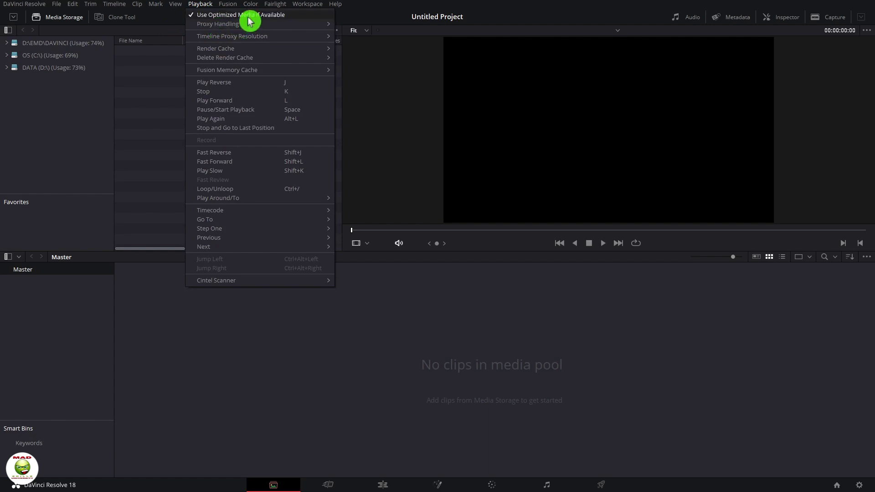
left_click(297, 8)
left_click(298, 8)
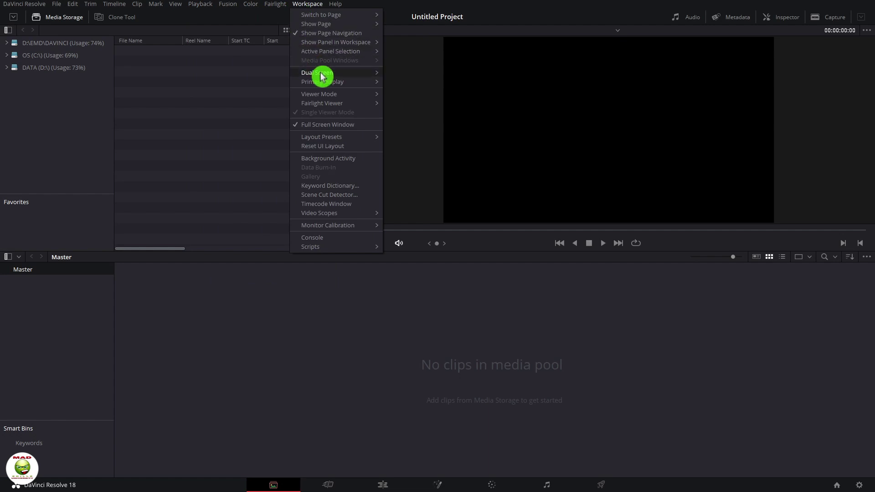
mouse_move(345, 77)
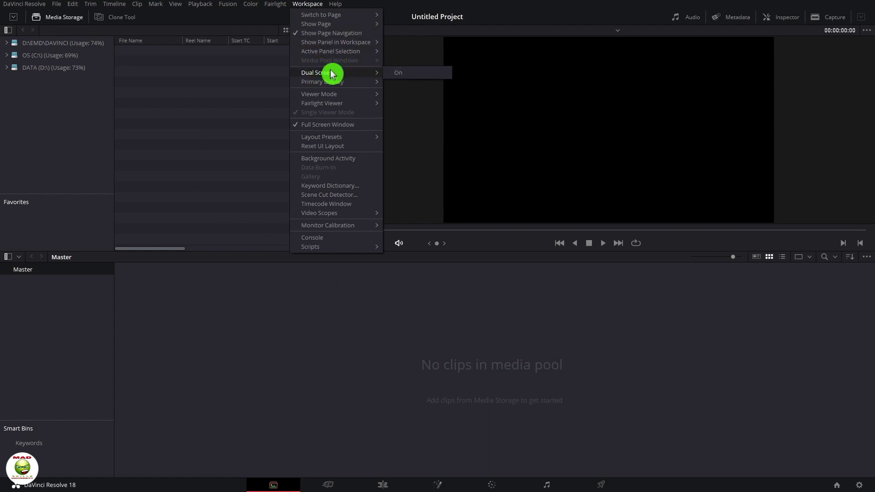
- View the keyboard customization settings and close them without changes
left_click(32, 5)
left_click(32, 5)
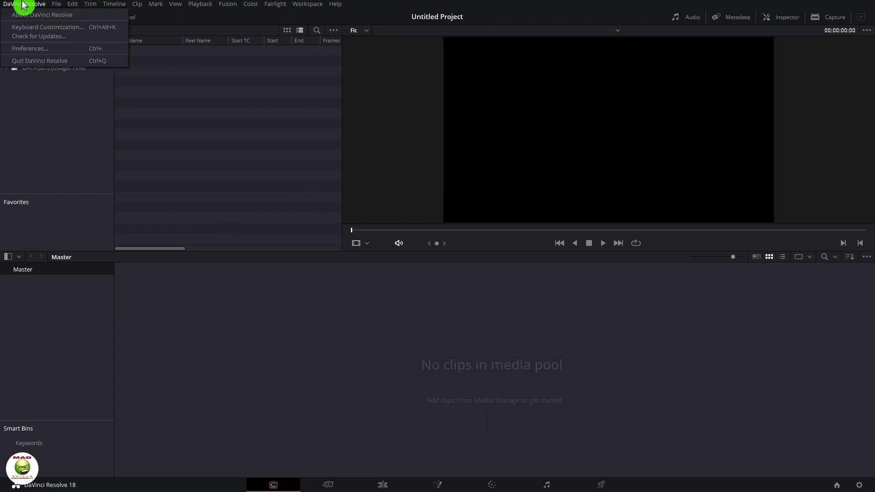
left_click(63, 27)
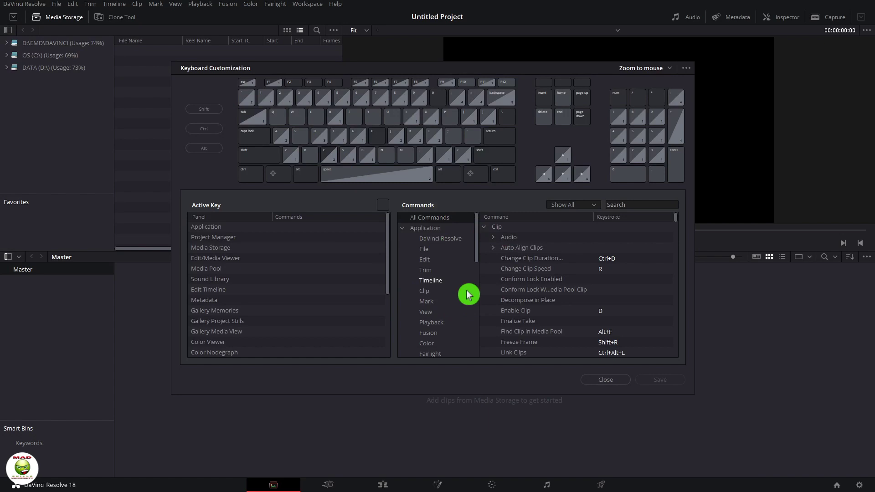
left_click(604, 382)
- Look through the system preferences for video plugins, media storage, and memory and GPU, plus the user playback settings, without saving
left_click(24, 3)
left_click(44, 46)
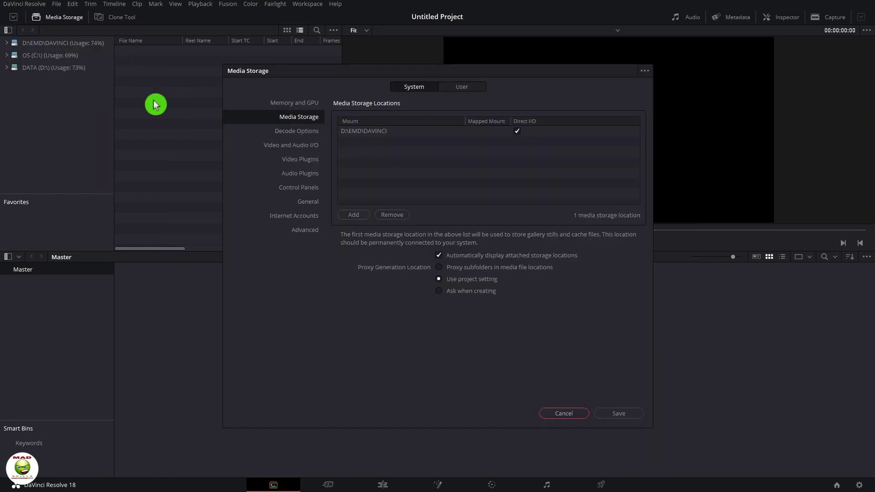
left_click(301, 165)
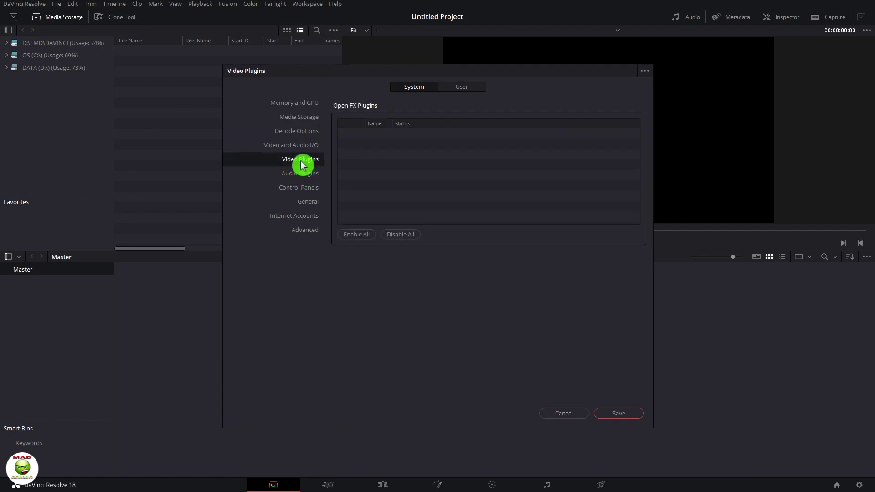
left_click(300, 131)
left_click(300, 117)
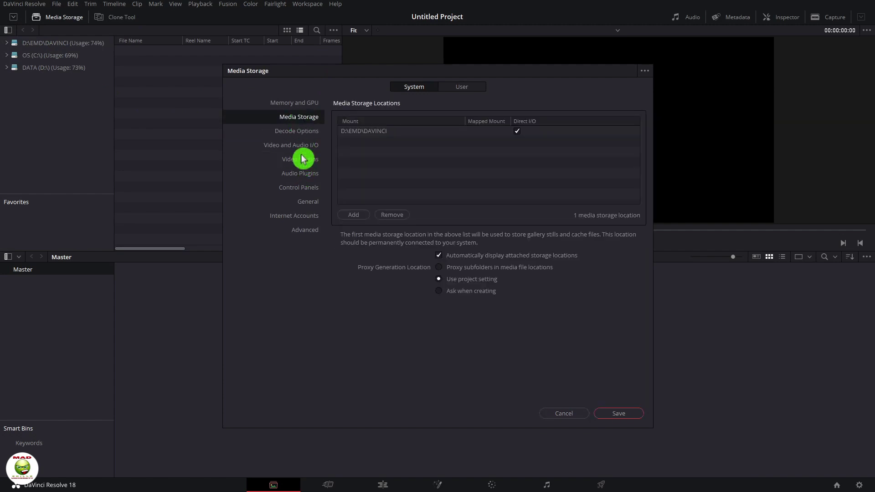
left_click(294, 104)
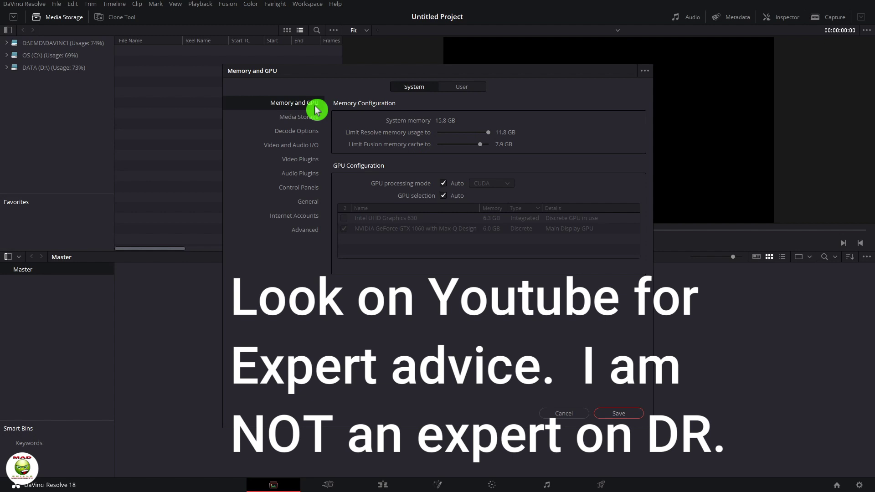
left_click(459, 88)
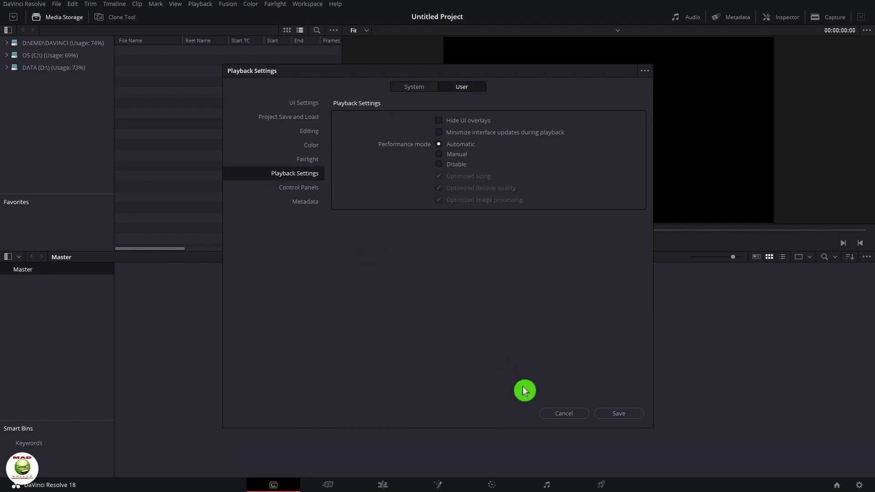
left_click(573, 414)
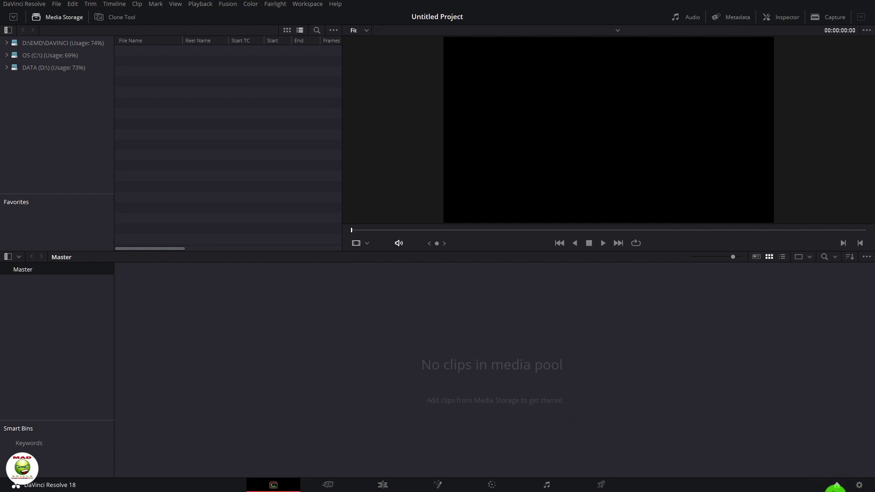
- View the local projects in the Project Manager and close it
left_click(837, 486)
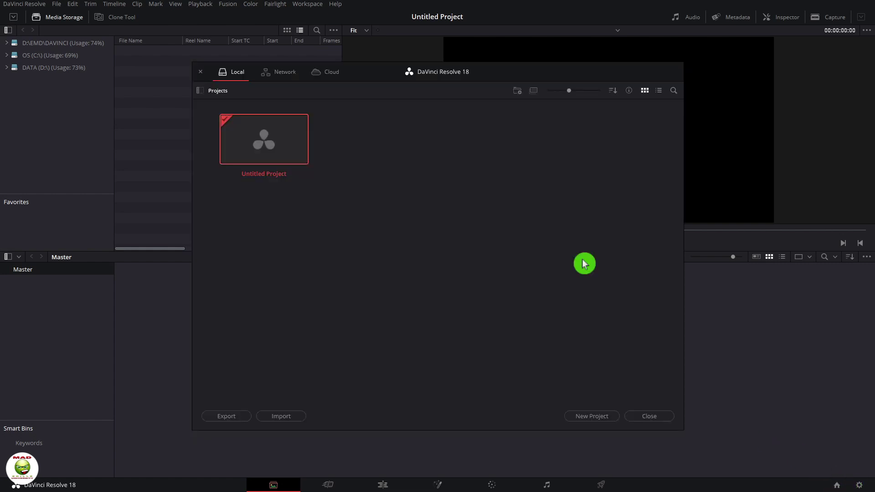
left_click(652, 418)
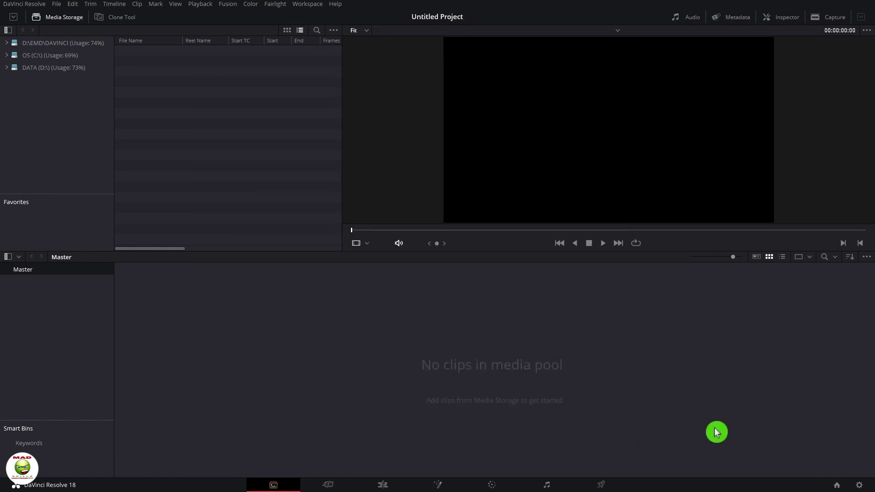
- Review the timeline format, video monitoring and render cache options in the project's Master Settings
left_click(859, 485)
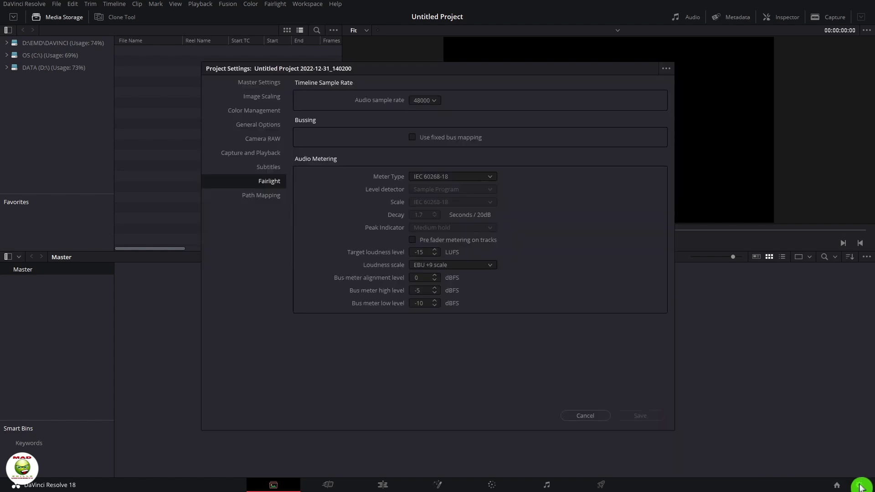
left_click(254, 83)
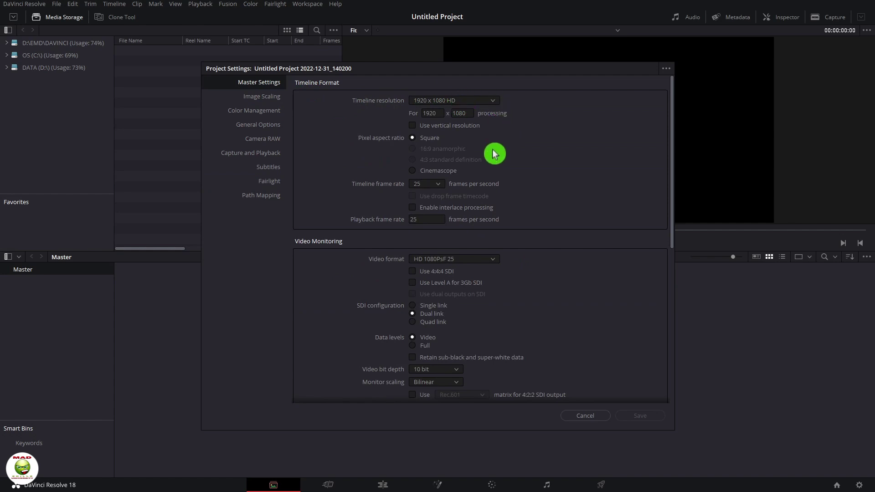
scroll(473, 204, "down", 1)
scroll(474, 203, "down", 4)
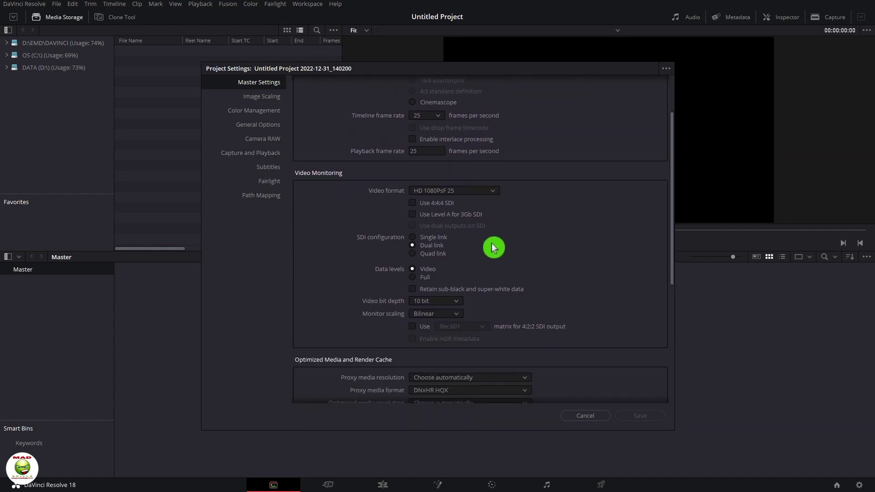
scroll(486, 242, "down", 3)
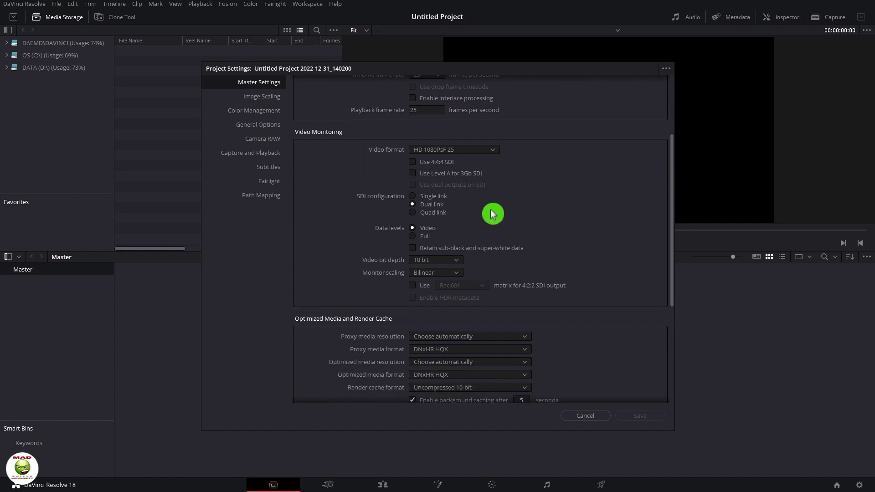
scroll(491, 211, "up", 8)
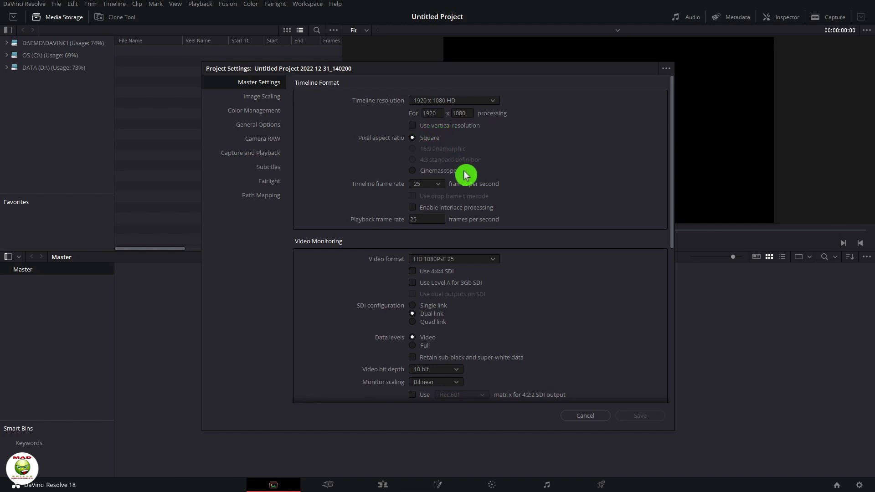
scroll(466, 176, "down", 5)
scroll(494, 207, "down", 4)
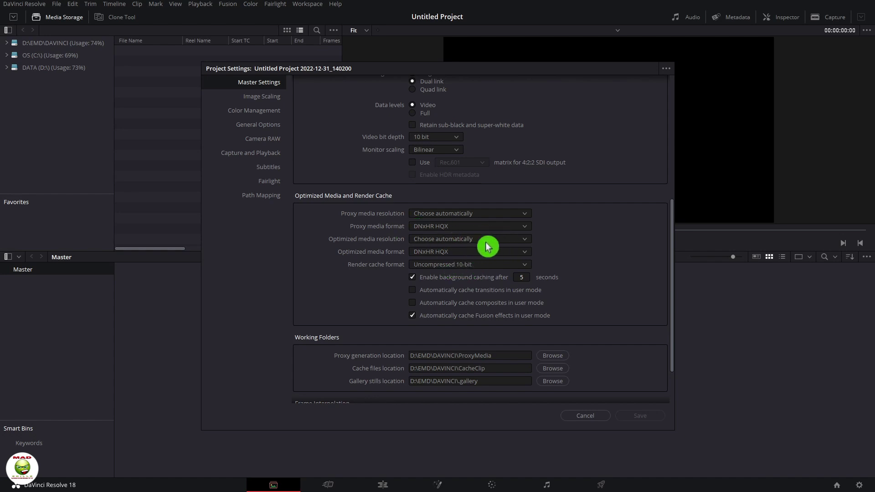
- Check the available optimized media resolutions and the working folder locations in Master Settings, leaving them as they are
left_click(519, 241)
left_click(518, 240)
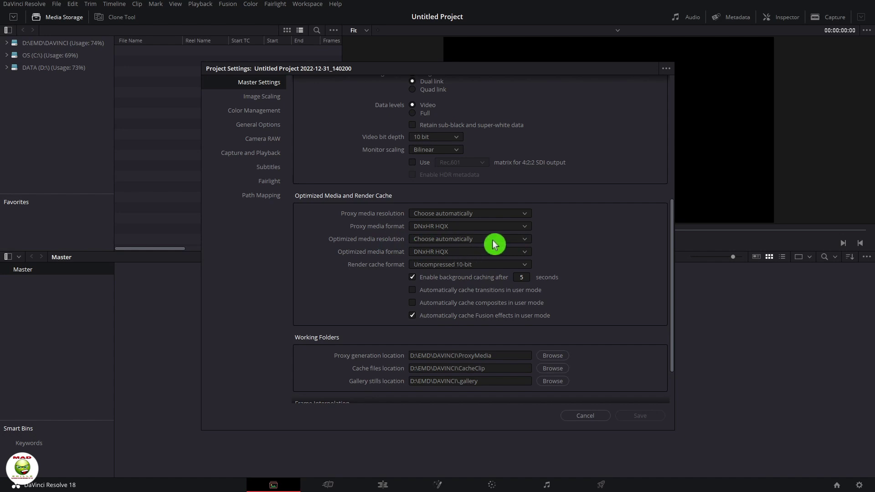
left_click(496, 245)
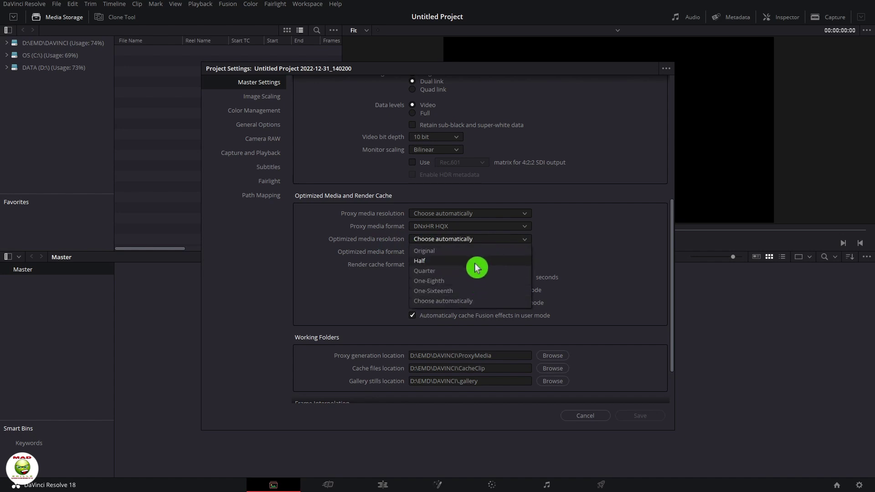
left_click(586, 260)
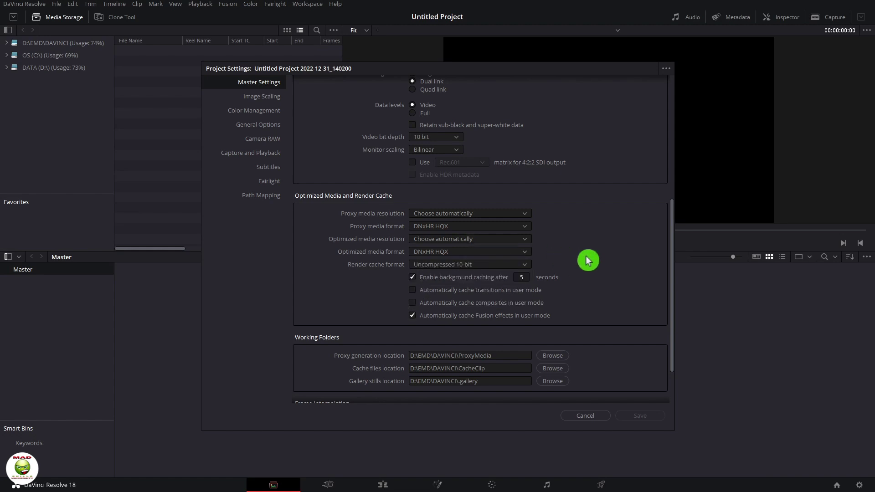
scroll(591, 272, "down", 3)
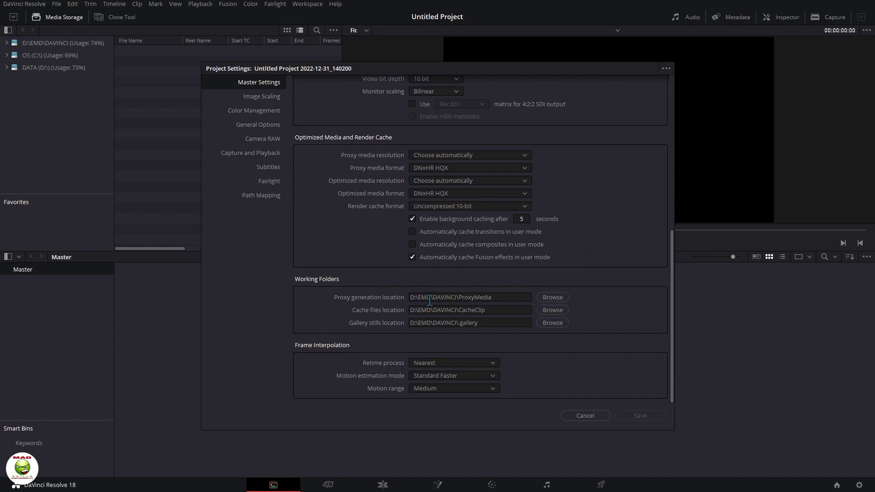
scroll(606, 302, "up", 3)
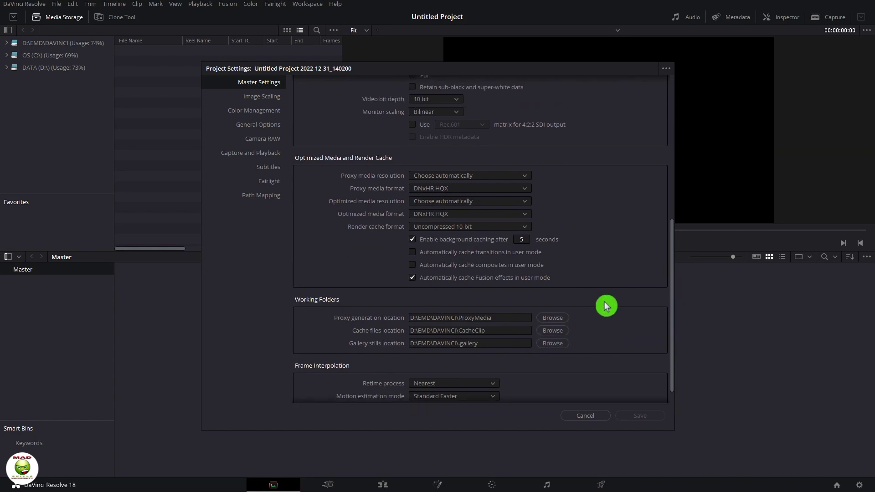
- Look through the Image Scaling, General Options, Camera RAW, and Capture and Playback project settings
left_click(262, 98)
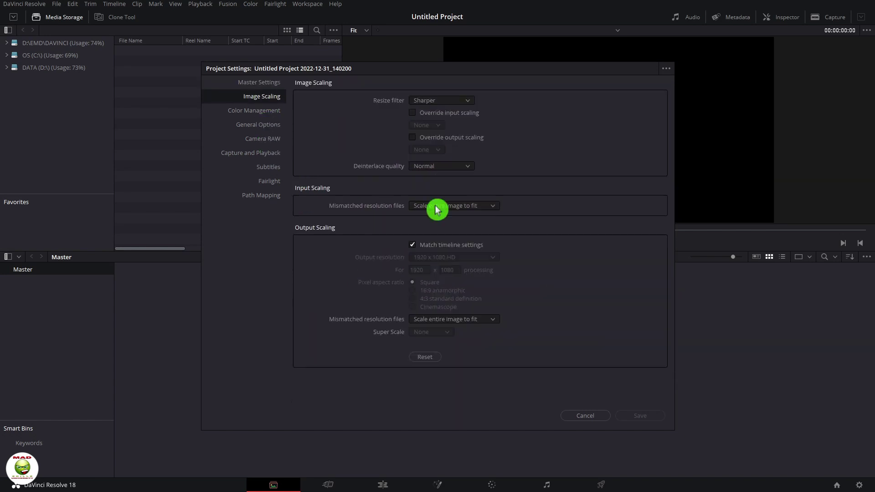
left_click(261, 125)
left_click(264, 139)
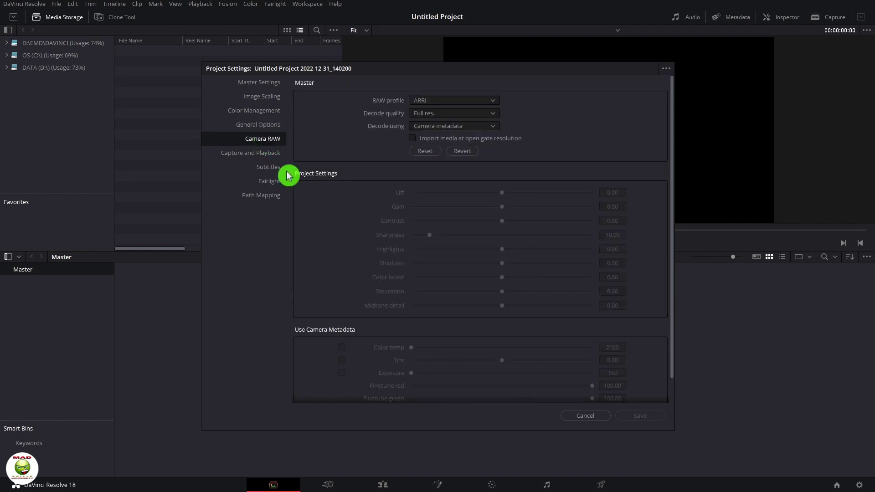
left_click(249, 155)
- Set the Fairlight target loudness level to -14 LUFS and save the project settings
left_click(273, 183)
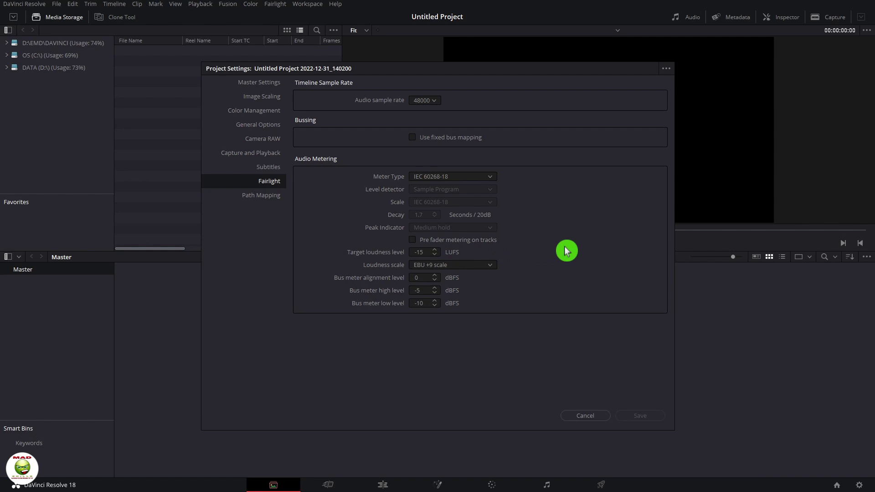
left_click(434, 250)
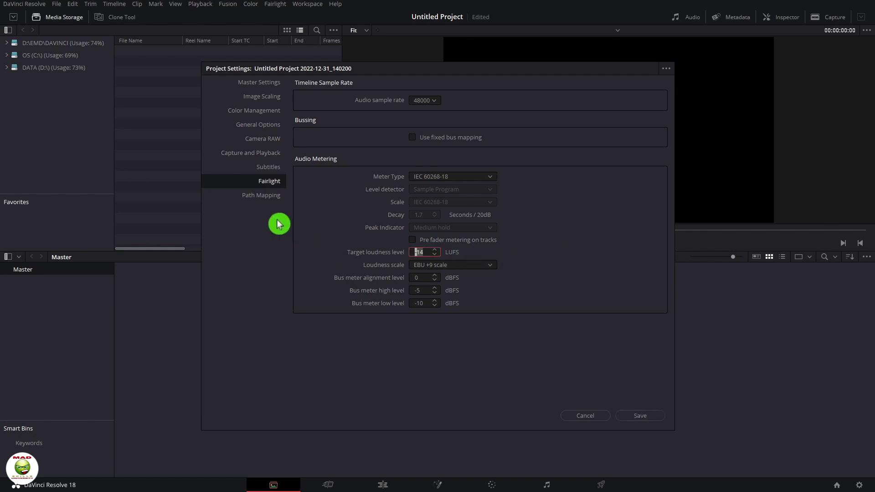
left_click(267, 196)
left_click(259, 125)
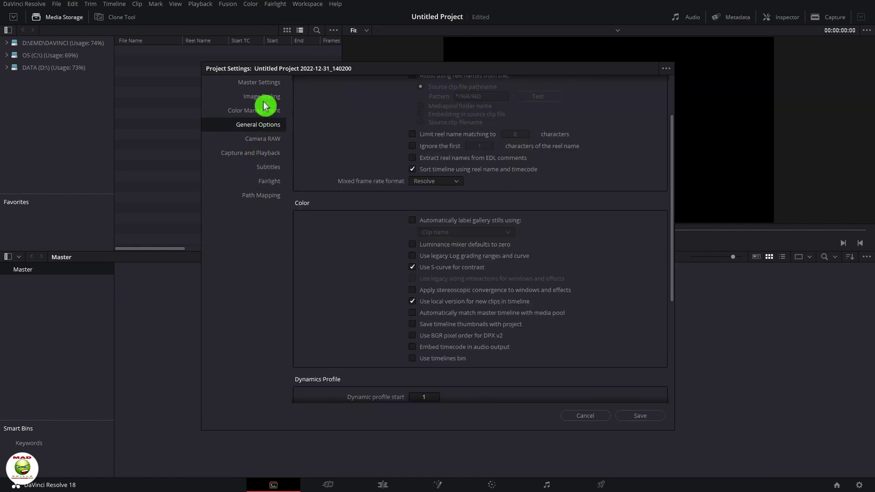
left_click(265, 100)
left_click(638, 416)
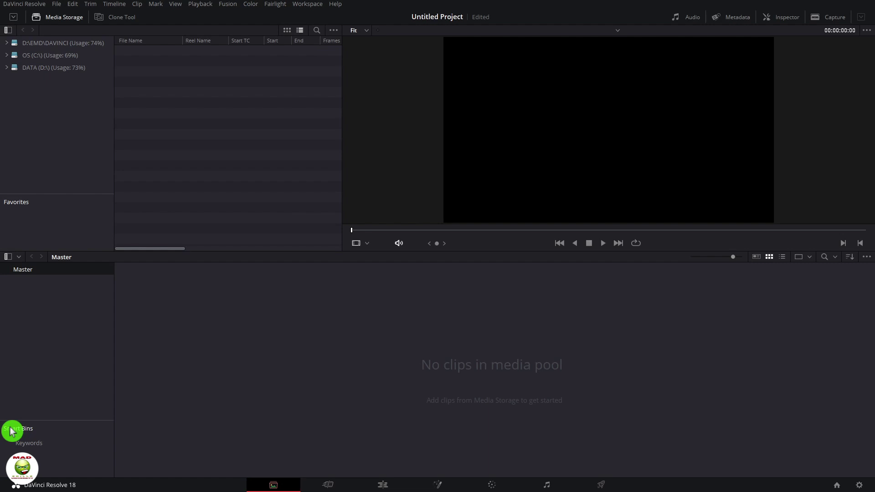
- Look over the Cut, Edit and Fusion pages, hiding and showing the Media Pool on the Edit page
left_click(327, 485)
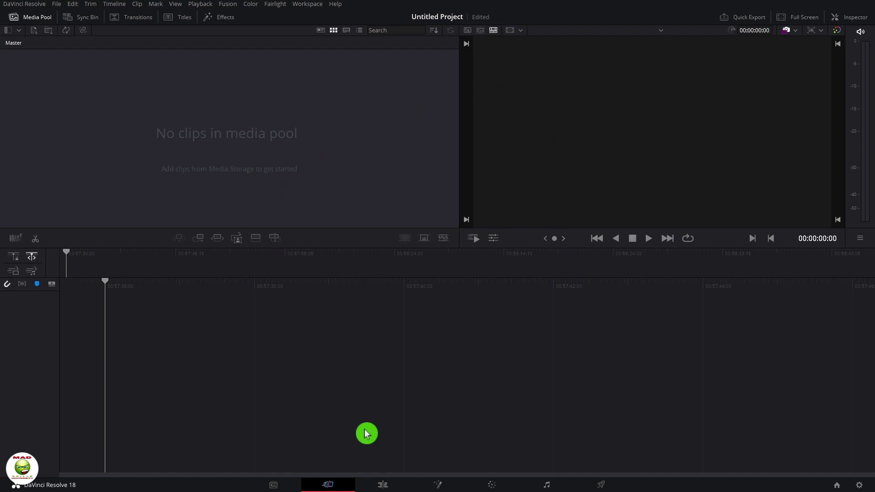
left_click(383, 484)
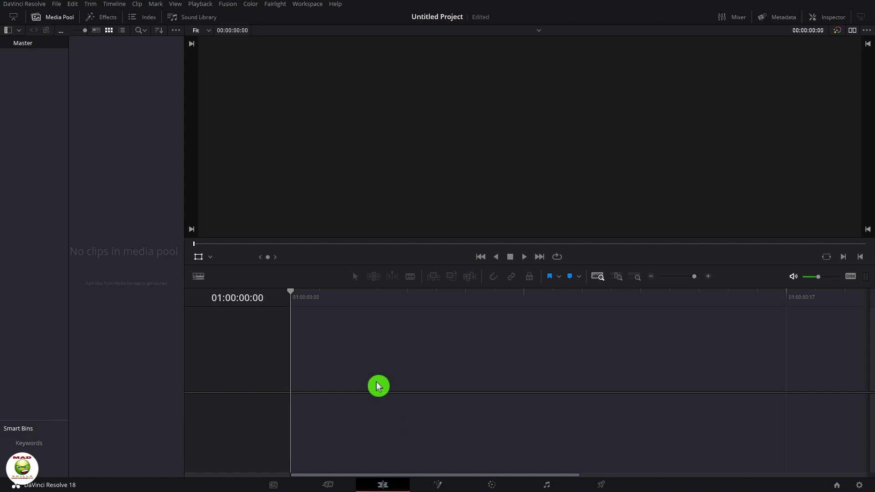
left_click(49, 17)
left_click(50, 21)
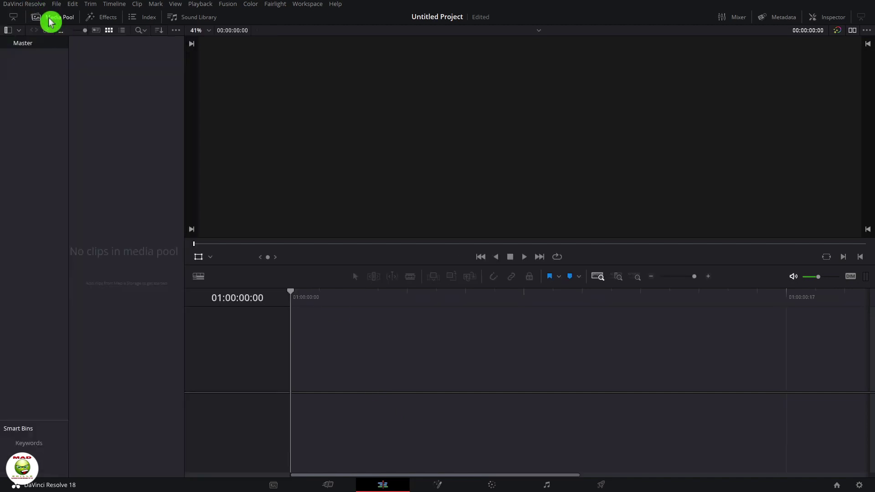
left_click(56, 20)
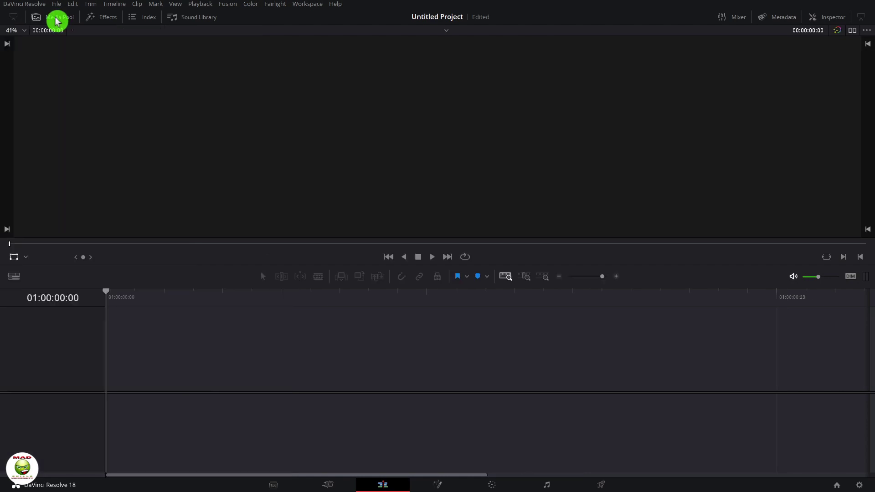
left_click(55, 20)
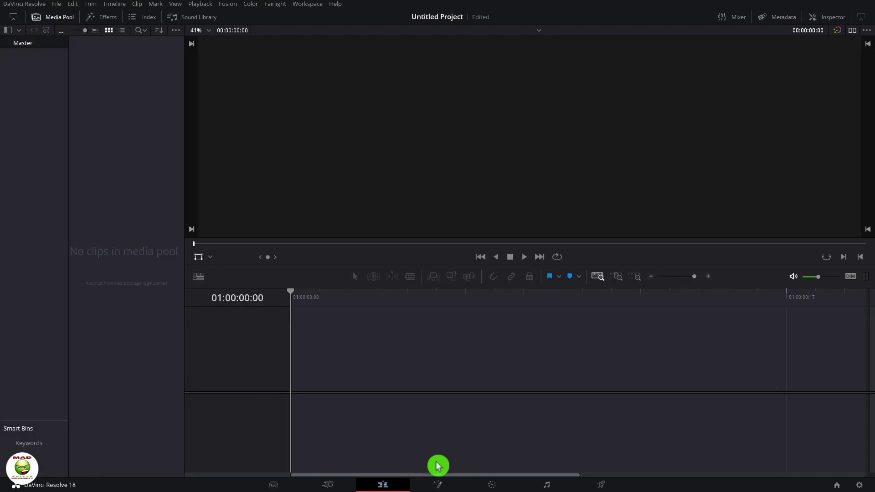
left_click(440, 486)
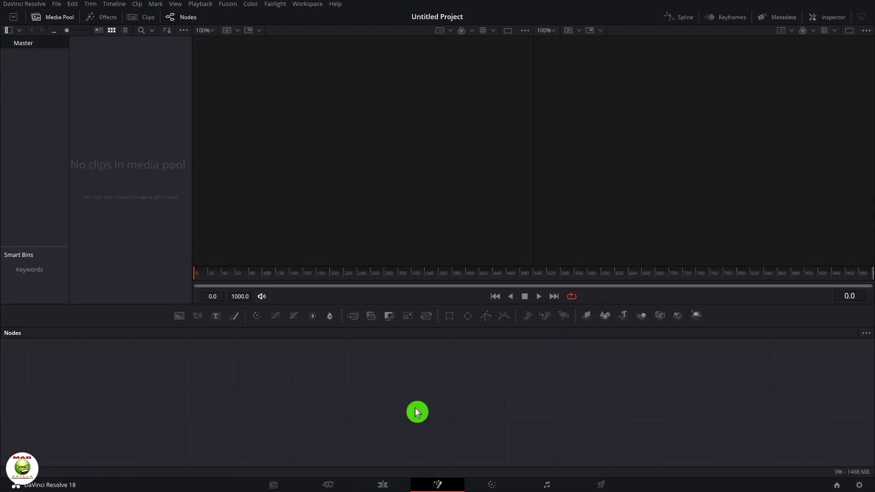
- Look over the Color, Fairlight and Deliver pages, showing the audio effects library on the Fairlight page
left_click(497, 487)
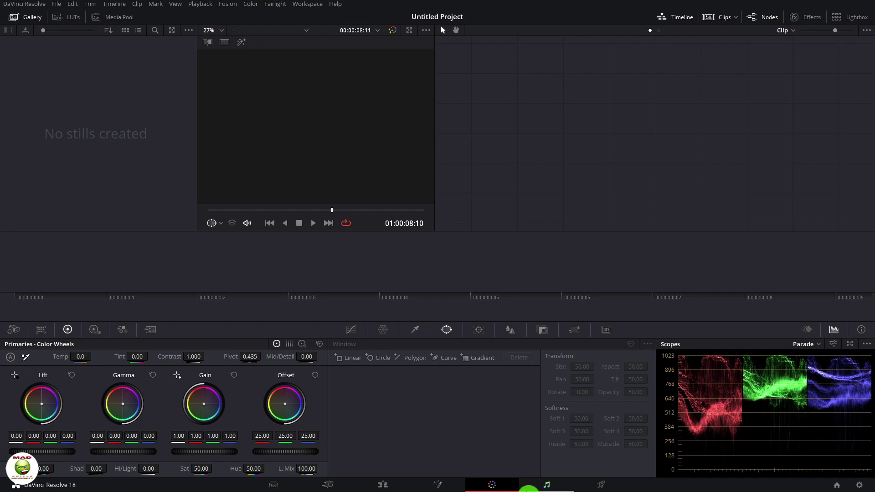
left_click(547, 486)
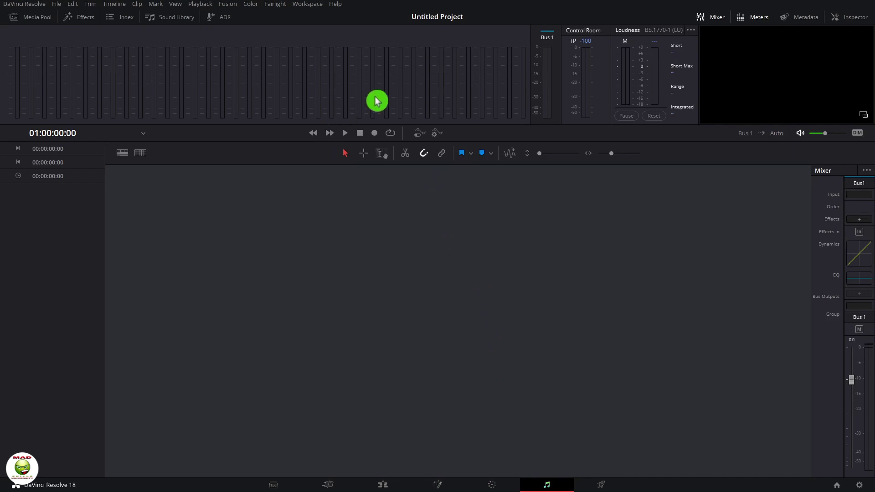
left_click(73, 20)
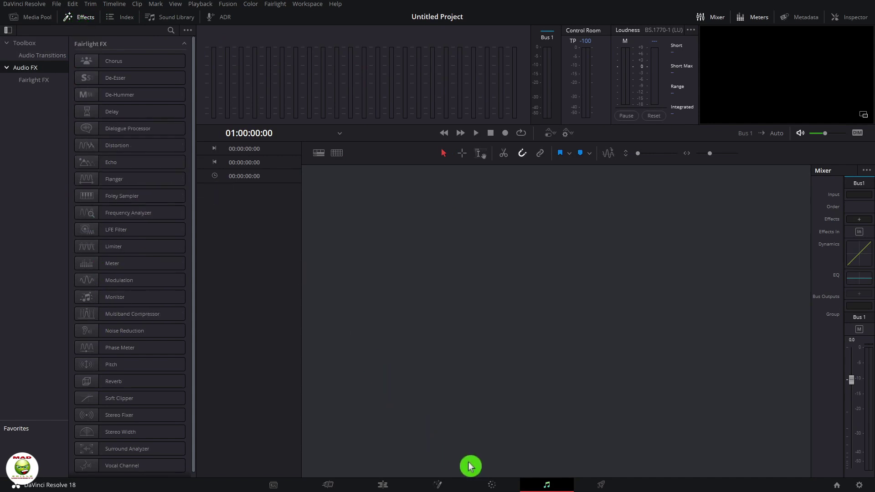
left_click(605, 487)
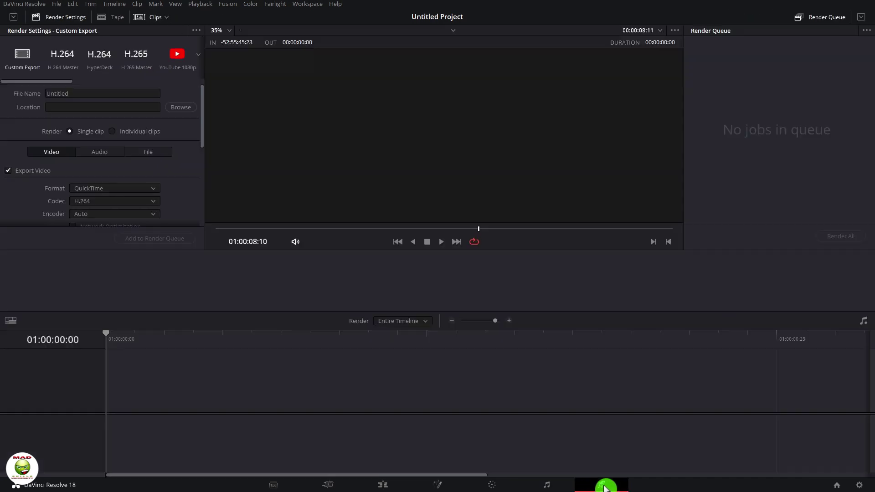
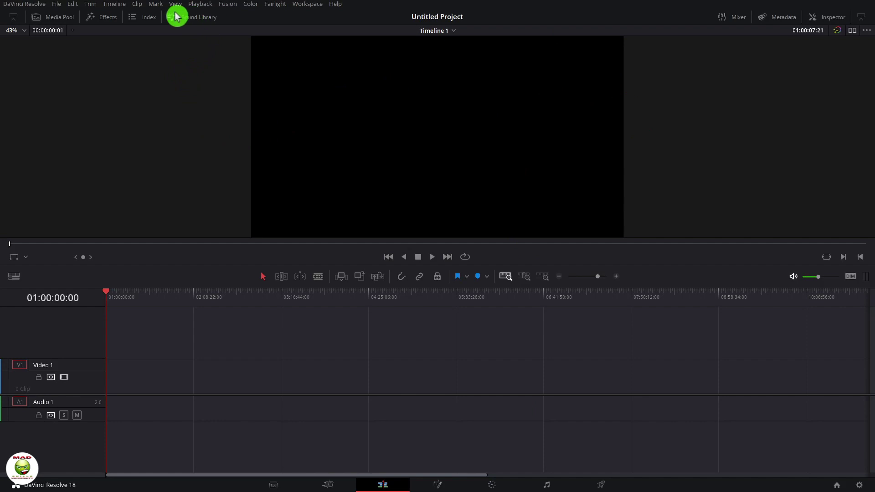
- Review the playback options for Timeline Proxy Resolution, Render Cache, Delete Render Cache and Fusion Memory Cache without changing them
left_click(188, 6)
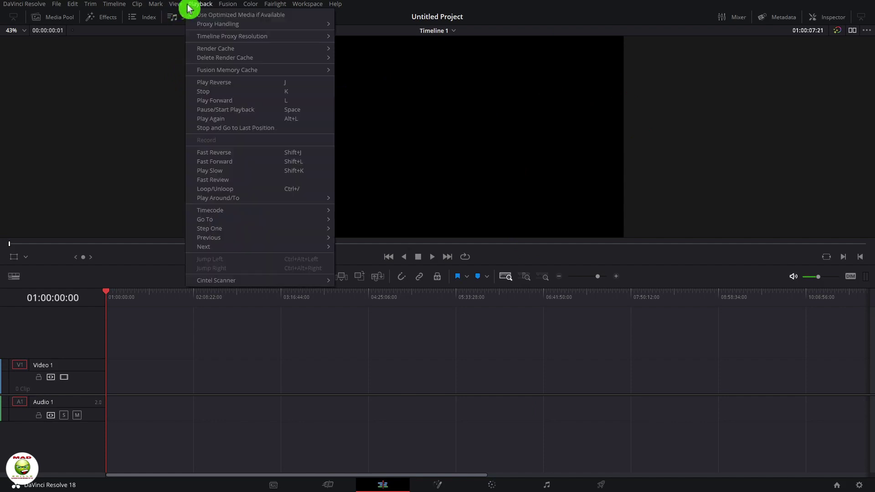
mouse_move(213, 39)
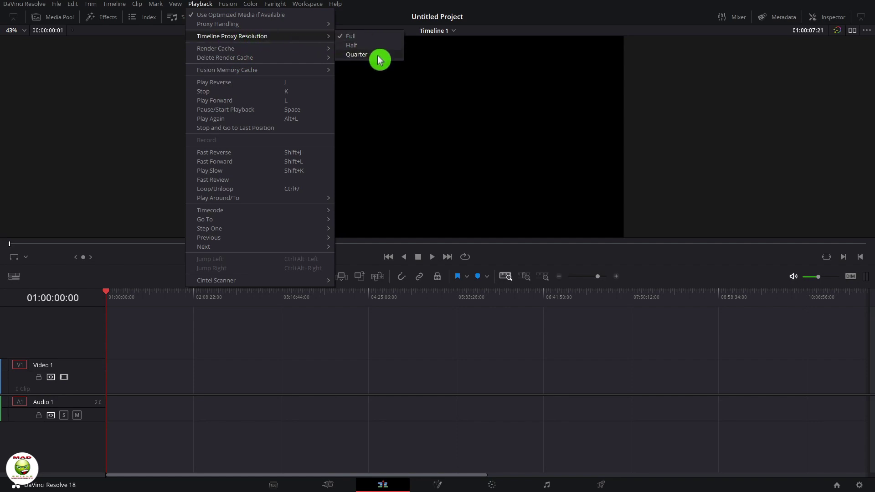
mouse_move(237, 49)
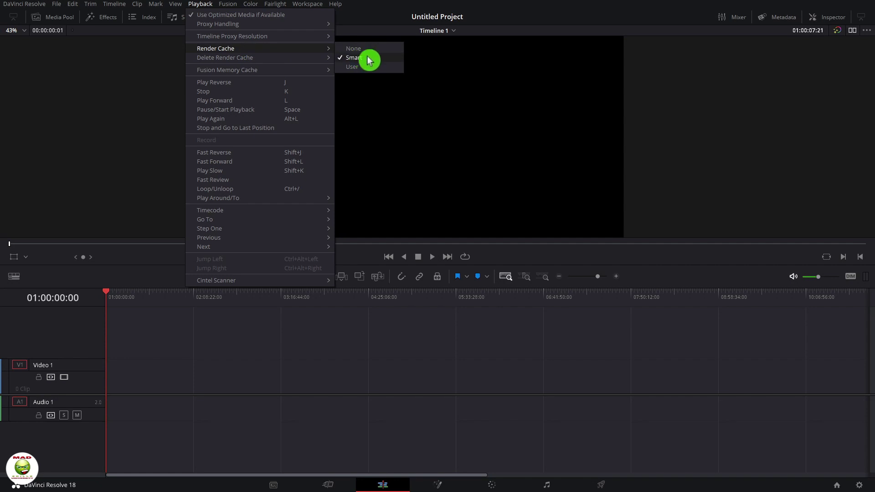
mouse_move(280, 60)
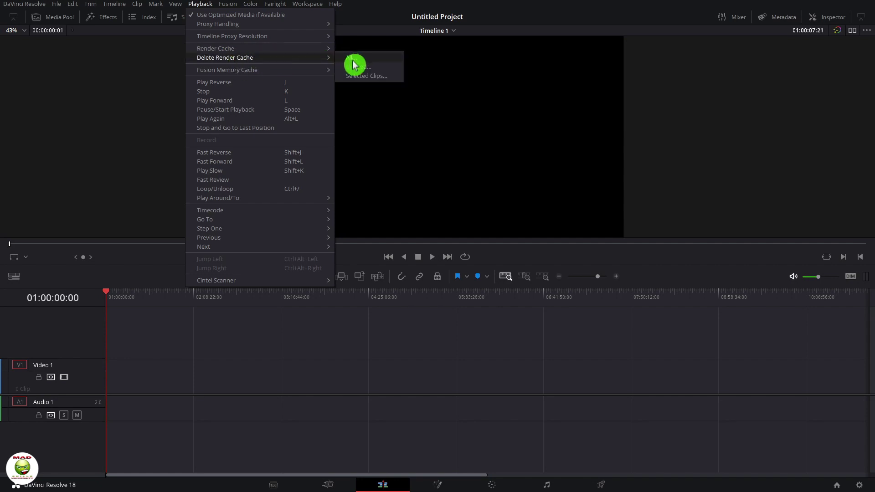
mouse_move(248, 73)
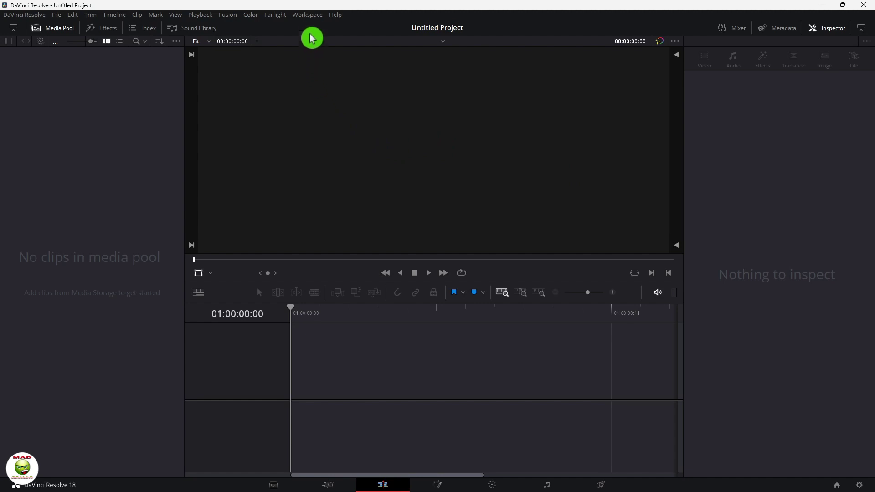
- Reset the UI layout and switch the Edit page to Single Viewer Mode
left_click(309, 17)
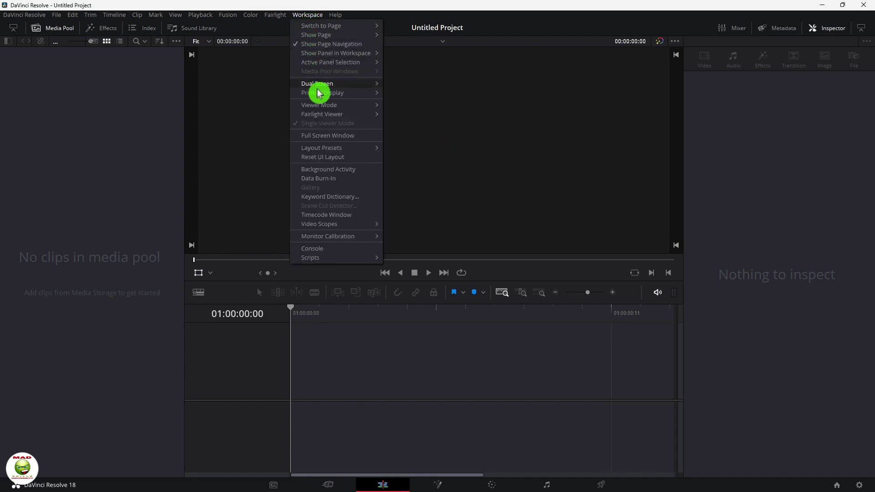
left_click(355, 158)
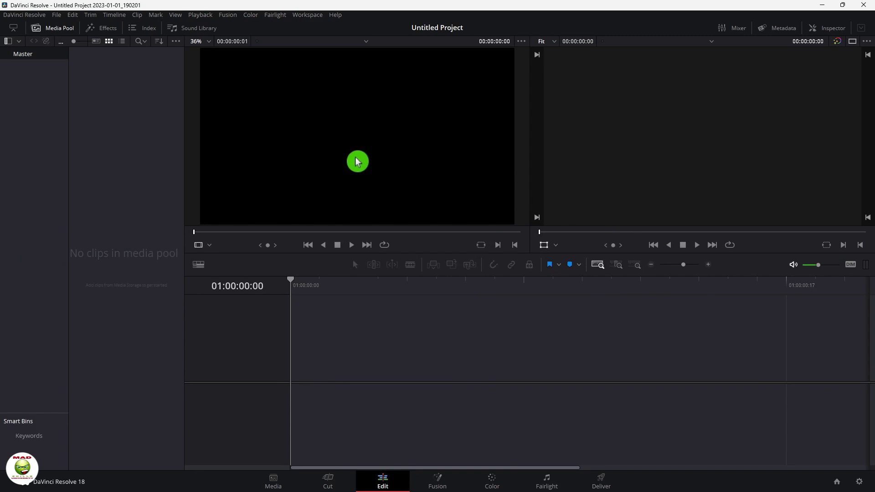
left_click(296, 16)
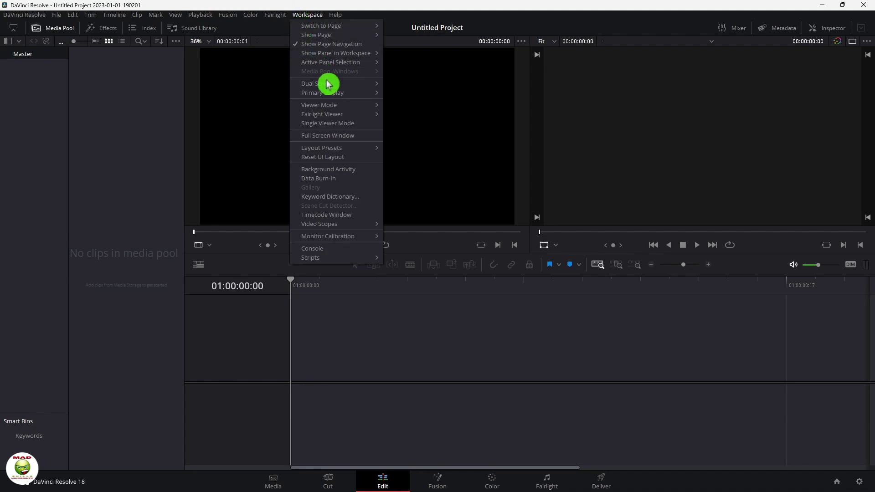
left_click(362, 129)
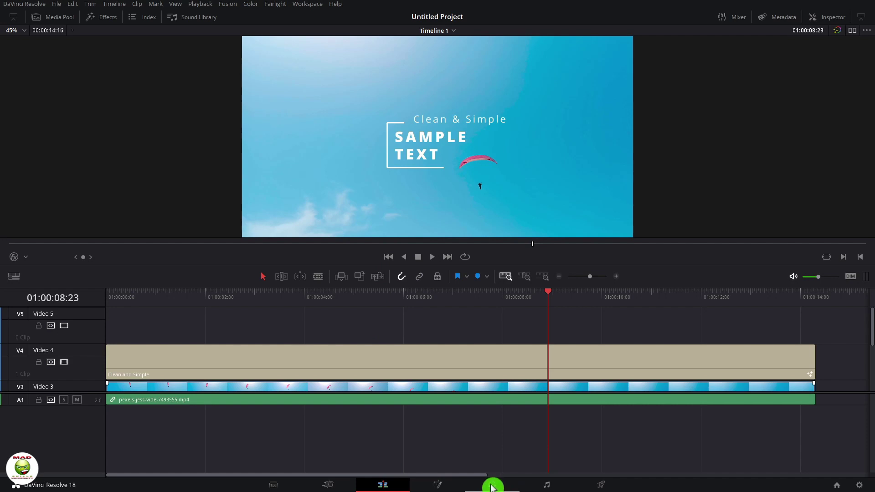
- On the Color page, move the title clip's node fully into view and grab a still of the current frame
left_click(492, 486)
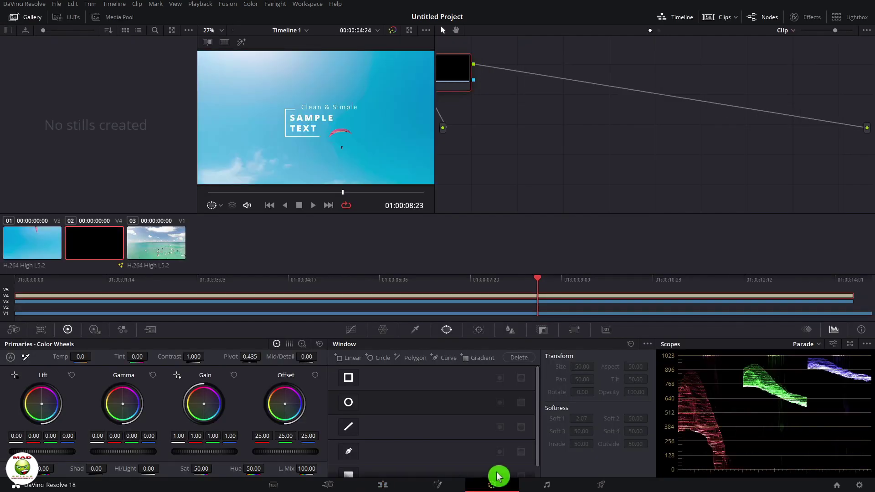
left_click_drag(455, 68, 531, 143)
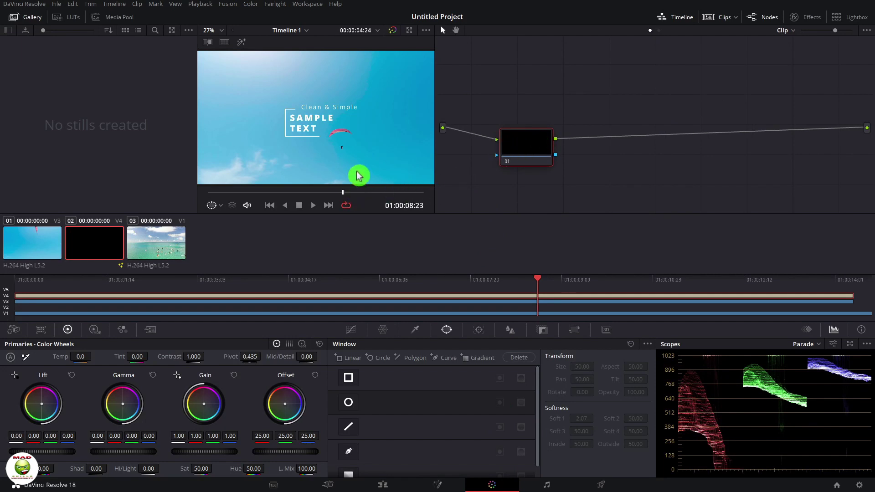
right_click(373, 97)
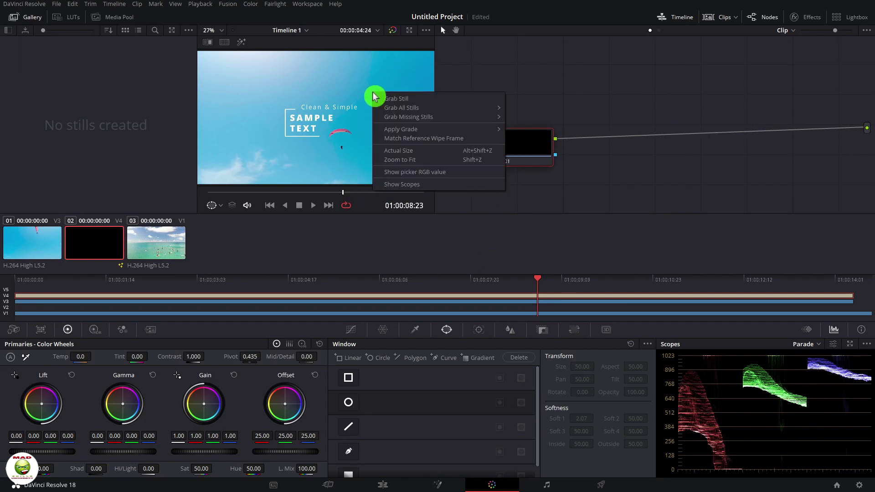
left_click(449, 102)
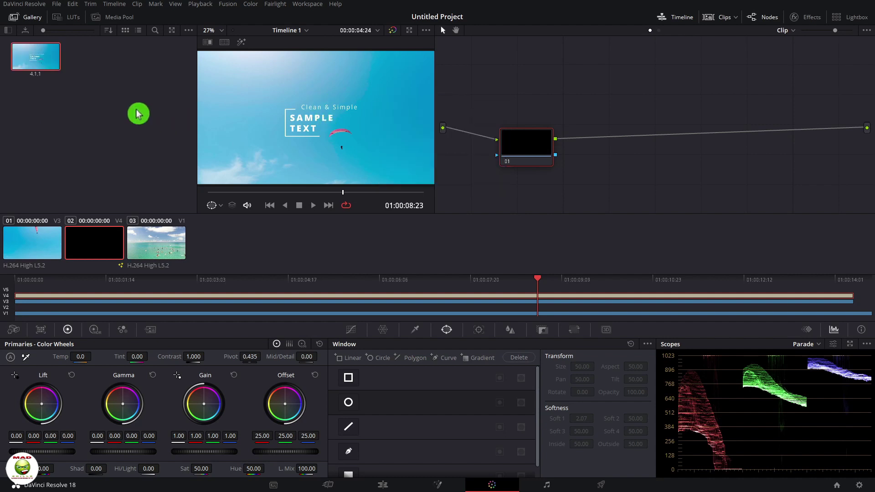
- Preview the grabbed still in the gallery, hiding and showing the gallery
mouse_move(45, 56)
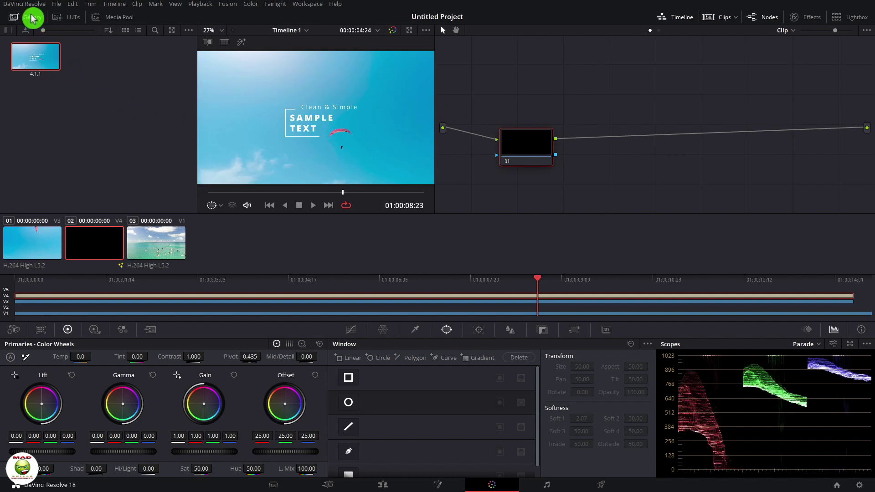
left_click(32, 17)
left_click(32, 17)
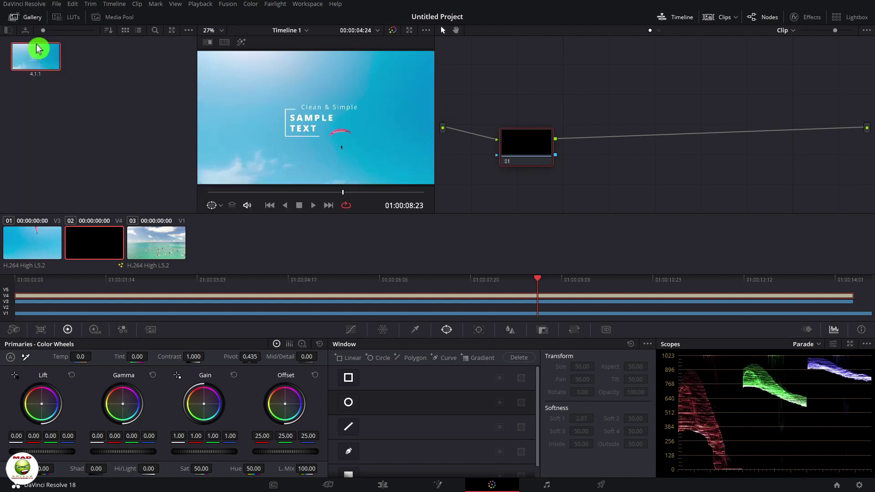
left_click(31, 19)
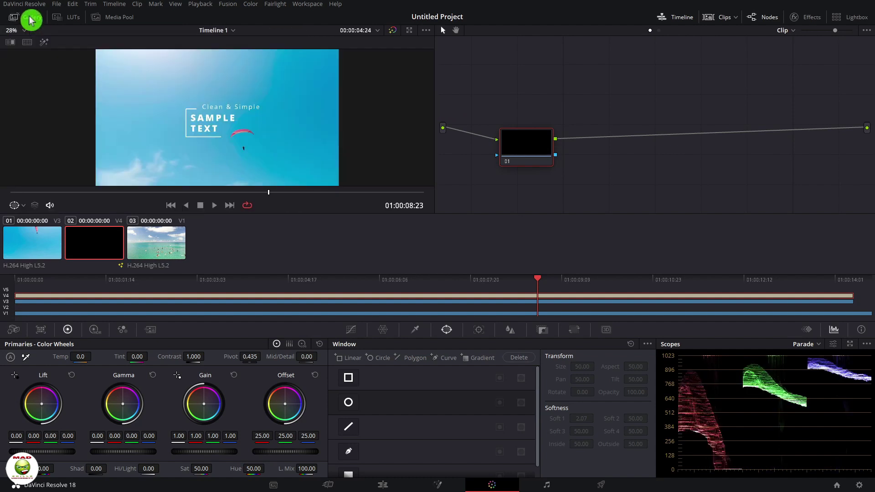
left_click(31, 19)
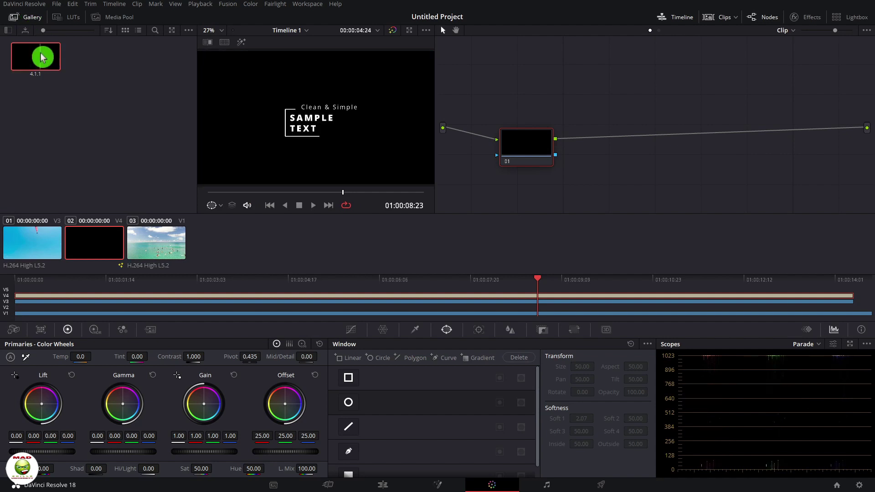
- Export the grabbed still to the D: drive as a JPG named ASFEFDS and add the exported image to the media pool
right_click(42, 58)
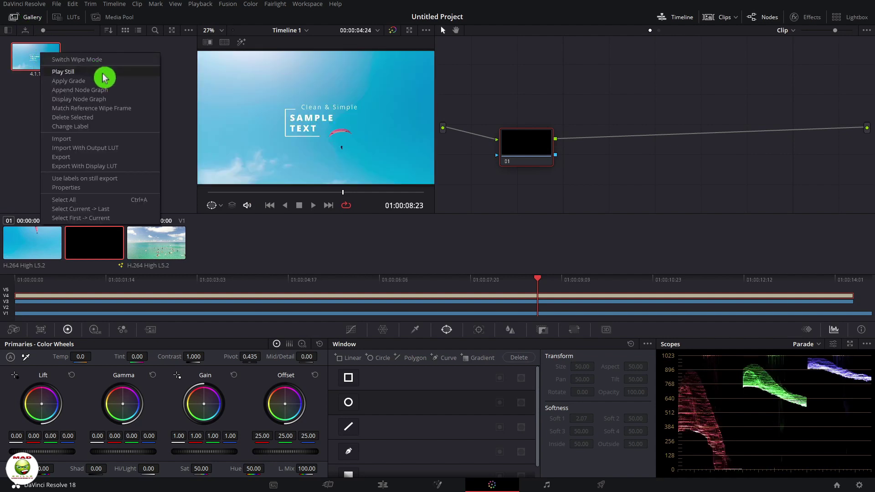
left_click(100, 158)
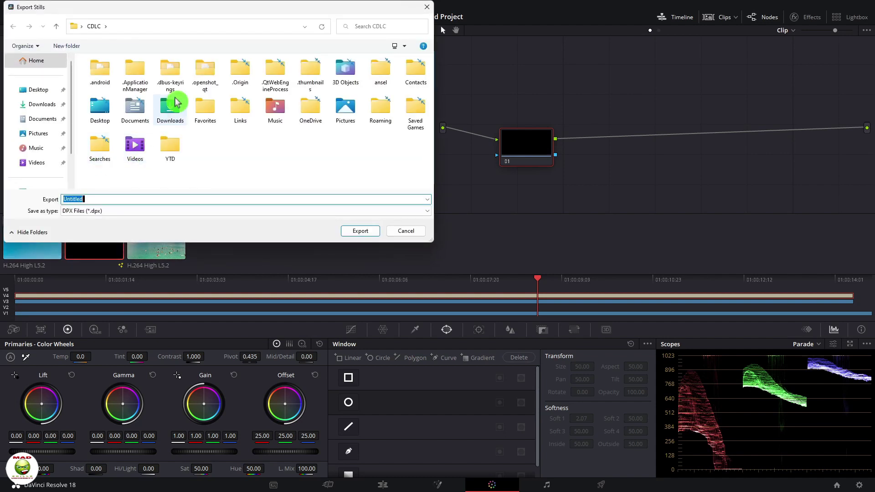
type("D:")
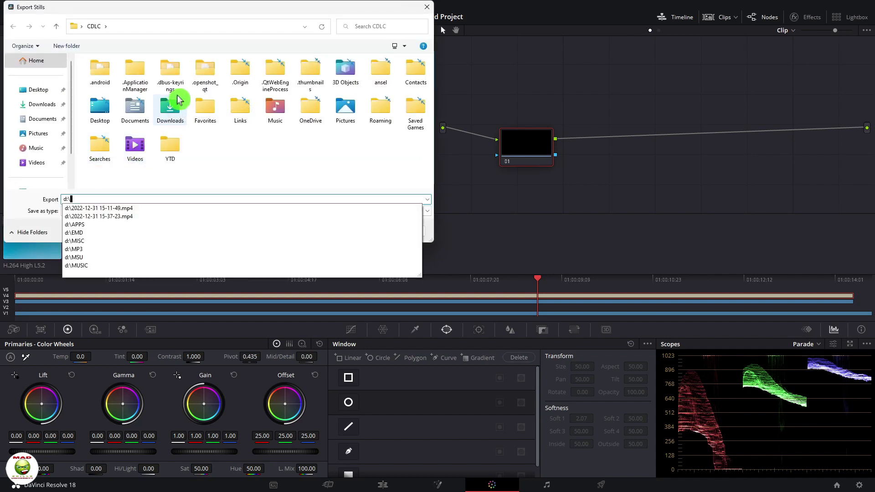
key("Return")
left_click(237, 210)
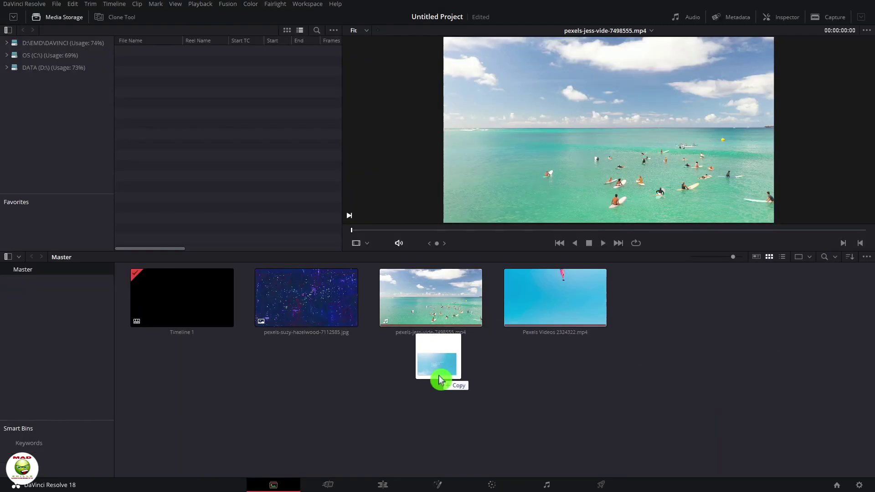
left_click_drag(440, 381, 715, 387)
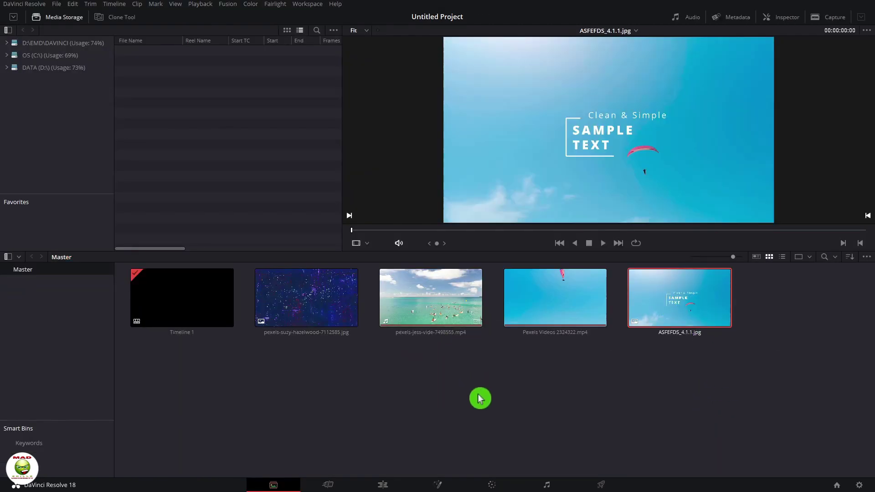
- Return to the Color page and review the still-grabbing options of the viewer and the options of the gallery still
left_click(492, 486)
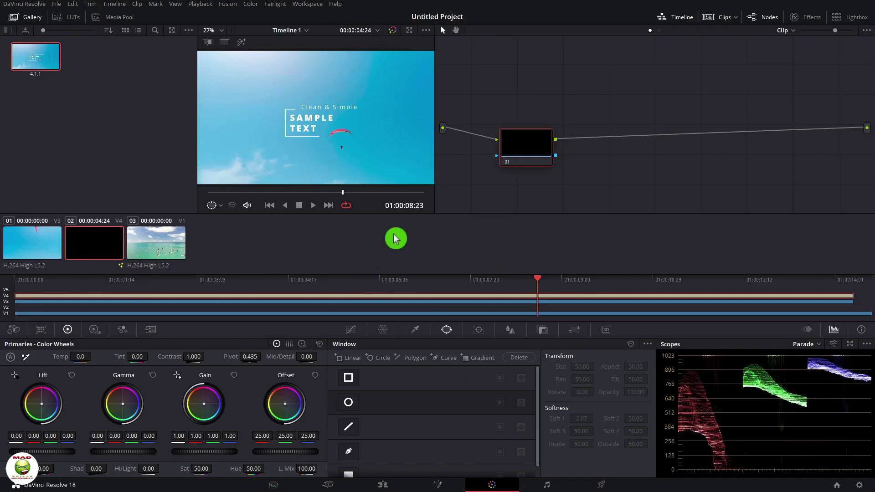
right_click(337, 79)
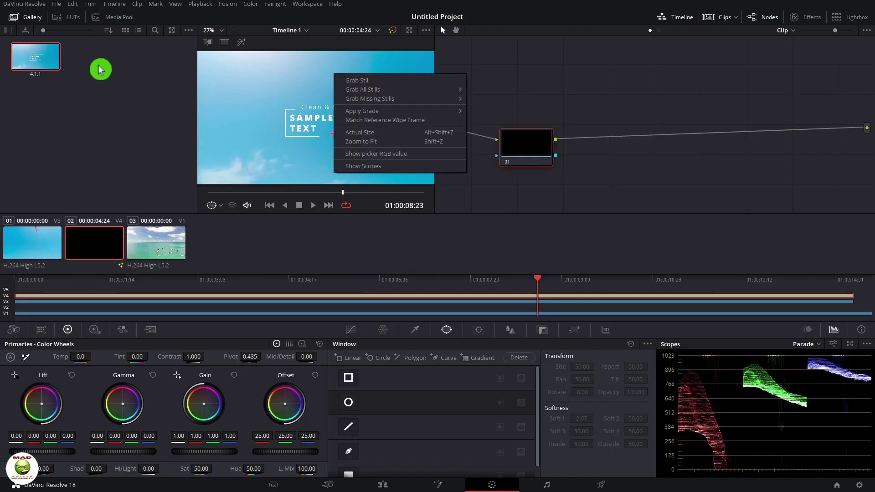
right_click(34, 61)
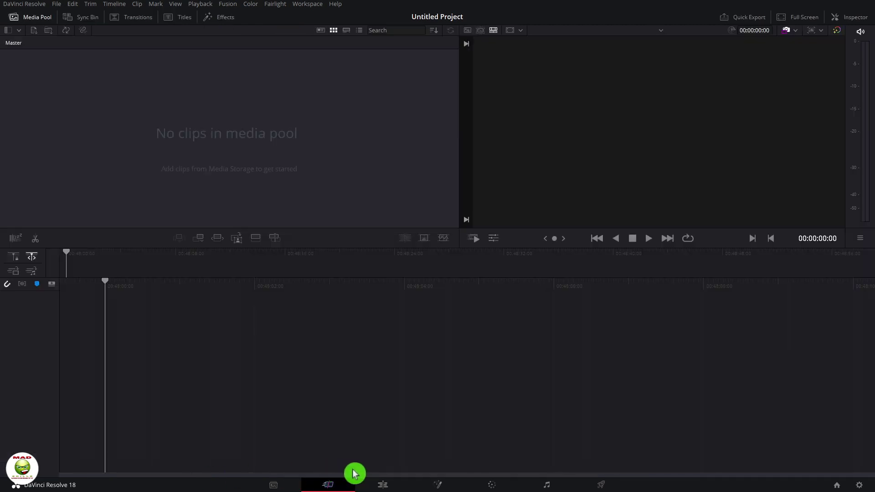
- On the Edit page, import pexels-jess-vide-7498555.mp4 and Pexels Videos 2324322.mp4 into the media pool, changing the project frame rate to match
left_click(381, 486)
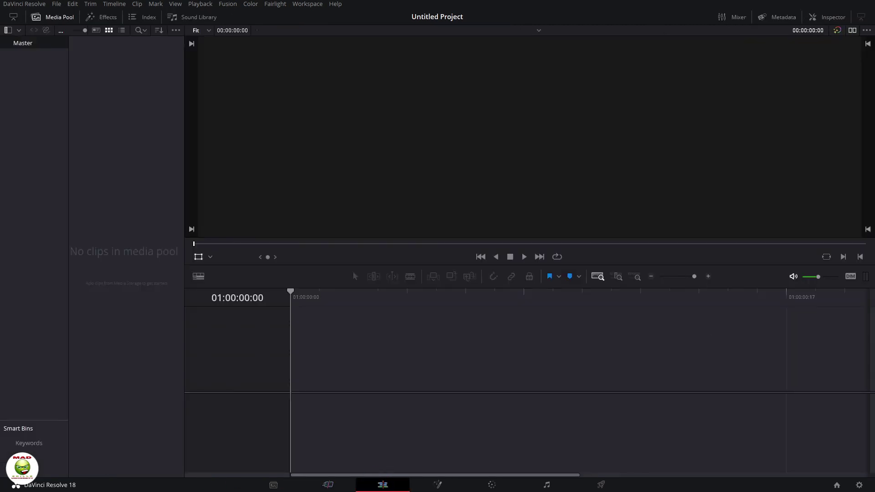
left_click_drag(872, 275, 100, 146)
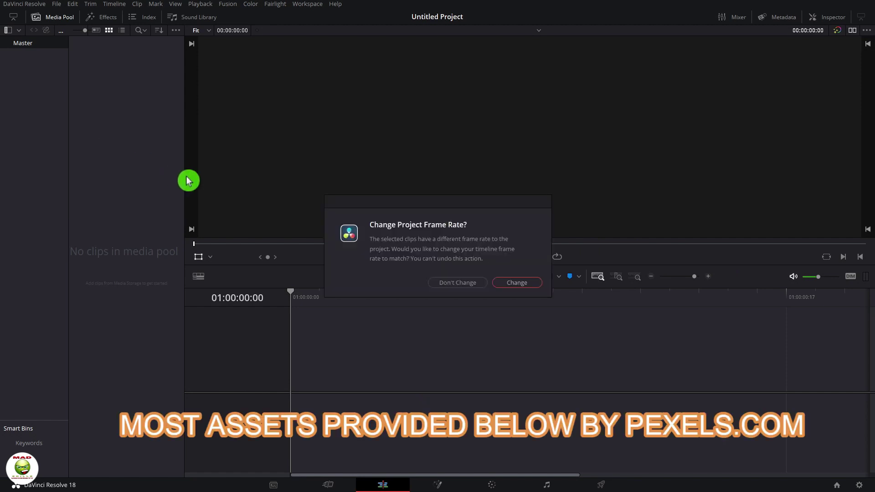
left_click(521, 284)
left_click_drag(873, 219, 123, 153)
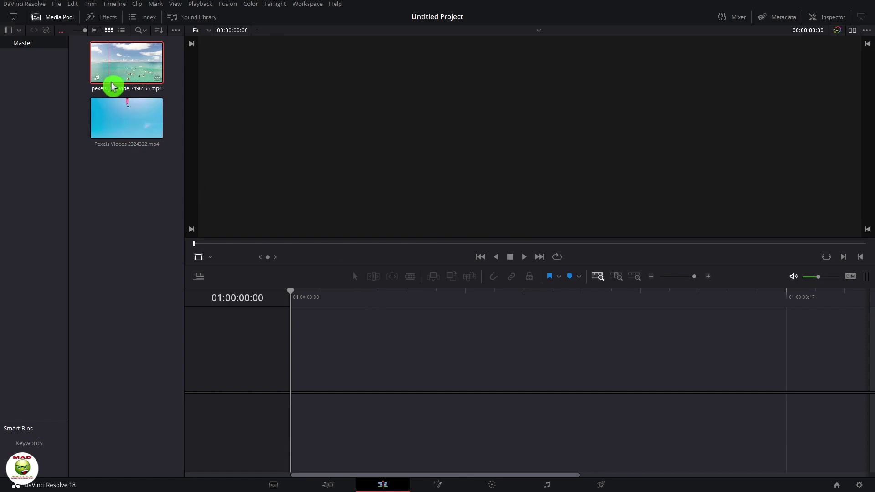
- Place Pexels Videos 2324322.mp4 on Video 1 and pexels-jess-vide-7498555.mp4 above it on Video 2, keeping snapping on
left_click_drag(119, 118, 301, 351)
left_click(341, 428)
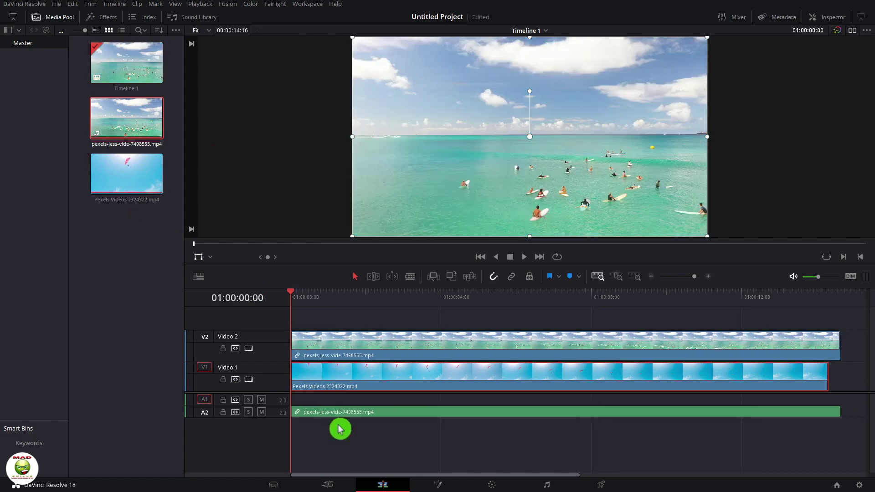
left_click(491, 277)
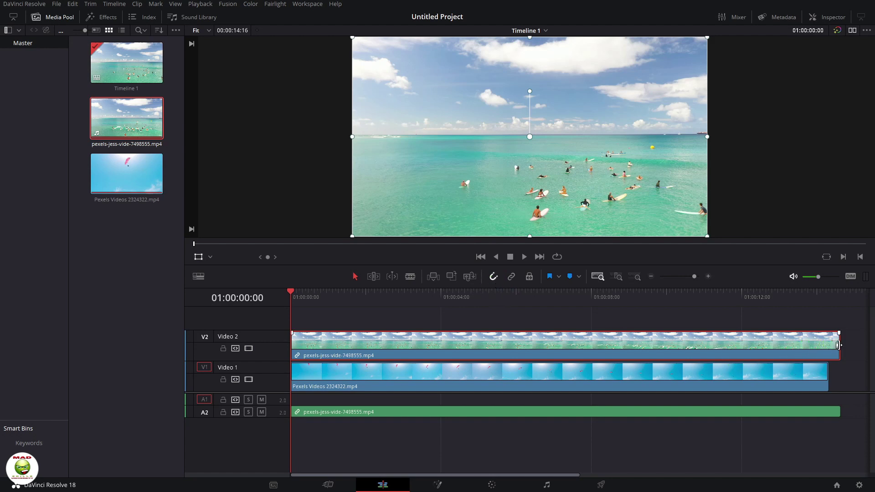
- Trim pexels-jess-vide-7498555.mp4 and its audio to the end of the Video 1 clip, and delete only its audio with linked selection off
left_click_drag(837, 345, 823, 344)
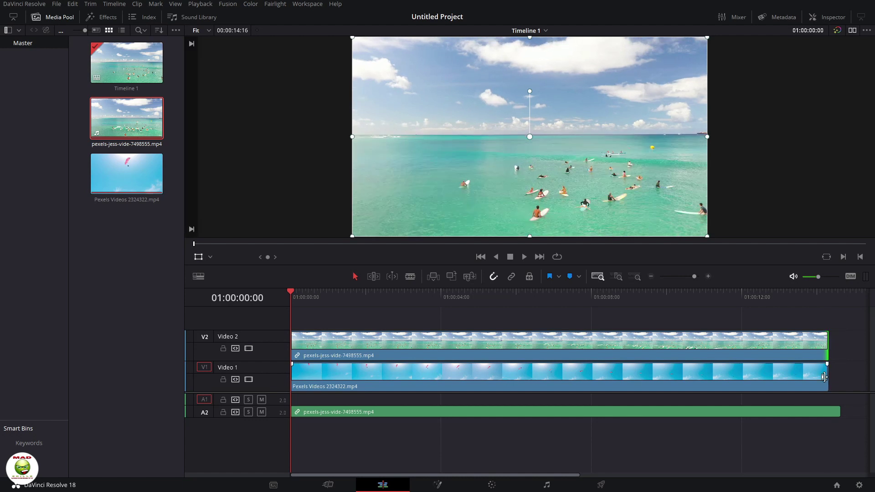
left_click_drag(837, 411, 828, 411)
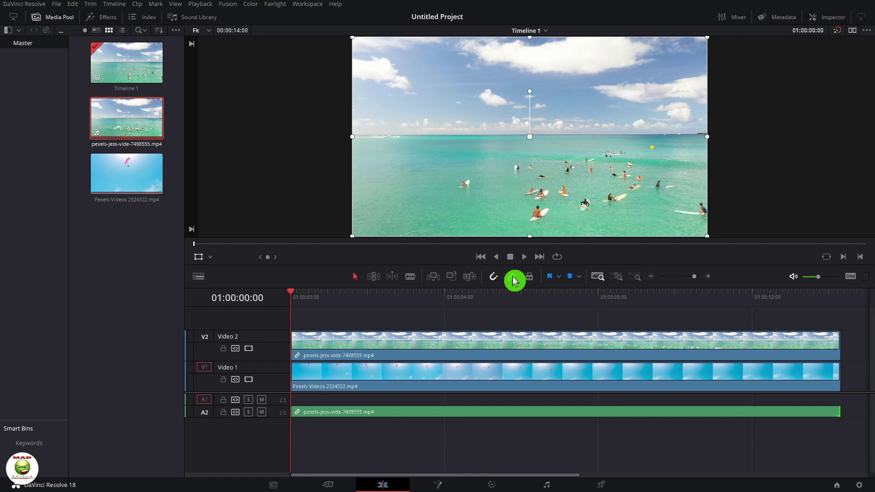
left_click(488, 353)
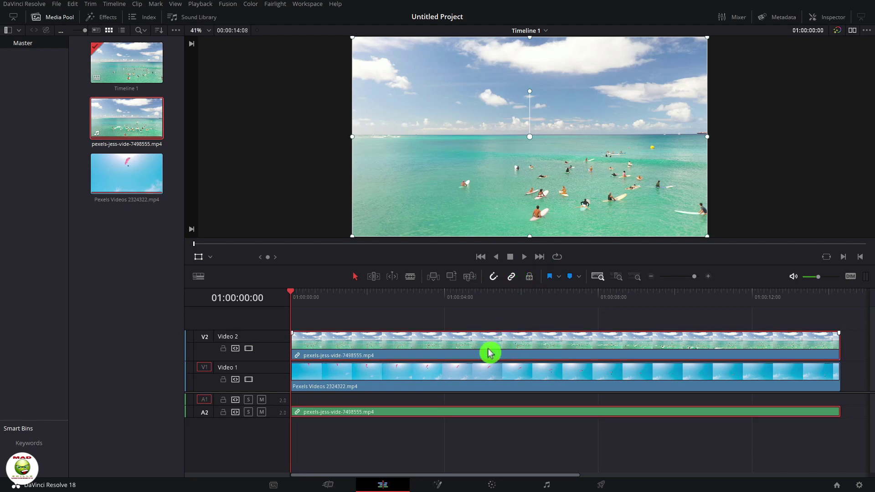
left_click_drag(567, 336, 469, 354)
left_click(511, 277)
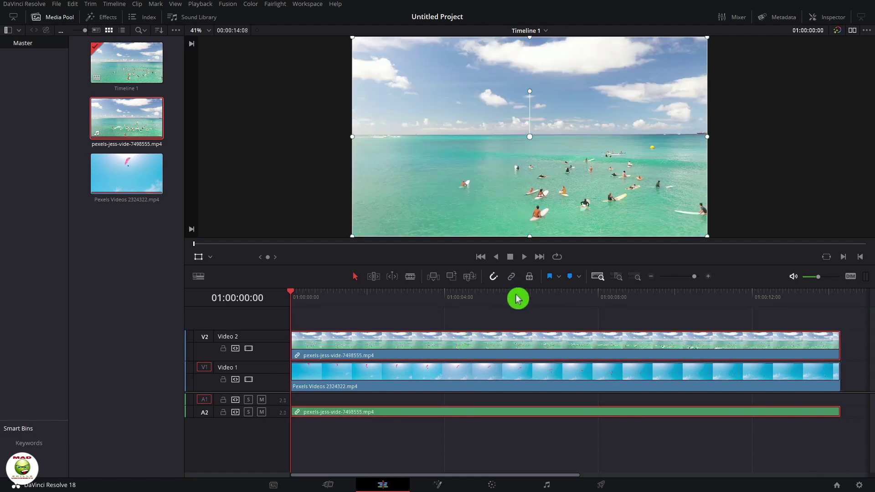
left_click(471, 415)
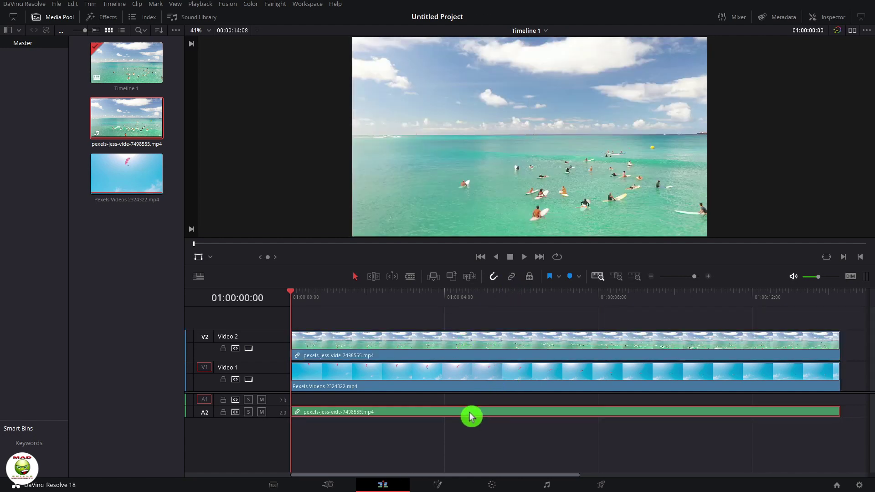
key("Delete")
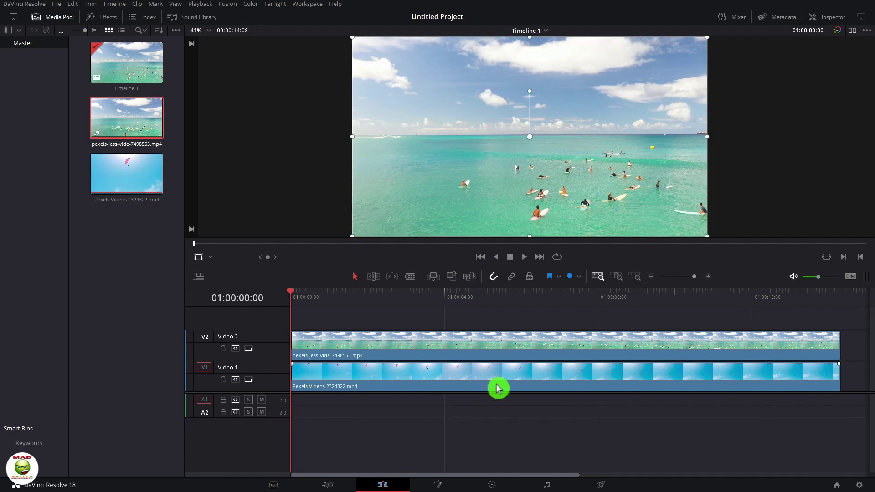
left_click(544, 342)
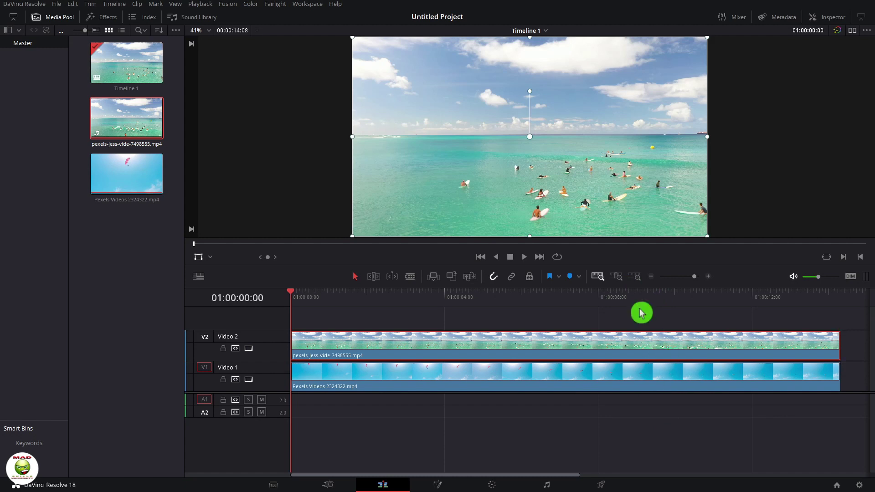
- Try the detail and custom zoom modes on the timeline, and return to full extent zoom
left_click(620, 279)
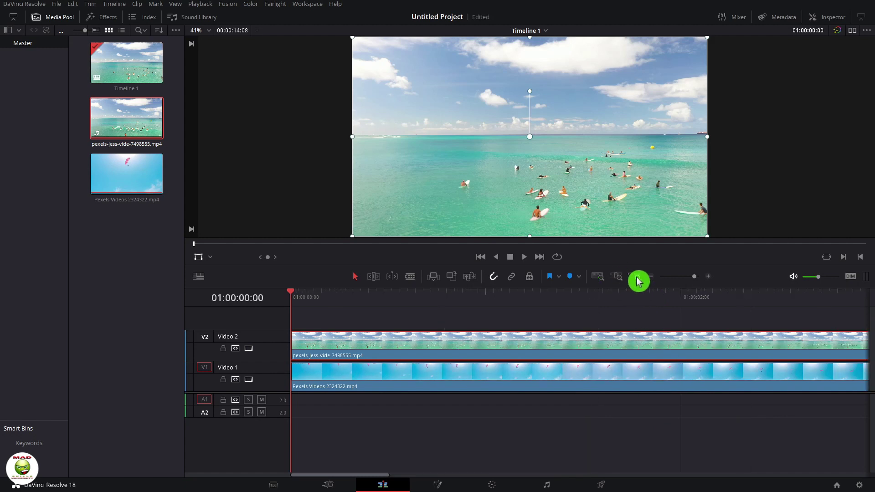
scroll(613, 362, "down", 1)
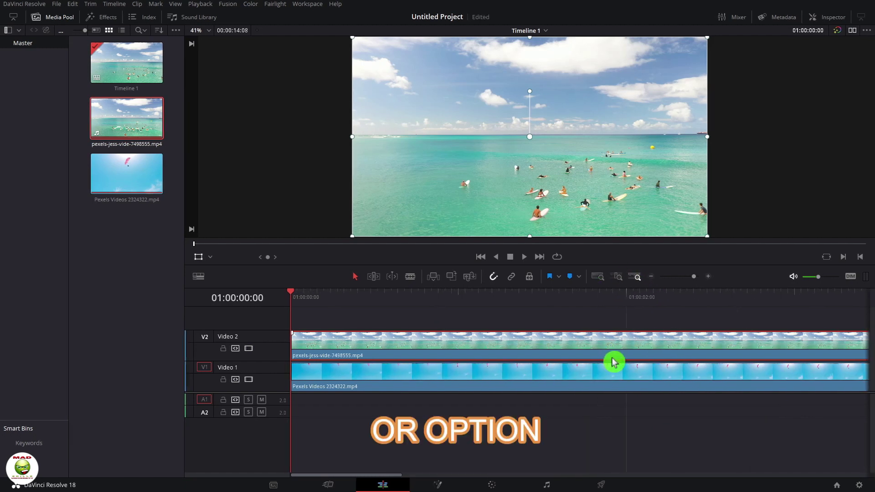
scroll(620, 372, "down", 5)
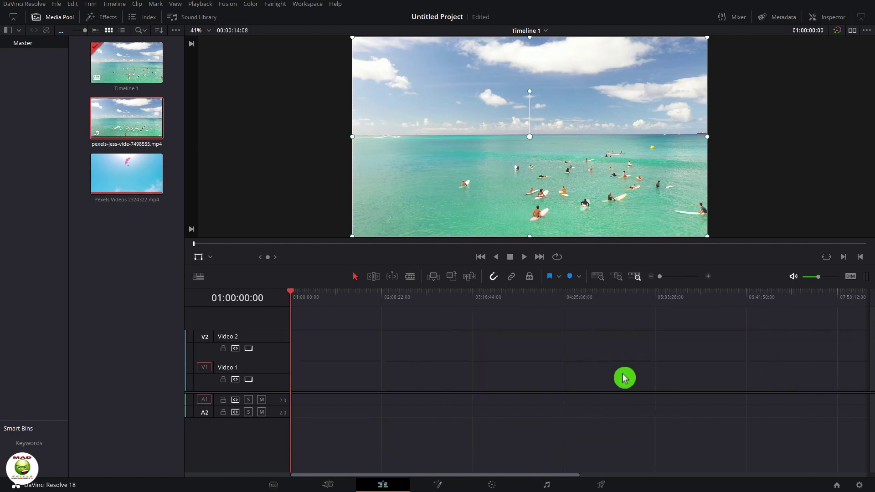
scroll(625, 374, "up", 6)
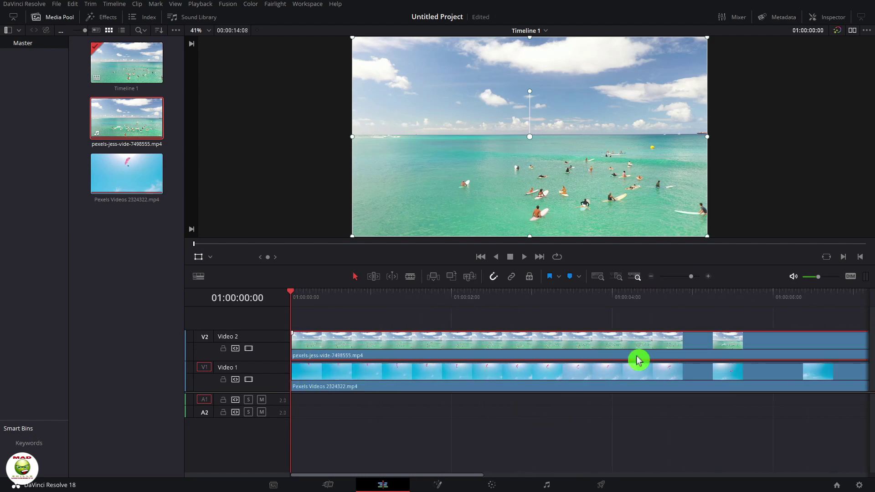
scroll(639, 363, "right", 10)
scroll(640, 385, "left", 10)
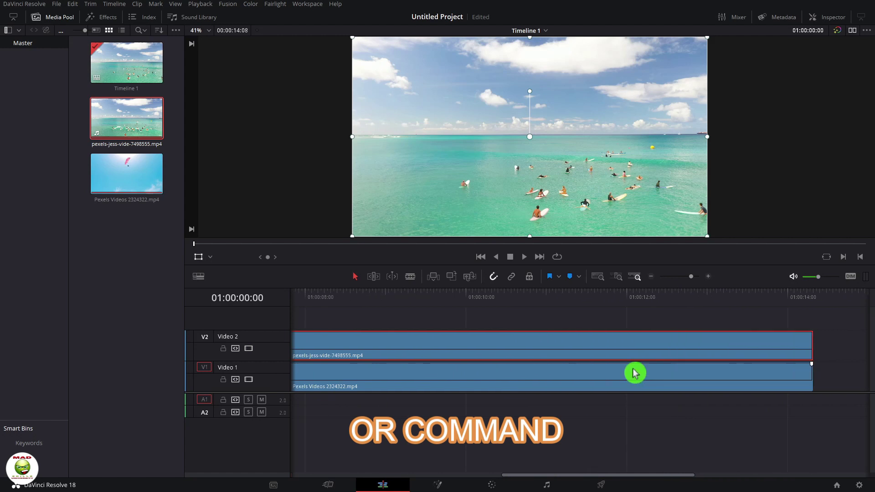
left_click(598, 277)
- Increase the height of the video tracks on the timeline and review the timeline view options
scroll(600, 346, "up", 5)
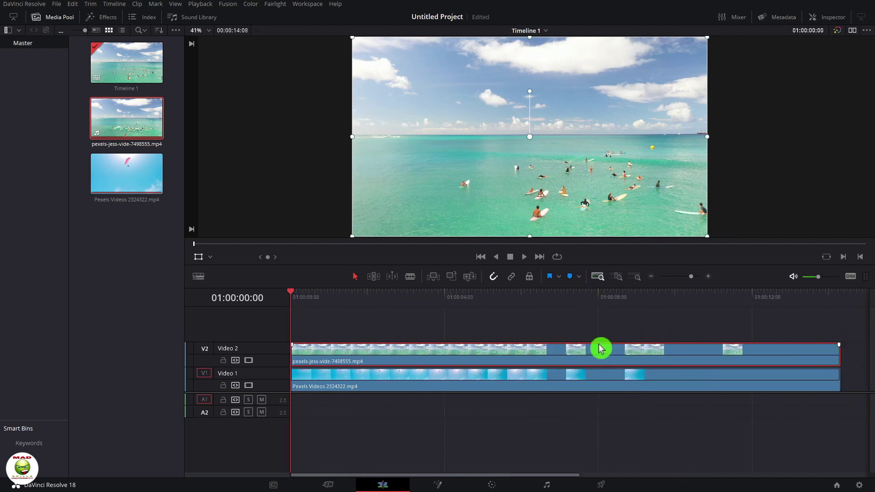
scroll(603, 352, "down", 5)
scroll(604, 353, "up", 5)
scroll(606, 355, "down", 5)
scroll(606, 356, "up", 5)
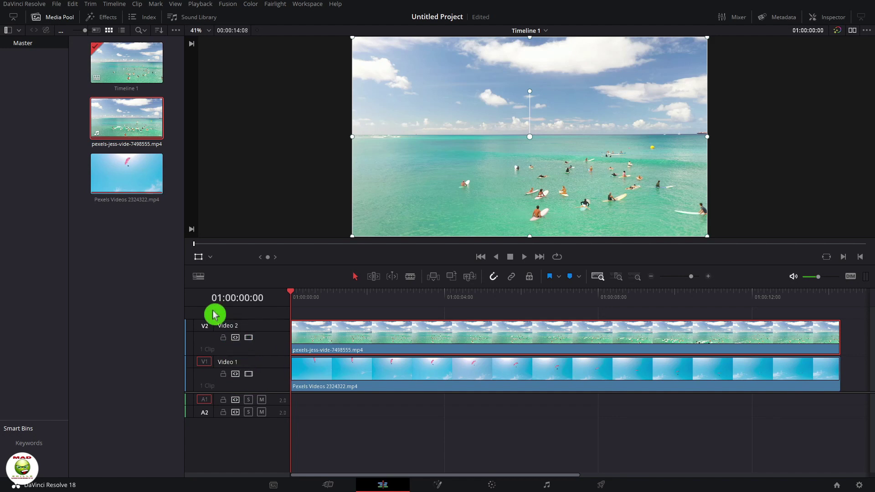
left_click(201, 277)
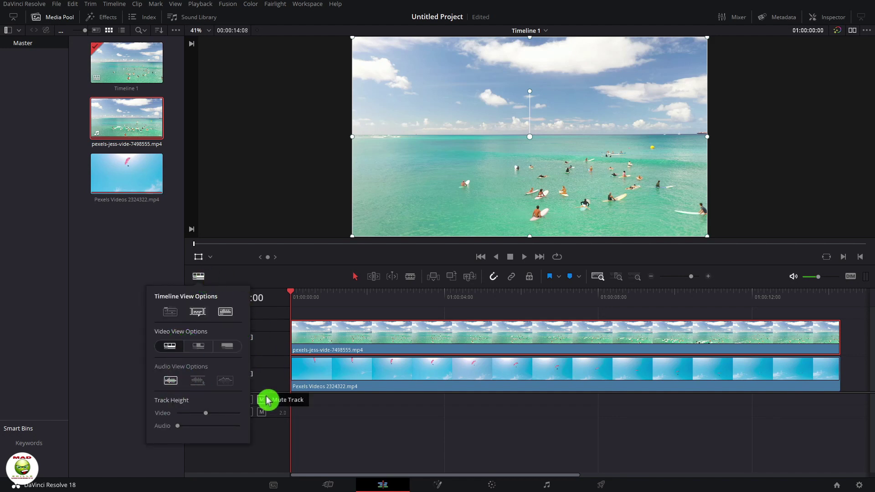
left_click(434, 437)
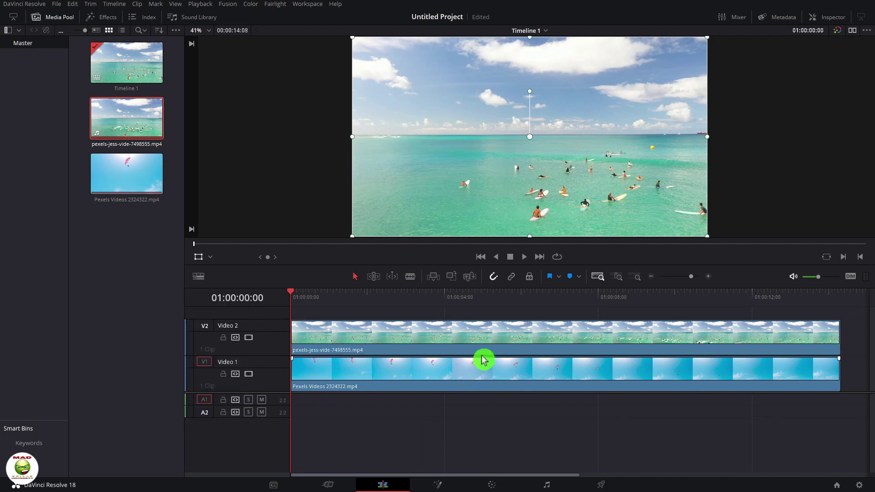
- Duplicate the pexels-jess-vide-7498555.mp4 clip on Video 2, place the copy directly after the original, and fit the whole timeline in view
scroll(561, 395, "down", 3)
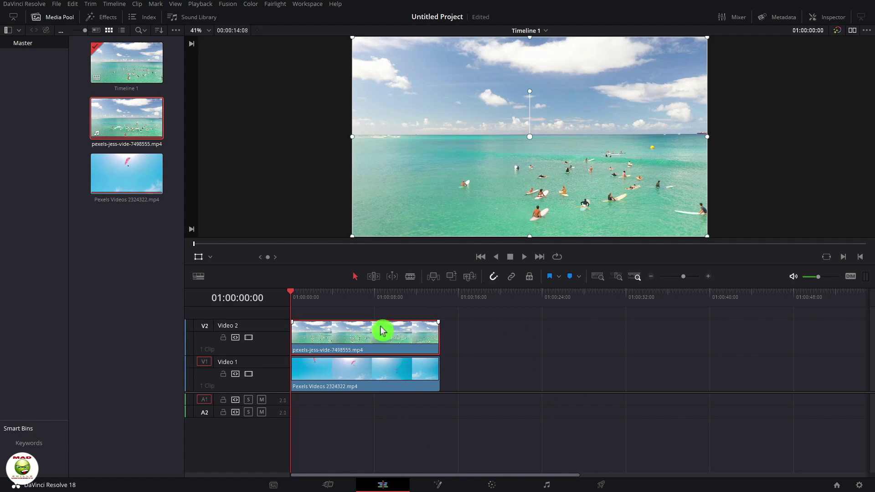
left_click_drag(374, 339, 610, 341)
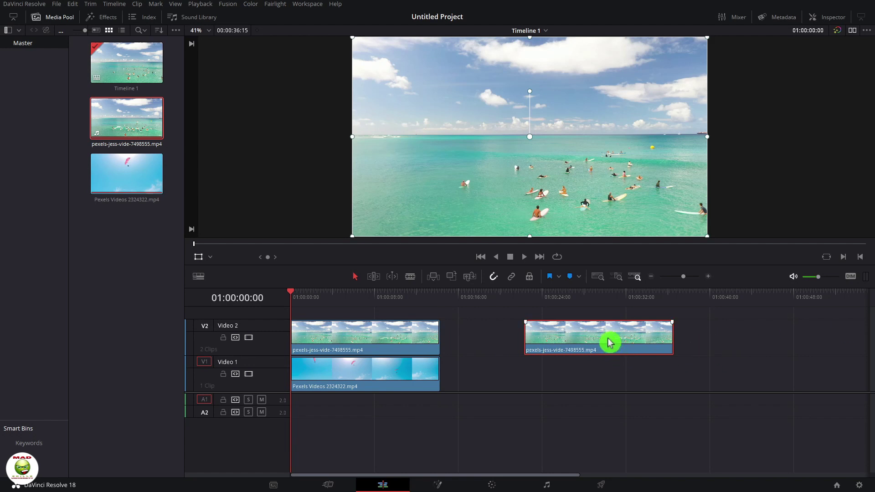
left_click_drag(592, 348, 508, 334)
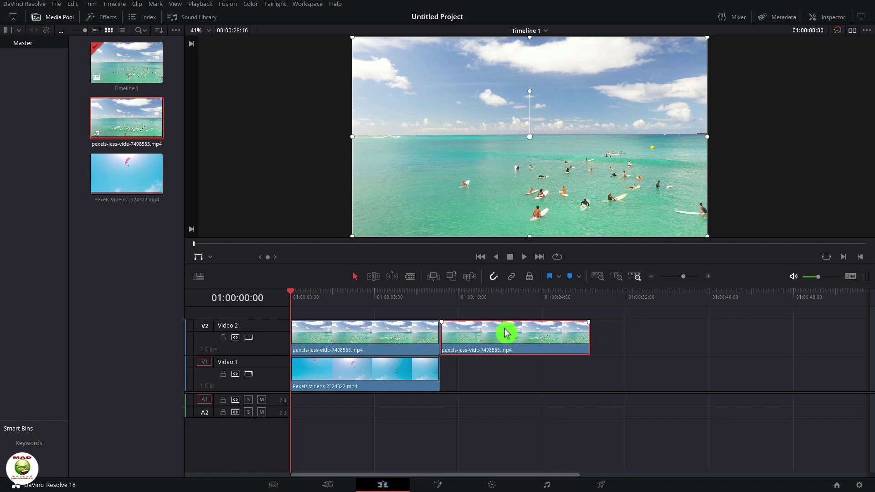
left_click(598, 276)
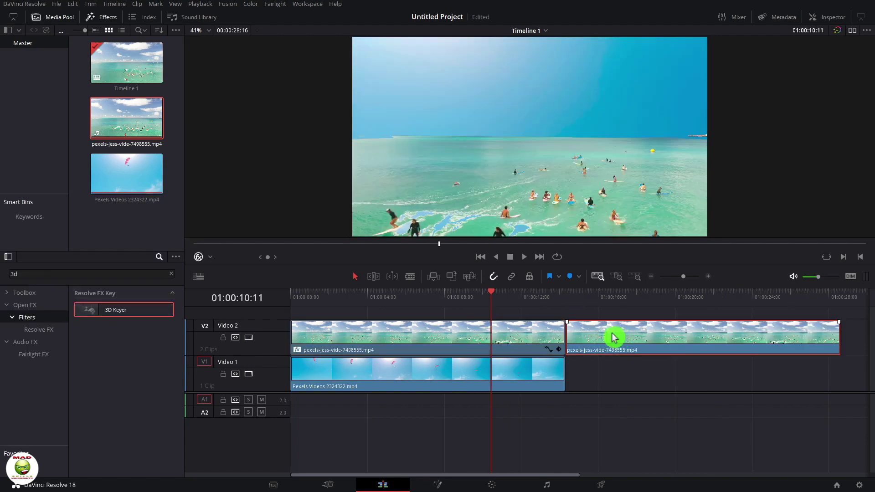
- Delete both pexels-jess-vide-7498555.mp4 clips from Video 2 together and remove the empty tracks
left_click(475, 337, "ctrl")
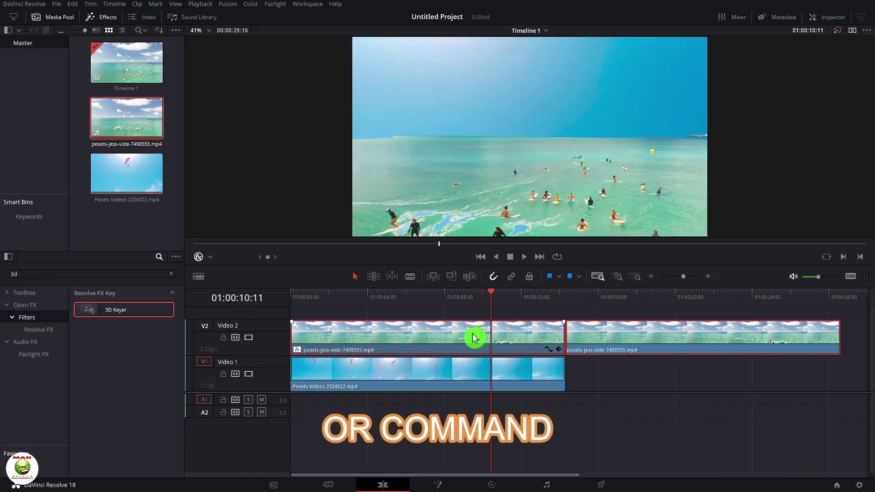
key("Delete")
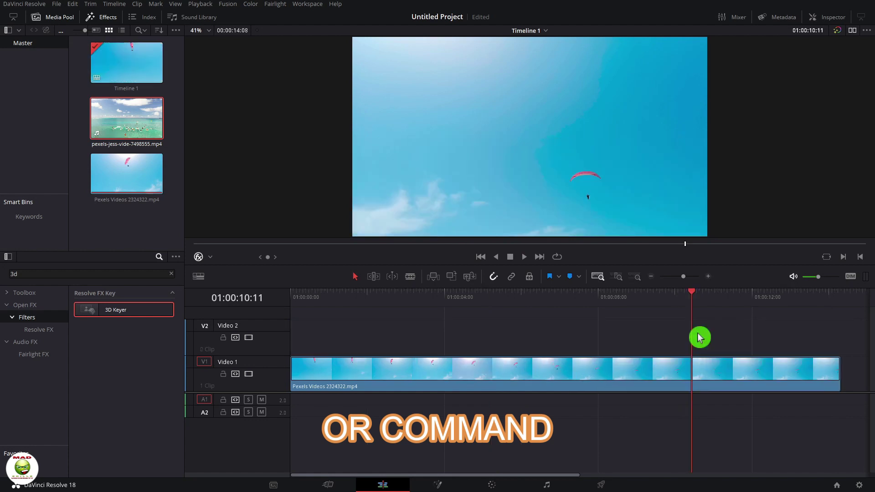
right_click(269, 340)
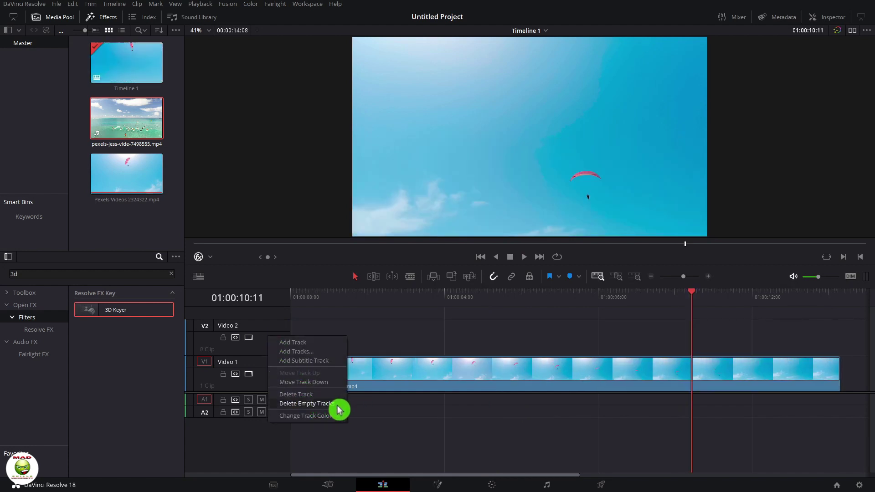
left_click(306, 404)
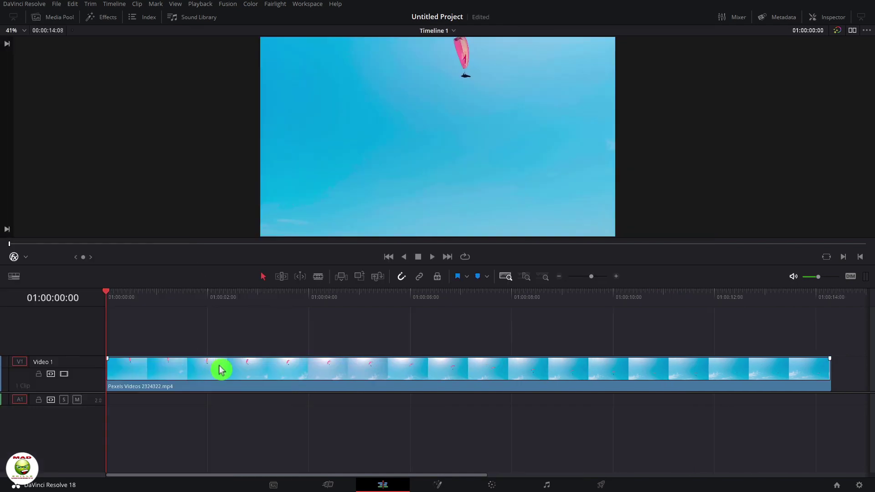
- Browse the Titles category of the effects library and preview titles such as Drop In and Text
left_click(279, 382)
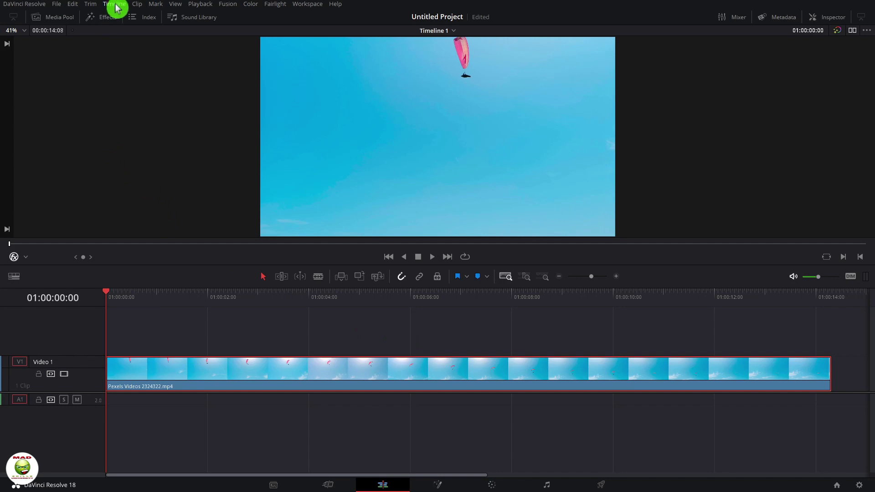
left_click(104, 21)
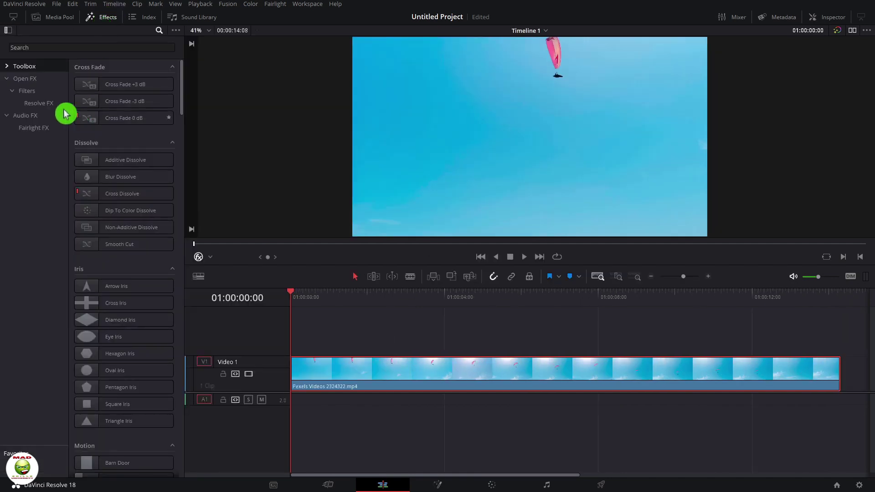
left_click(17, 70)
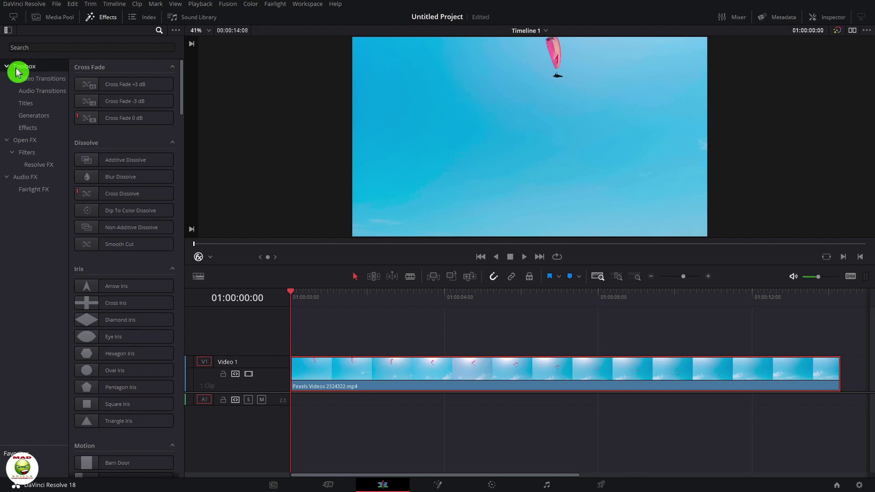
left_click(20, 106)
scroll(137, 209, "down", 15)
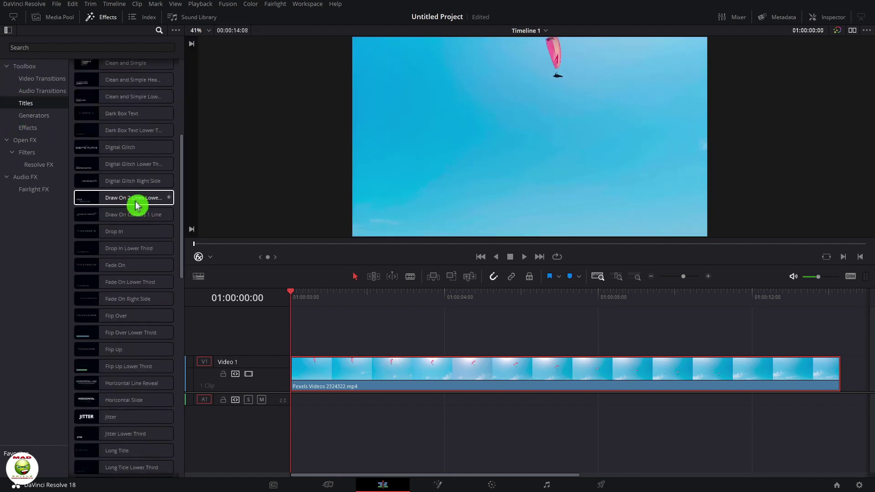
scroll(132, 205, "up", 12)
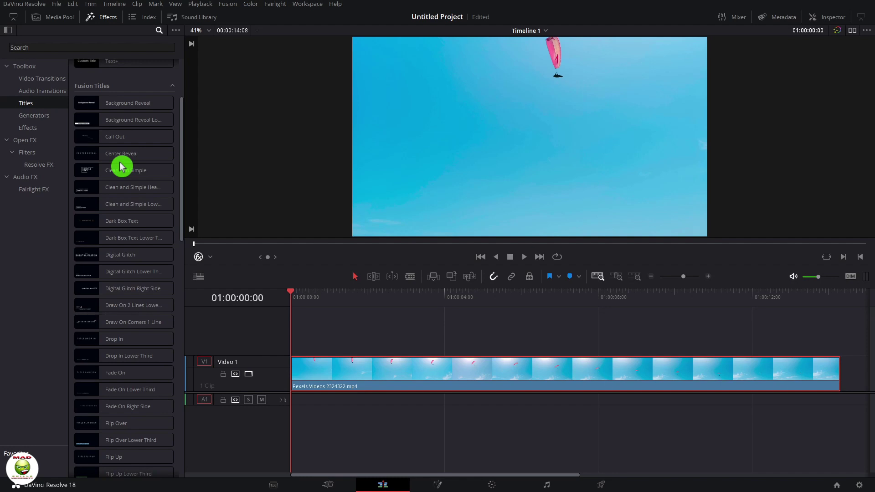
mouse_move(97, 178)
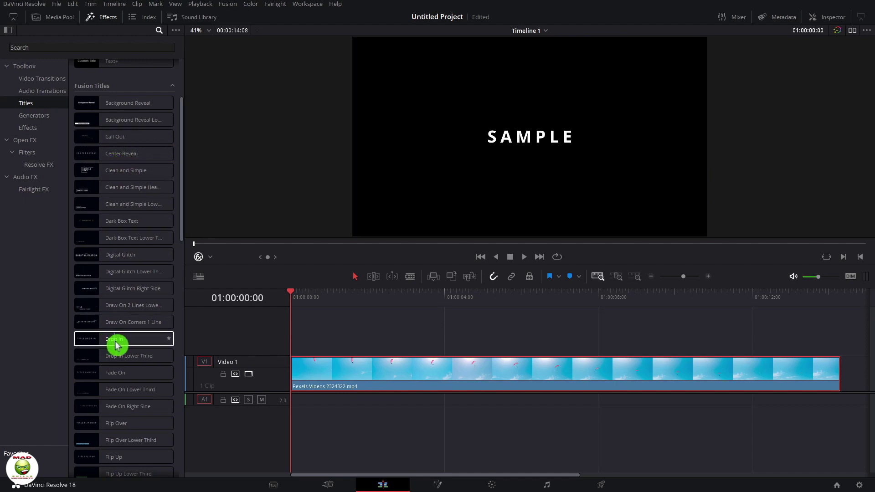
scroll(123, 227, "up", 3)
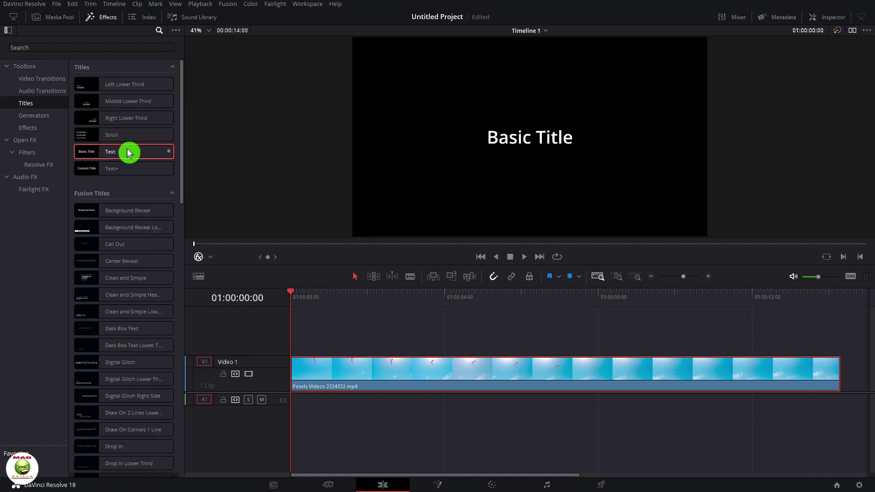
- Add the Text title on Video 2, stretched to the end of the Video 1 clip, and briefly view its text settings
left_click_drag(139, 155, 395, 338)
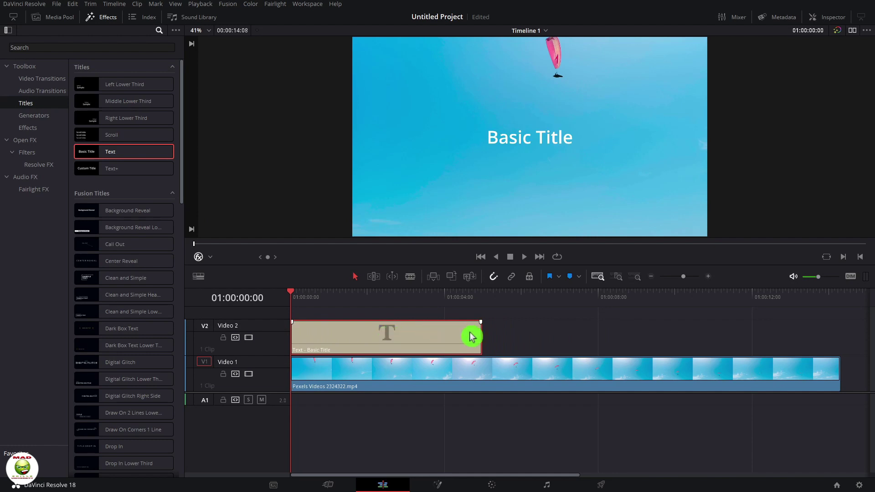
left_click_drag(479, 332, 842, 335)
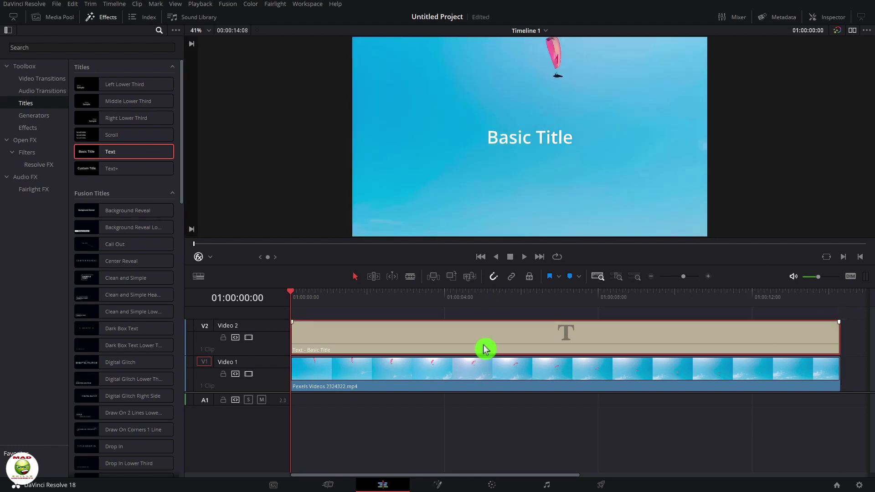
double_click(485, 349)
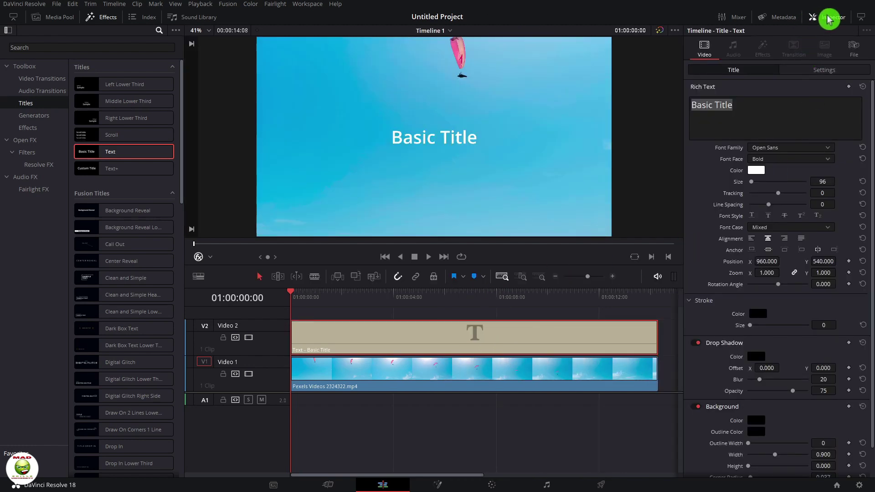
left_click(830, 19)
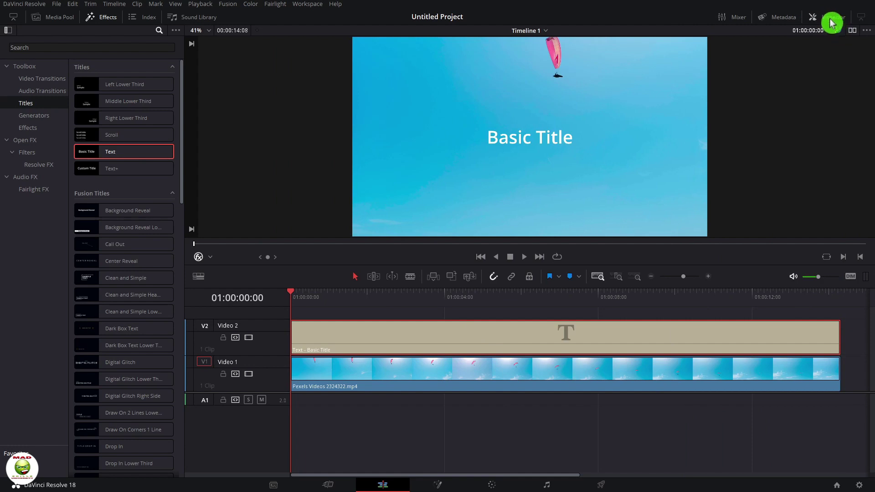
- Open the settings of the Text title on Video 2 and replace its text with "BR18"
left_click(832, 19)
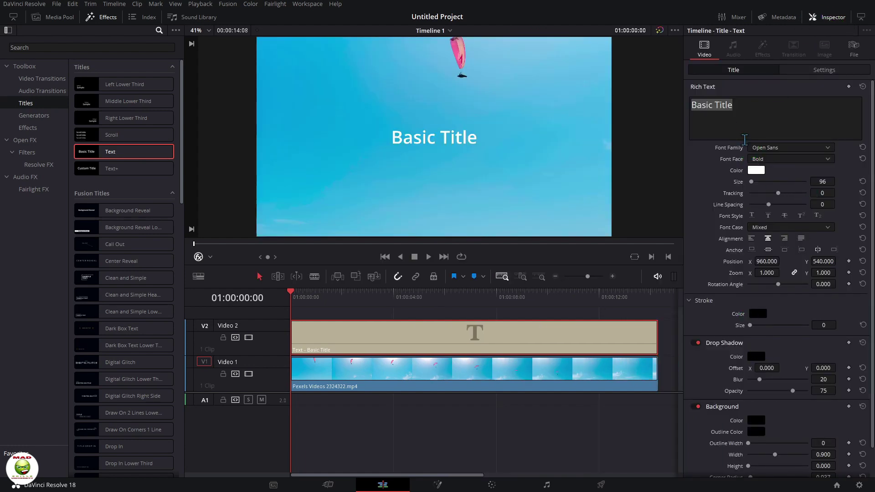
left_click(746, 103)
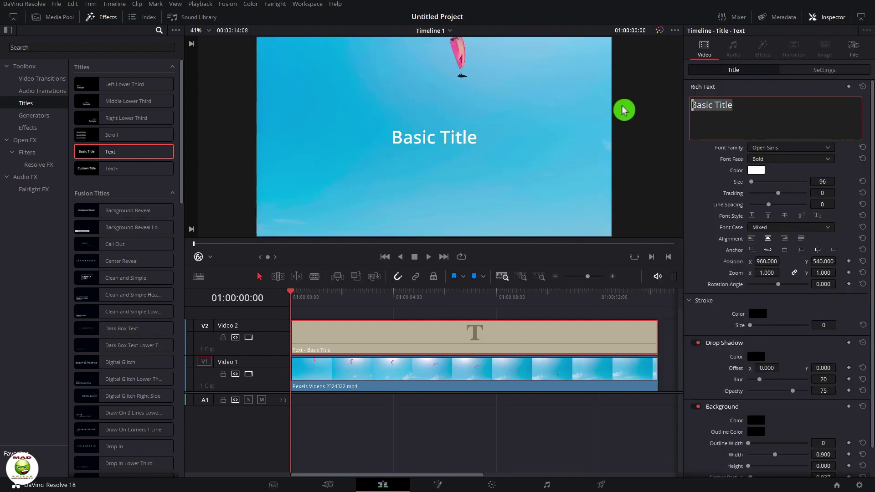
type("VR")
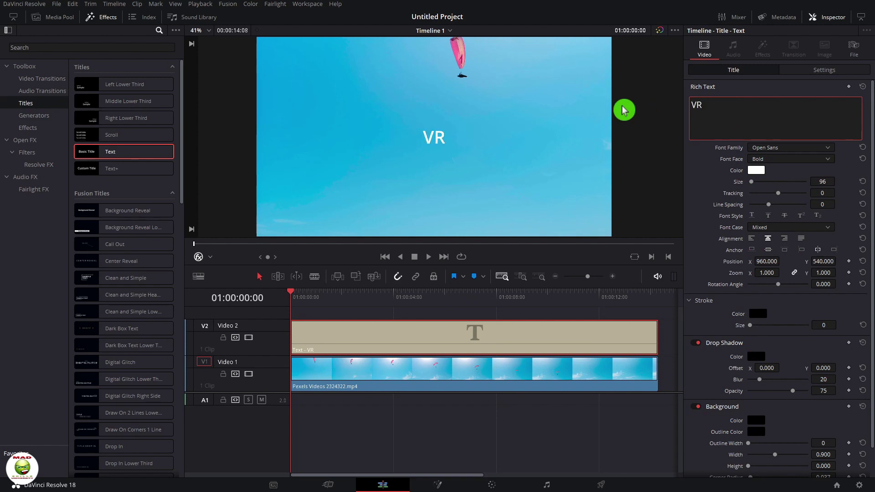
type("18")
key("Home")
key("Delete")
type("B")
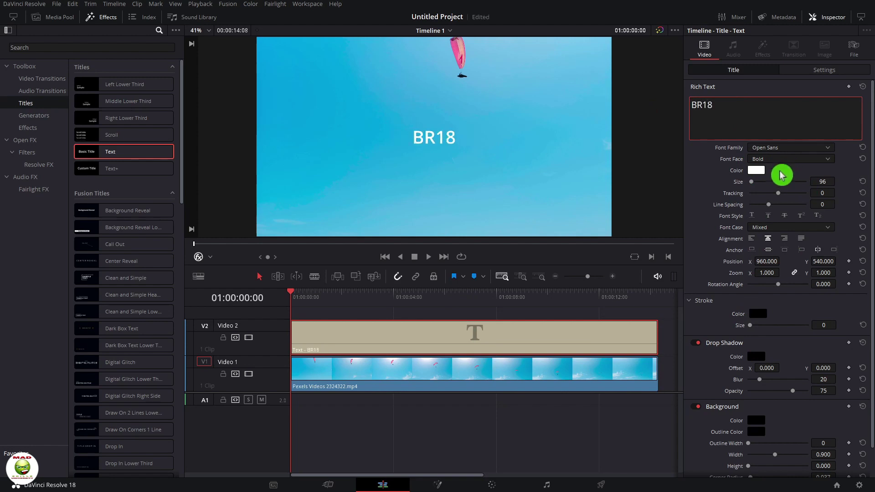
- Set the title's font family to Palatino Linotype and its size to 600
left_click(778, 148)
left_click(782, 278)
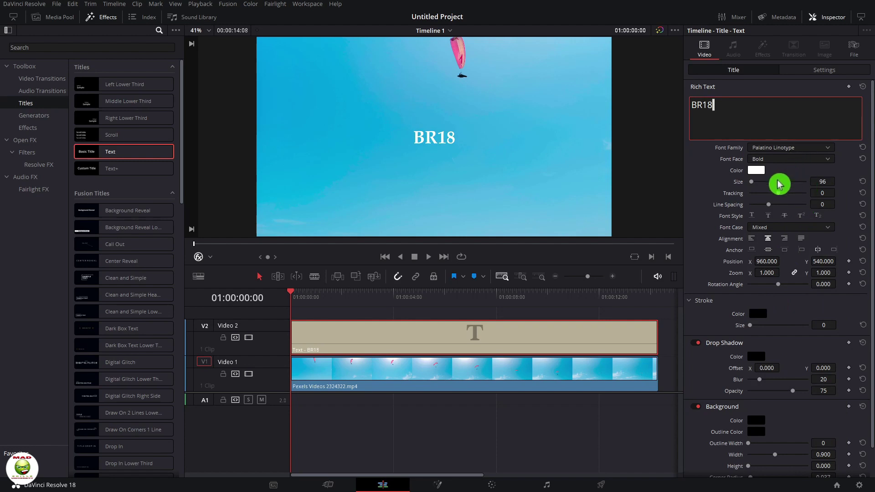
left_click_drag(753, 184, 758, 182)
- Correct the first letter of the title text so it reads "DR18" and look over the remaining title settings
left_click(699, 97)
key("BackSpace")
type("D")
scroll(744, 348, "down", 1)
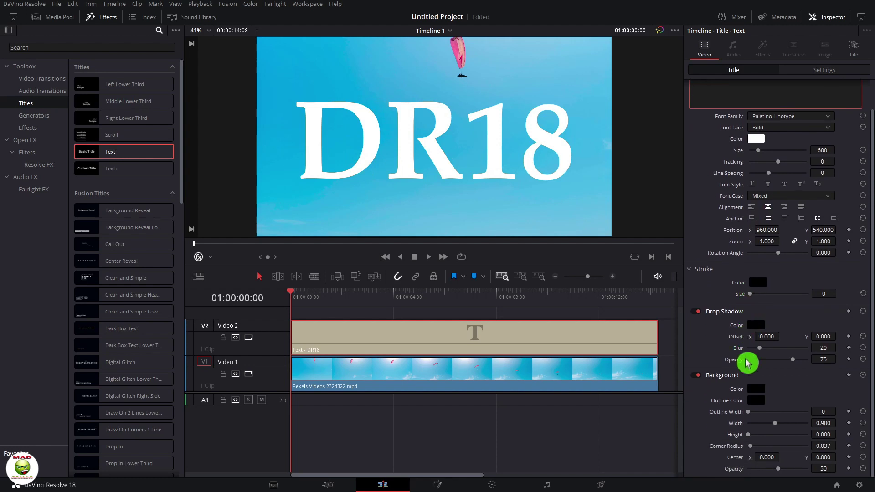
scroll(754, 281, "up", 1)
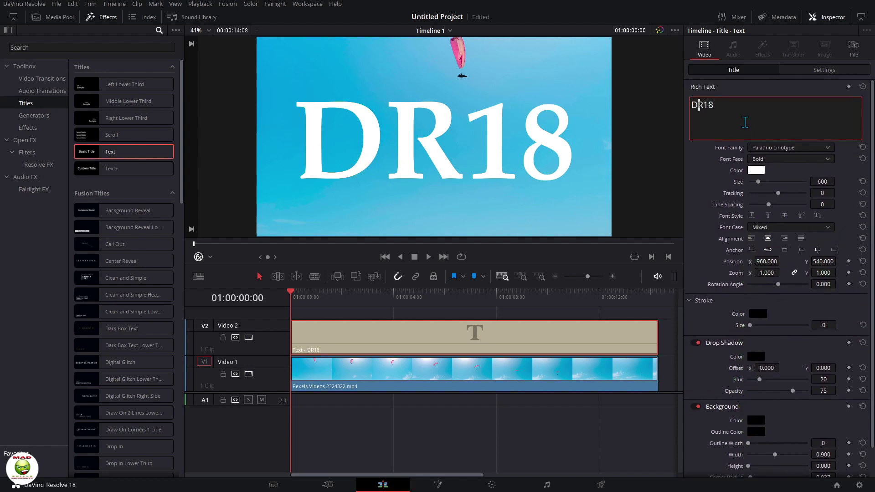
- Preview the Clean and Simple title and play the beginning of the timeline with the DR18 title
mouse_move(123, 284)
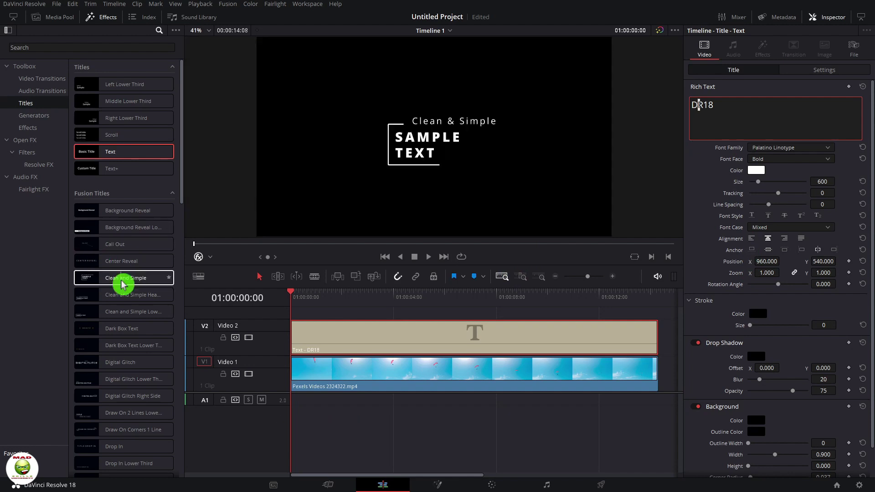
left_click(429, 258)
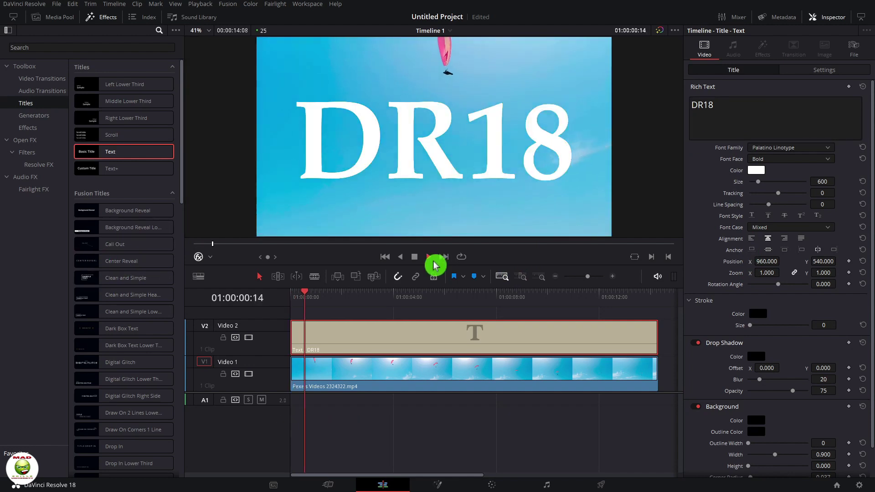
left_click(412, 258)
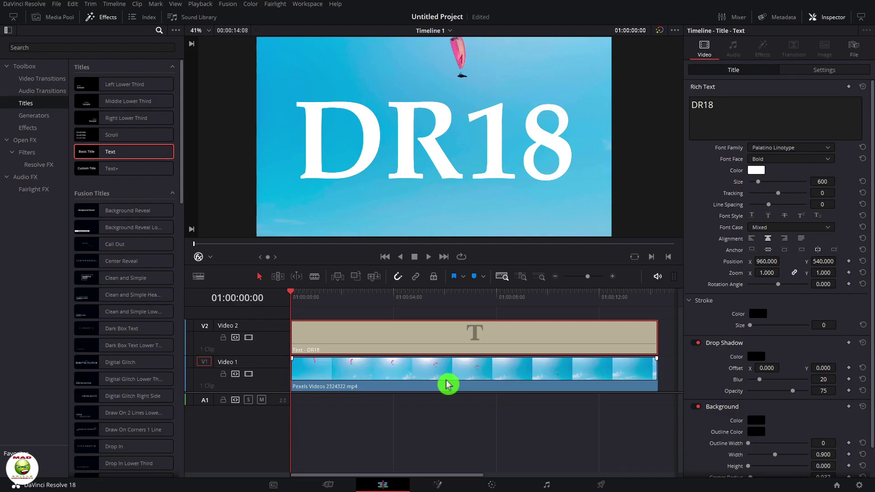
- Move the Pexels Videos 2324322.mp4 clip to Video 3 above the title, set its composite mode to Multiply, and play the result
left_click_drag(448, 383, 423, 302)
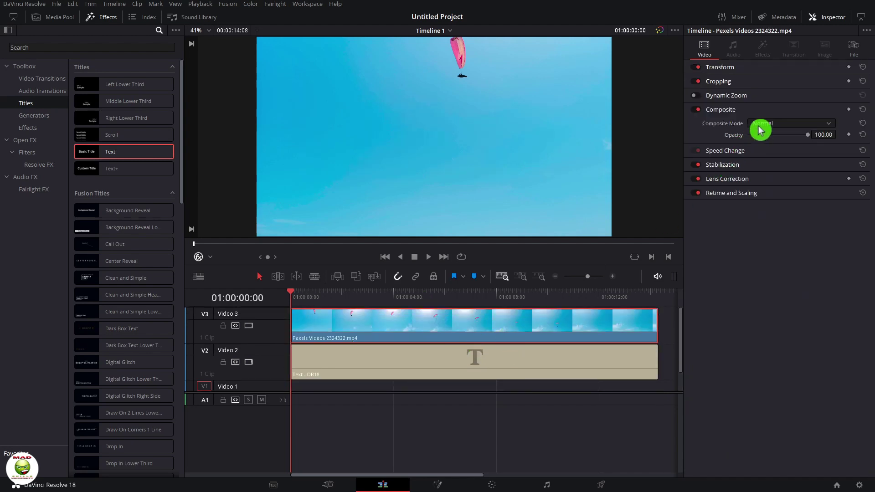
left_click(785, 124)
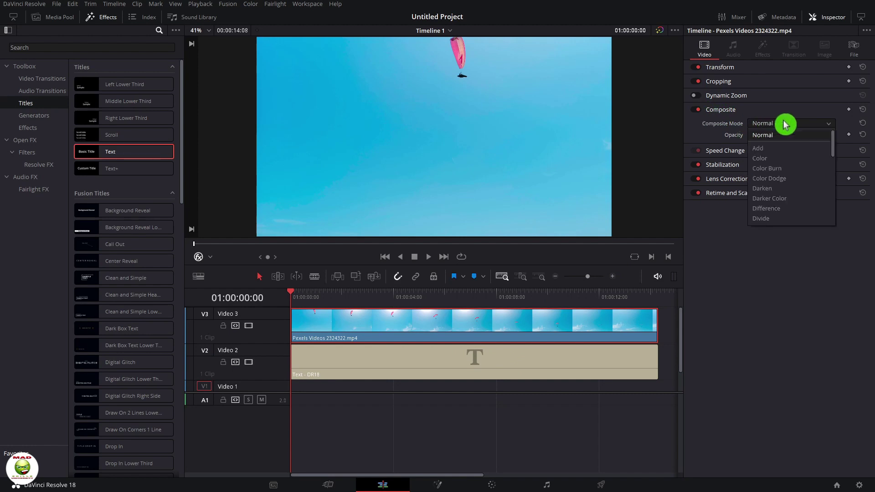
scroll(796, 173, "down", 5)
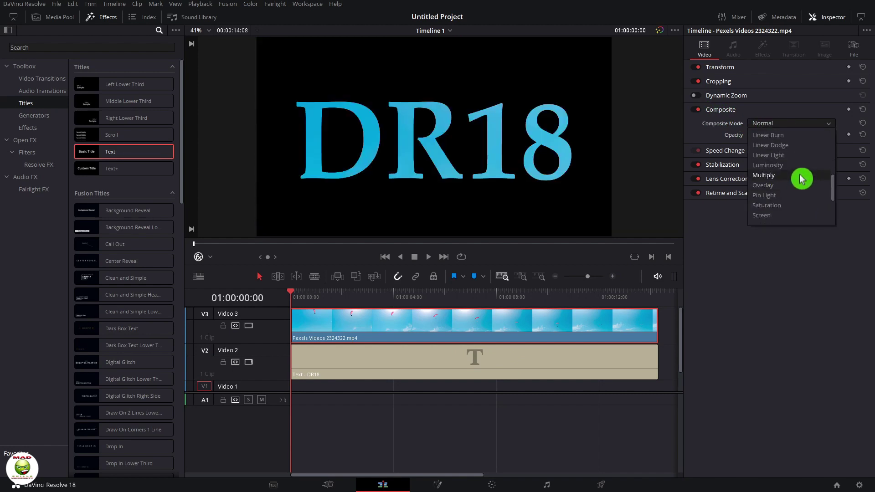
left_click(802, 178)
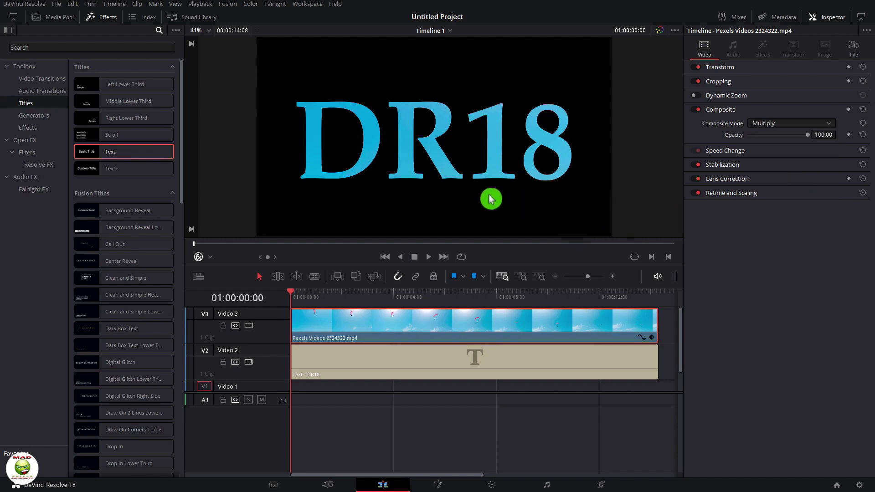
left_click(429, 257)
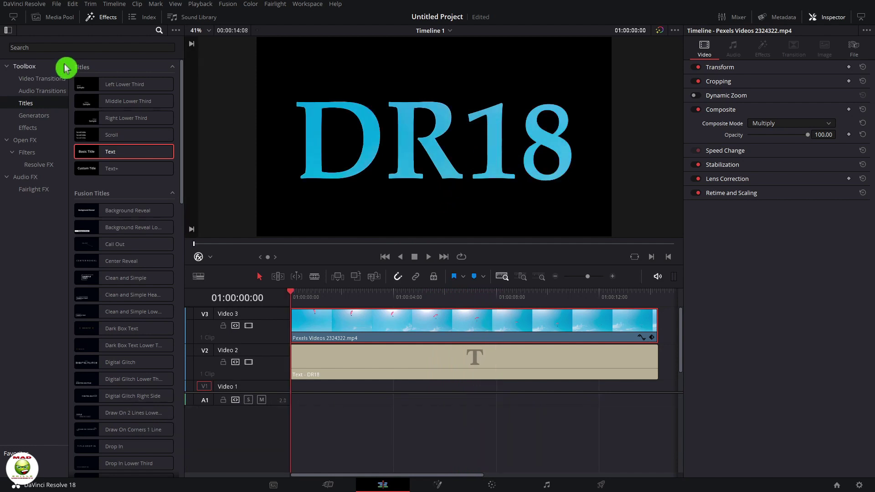
- Add a Video 4 track and place pexels-suzy-hazelwood-7112585.jpg on it, extended to the end of the clip below
left_click(56, 19)
left_click_drag(132, 172, 244, 313)
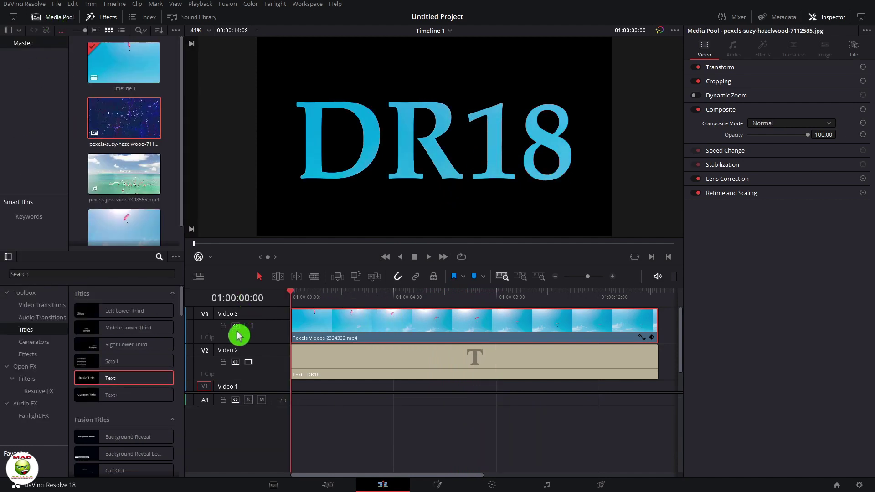
right_click(246, 318)
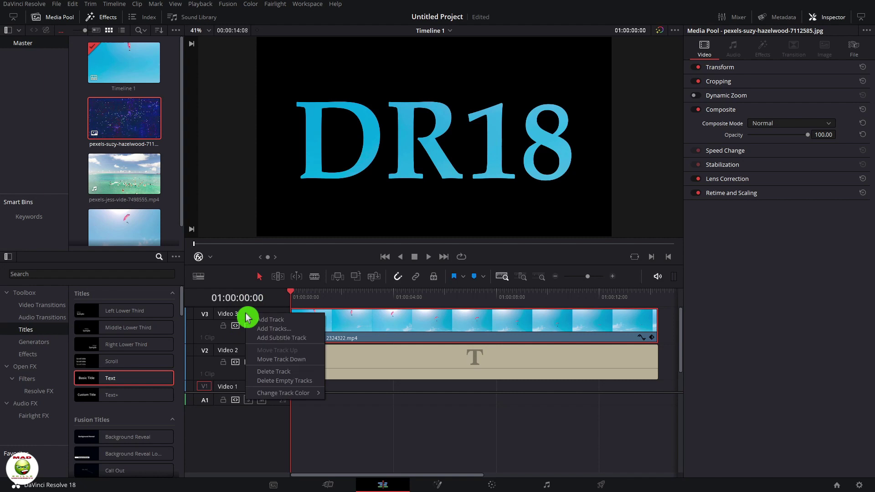
left_click(273, 323)
left_click_drag(140, 130, 313, 333)
left_click_drag(418, 323, 604, 325)
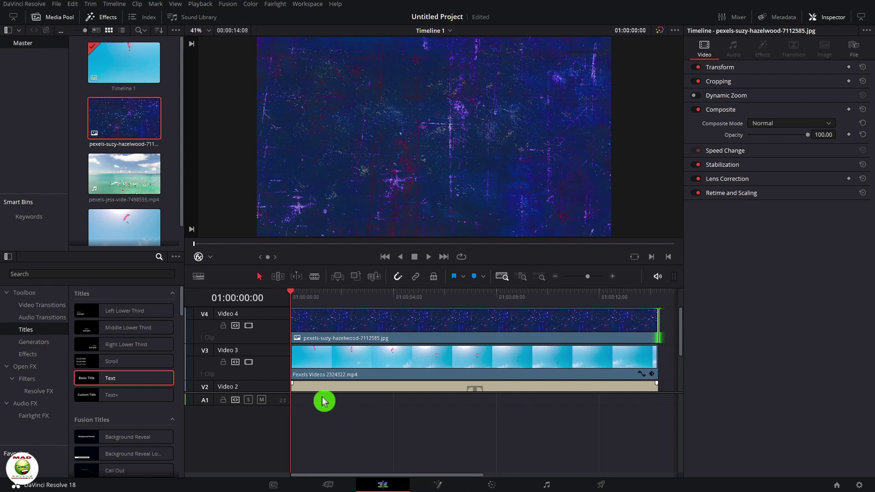
- Disable the Video 3 track and give the Video 4 image the Multiply composite mode with an opacity of 87
left_click(326, 363)
left_click(248, 362)
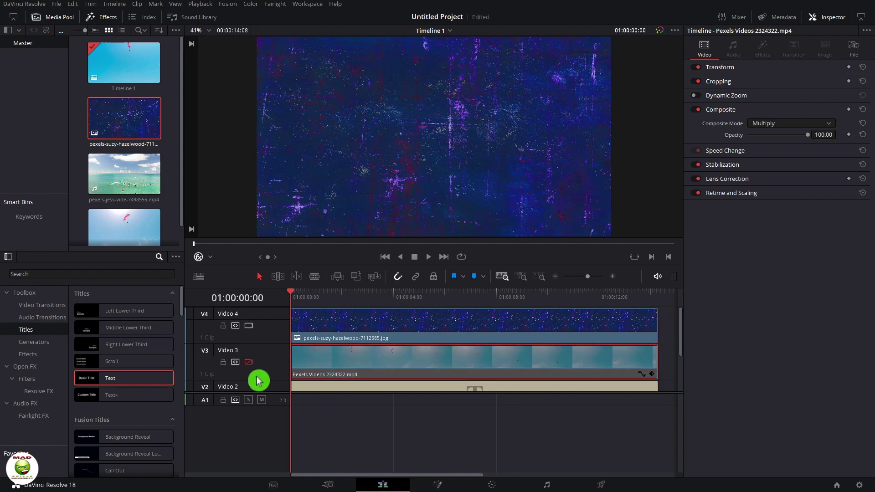
left_click(407, 323)
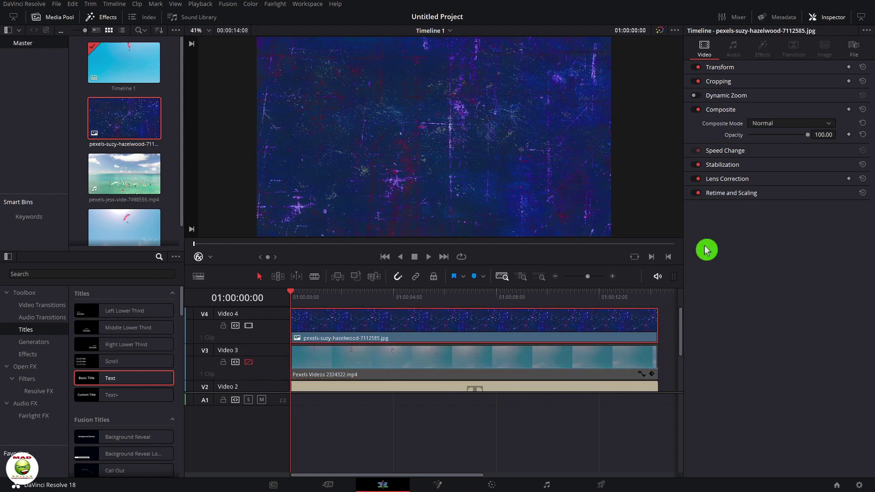
left_click(770, 127)
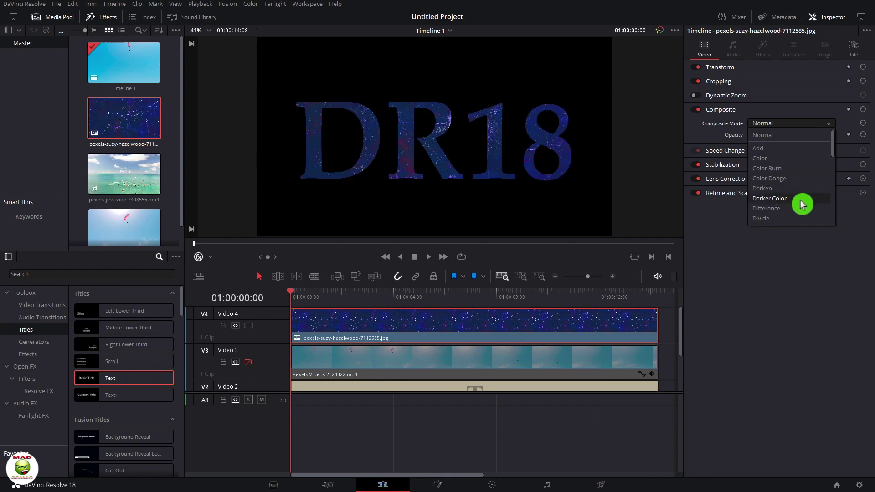
scroll(803, 205, "down", 5)
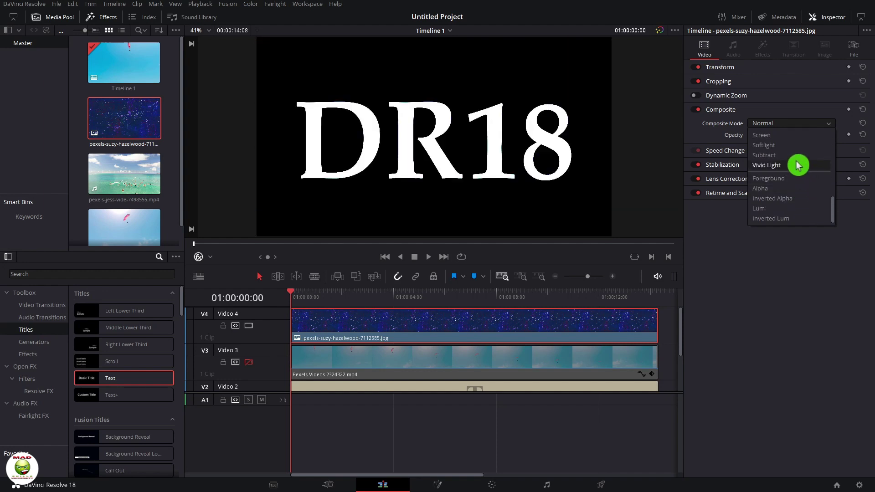
scroll(793, 174, "up", 3)
left_click(783, 145)
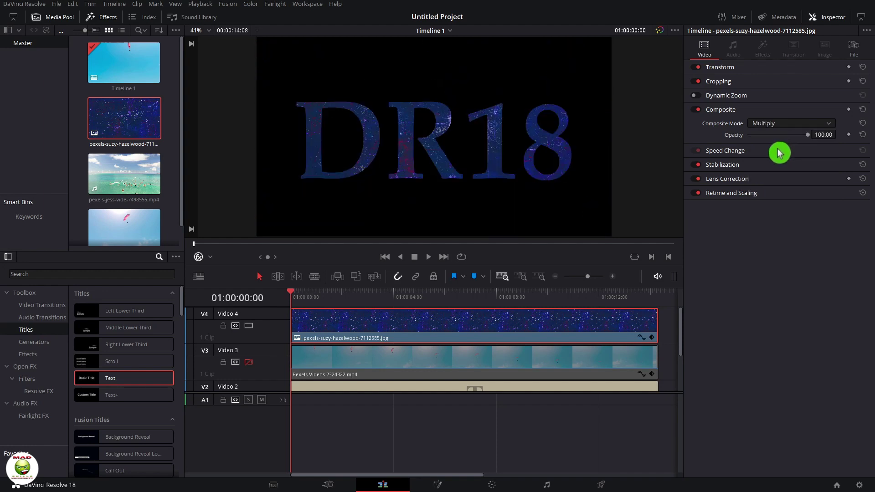
mouse_move(813, 138)
left_mouse_down()
mouse_move(770, 138)
mouse_move(813, 138)
left_mouse_up()
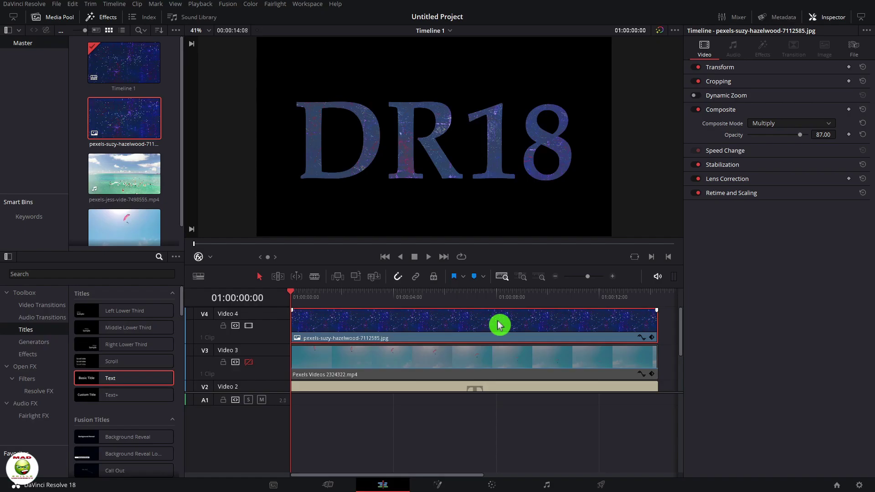
- Delete the image from Video 4 and re-enable the Video 3 track
key("Delete")
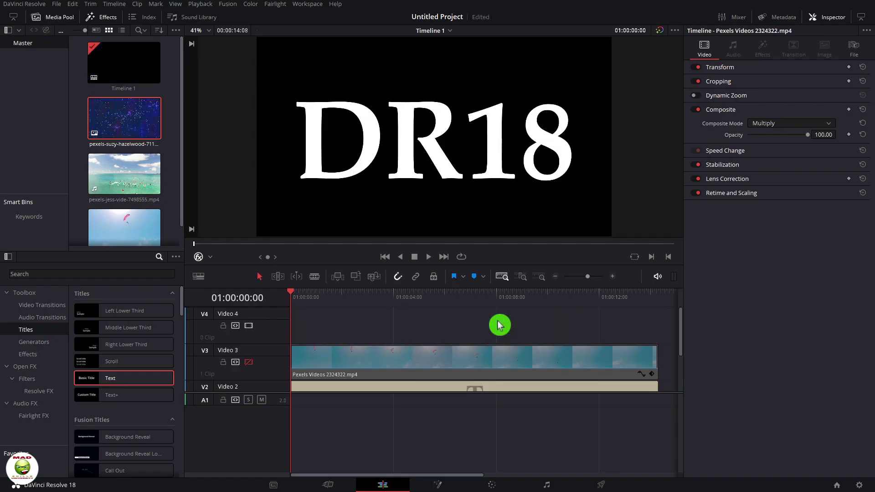
left_click(249, 362)
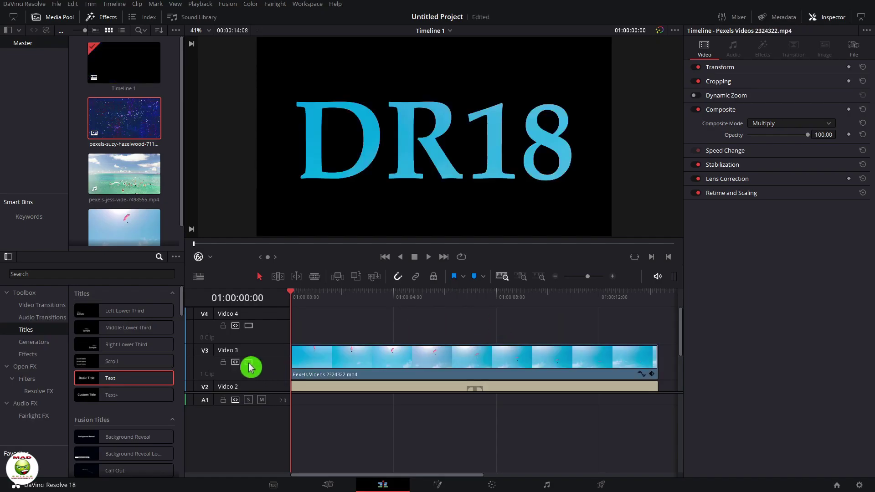
left_click(381, 359)
- Set the composite mode of the Pexels Videos 2324322.mp4 clip on Video 3 to Foreground
scroll(426, 373, "down", 3)
scroll(438, 373, "up", 2)
left_click(446, 387)
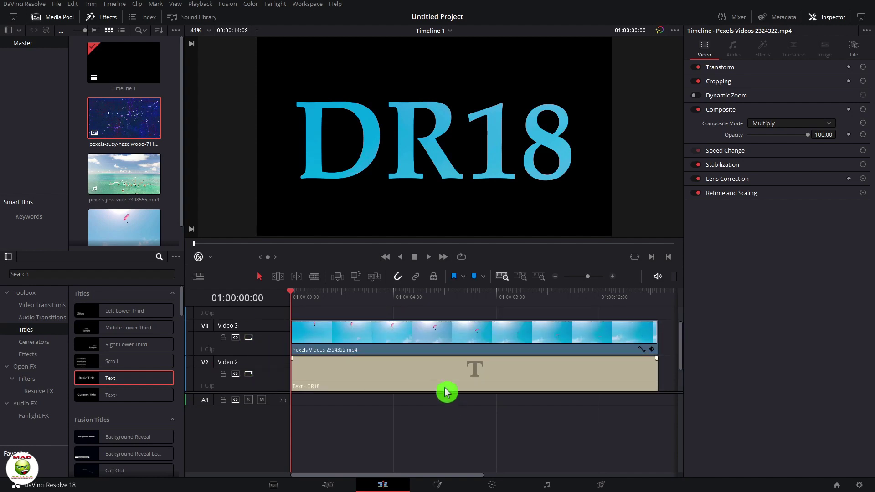
left_click(435, 345)
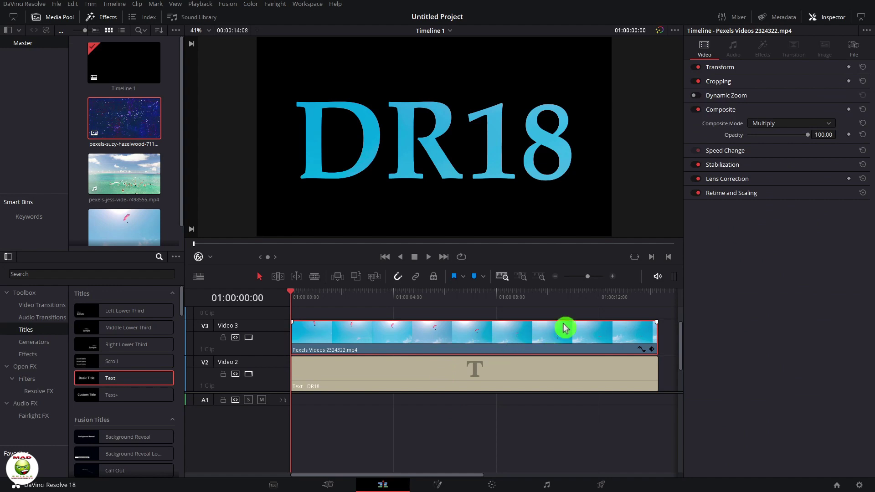
left_click(805, 124)
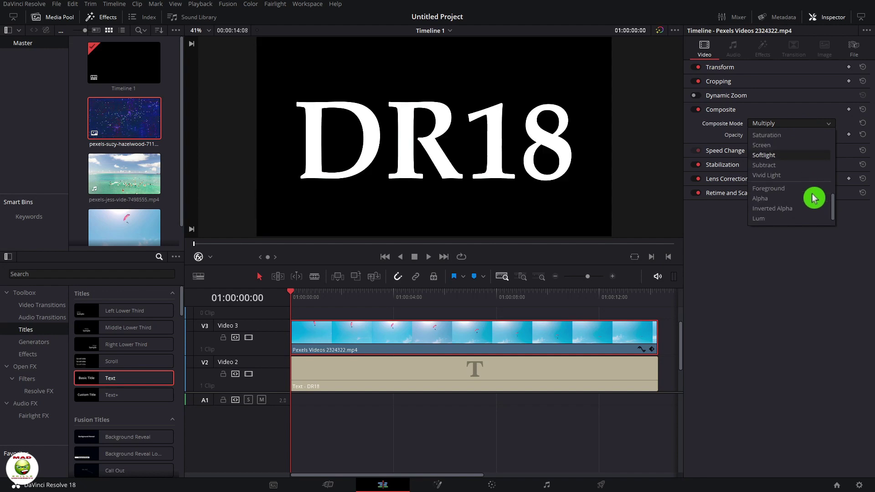
scroll(810, 195, "down", 2)
left_click(805, 190)
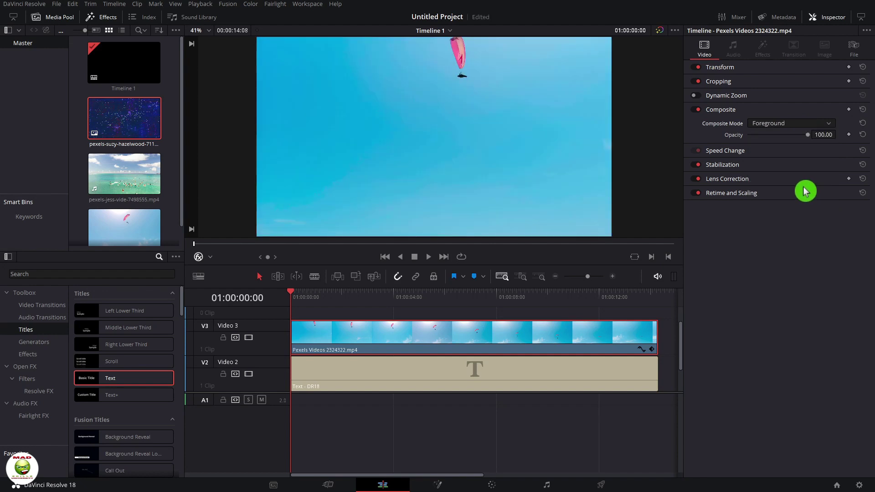
- Set the composite mode of the DR18 title on Video 2 to Alpha
left_click(574, 385)
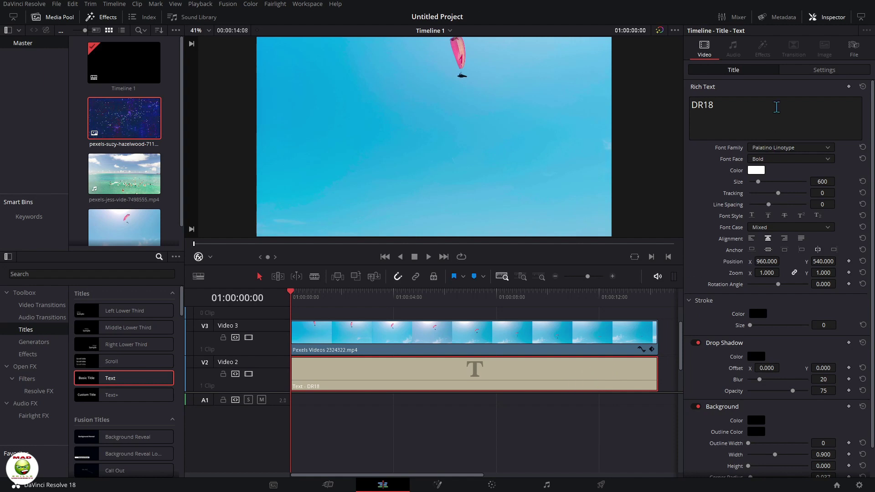
left_click(834, 76)
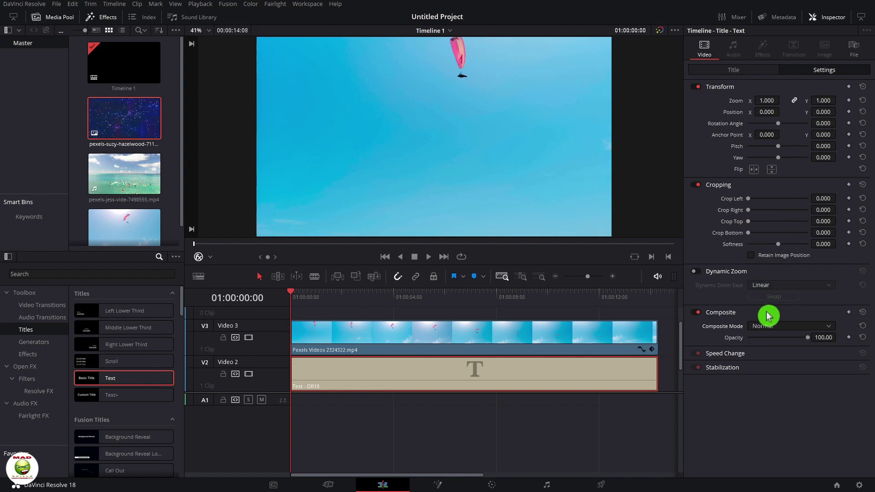
left_click(827, 331)
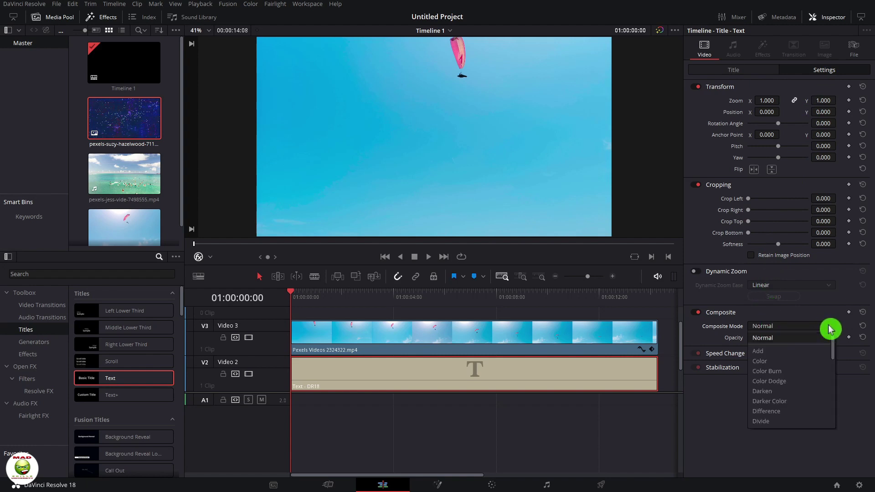
scroll(815, 363, "down", 4)
scroll(814, 363, "down", 4)
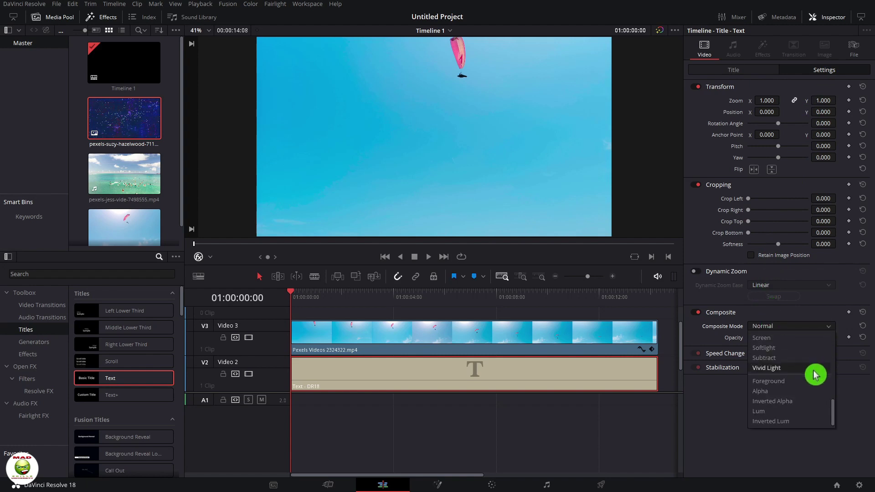
left_click(775, 392)
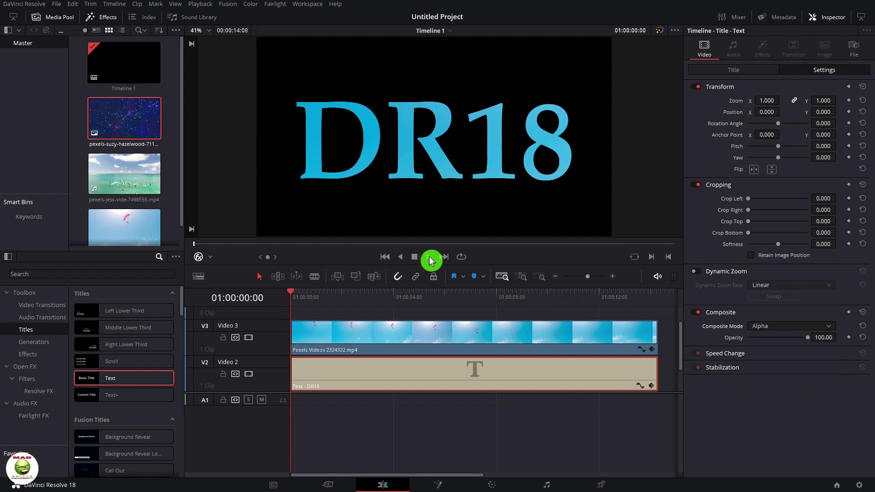
- Play the timeline from the start to preview the DR18 title filled with the sky video, and stop playback
left_click(431, 257)
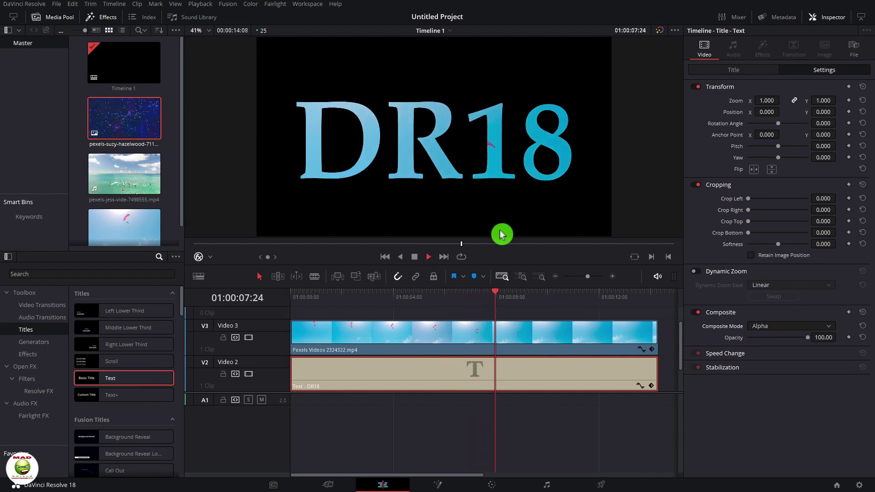
key("space")
right_click(251, 320)
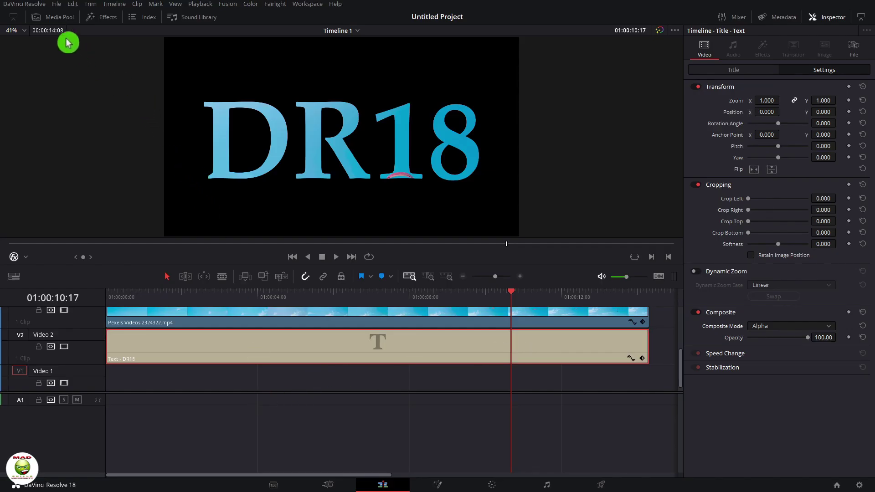
- Add the pexels-jess-vide-7498555.mp4 clip to the start of Video 1, beneath the DR18 title
left_click(55, 21)
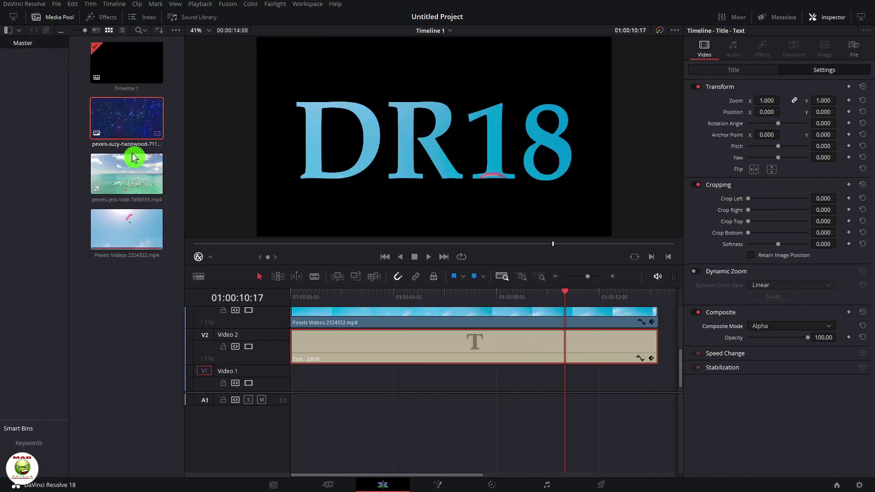
left_click(131, 176)
left_click_drag(131, 176, 303, 393)
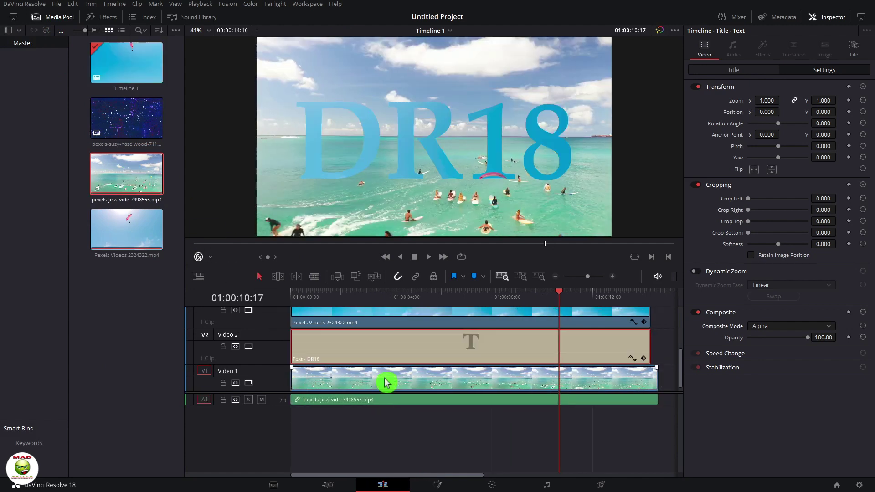
scroll(459, 375, "up", 2)
scroll(459, 375, "down", 1)
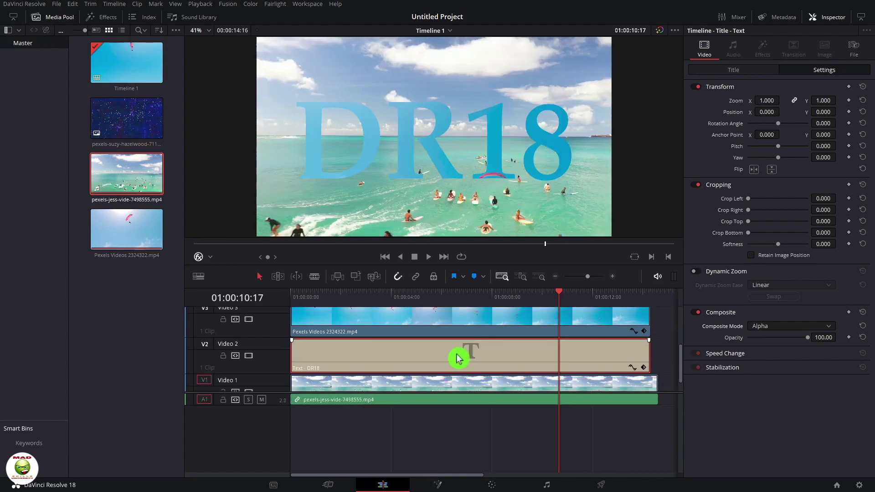
scroll(480, 357, "down", 1)
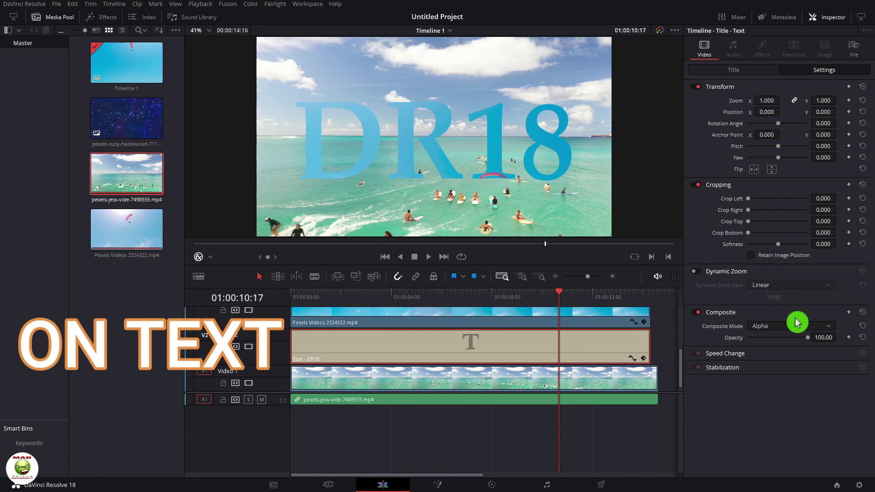
- Set the composite mode of the DR18 title on Video 2 to Inverted Alpha and play the result
left_click(815, 327)
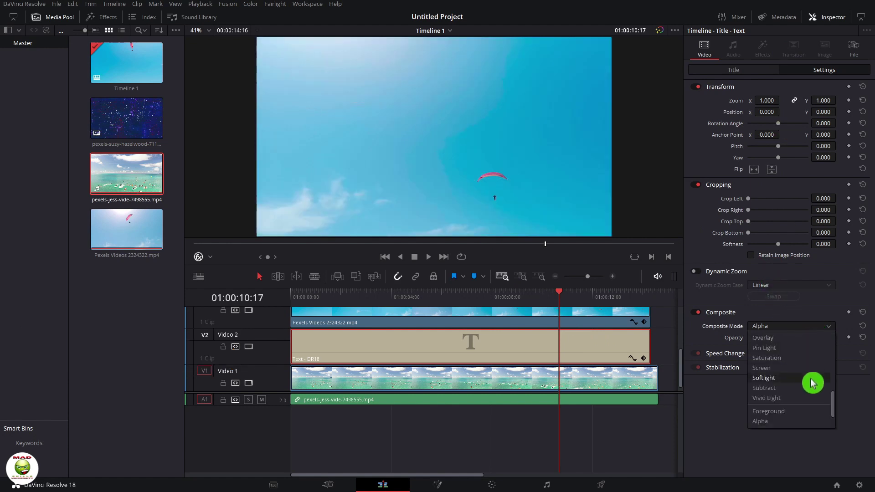
scroll(813, 417, "down", 1)
left_click(812, 420)
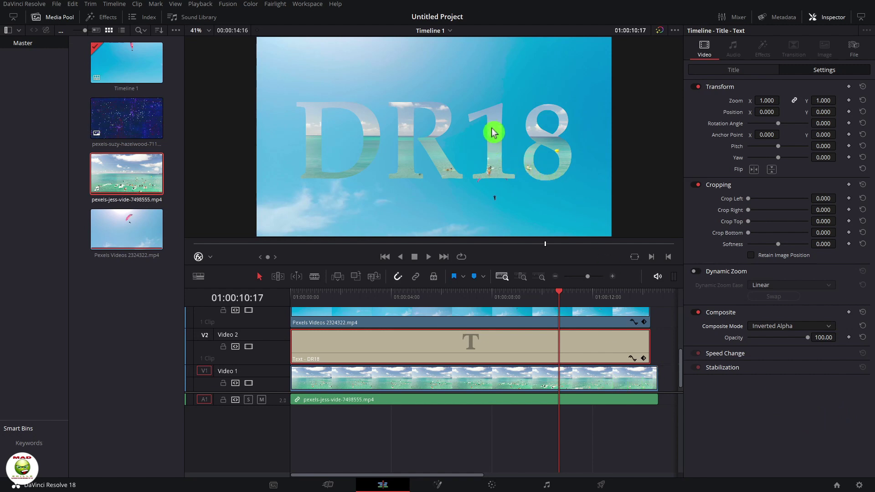
key("space")
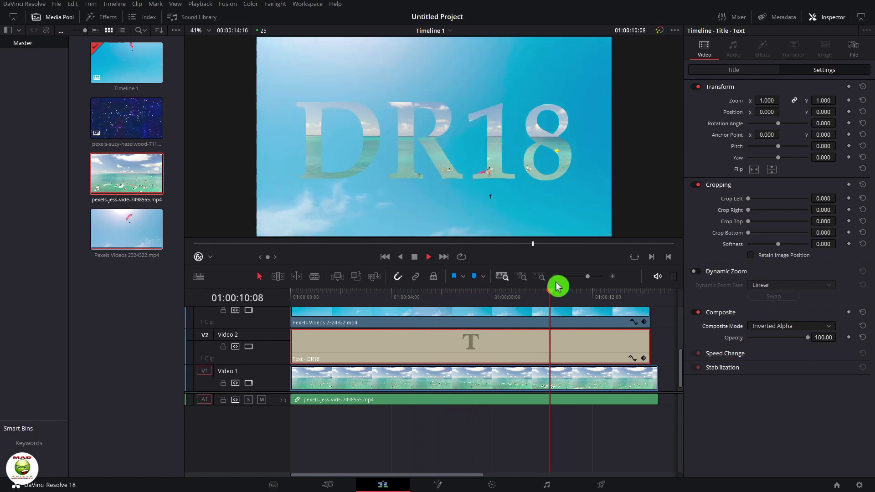
- Review the settings of the Pexels Videos 2324322.mp4 clip on Video 3 and the text options of the DR18 title
left_click(506, 319)
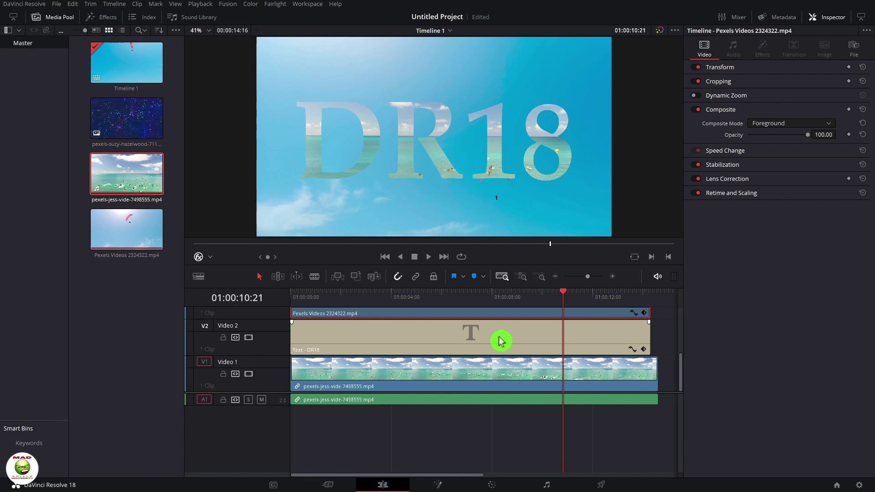
scroll(501, 341, "up", 5)
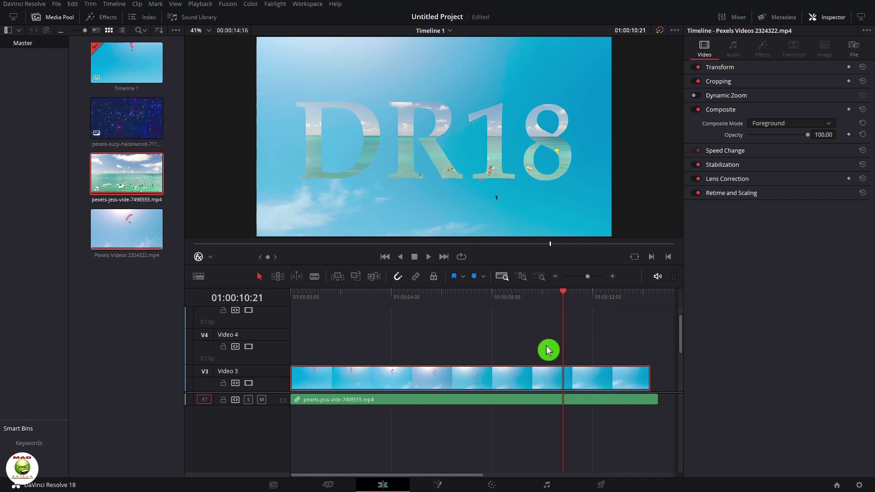
scroll(453, 341, "down", 3)
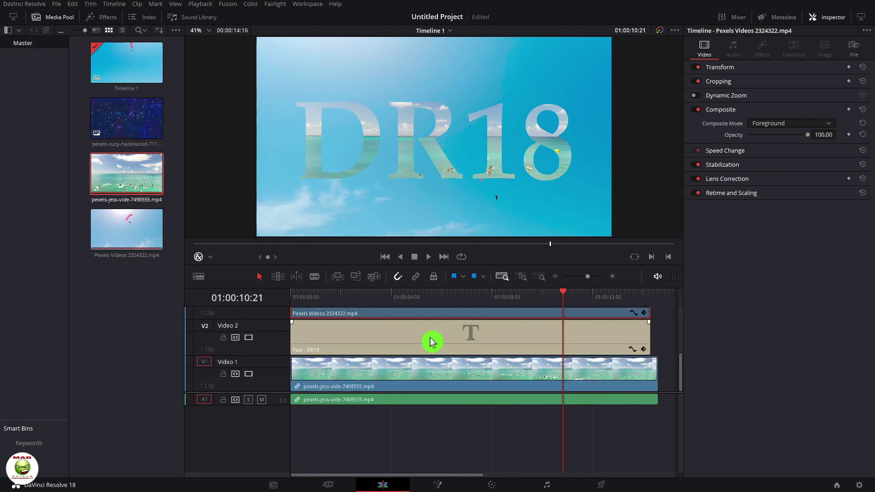
left_click(432, 341)
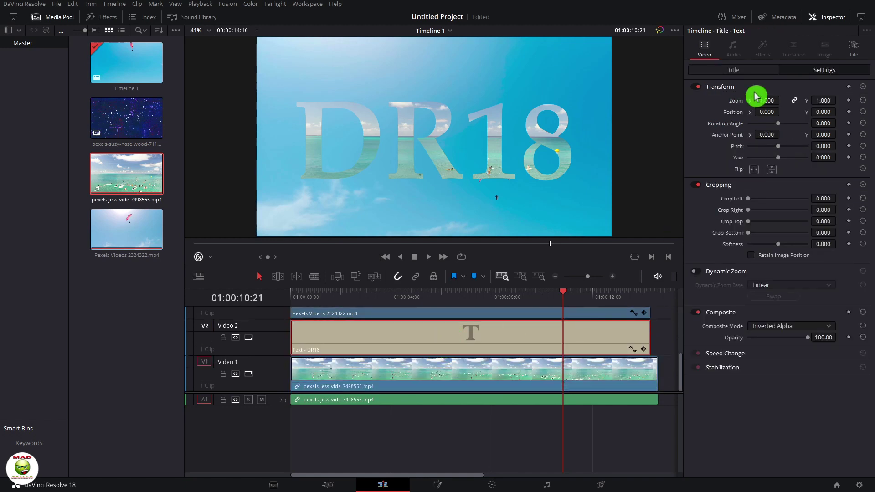
left_click(733, 73)
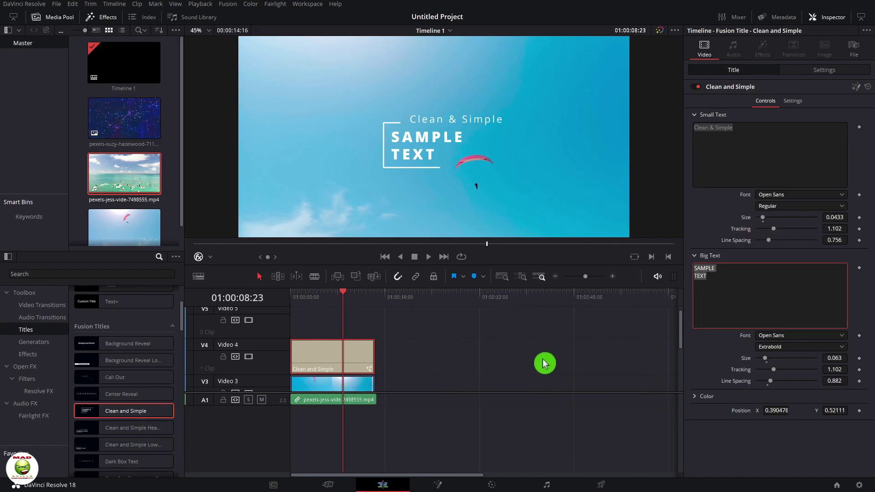
- Hide the effects library, the media pool and the inspector
key("ctrl+equal")
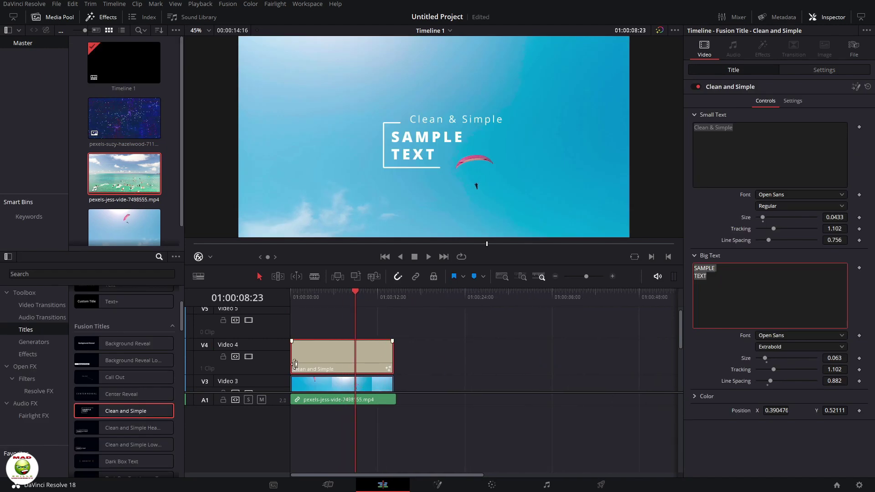
left_click(103, 19)
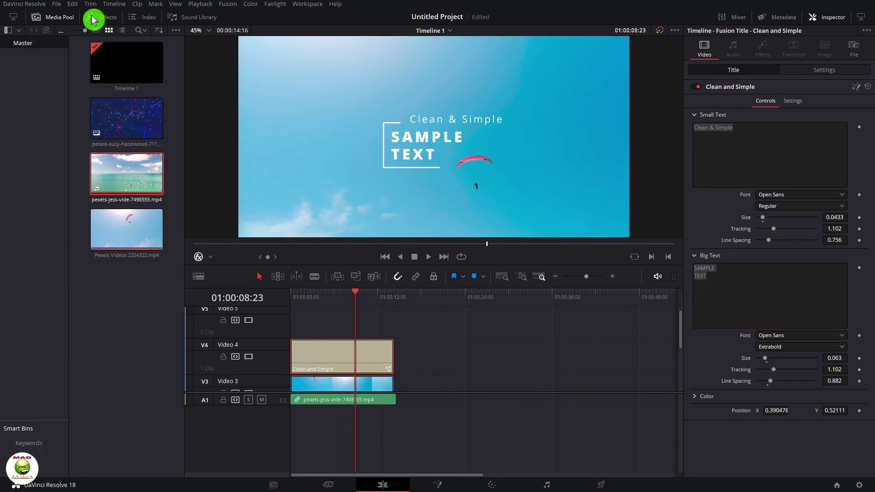
left_click(51, 19)
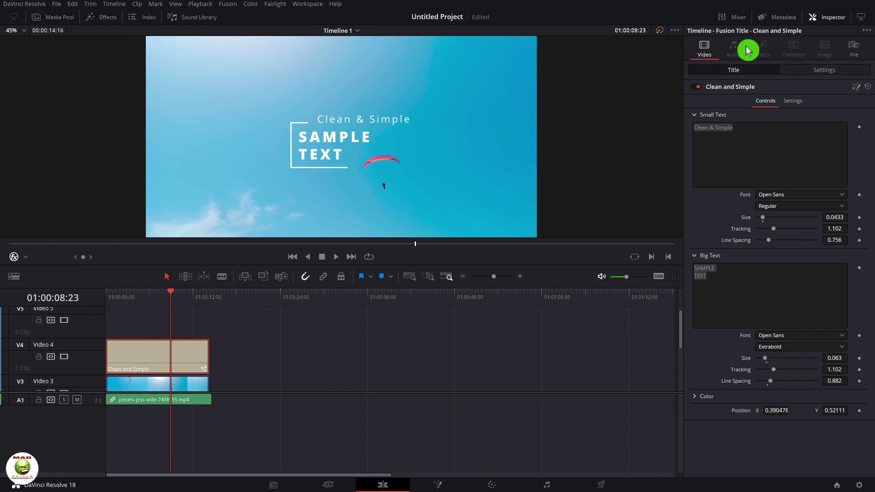
left_click(162, 386)
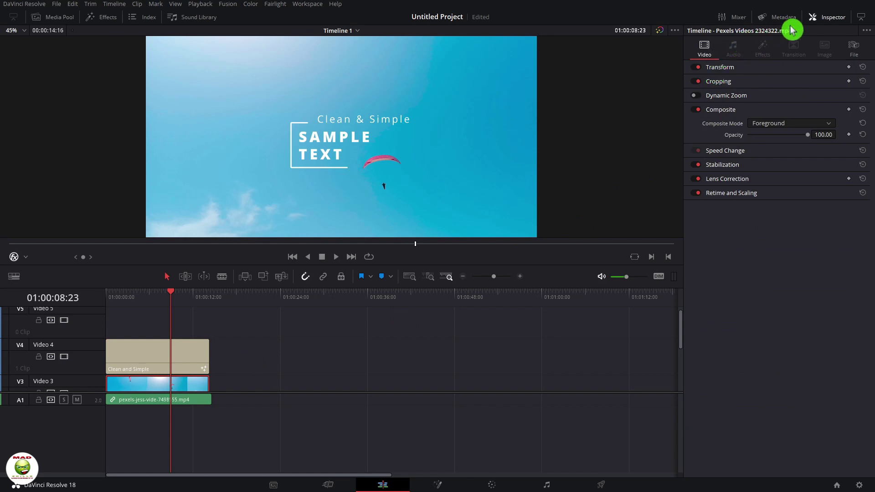
left_click(827, 17)
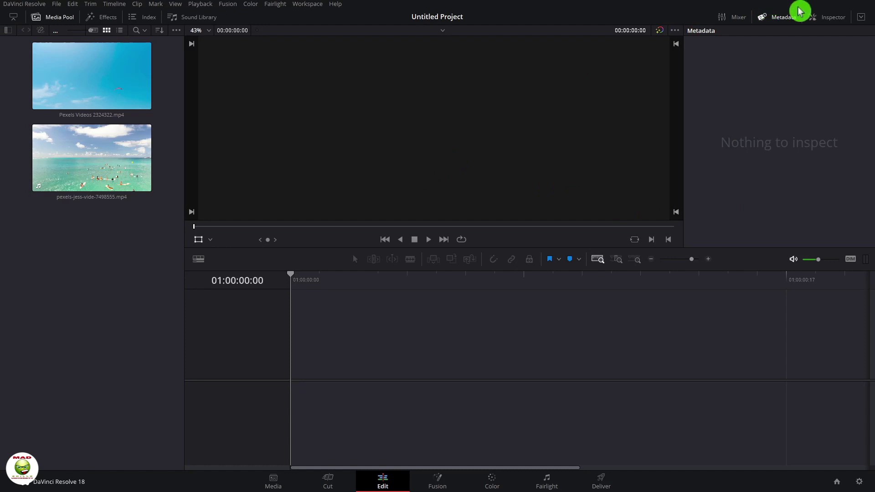
- Display the Audio group of metadata for the pexels-jess-vide-7498555.mp4 clip
left_click(101, 159)
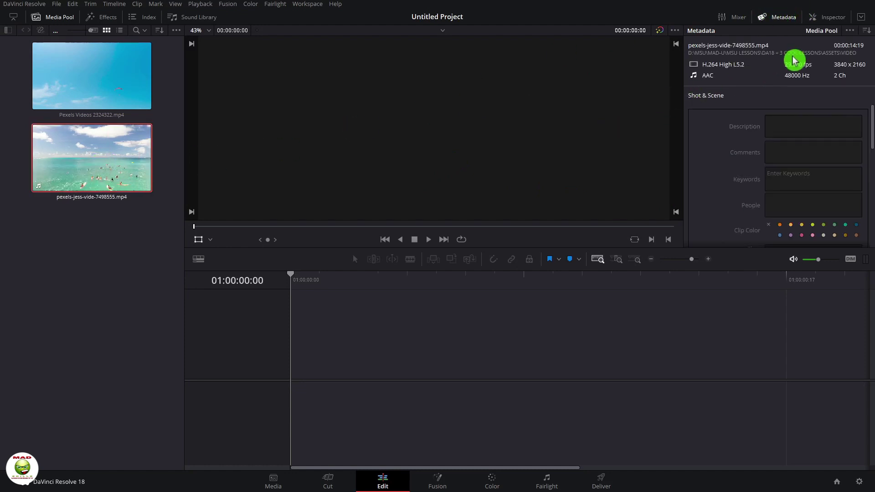
left_click(850, 30)
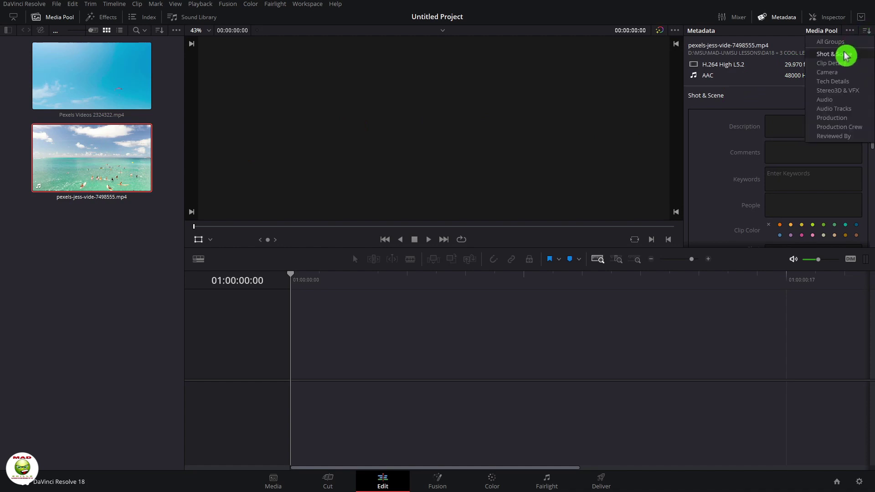
left_click(841, 101)
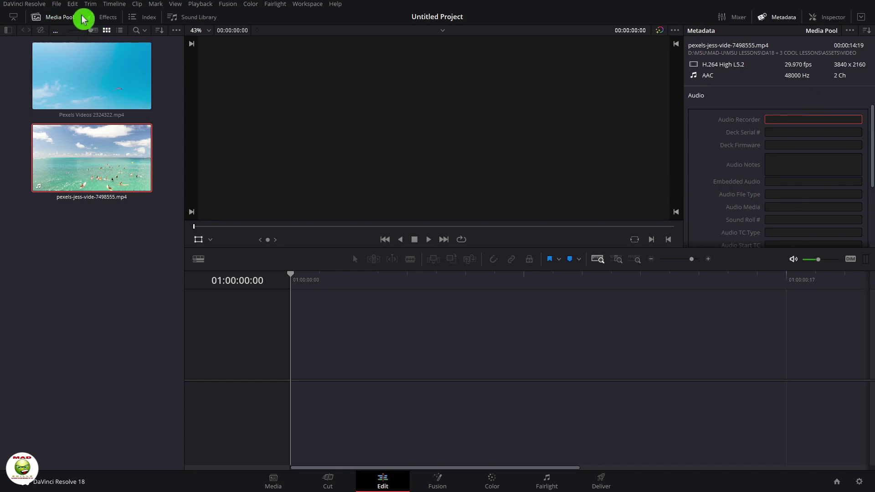
- Add a Text+ title to the start of the empty timeline
left_click(102, 20)
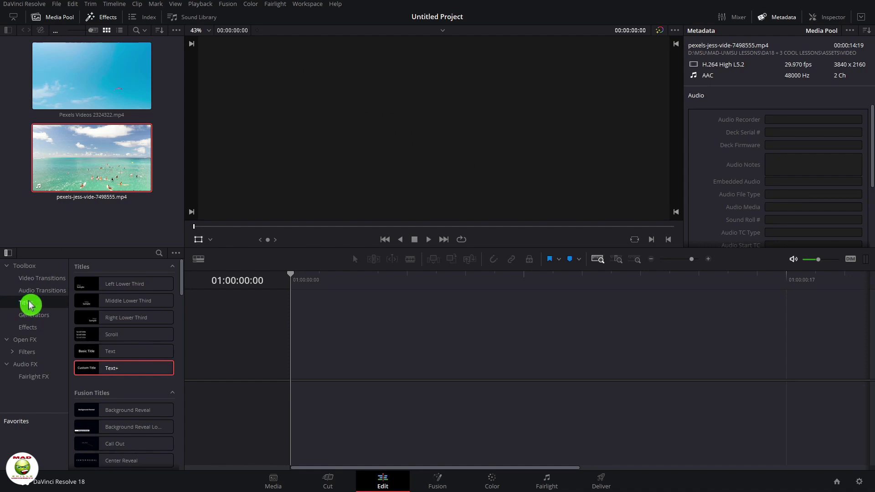
mouse_move(125, 370)
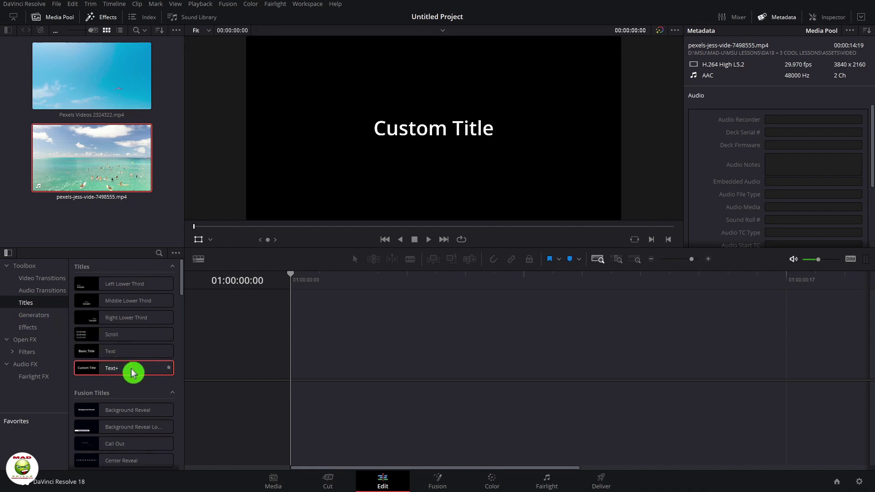
left_click_drag(131, 373, 309, 368)
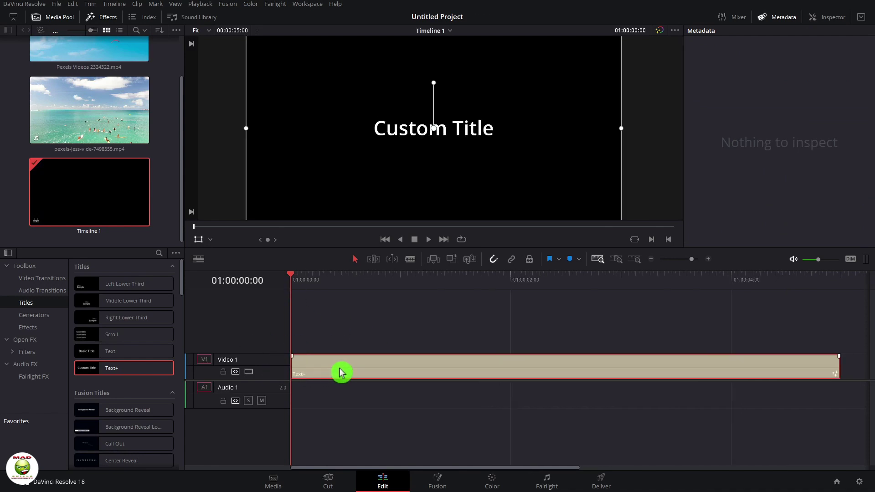
- Preview different fonts, such as Adobe Devanagari, on the Text+ title without applying any
left_click(832, 20)
left_click(809, 196)
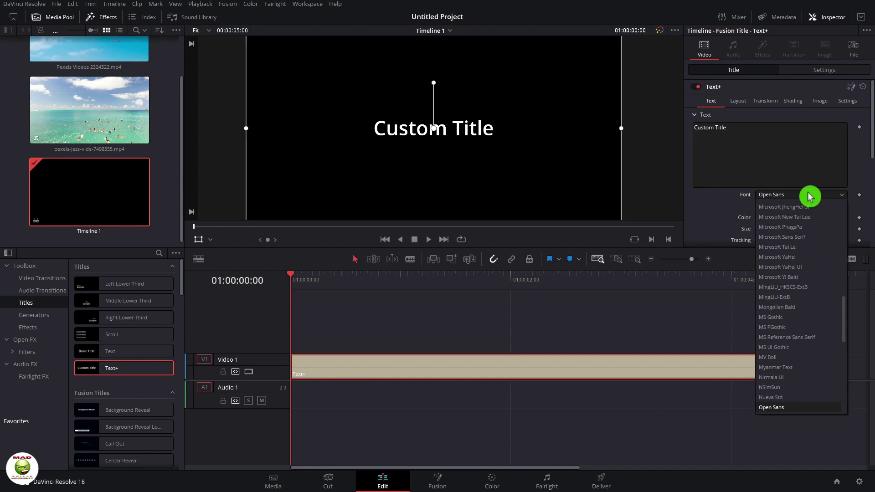
scroll(809, 298, "down", 5)
scroll(812, 301, "up", 15)
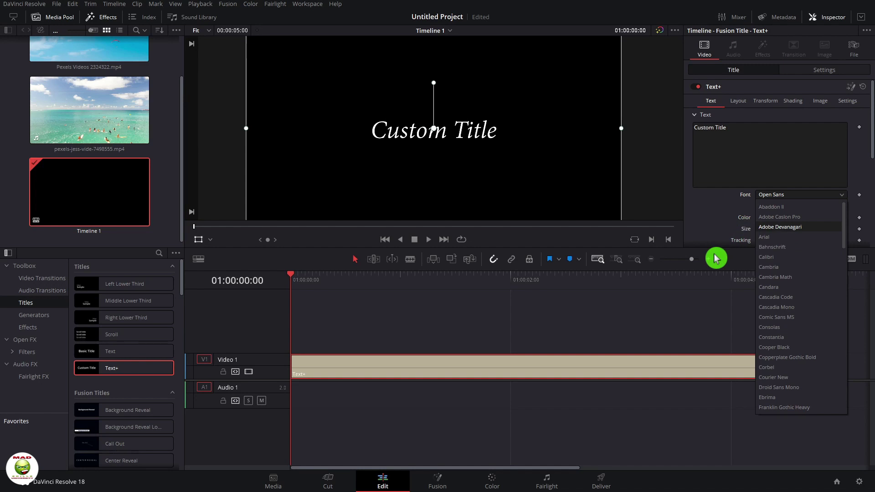
left_click(686, 285)
left_click(684, 286)
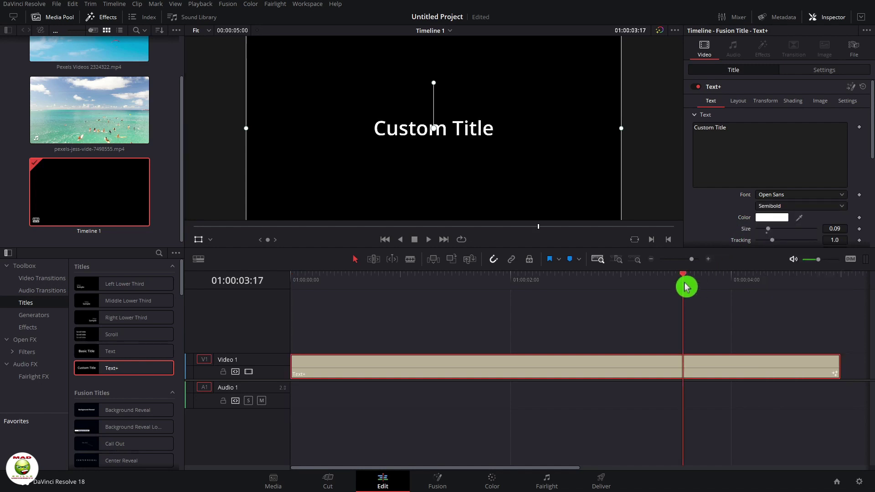
left_click_drag(686, 282, 256, 287)
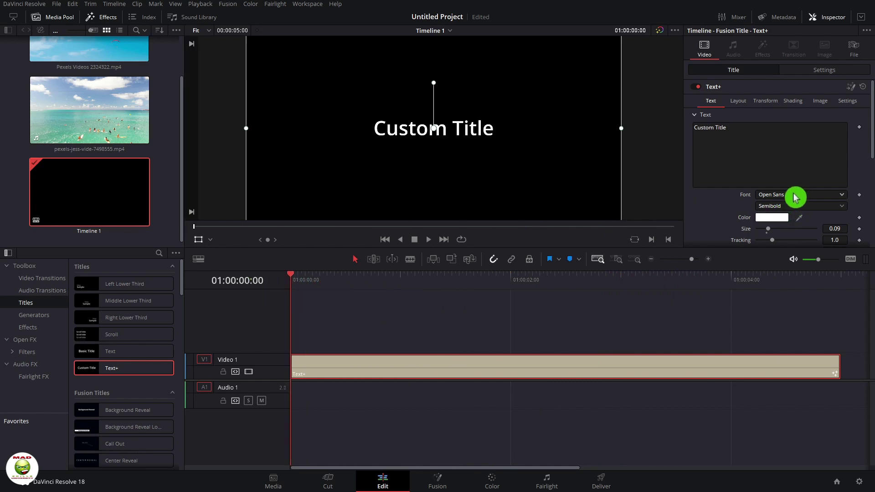
left_click(795, 197)
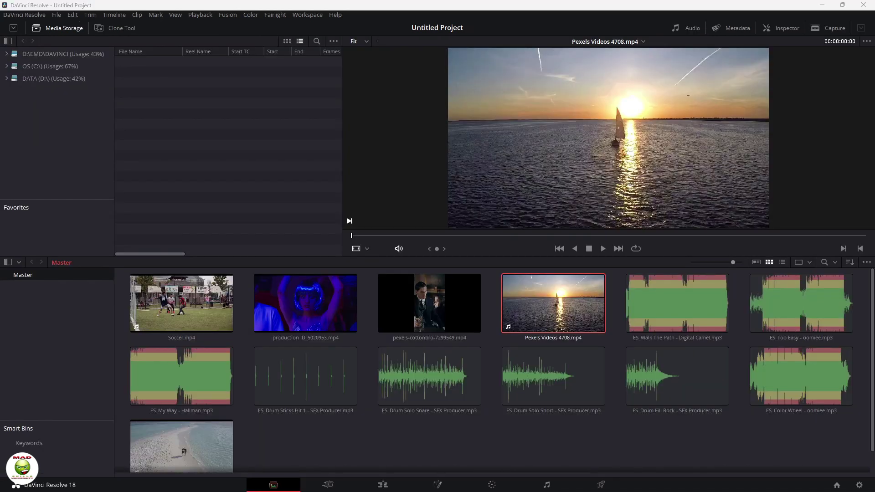
- On the Edit page, place the ES_Walk The Path - Digital Camel.mp3 track at the start of Audio 1 and hide the mixer
left_click(383, 487)
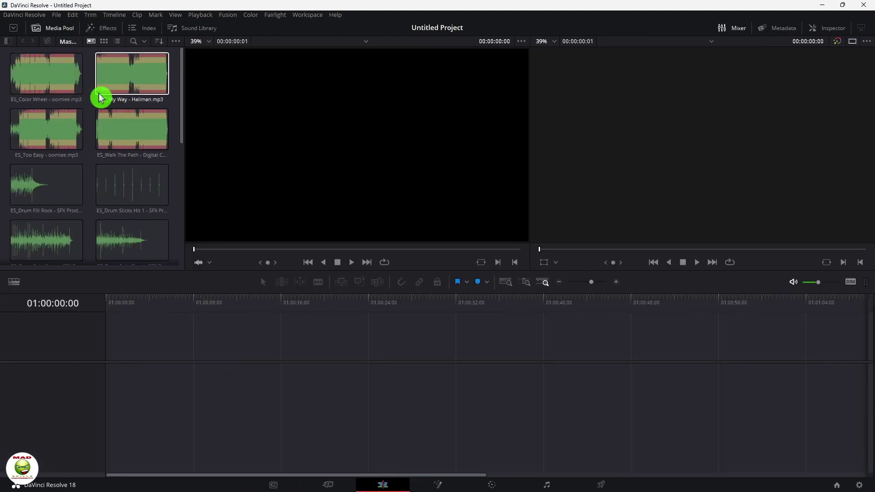
left_click_drag(145, 137, 108, 397)
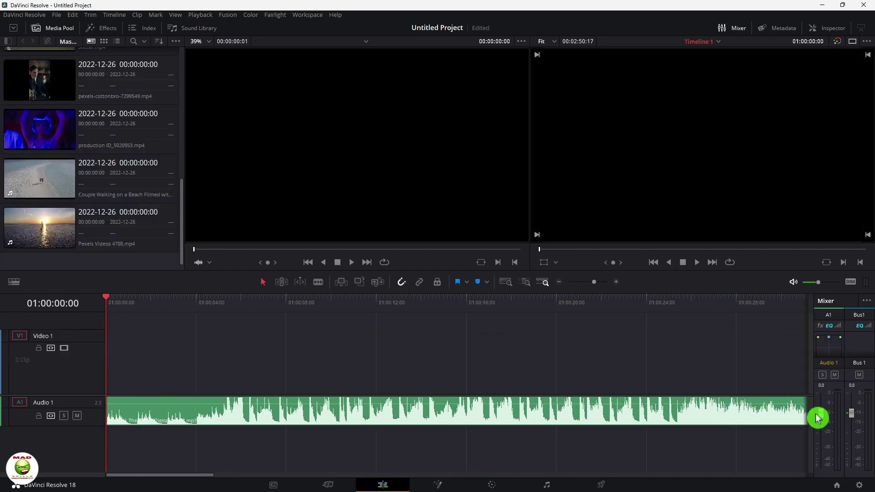
left_click(505, 282)
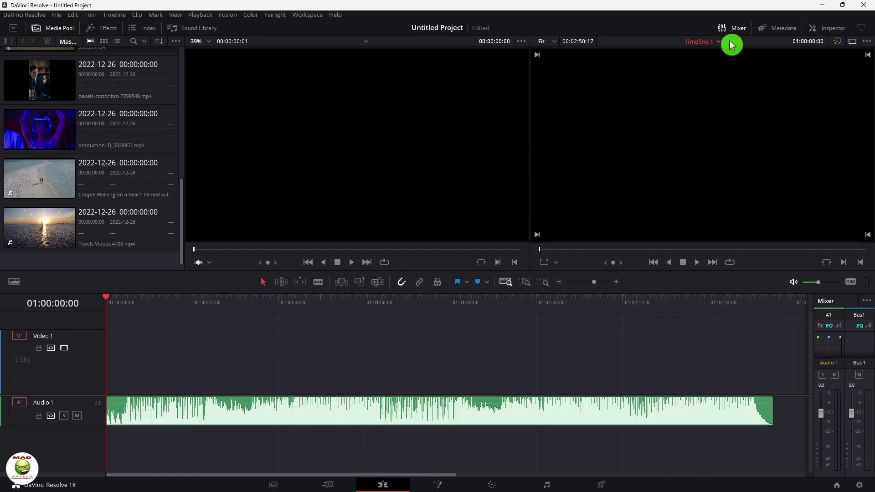
left_click(732, 32)
- Place the Couple Walking on a Beach clip at the start of Video 1 and Pexels Videos 4708.mp4 further along on a track above
left_click(87, 123)
left_click_drag(94, 170, 86, 415)
left_click_drag(71, 228, 288, 323)
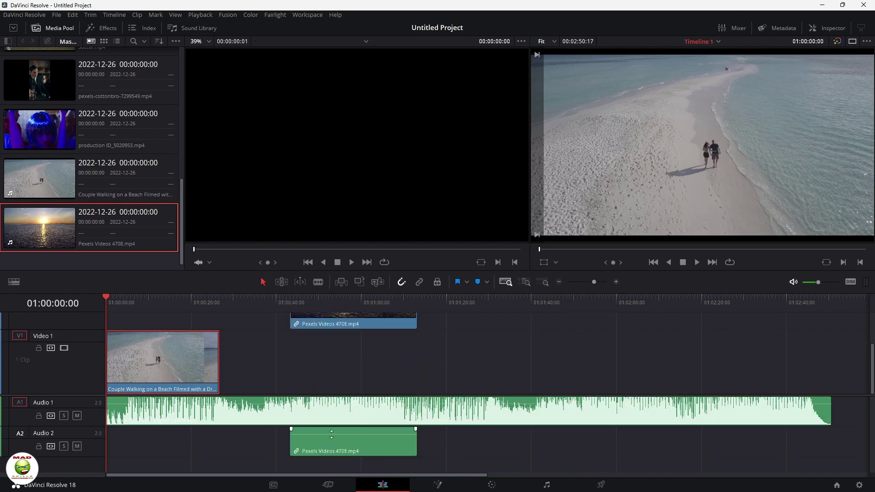
- Delete the audio of Pexels Videos 4708.mp4 and move its video to Video 1 directly after the beach clip
left_click(370, 440)
key("Delete")
left_click(343, 346)
left_click_drag(339, 324, 272, 383)
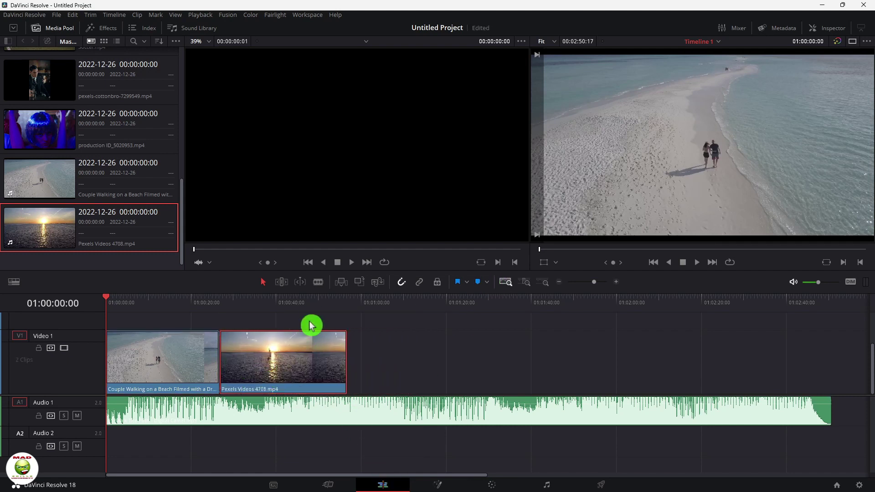
- Add a marker at 01:00:51:23 on the Pexels Videos 4708.mp4 clip and flag the clip blue
left_click(506, 284)
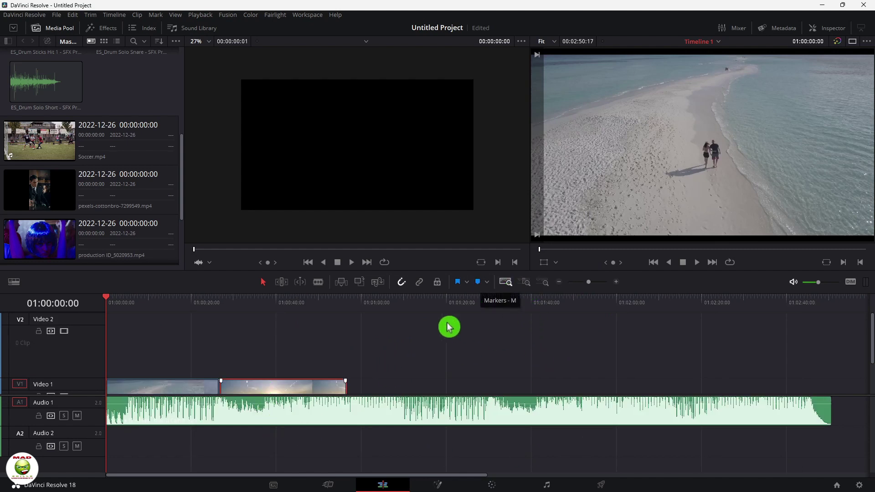
left_click(327, 307)
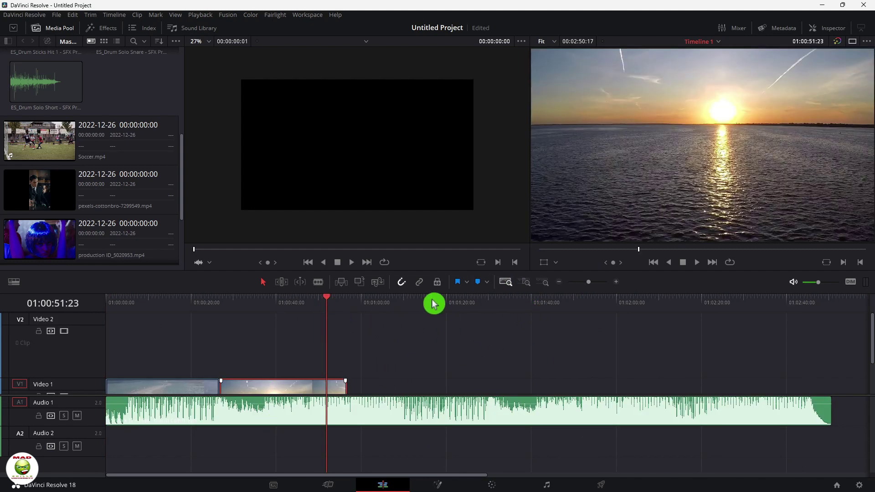
left_click(483, 283)
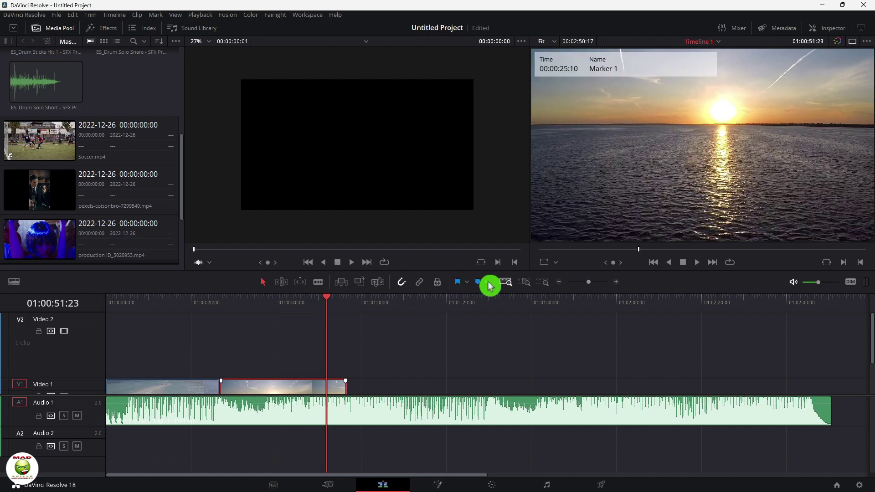
left_click(487, 283)
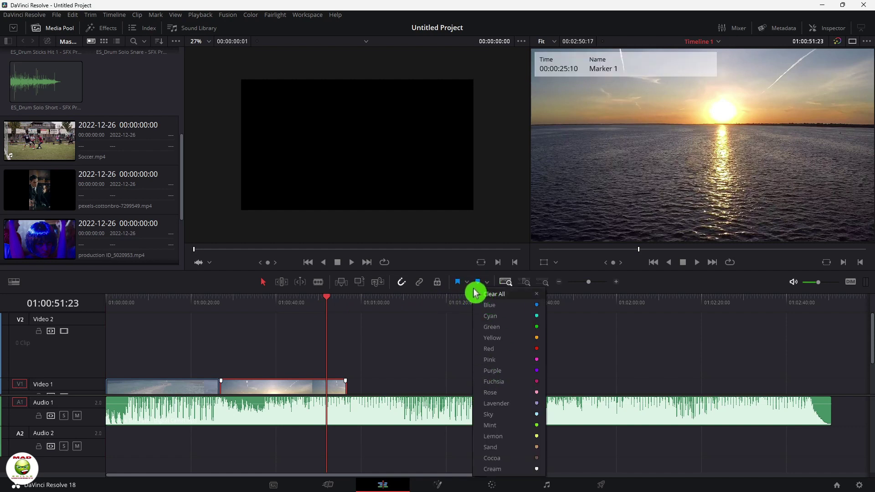
left_click(460, 284)
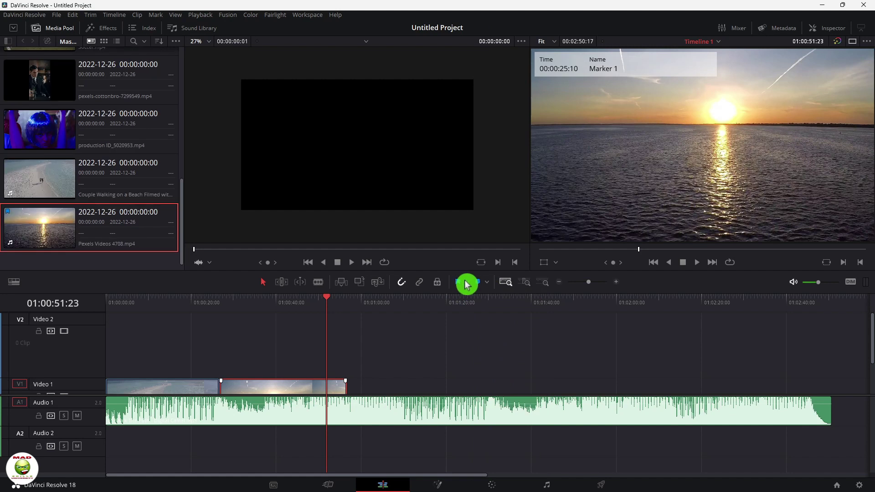
left_click(466, 283)
left_click(453, 264)
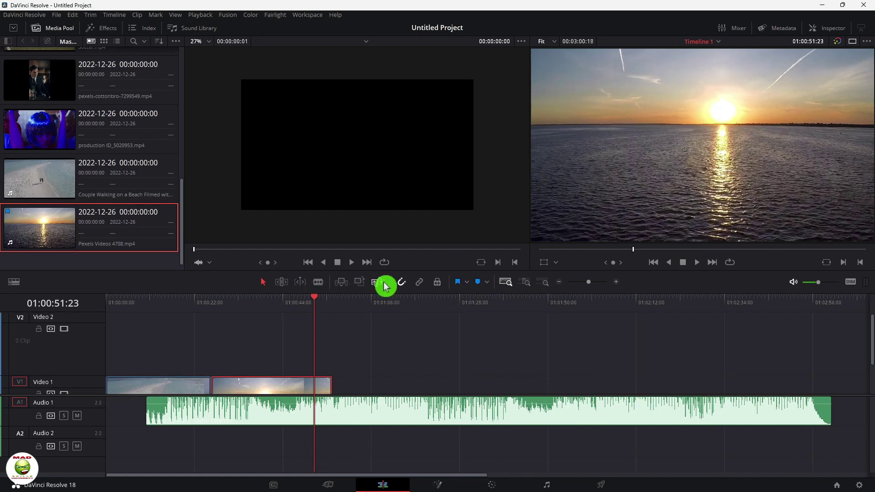
- Try cutting the Pexels Videos 4708.mp4 clip at two points with the Blade tool
left_click(319, 282)
left_click(296, 388)
left_click(244, 387)
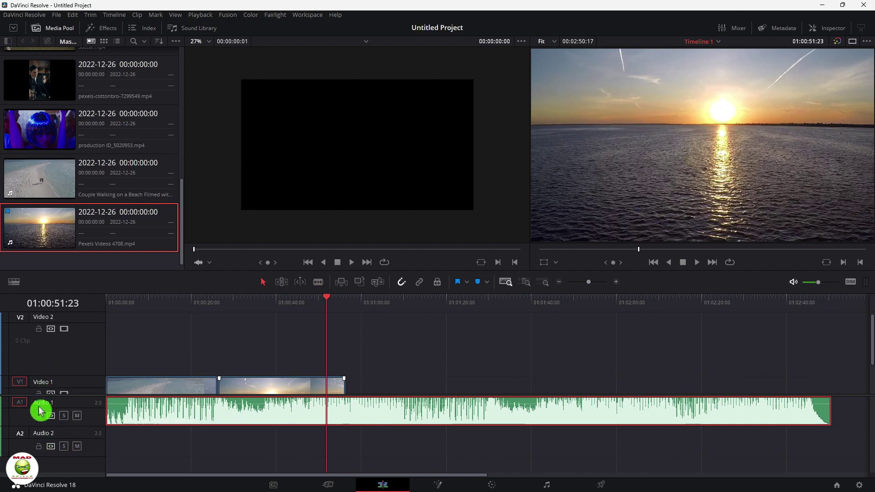
- Rename the Video 1 track as fresfdggdgsdfggfdas and look through the options for managing video and audio tracks
double_click(36, 383)
type("fresfdggdgsdfggfdas")
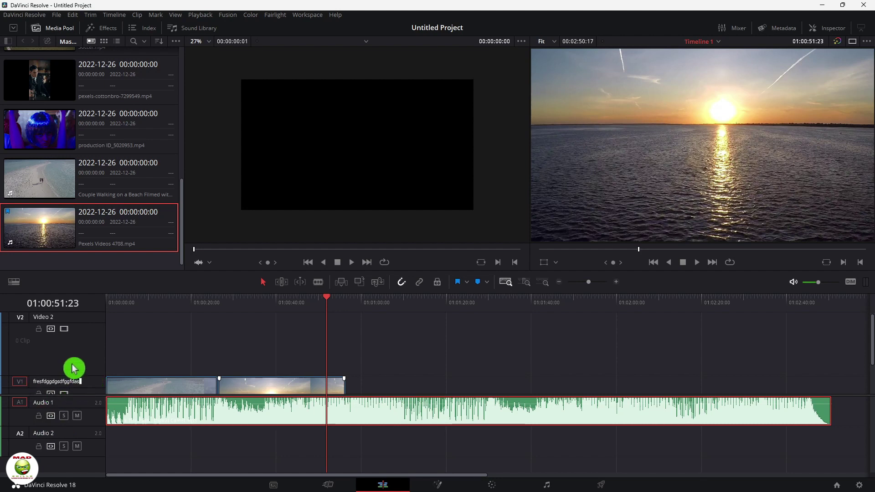
key("Return")
right_click(72, 351)
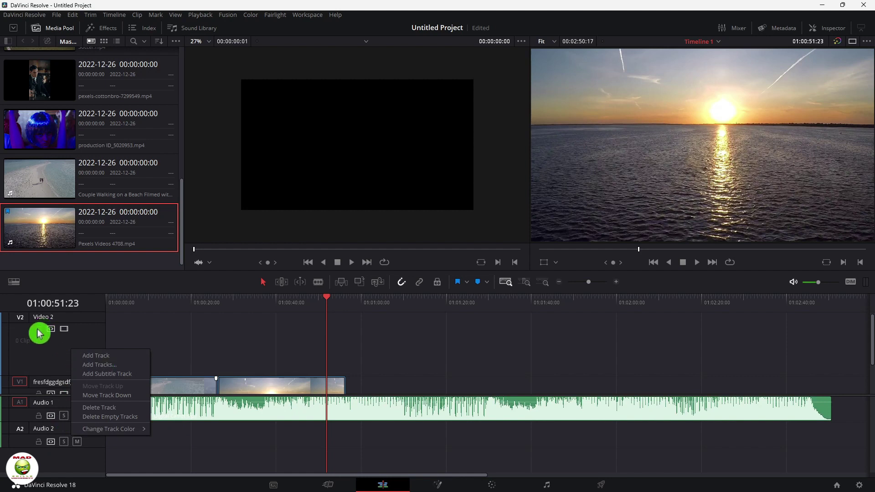
right_click(39, 433)
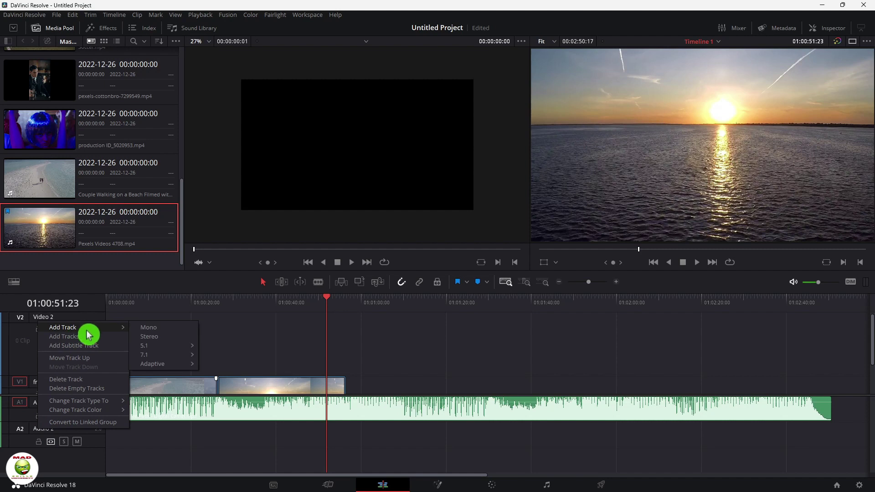
- In the timeline view options, reduce the video track height to about half and show full, non-rectified audio waveforms
left_click(19, 287)
left_click(16, 286)
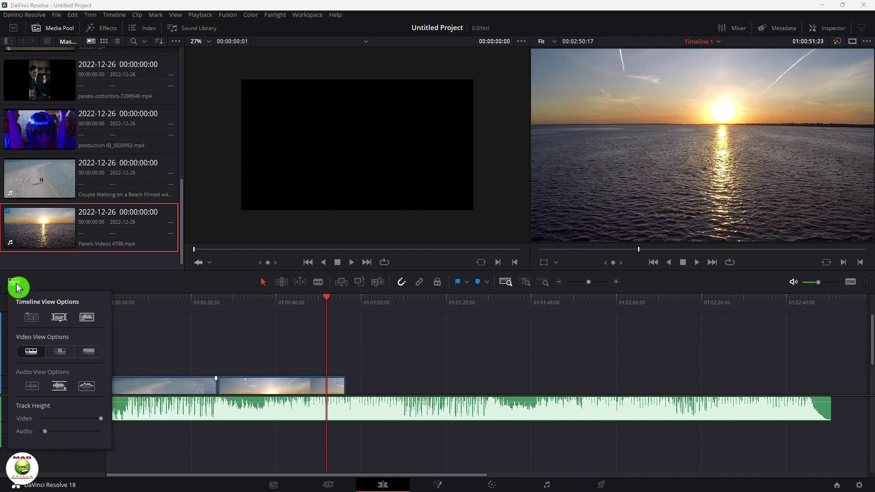
left_click(90, 318)
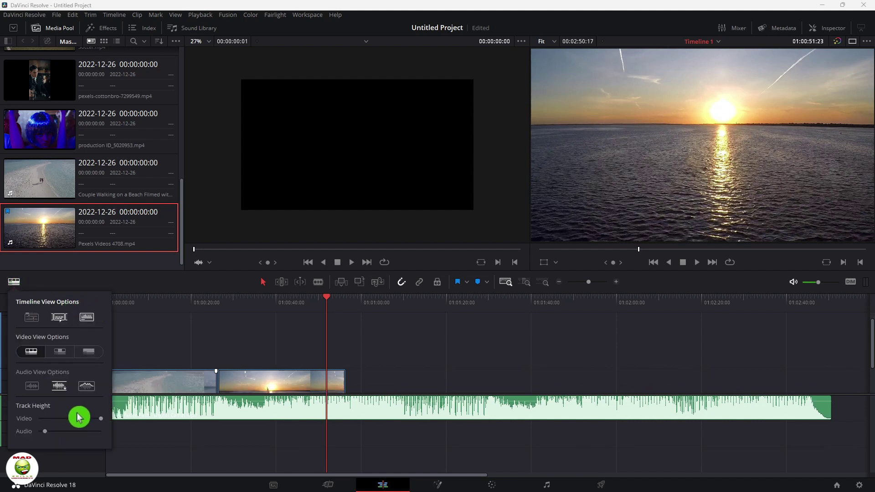
mouse_move(71, 422)
left_mouse_down()
mouse_move(92, 420)
mouse_move(69, 425)
left_mouse_up()
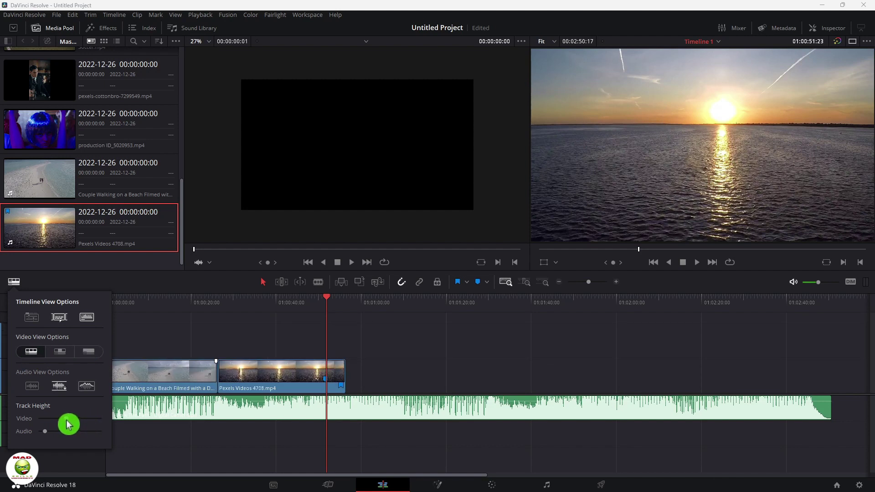
left_click(33, 387)
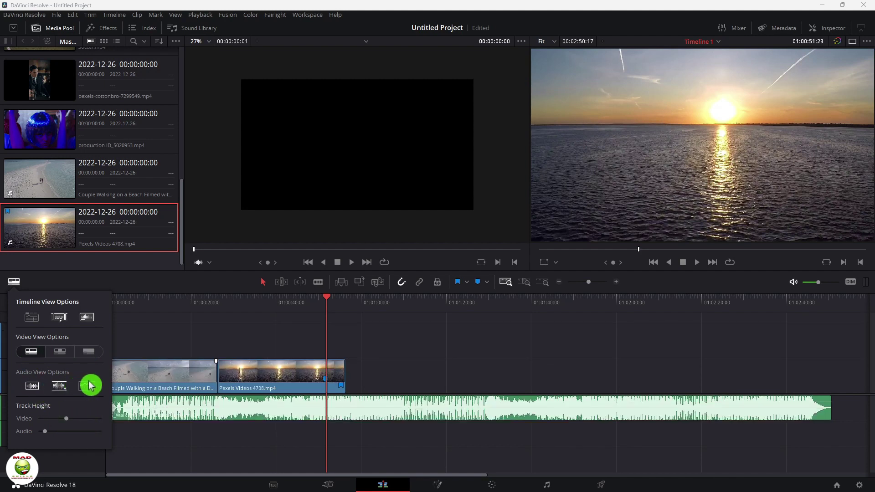
left_click(90, 386)
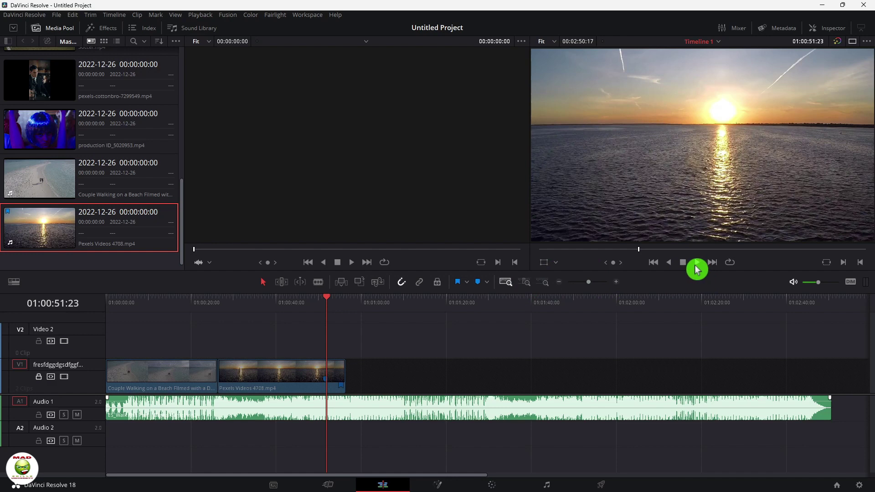
- Play the timeline briefly forward from 01:00:51:23 and in reverse
left_click(698, 266)
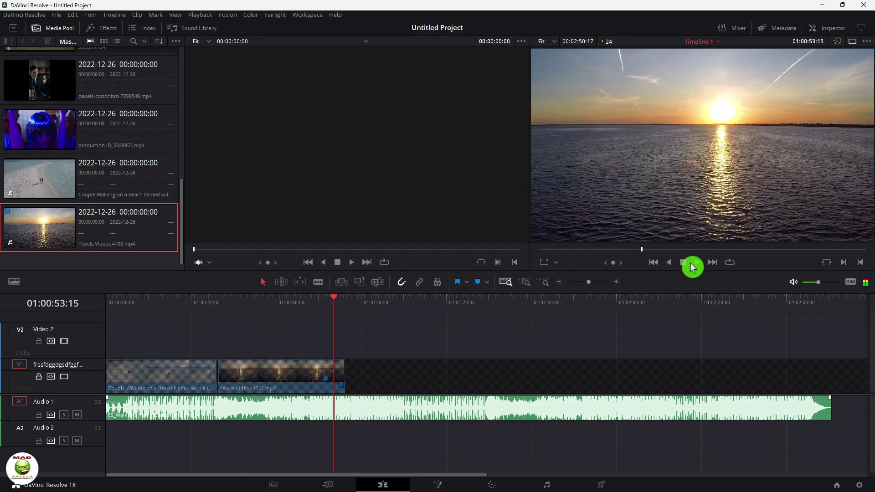
left_click(669, 264)
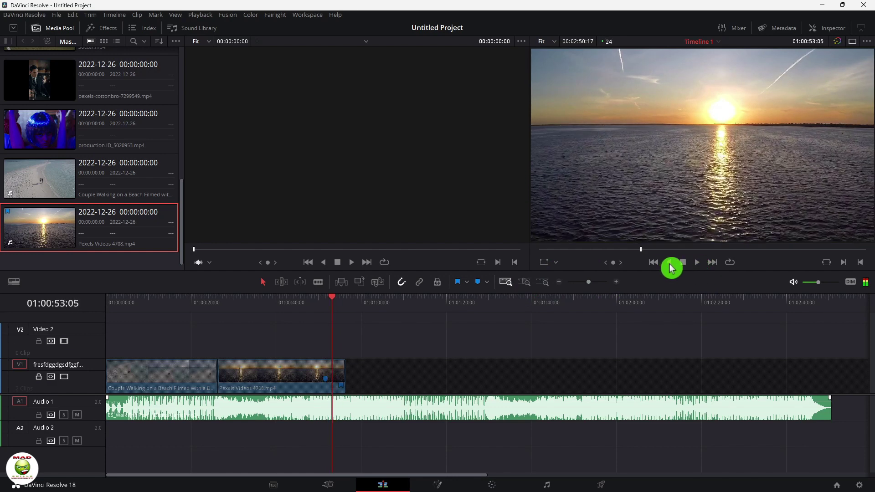
- Browse the media pool clips and switch the media pool to thumbnail view
scroll(121, 143, "up", 2)
left_click(104, 41)
scroll(75, 196, "down", 1)
scroll(75, 197, "down", 4)
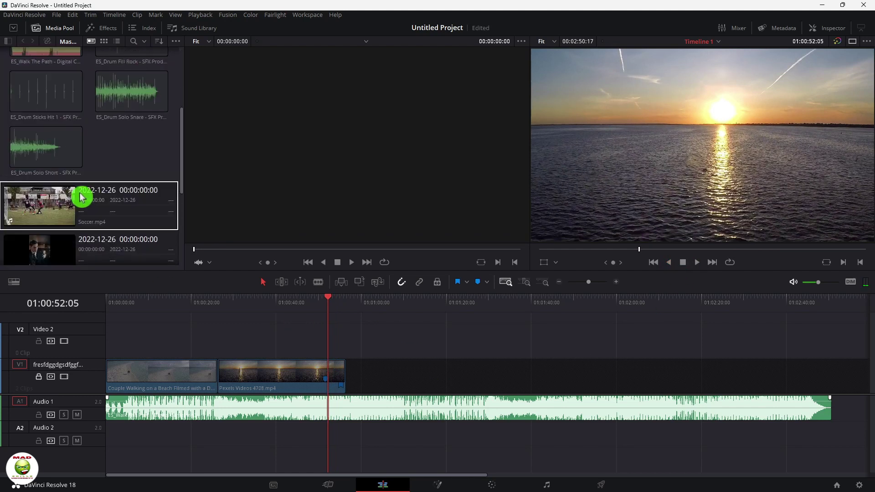
scroll(115, 121, "up", 4)
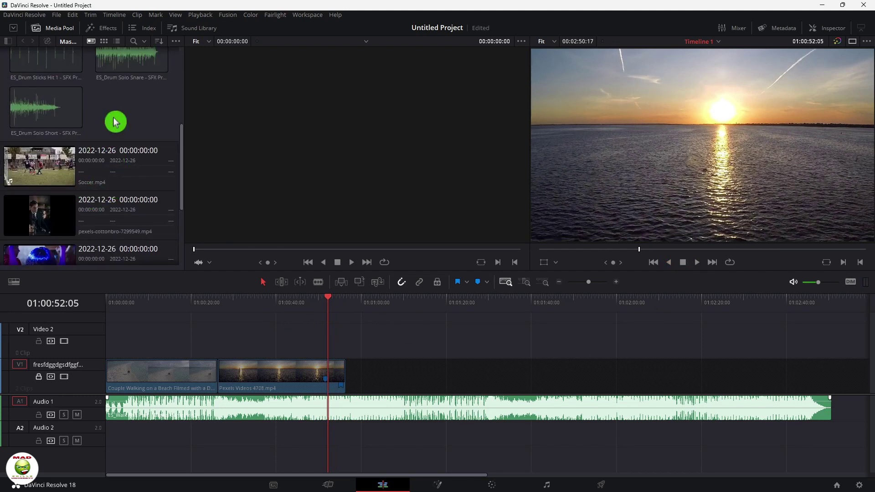
left_click(106, 44)
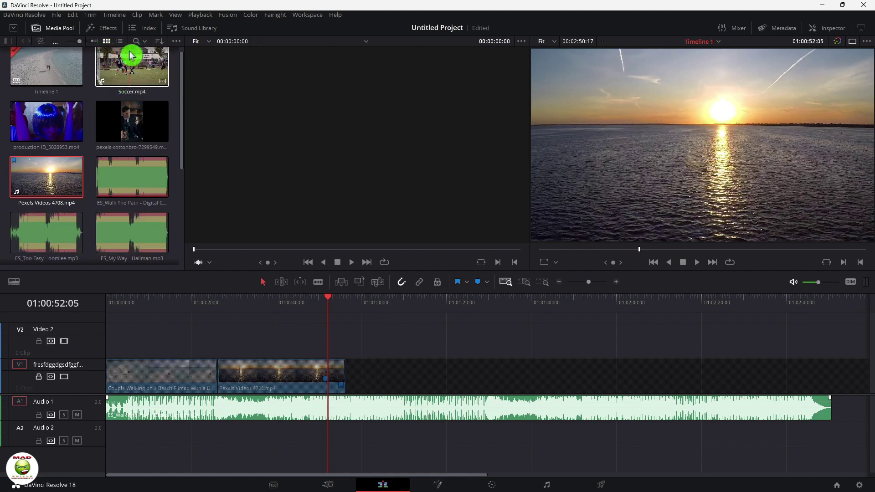
- Expand the media pool to full height and hide it to enlarge the viewers
left_click(14, 28)
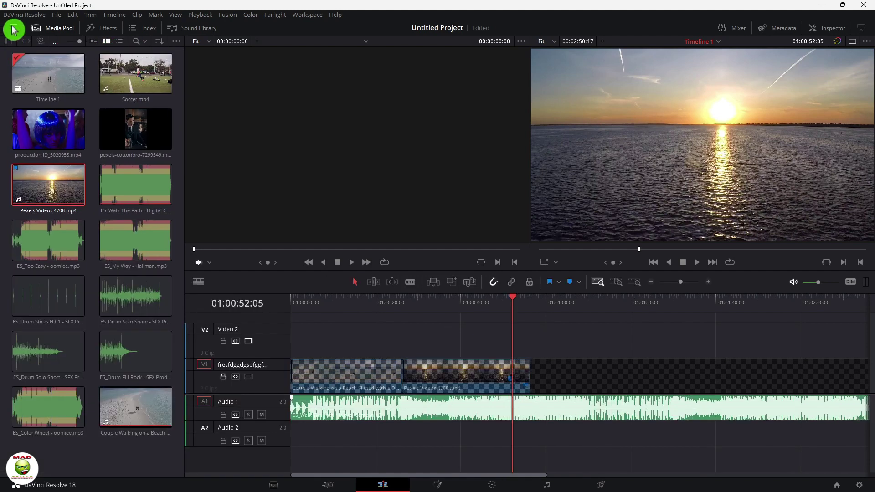
left_click(14, 29)
left_click(13, 29)
left_click(46, 28)
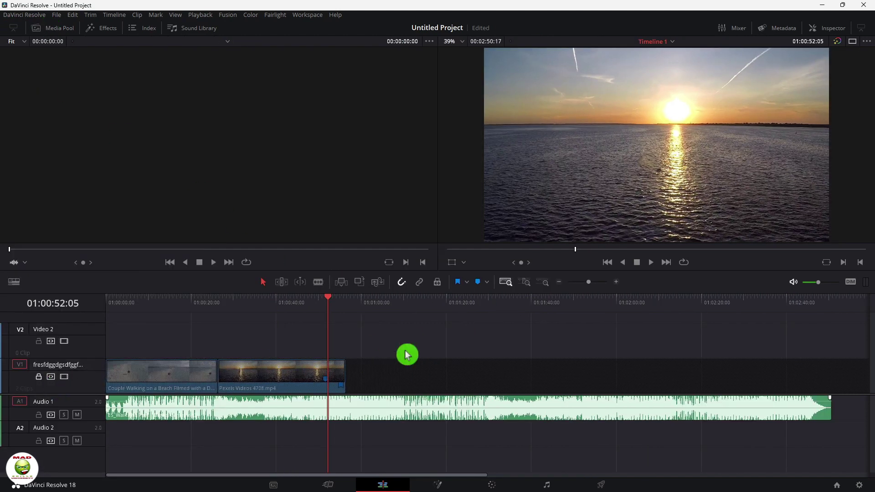
- Turn on Single Viewer Mode and switch back to the dual-viewer layout
left_click(311, 16)
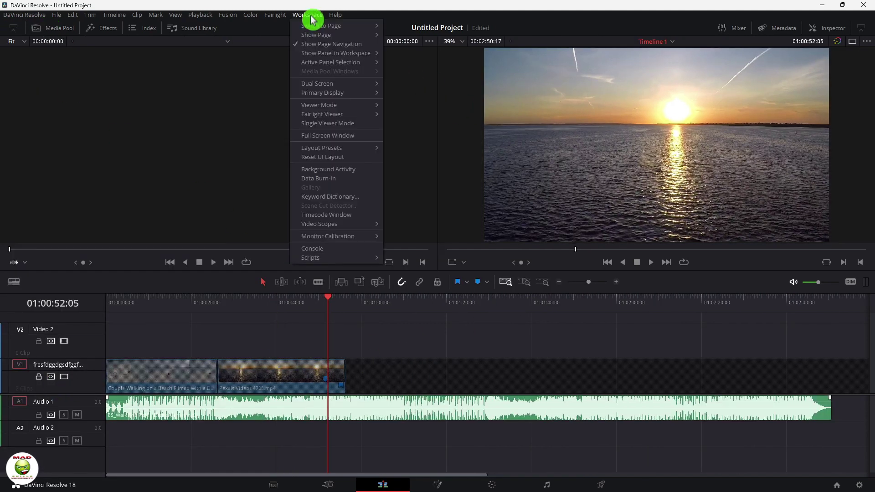
mouse_move(322, 94)
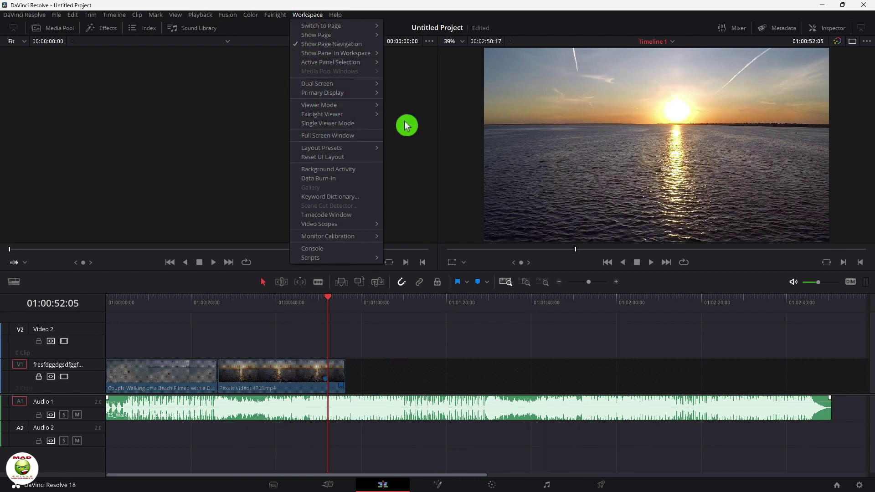
left_click(359, 124)
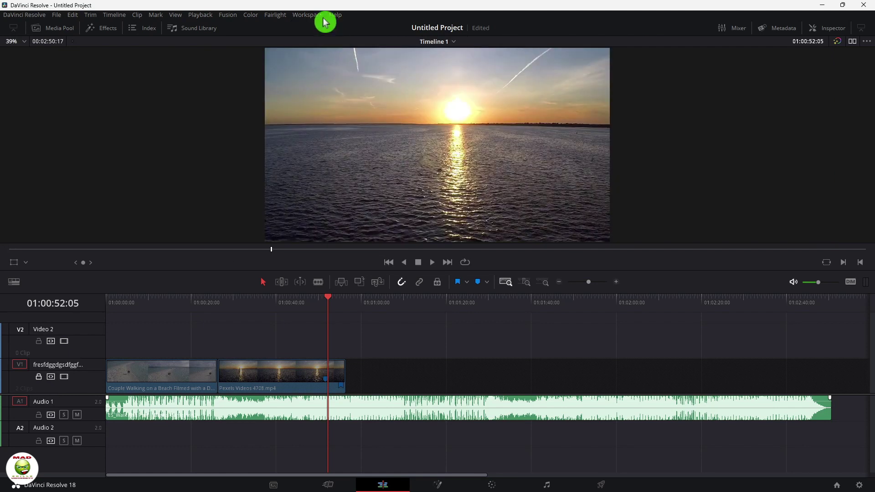
left_click(306, 15)
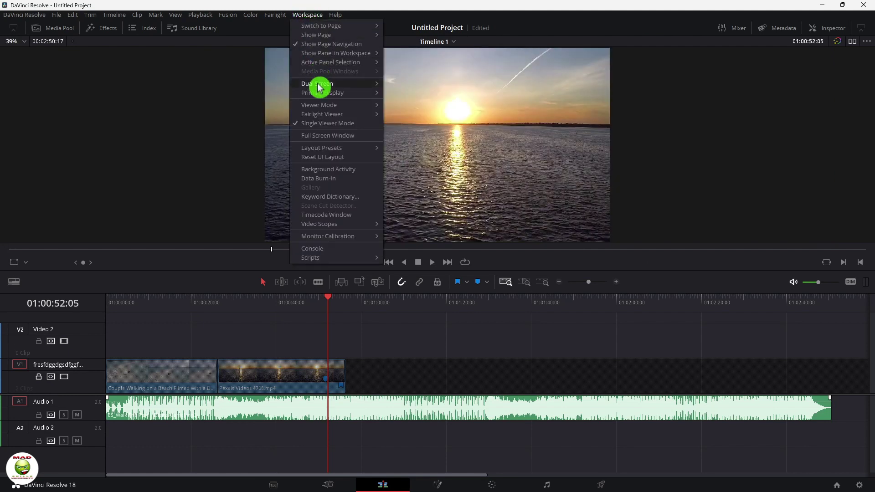
left_click(356, 128)
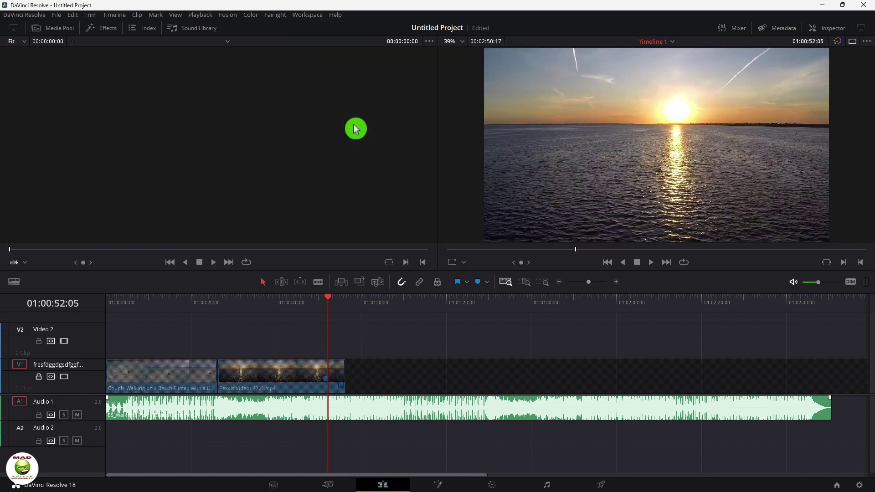
- Show the media pool again and load pexels-cottonbro-7299549.mp4 and production ID_5020953.mp4 in turn into the source viewer
left_click(46, 29)
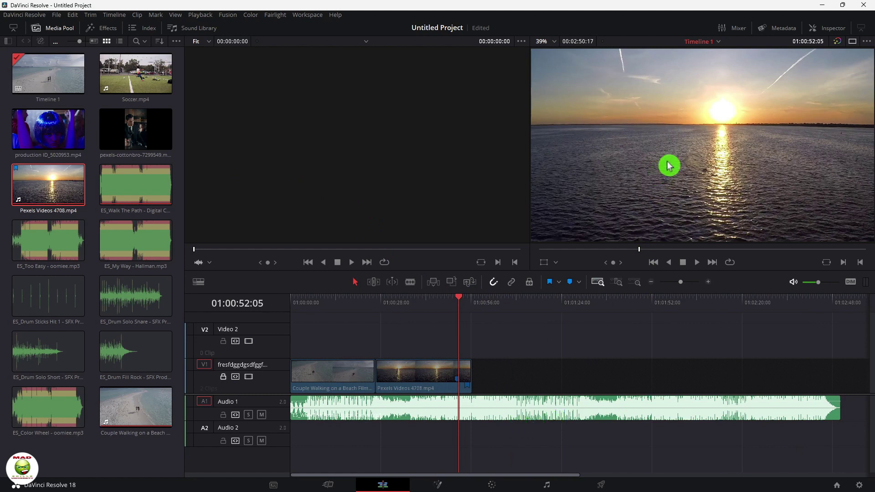
left_click_drag(128, 131, 262, 137)
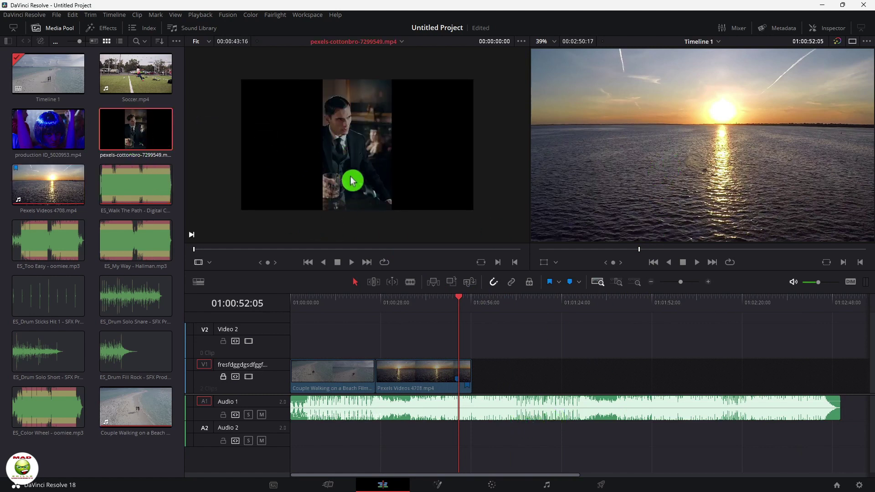
left_click_drag(48, 129, 306, 187)
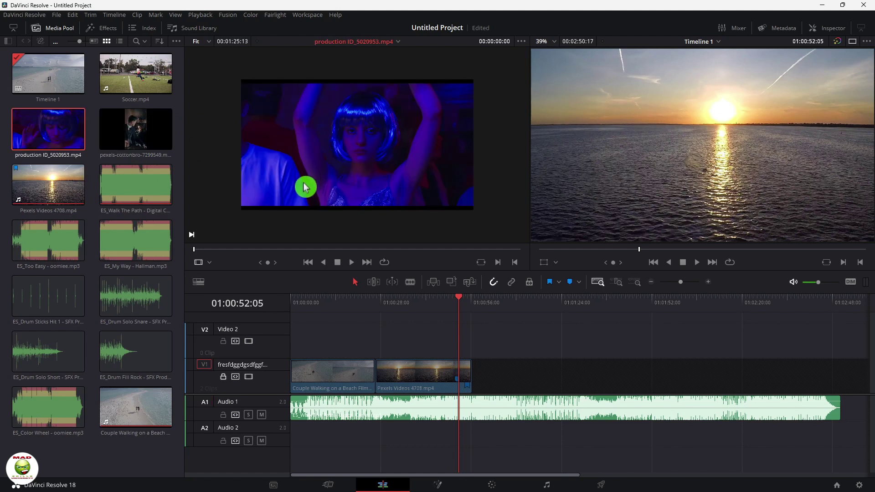
scroll(306, 187, "down", 1)
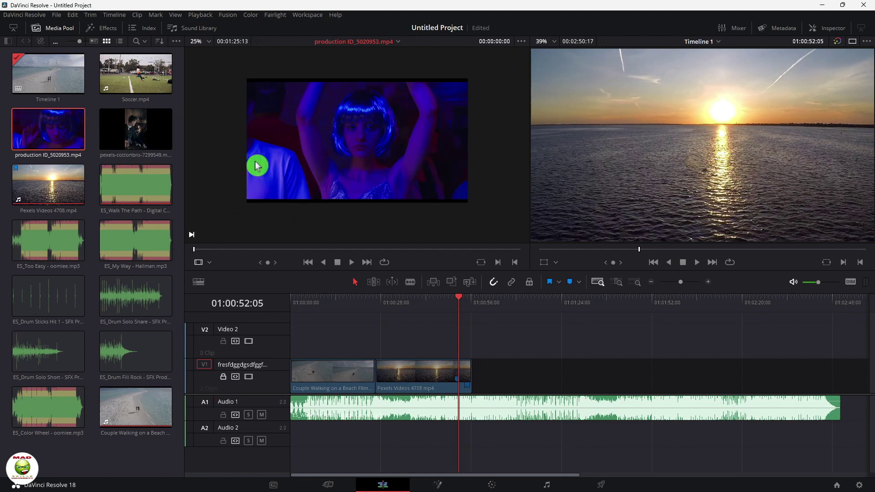
- Mark an In point at 00:00:13:15 and an Out point at 00:01:00:05 on production ID_5020953.mp4 in the source viewer
left_click_drag(194, 254, 336, 253)
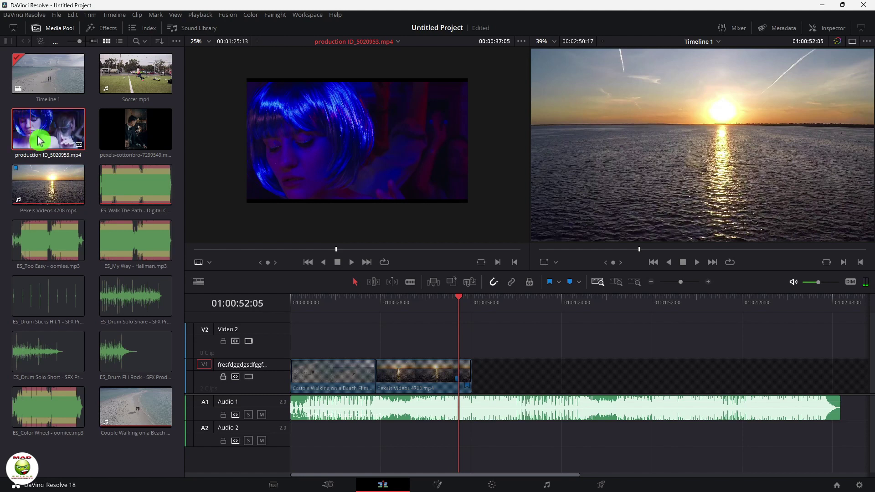
mouse_move(254, 252)
left_mouse_down()
mouse_move(234, 255)
mouse_move(244, 251)
left_mouse_up()
key("i")
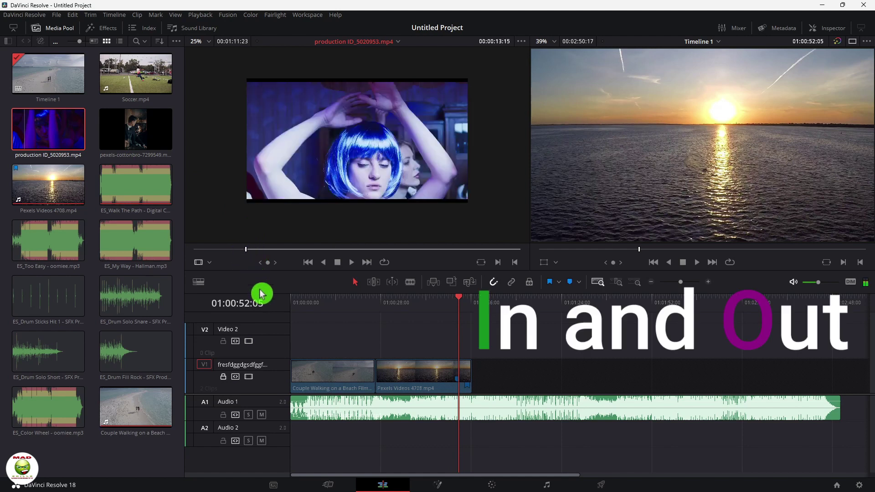
left_click(449, 254)
left_click_drag(426, 257, 416, 254)
key("o")
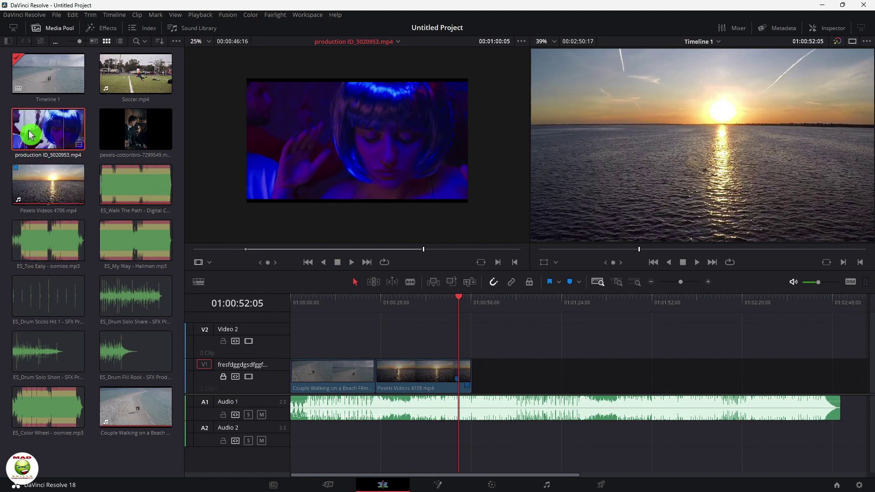
- Place the marked section of production ID_5020953.mp4 at the start of Video 2 and return the playhead to 01:00:00:00
left_click_drag(50, 155, 346, 314)
left_click(289, 302)
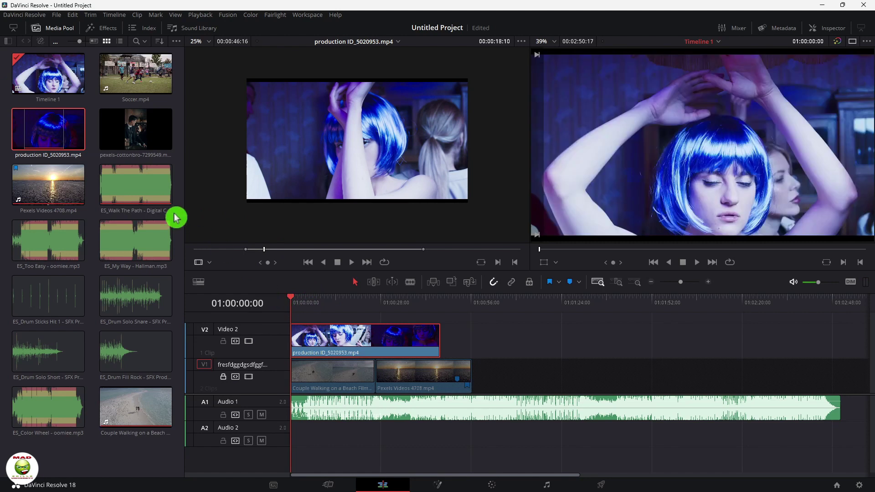
- Select all the items in the media pool and generate optimized media for them
left_click(194, 18)
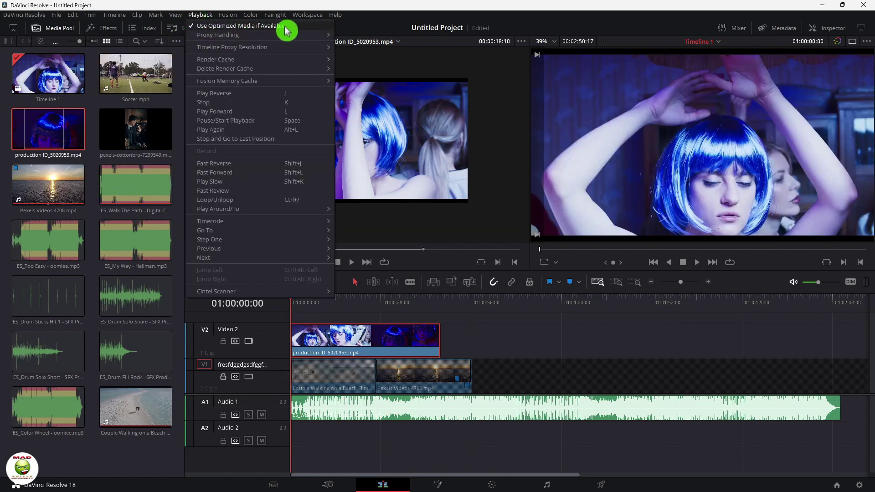
mouse_move(305, 36)
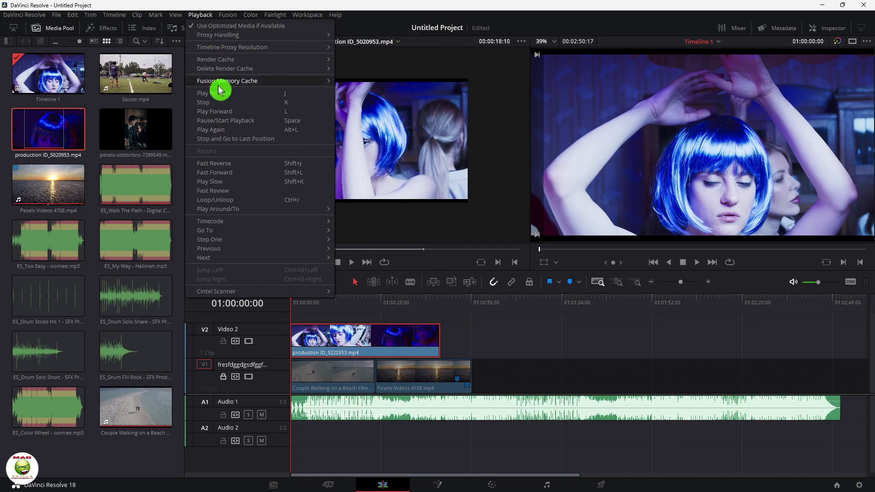
left_click_drag(8, 82, 158, 435)
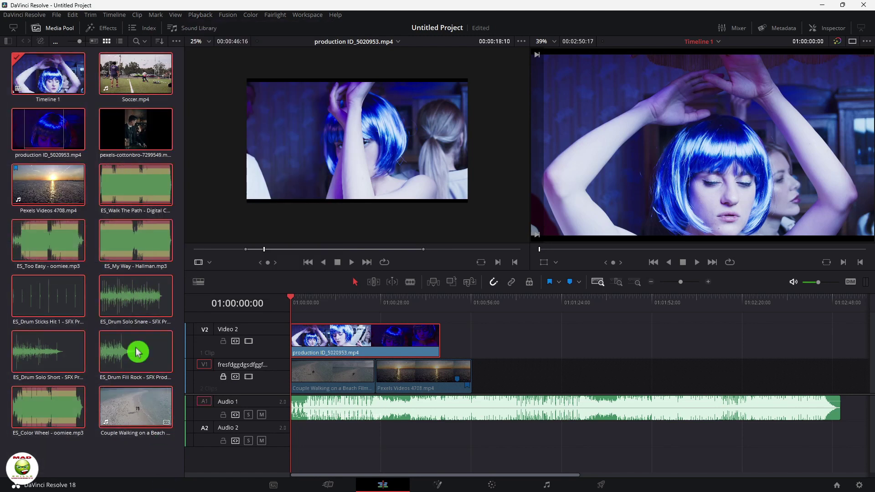
right_click(126, 179)
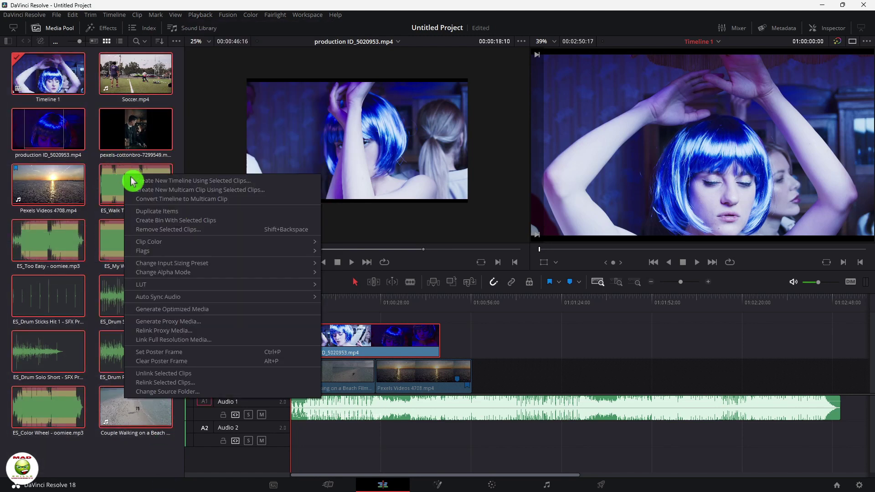
left_click(279, 311)
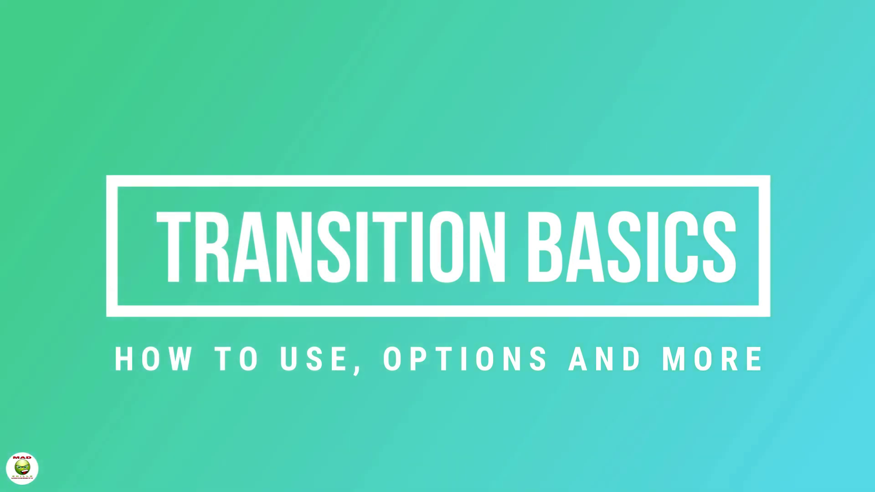
- Show the effects library, look through the audio transitions, and bring up the Shape group of the video transitions
left_click(105, 21)
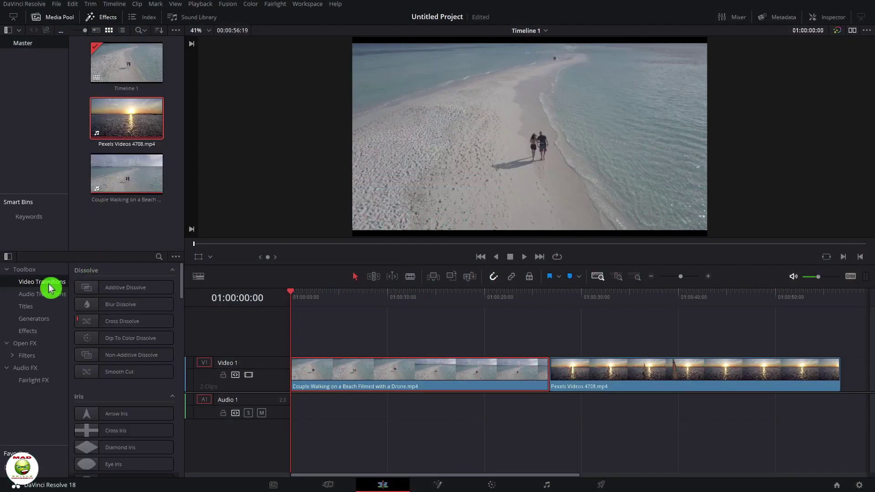
left_click(41, 295)
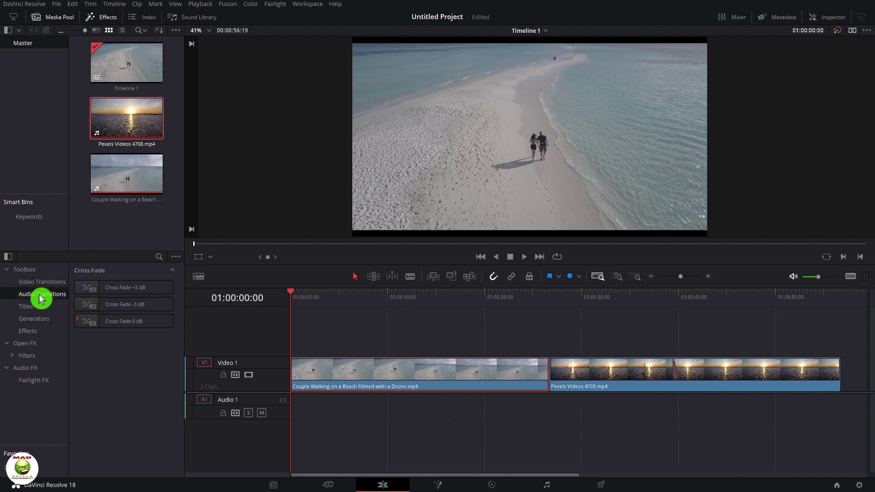
left_click(42, 284)
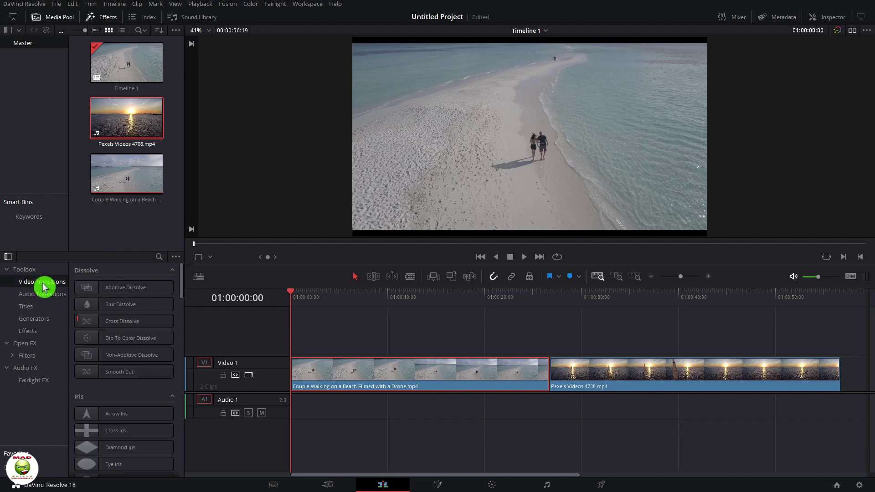
scroll(114, 317, "down", 3)
scroll(122, 310, "down", 6)
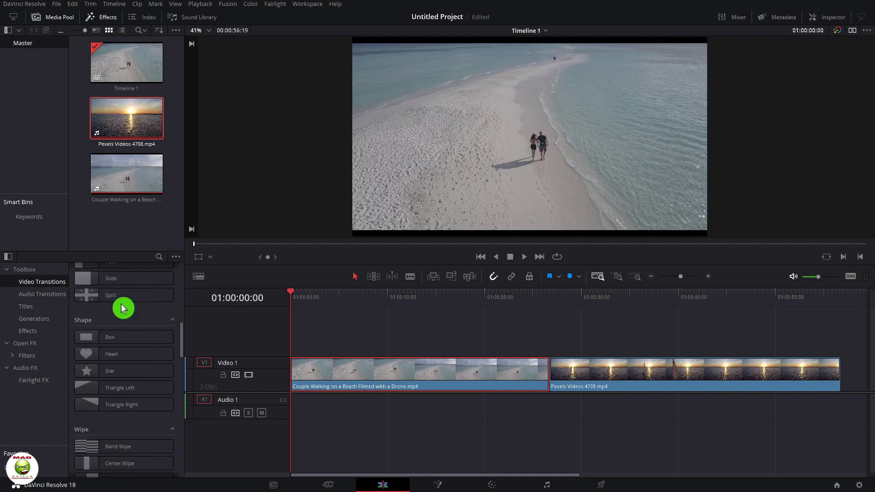
scroll(123, 309, "down", 2)
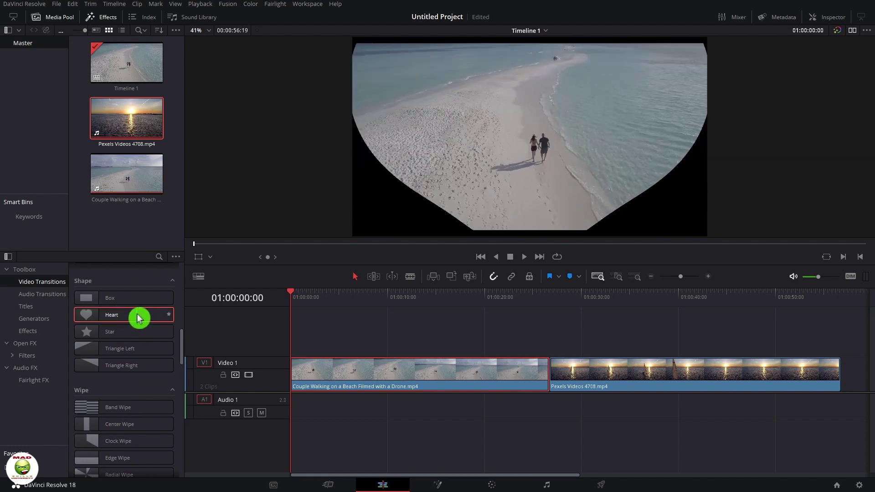
- Apply the Heart transition to the start and end of the Couple Walking on a Beach clip on Video 1
left_click_drag(139, 318, 386, 365)
left_click_drag(467, 378, 519, 378)
left_click(292, 377)
right_click(147, 318)
left_click(206, 323)
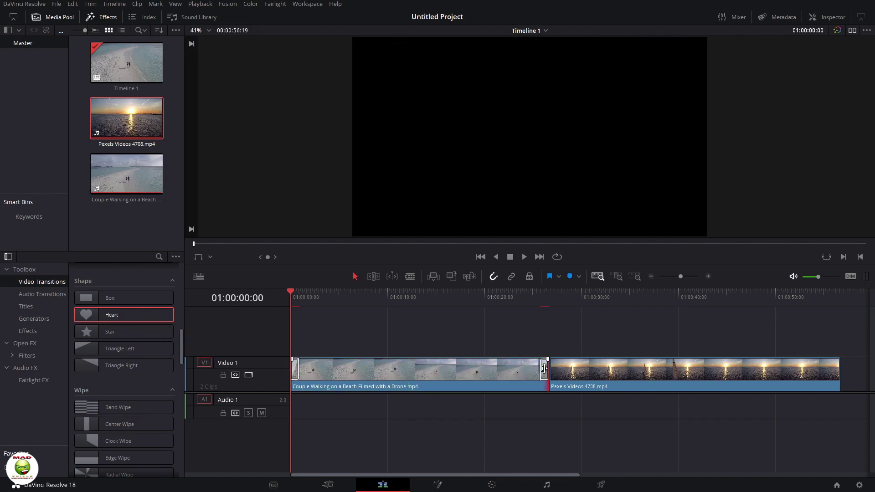
- Lengthen the Heart transition at the beach clip's end to about 7.7 seconds and set its transition curve to about 0.366
left_click_drag(541, 366, 477, 365)
double_click(524, 374)
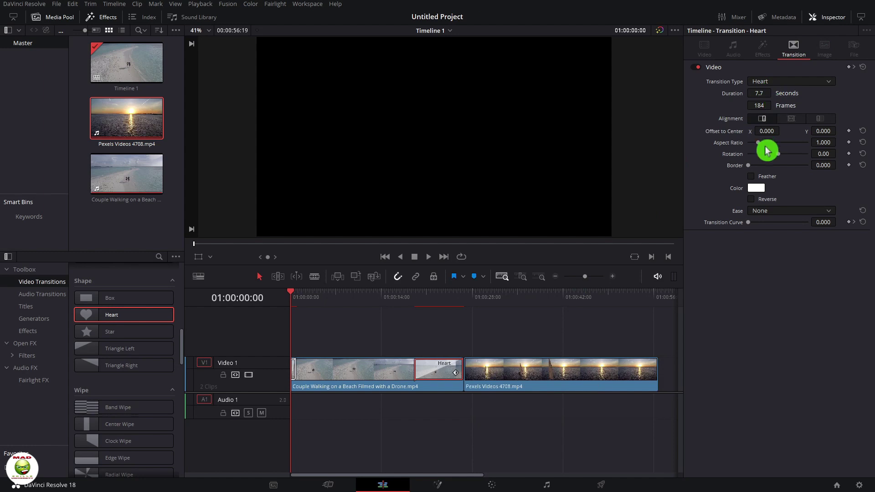
left_click(775, 83)
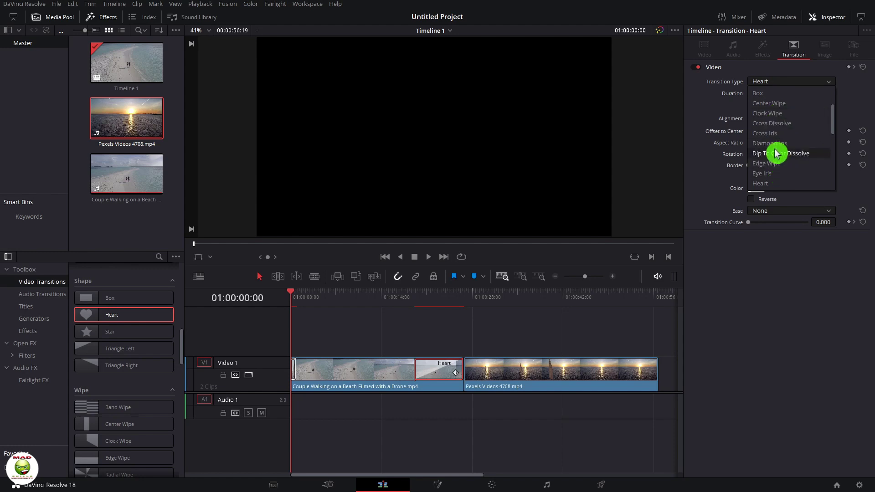
left_click(779, 276)
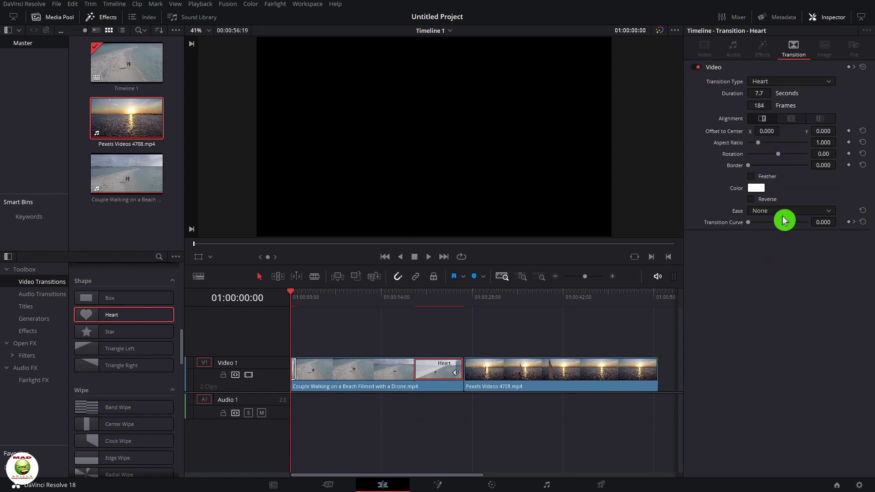
left_click_drag(795, 224, 771, 223)
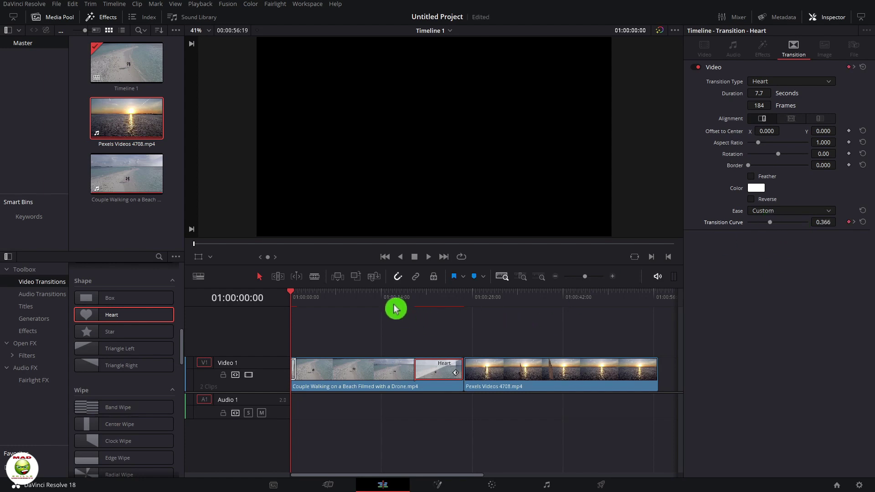
- Play back the Heart transition at the end of the beach clip
left_click(395, 310)
key("space")
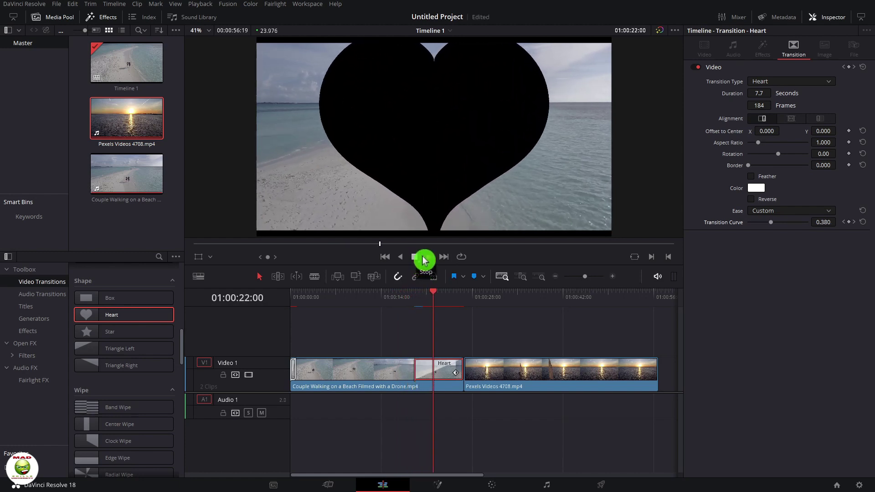
key("space")
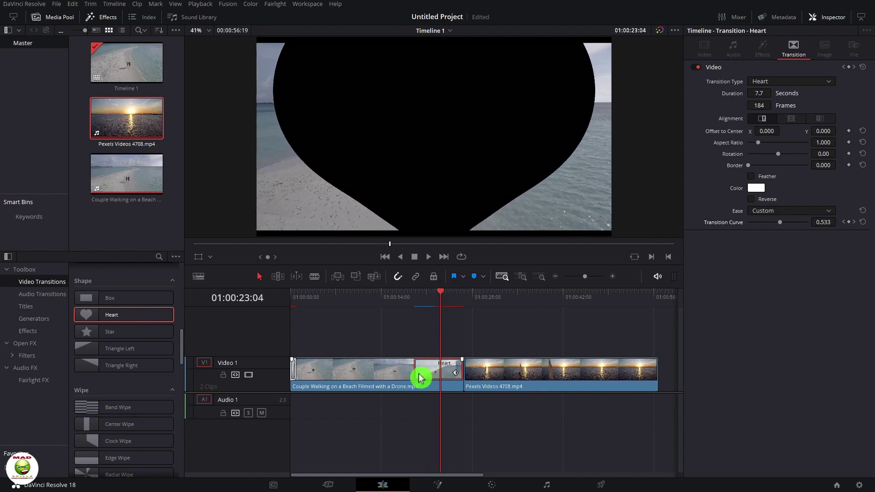
- Shorten the Heart transition to about 3.6 seconds, align it to the start of Pexels Videos 4708.mp4, and preview it
left_click_drag(415, 373, 446, 373)
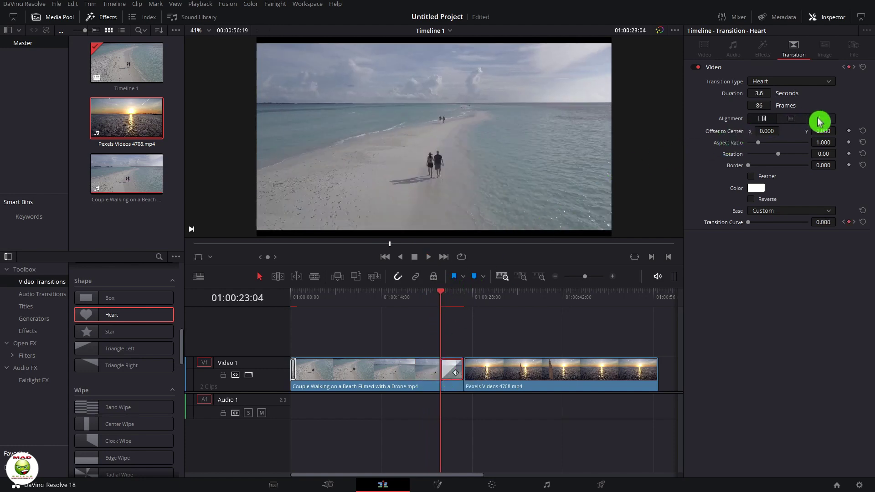
left_click(459, 298)
key("space")
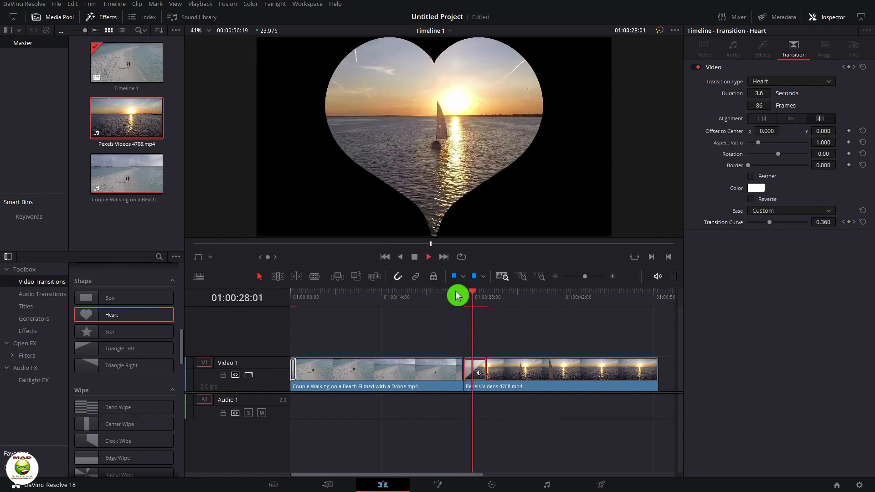
key("space")
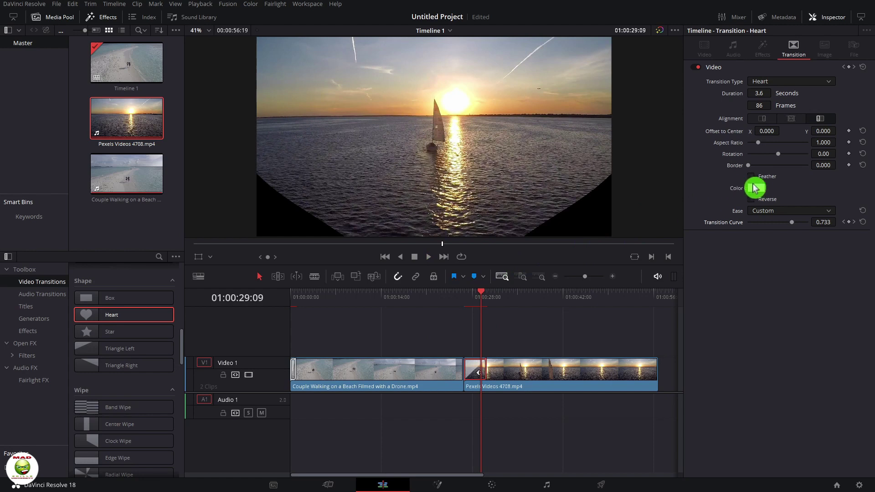
- Set the Heart transition's ease to In & Out and play the transition back
left_click(757, 188)
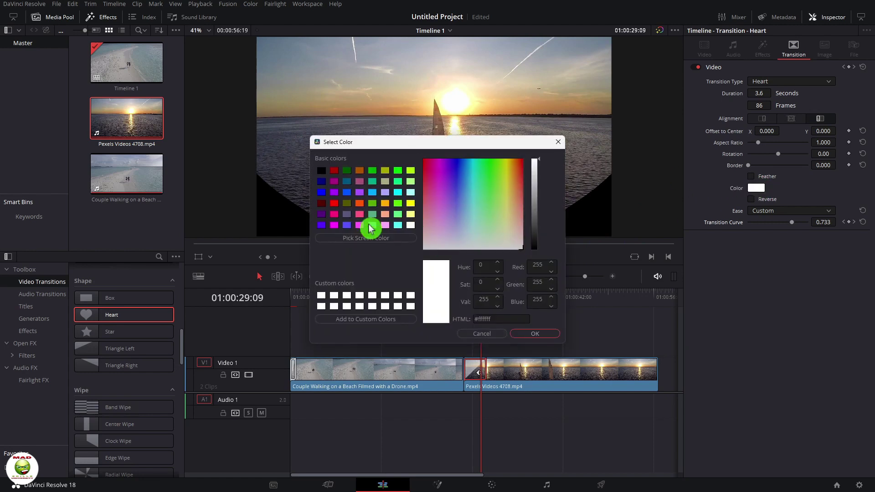
left_click(482, 333)
left_click(769, 212)
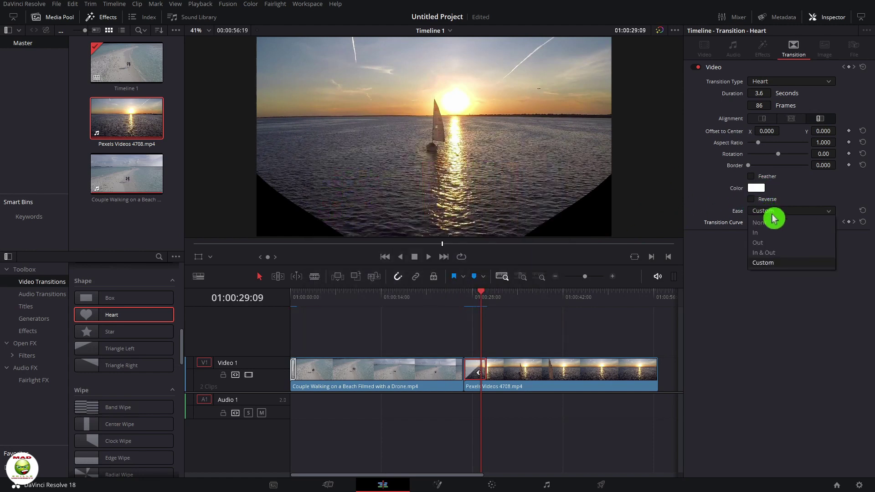
left_click(778, 254)
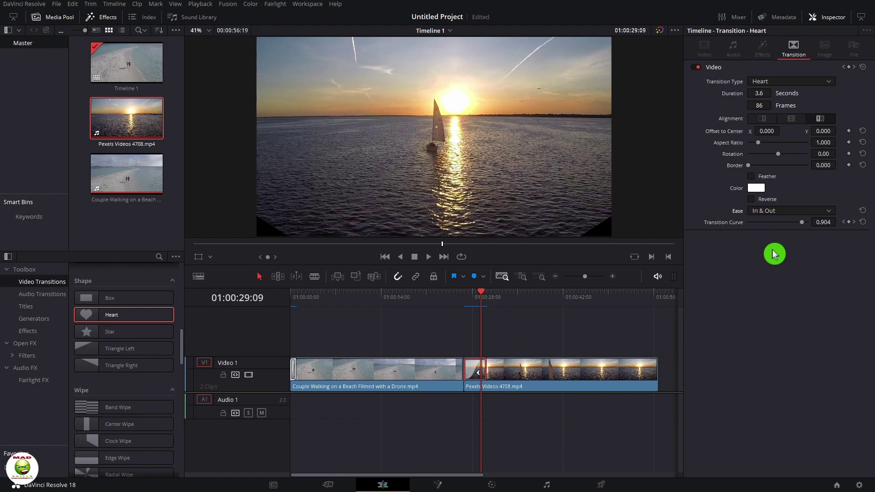
left_click(460, 299)
key("space")
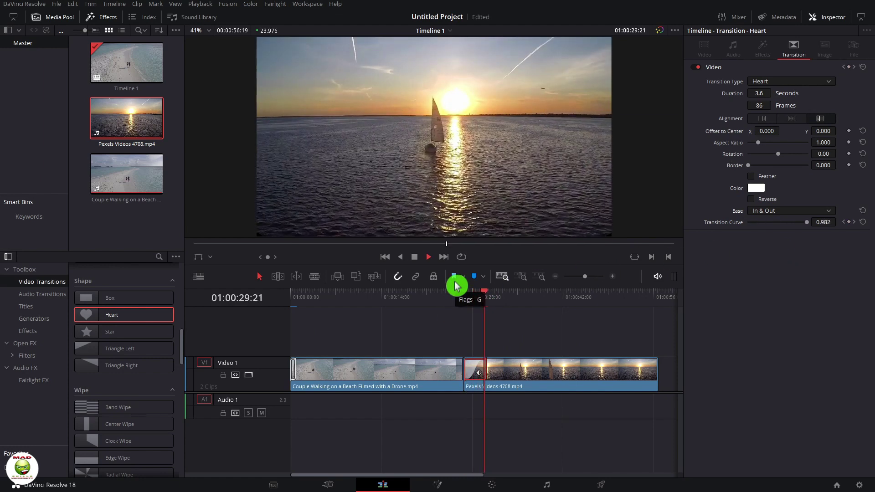
key("space")
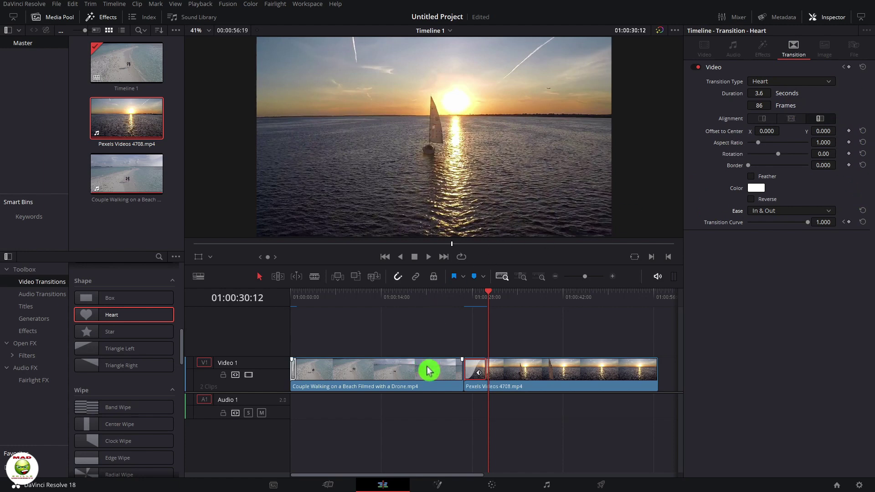
- Place a Solid Color generator on Video 2 above the cut between the clips and delete the Heart transition at that cut
scroll(121, 424, "down", 8)
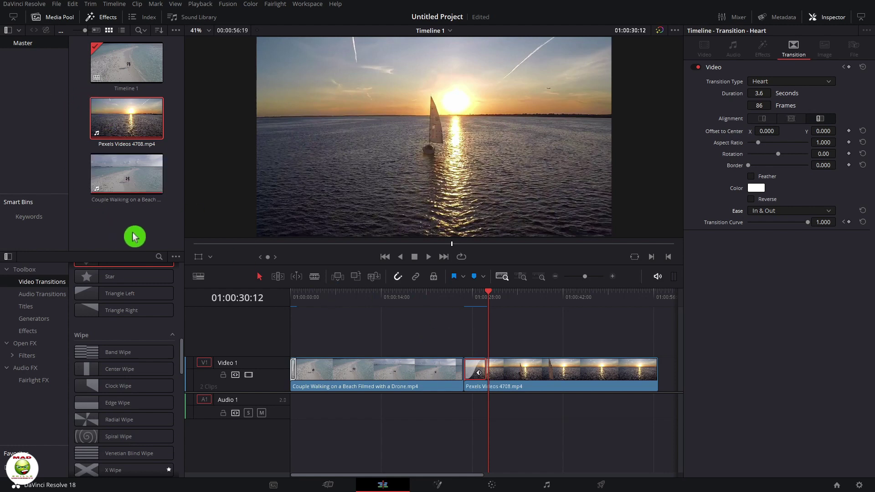
scroll(143, 279, "up", 3)
scroll(139, 273, "up", 3)
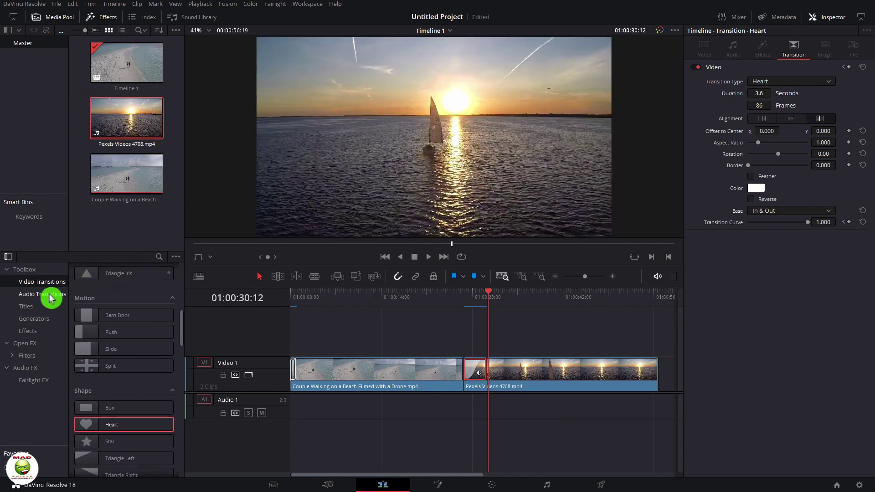
left_click(45, 322)
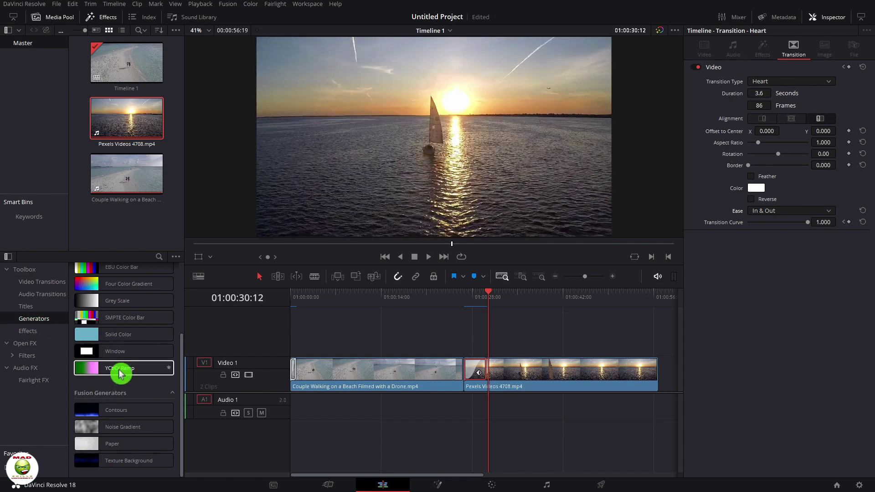
left_click_drag(126, 337, 447, 337)
left_click(481, 389)
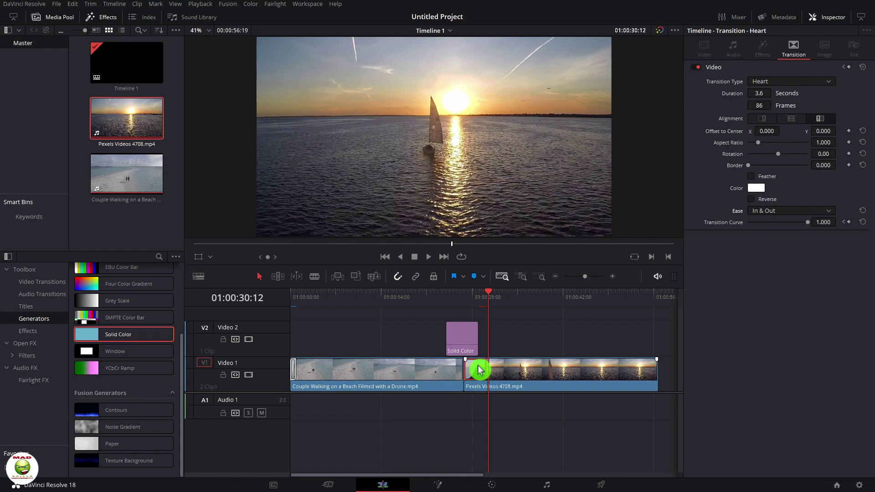
left_click(478, 370)
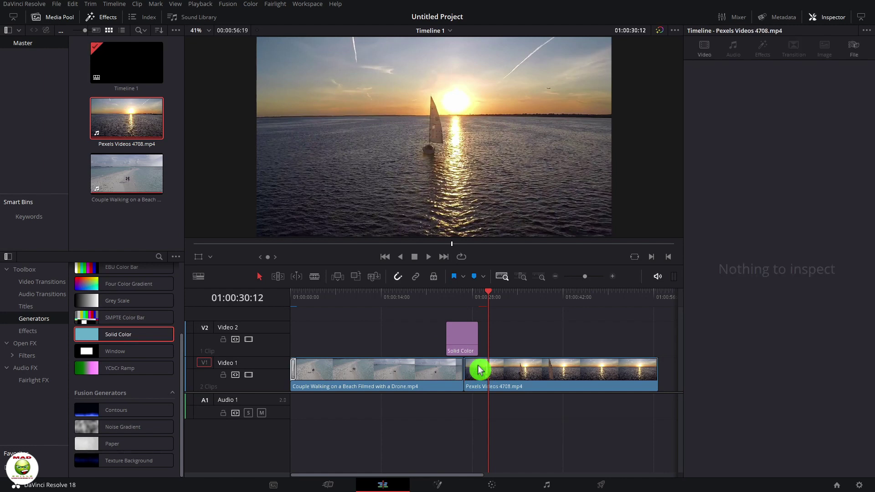
- Add a Barn Door transition of about 2.3 seconds to the end of the Solid Color clip
left_click(457, 334)
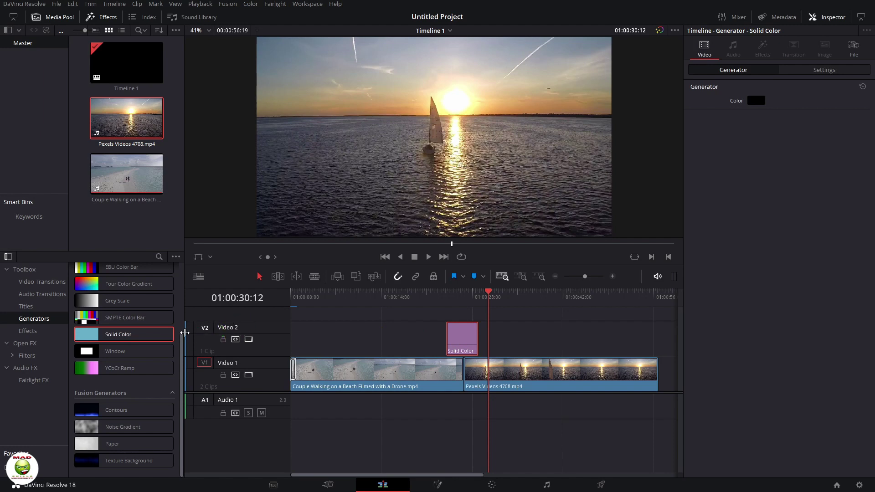
left_click(41, 287)
scroll(128, 376, "down", 5)
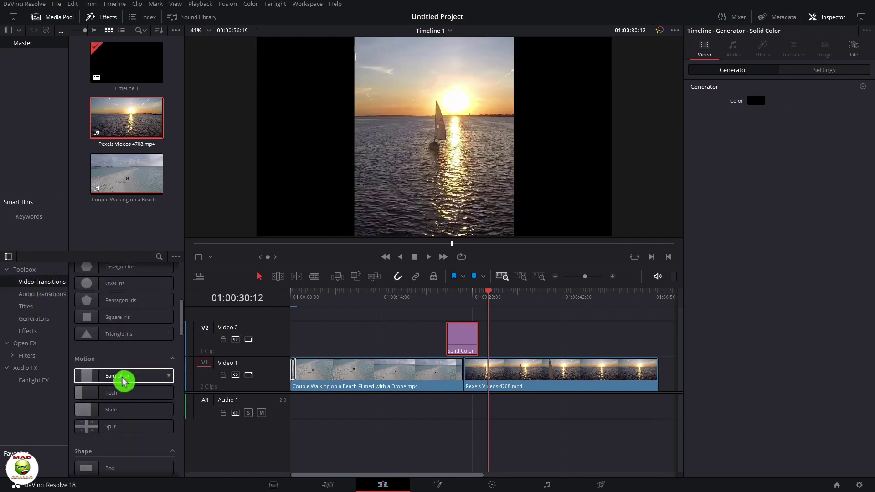
left_click_drag(133, 383, 474, 339)
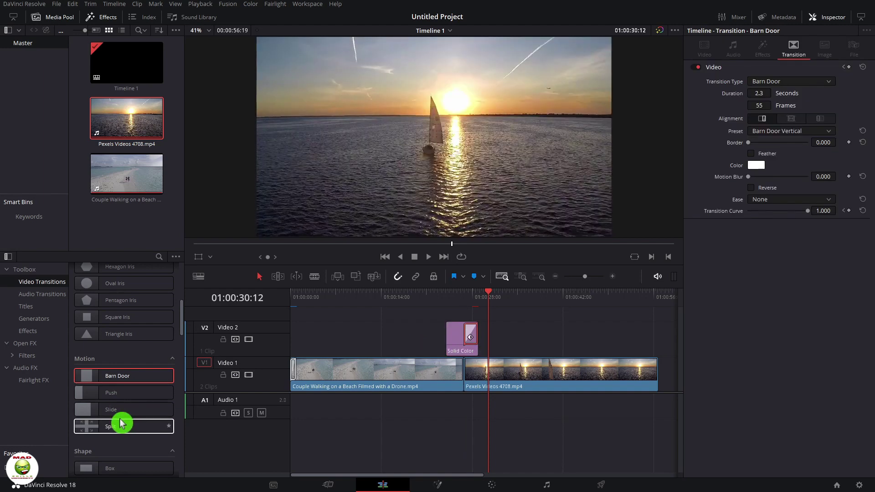
- Add a Slide transition of about 2.7 seconds to the start of the Solid Color clip
left_click_drag(123, 417, 463, 336)
scroll(464, 351, "down", 2)
scroll(464, 351, "up", 3)
scroll(464, 353, "up", 3)
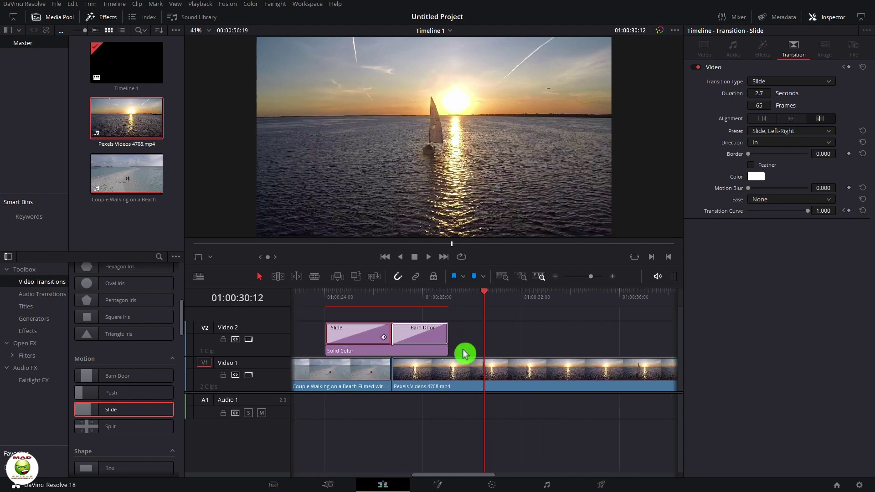
scroll(464, 352, "down", 6)
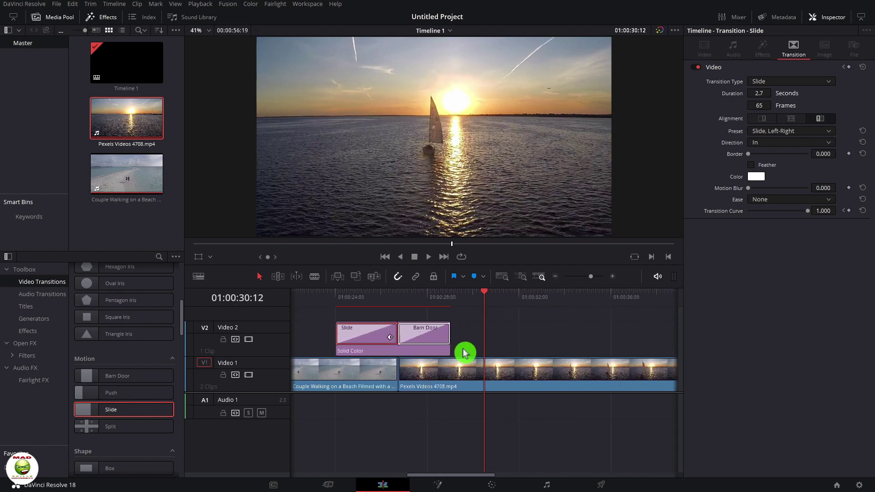
- Split the Pexels Videos 4708 clip on Video 1 at the 01:00:30:12 playhead position
scroll(463, 349, "up", 5)
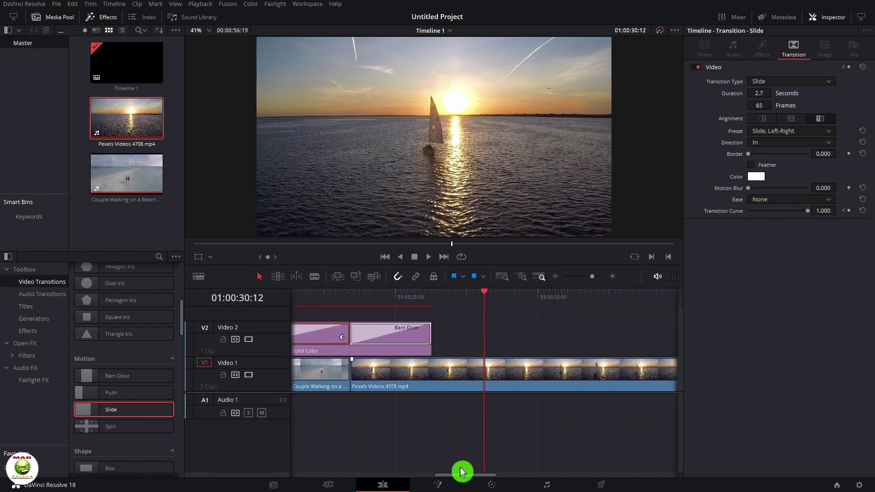
scroll(482, 461, "left", 3)
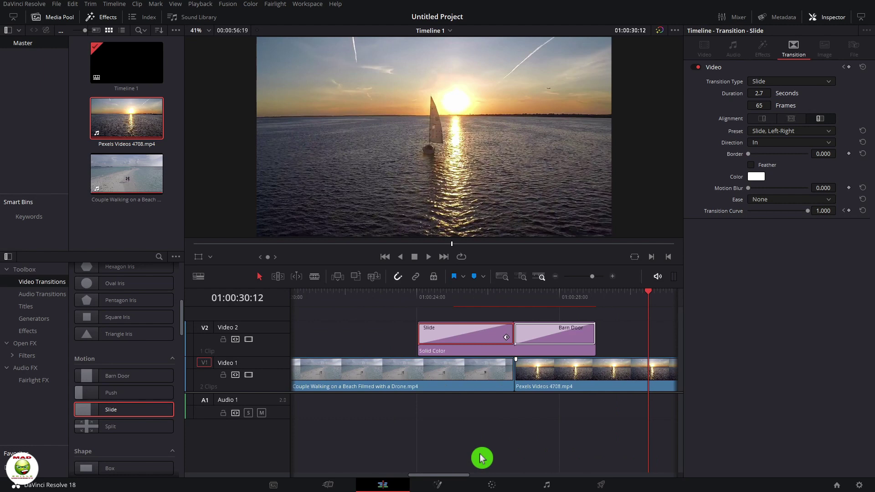
scroll(507, 422, "right", 1)
scroll(508, 422, "left", 3)
scroll(508, 425, "right", 3)
scroll(508, 424, "right", 4)
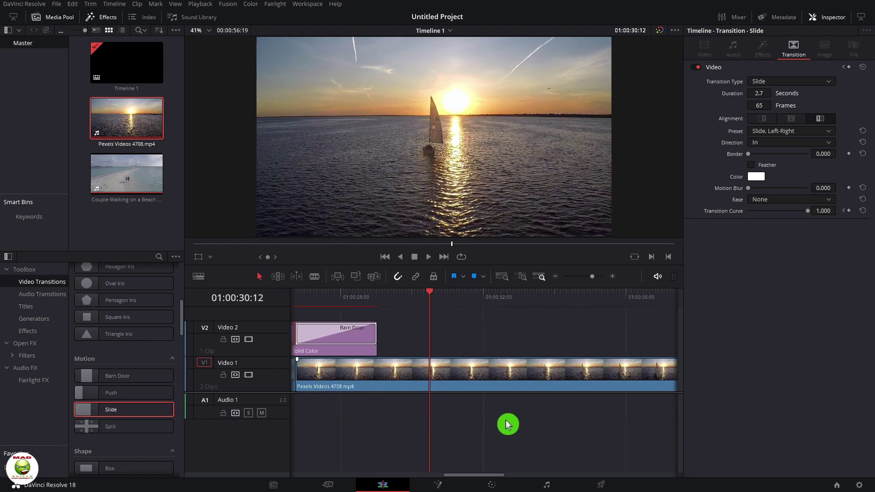
scroll(508, 425, "left", 4)
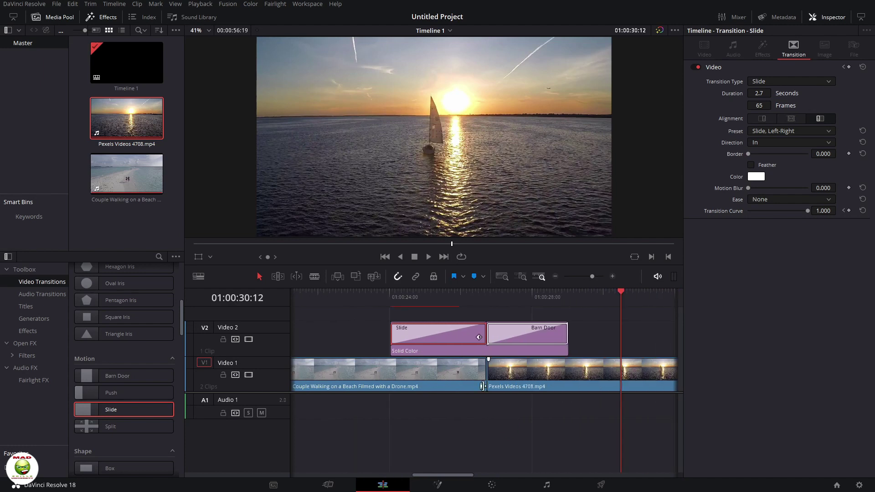
left_click(375, 279)
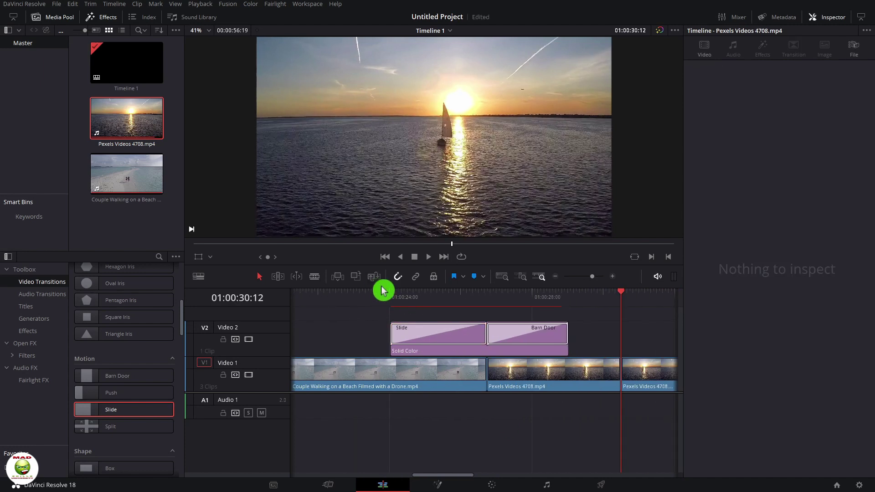
- Play back the Slide and Barn Door transitions on the Solid Color clip, starting from about 01:00:23:16
left_click(378, 297)
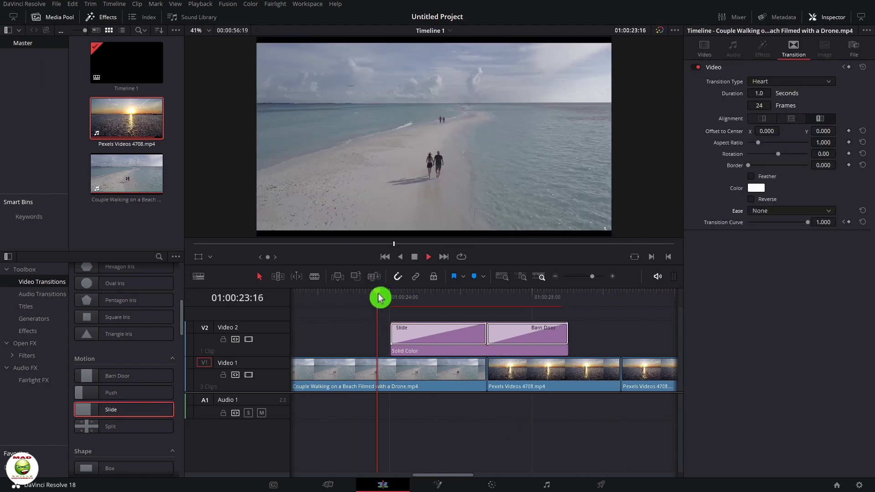
key("space")
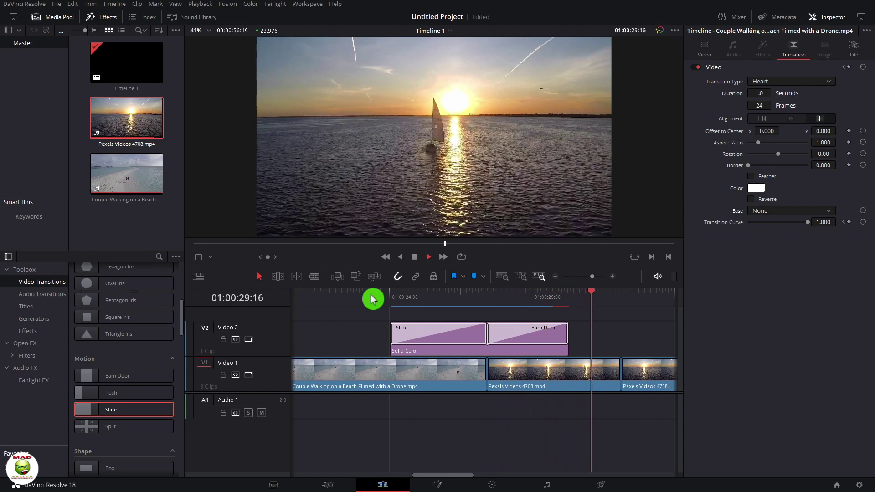
key("space")
- Shorten the Solid Color clip around the cut, reduce its Slide transition to 1.0 seconds, and play it back
left_click(445, 326)
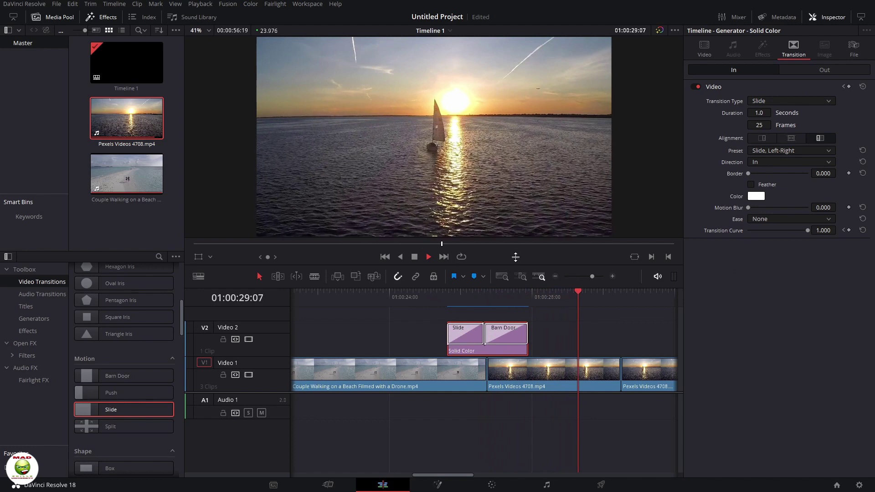
key("space")
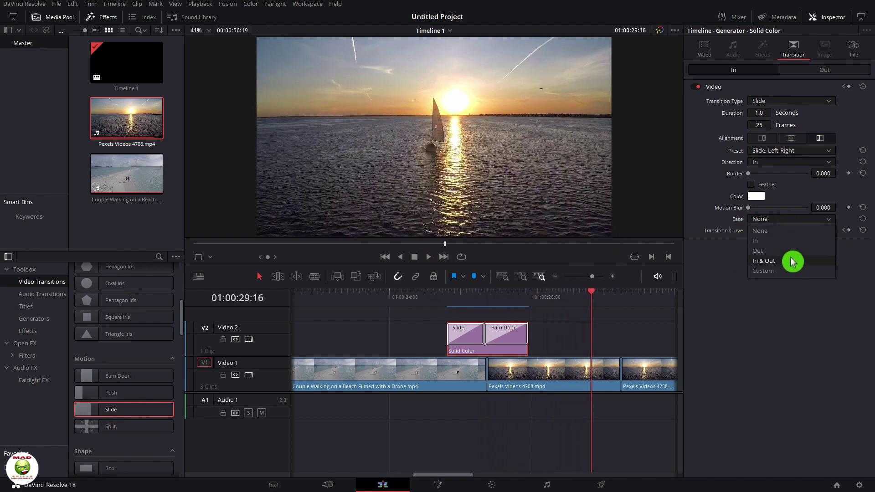
- Set the Slide transition's ease to In & Out, switch it to Custom through the transition curve, and play it back
left_click(787, 264)
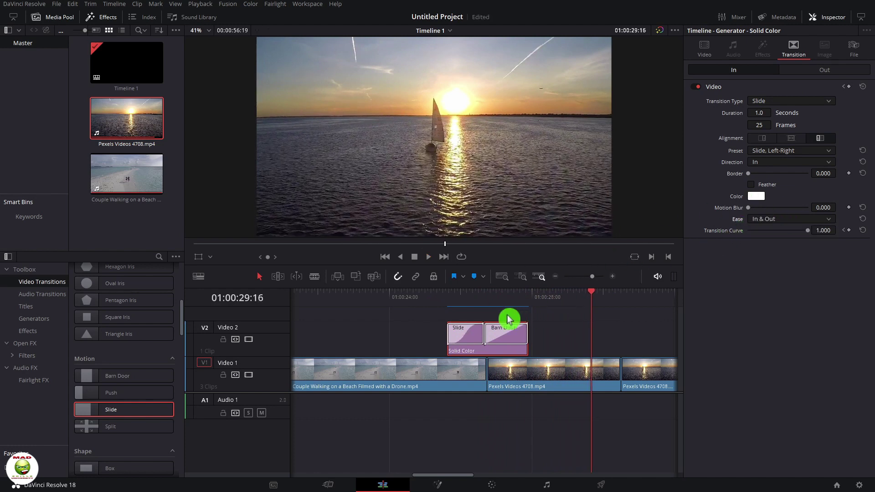
left_click(436, 308)
left_click_drag(808, 231, 766, 231)
key("space")
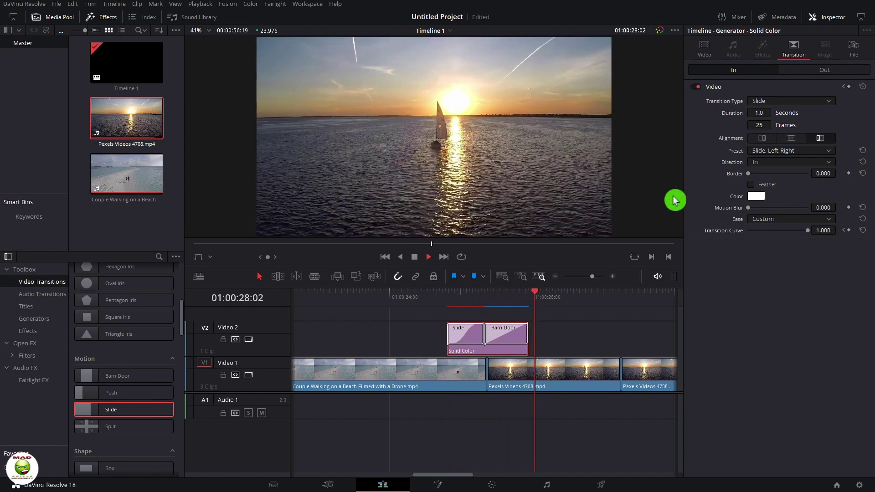
key("space")
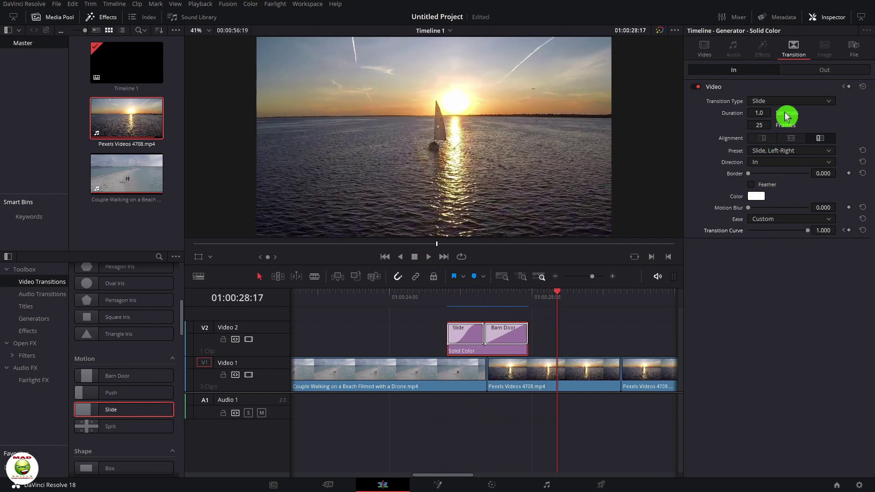
left_click(828, 74)
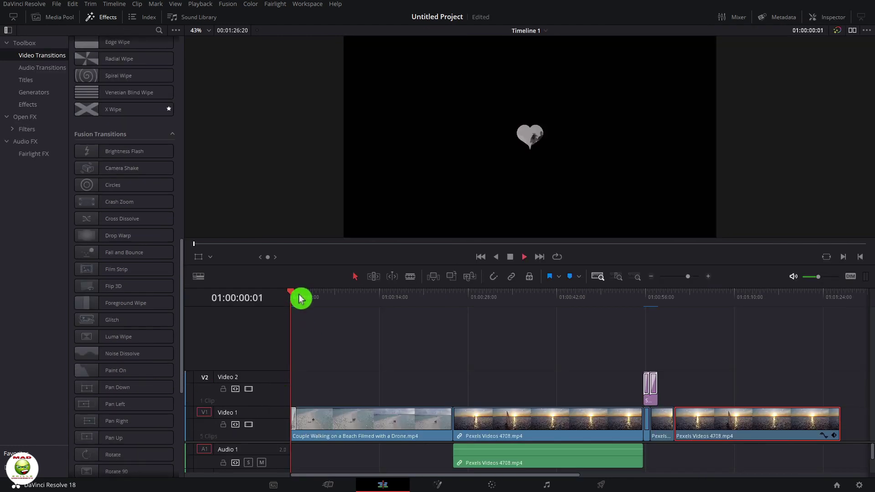
- Play the opening of the beach drone clip and split it at 01:00:03:17
key("space")
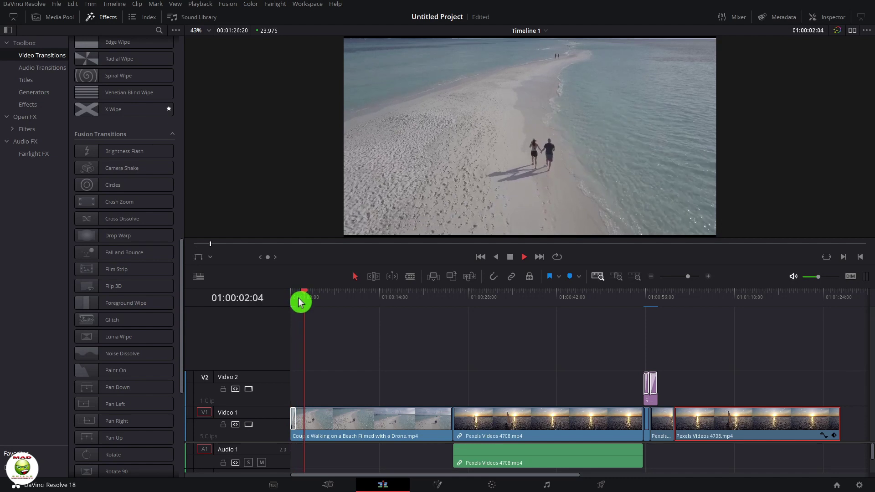
key("space")
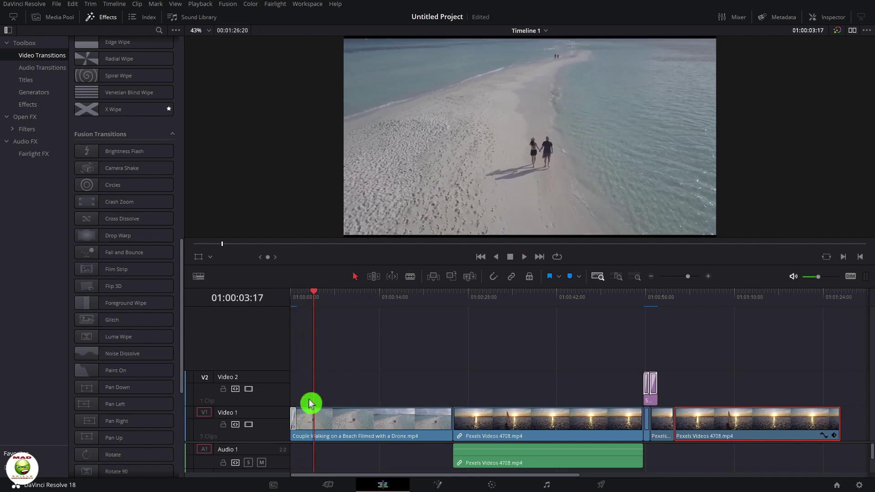
key("b")
key("ctrl+b")
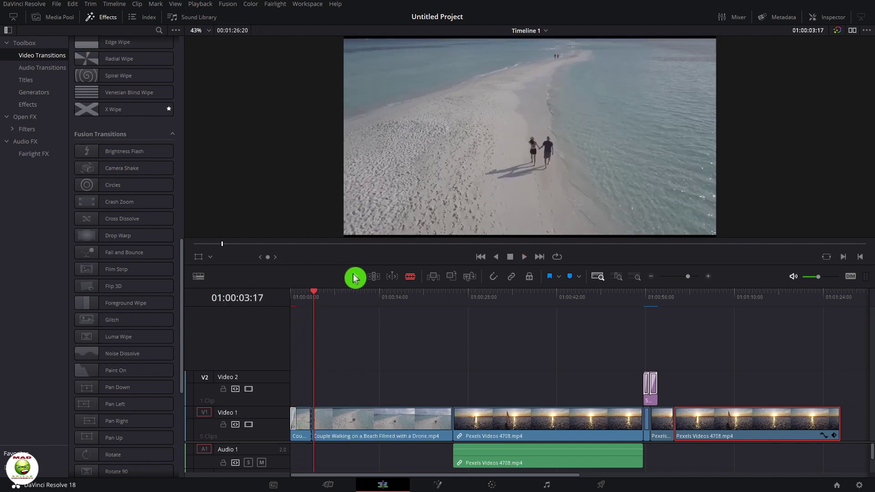
- Add the Glitch Fusion transition at the new cut in the beach clip and play it back
left_click_drag(136, 322, 312, 418)
double_click(348, 423)
left_click(457, 302)
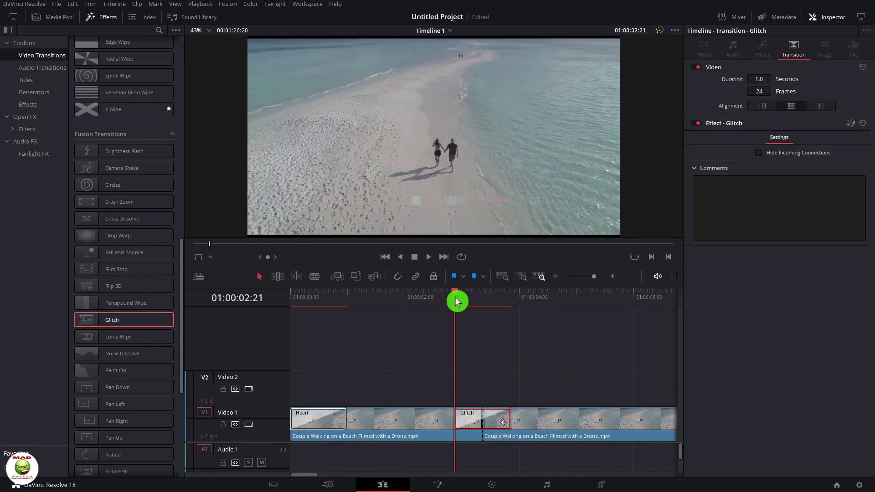
key("space")
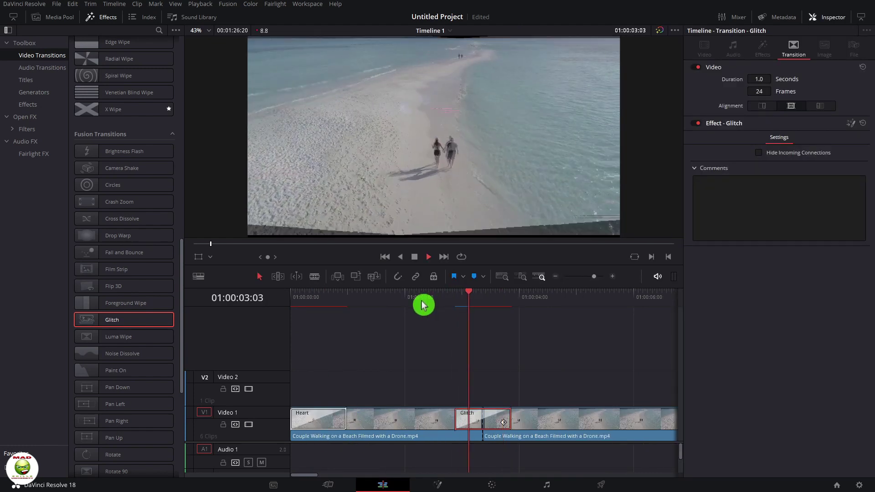
key("space")
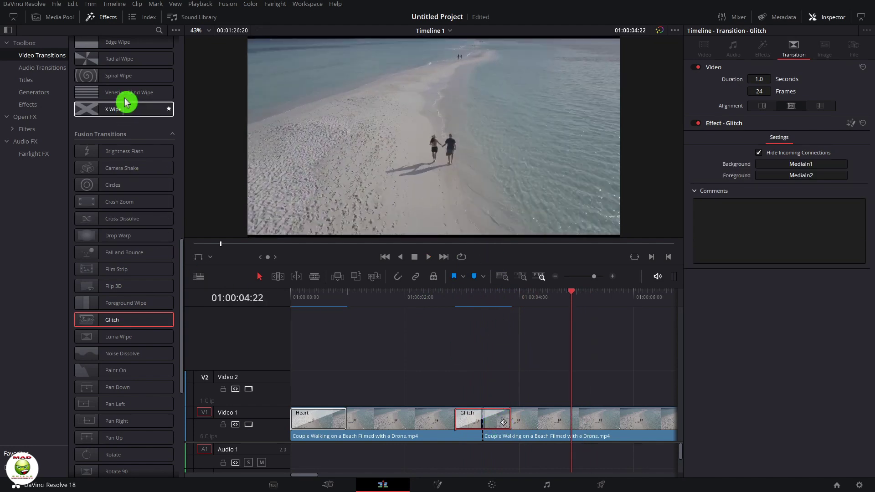
- Browse the video transition categories from Dissolve through Iris, Motion, Shape and Wipe to Fusion and Resolve FX, and view the whole timeline
scroll(137, 218, "up", 2)
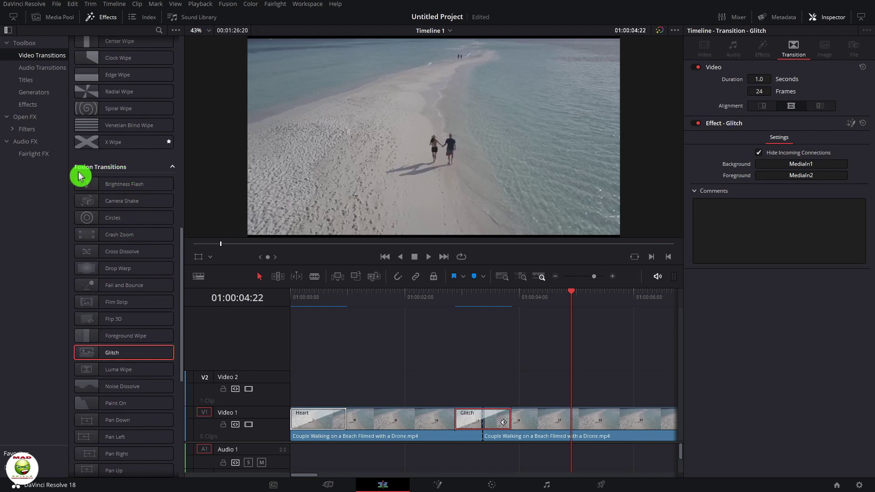
scroll(127, 177, "up", 10)
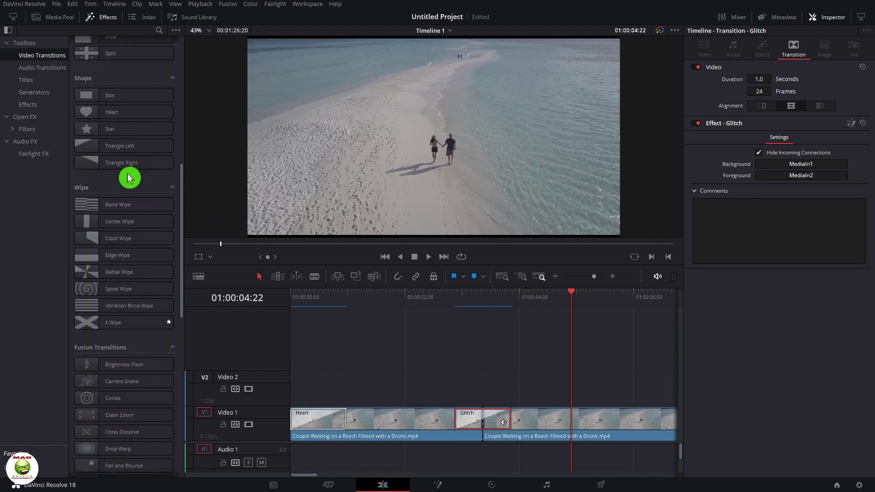
scroll(109, 184, "up", 2)
scroll(130, 173, "up", 2)
scroll(135, 159, "up", 10)
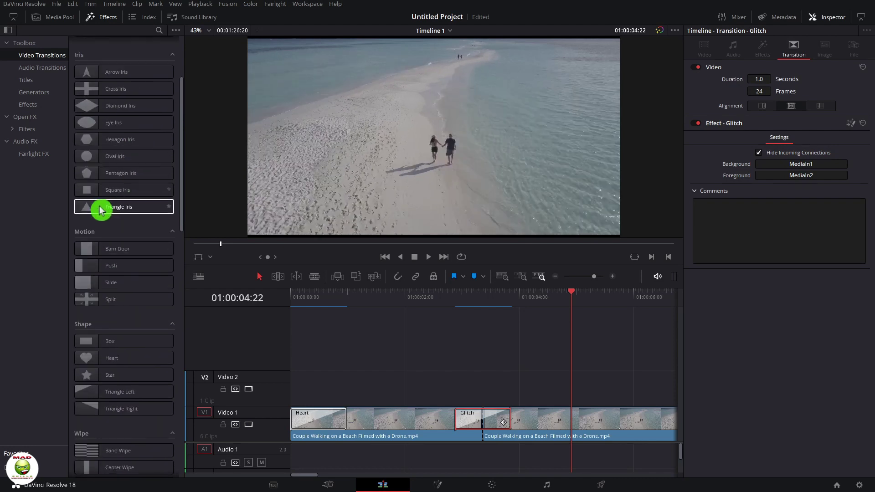
scroll(127, 231, "up", 6)
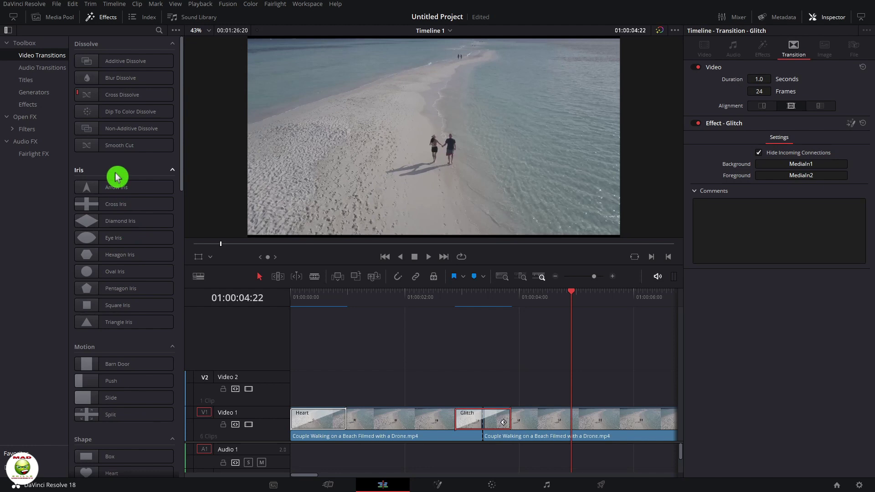
scroll(129, 203, "down", 20)
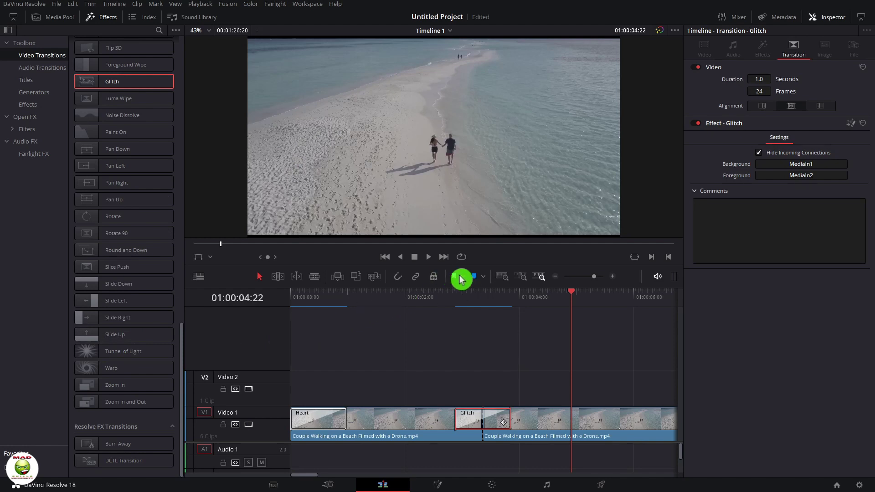
left_click(505, 279)
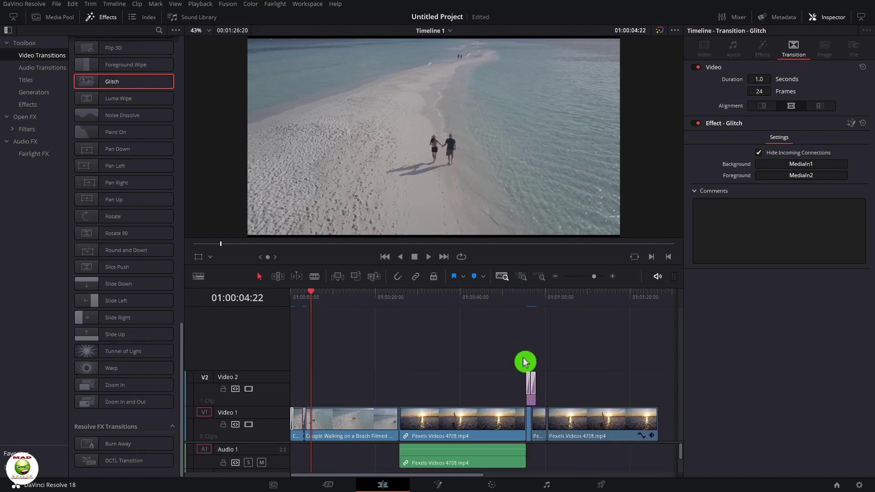
left_click_drag(643, 462, 407, 368)
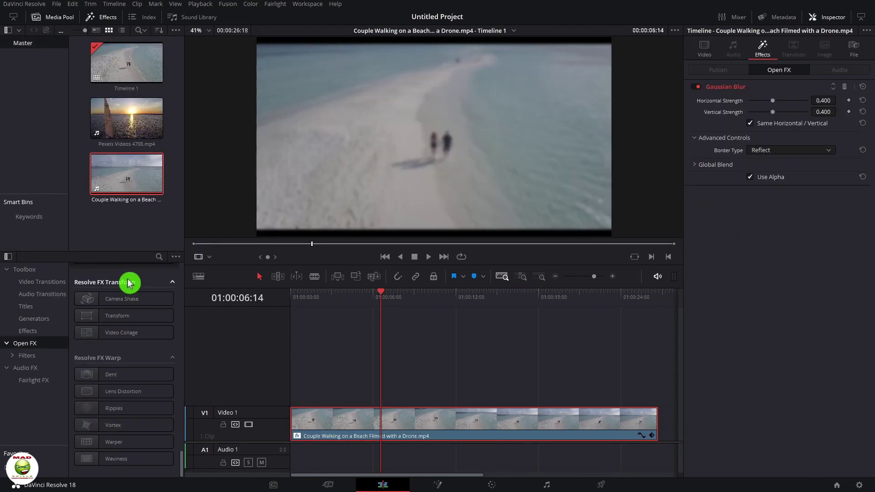
- Examine the available Open FX filters in the Transform, Texture, Stylize, Sharpen and restoration groups
scroll(129, 295, "up", 3)
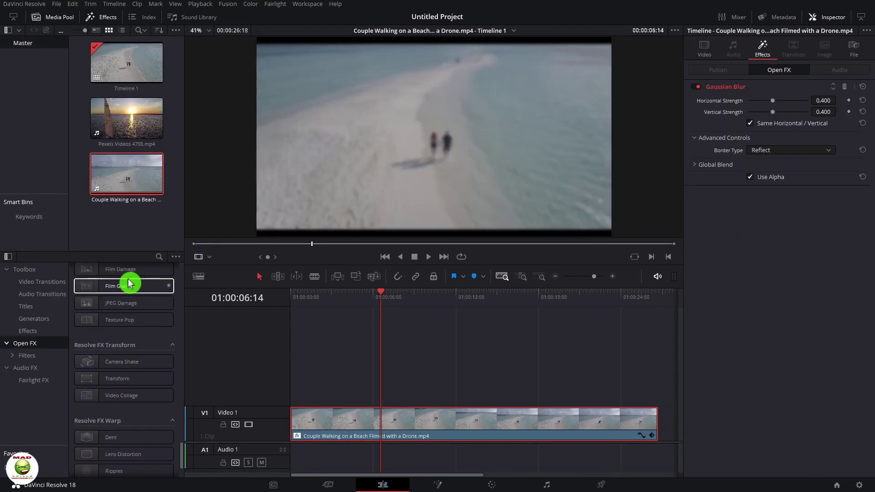
scroll(127, 298, "up", 2)
scroll(131, 294, "up", 6)
scroll(131, 293, "up", 9)
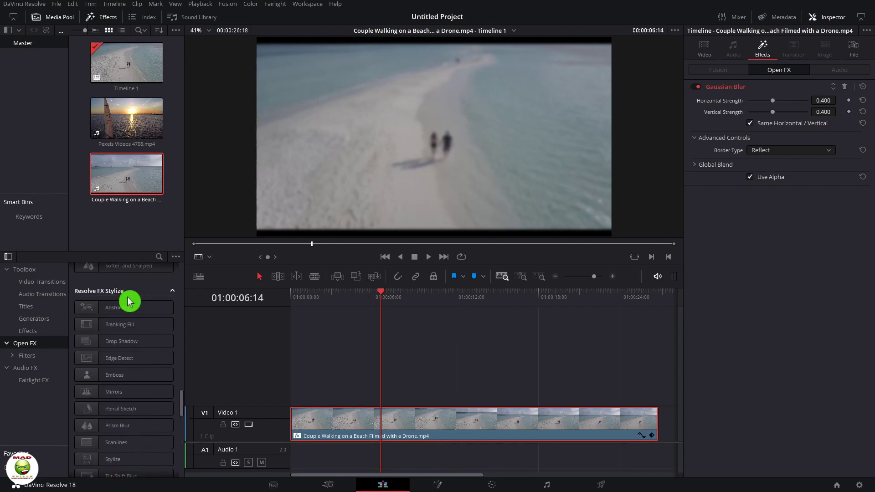
scroll(128, 306, "up", 1)
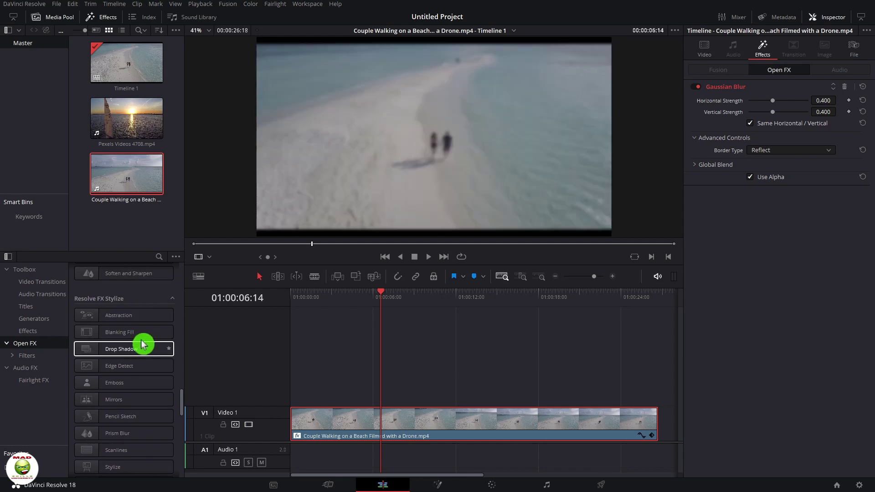
scroll(141, 351, "down", 3)
scroll(144, 326, "up", 3)
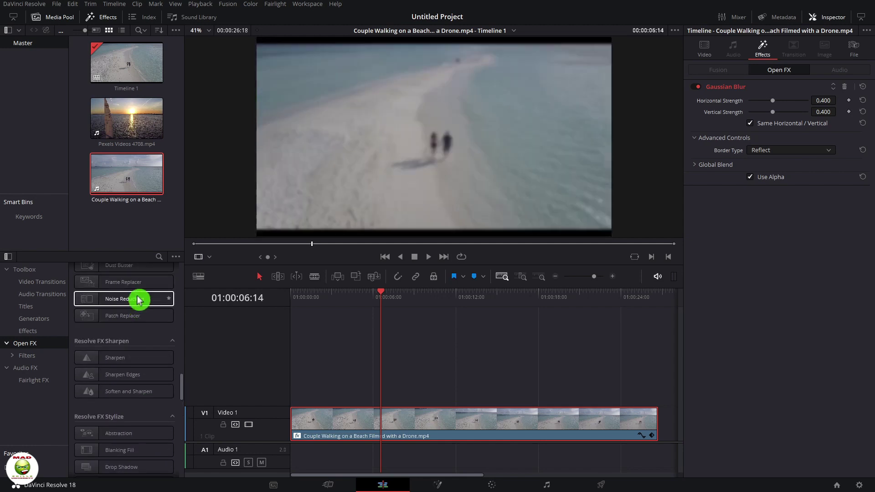
scroll(140, 301, "up", 2)
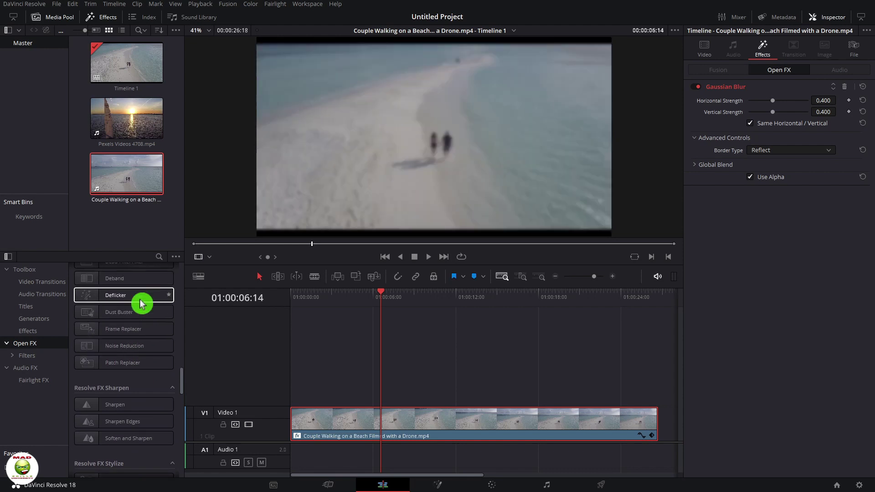
scroll(141, 305, "up", 3)
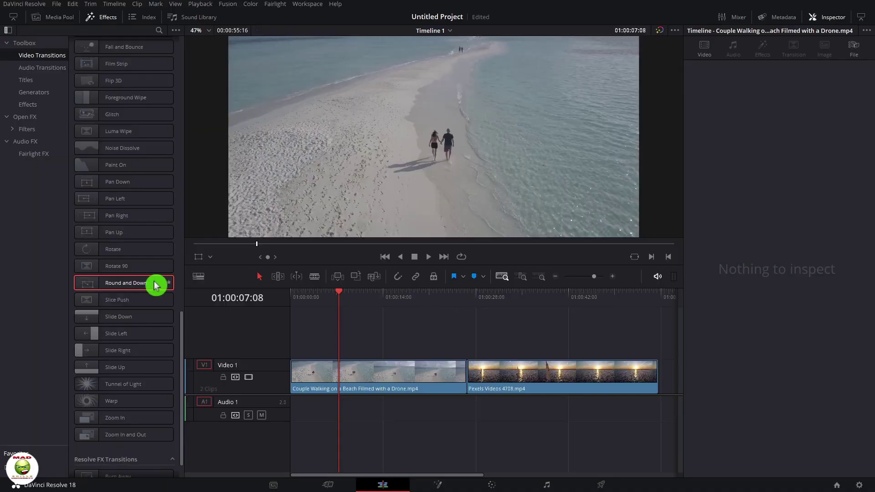
- Add the Round and Down transition to the end of the beach drone clip and select it for inspection
left_click_drag(157, 285, 465, 377)
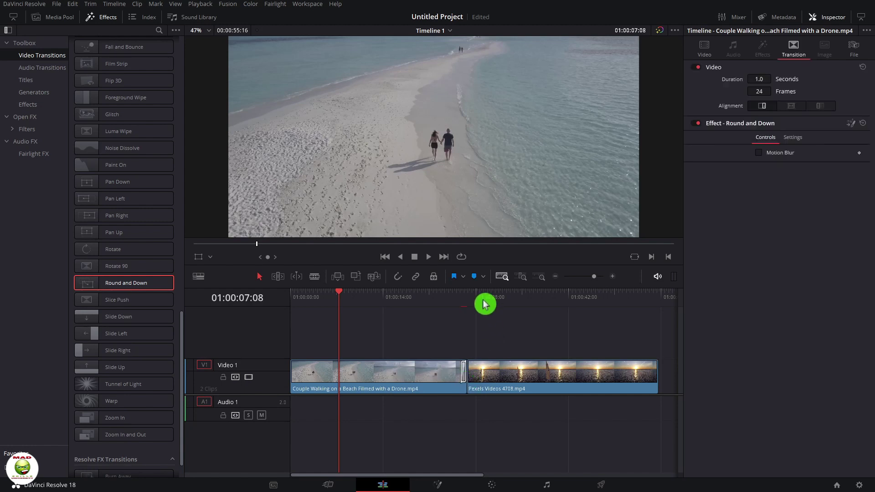
scroll(494, 298, "up", 5)
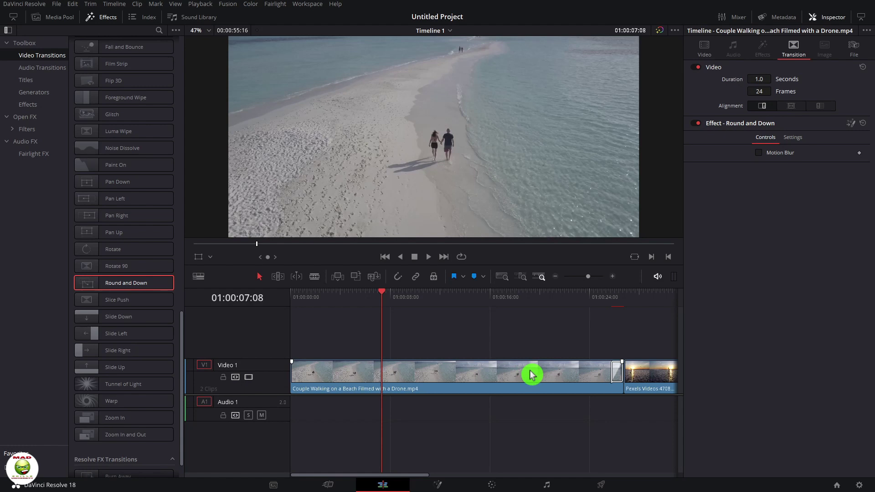
scroll(532, 374, "right", 4)
left_click(509, 375)
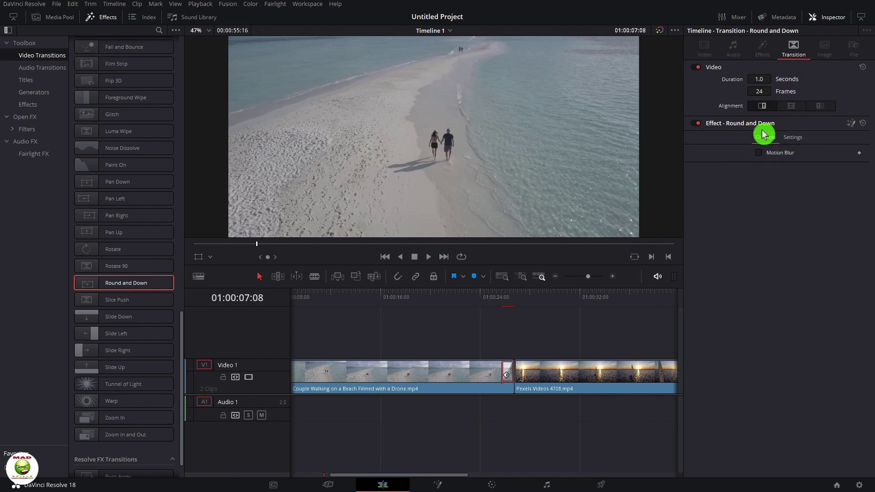
- Try to change the Round and Down transition's alignment, then clear it by moving Pexels Videos 4708.mp4 away from the beach clip and back
left_click_drag(766, 109, 824, 110)
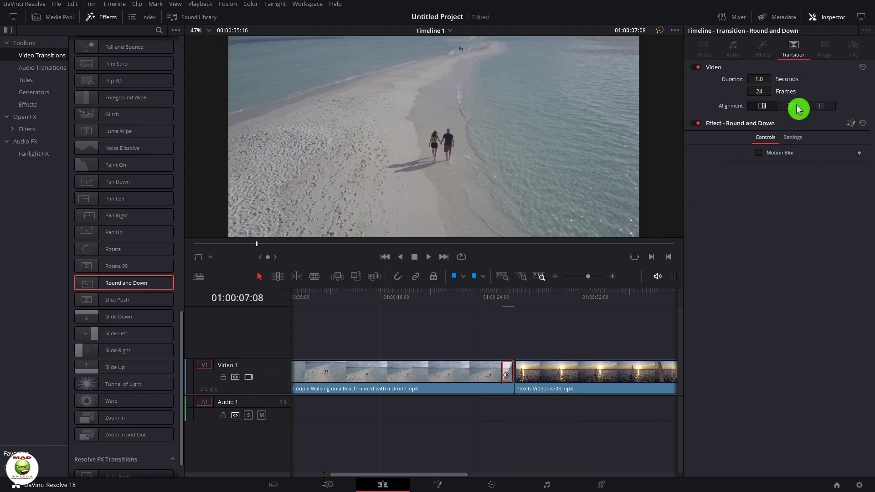
left_click(511, 388)
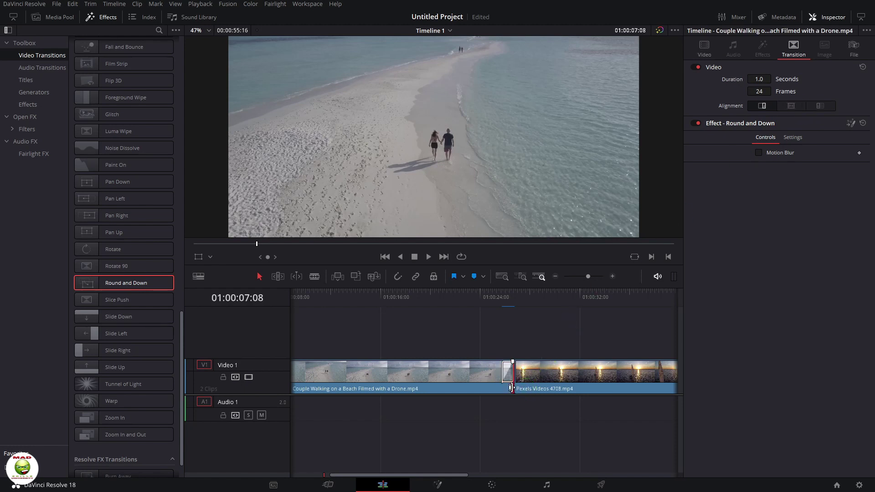
double_click(511, 387)
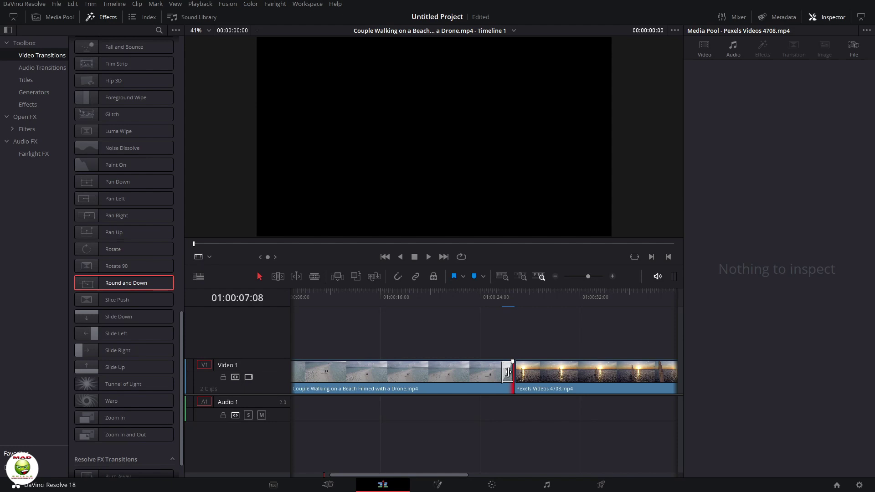
left_click_drag(507, 372, 538, 372)
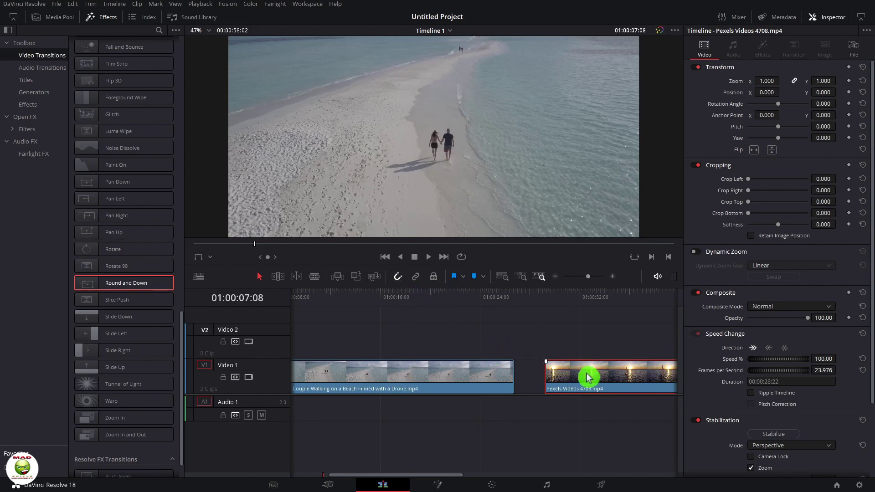
left_click_drag(588, 378, 522, 377)
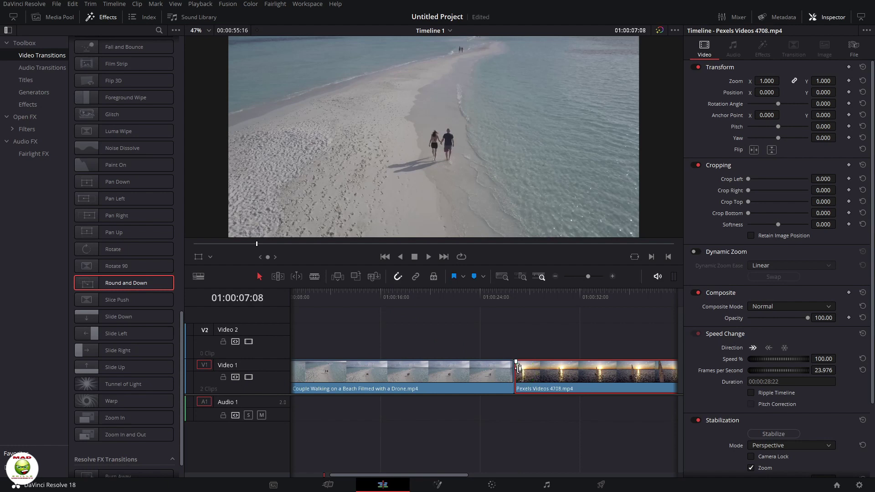
- Switch to Trim Edit mode and ripple-trim the beach drone clip beside the cut to a duration of 00:00:26:10
left_click(518, 373)
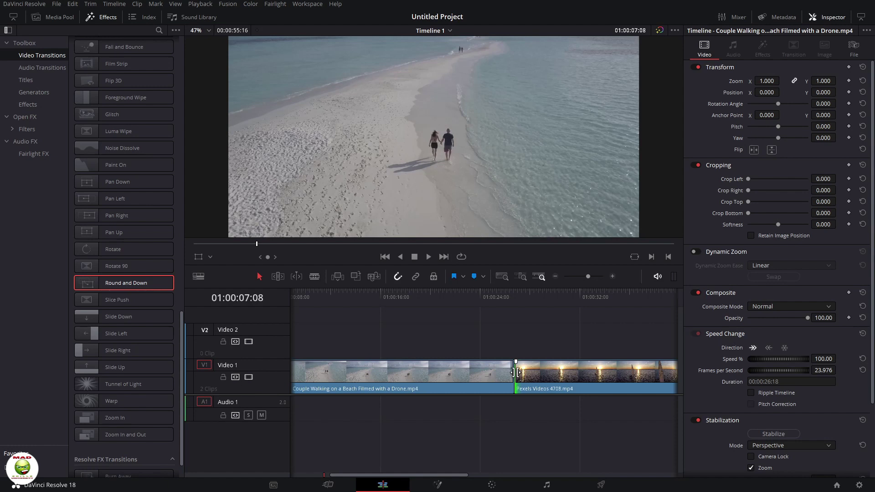
left_click(280, 282)
mouse_move(562, 379)
left_mouse_down()
mouse_move(547, 376)
mouse_move(555, 374)
left_mouse_up()
left_click(458, 385)
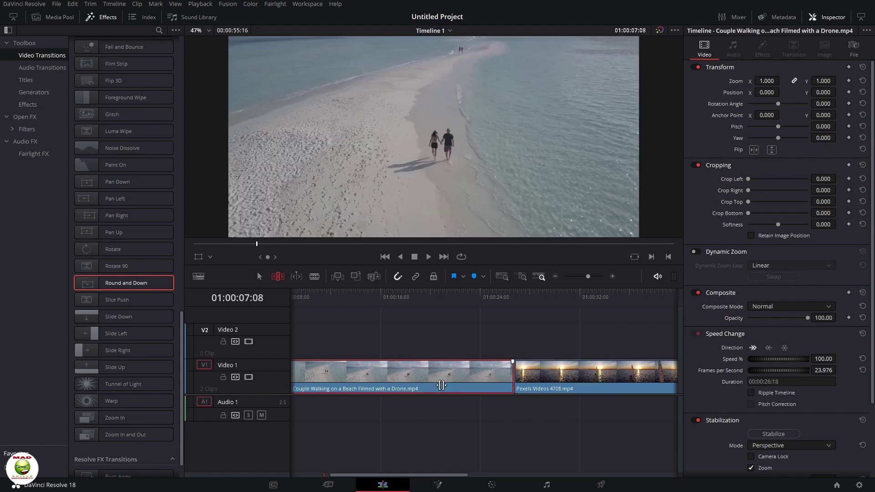
double_click(457, 386)
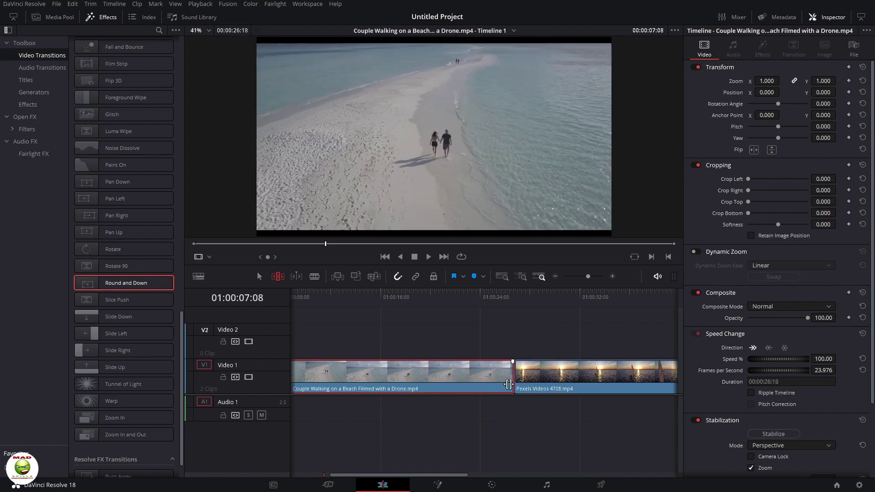
left_click(428, 377)
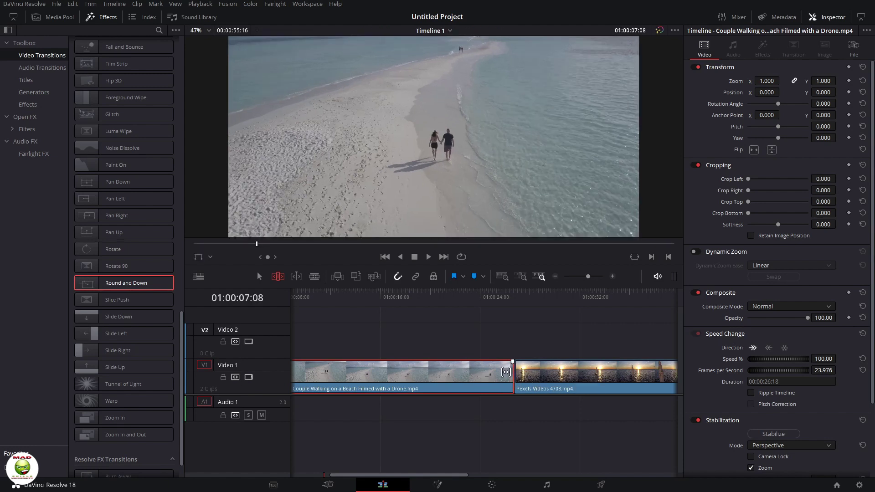
left_click_drag(511, 373, 472, 383)
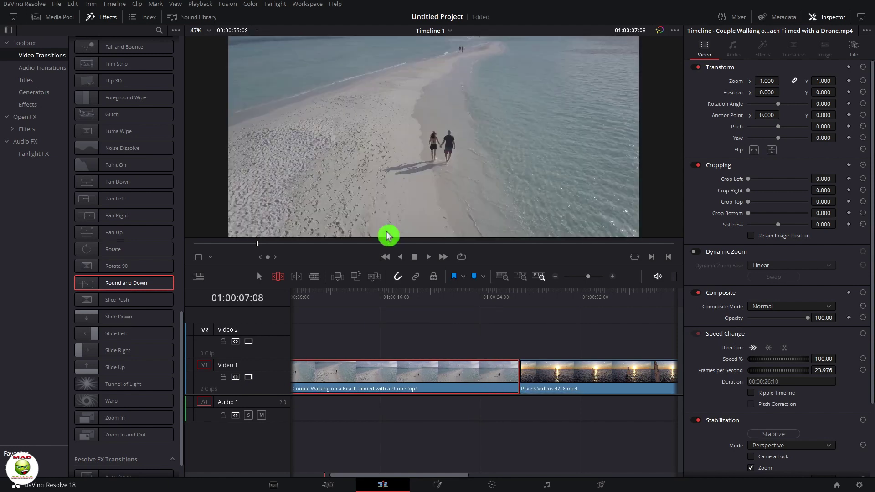
- Add the Round and Down transition at the cut between the beach and sunset clips and play across it
left_click_drag(150, 286, 525, 380)
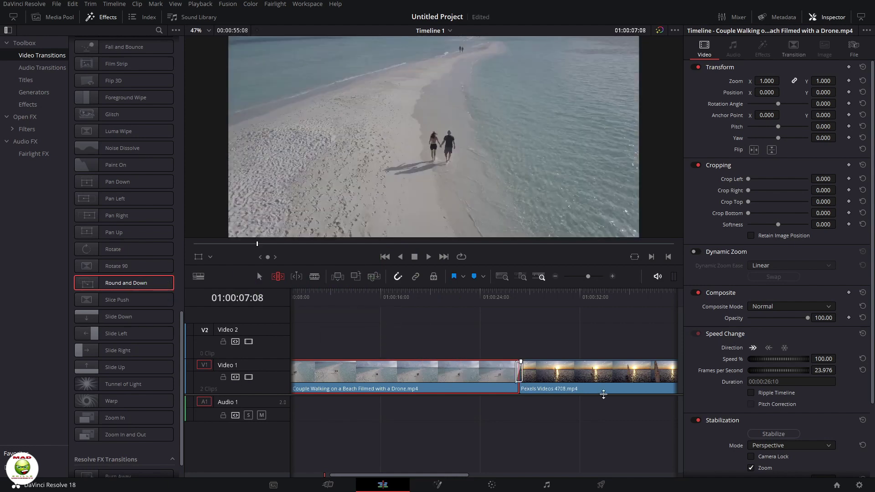
left_click(499, 301)
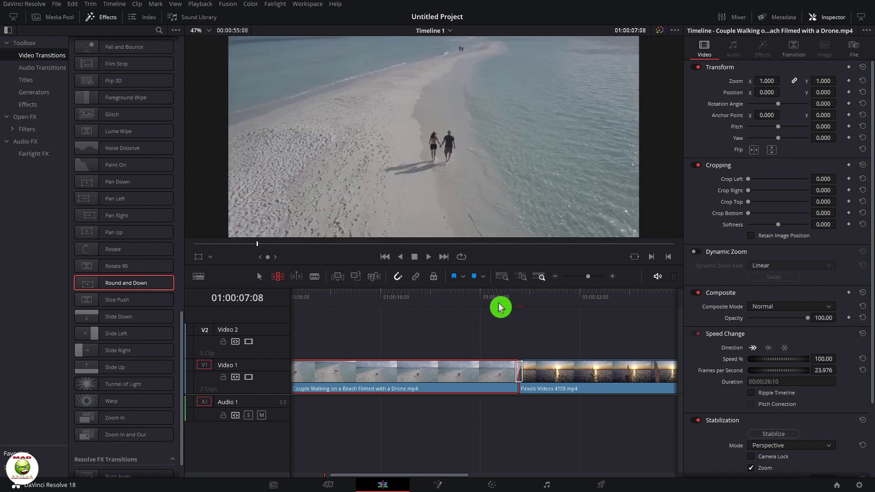
key("space")
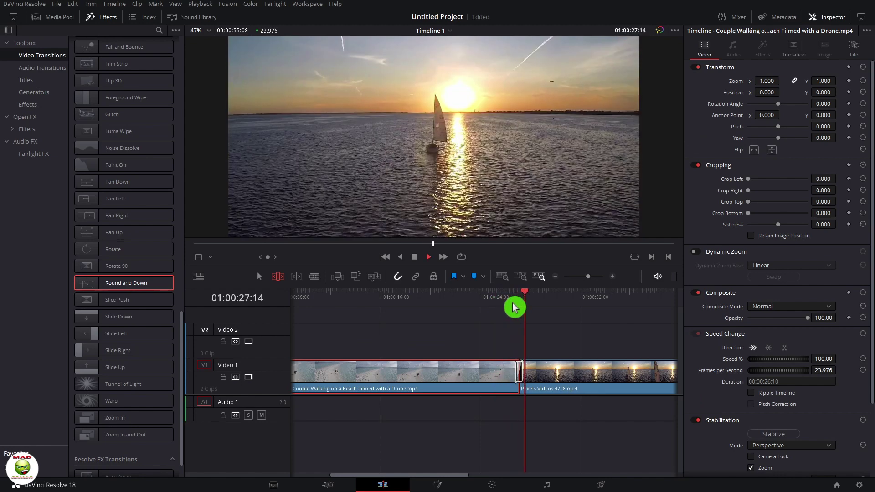
key("space")
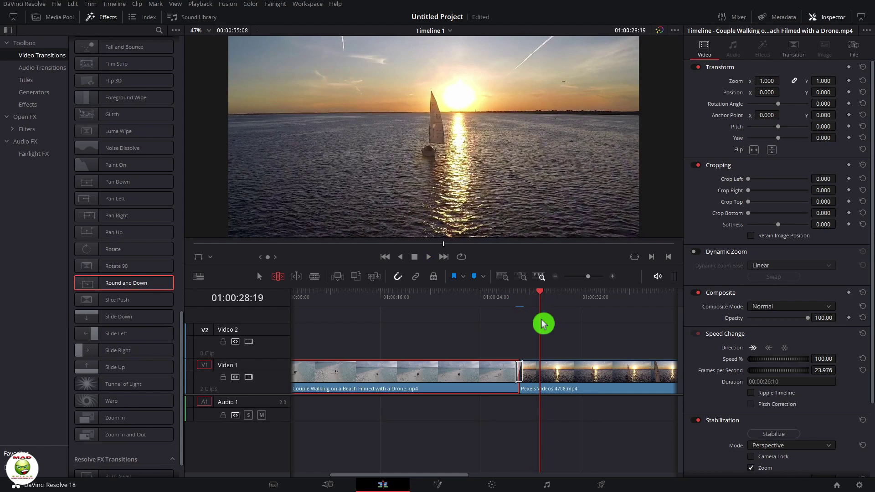
left_click(589, 302)
left_click_drag(590, 302, 592, 302)
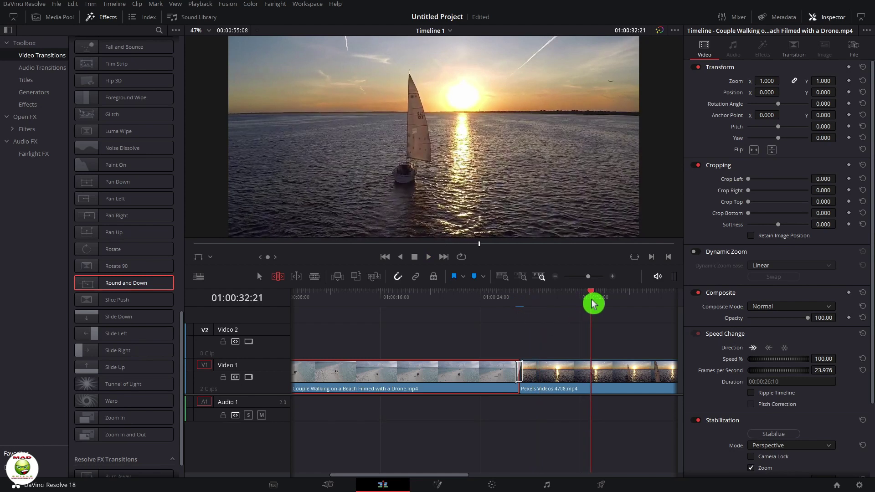
left_click(554, 320)
- Undo the Round and Down transition and trim, then ripple-trim the beach and sunset clips at their shared cut
left_click_drag(519, 374, 507, 375)
left_click(507, 375)
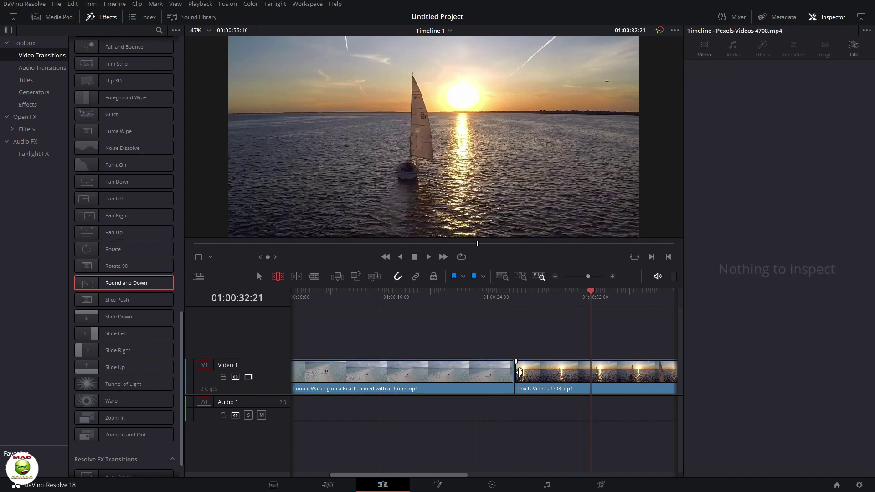
left_click_drag(518, 374, 515, 375)
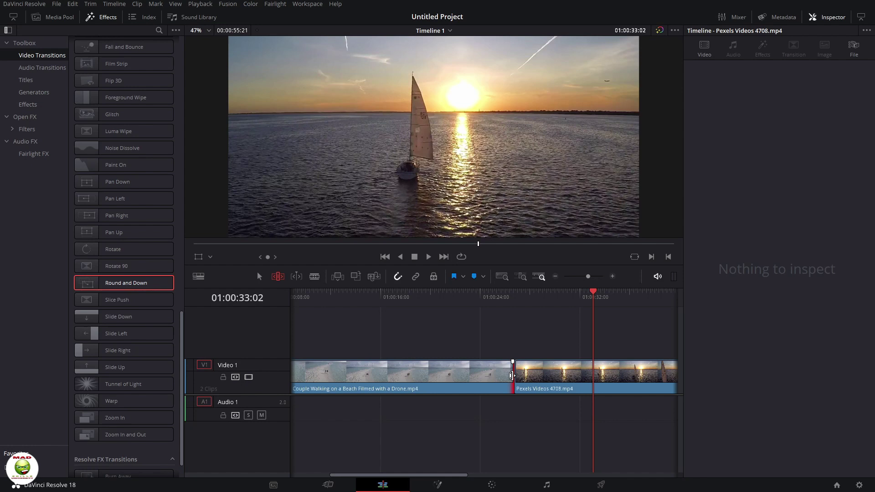
left_click_drag(512, 375, 506, 375)
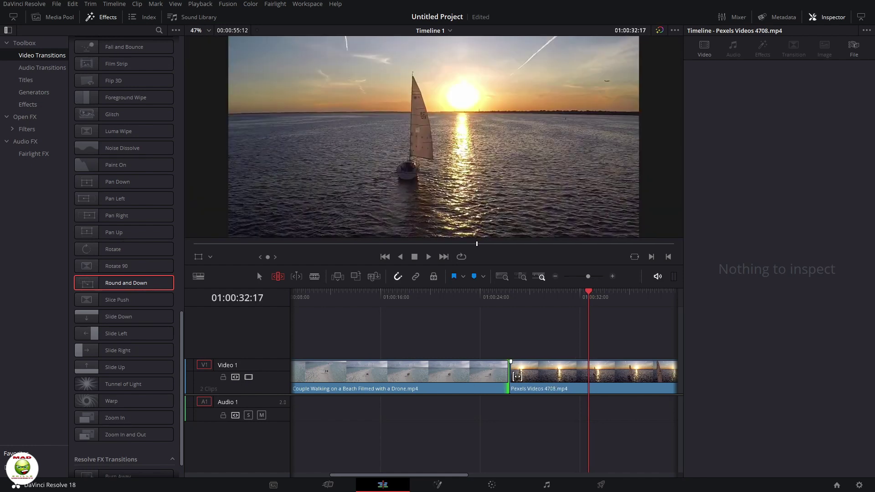
key("ctrl+s")
- Add the Pan Up transition at the cut between the beach and sunset clips, save the project and play the transition back
left_click_drag(157, 235, 523, 377)
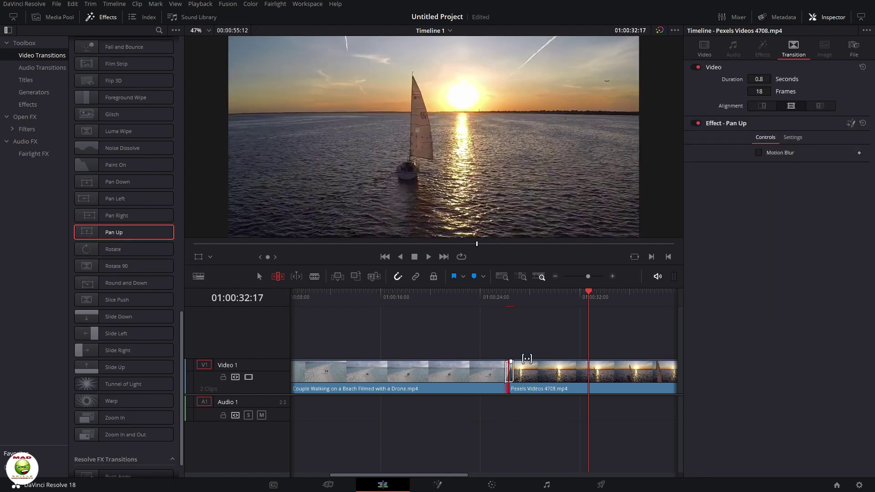
key("ctrl+s")
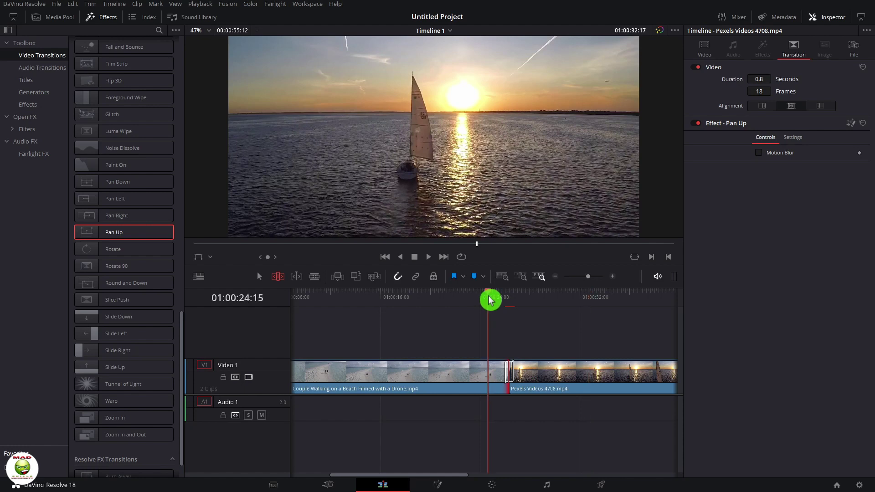
left_click(489, 299)
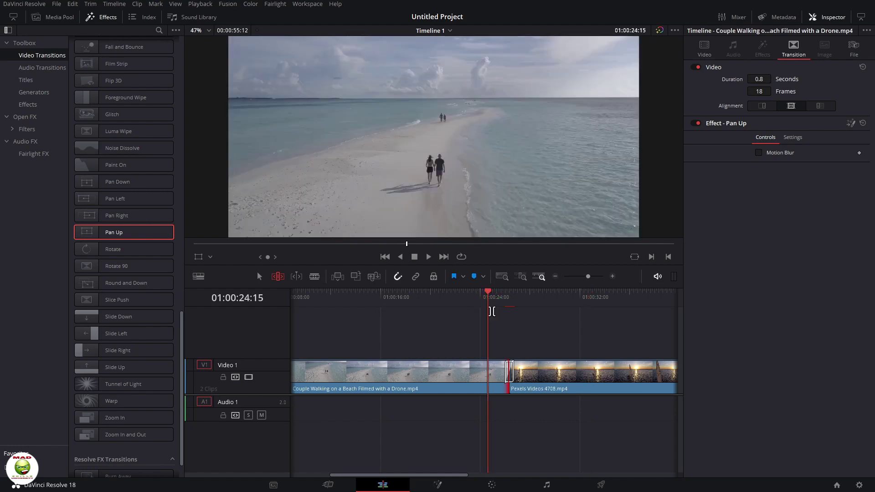
left_click(519, 311)
key("space")
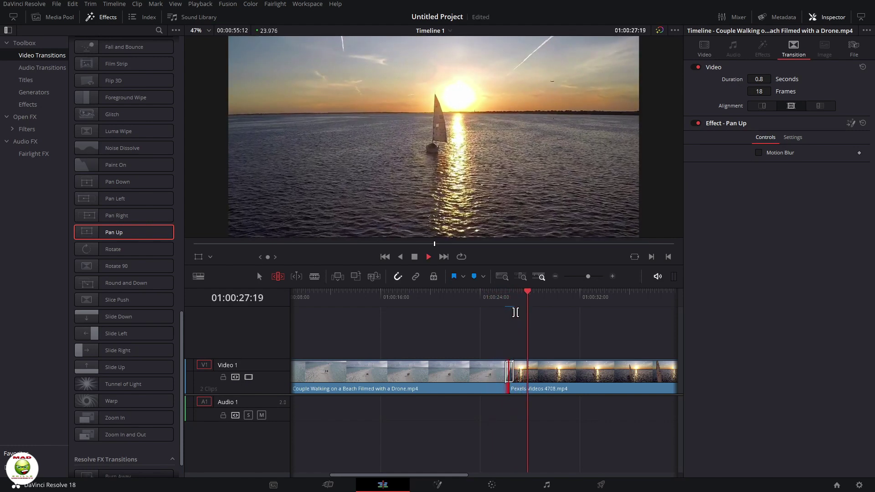
key("space")
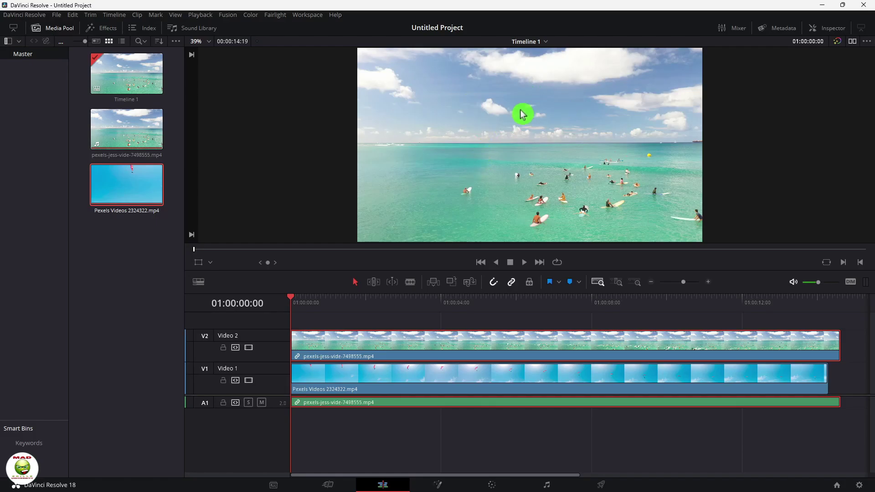
- Disable the Video 2 track to view the sky clip beneath the surfers clip, and enable it again
left_click(248, 348)
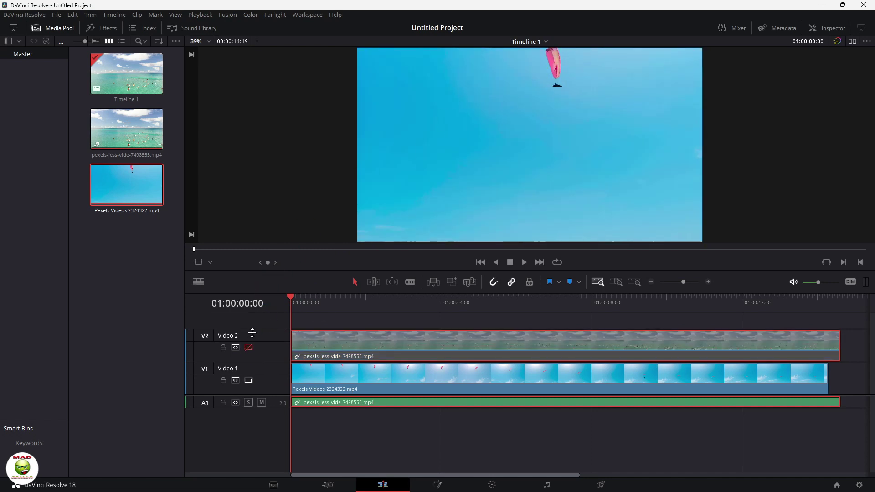
left_click(250, 348)
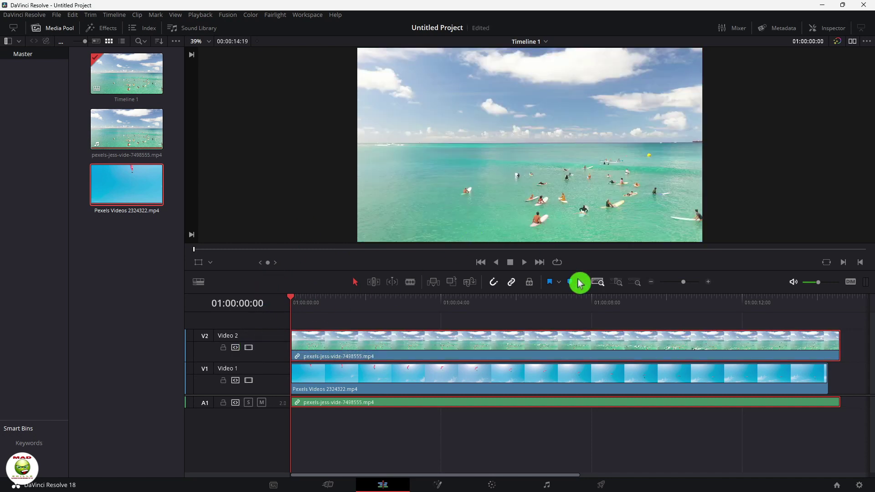
- Turn off linked selection, delete the surfers clip's audio from Audio 1 and save the project
left_click(511, 346)
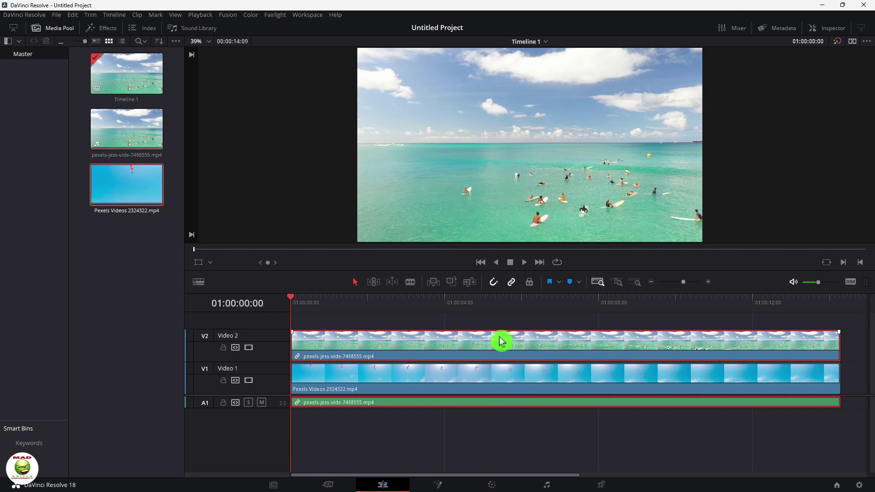
left_click(512, 282)
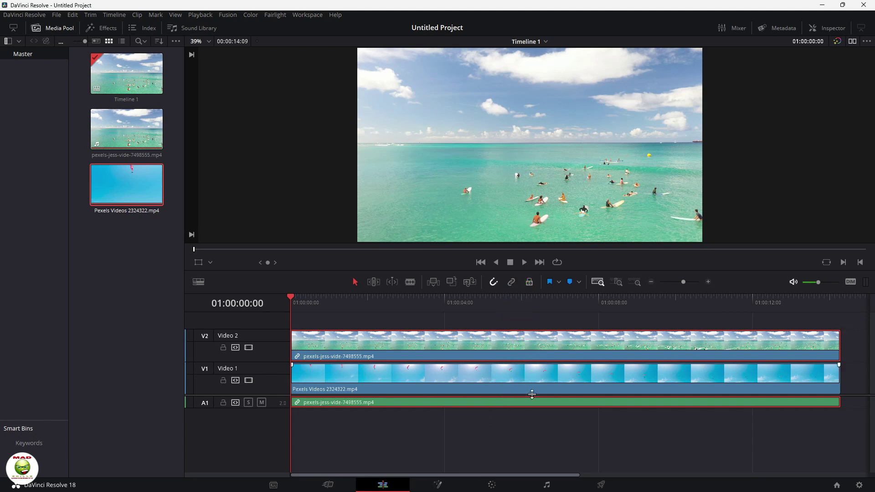
left_click_drag(521, 402, 742, 382)
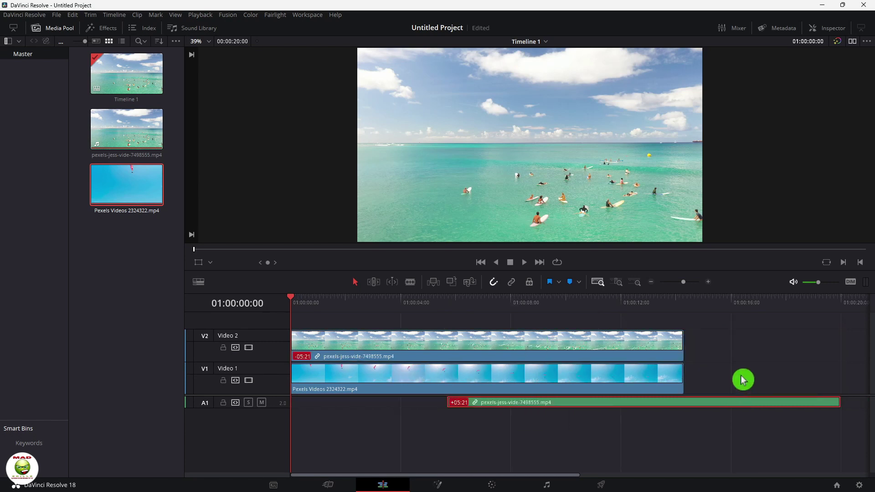
key("Delete")
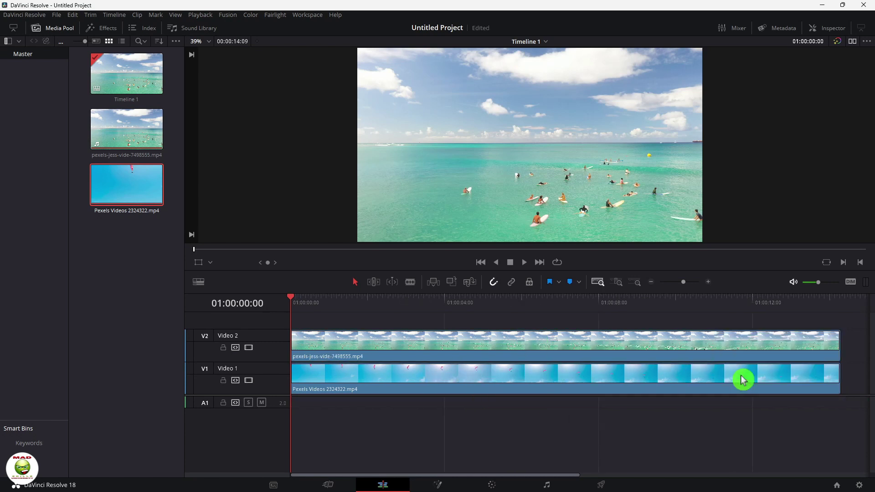
key("ctrl+s")
- Search the Open FX filters for "3d" and apply the 3D Keyer to the surfers clip on Video 2
left_click(574, 384)
left_click(509, 350)
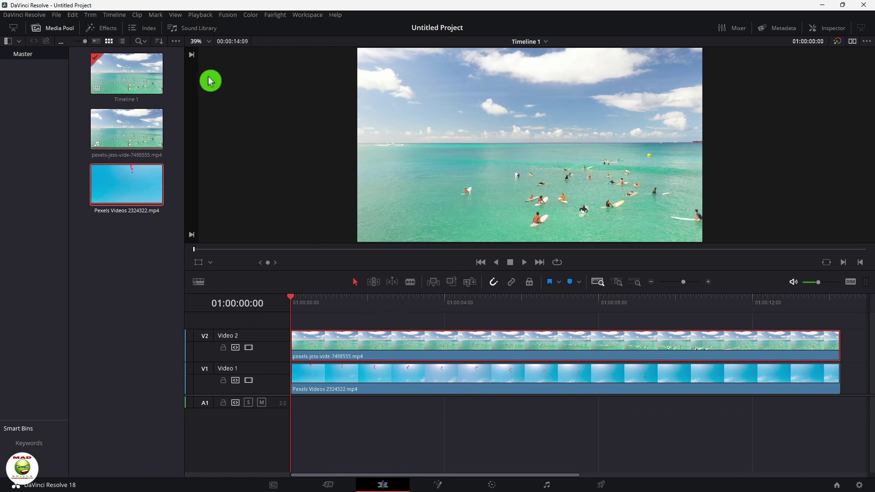
left_click(108, 30)
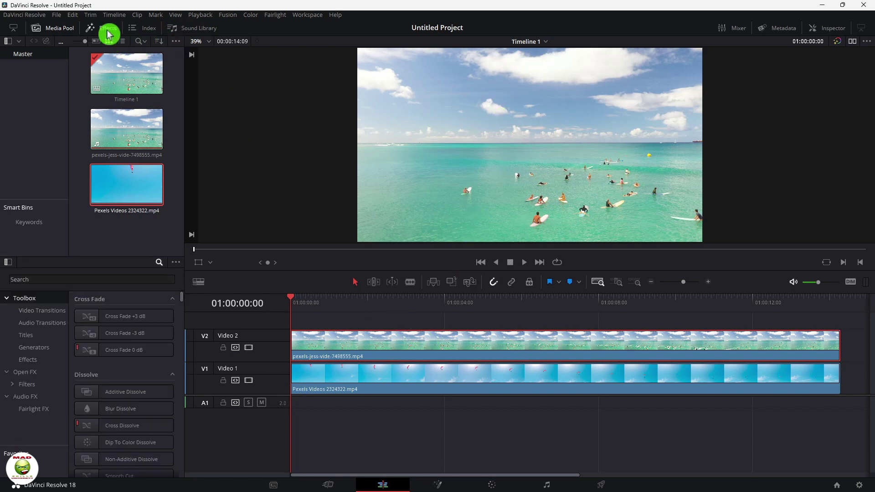
left_click(77, 279)
type("3d")
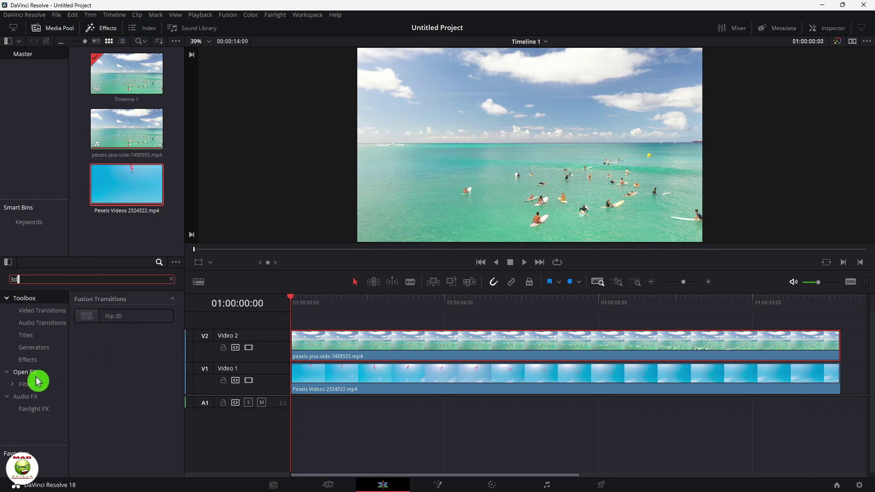
left_click(27, 388)
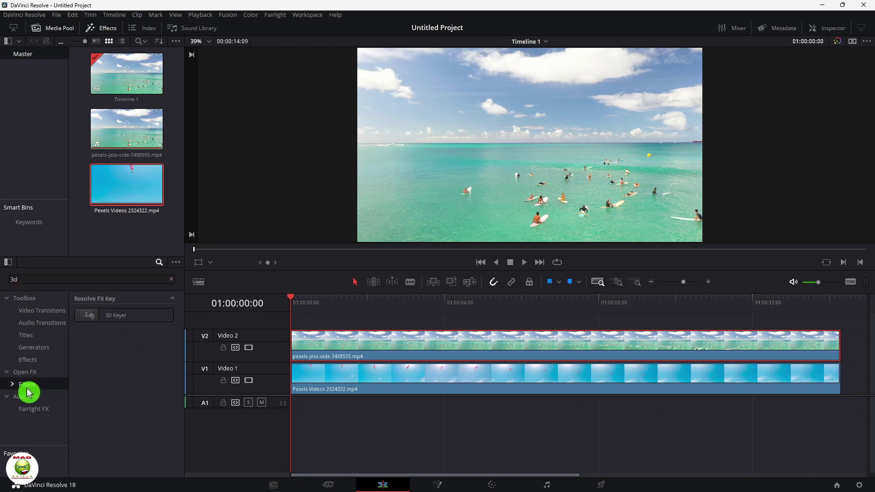
left_click(122, 317)
left_click_drag(134, 318, 450, 346)
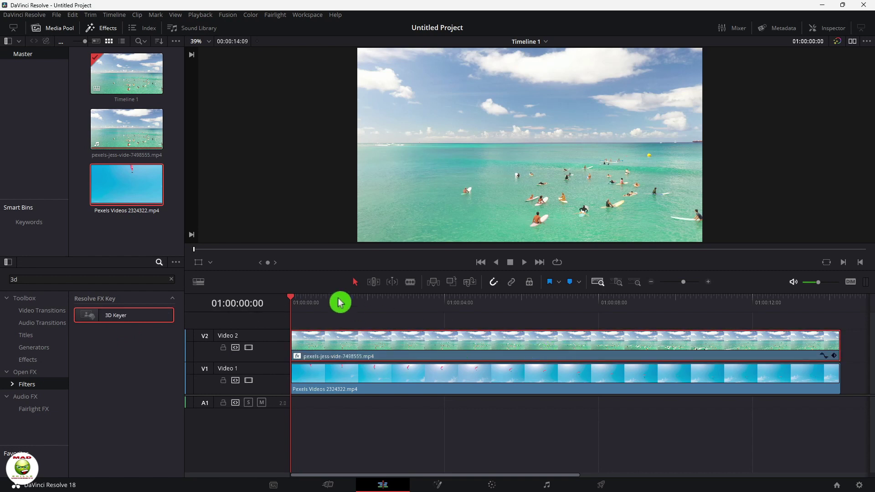
- Turn on the Open FX overlay and draw a 3D Keyer stroke across the sky to key it out
left_click(210, 264)
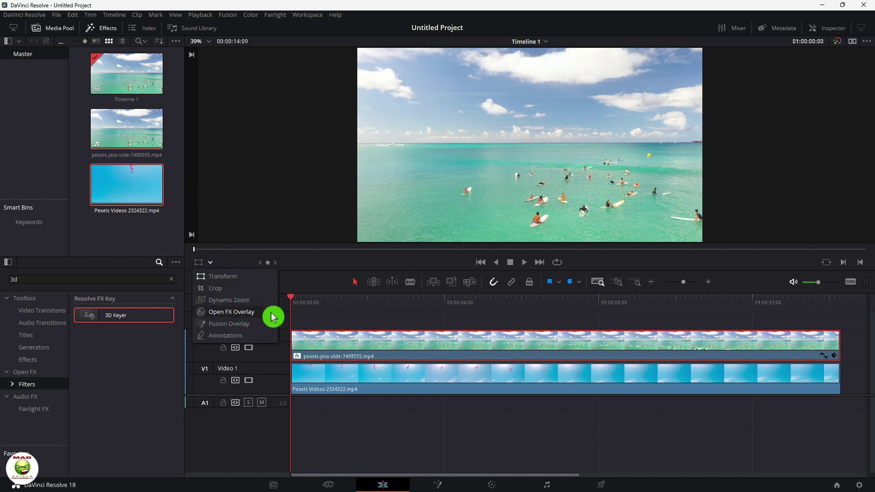
left_click(232, 312)
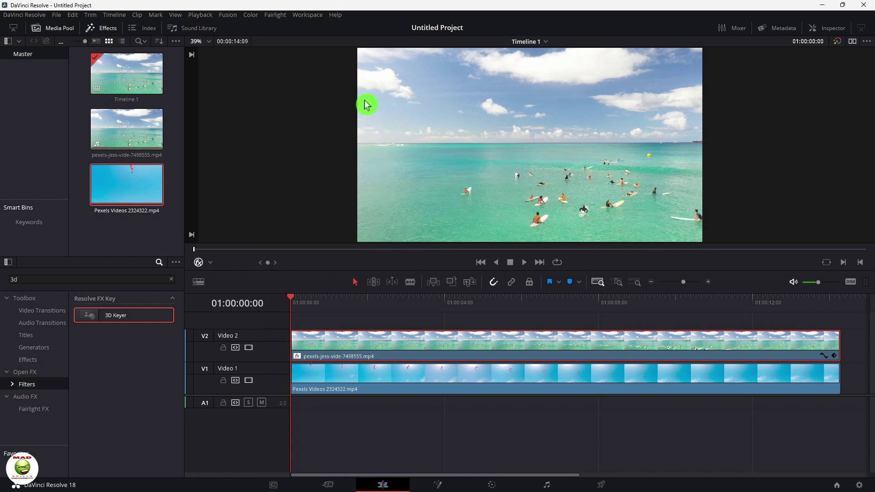
mouse_move(364, 100)
left_mouse_down()
mouse_move(676, 100)
mouse_move(687, 65)
mouse_move(549, 57)
mouse_move(440, 77)
mouse_move(381, 74)
mouse_move(629, 121)
mouse_move(661, 121)
left_mouse_up()
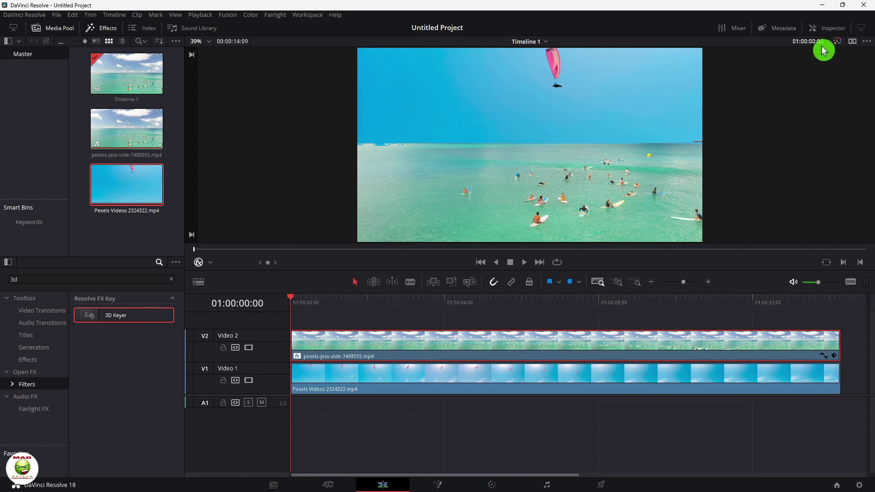
- Show the 3D Keyer's settings for the surfers clip and expand its Key Adjustments, Usage Options and Matte Finesse sections
left_click(831, 31)
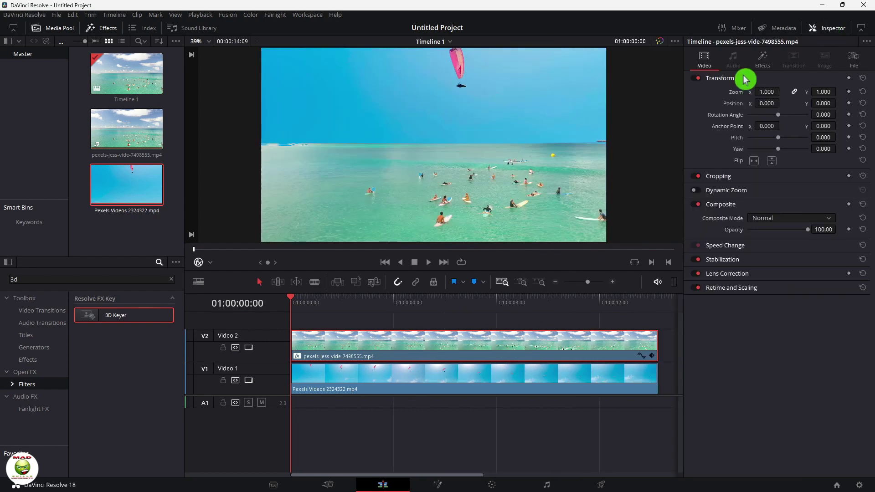
left_click(762, 60)
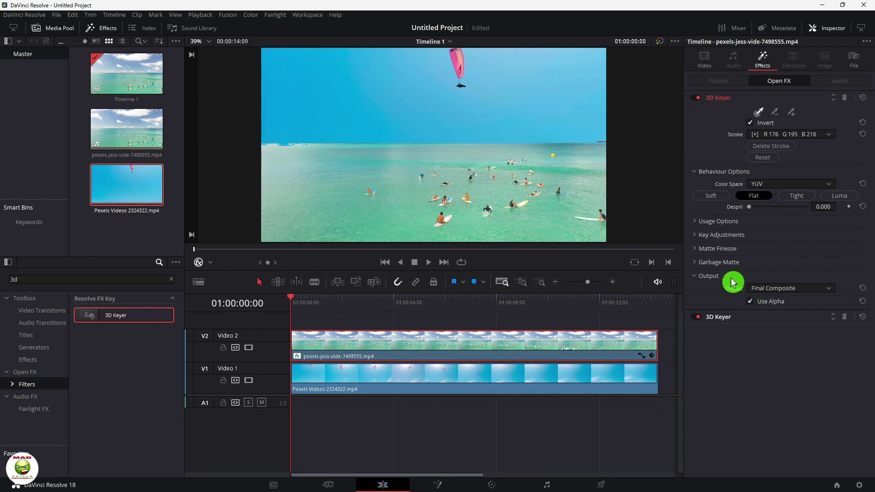
left_click(718, 235)
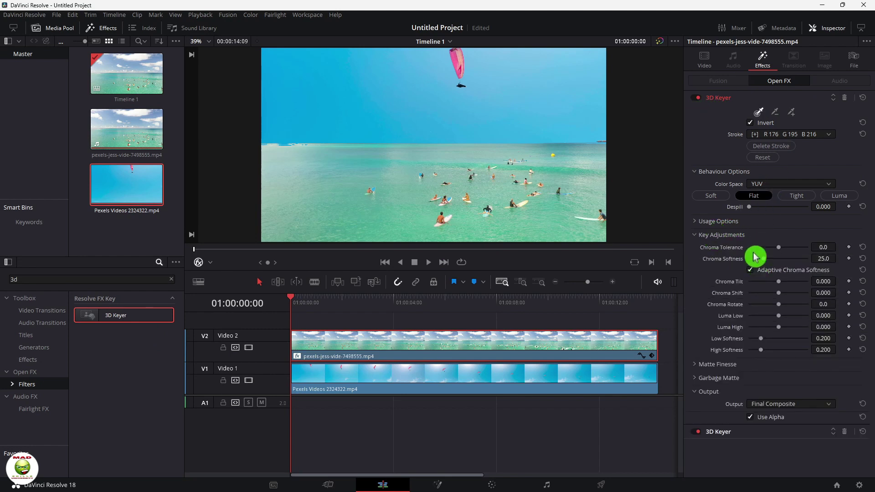
left_click(738, 222)
scroll(760, 254, "down", 1)
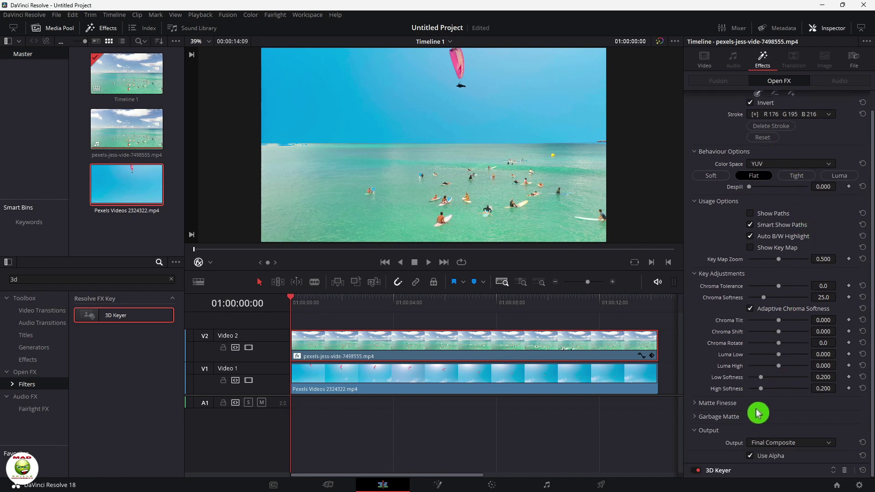
left_click(758, 406)
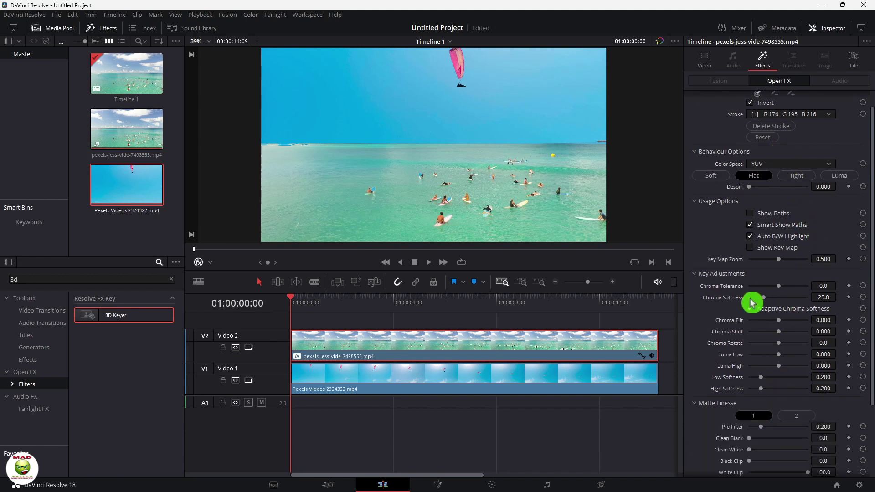
- Play the keyed composite in full screen and return to the Edit page at 01:00:11:00
key("alt+f")
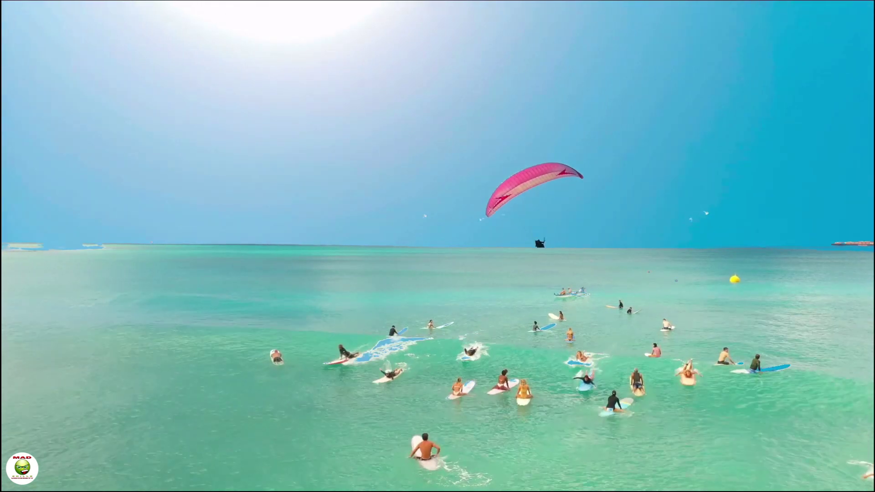
mouse_move(6, 203)
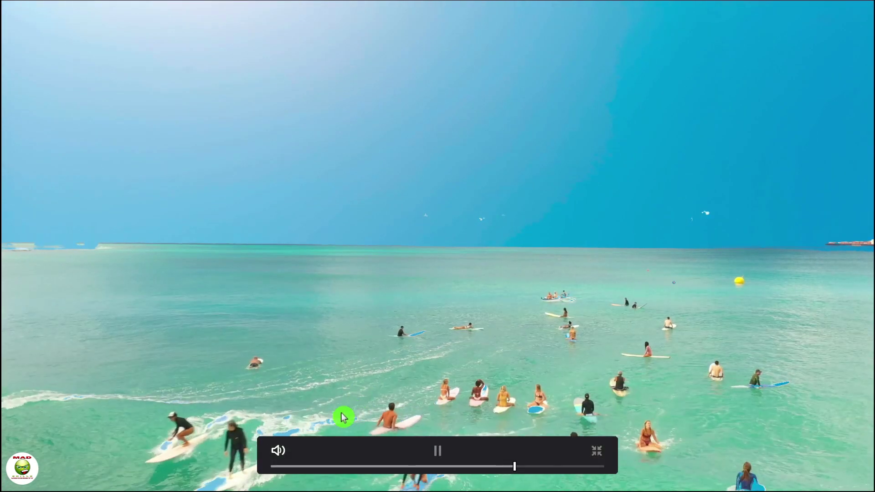
key("space")
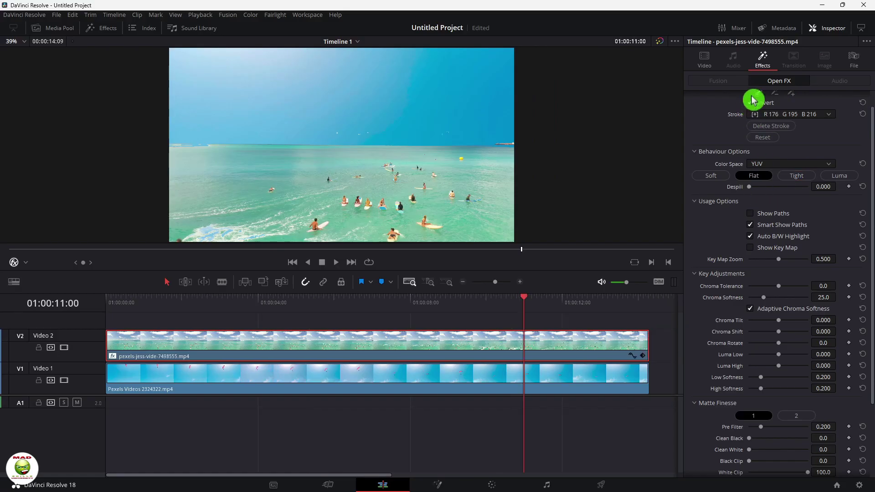
- Set the 3D Keyer's Luma High to -0.011, review the remaining keyer settings and save the project
scroll(761, 167, "up", 1)
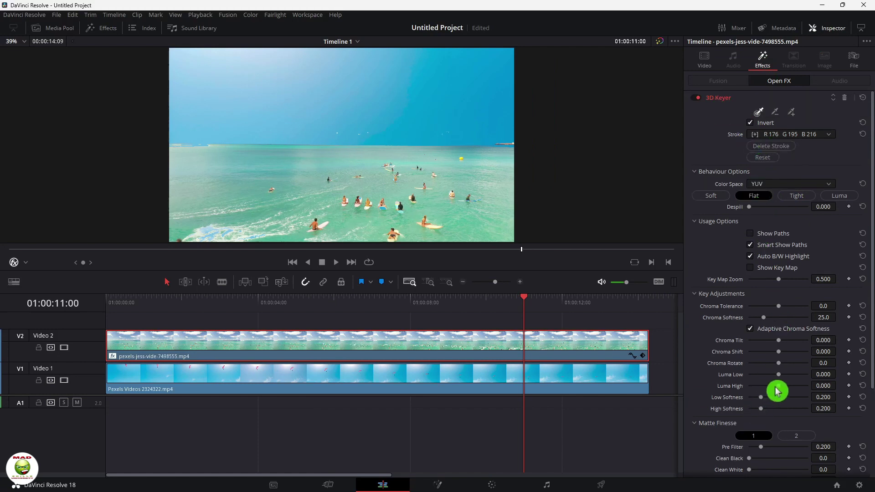
left_click_drag(782, 390, 766, 389)
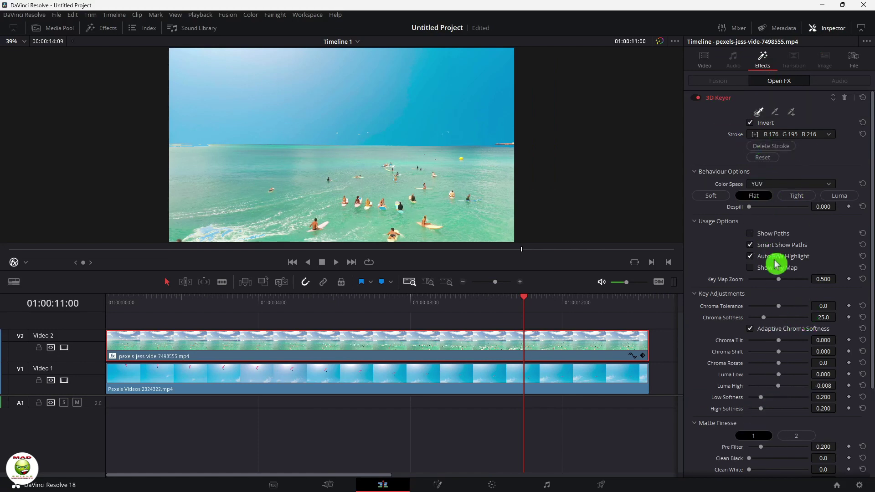
left_click(751, 328)
scroll(770, 363, "down", 5)
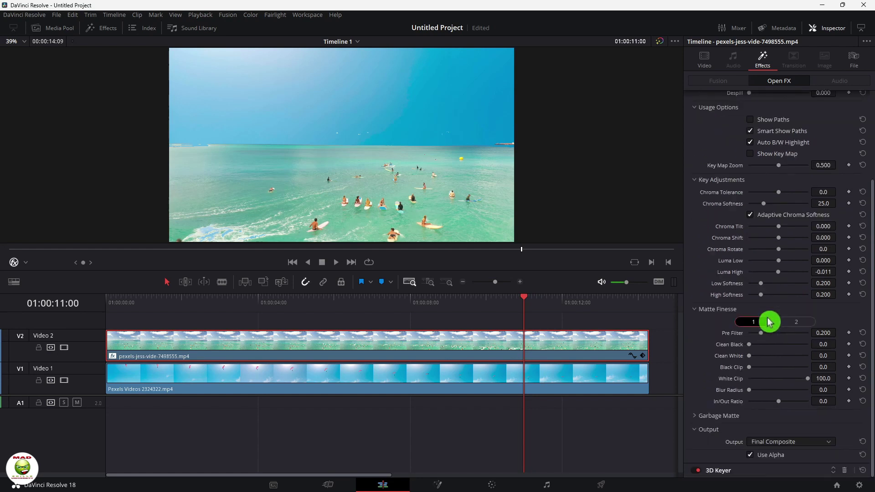
scroll(752, 123, "up", 5)
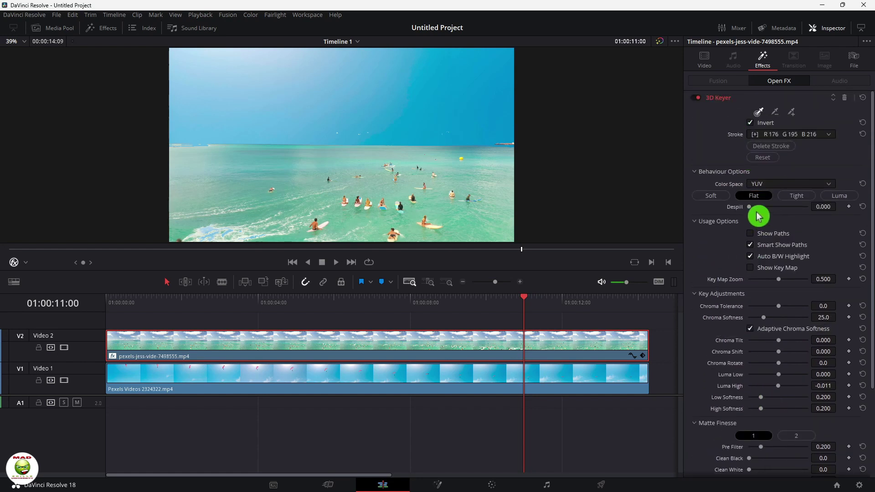
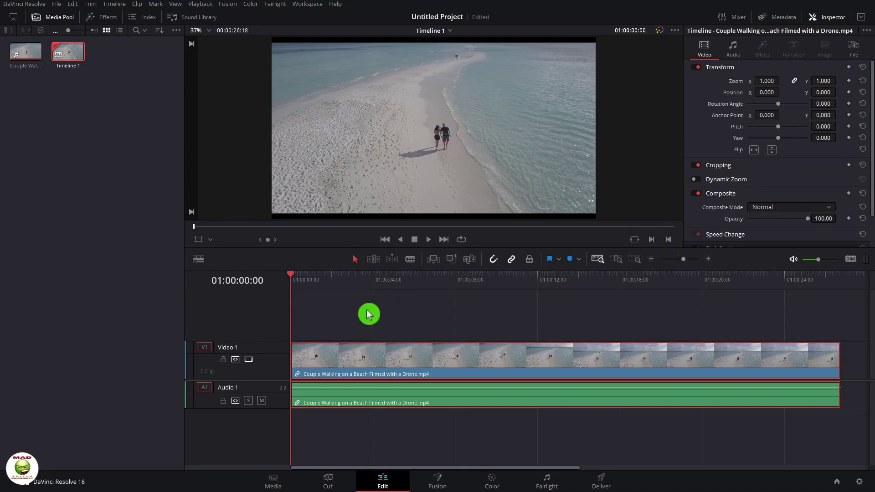
- Apply a 2.35 output blanking to the timeline with the drone clip
left_click(114, 4)
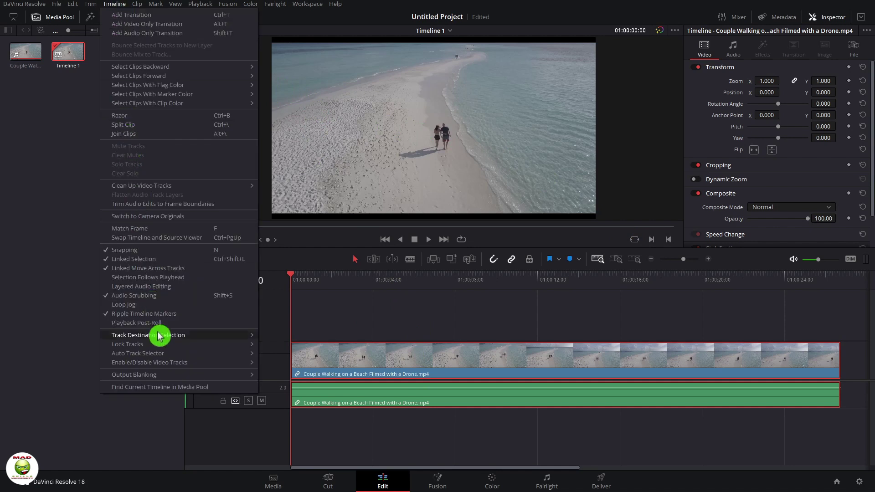
mouse_move(167, 379)
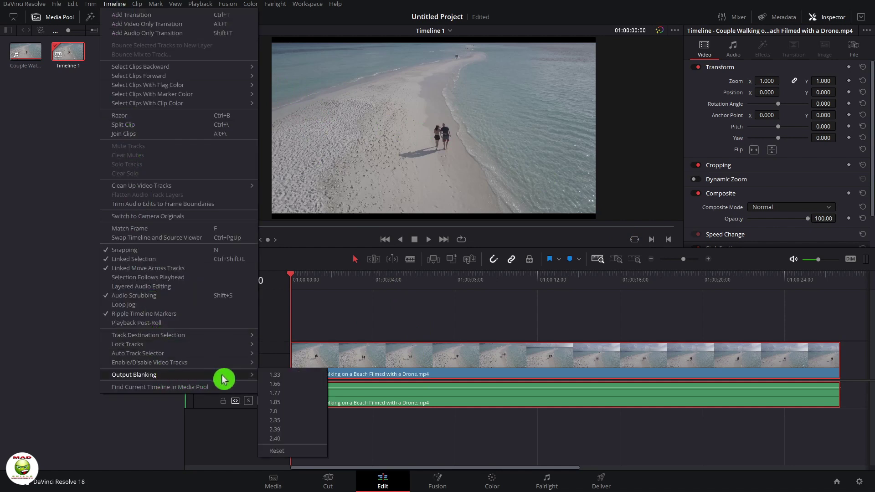
left_click(290, 421)
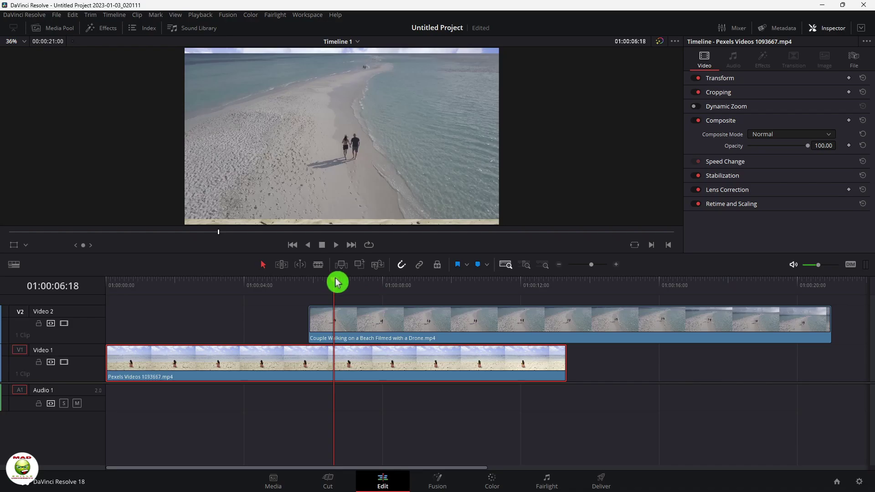
- Enable the Transform overlay for the couple clip on Video 2 and scale it up to fill the frame
mouse_move(337, 283)
left_mouse_down()
mouse_move(385, 284)
mouse_move(280, 289)
mouse_move(348, 290)
left_mouse_up()
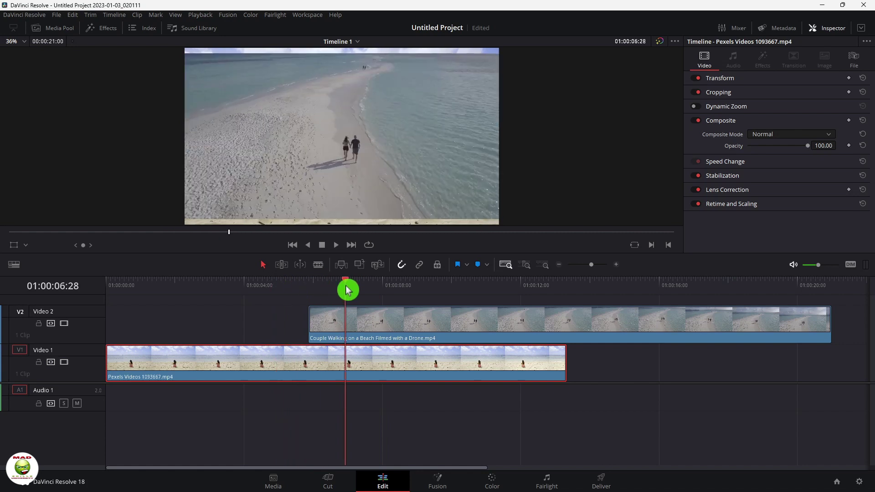
left_click(383, 320)
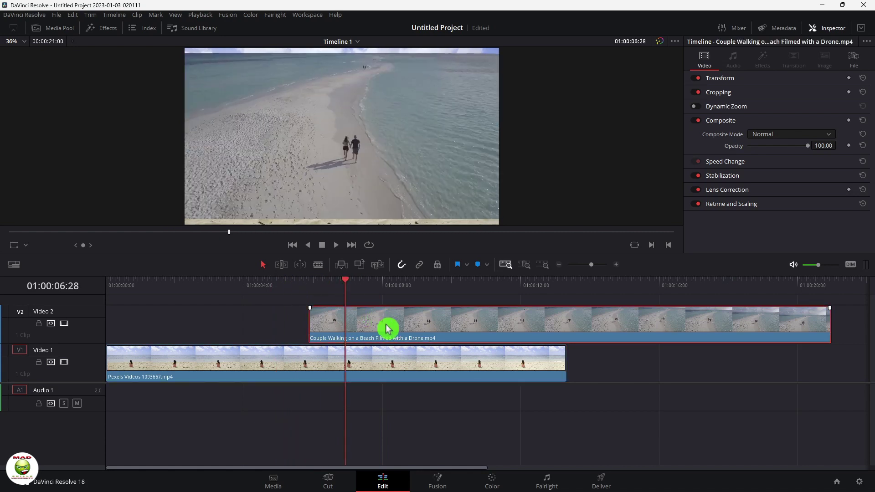
left_click(26, 247)
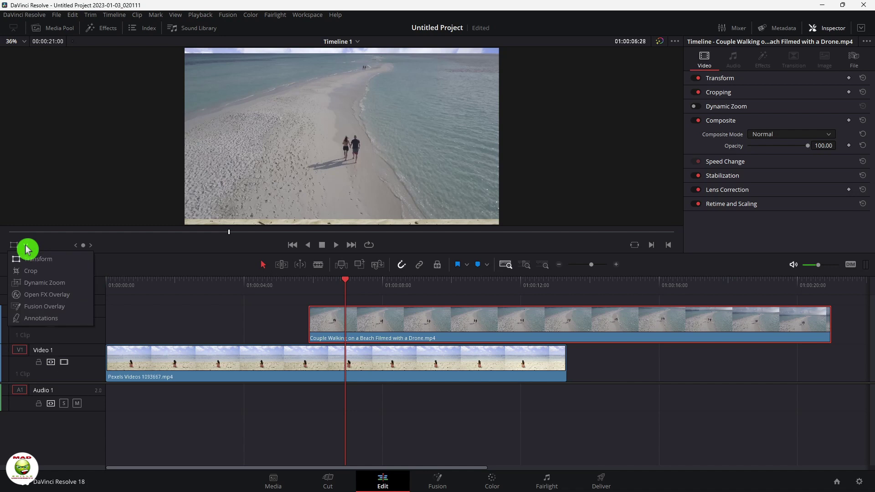
left_click(49, 260)
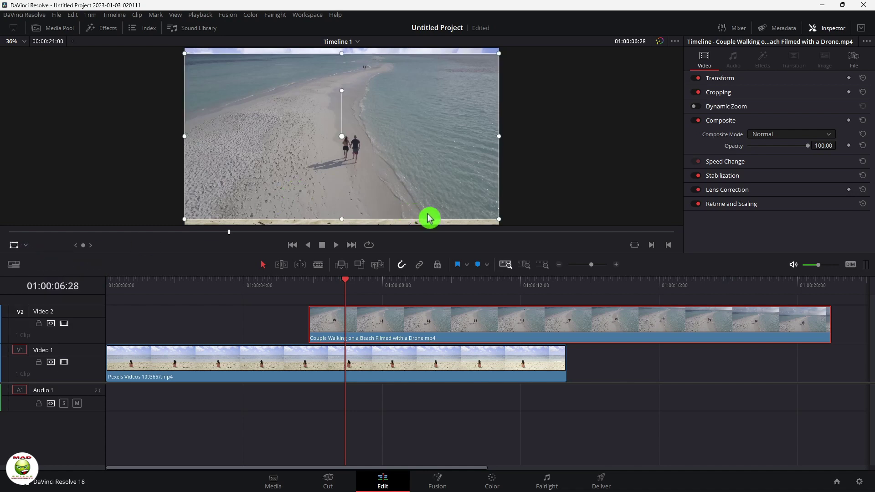
left_click_drag(505, 226, 515, 237)
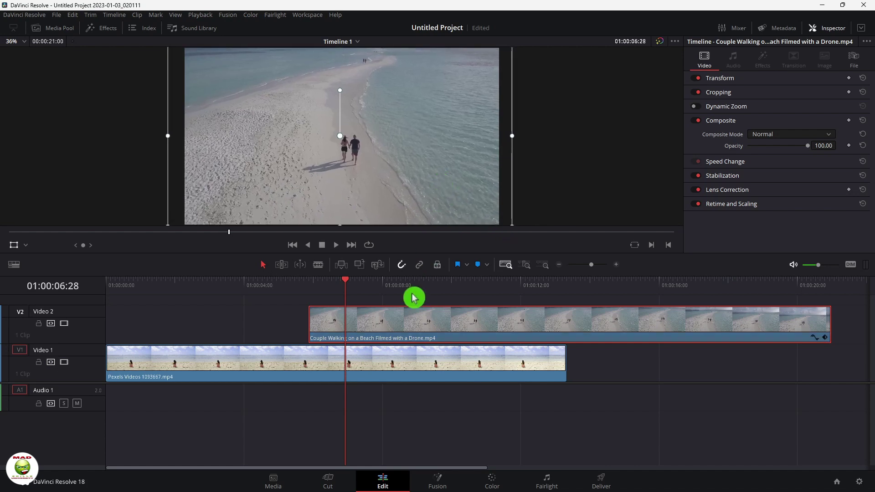
- Set the couple clip's composite mode to Multiply at 01:00:07:24, and try an opacity adjustment on the Video 1 clip
left_click_drag(349, 283, 378, 287)
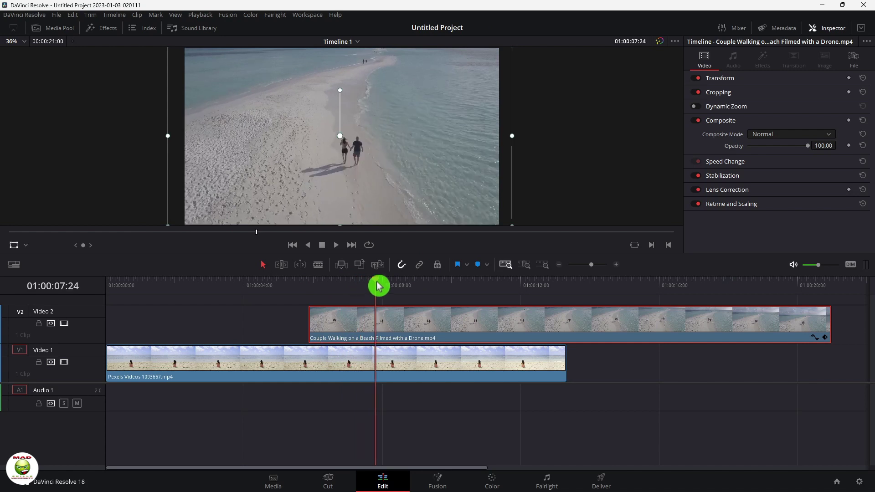
left_click(450, 369)
left_click(449, 331)
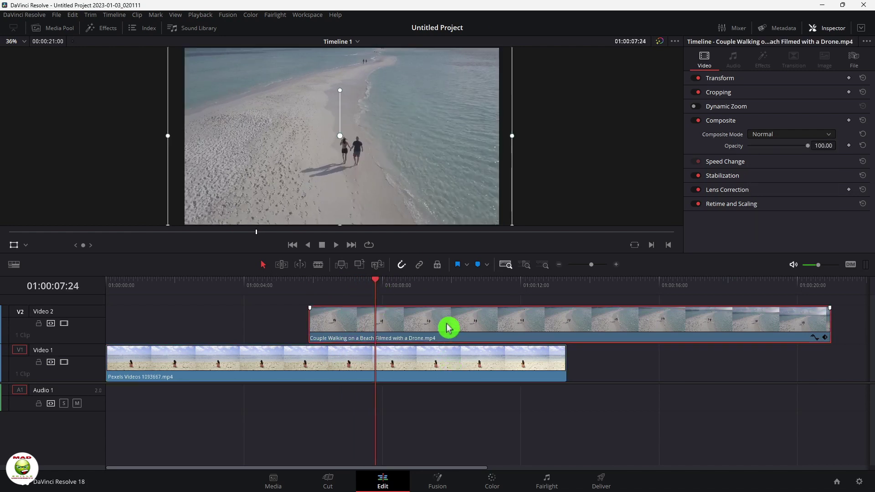
left_click(823, 136)
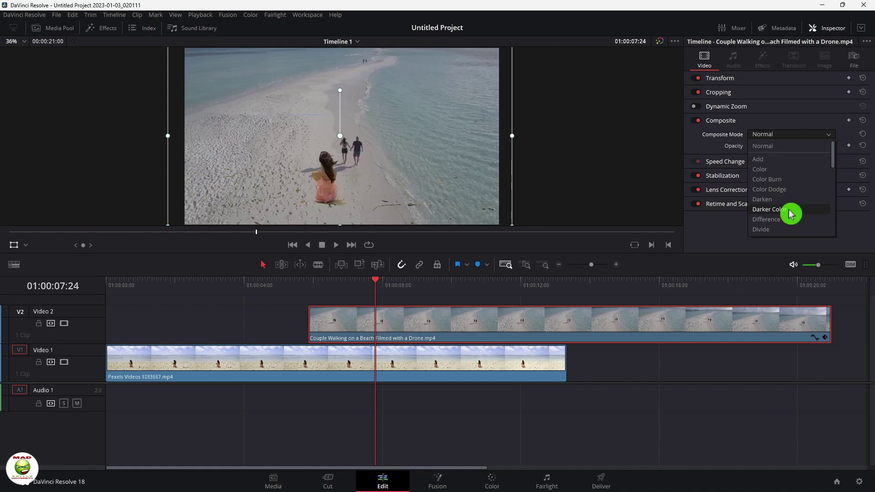
scroll(792, 214, "down", 2)
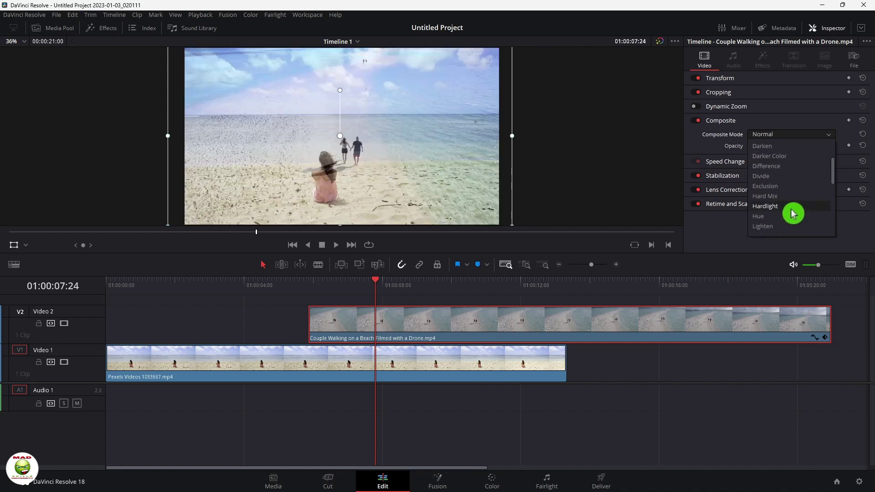
scroll(794, 208, "down", 2)
scroll(795, 208, "down", 2)
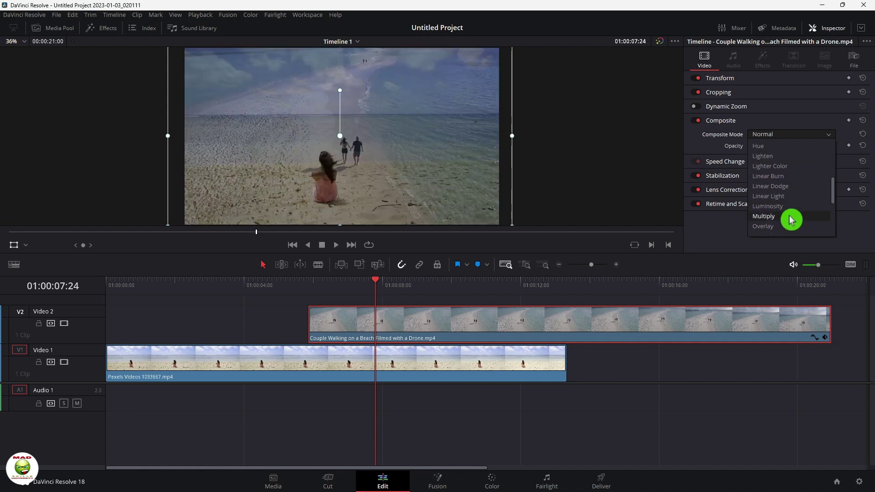
key("Escape")
left_click(461, 380)
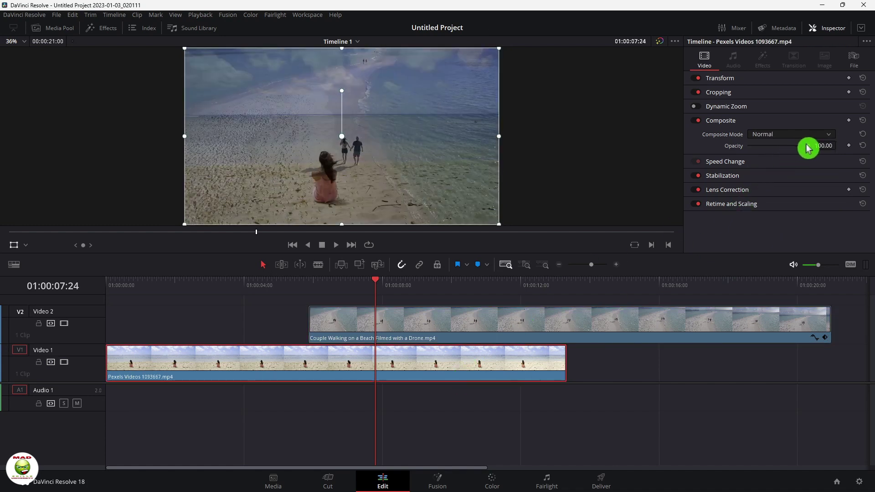
mouse_move(810, 149)
left_mouse_down()
mouse_move(772, 147)
mouse_move(806, 150)
left_mouse_up()
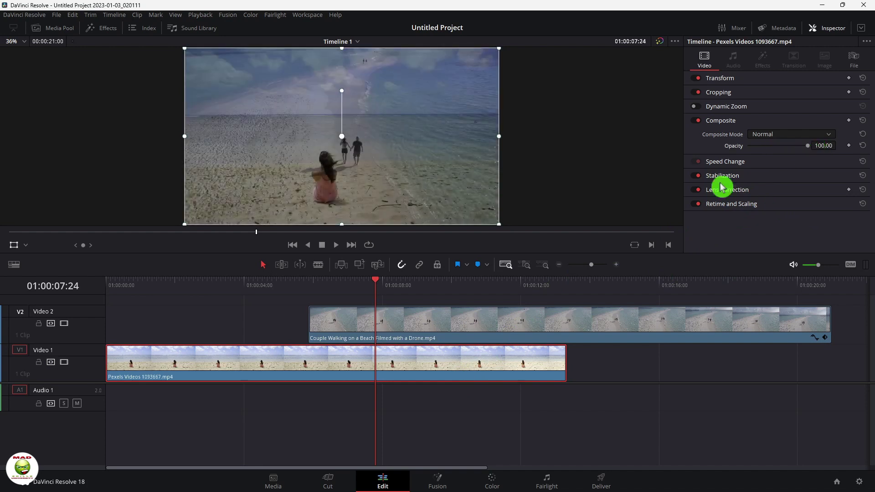
- Split the clips on Video 2 and Video 1 with the blade at 01:00:08:29
left_click_drag(378, 283, 416, 280)
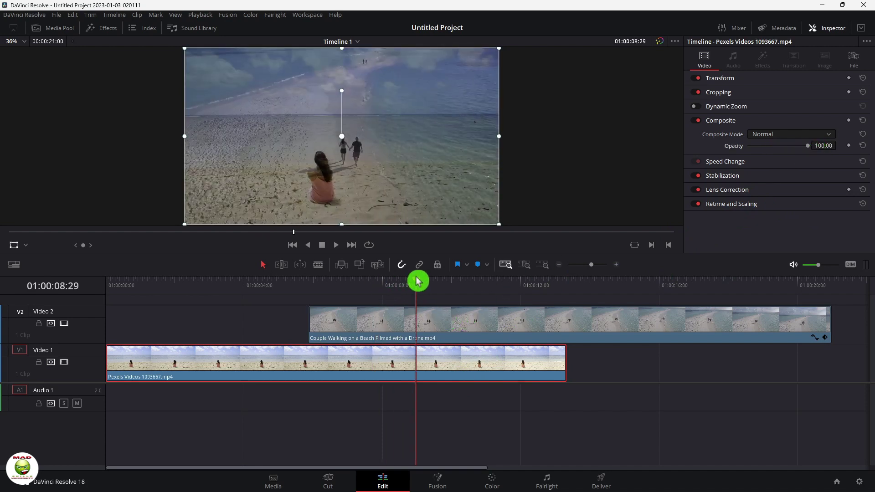
left_click(320, 268)
left_click(418, 318)
mouse_move(418, 318)
left_mouse_down()
mouse_move(378, 323)
mouse_move(415, 325)
left_mouse_up()
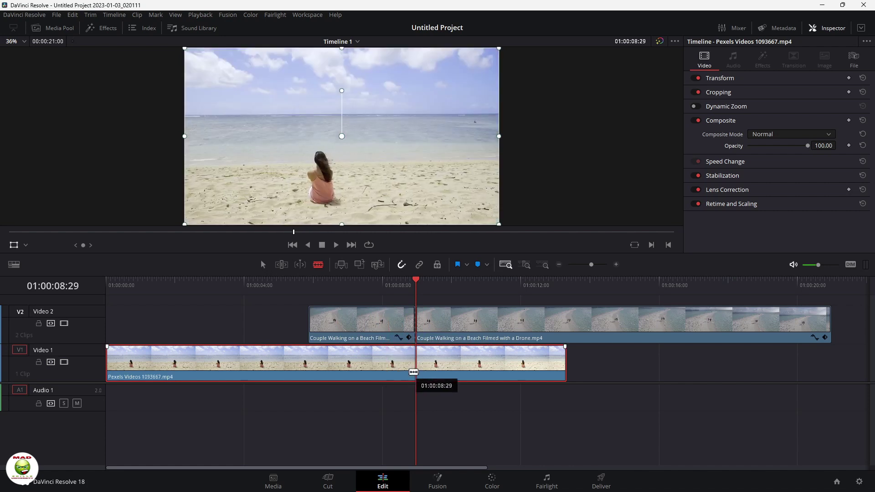
left_click(417, 372)
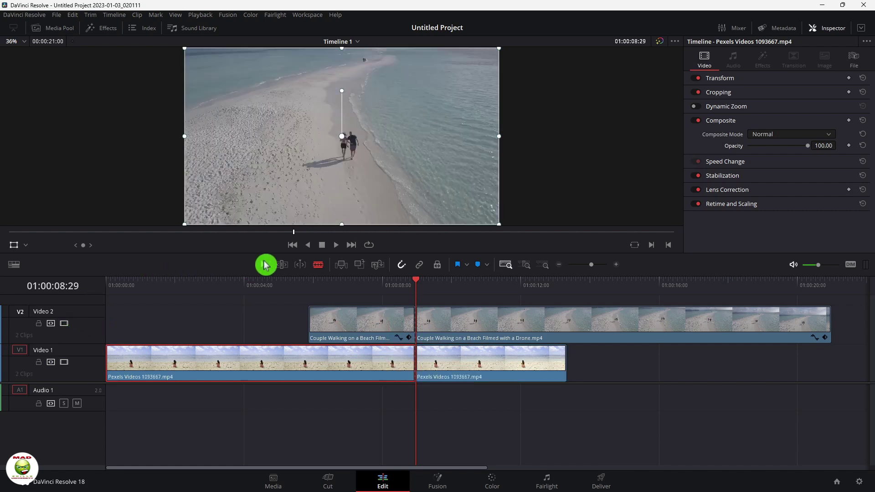
- Delete the part of the Video 1 clip after the cut
left_click(267, 263)
left_click(480, 374)
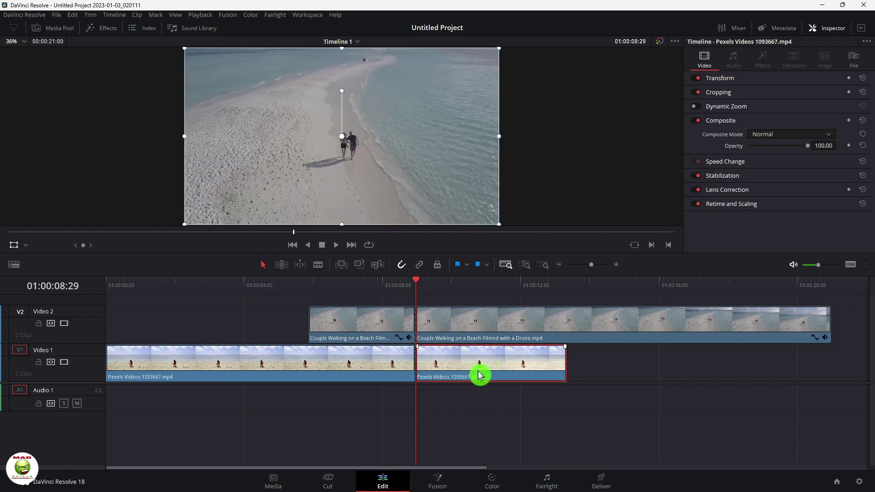
key("Delete")
- Preview other composite modes, such as Lum and Saturation, on the first part of the couple clip at 01:00:07:08
left_click(419, 340)
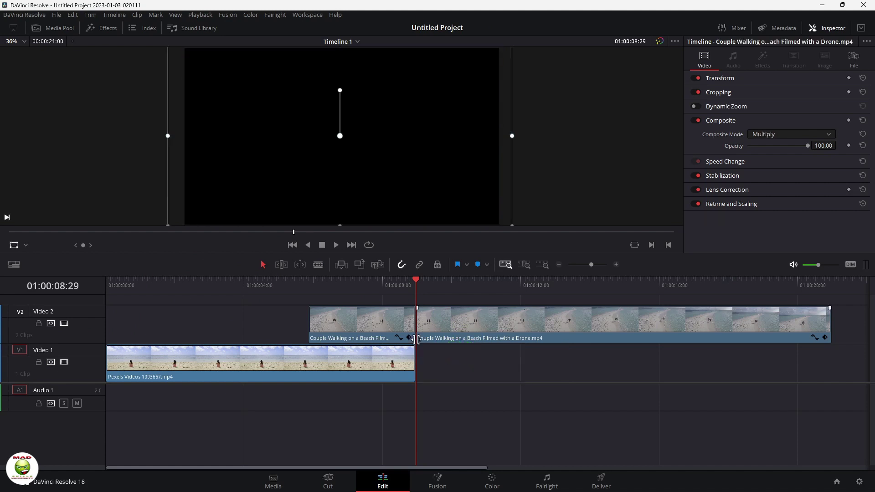
left_click(418, 323)
left_click_drag(327, 287, 357, 291)
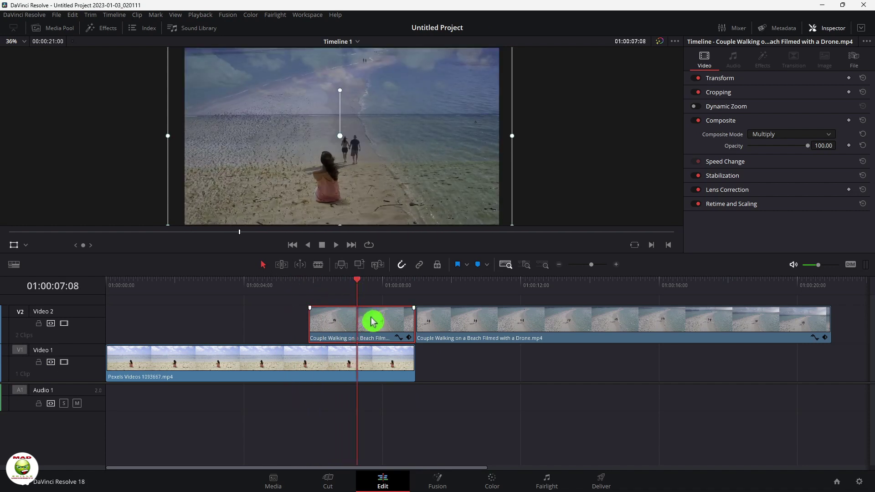
left_click(782, 135)
scroll(785, 214, "down", 3)
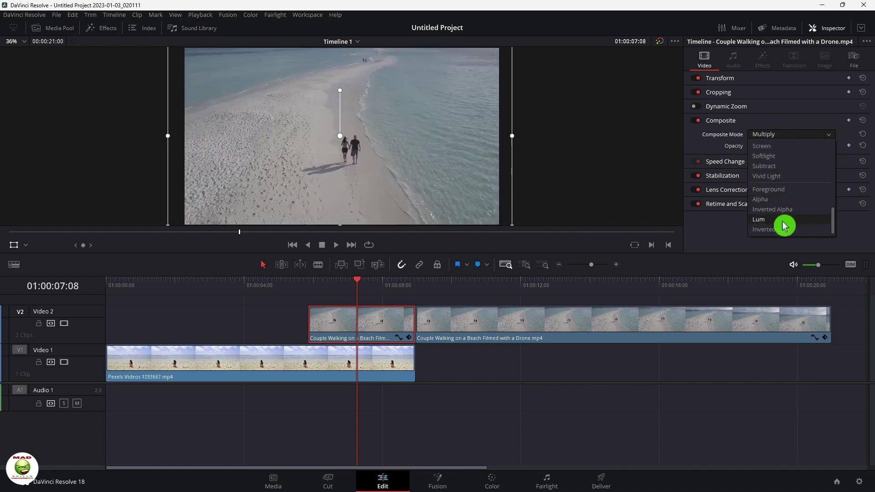
scroll(792, 188, "up", 1)
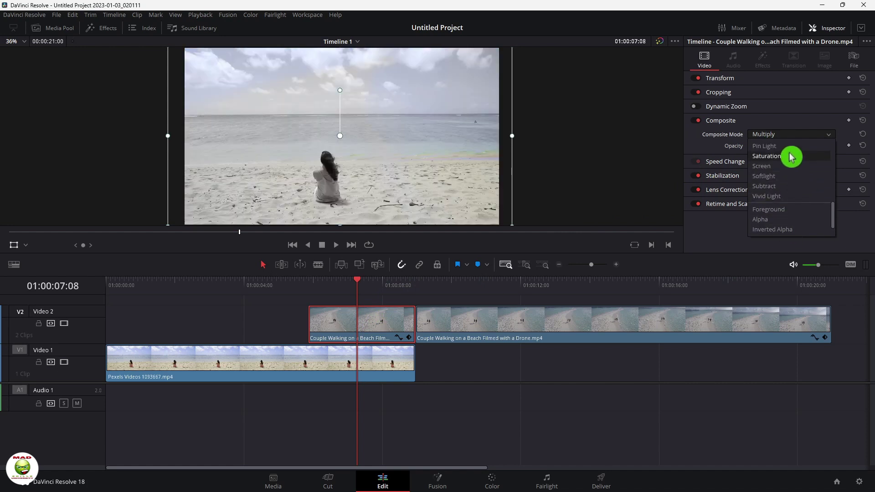
- Preview other composite modes for the selected beach drone clip on Video 2
scroll(793, 150, "up", 5)
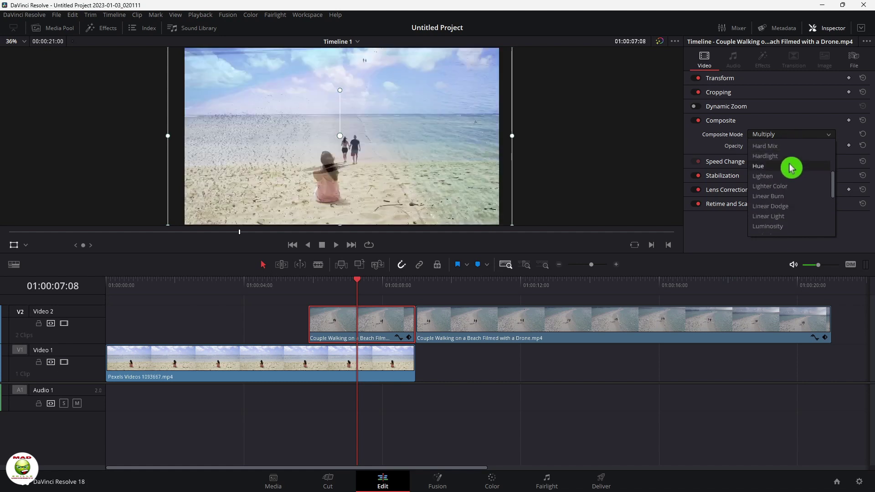
scroll(788, 146, "up", 1)
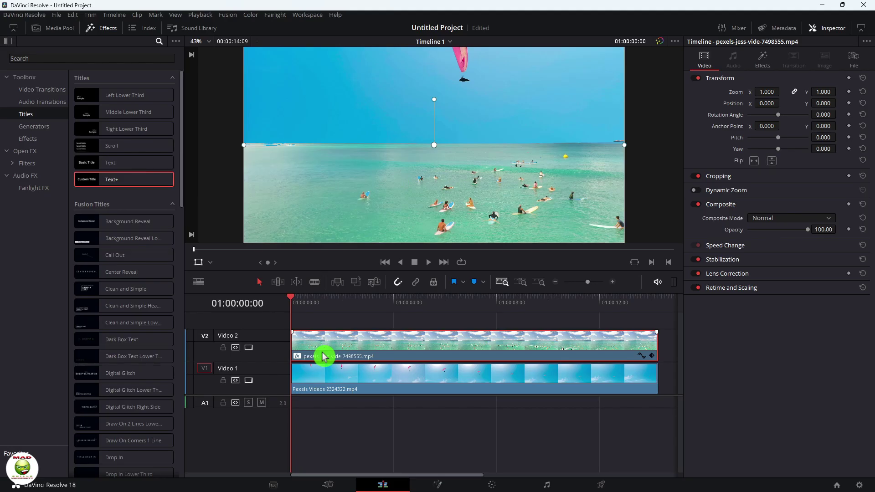
- Switch the viewer overlay to Crop and trim the right edge of the surfers clip slightly inward
left_click(213, 266)
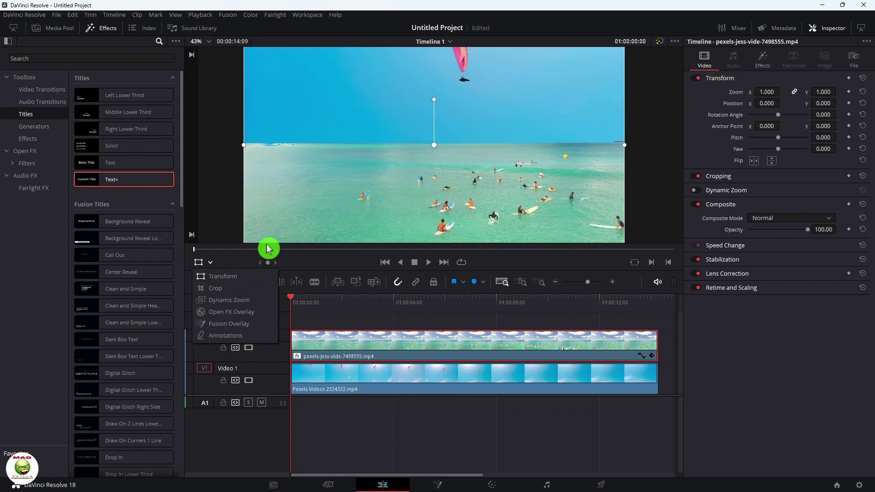
left_click(202, 289)
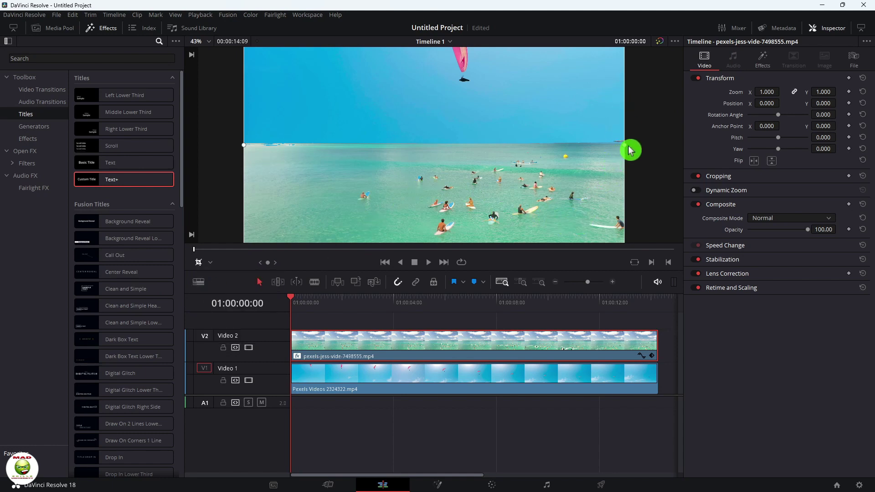
mouse_move(628, 150)
left_mouse_down()
mouse_move(390, 150)
mouse_move(625, 156)
left_mouse_up()
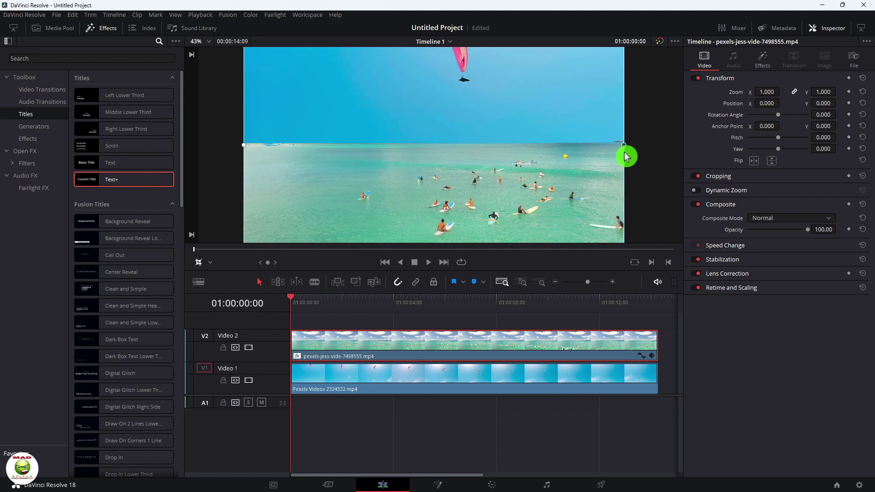
- Enable Dynamic Zoom on the surfers clip, shrink the green start frame around the horizon, reduce the red end frame slightly, and play the zoom
left_click(210, 264)
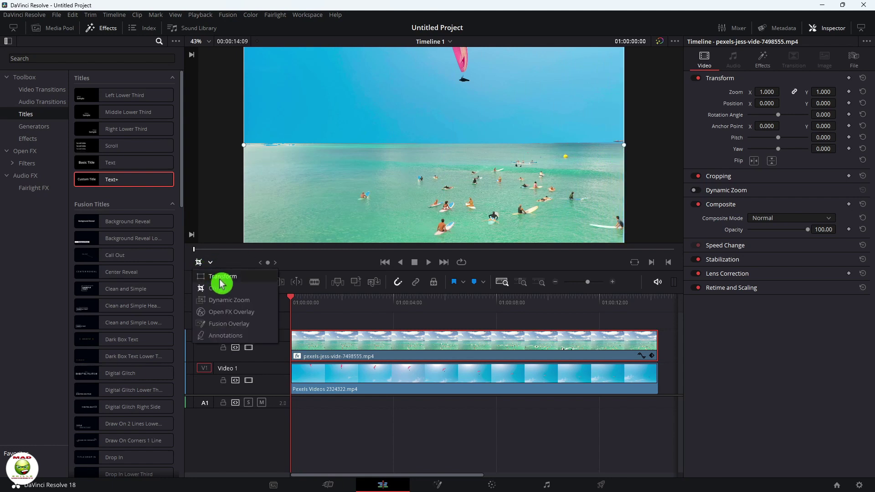
left_click(233, 301)
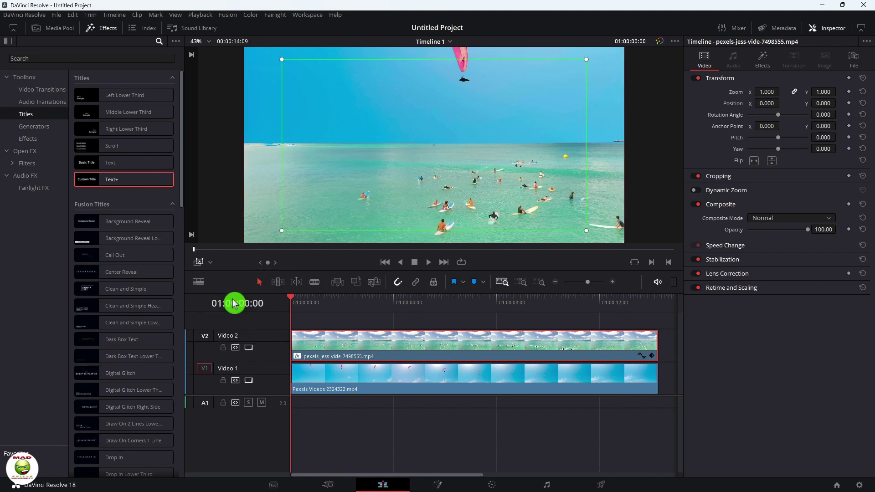
left_click_drag(608, 217, 613, 234)
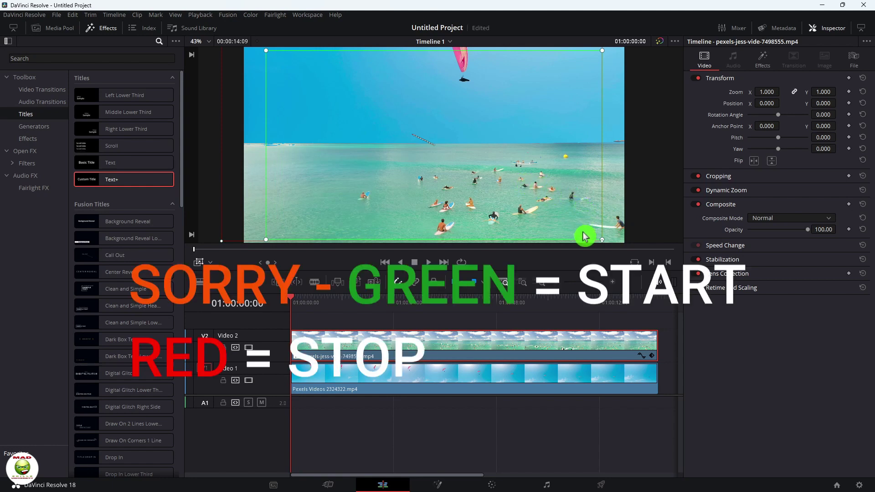
left_click_drag(604, 244, 461, 148)
left_click(301, 281)
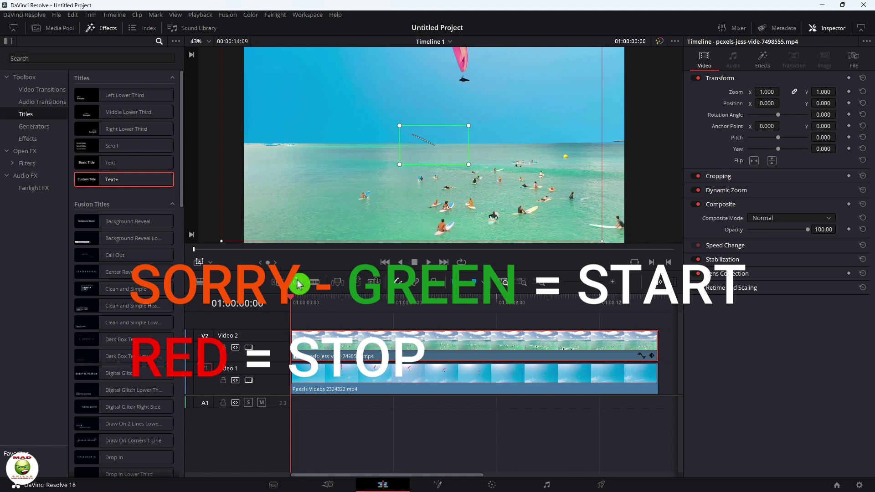
mouse_move(294, 301)
left_mouse_down()
mouse_move(588, 303)
mouse_move(292, 302)
left_mouse_up()
left_click_drag(438, 164, 450, 165)
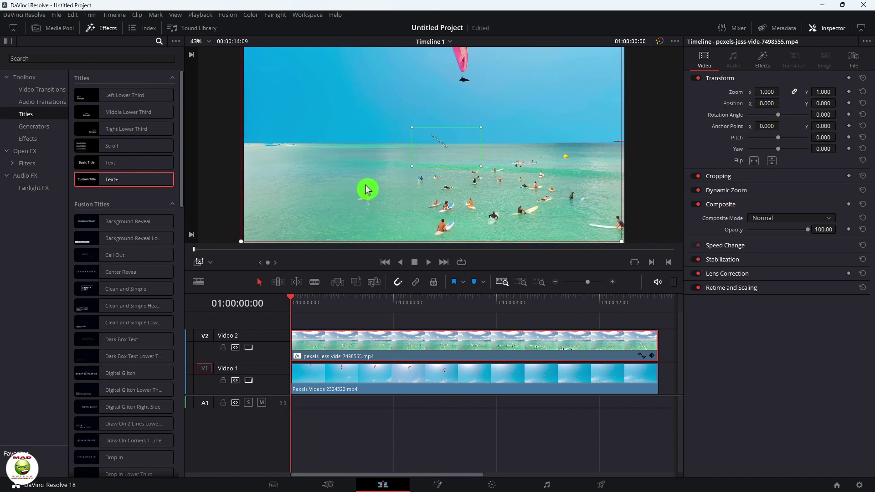
left_click_drag(240, 244, 291, 214)
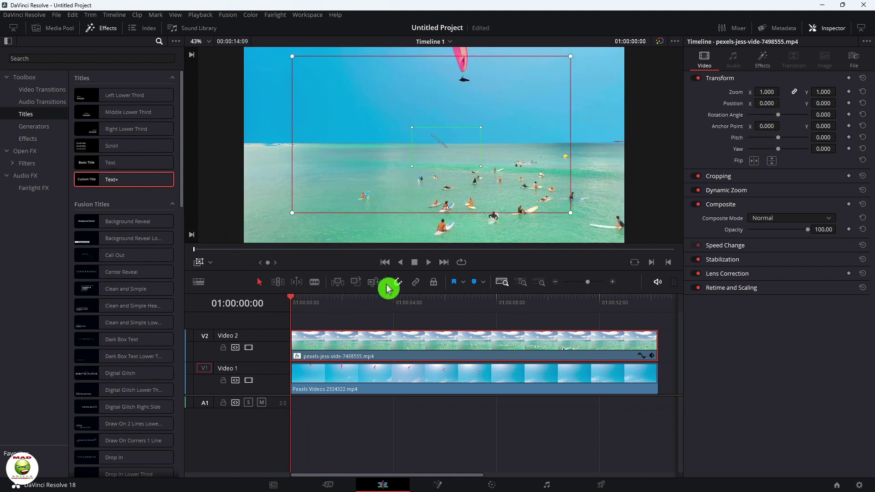
left_click(423, 269)
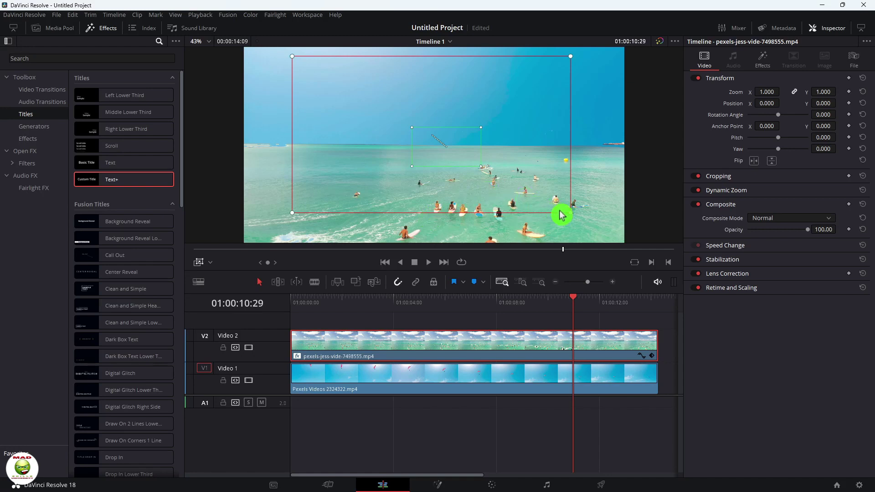
- Shrink the red end frame around the horizon at the picture's centre and enlarge the green start frame beyond the picture's edges
left_click_drag(572, 214, 460, 159)
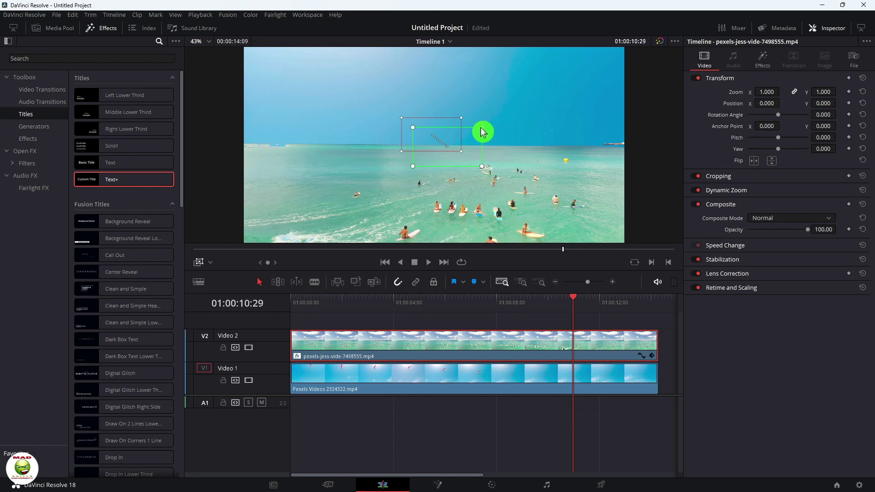
left_click_drag(474, 154, 613, 77)
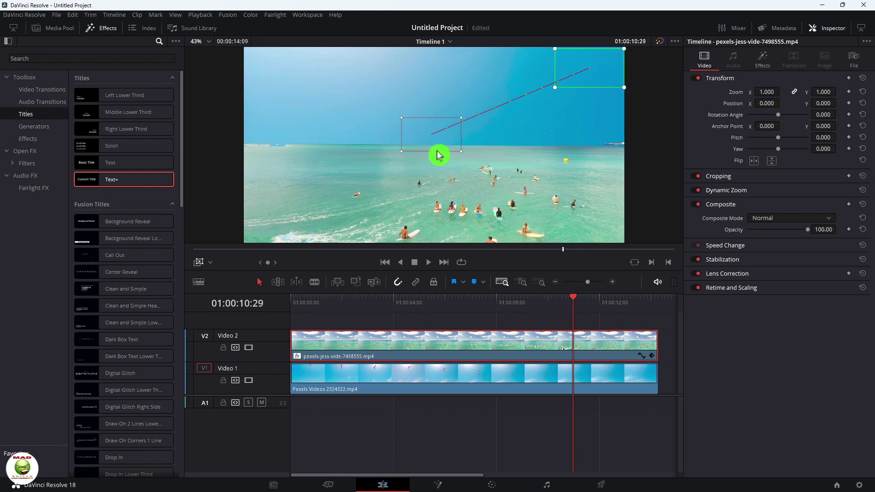
left_click_drag(557, 93, 383, 175)
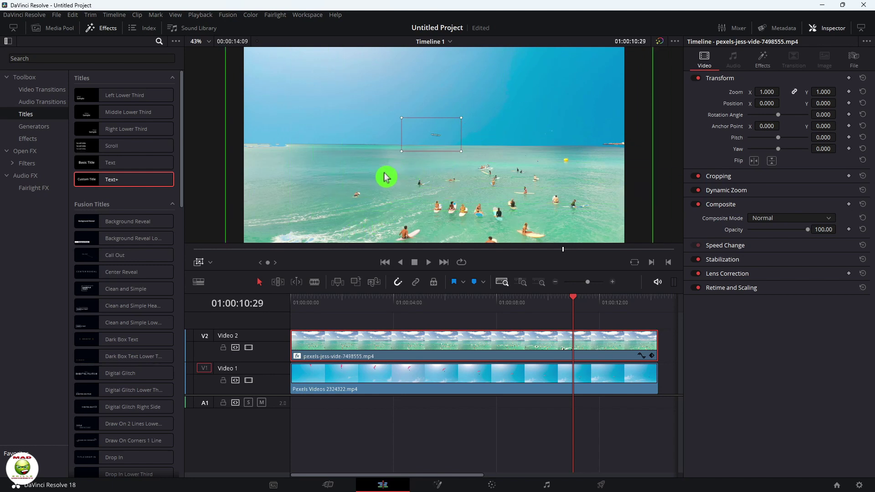
- Play the timeline full screen from the beginning to preview the dynamic zoom
left_click(292, 301)
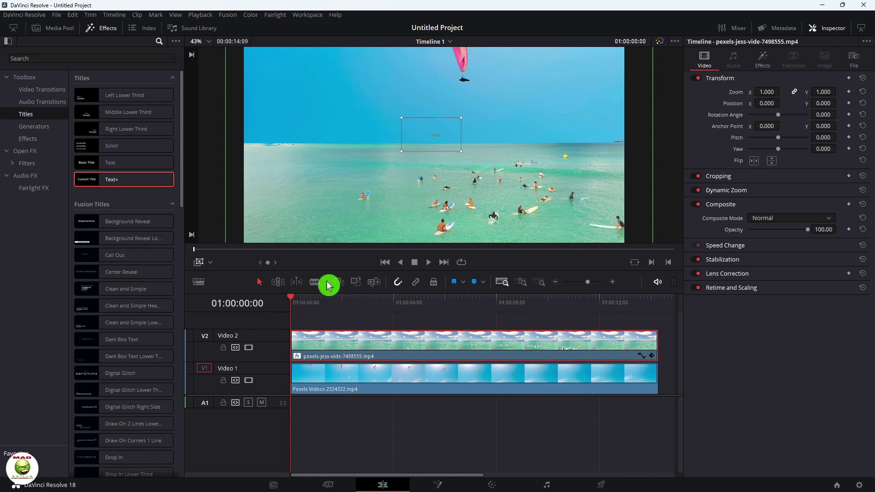
key("space")
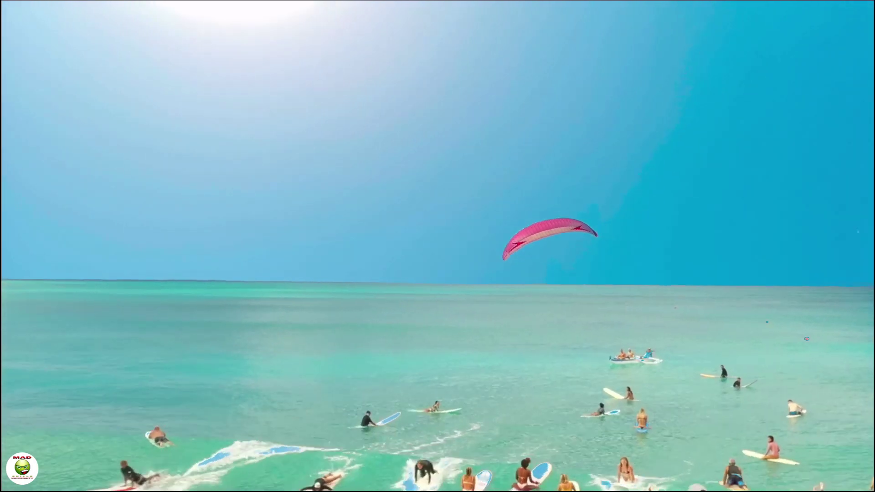
key("Escape")
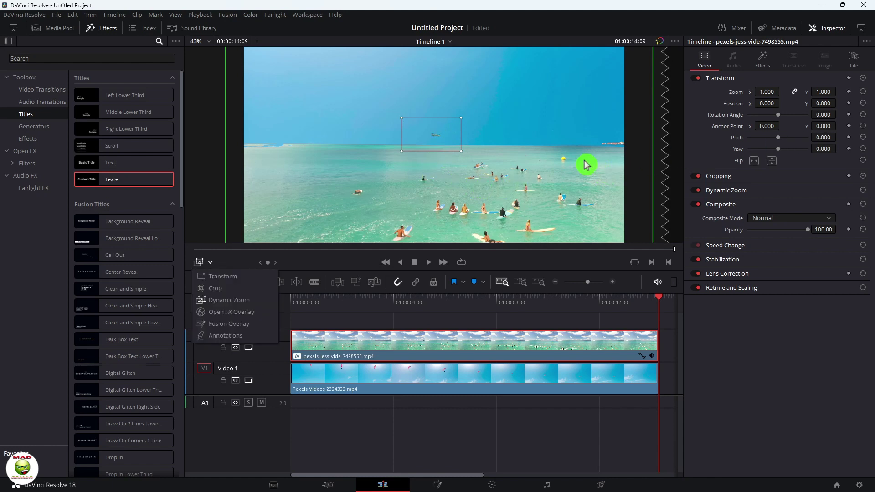
- Open the Dynamic Zoom settings of the surfers clip
left_click(714, 196)
left_click(714, 196)
left_click(807, 205)
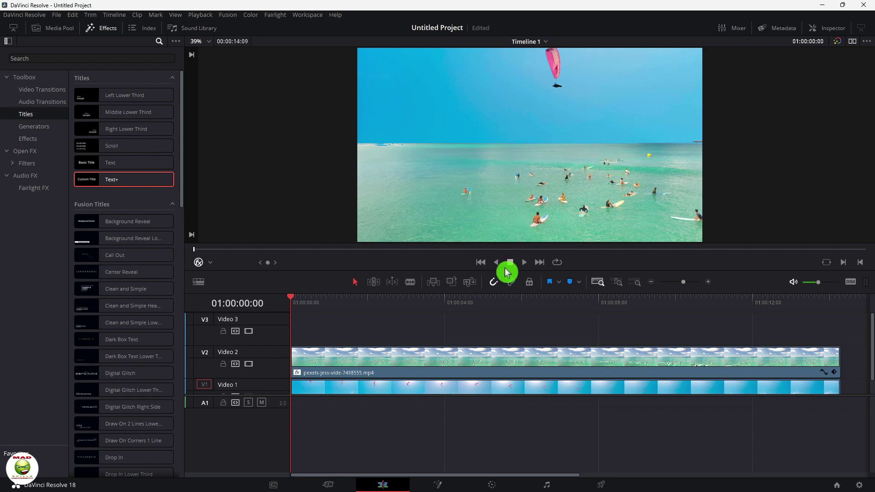
- Add a Text+ title on Video 3 above the surfers clip and align it with the start of the timeline
left_click(111, 33)
left_click(111, 31)
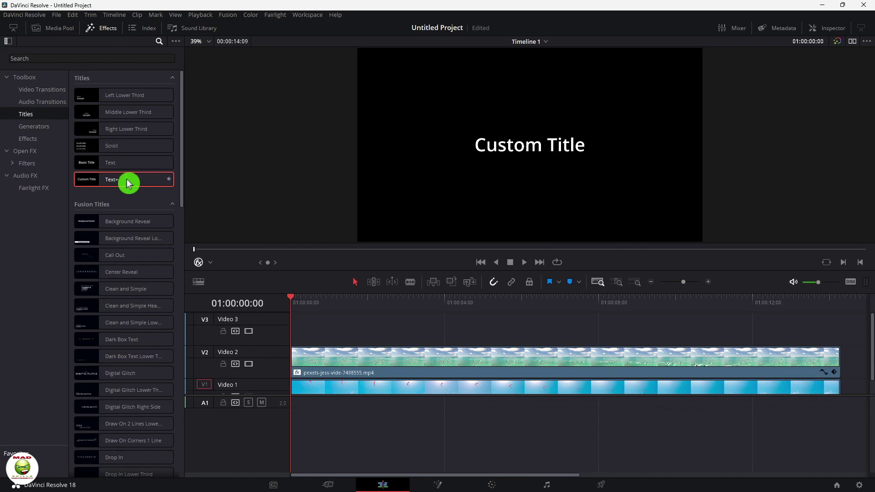
mouse_move(127, 183)
left_mouse_down()
mouse_move(276, 237)
mouse_move(337, 316)
mouse_move(337, 341)
left_mouse_up()
left_click(414, 345)
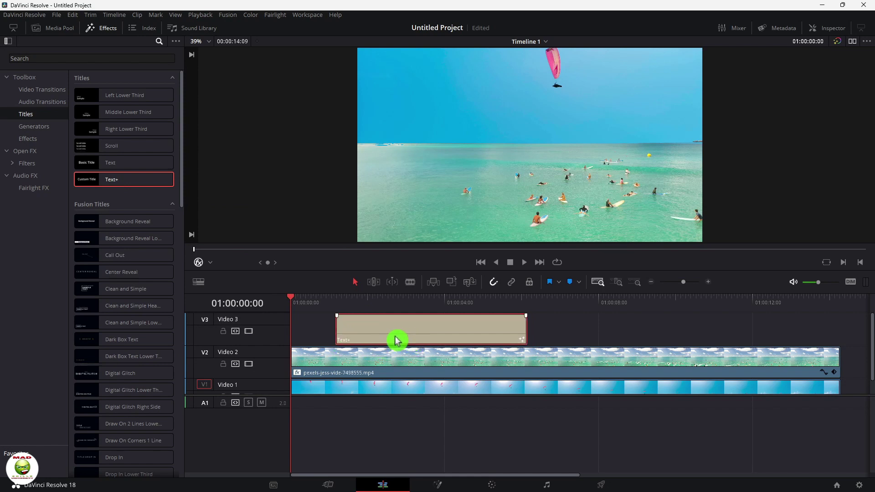
left_click_drag(409, 341, 349, 339)
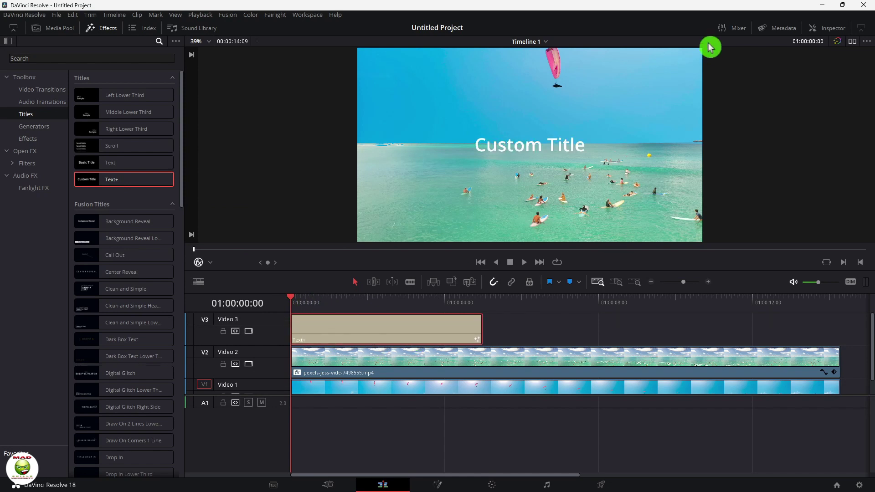
- Replace the Text+ title's text with the TimeCode modifier and play part of the timeline to check the running counter
left_click(836, 29)
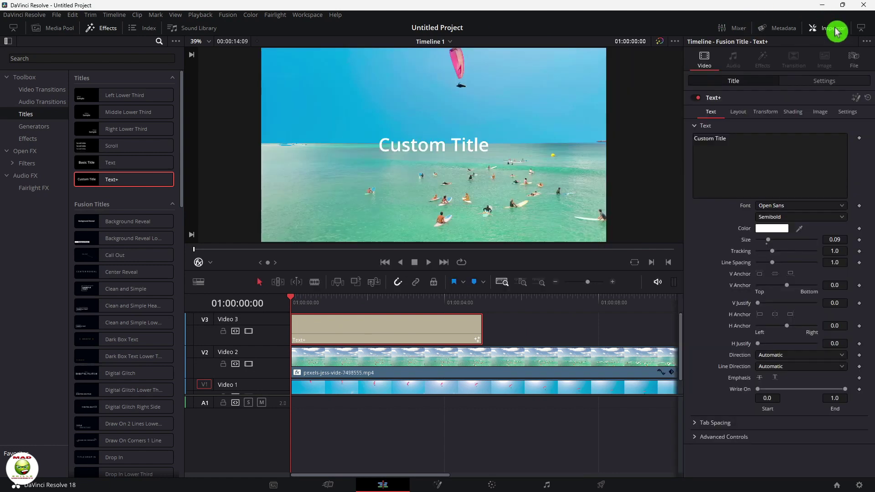
right_click(756, 149)
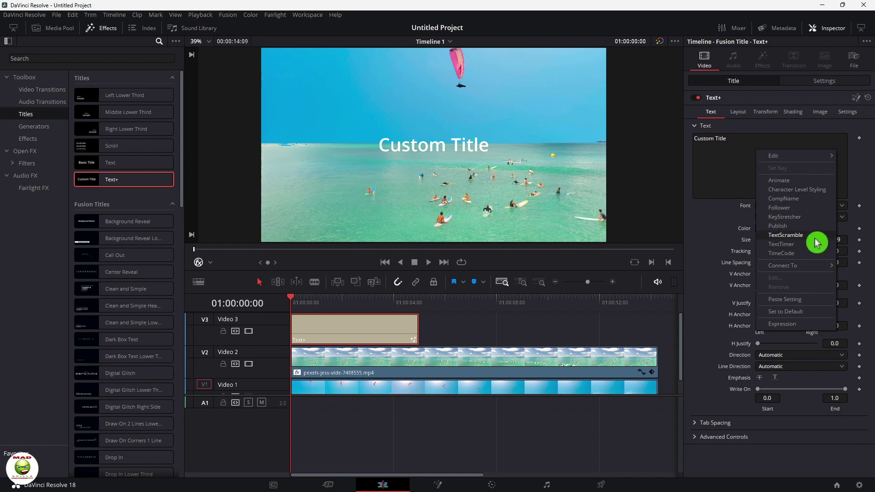
left_click(813, 258)
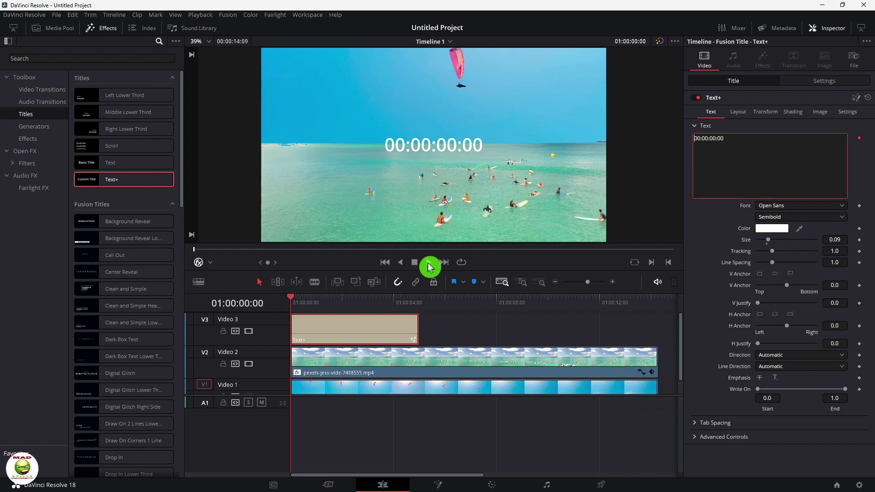
left_click(430, 263)
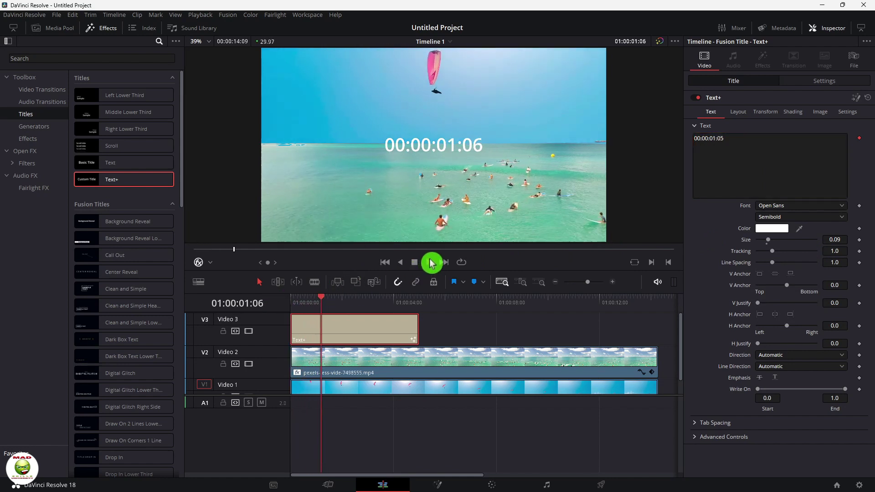
left_click(429, 256)
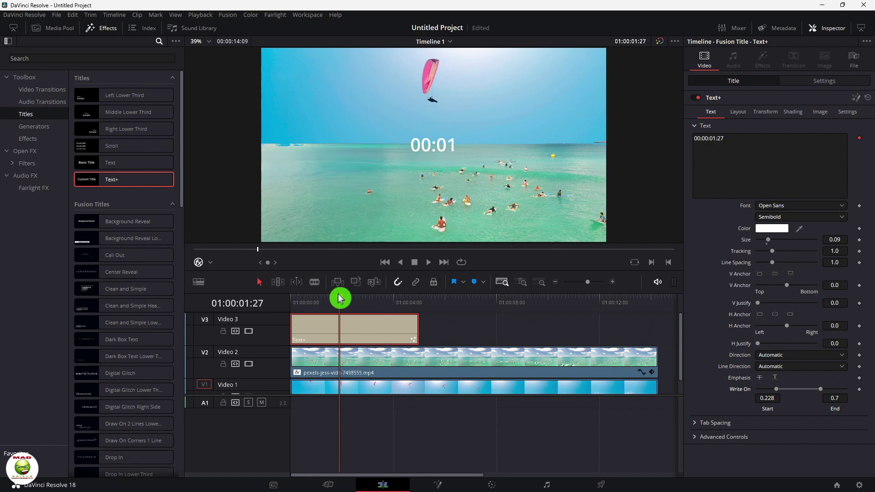
- Replay the timecode title from the start of the timeline and toggle its Tab Spacing settings
left_click_drag(342, 302, 292, 304)
key("space")
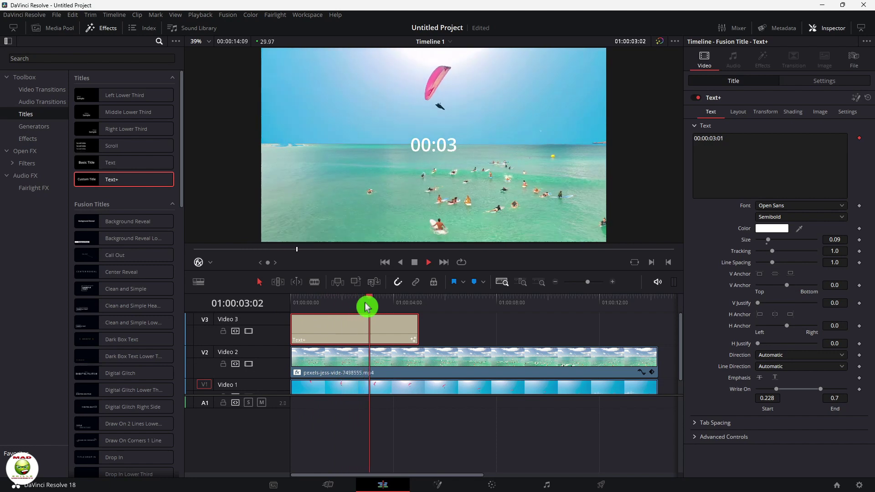
key("space")
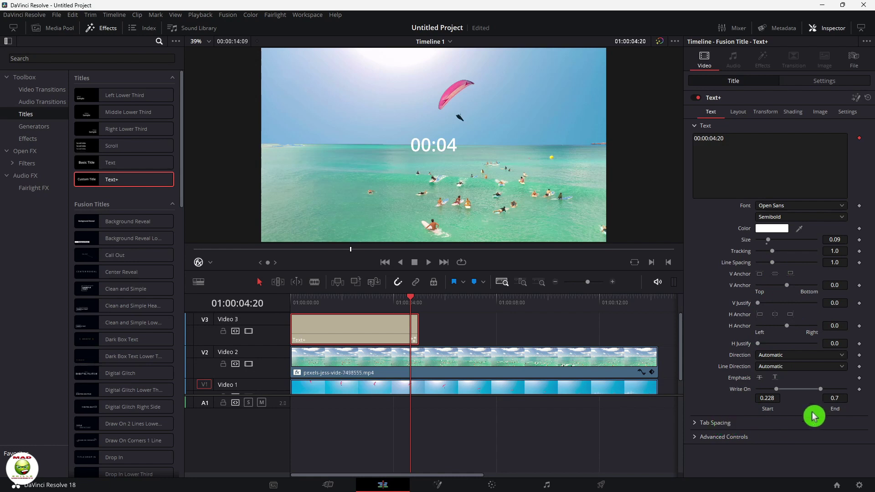
left_click(699, 427)
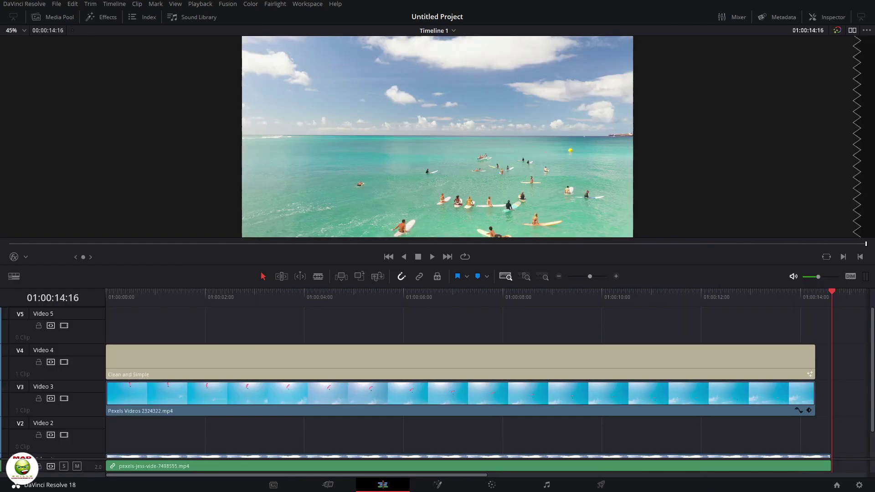
- Split the paraglider clip on Video 3 at 01:00:06:10 and again about 1 second 10 frames further on, and return to the selection tool
left_click(424, 300)
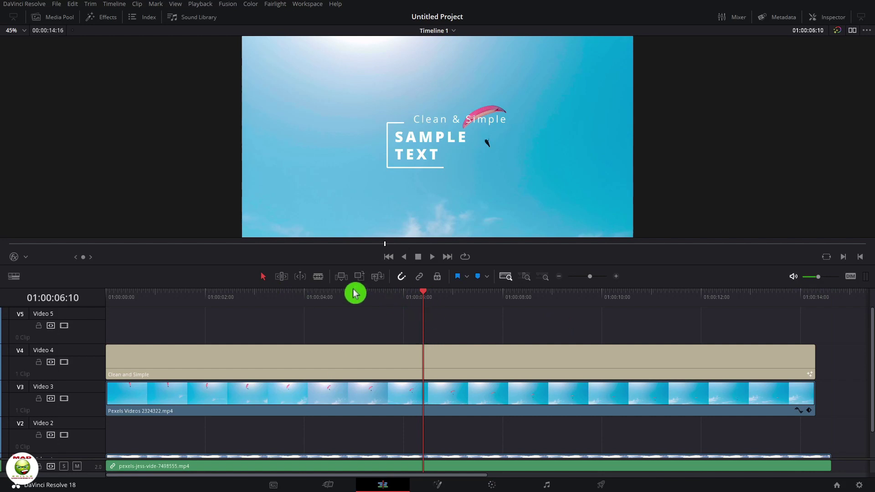
left_click(319, 280)
left_click(423, 392)
left_click(498, 395)
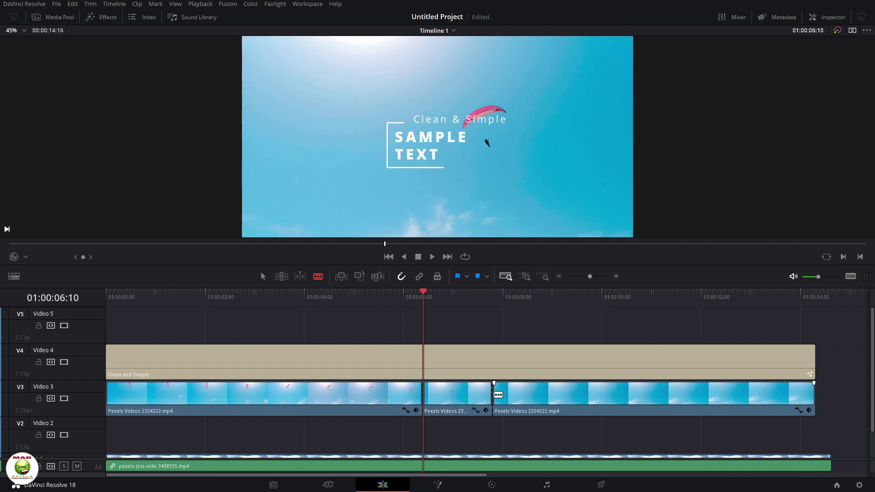
left_click(264, 278)
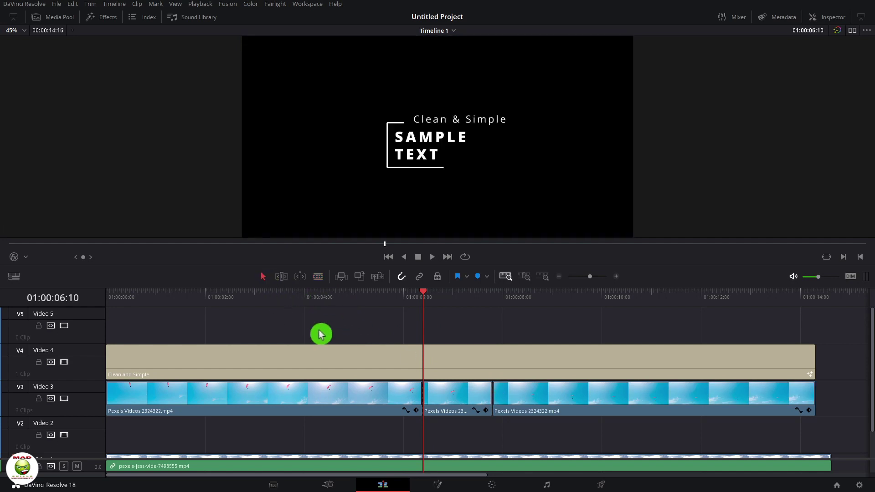
- Turn the short middle segment of the paraglider clip on Video 3 into a freeze frame and reposition the playhead just before it
right_click(451, 398)
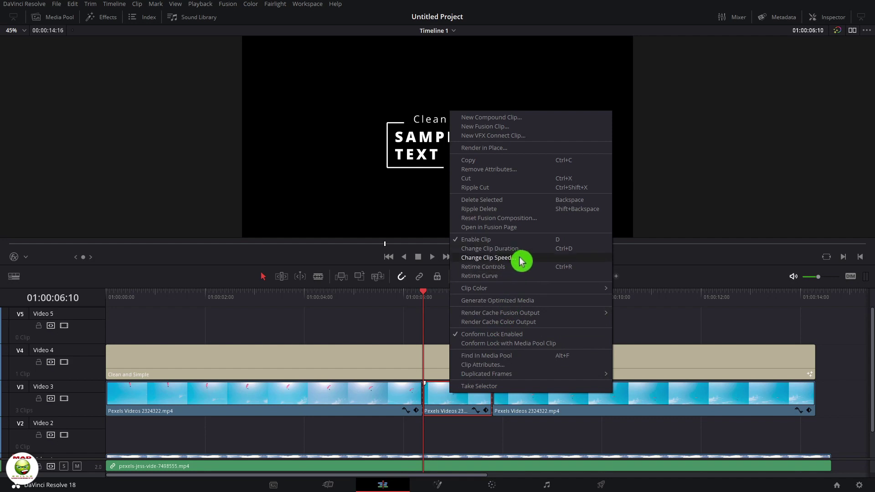
left_click(567, 260)
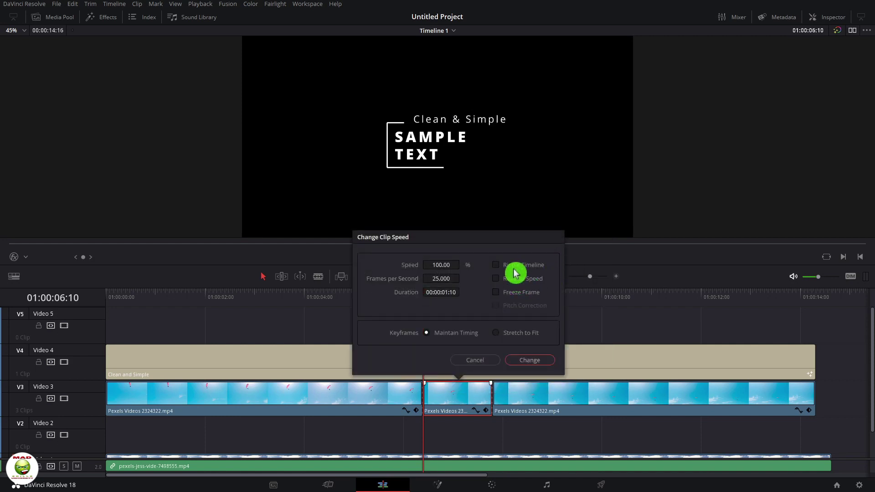
left_click(500, 292)
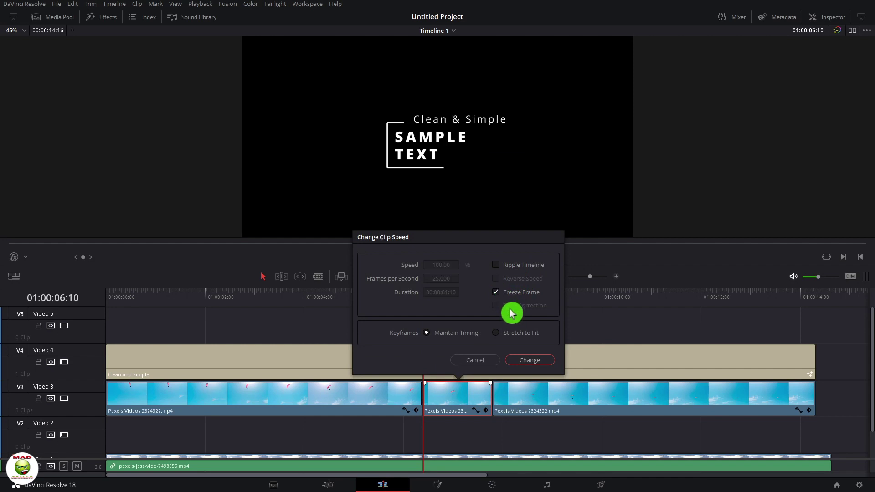
left_click(530, 361)
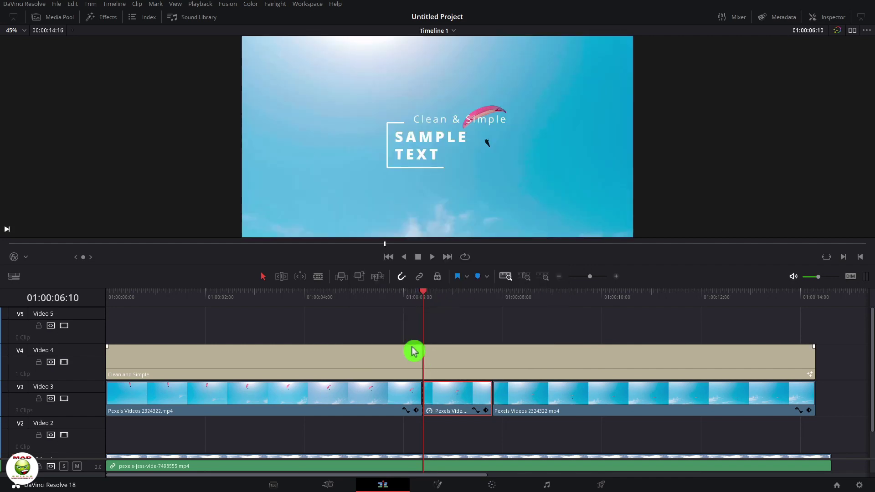
left_click(398, 296)
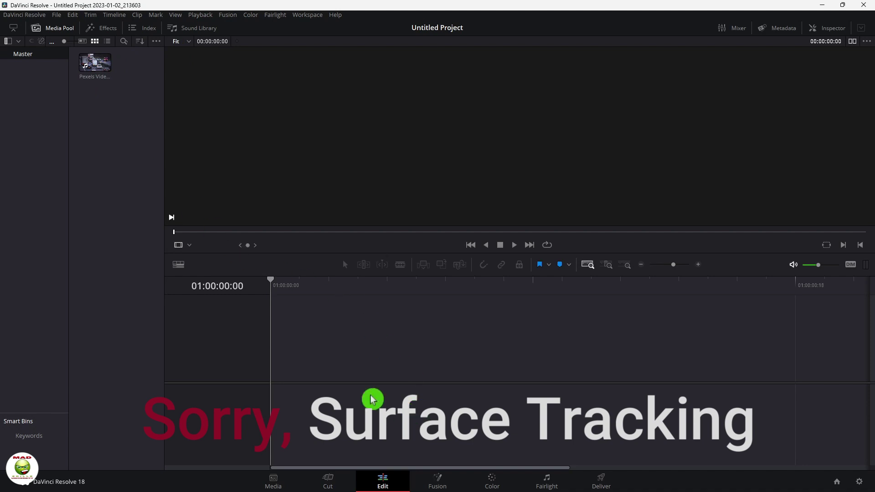
- Create a timeline from the motorway traffic clip and split the clip with its audio at 01:00:03:33
left_click_drag(93, 63, 326, 362)
left_click(334, 364)
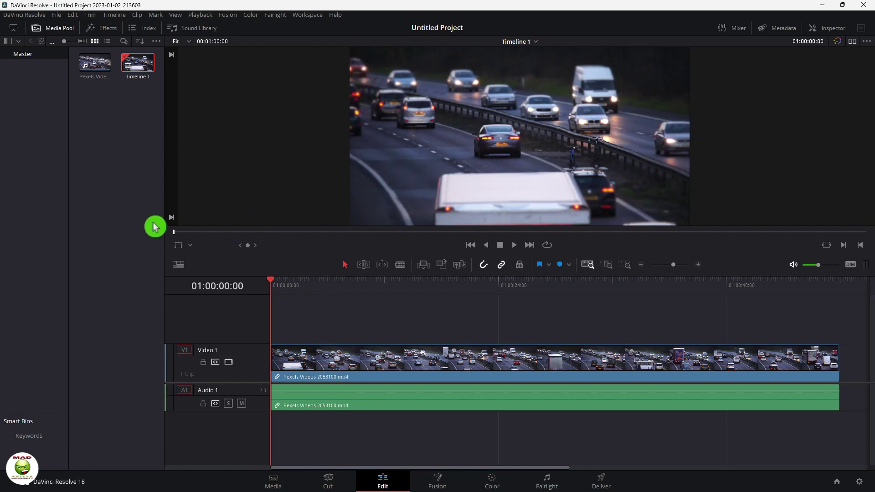
left_click_drag(176, 236, 217, 239)
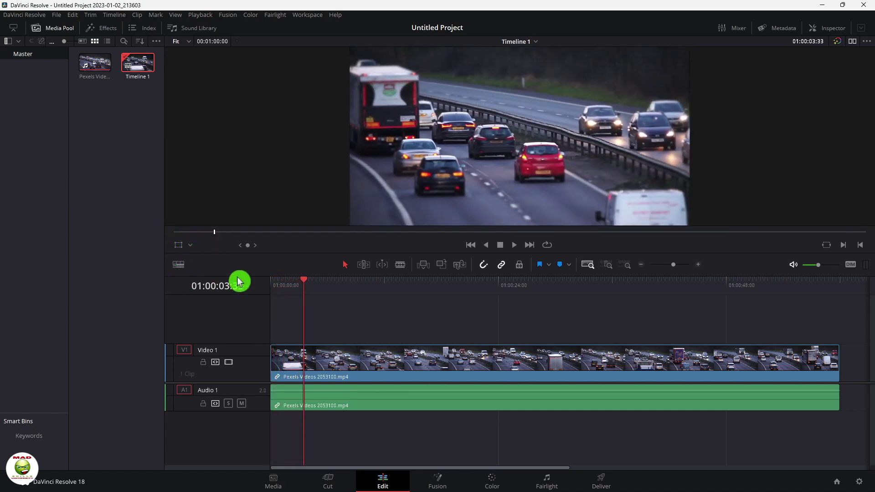
left_click(400, 265)
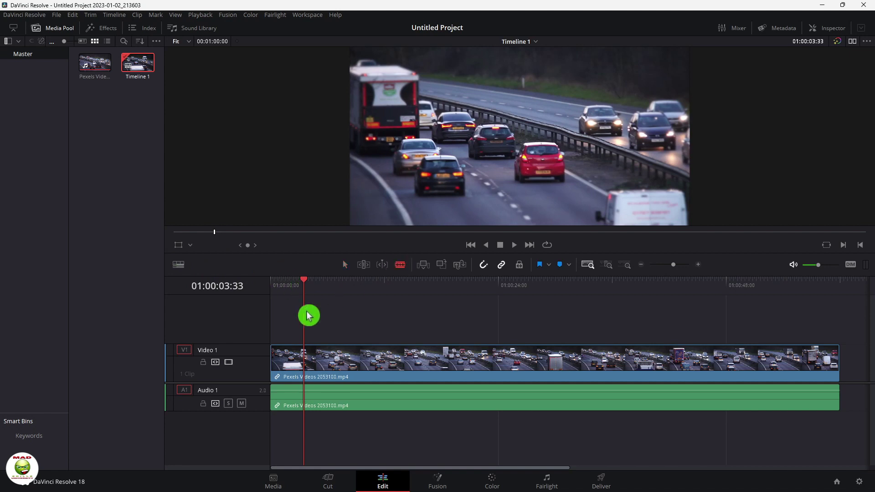
left_click(312, 359)
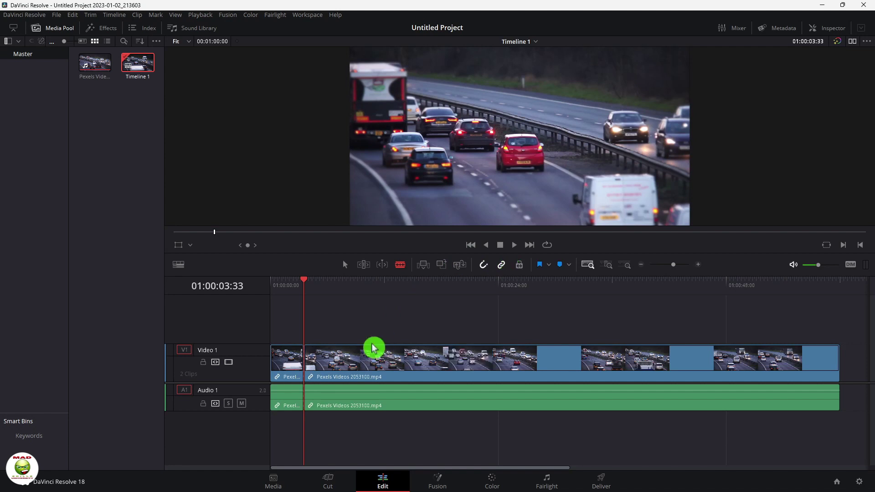
- Delete the portion of the traffic clip after the split and return the playhead to the start of the timeline
left_click(345, 265)
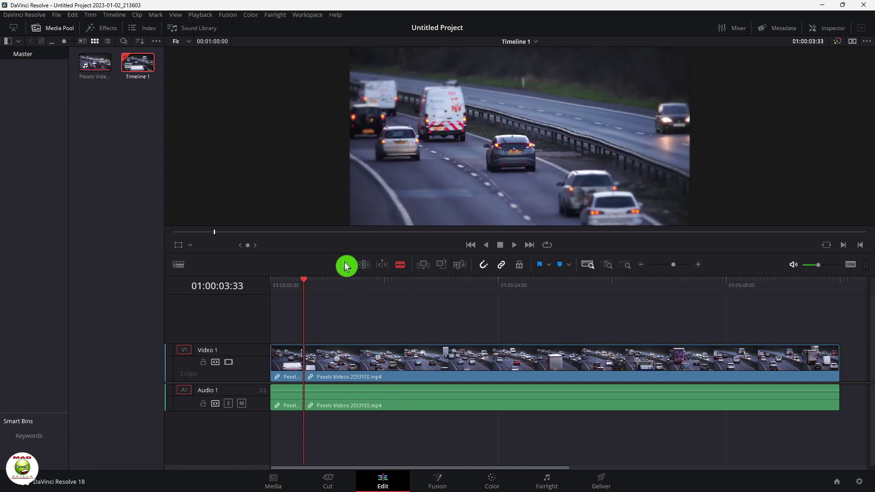
left_click(393, 387)
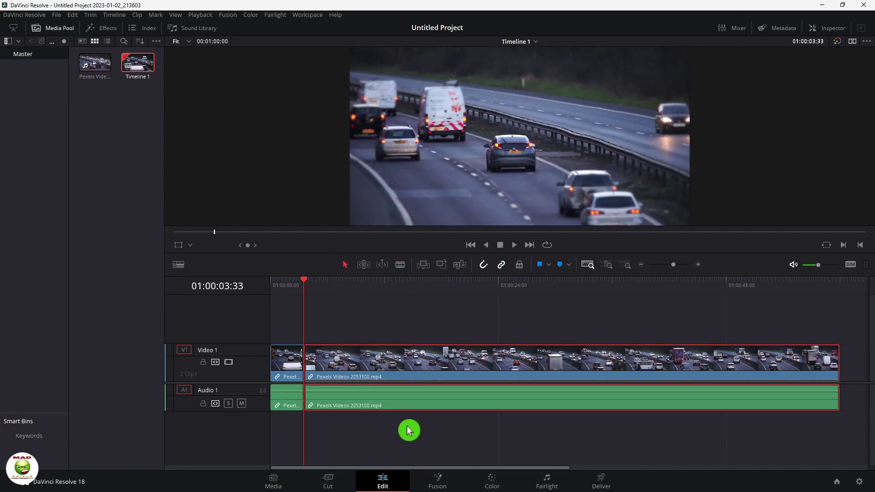
key("Delete")
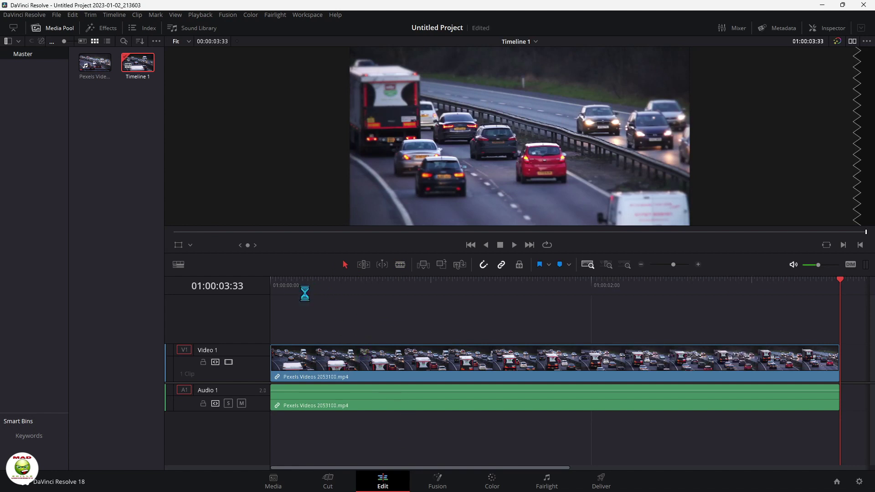
left_click_drag(287, 287, 254, 289)
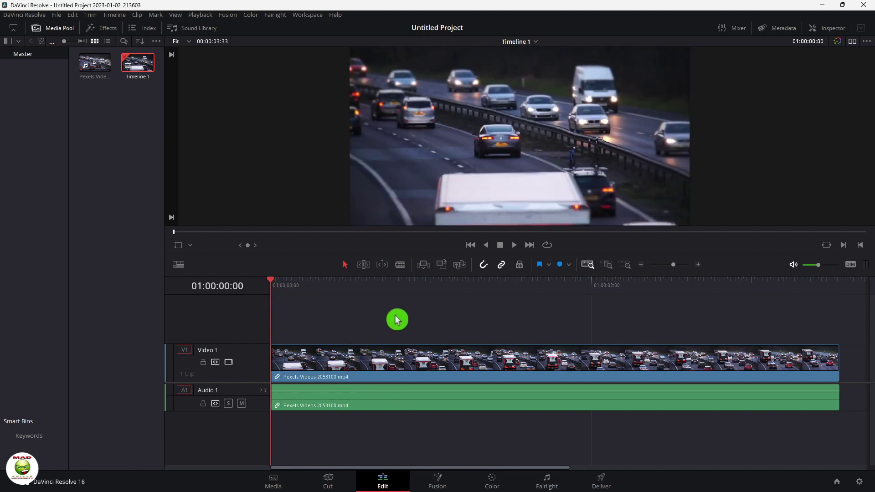
- Open the traffic clip in Fusion, add a Tracker node between MediaIn1 and MediaOut1, and centre it between them
left_click(436, 479)
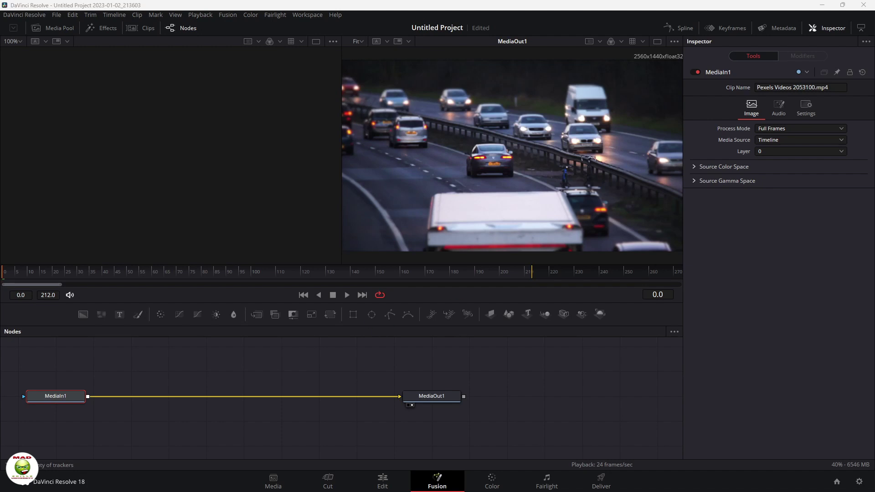
key("shift+space")
type("track")
left_click_drag(860, 231, 734, 209)
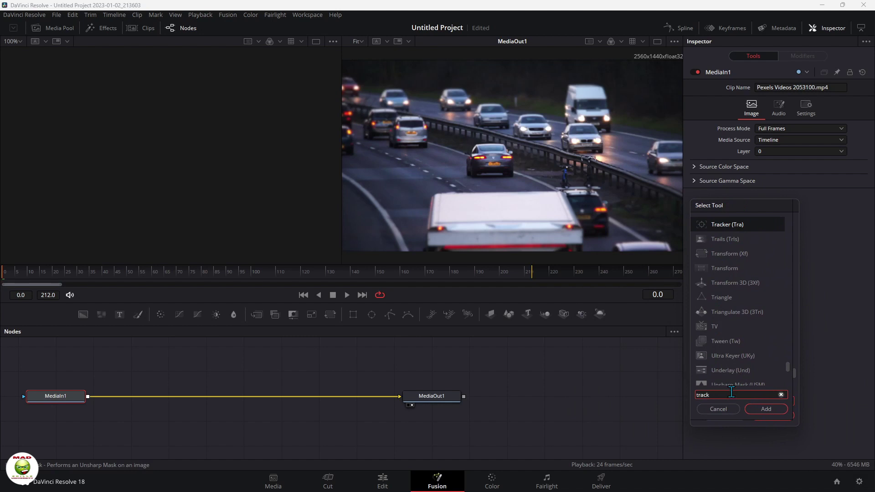
type("er")
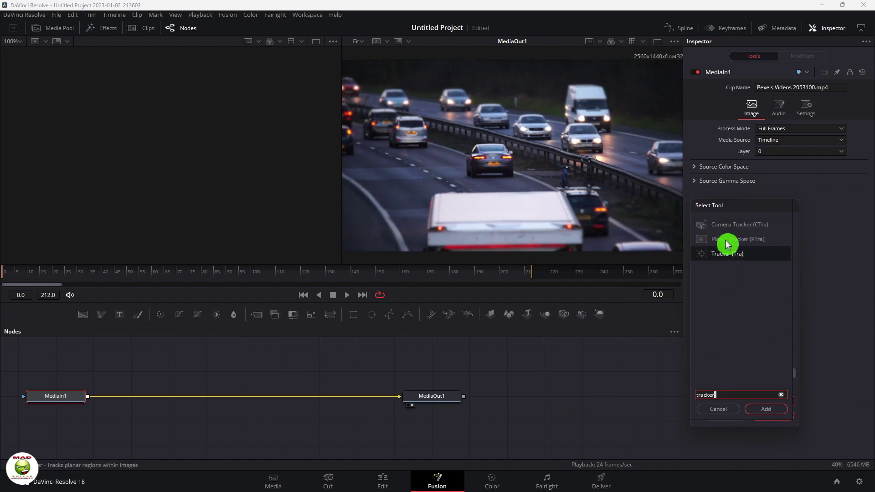
left_click(775, 409)
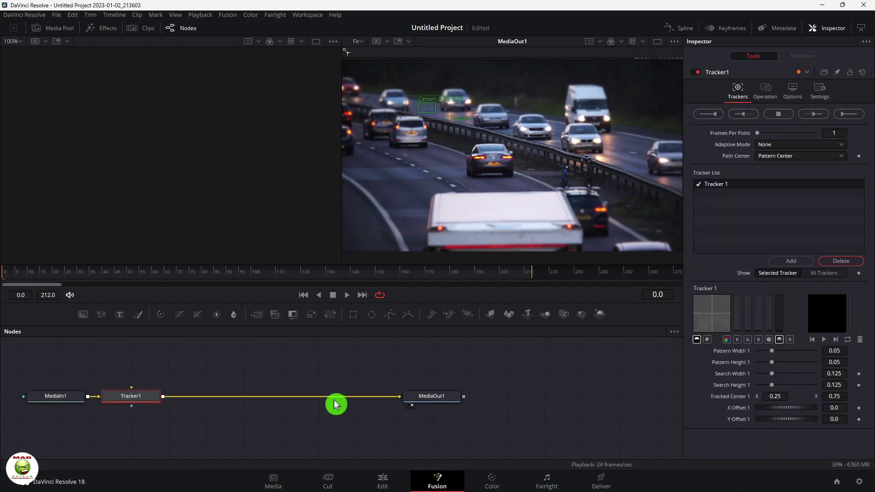
left_click_drag(145, 402, 222, 400)
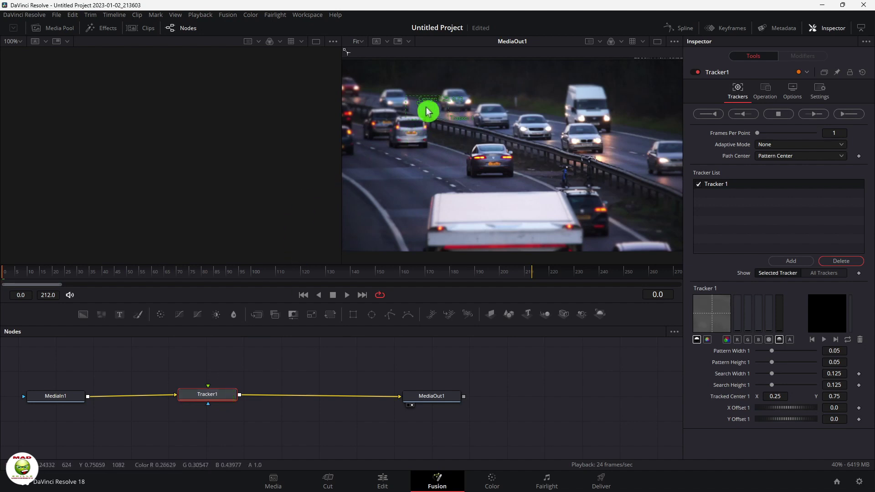
- Place Tracker 1's pattern box over the vehicle at the far upper-left edge of the traffic footage
left_click_drag(427, 108, 425, 109)
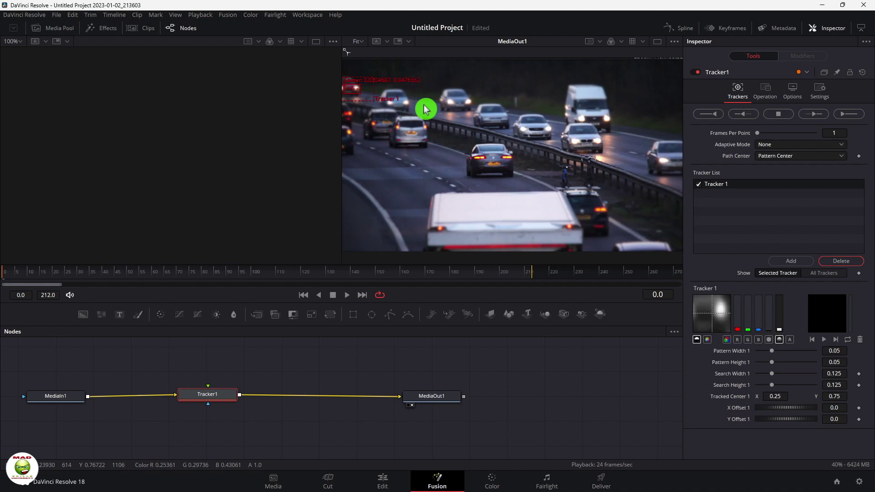
left_click_drag(424, 110, 425, 109)
left_click(774, 351)
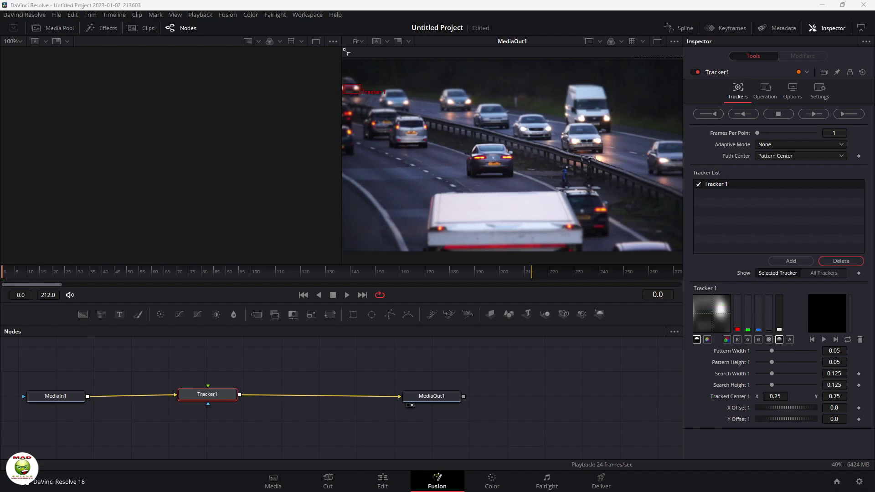
- Add a Grid Warp node after the Tracker node
key("shift+space")
type("tracker")
left_click_drag(811, 214, 743, 201)
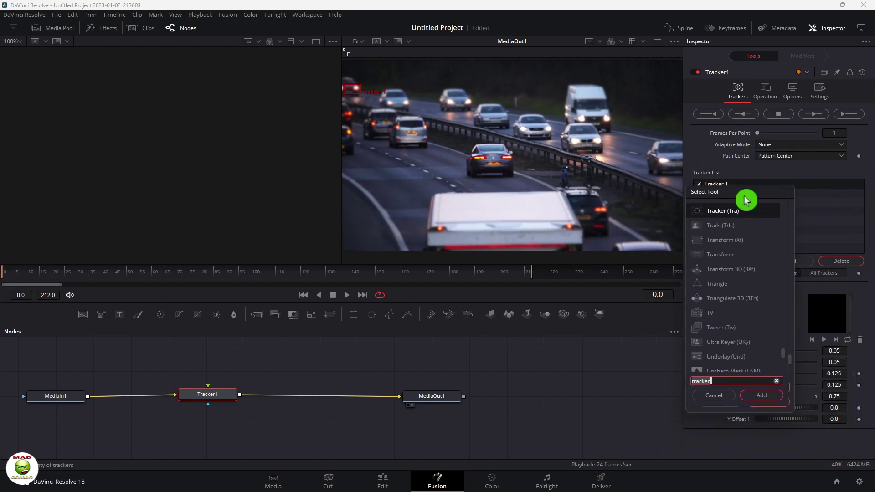
type("grid")
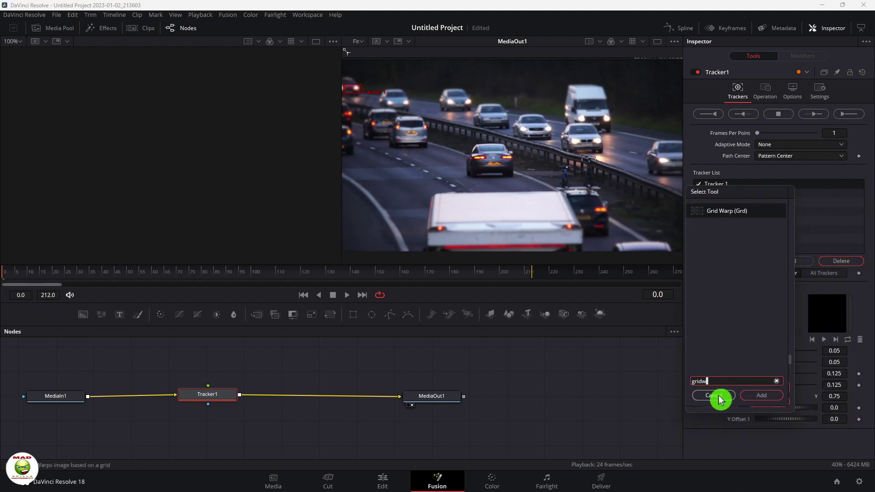
type("w")
key("Return")
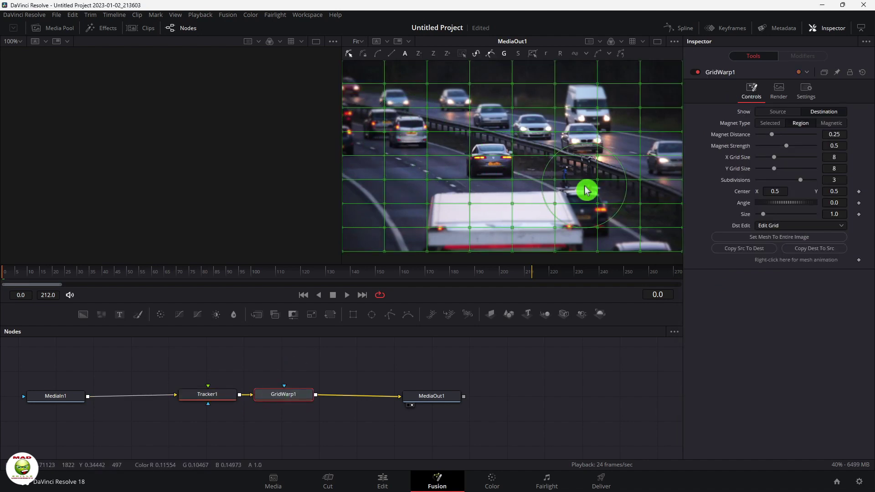
- Set the Grid Warp's magnet type to Selected with a 20 by 17 grid, select a grid point, and delete the node
left_click(783, 126)
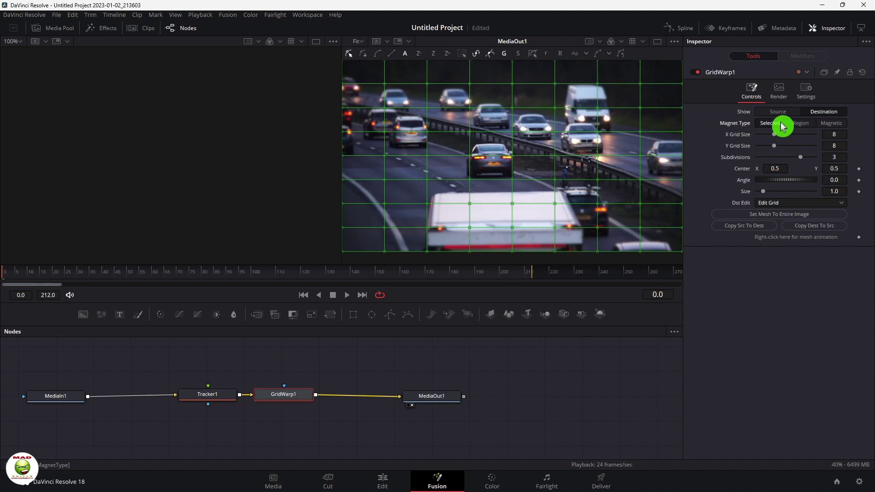
left_click_drag(778, 135, 796, 146)
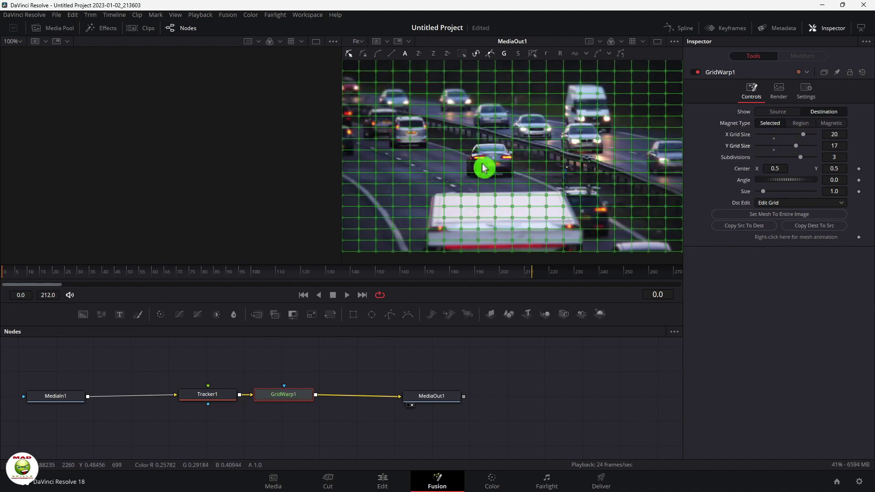
left_click(467, 158)
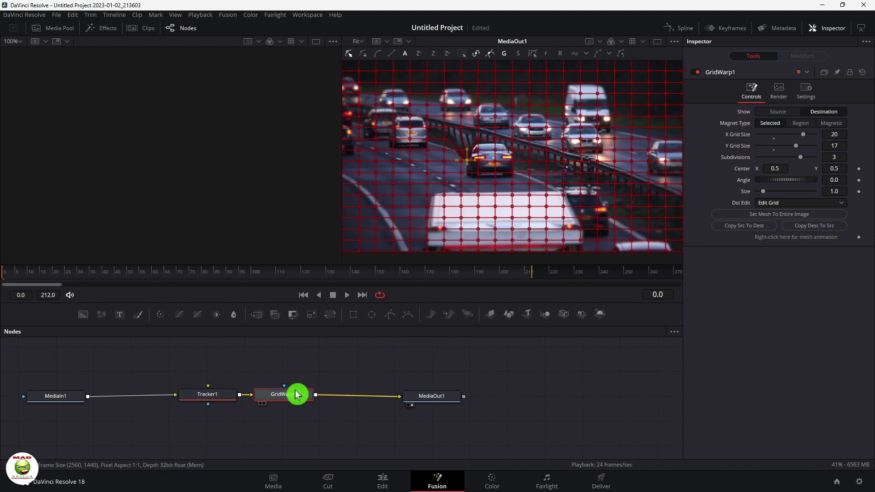
key("Delete")
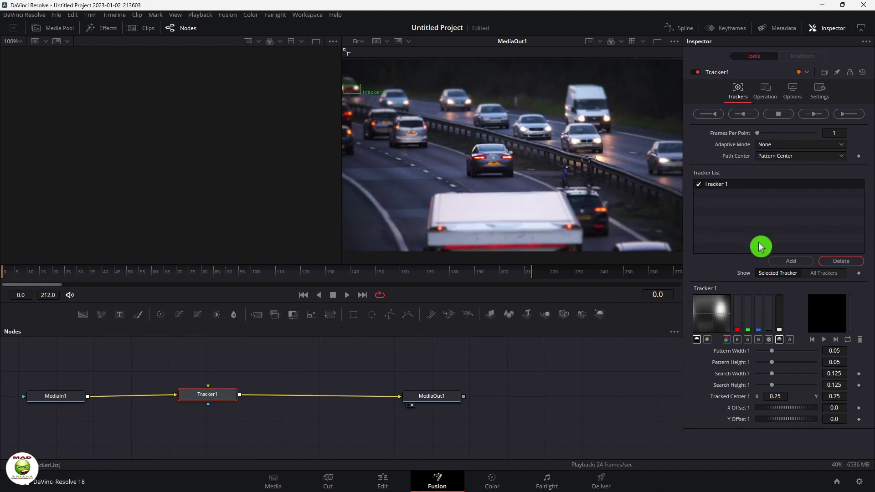
- Add a second tracker to the Tracker node's list and delete it again
left_click(788, 264)
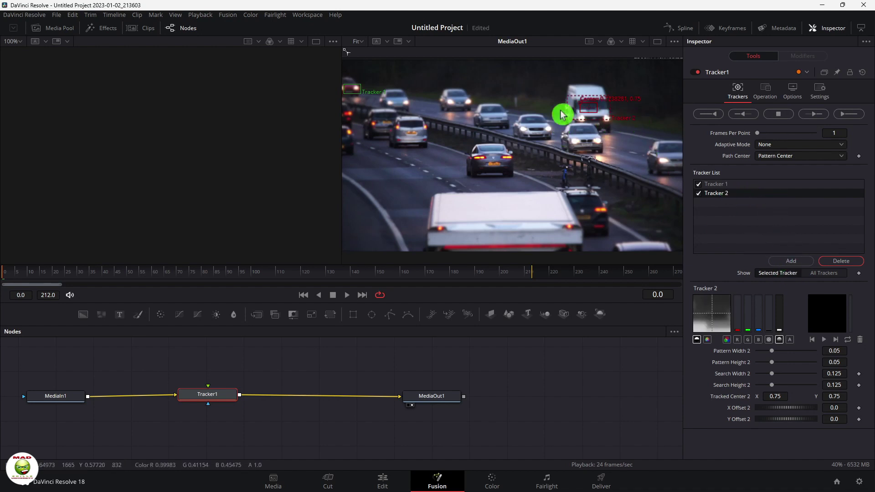
left_click(842, 261)
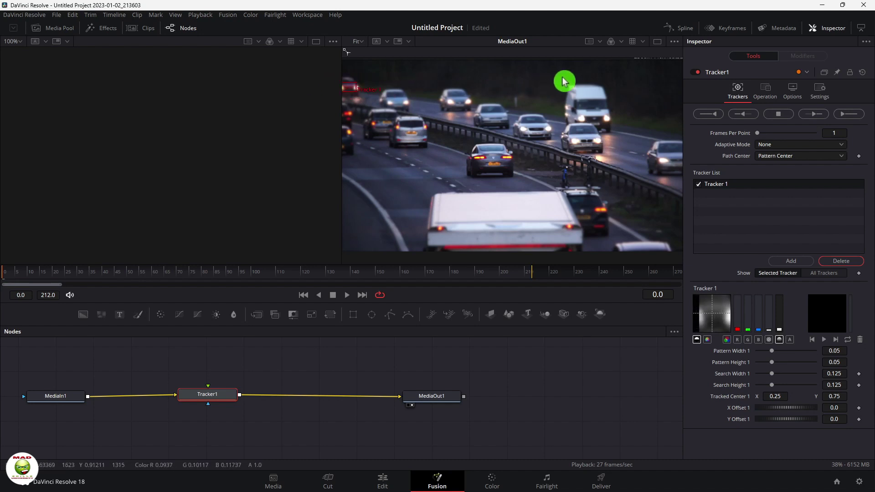
- Track the chosen vehicle forward from frame 0 to 212, and track it in reverse back to frame 0
left_click(816, 117)
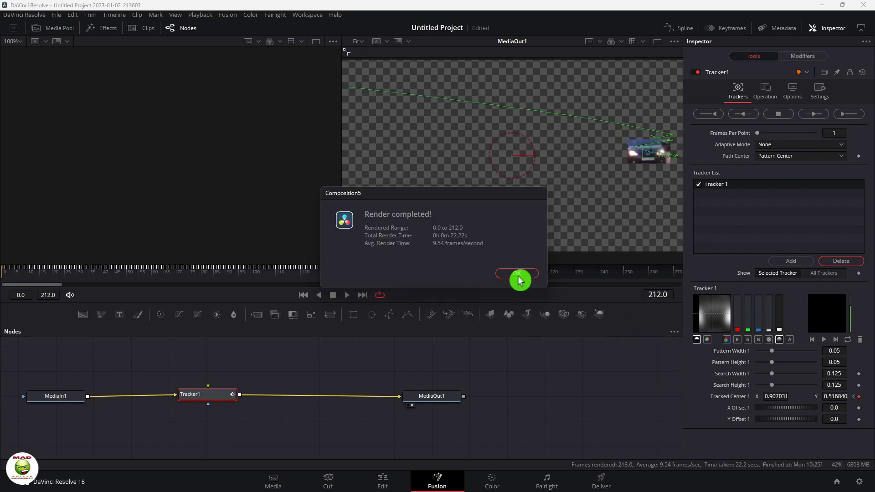
left_click(517, 274)
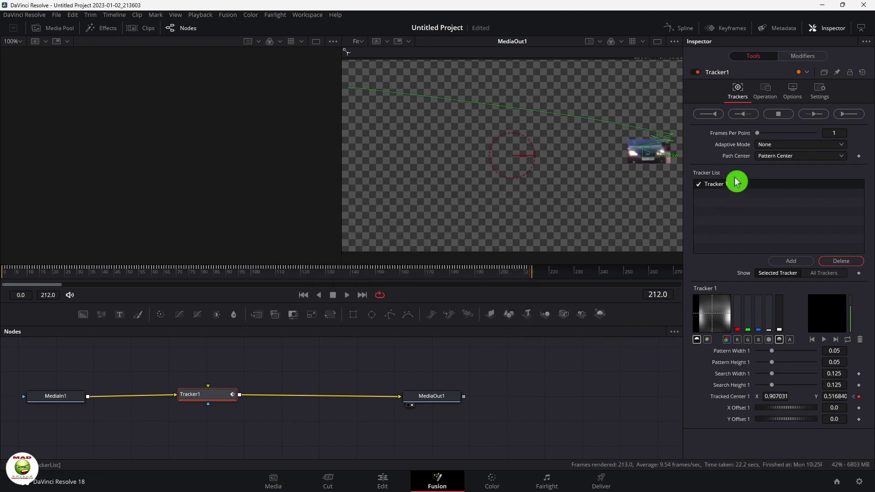
left_click(740, 117)
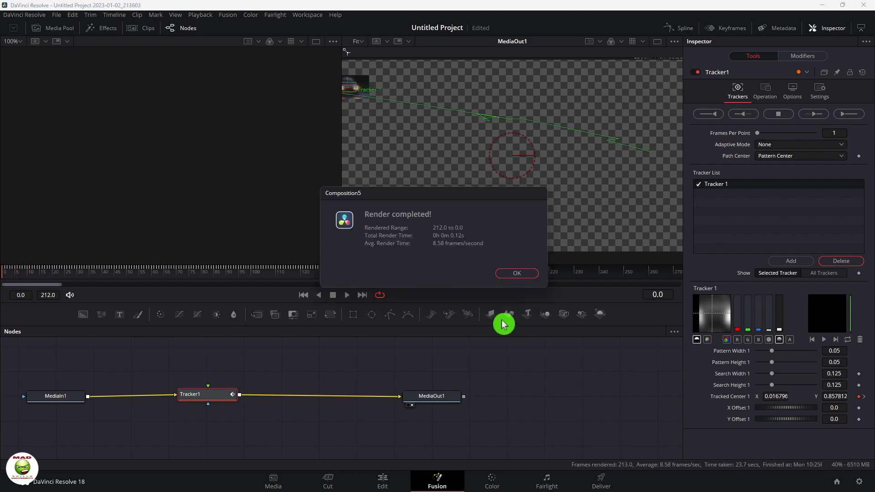
left_click(519, 273)
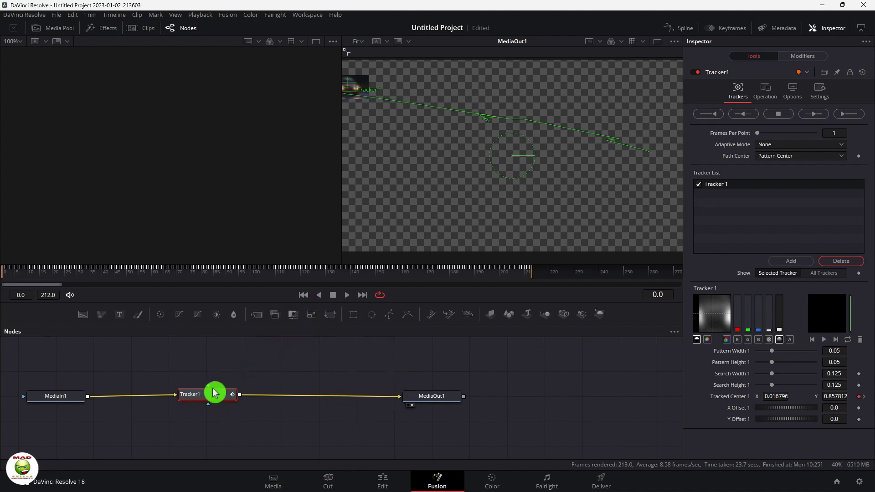
- Add a Text+ node reading "Red Car" and connect it to the Tracker node's foreground input
left_click(277, 353)
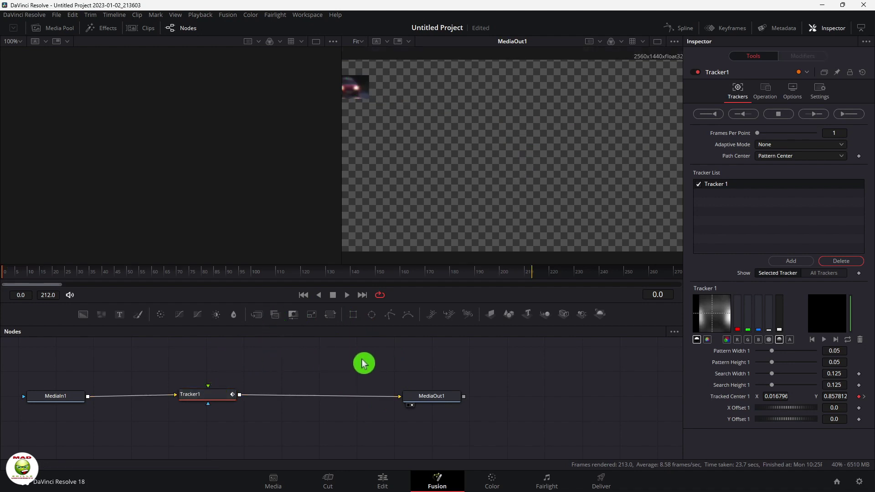
left_click_drag(127, 319, 210, 398)
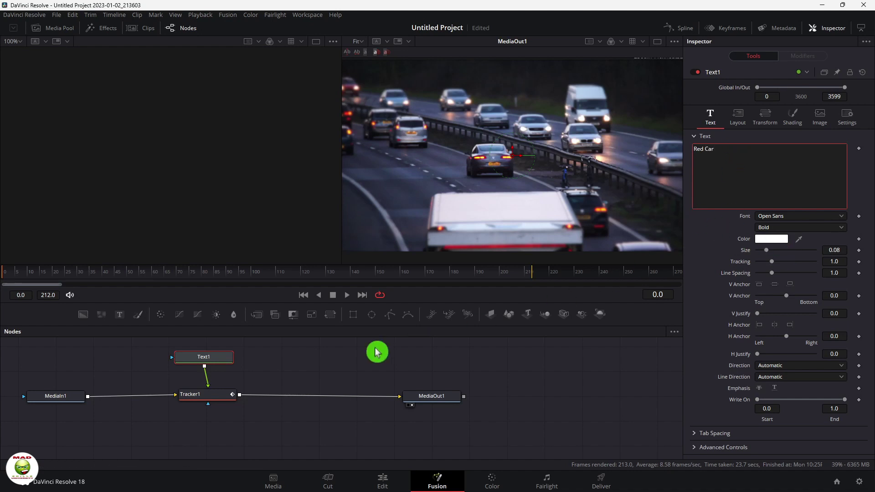
- Set the Tracker node's operation to Match Move so it merges the connected text over the footage
left_click(227, 397)
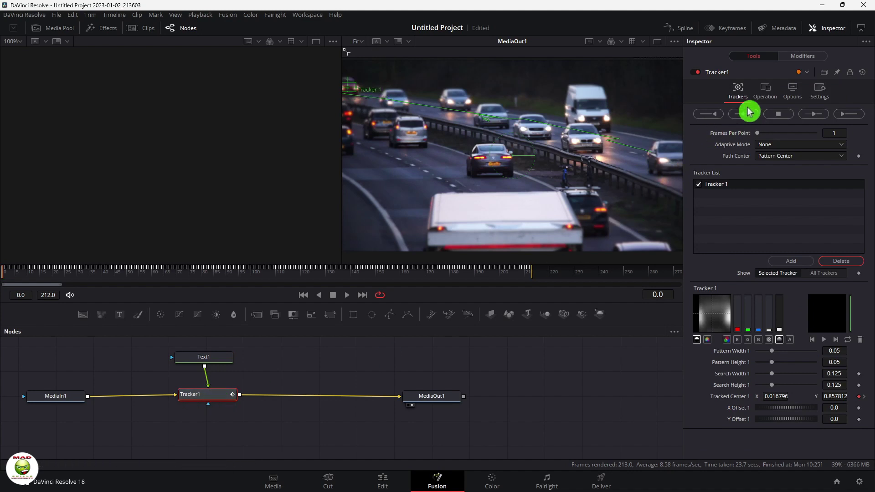
left_click(766, 94)
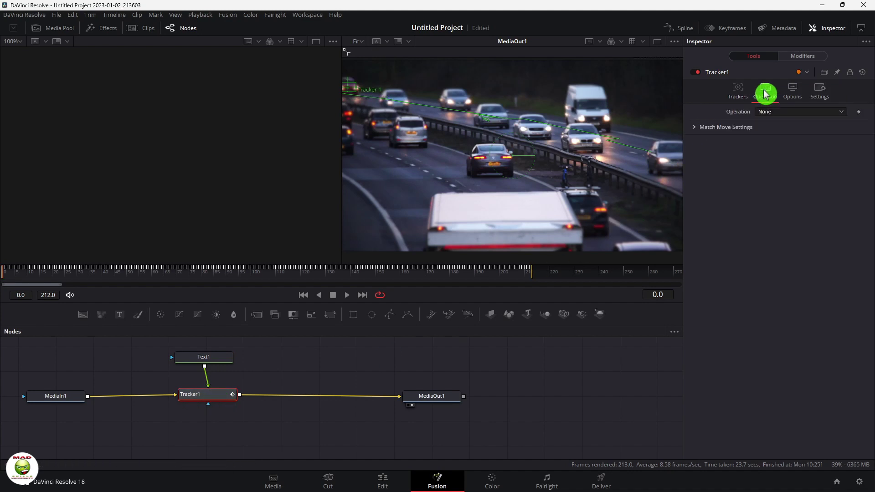
left_click(836, 115)
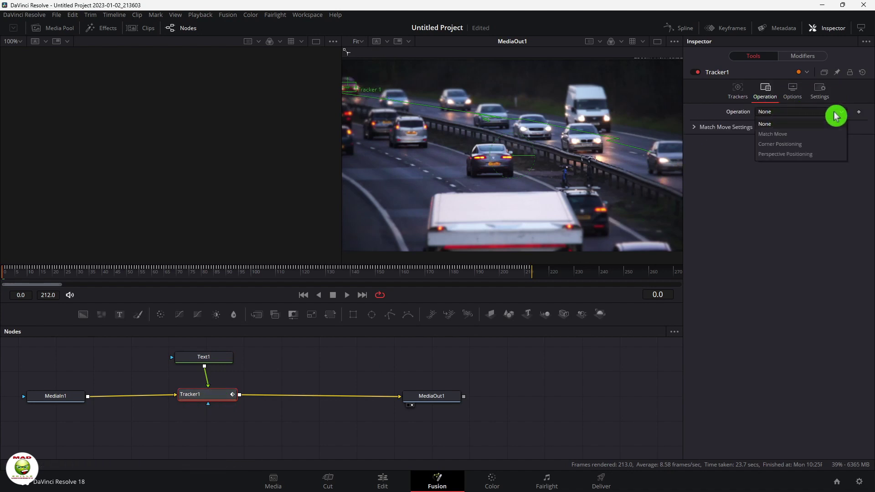
left_click(829, 135)
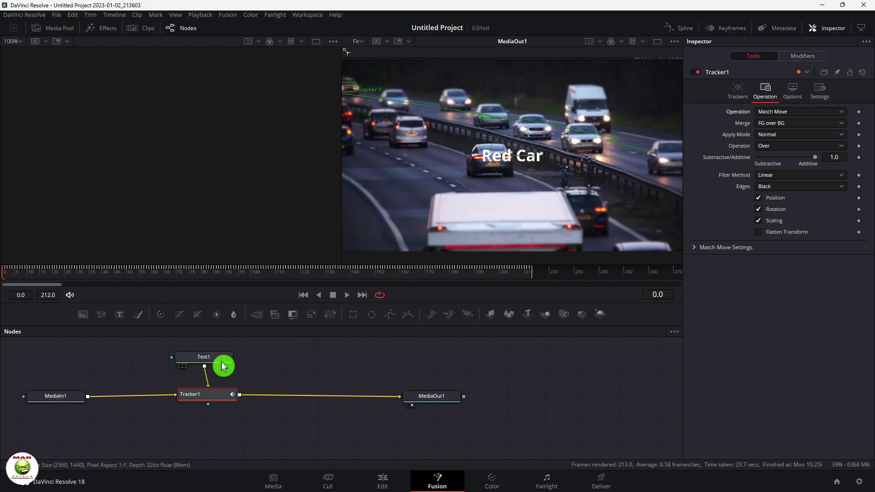
- Reduce the "Red Car" text size to 0.0433 and place the text just above the tracked car at the frame's upper-left edge
left_click(198, 359)
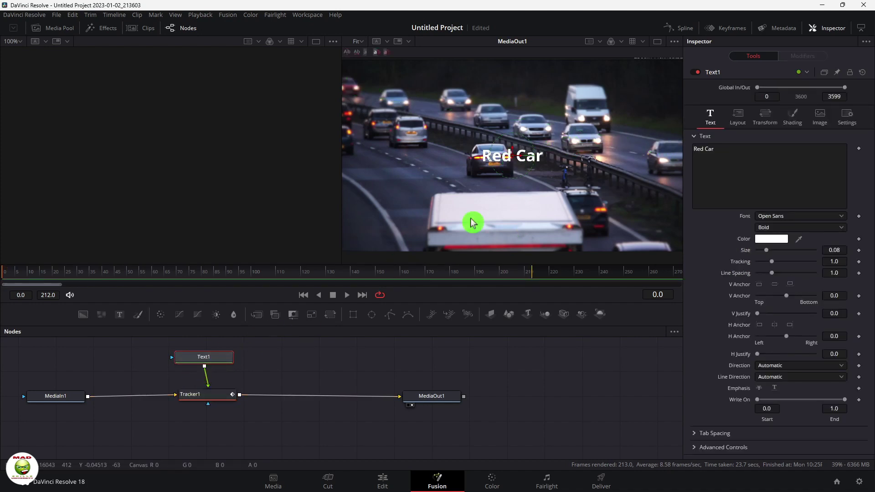
left_click_drag(514, 157, 392, 88)
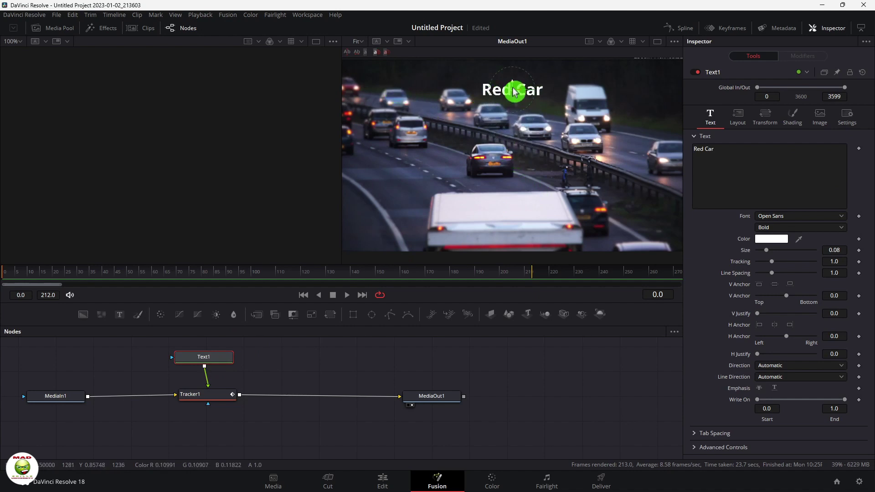
left_click_drag(517, 90, 349, 73)
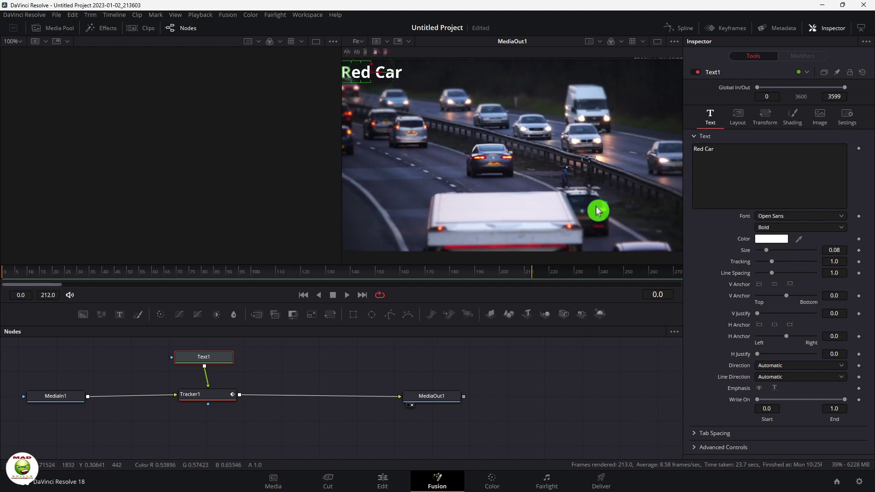
left_click_drag(767, 254, 764, 254)
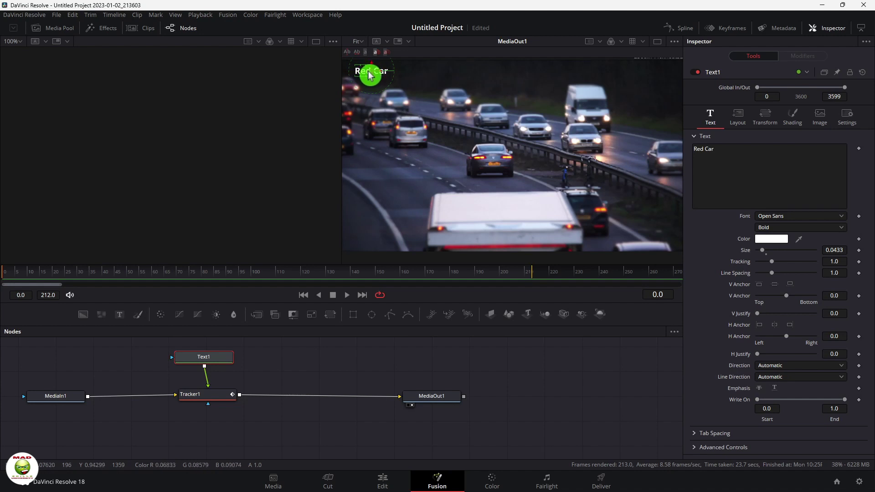
left_click_drag(373, 75, 355, 78)
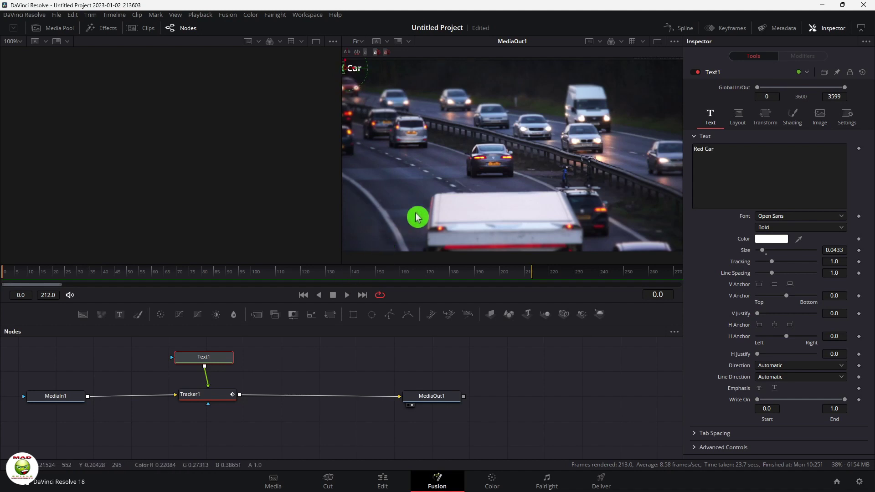
- Play the composition from its start to check how the text follows the car, and return to frame 0
left_click_drag(4, 280, 8, 279)
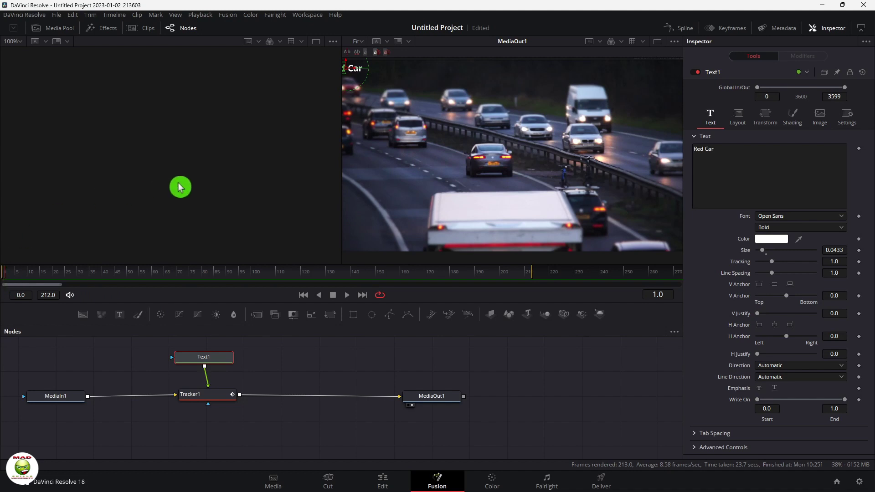
key("space")
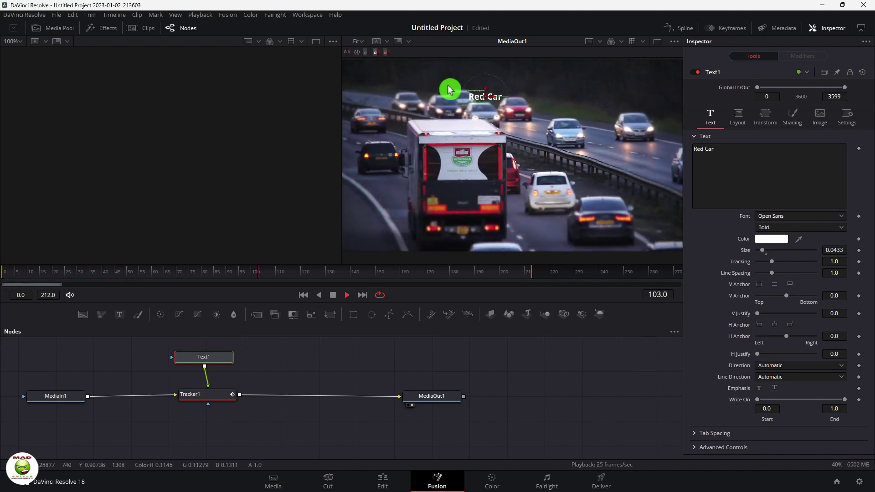
key("space")
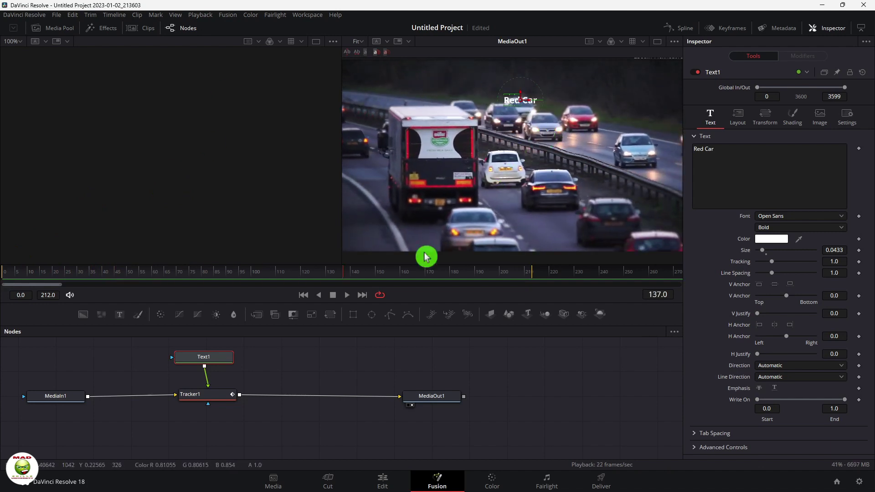
left_click(29, 272)
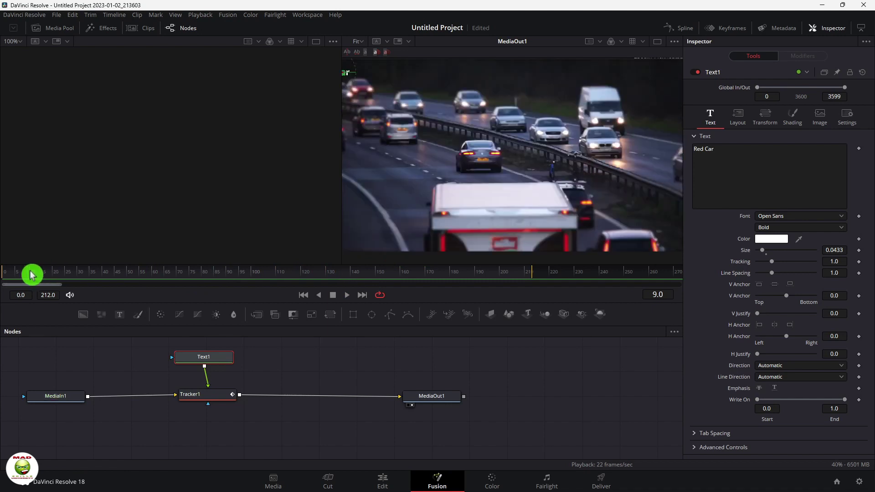
left_click_drag(24, 277, 4, 276)
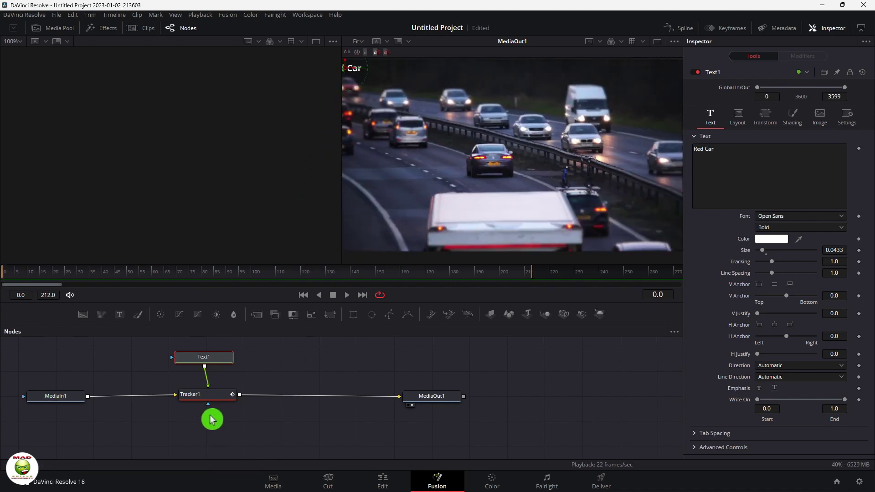
- Reposition Tracker 1 on the red car at frame 0 and track it forward again to frame 212
left_click(215, 398)
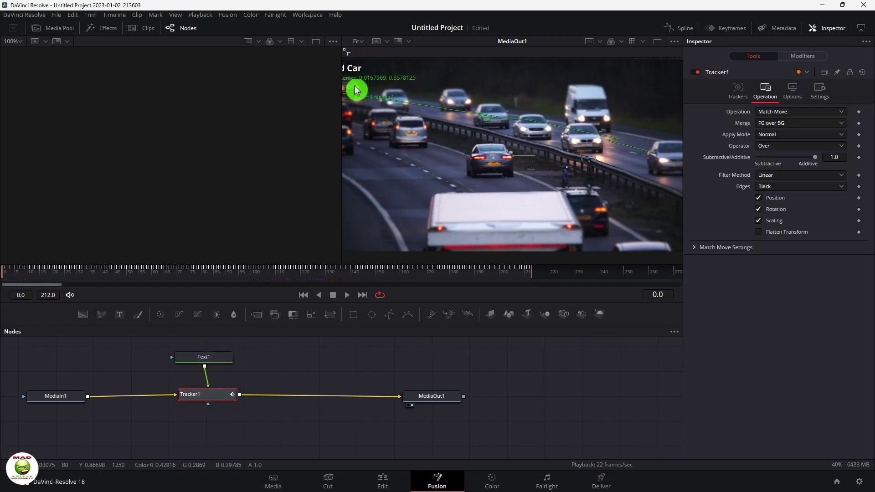
mouse_move(356, 90)
left_mouse_down()
mouse_move(428, 87)
mouse_move(357, 87)
left_mouse_up()
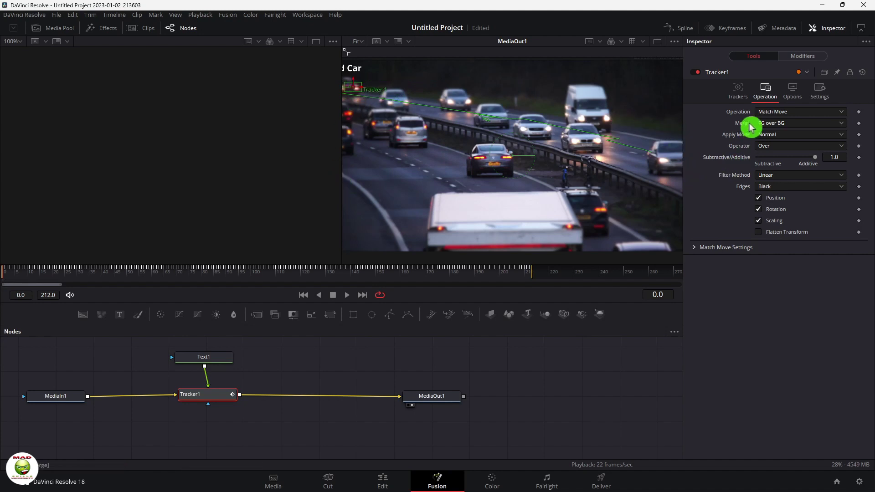
left_click(739, 89)
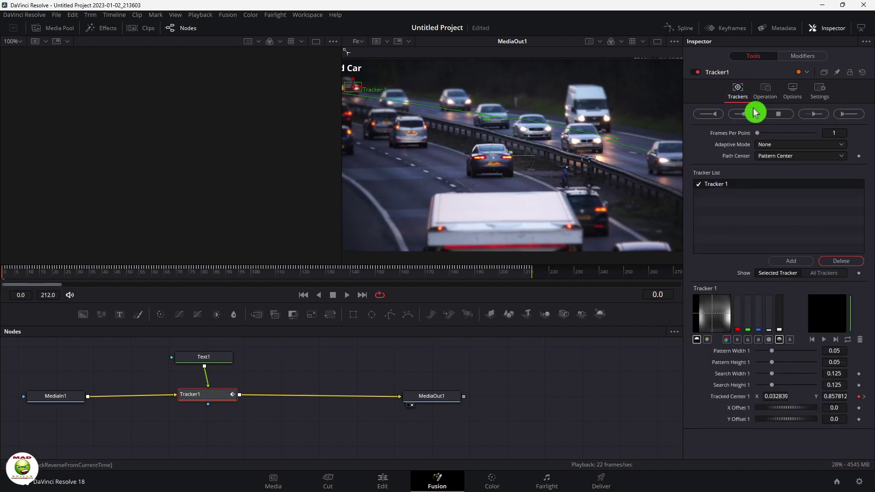
left_click(815, 115)
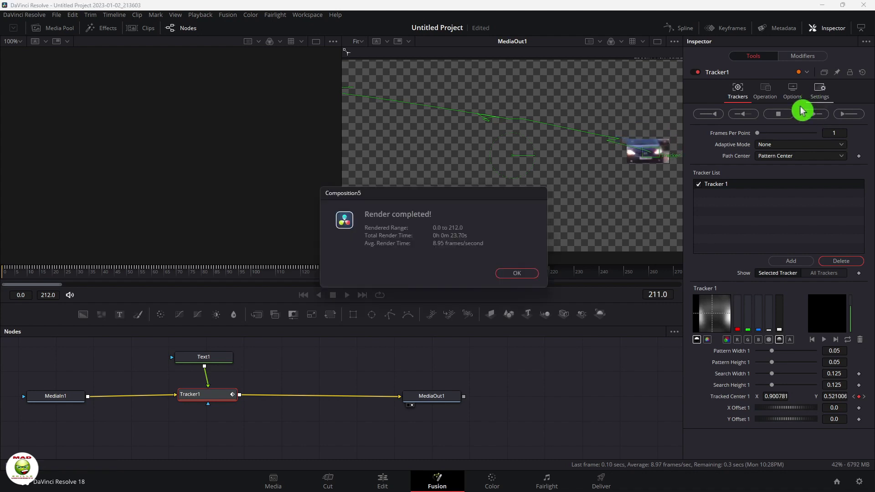
left_click(509, 275)
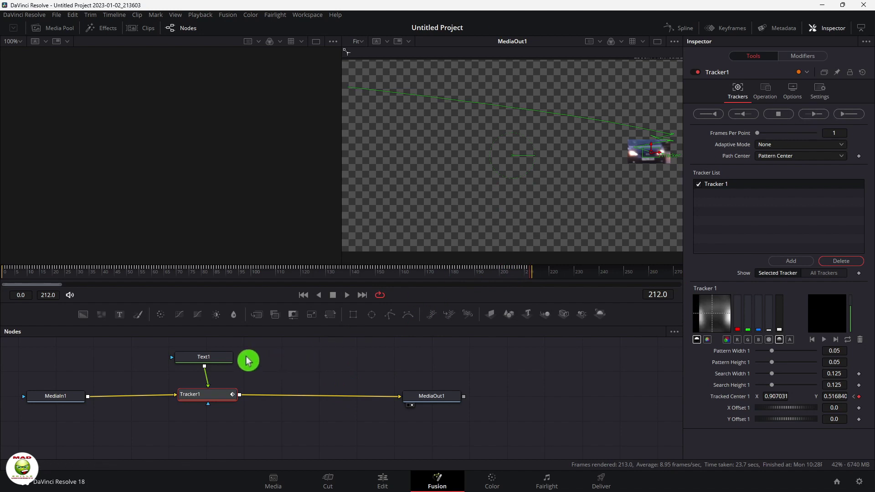
- Play back the retracked shot full screen to check the "Red Car" text's motion, and return the Edit timeline to its start
left_click(226, 359)
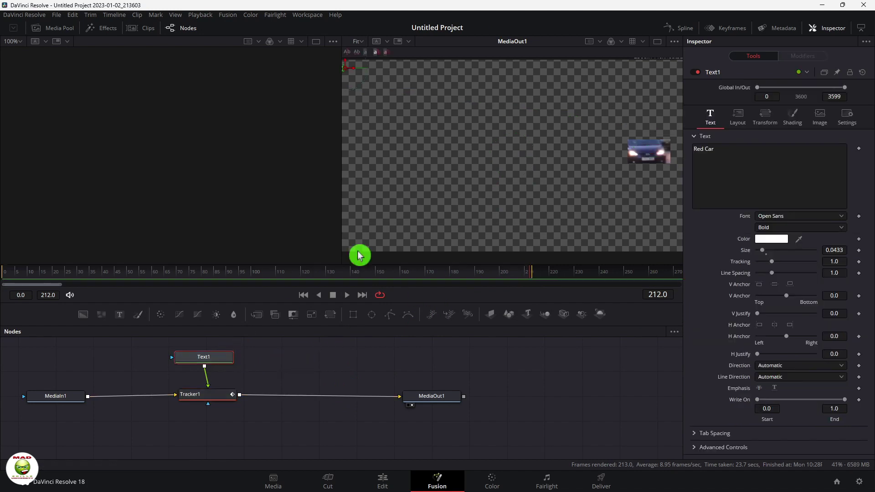
left_click_drag(1, 265, 2, 265)
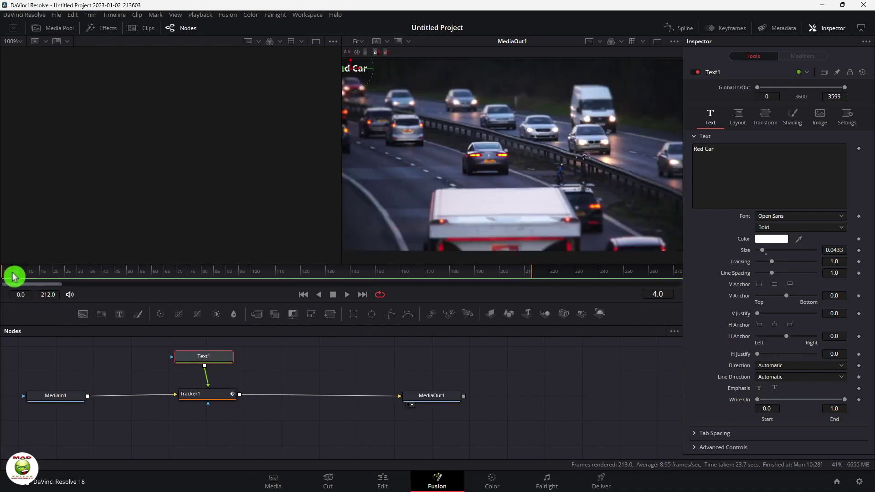
key("space")
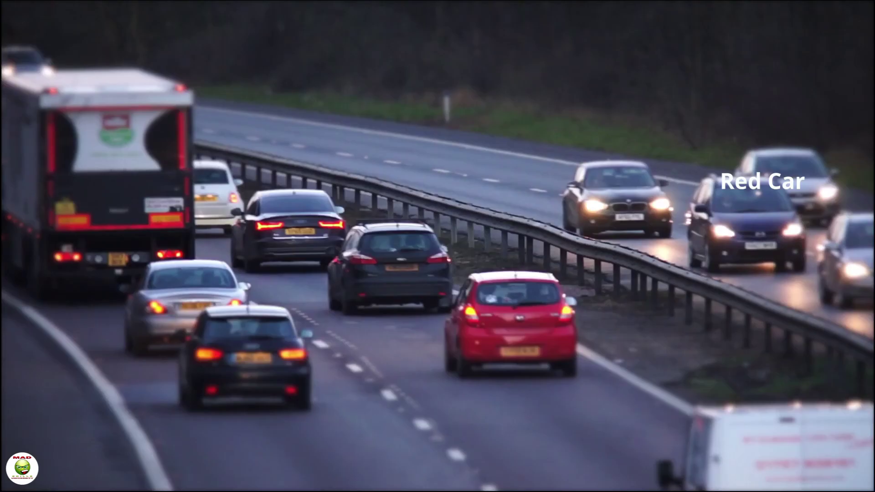
mouse_move(161, 330)
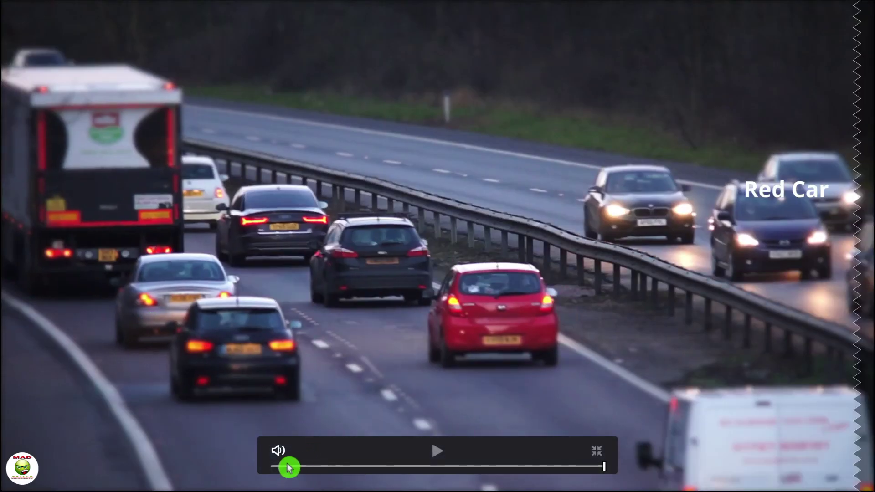
left_click(280, 466)
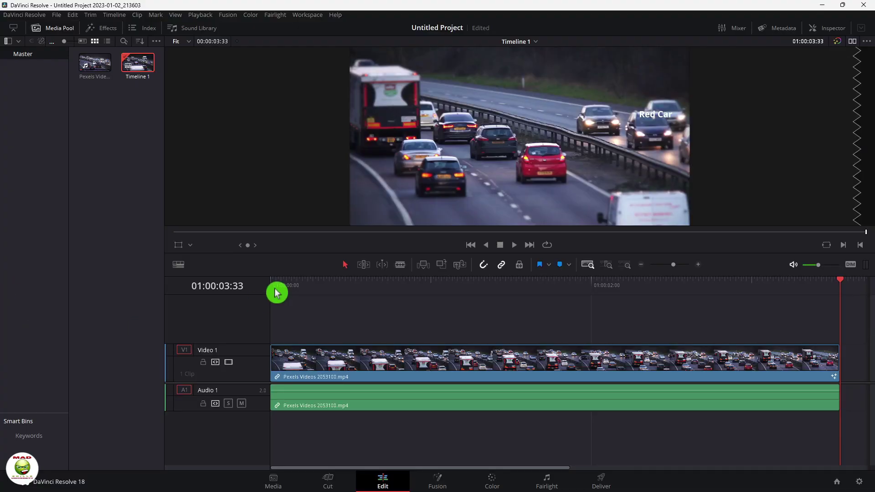
left_click(275, 287)
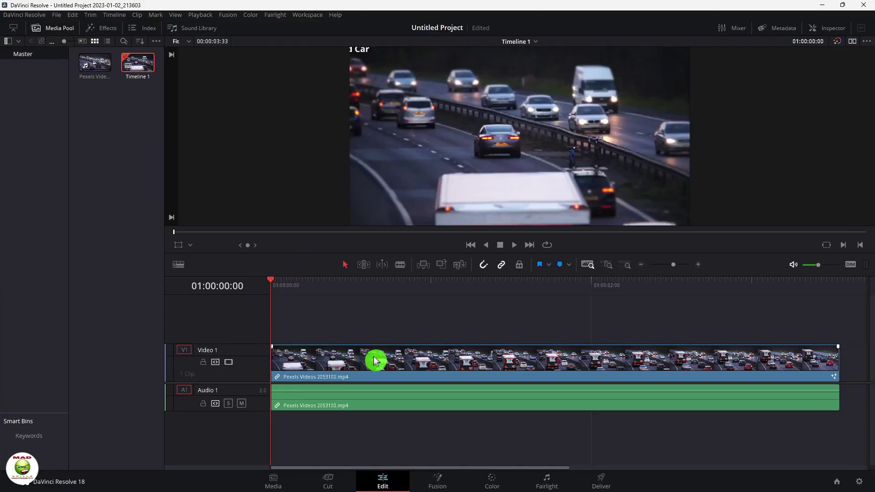
- Review the video clip's options for generating optimized media, caching render output and rendering in place
right_click(523, 362)
mouse_move(584, 258)
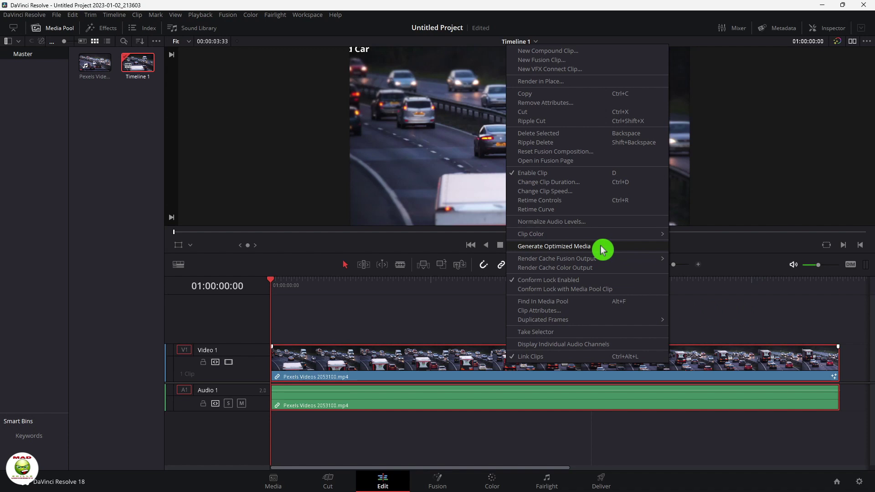
left_click(602, 250)
right_click(475, 362)
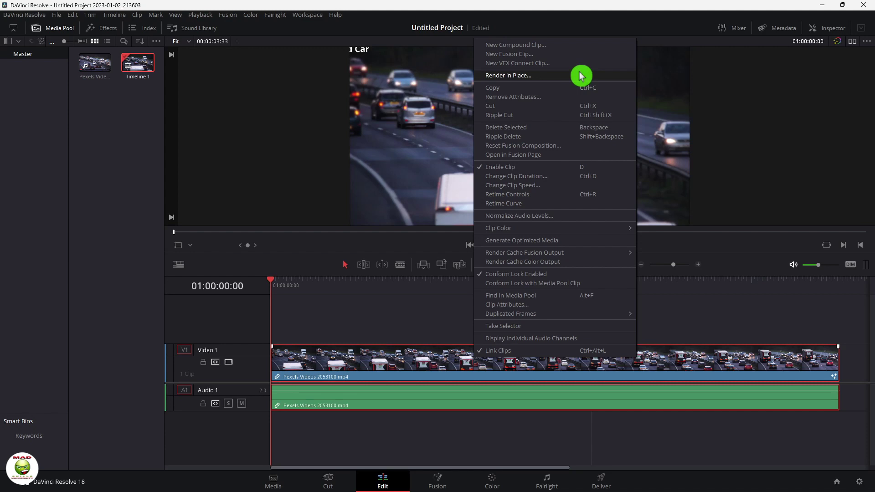
left_click(446, 317)
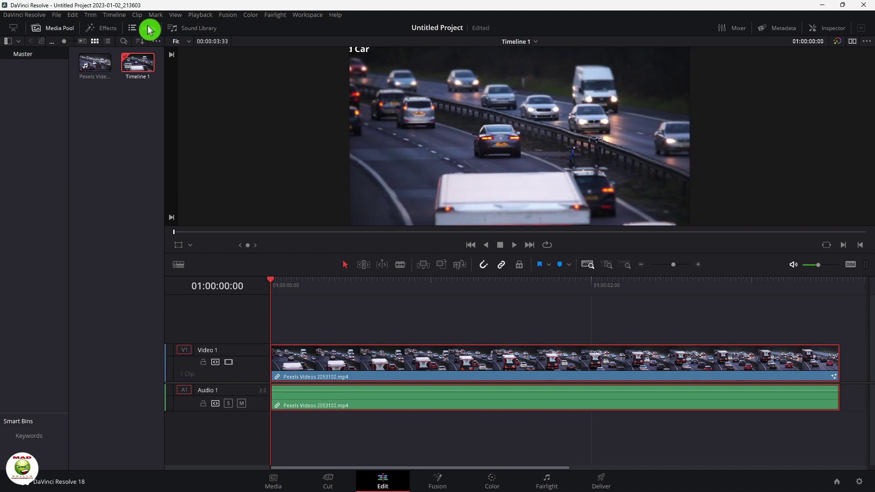
- Toggle the display of the Effects library, the Media Pool's bin list and the Media Pool itself
left_click(109, 28)
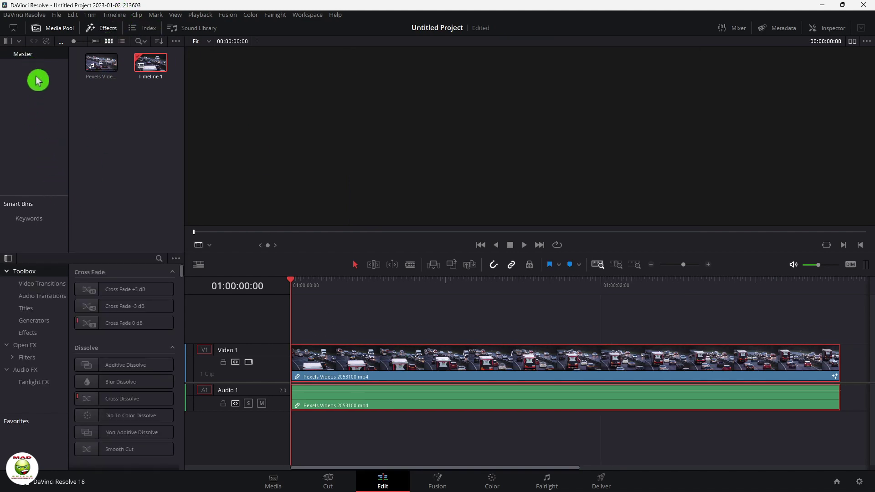
left_click(10, 46)
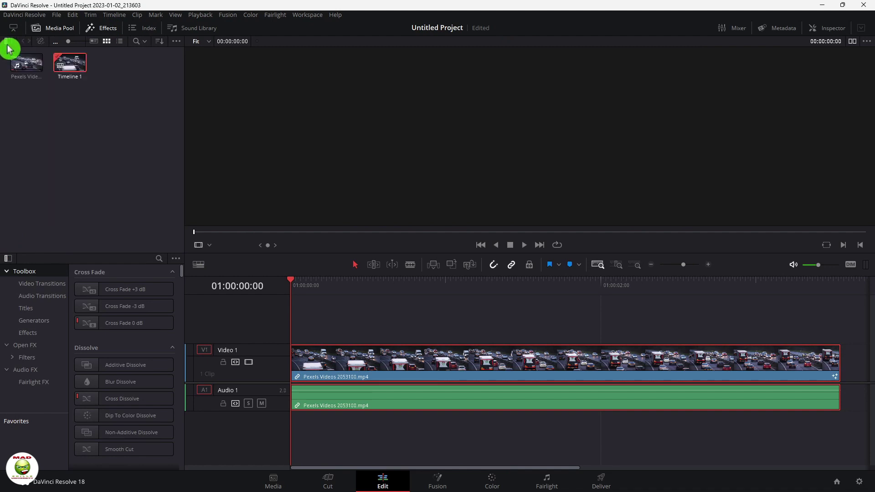
left_click(64, 29)
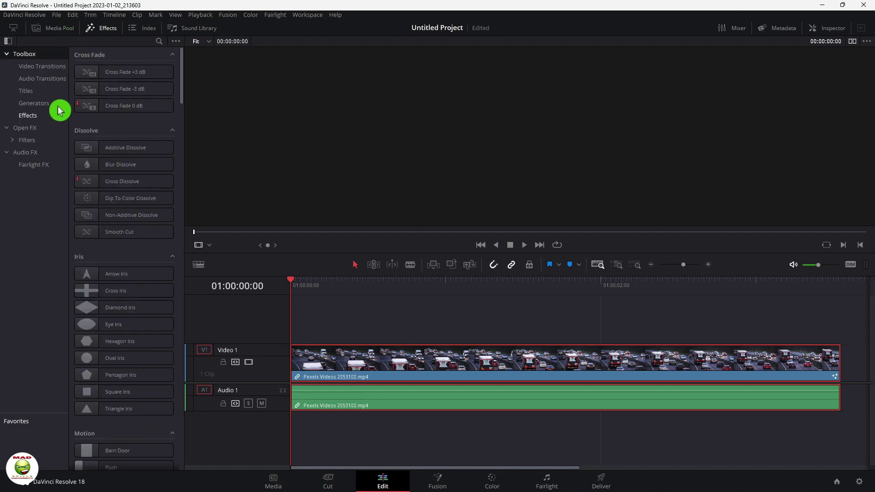
left_click(103, 30)
- Place the Pexels paraglider clip at the start of Video 1 and move the playhead to 01:00:01:15
key("shift+z")
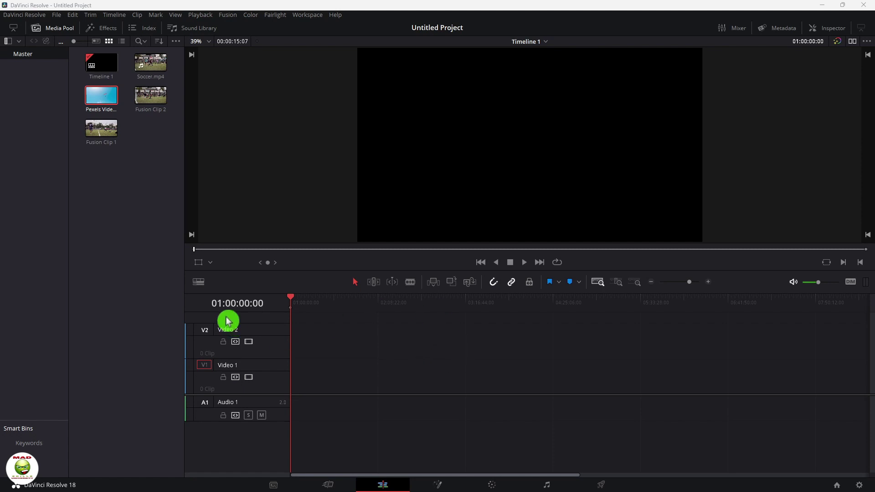
left_click_drag(90, 92, 326, 383)
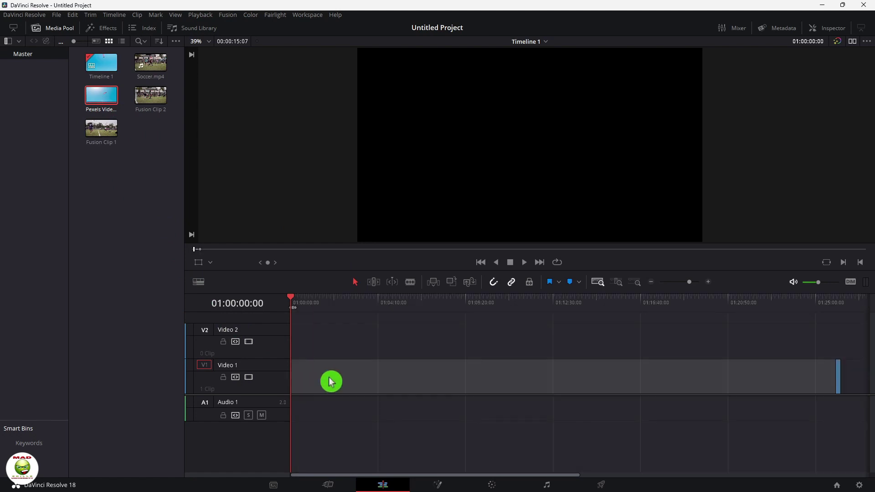
left_click(371, 375)
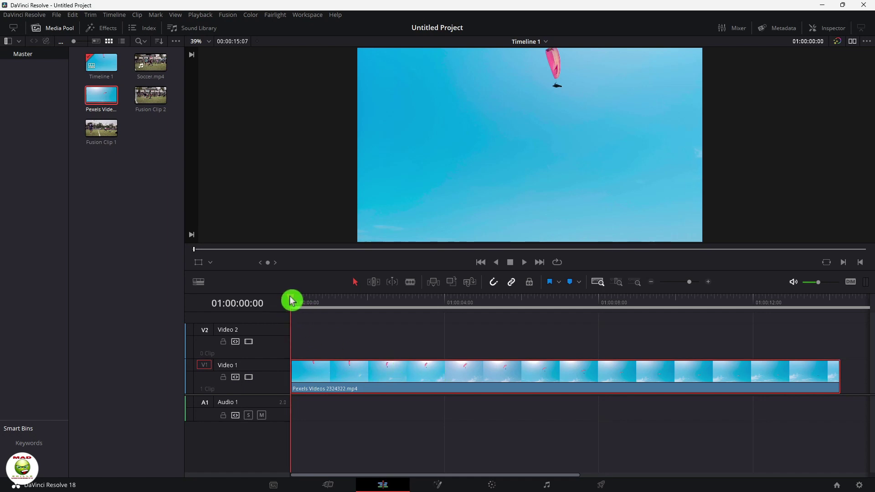
left_click_drag(300, 300, 353, 302)
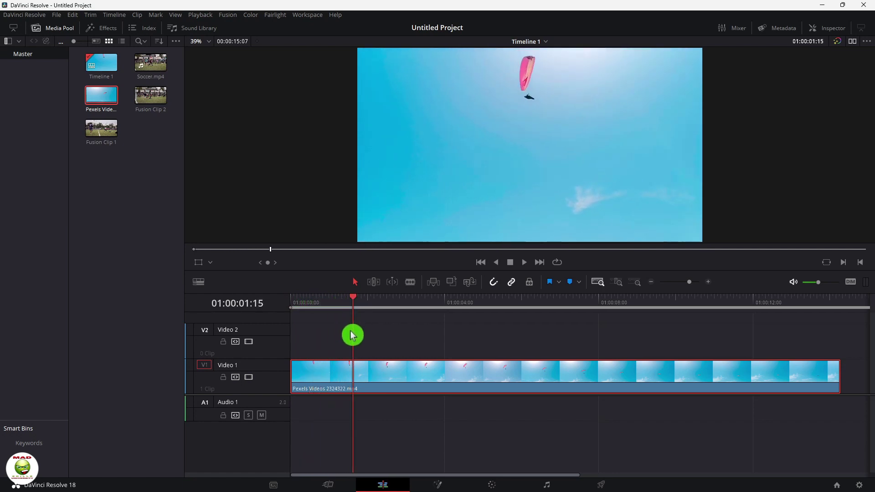
- Split the paraglider clip on Video 1 at 01:00:01:15 and delete the section before the cut, closing the gap
left_click(411, 282)
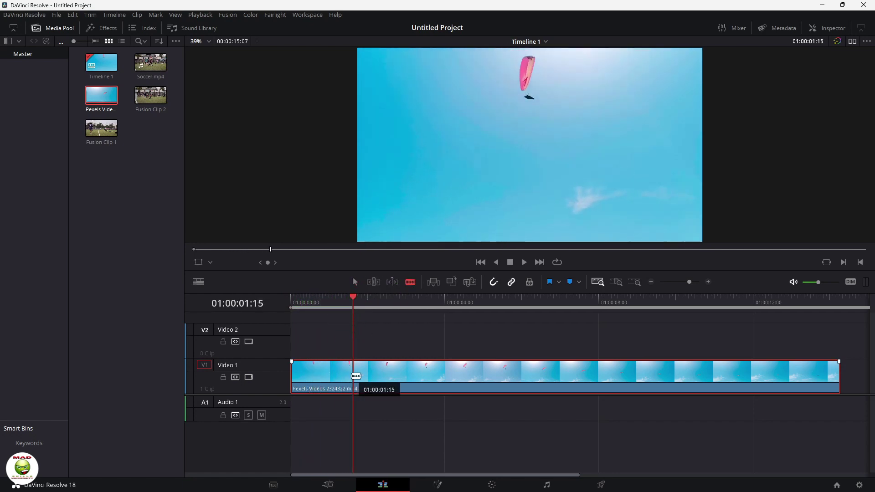
left_click(355, 376)
key("a")
left_click(335, 379)
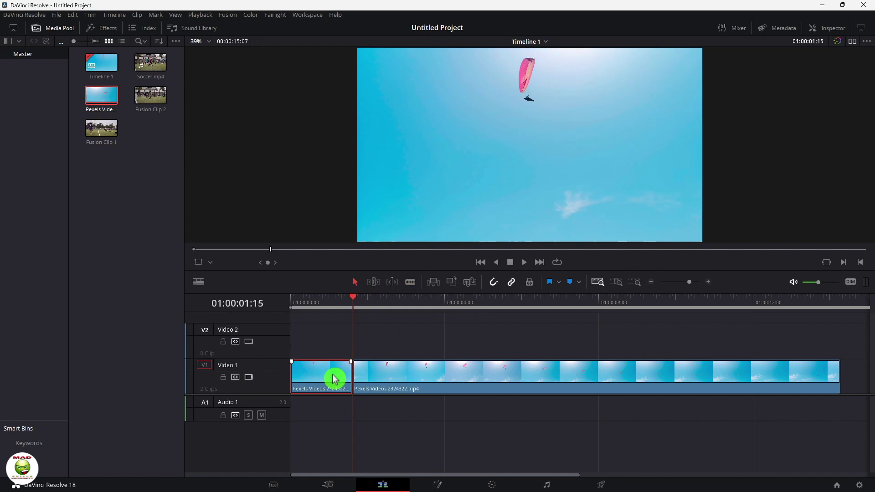
key("Delete")
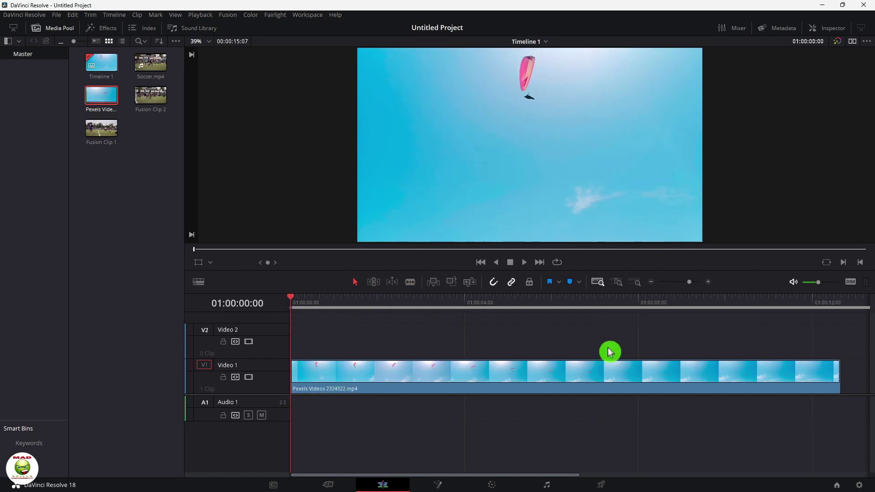
- Split the paraglider clip at 01:00:10:03 and delete the section after the cut
left_click_drag(583, 313, 733, 321)
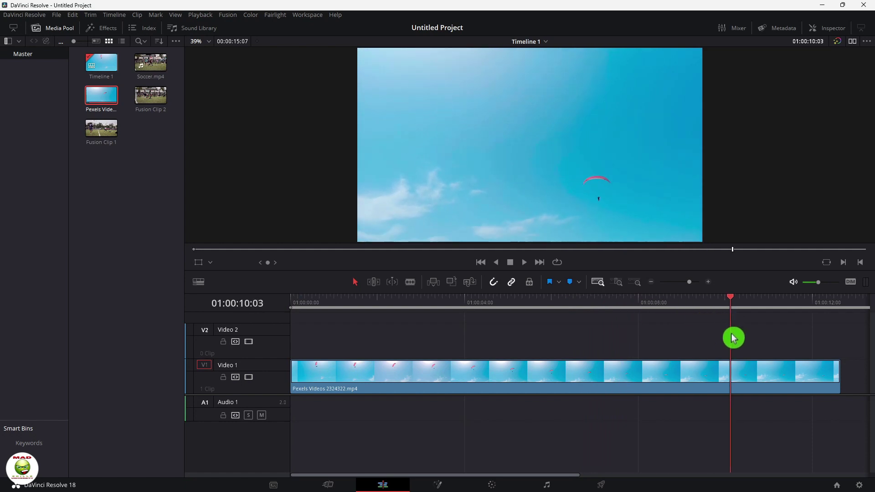
left_click(411, 282)
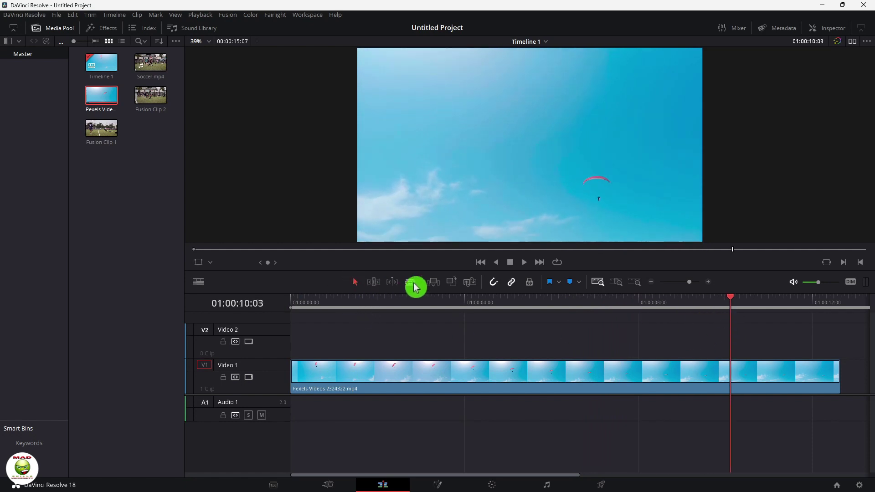
left_click(733, 367)
left_click(356, 282)
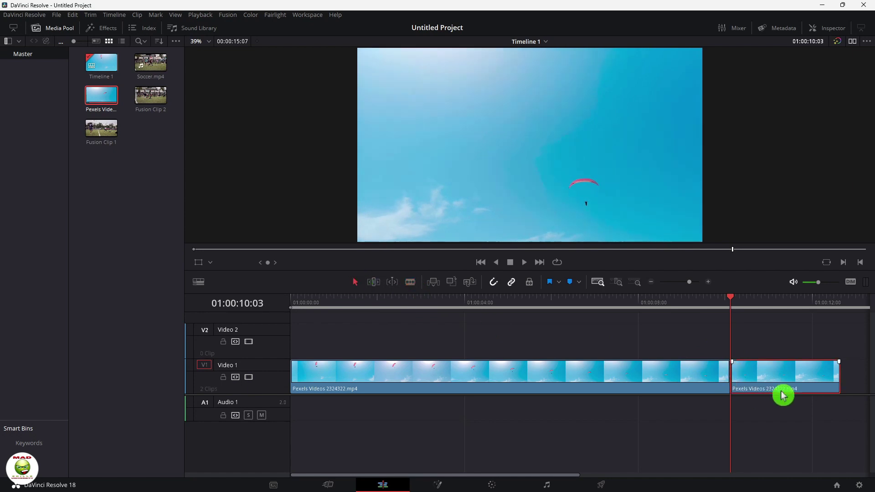
key("Delete")
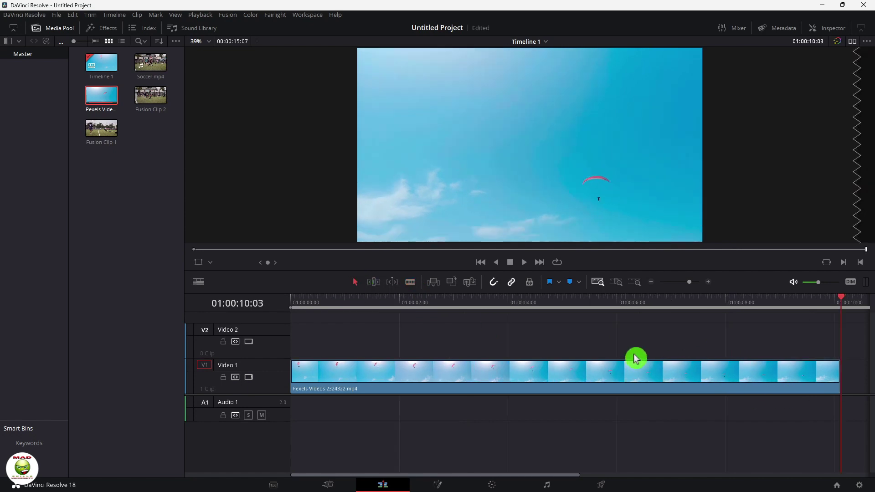
- Open the trimmed paraglider clip in Fusion and add a Planar Tracker node midway between MediaIn1 and MediaOut1
left_click(480, 384)
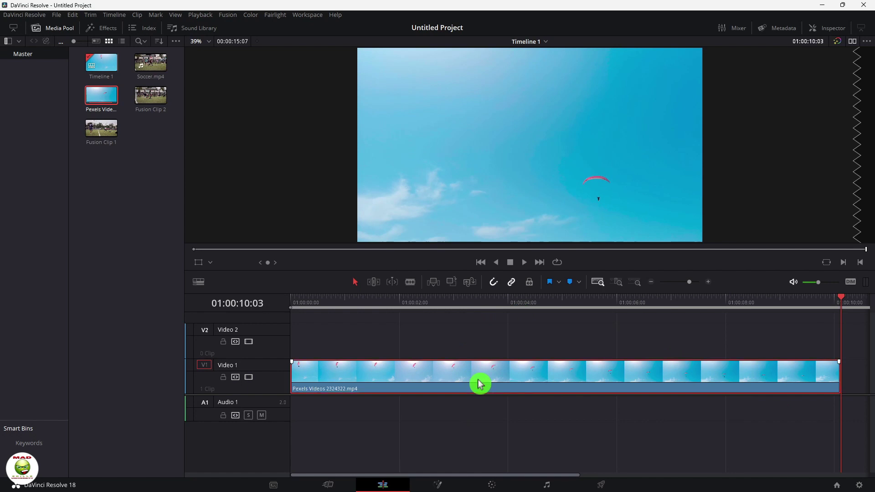
left_click(440, 486)
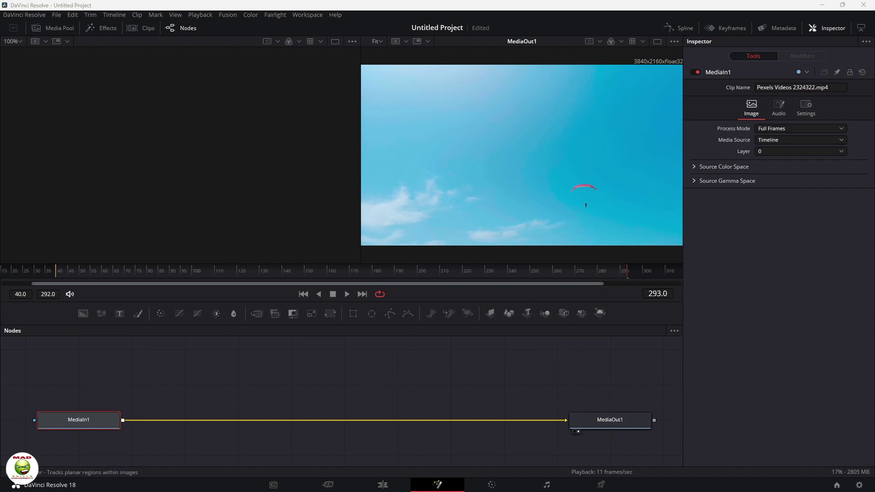
key("shift+space")
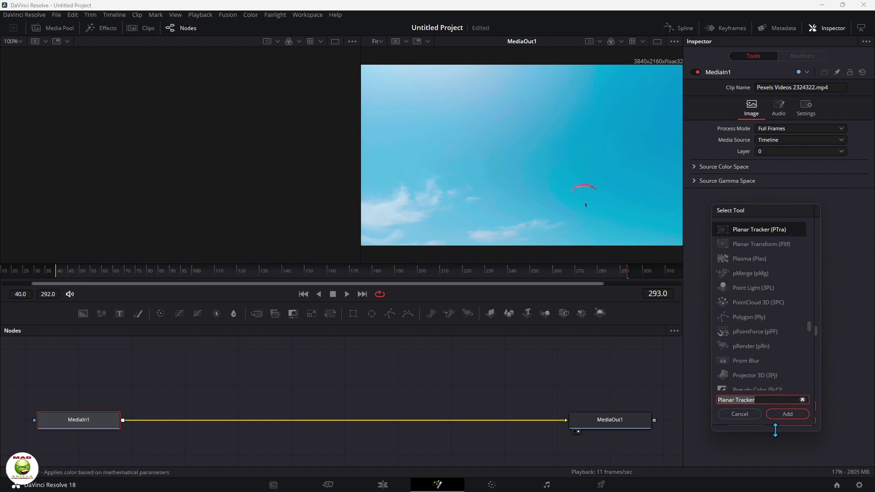
left_click(791, 416)
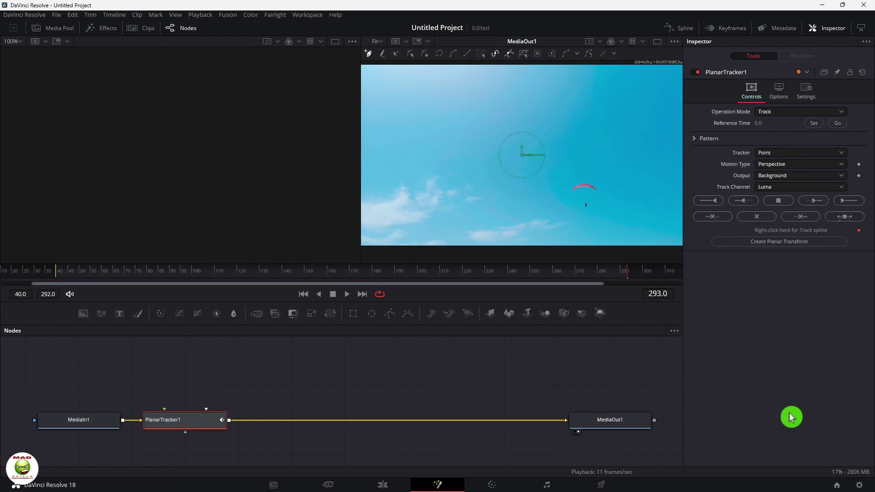
left_click_drag(195, 423, 292, 426)
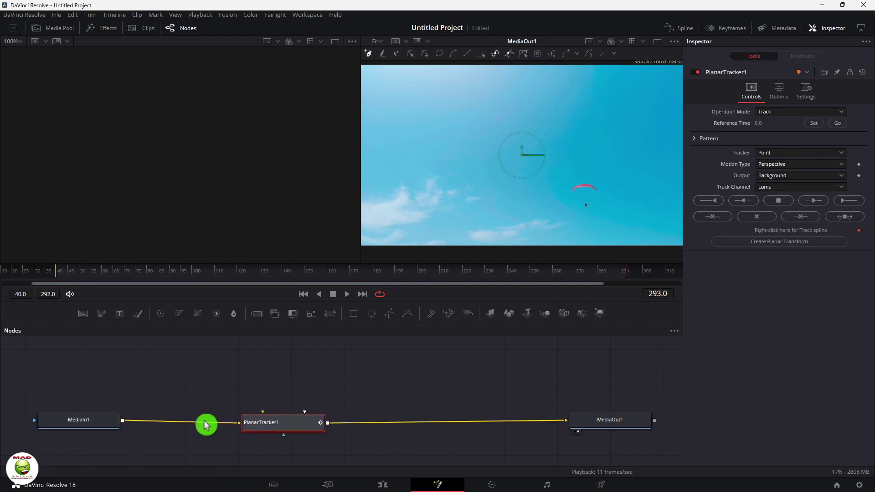
- Review the MediaIn1 and MediaOut1 nodes, reposition PlanarTracker1 between them and display its controls in the Inspector
left_click(106, 426)
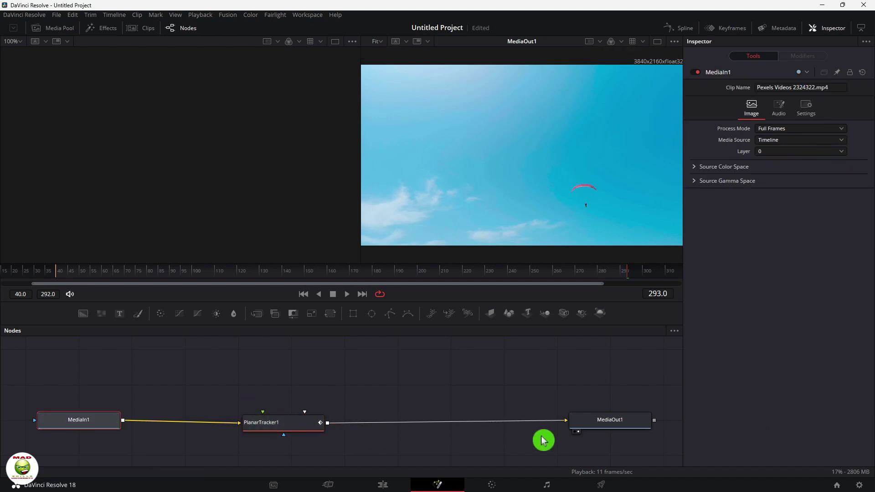
left_click(607, 424)
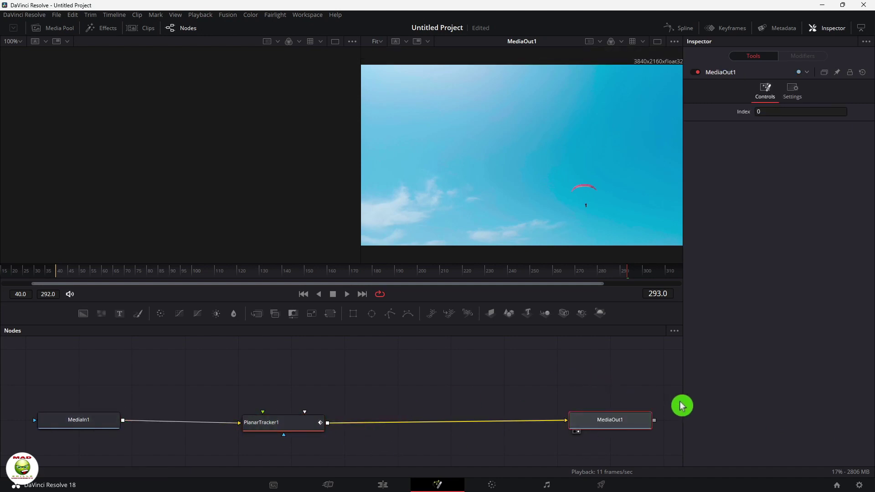
mouse_move(295, 430)
left_mouse_down()
mouse_move(351, 420)
mouse_move(287, 416)
left_mouse_up()
left_click(819, 30)
left_click(820, 30)
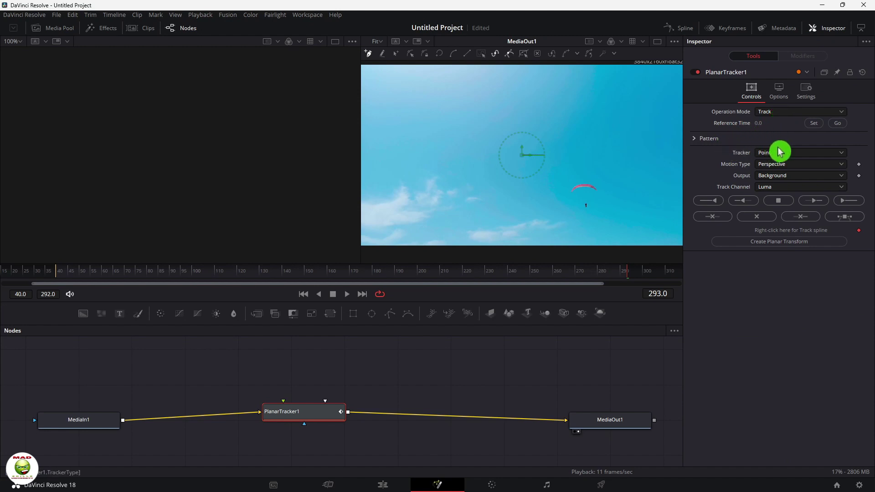
- Set PlanarTracker1's tracker to Hybrid Point/Area and review the motion types, keeping Perspective
left_click(805, 152)
left_click(792, 180)
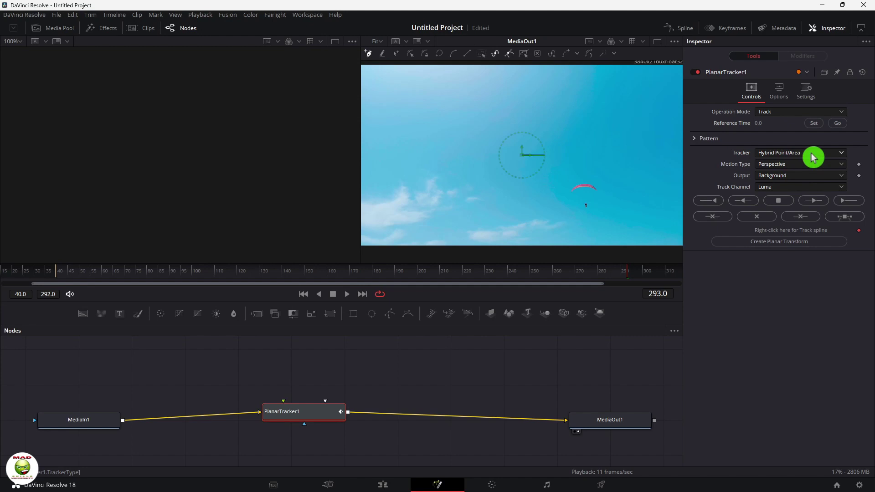
left_click(833, 168)
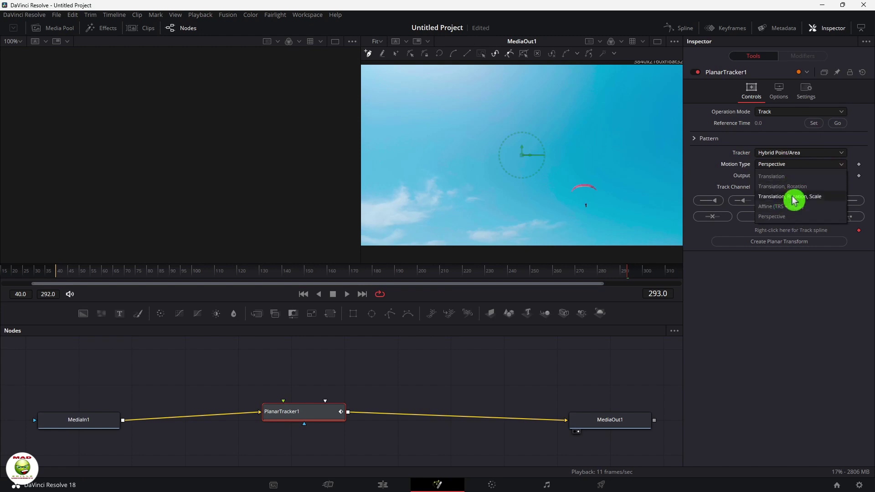
left_click(807, 168)
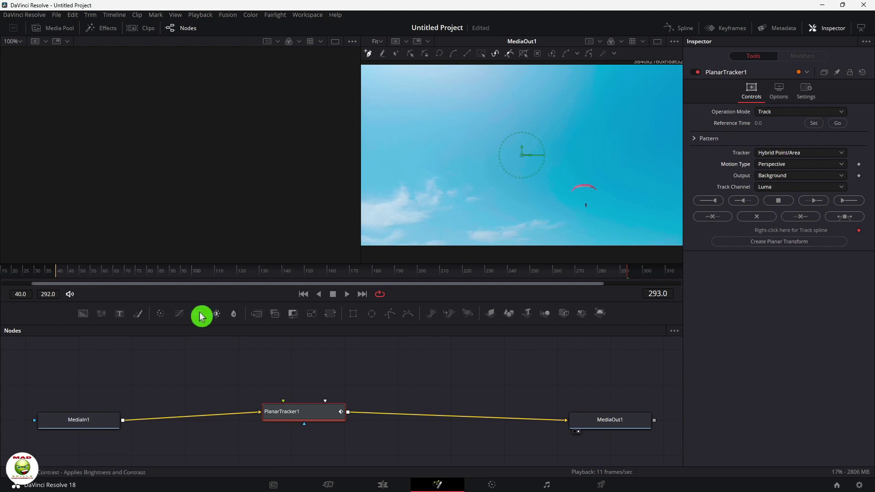
- Outline the paraglider at reference frame 40 and track it forward, stopping the planar track at frame 122
left_click_drag(158, 273, 59, 279)
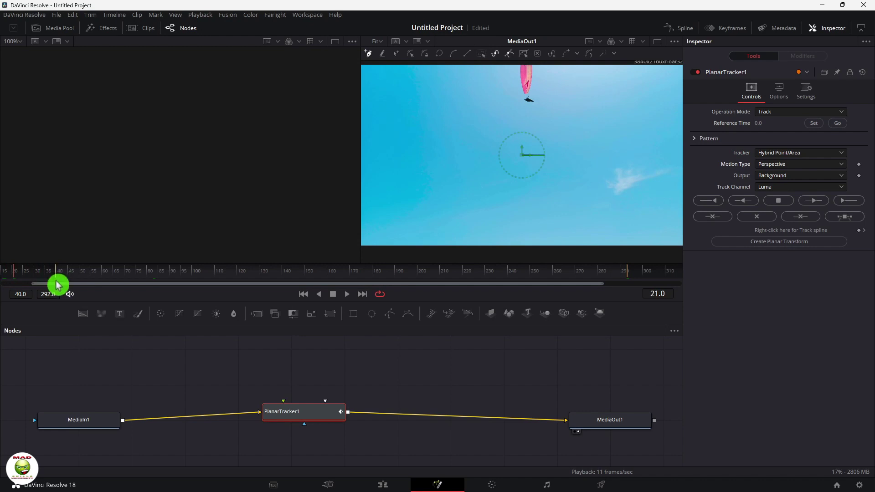
left_click(762, 127)
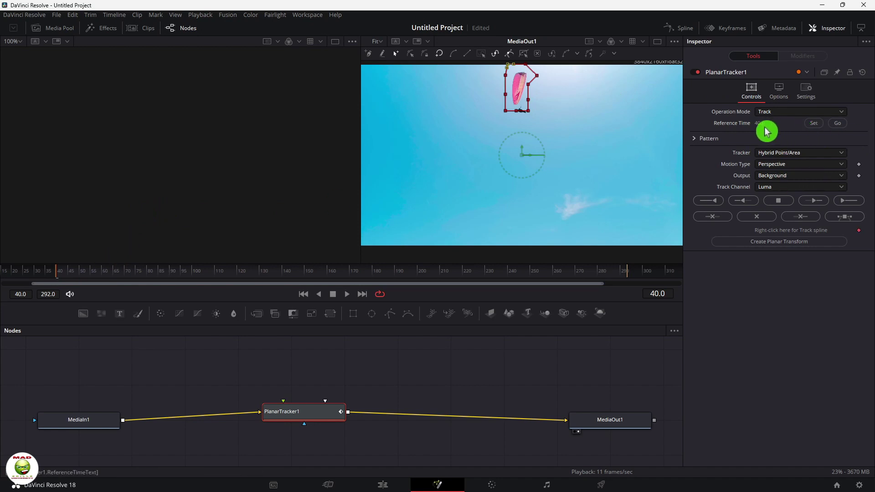
left_click(851, 203)
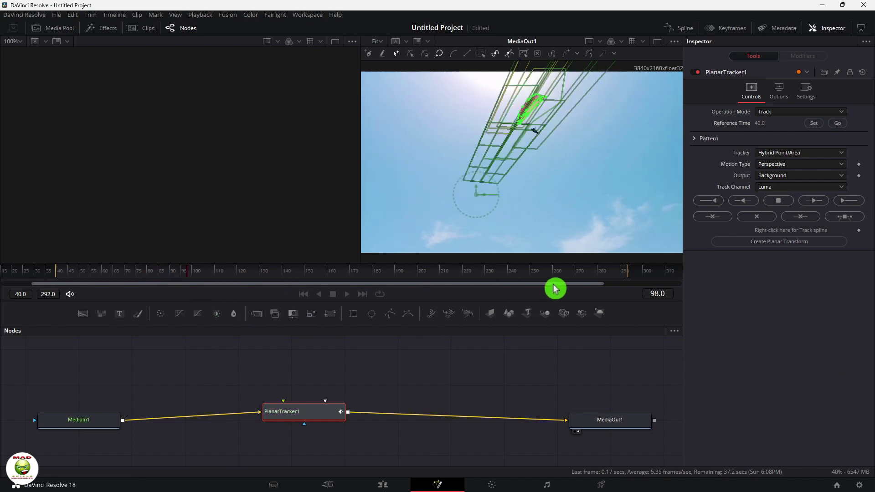
key("Escape")
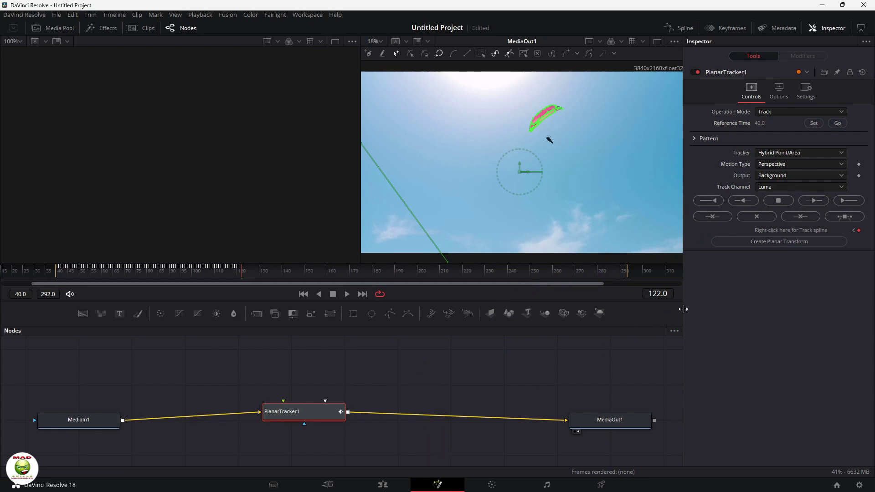
- Create a planar transform from the track, connect its output to PlanarTracker1 and place it above that node
left_click(797, 246)
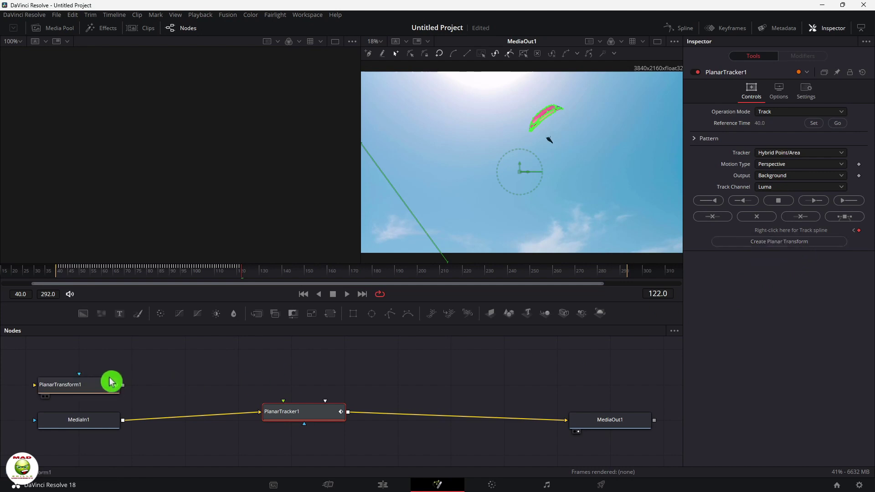
left_click_drag(103, 381, 287, 409)
left_click_drag(238, 363, 301, 360)
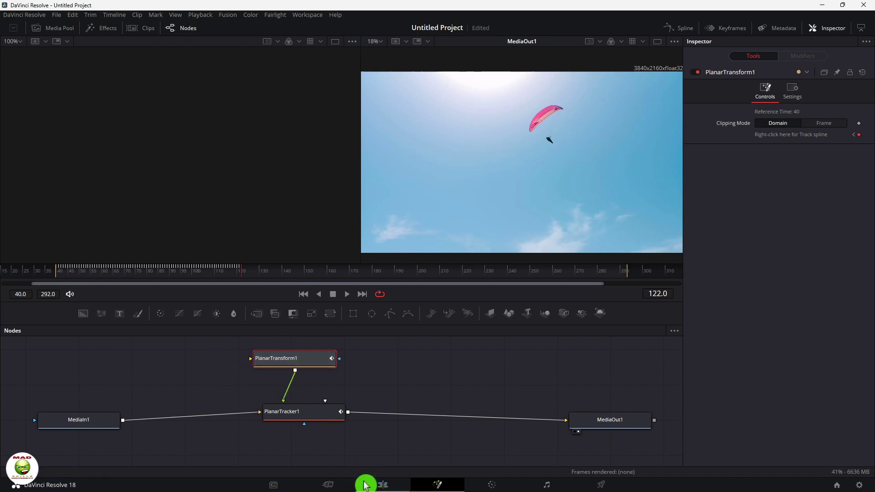
- Return to the Edit page and play the tracked paraglider shot full screen from the start of the timeline
left_click(382, 486)
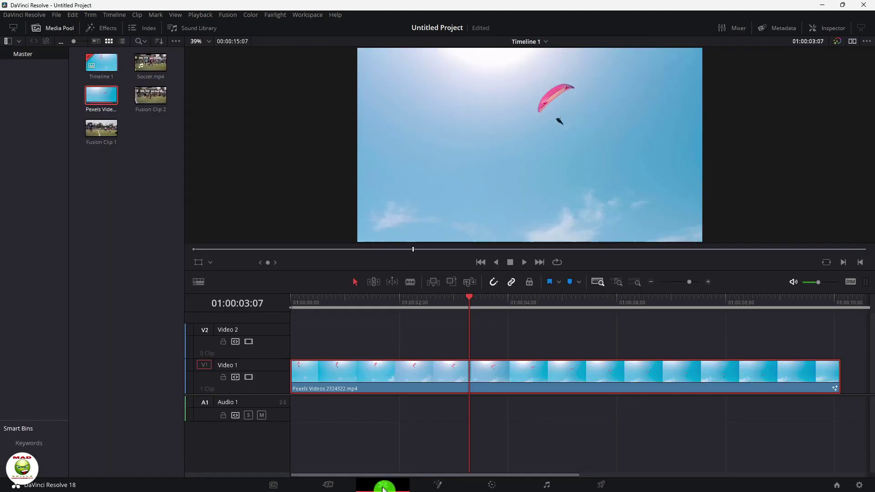
left_click(294, 308)
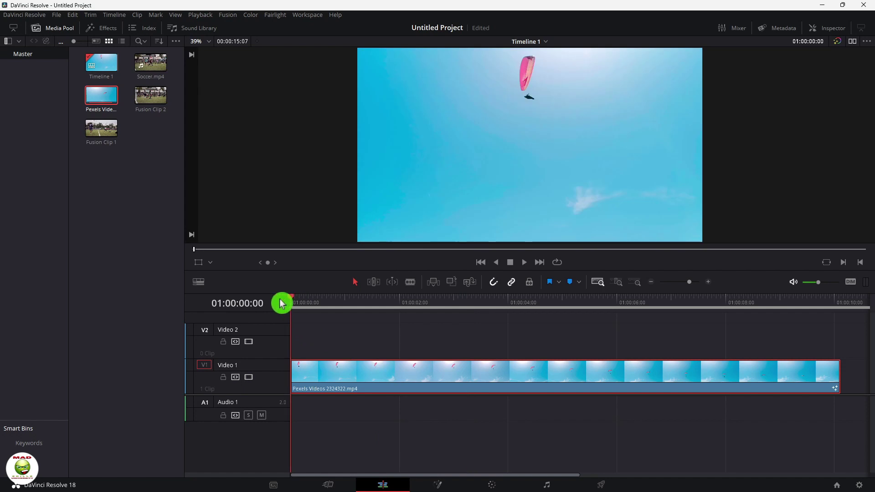
key("ctrl+f")
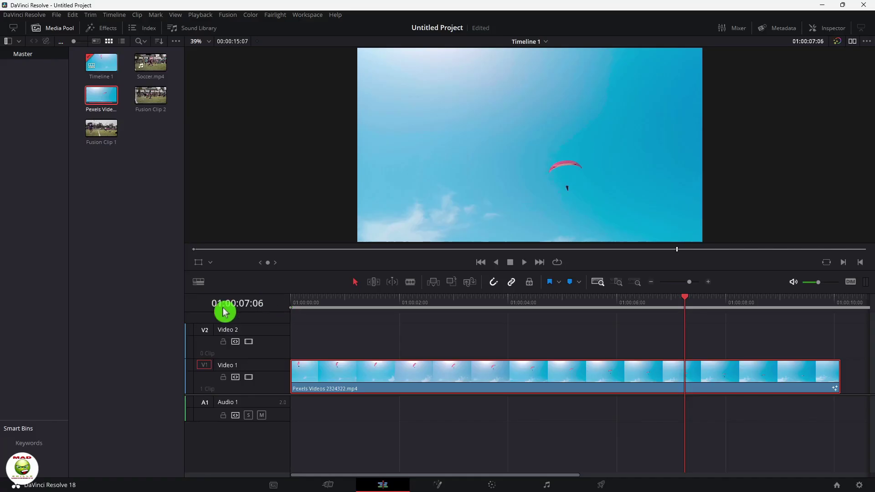
- Place the original paraglider clip on Video 2 with Video 1 disabled, and play it full screen from the start
left_click_drag(101, 95, 238, 185)
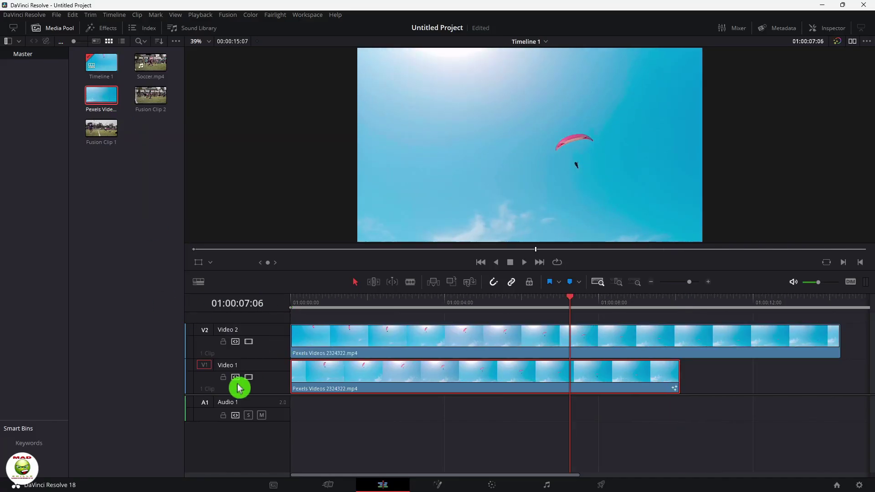
left_click(249, 377)
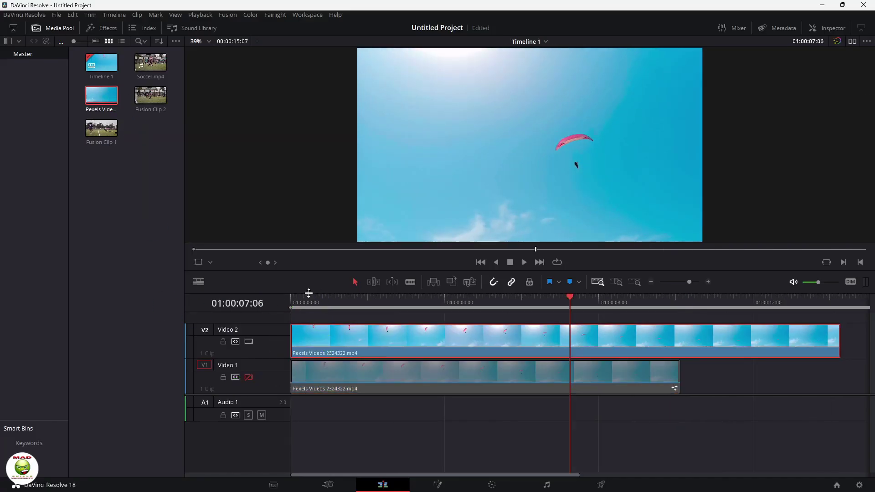
left_click(308, 305)
left_click_drag(308, 302, 300, 302)
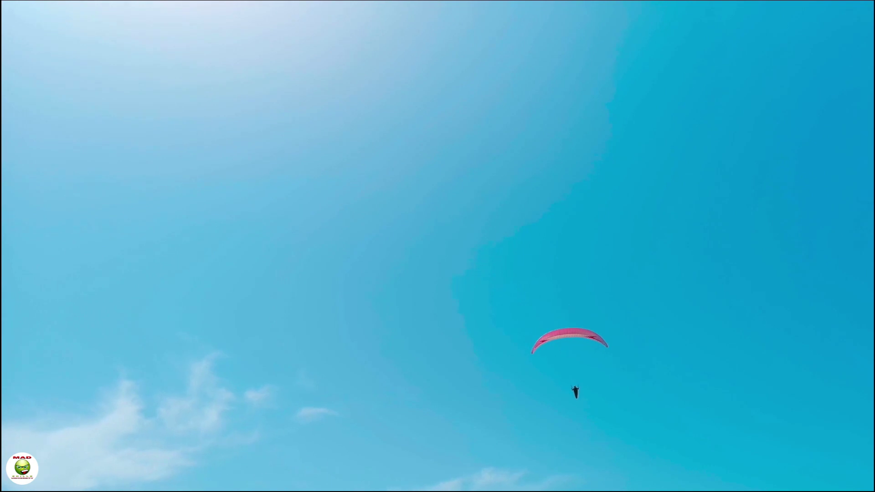
key("Escape")
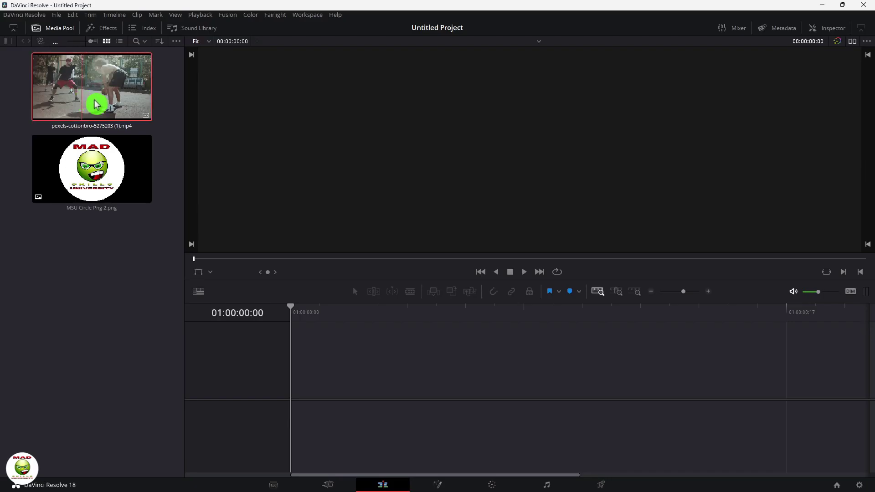
- Place the pexels-cottonbro basketball clip on a new timeline and display its retime curve
left_click_drag(105, 100, 296, 369)
left_click(382, 371)
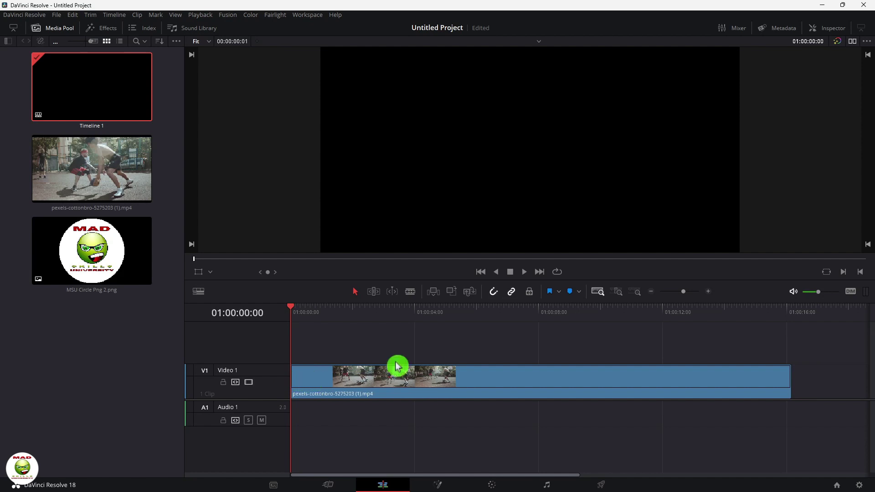
left_click(394, 332)
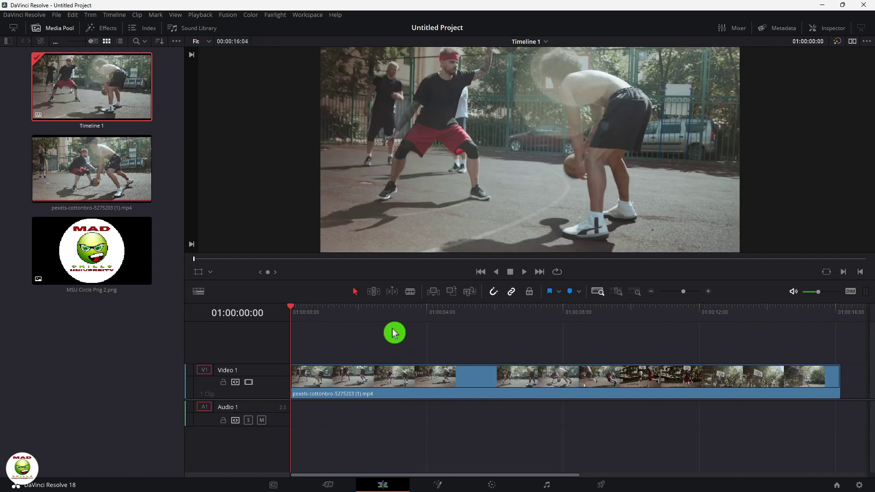
right_click(584, 383)
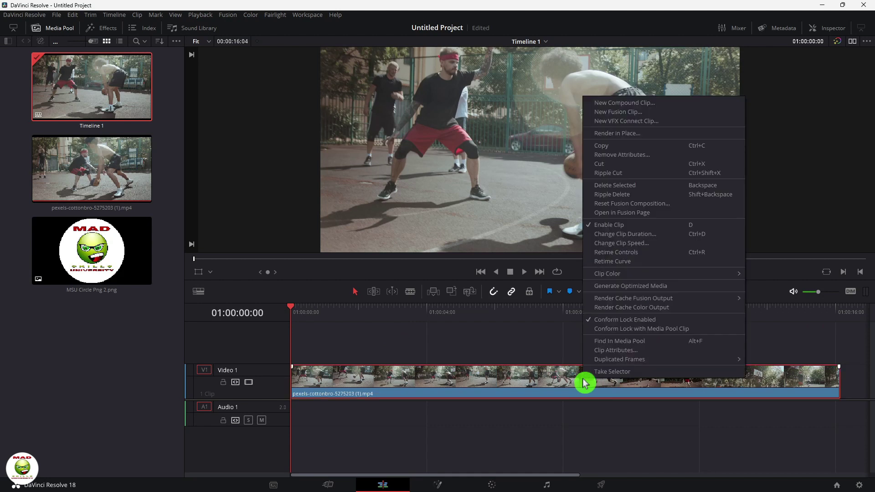
left_click(669, 264)
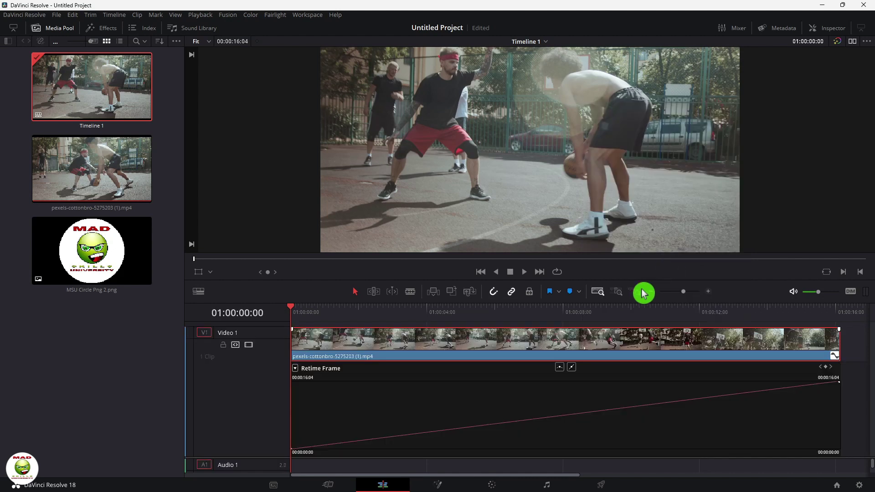
- Show the retime controls on the basketball clip and switch its displayed curve from Retime Frame to Retime Speed
right_click(574, 350)
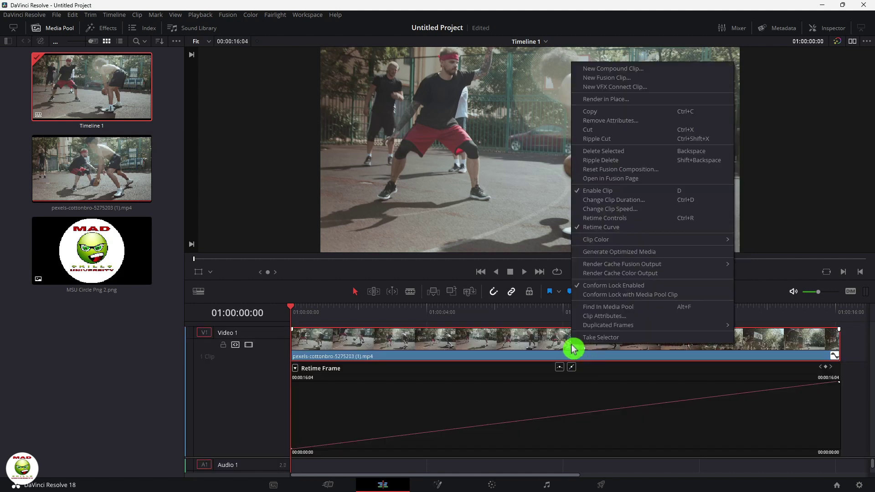
left_click(646, 219)
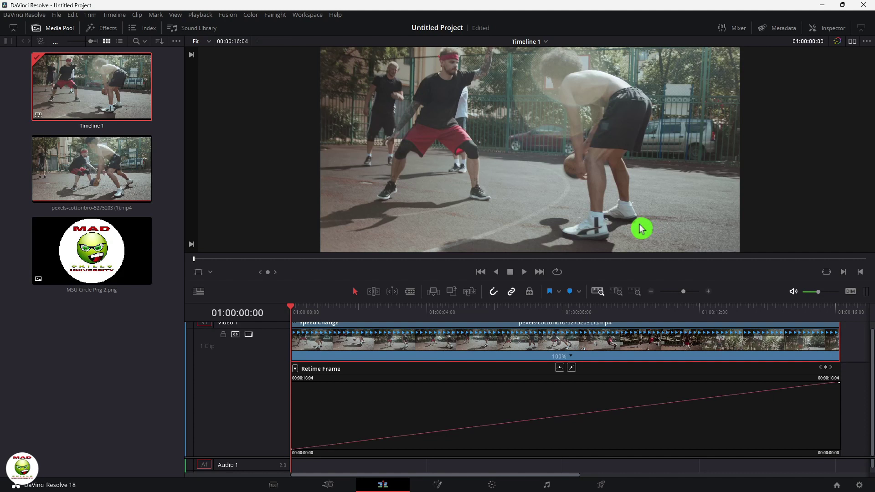
left_click(296, 371)
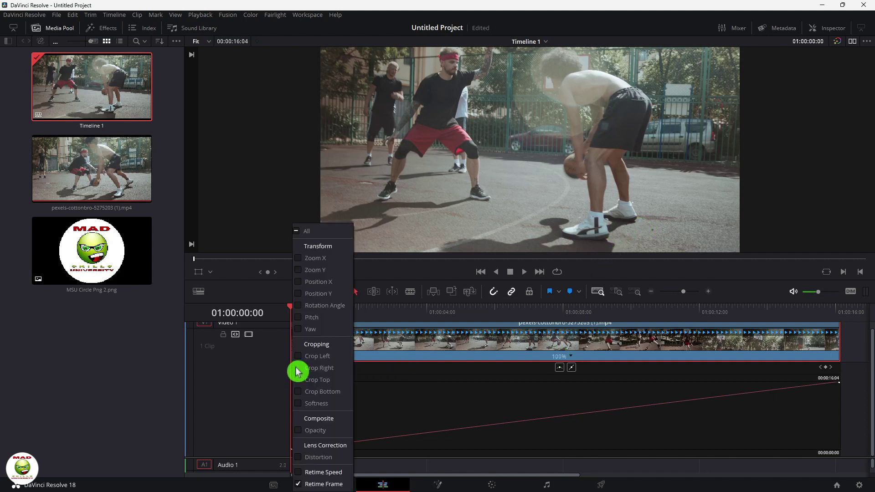
left_click(298, 485)
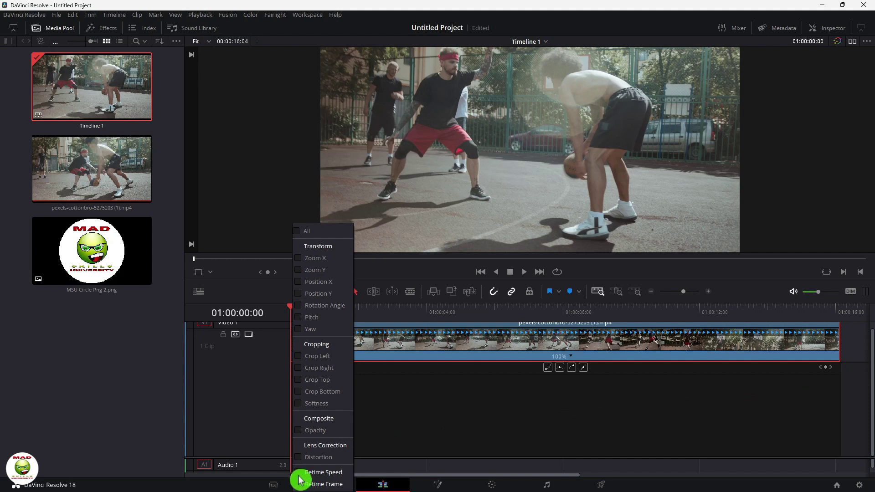
left_click(299, 474)
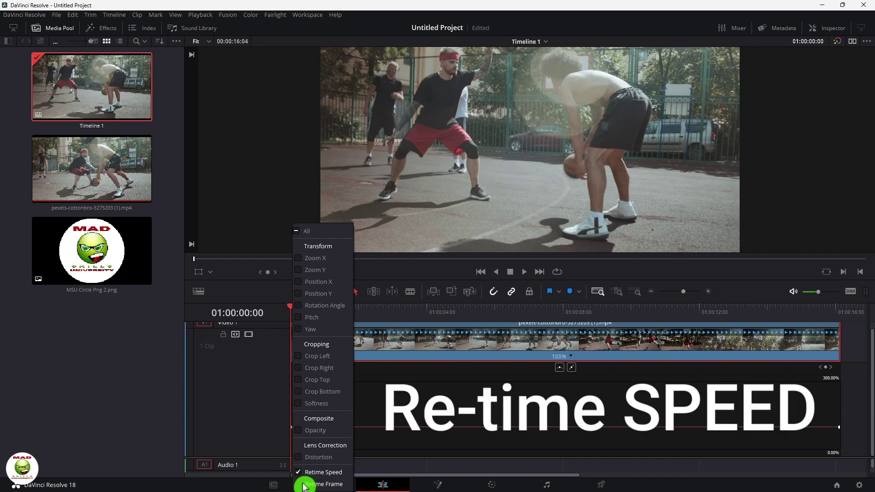
left_click(404, 401)
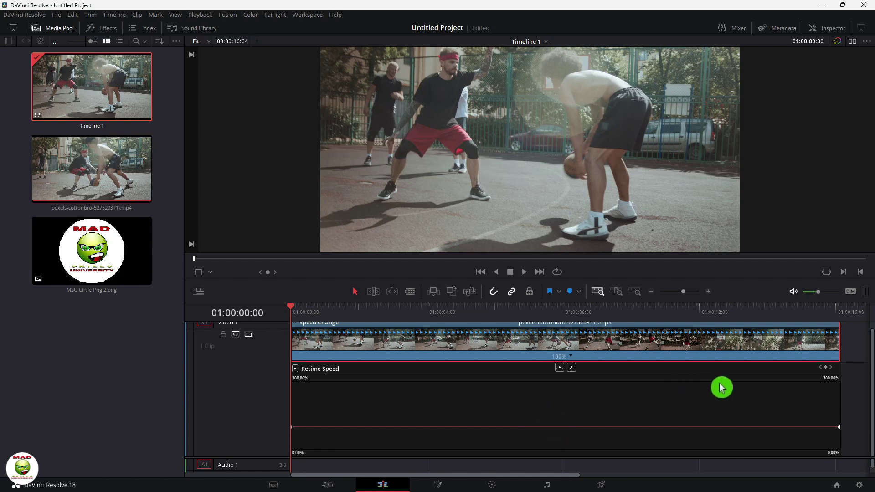
- Add Retime Speed keyframes to the basketball clip at 01:00:05:17 and 01:00:07:23
left_click(461, 312)
left_click_drag(463, 312, 486, 341)
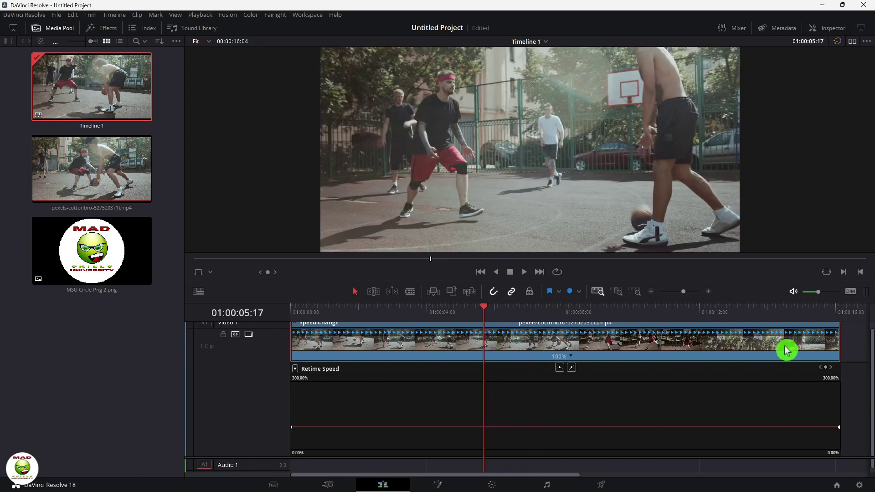
left_click(829, 372)
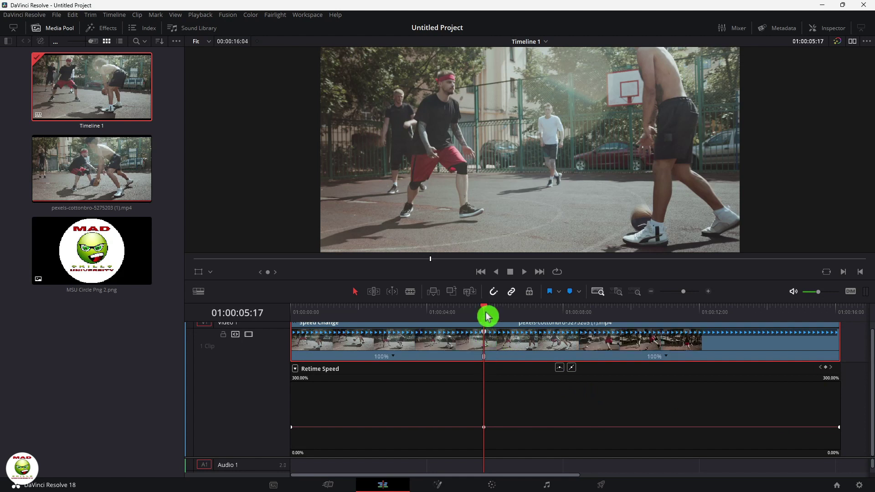
left_click_drag(484, 312, 582, 314)
left_click(826, 372)
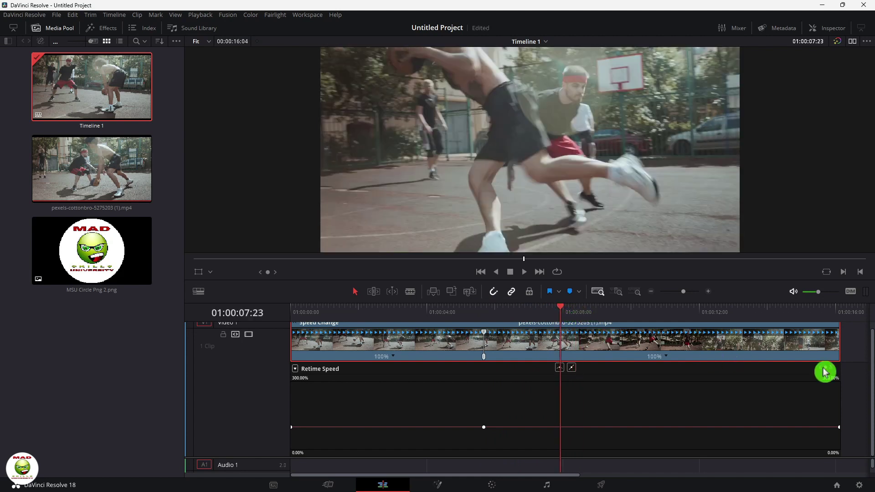
left_click(826, 370)
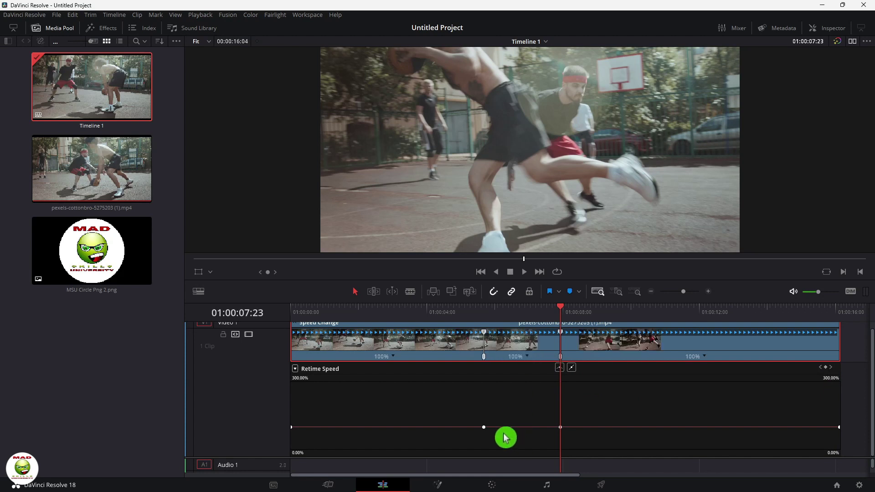
- Raise the Retime Speed curve between the two keyframes to about 230%
mouse_move(483, 428)
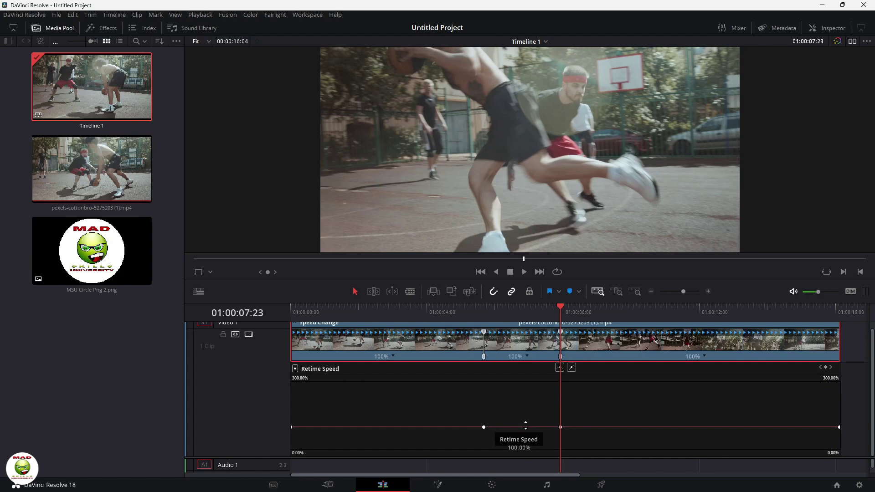
left_click_drag(526, 425, 526, 398)
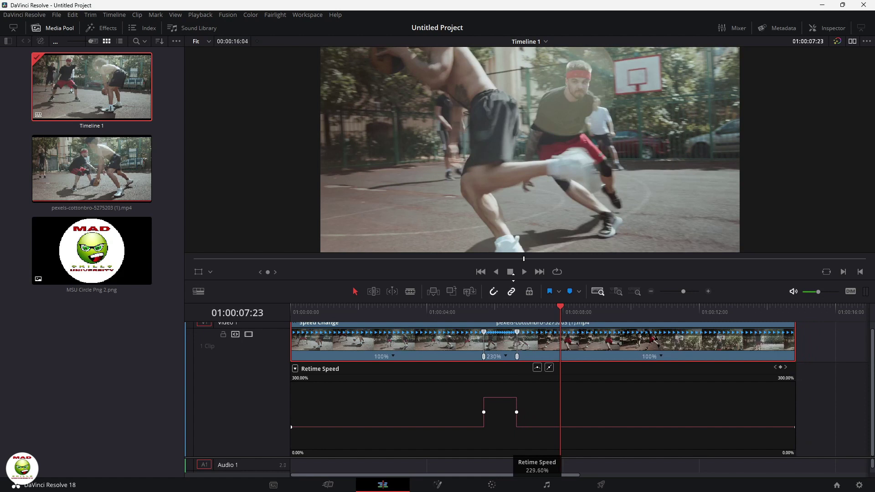
left_click(516, 281)
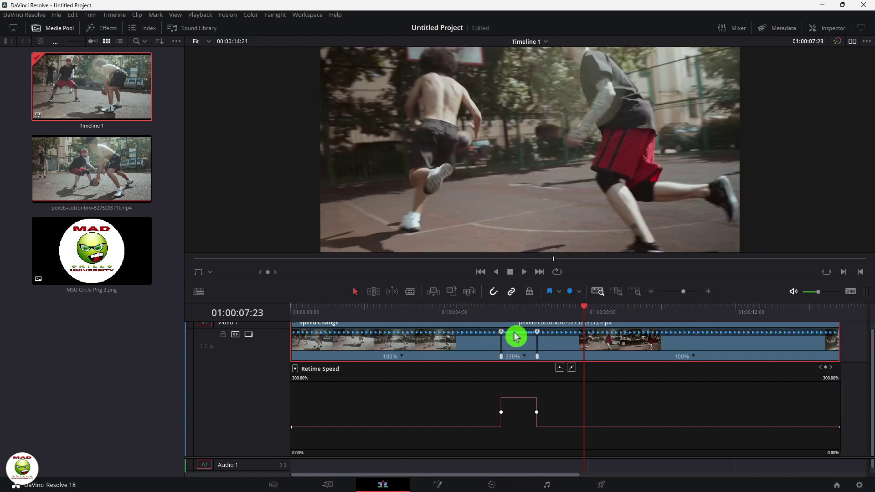
left_click(516, 398)
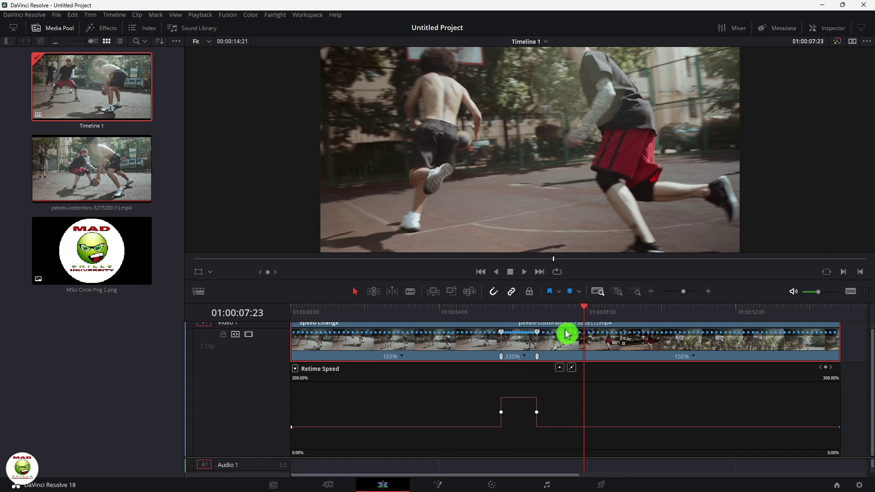
- Add Retime Speed keyframes at 01:00:08:19 and 01:00:10:10 and slow the section between them to about 43%
left_click_drag(588, 302, 615, 321)
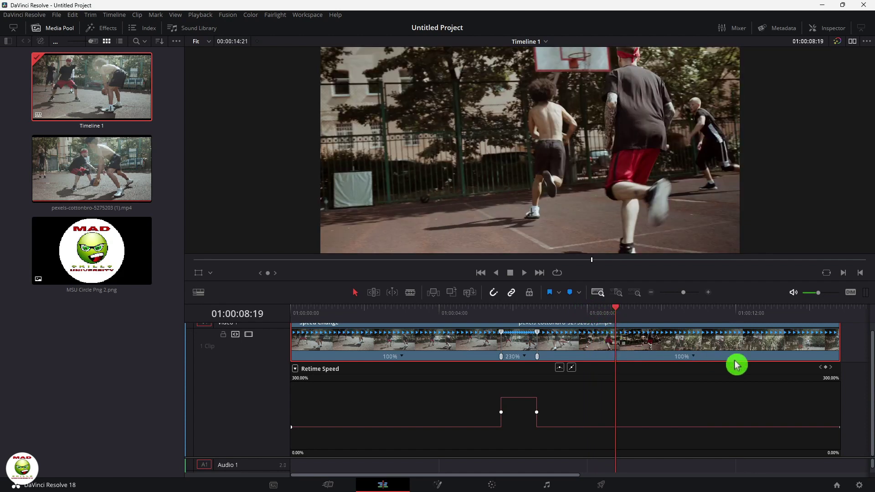
left_click(826, 367)
left_click_drag(614, 311, 679, 312)
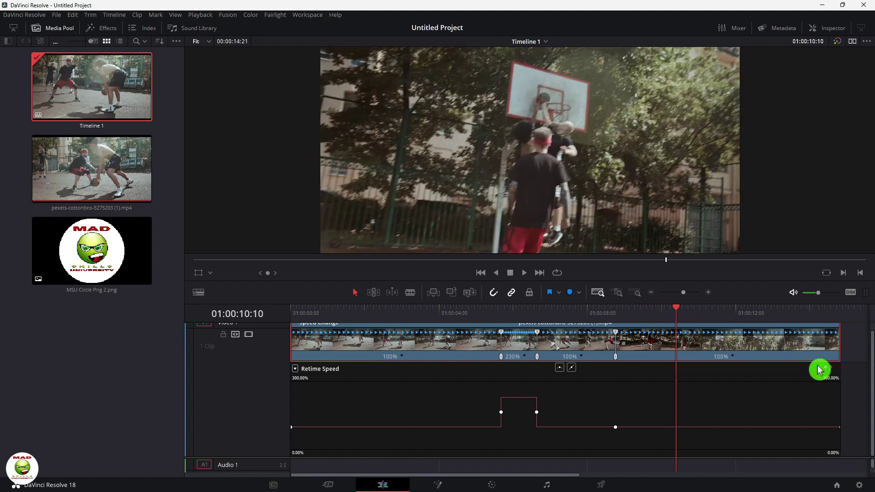
left_click(828, 373)
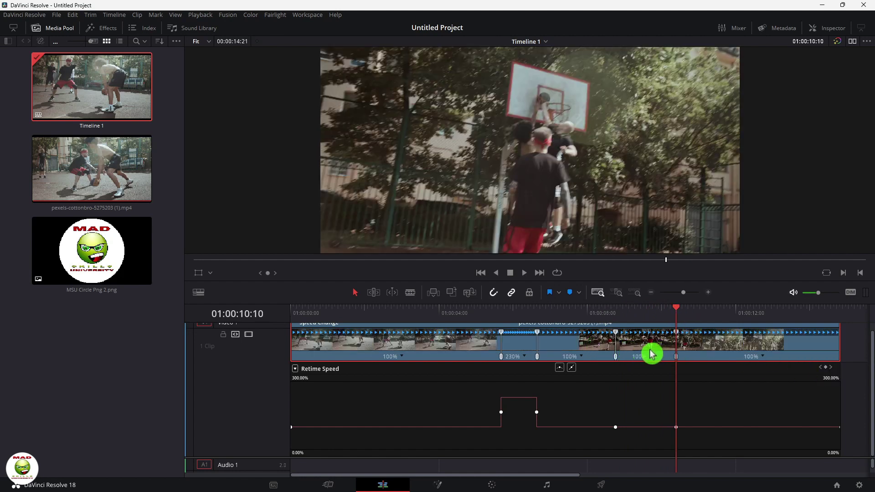
left_click_drag(638, 425, 638, 490)
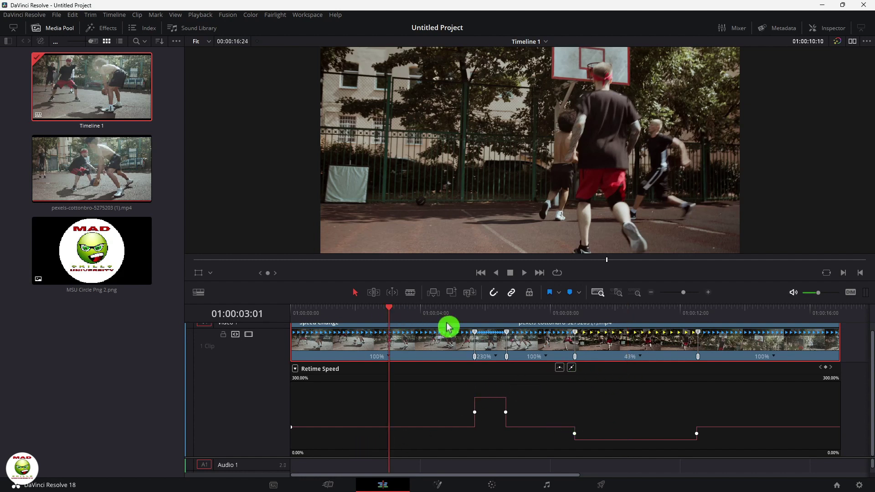
- Play back the retimed basketball clip and check the list of curve parameters available for it
key("space")
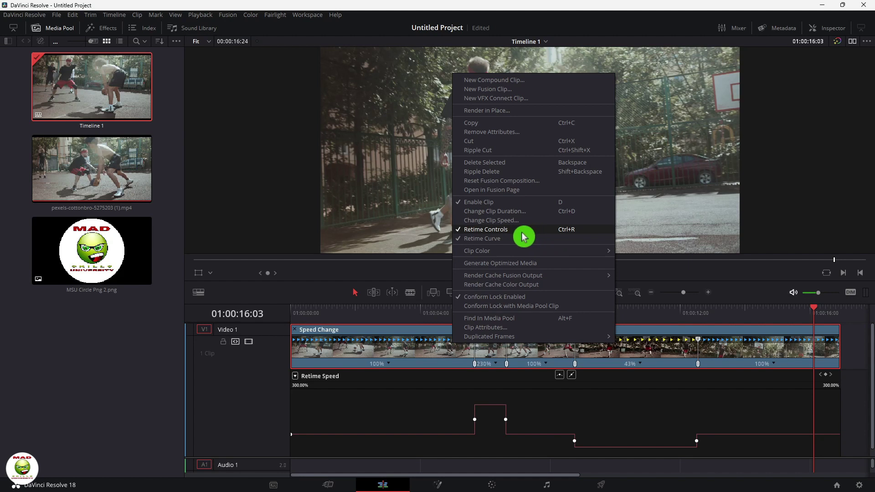
left_click(297, 378)
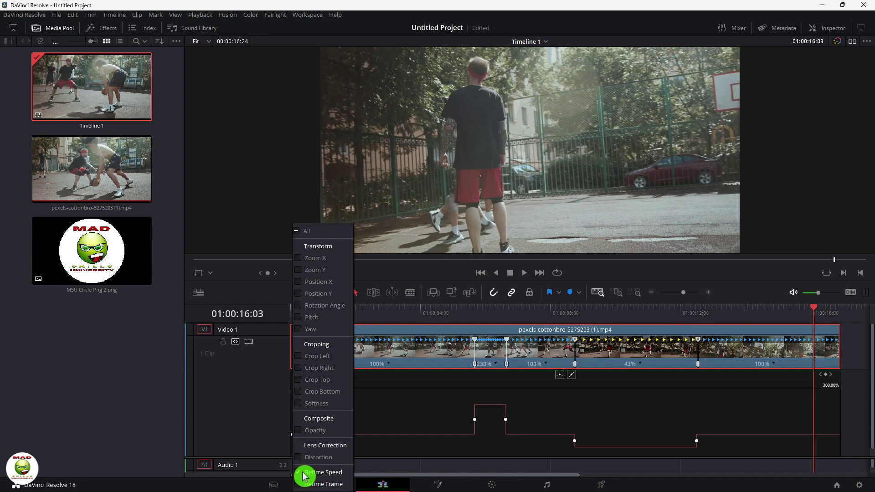
left_click(394, 417)
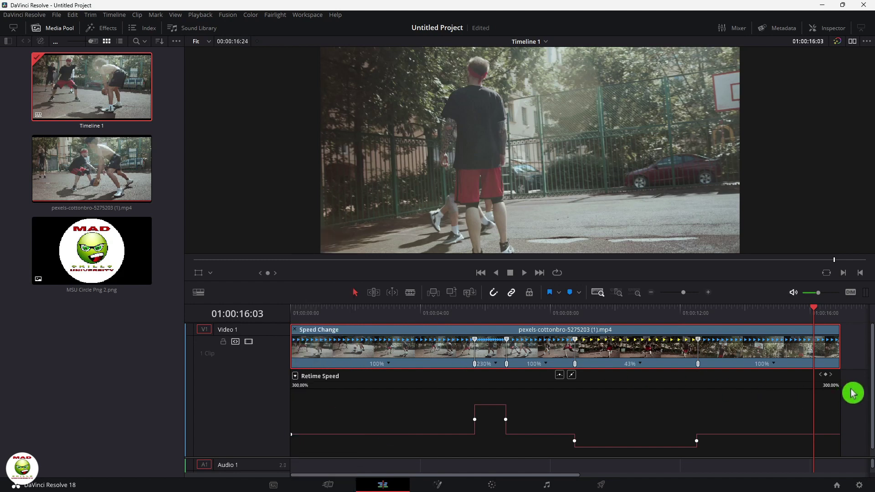
- Add Retime Speed keyframes at 01:00:03:07 and 01:00:04:04, ahead of the sped-up section
left_click_drag(386, 311, 396, 330)
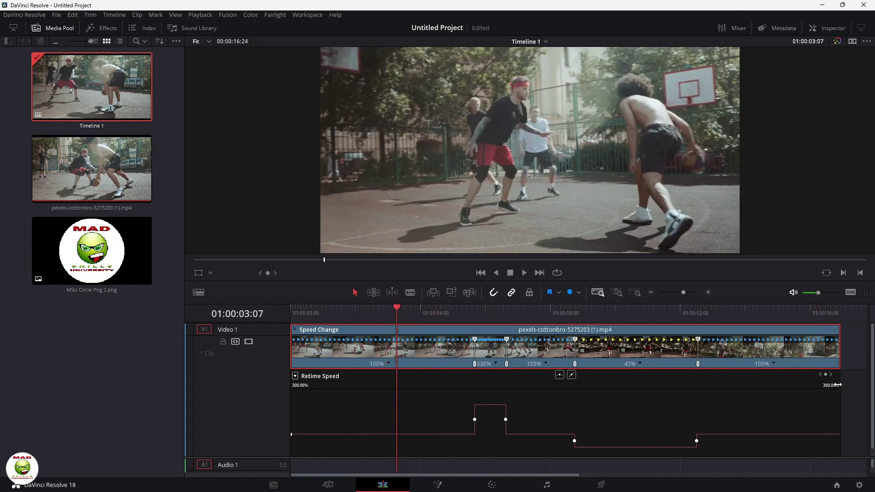
left_click(828, 378)
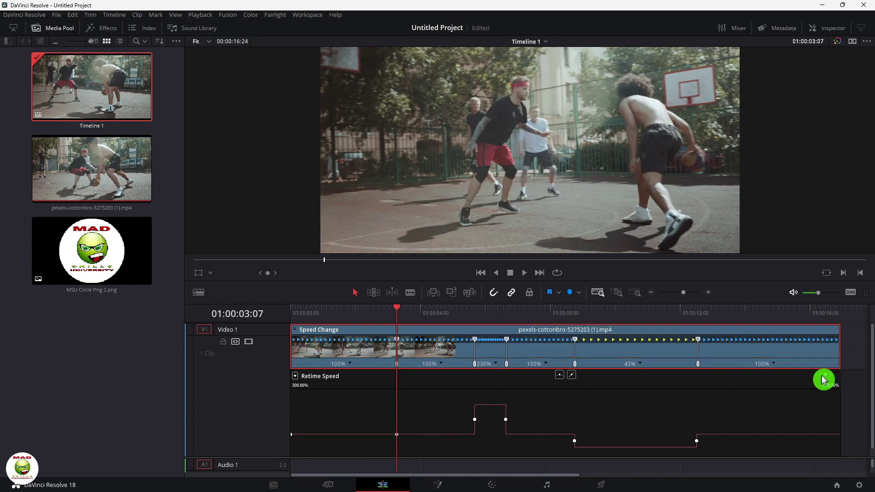
left_click_drag(396, 308, 426, 313)
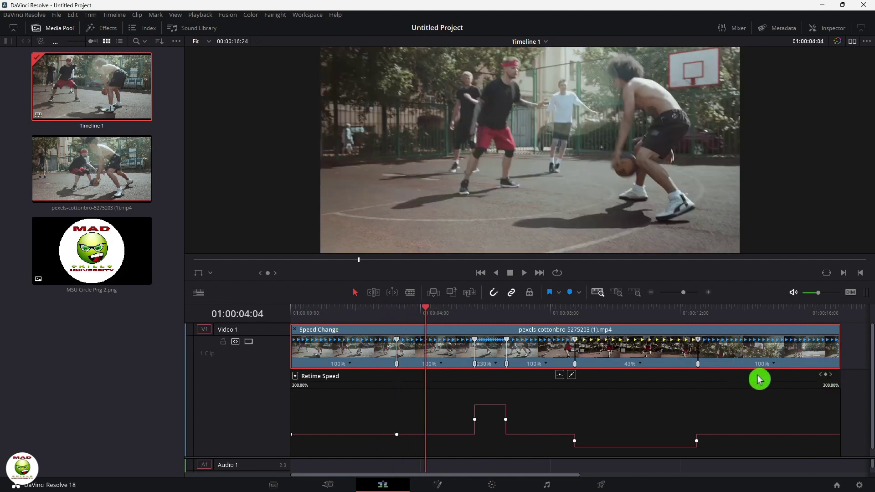
left_click(827, 378)
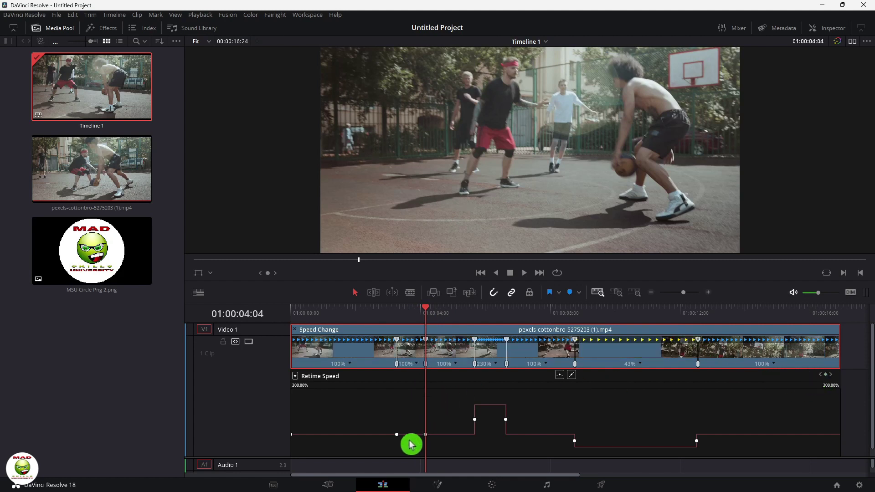
- Raise the speed between the keyframes at 01:00:03:07 and 01:00:04:04 beyond 300% and compare it with the other sections
left_click_drag(409, 432, 430, 95)
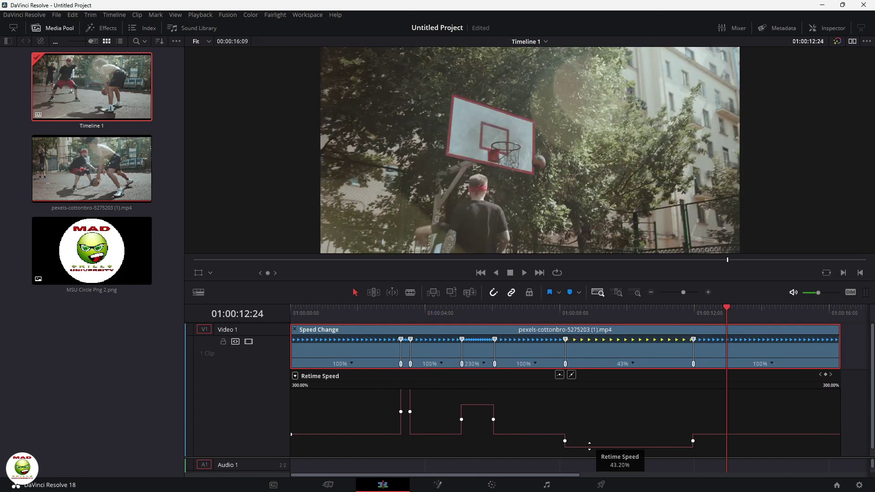
left_click(677, 437)
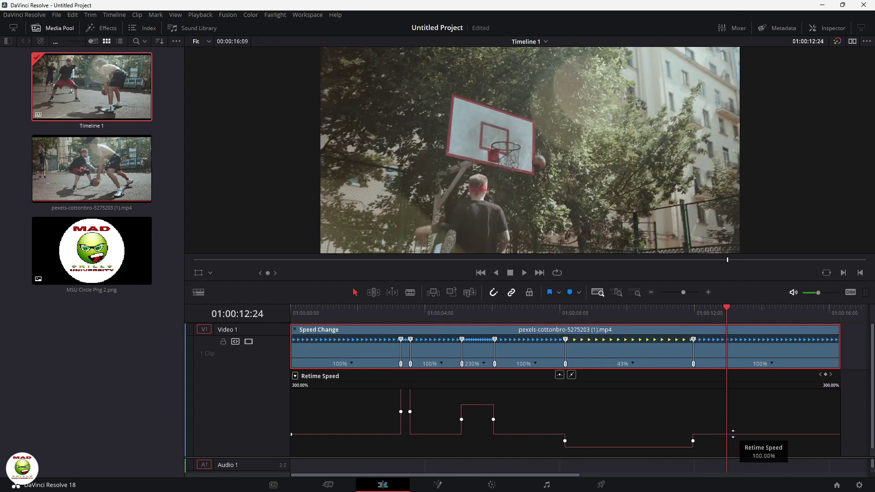
mouse_move(482, 405)
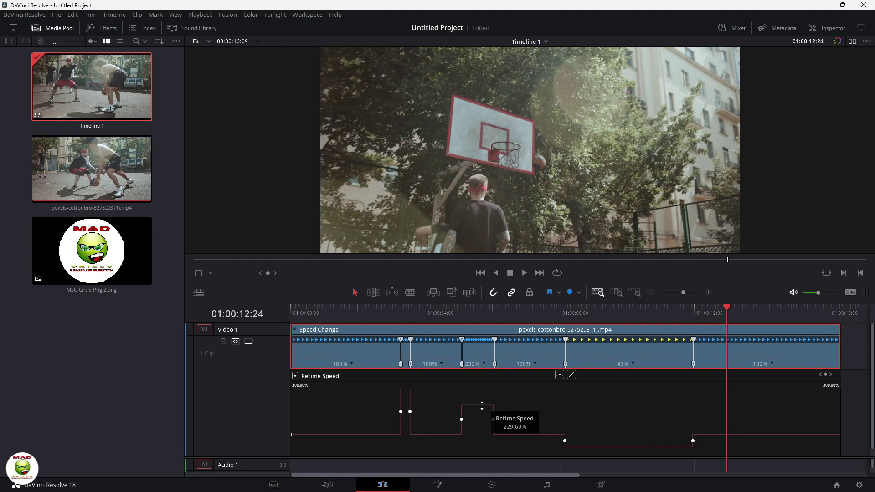
left_click(391, 403)
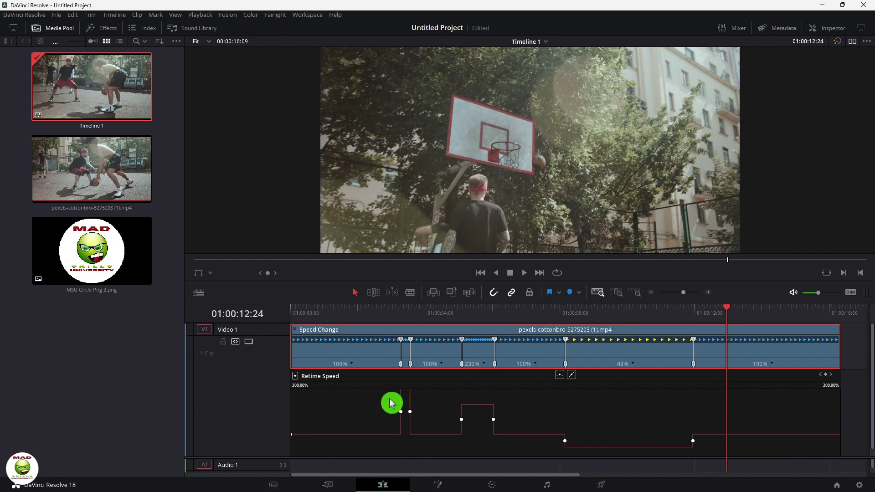
mouse_move(405, 390)
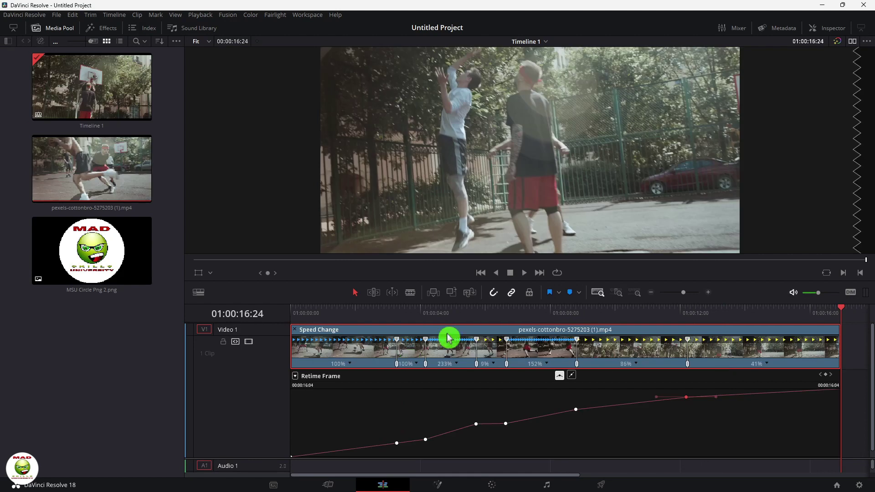
- On the Retime Frame curve, move the second-to-last inner keyframe down to frame 00:00:10:03
left_click(565, 385)
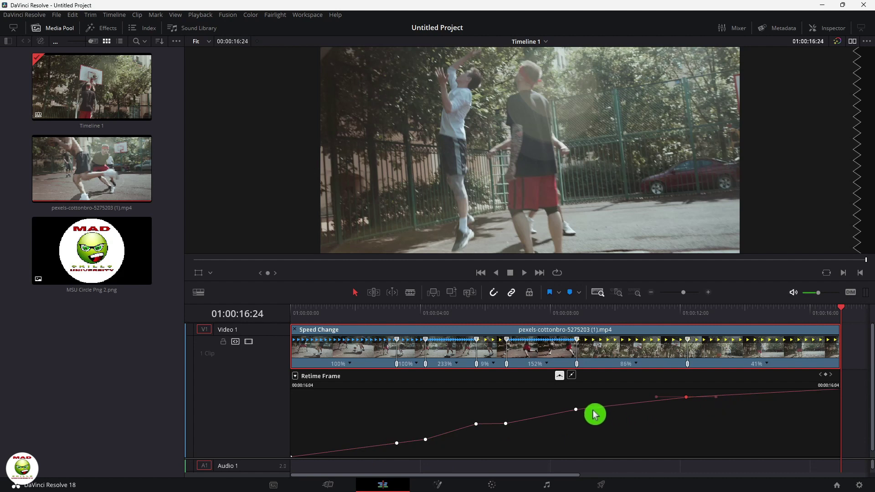
mouse_move(576, 409)
mouse_move(577, 408)
left_mouse_down()
mouse_move(573, 423)
mouse_move(571, 414)
left_mouse_up()
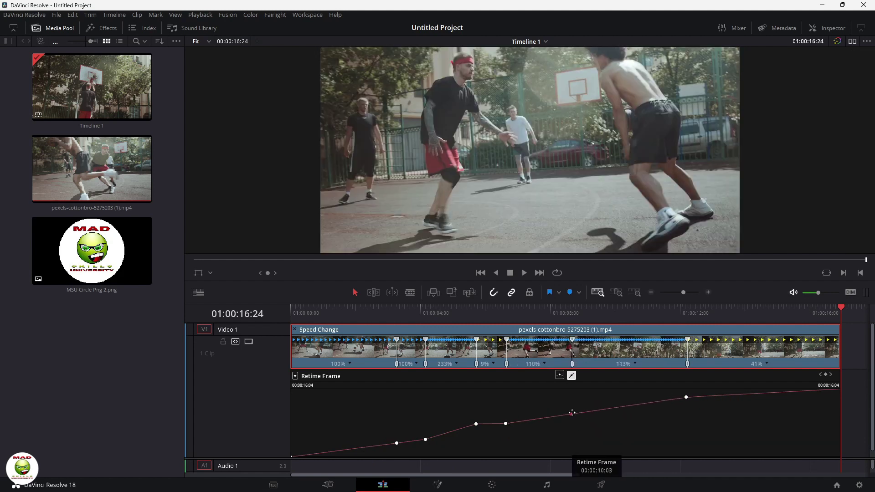
left_click(481, 397)
left_click(395, 333)
left_click(411, 355)
left_click(413, 345)
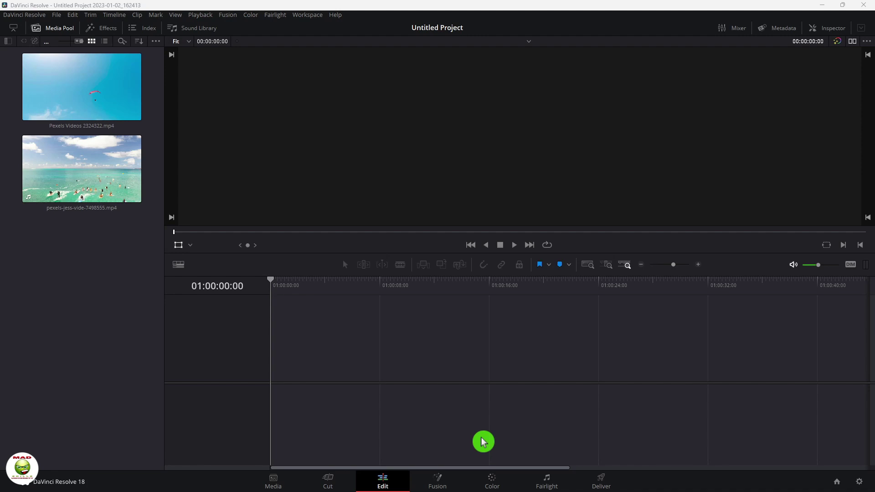
- Place pexels-jess-vide-7498555.mp4 followed by Pexels Videos 2324322.mp4 on a new timeline and move the playhead to 01:00:19:13
left_click_drag(112, 189, 229, 361)
left_click(89, 112)
left_click_drag(90, 113, 475, 361)
left_click(662, 363)
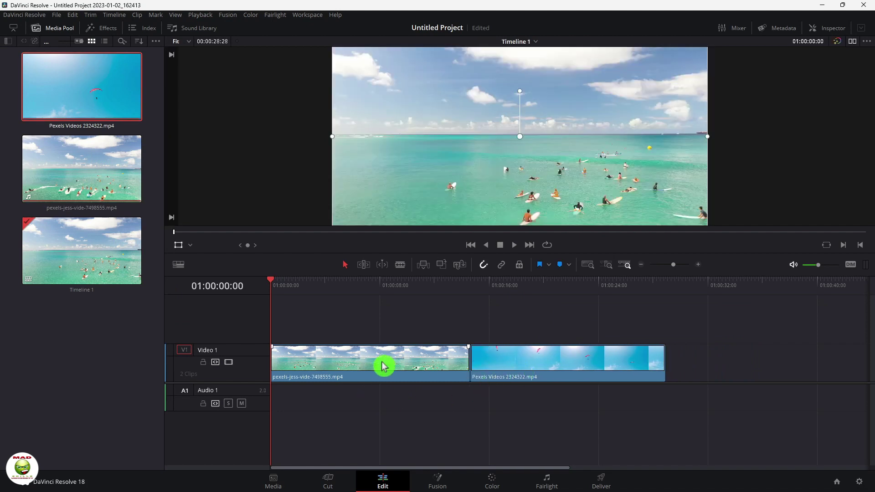
left_click(537, 283)
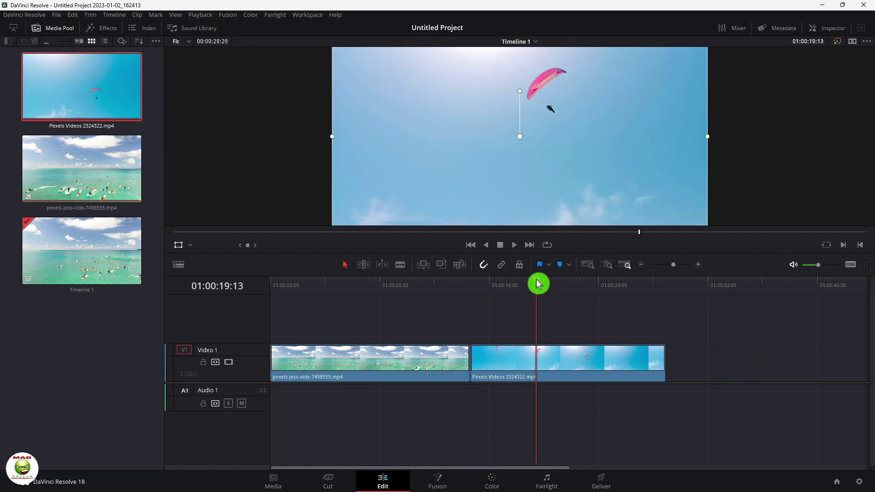
- Move the timeline playhead to 01:00:10:15 and switch the workspace to a full screen window
left_click(416, 283)
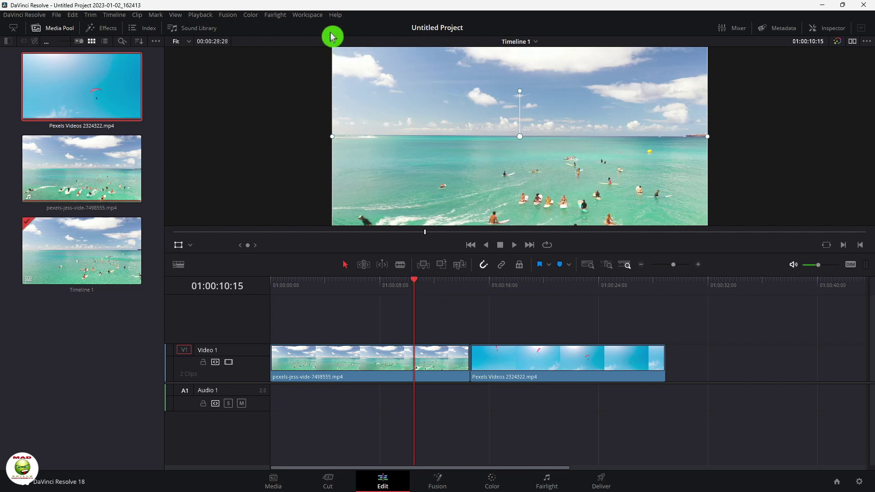
left_click(309, 14)
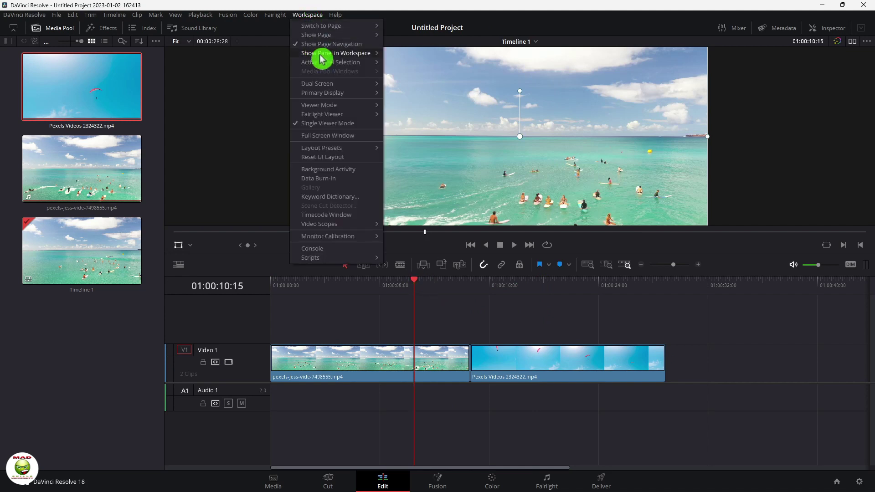
mouse_move(340, 100)
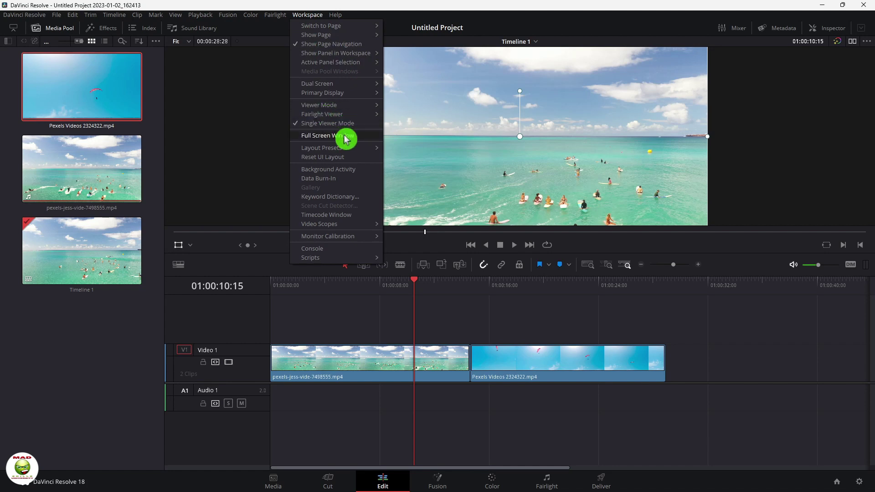
mouse_move(343, 16)
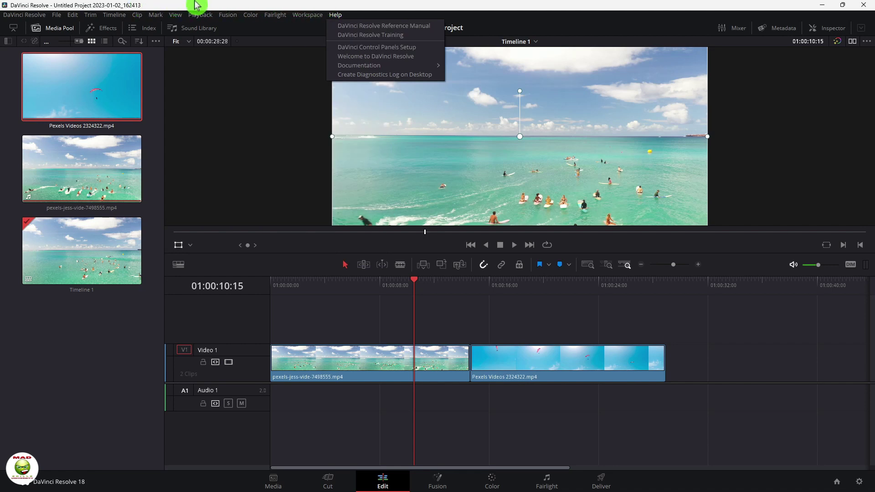
mouse_move(313, 15)
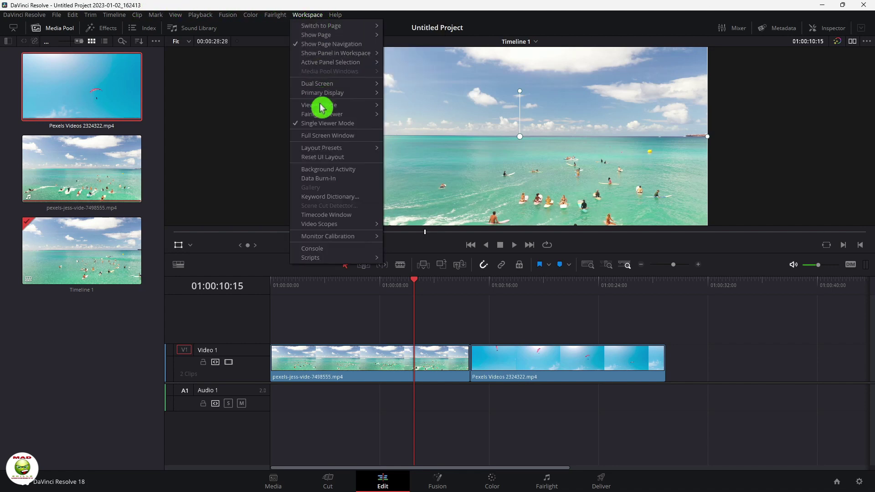
left_click(324, 136)
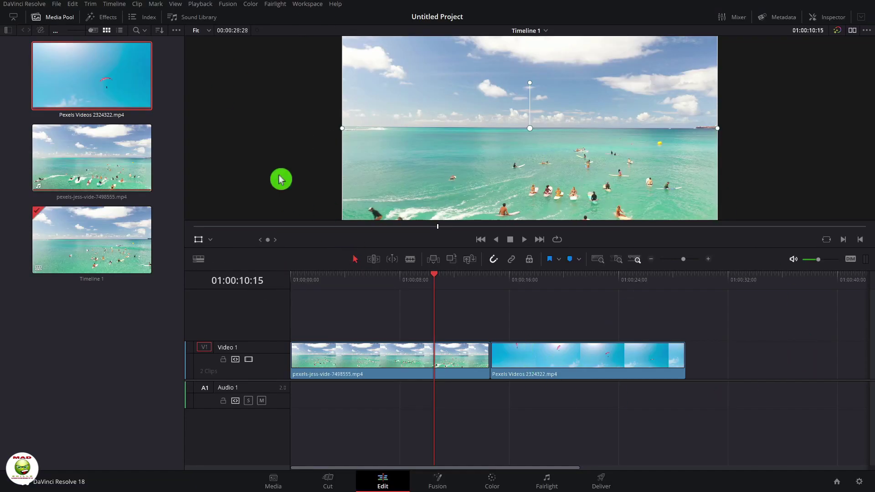
- Turn off Single Viewer Mode, scrub the paraglider source to 00:00:10:09 and the timeline to 01:00:07:04
left_click(300, 5)
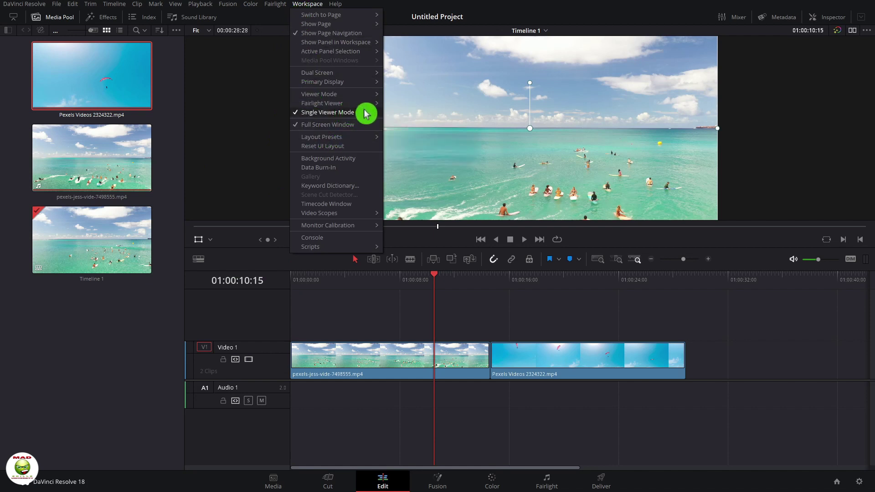
left_click(327, 113)
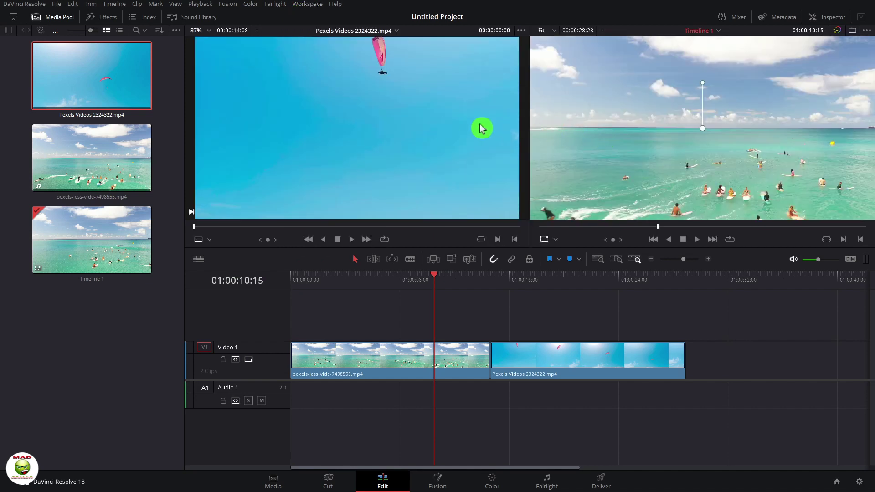
left_click_drag(288, 233, 379, 234)
left_click_drag(342, 227, 432, 226)
left_click_drag(664, 221, 620, 227)
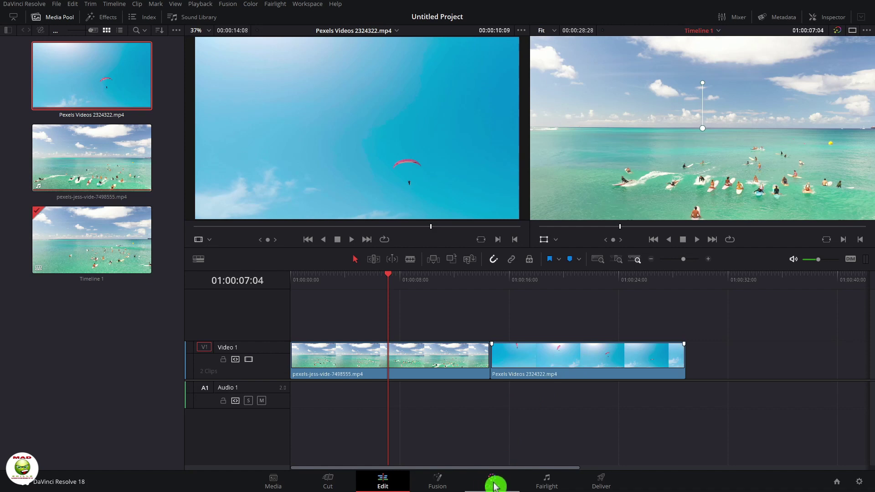
- On the Color page, set the beach clip's Temp to -40.0, Tint to -0.50 and Contrast to 1.010, and show the High Dynamic Range wheels
left_click(496, 487)
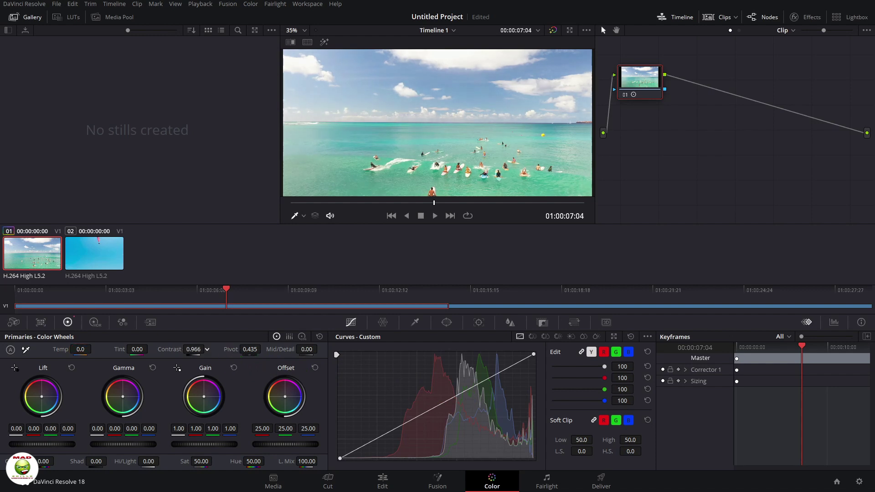
left_click(80, 350)
left_click_drag(150, 349, 132, 368)
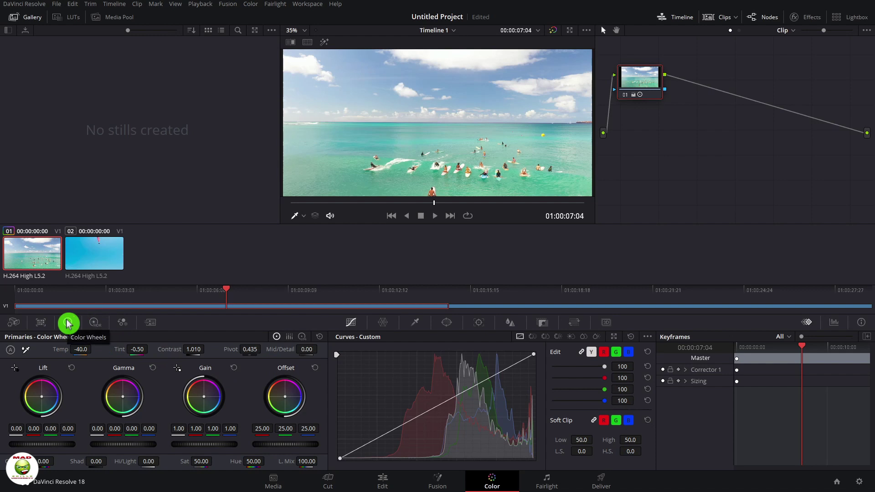
left_click(94, 324)
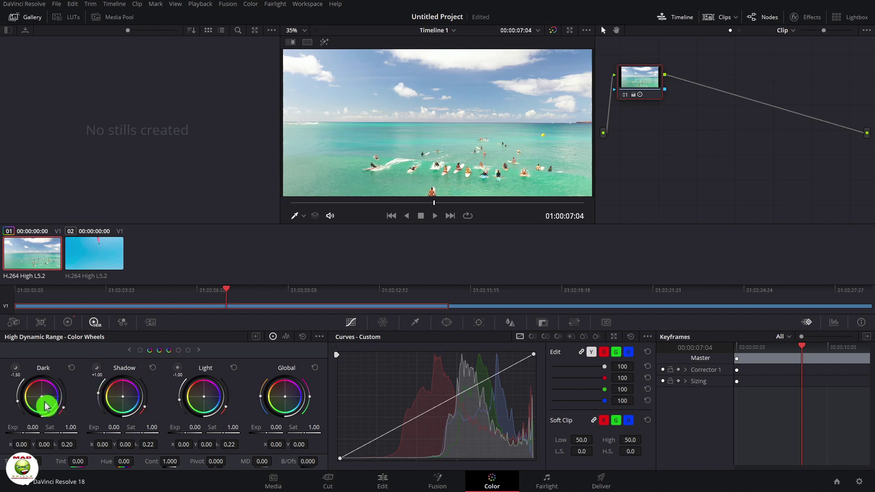
left_click_drag(43, 400, 42, 393)
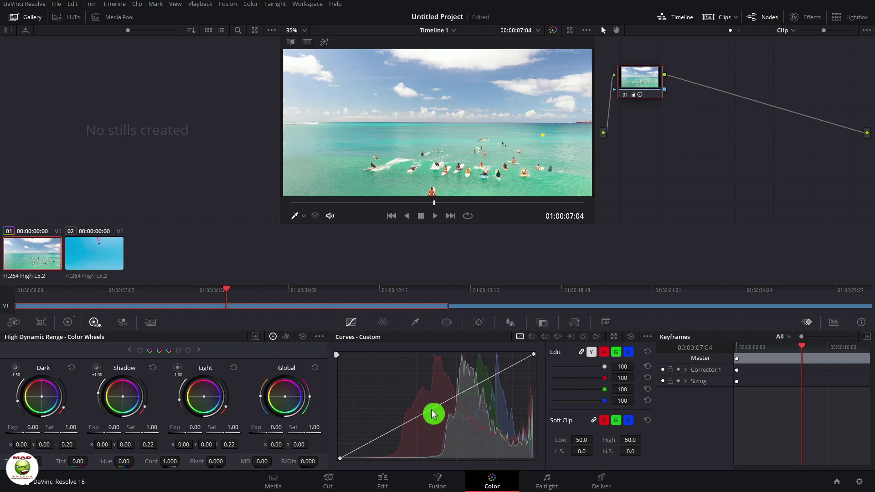
- Darken the beach clip's custom curve using three points, pulling the shadows and midtones slightly below the diagonal
mouse_move(433, 415)
left_mouse_down()
mouse_move(430, 406)
mouse_move(437, 420)
mouse_move(433, 413)
left_mouse_up()
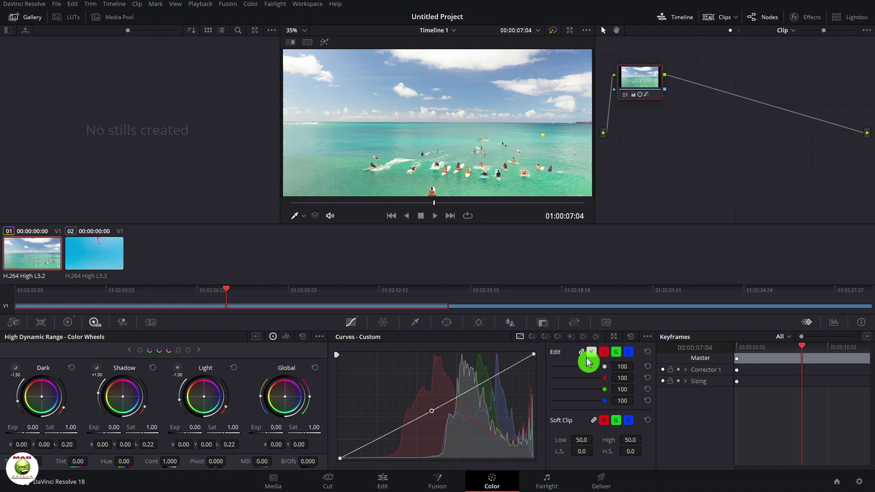
left_click(432, 410)
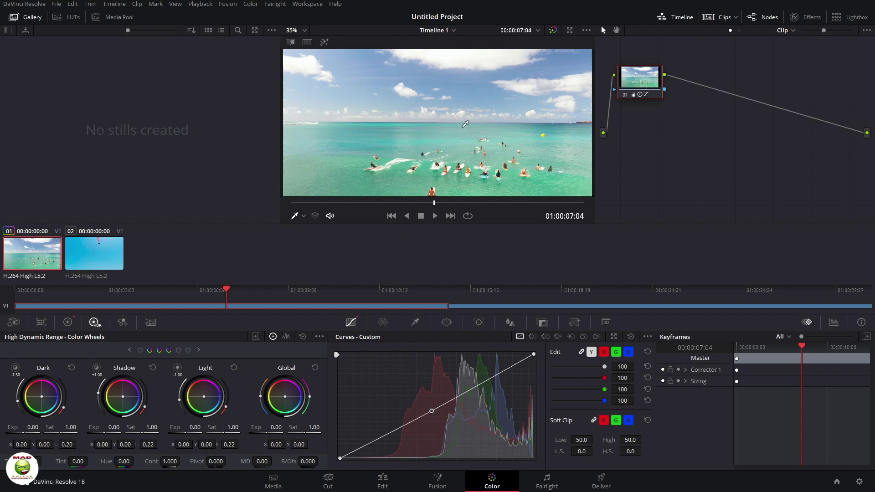
scroll(464, 126, "down", 3)
scroll(470, 119, "up", 4)
scroll(471, 118, "down", 2)
mouse_move(383, 376)
left_mouse_down()
mouse_move(377, 444)
mouse_move(385, 449)
mouse_move(424, 419)
mouse_move(480, 398)
mouse_move(458, 404)
mouse_move(469, 399)
mouse_move(461, 395)
mouse_move(468, 403)
left_mouse_up()
left_click(465, 403)
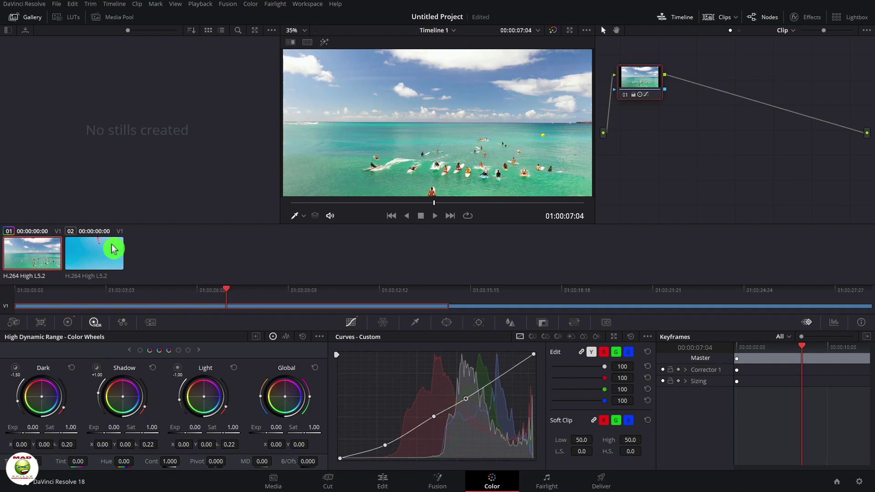
- Select the paraglider clip and bend its custom curve down at the shadows, lower midtones and highlights, judging the frame at 01:00:19:21
left_click(103, 262)
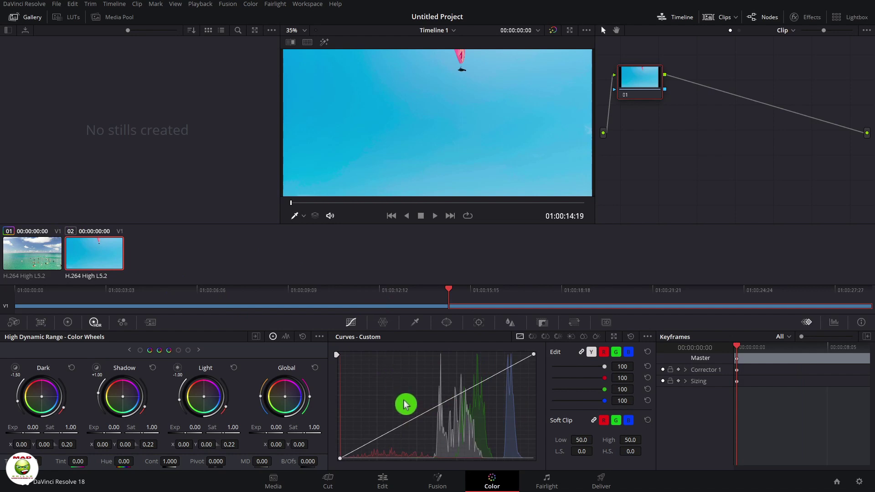
left_click_drag(408, 424, 419, 432)
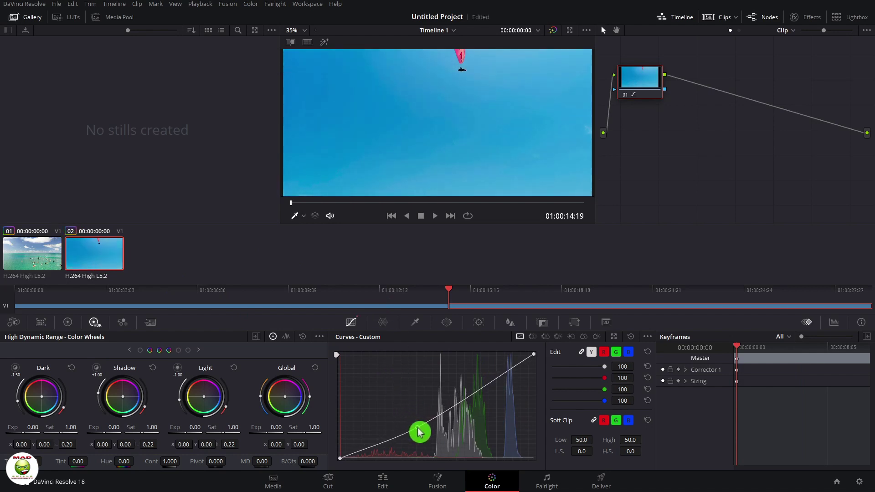
left_click(420, 203)
left_click_drag(435, 202, 395, 203)
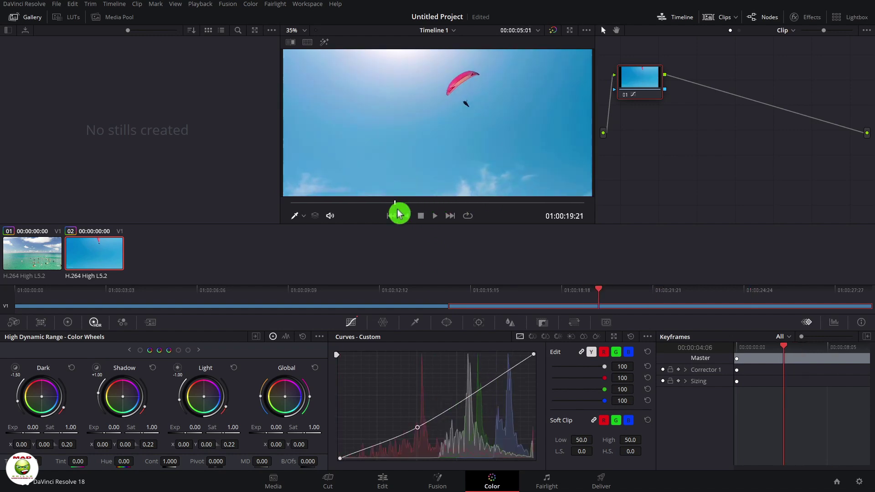
left_click_drag(373, 459, 385, 449)
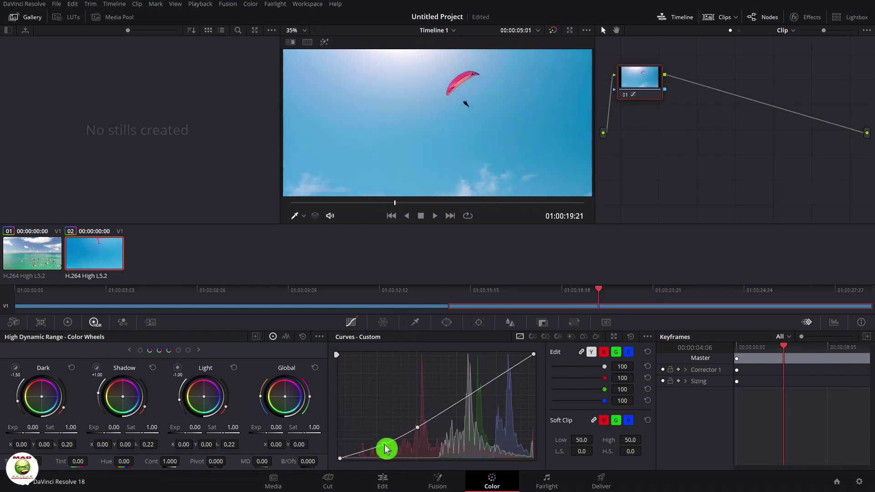
mouse_move(482, 372)
left_mouse_down()
mouse_move(495, 369)
mouse_move(498, 389)
mouse_move(481, 389)
left_mouse_up()
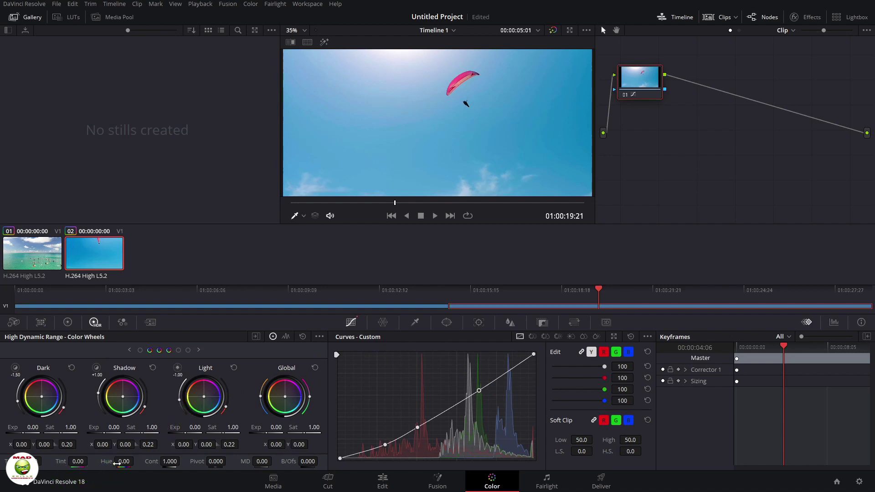
- Set the paraglider clip's HDR Tint to -0.96, Hue to 1.80 and contrast to 0.950, and compare it with the beach clip
left_click_drag(161, 464, 75, 461)
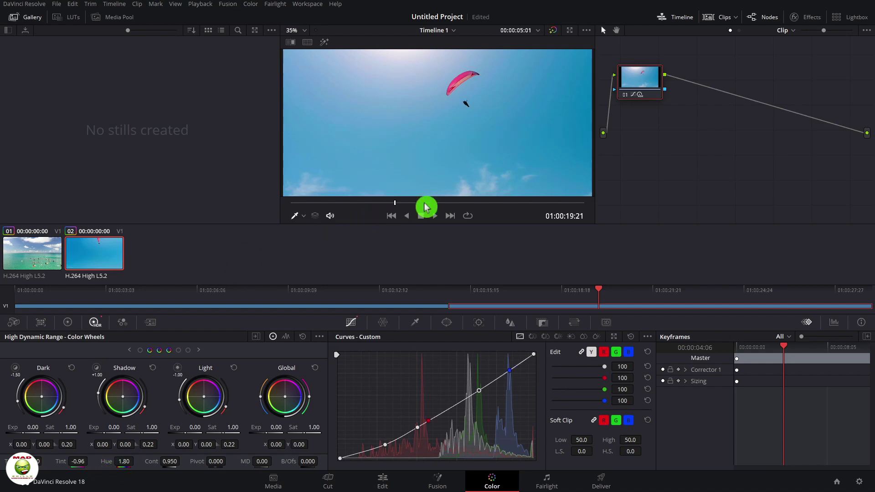
left_click_drag(492, 204, 299, 214)
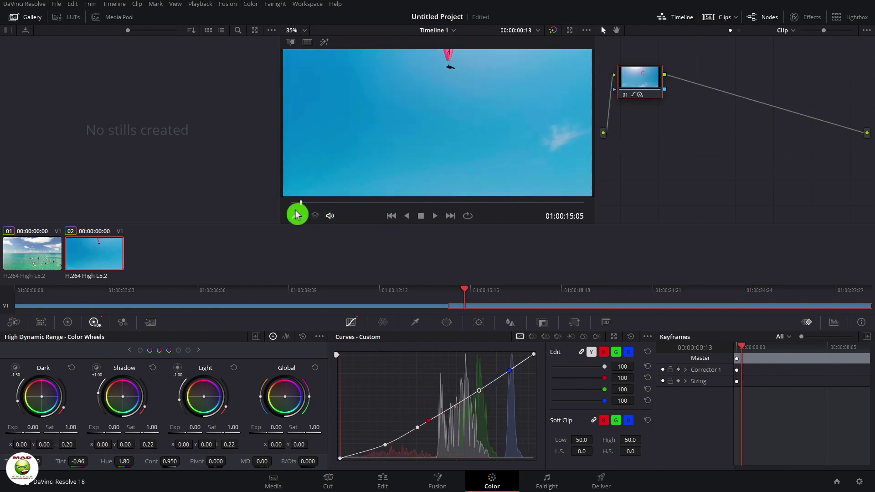
left_click(32, 265)
left_click(90, 256)
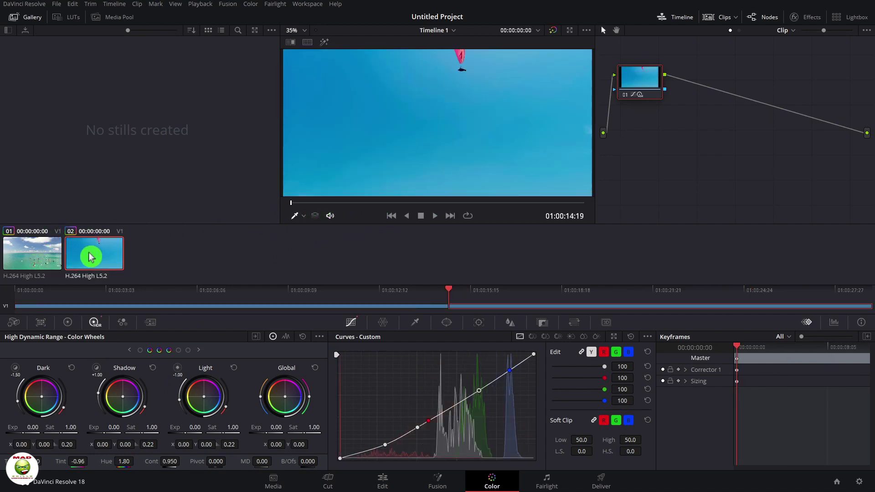
left_click(178, 348)
left_click(72, 441)
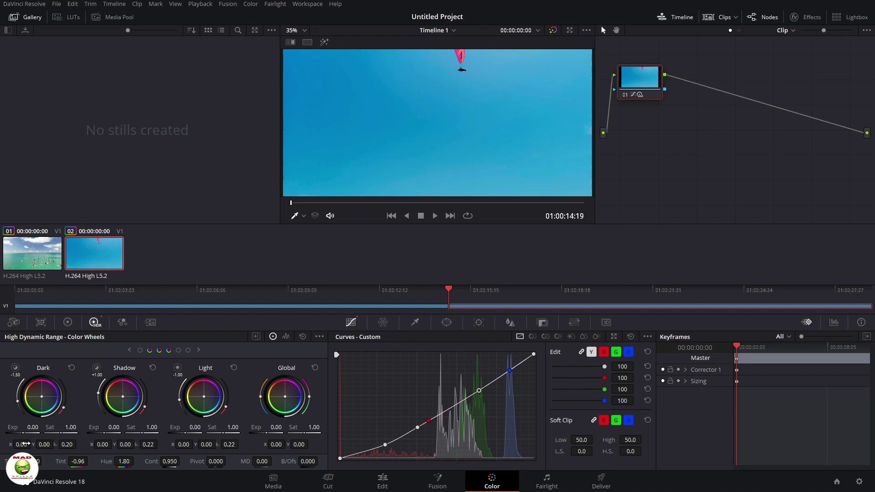
left_click_drag(27, 429, 31, 446)
mouse_move(623, 88)
left_mouse_down()
mouse_move(648, 99)
mouse_move(634, 97)
left_mouse_up()
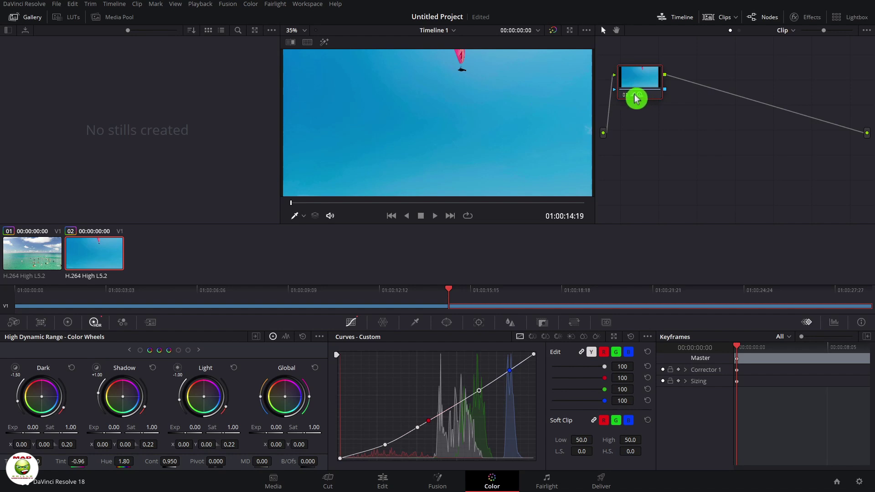
- Add another shadow point to the paraglider clip's curve, shift its node, and paste its grade onto the beach clip
left_click_drag(394, 441, 404, 442)
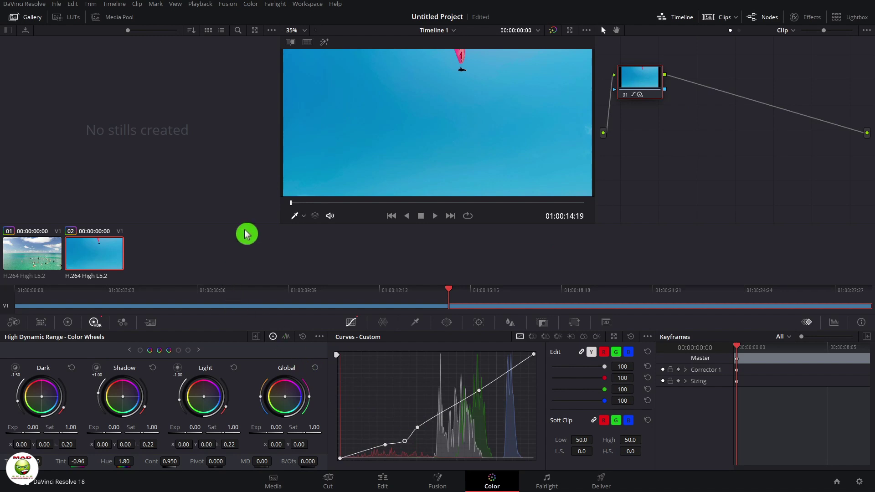
left_click_drag(635, 87, 649, 107)
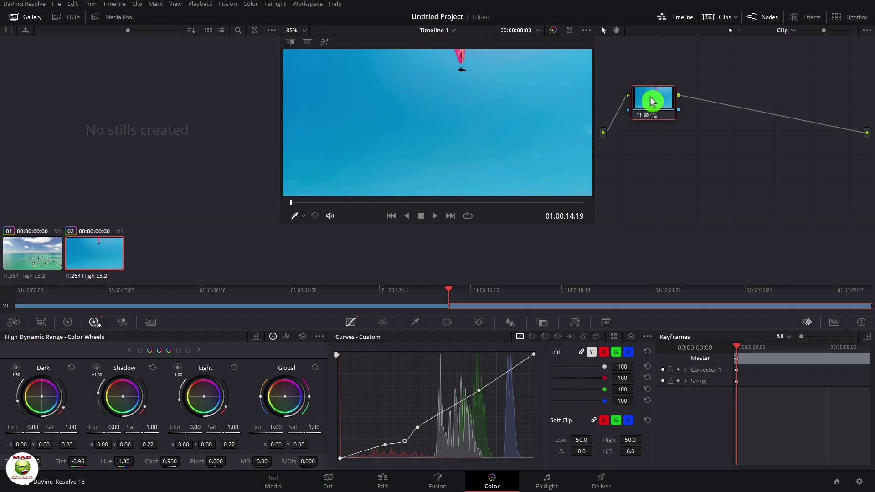
left_click(40, 260)
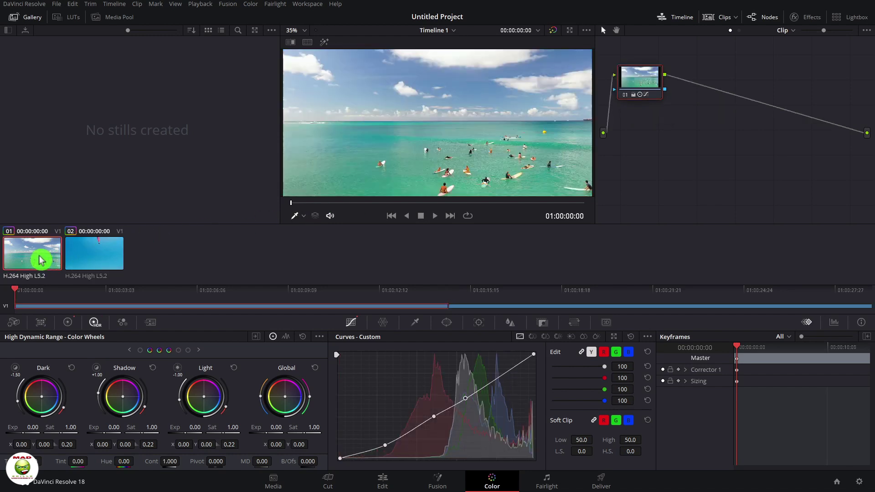
key("ctrl+v")
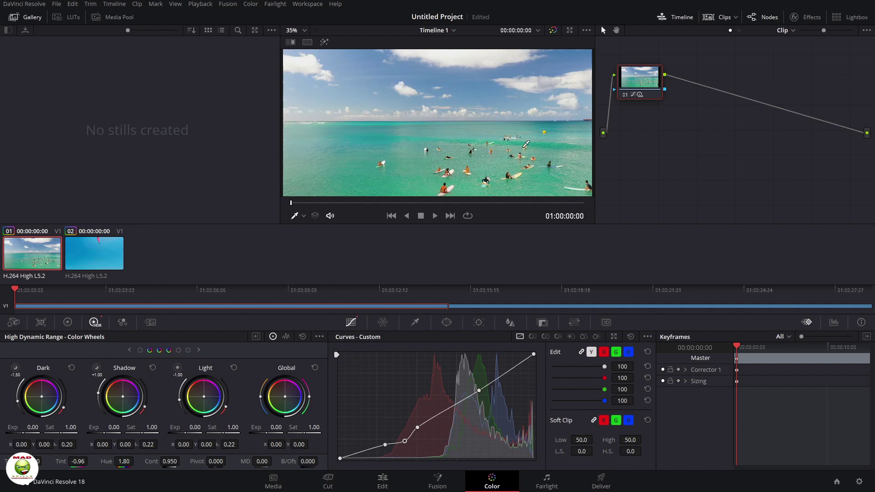
- Play the timeline from the start through both clips to compare the shared grade
left_click(360, 216)
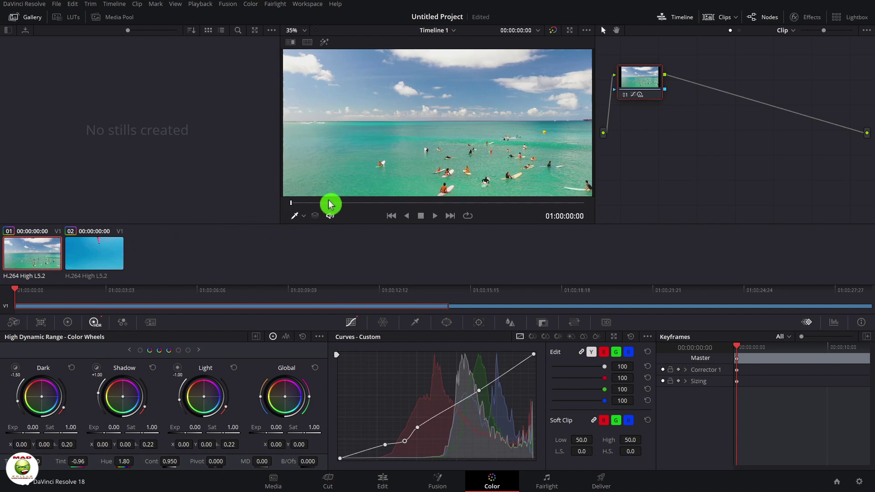
key("space")
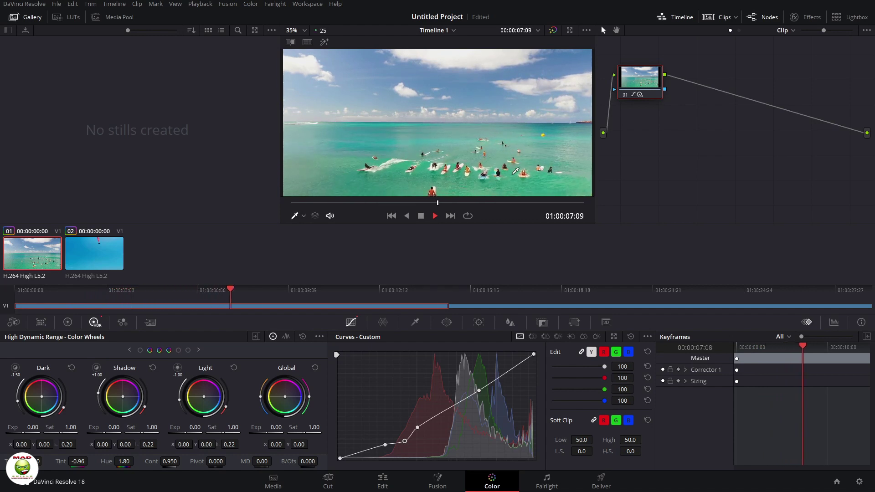
left_click(529, 233)
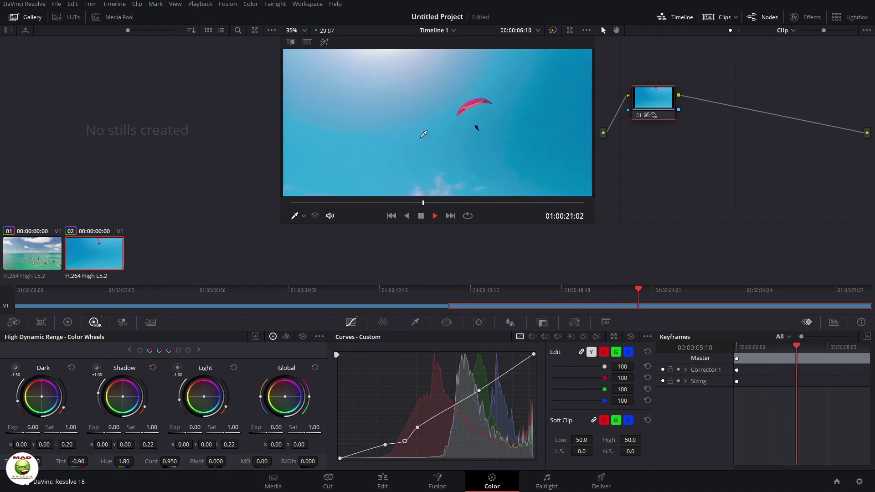
- Select the beach clip, reposition its grading node, and add two serial nodes after it
left_click(44, 248)
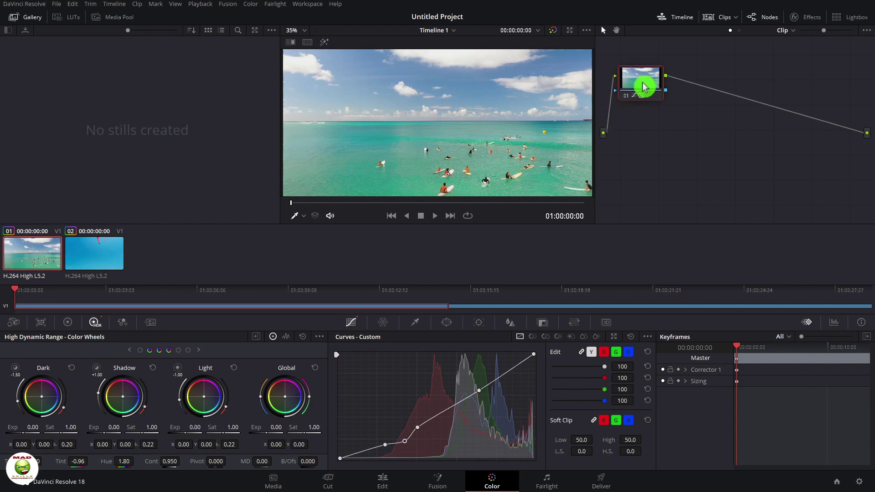
left_click_drag(643, 84, 645, 95)
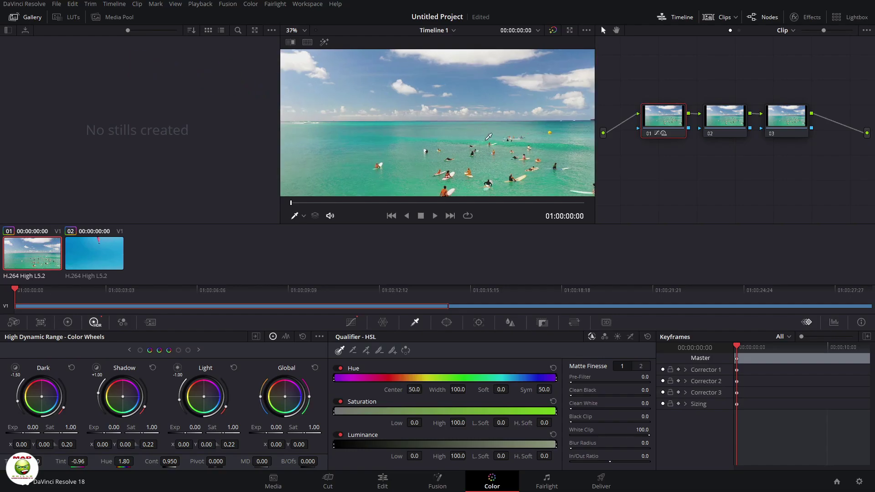
- Browse the LUT library and apply the DCI-P3 Kodak 2383 D55 film look to the beach clip's first node
left_click(68, 18)
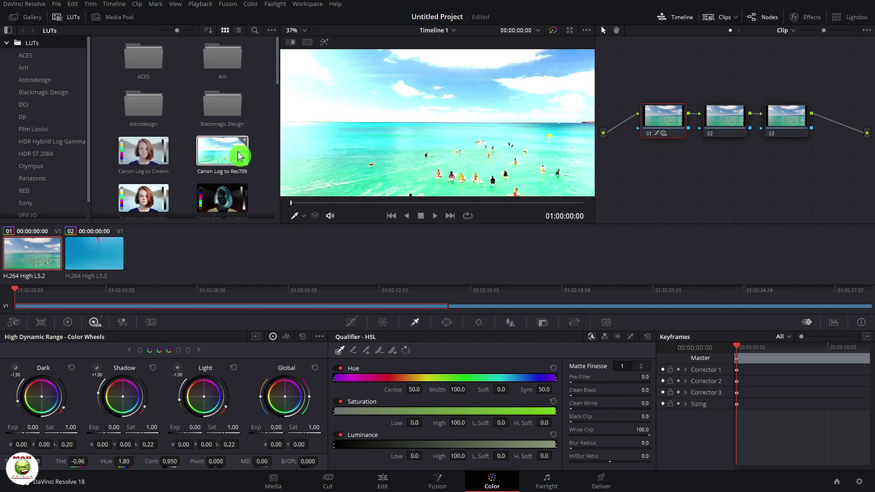
scroll(236, 156, "down", 1)
scroll(236, 156, "down", 1)
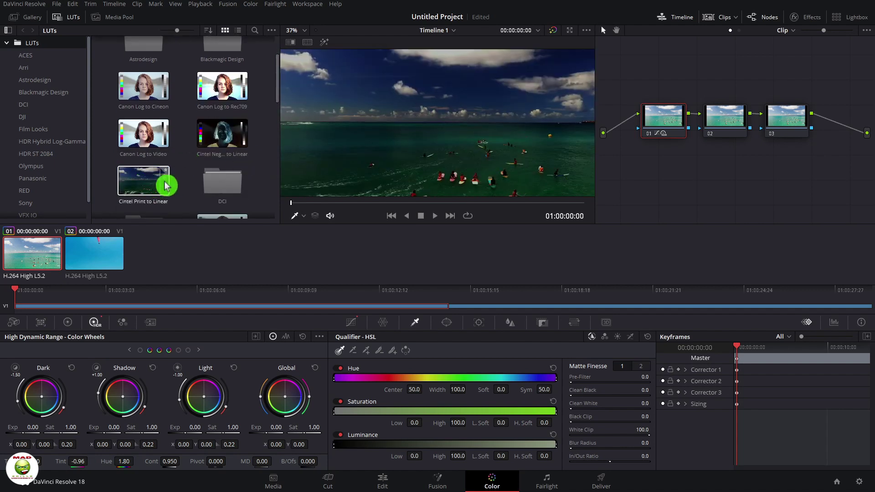
scroll(29, 114, "down", 1)
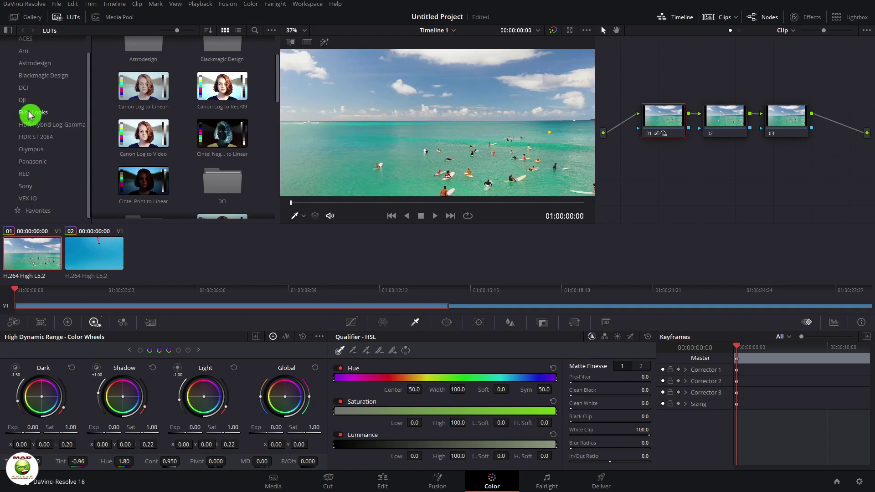
left_click(30, 173)
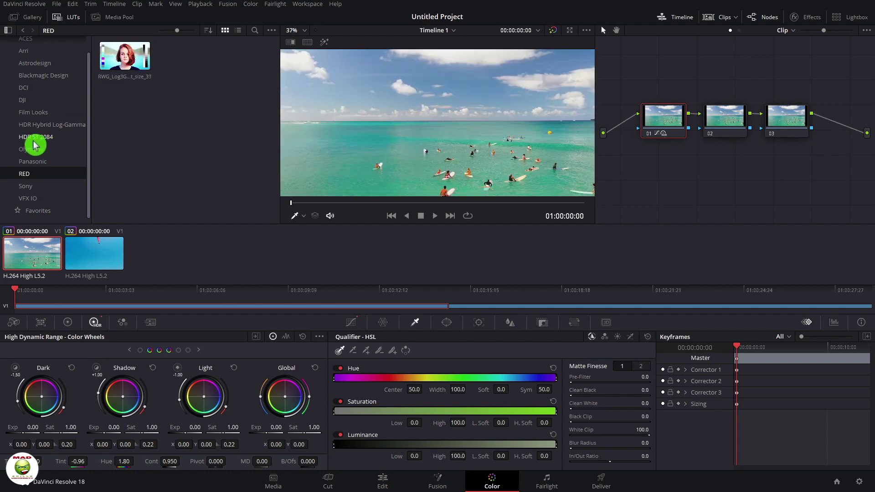
left_click(34, 114)
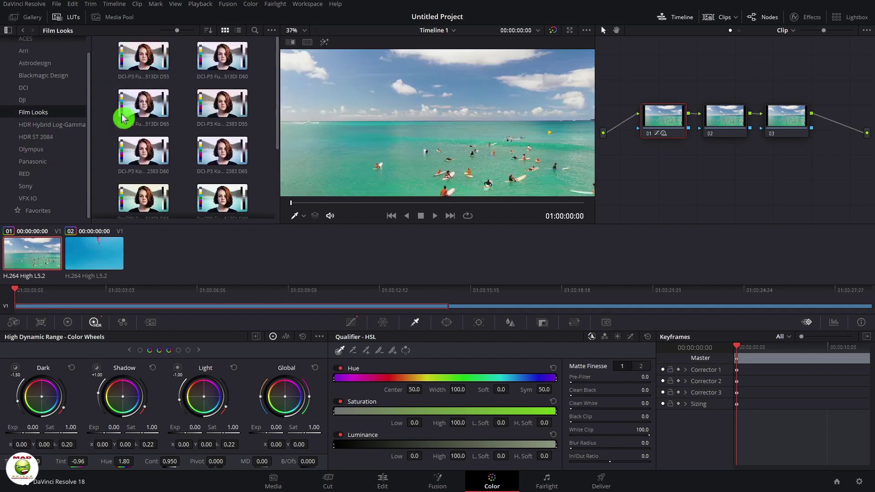
right_click(218, 106)
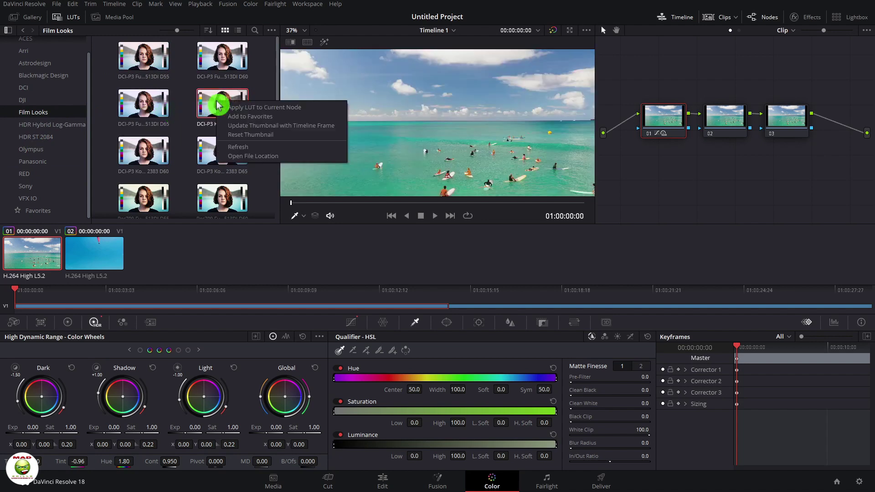
left_click(328, 108)
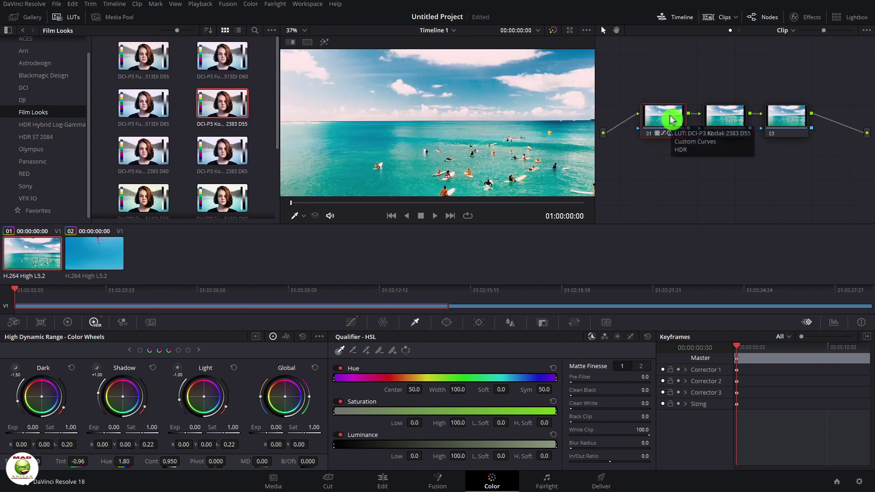
- Check each of the beach clip's three nodes and apply its grade to the paraglider clip
left_click(732, 120)
left_click(780, 120)
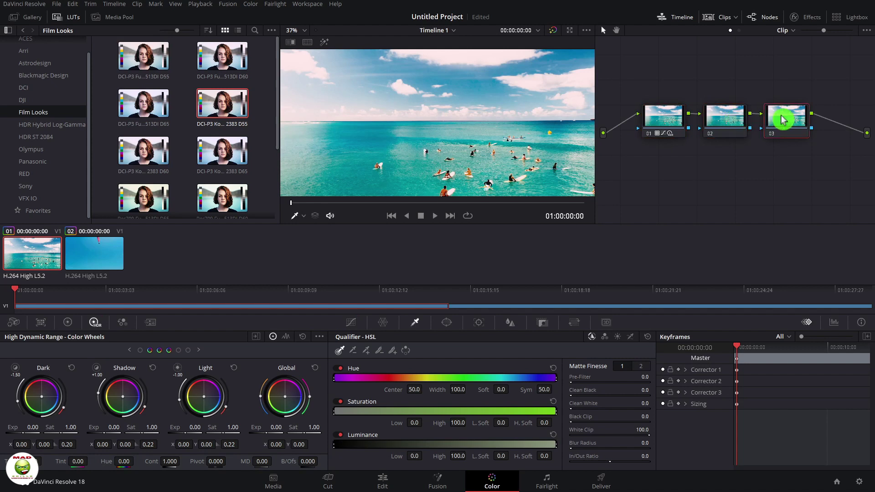
left_click(664, 117)
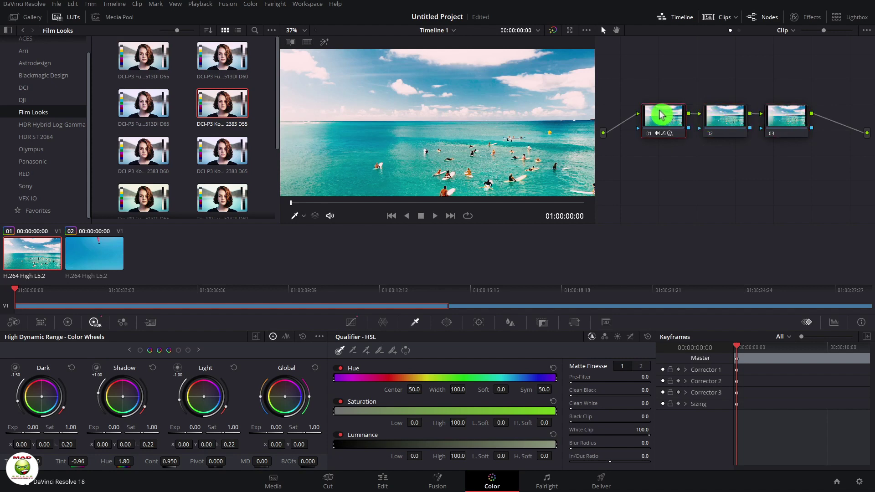
left_click(79, 249)
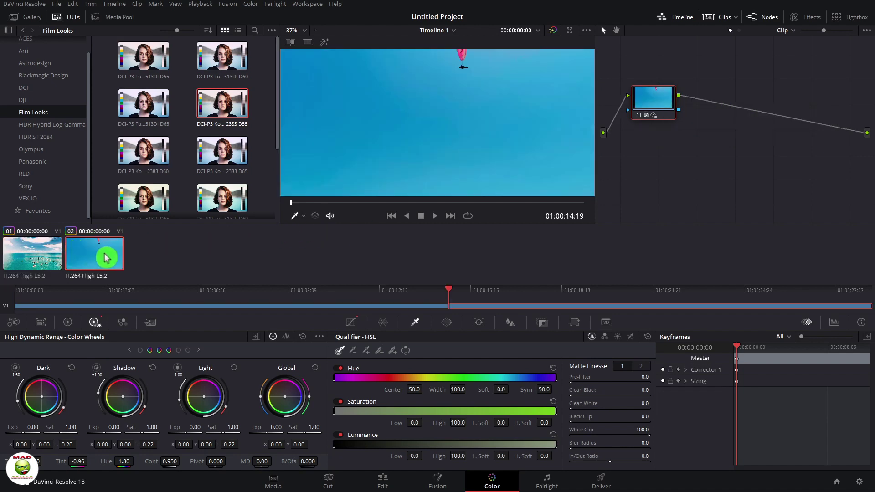
key("equal")
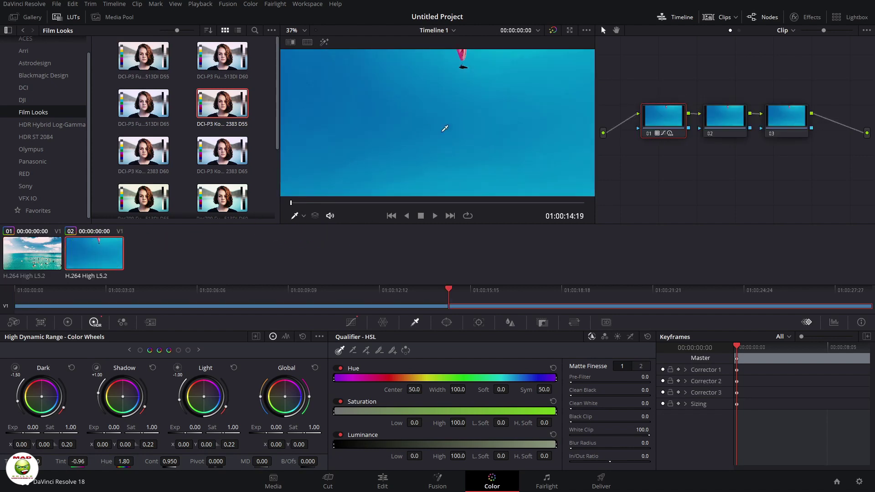
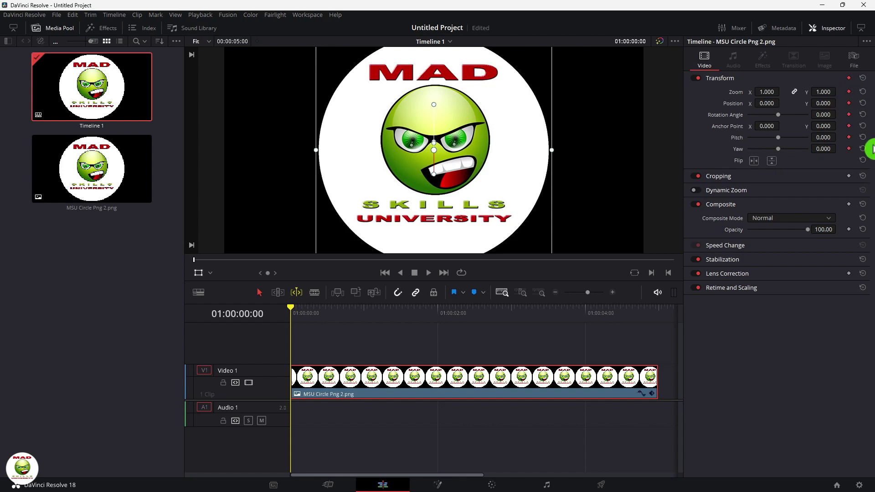
- Keyframe the logo clip's Transform at the start, with Zoom at 0.080 at 01:00:00:06 and 0.600 at 01:00:00:16
left_click(849, 78)
left_click(849, 115)
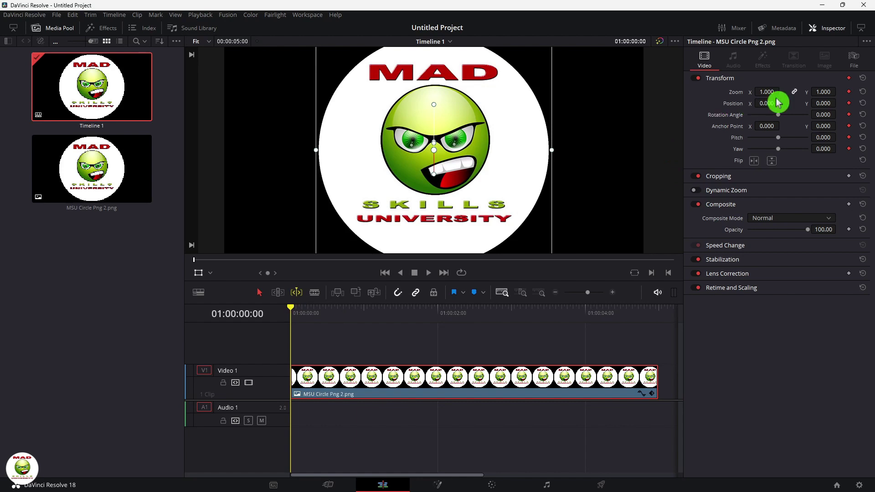
left_click_drag(294, 311, 309, 313)
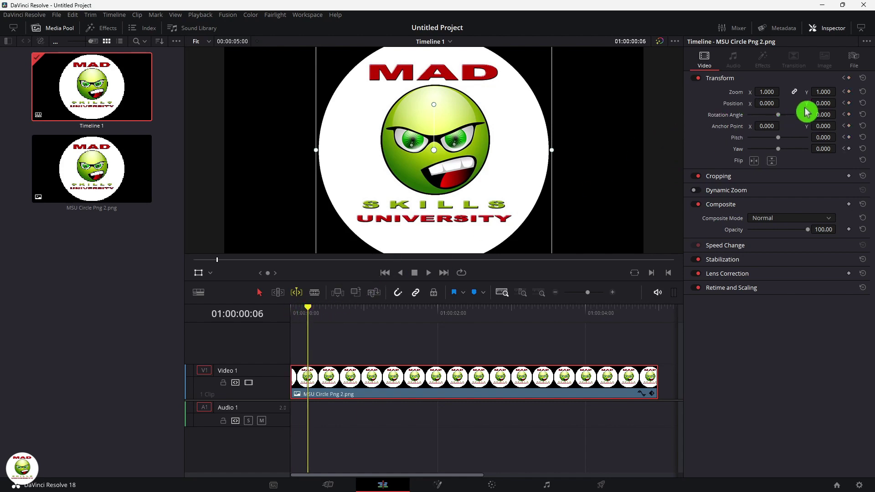
left_click_drag(823, 92, 839, 91)
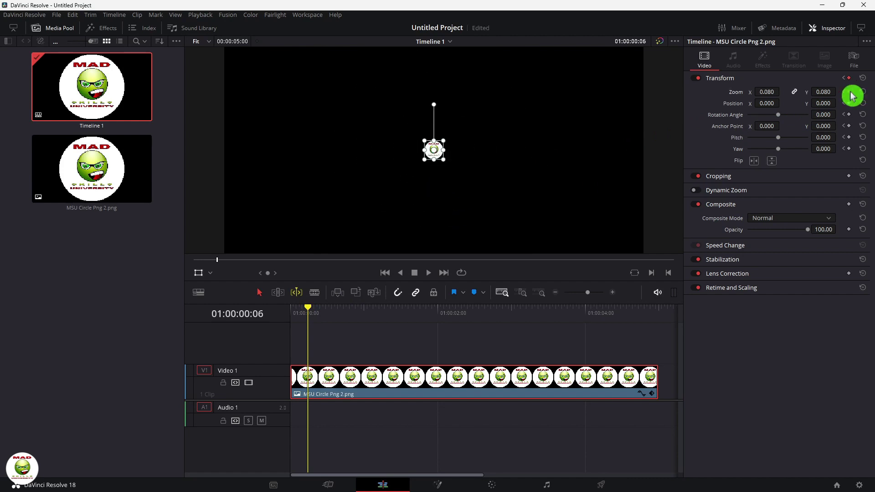
left_click_drag(310, 310, 340, 310)
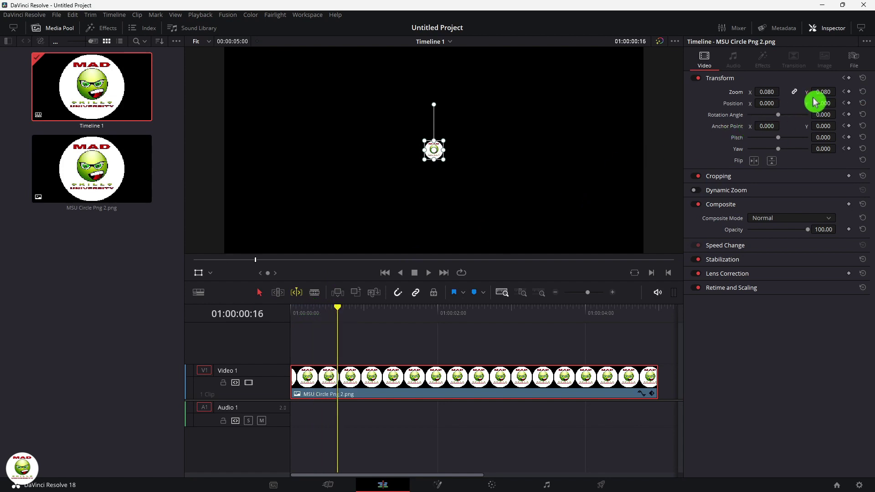
left_click_drag(816, 92, 840, 91)
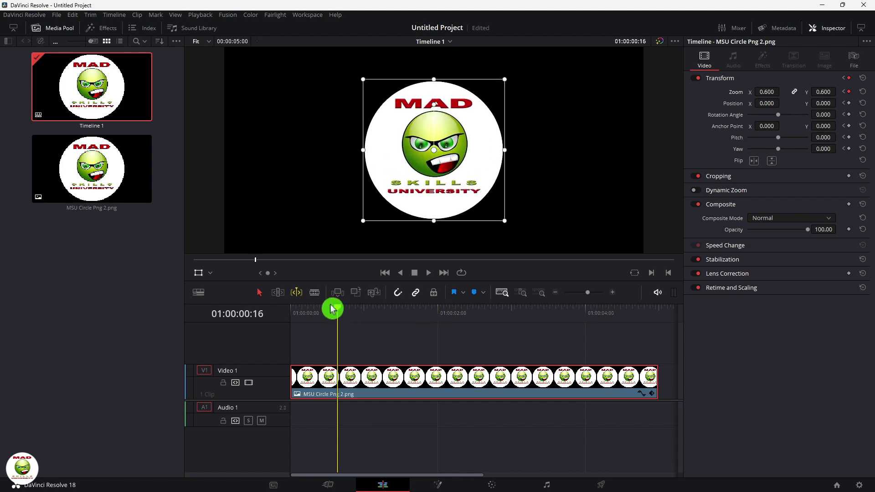
- Set the logo's Rotation Angle to 360 at 01:00:01:01 and its Position Y to 142 at 01:00:01:12
left_click_drag(339, 311, 367, 310)
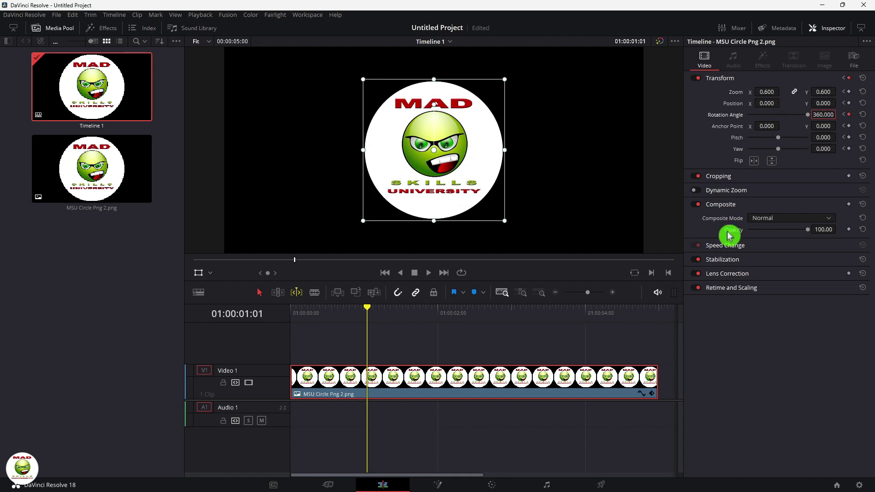
left_click(375, 310)
left_click_drag(377, 311, 400, 313)
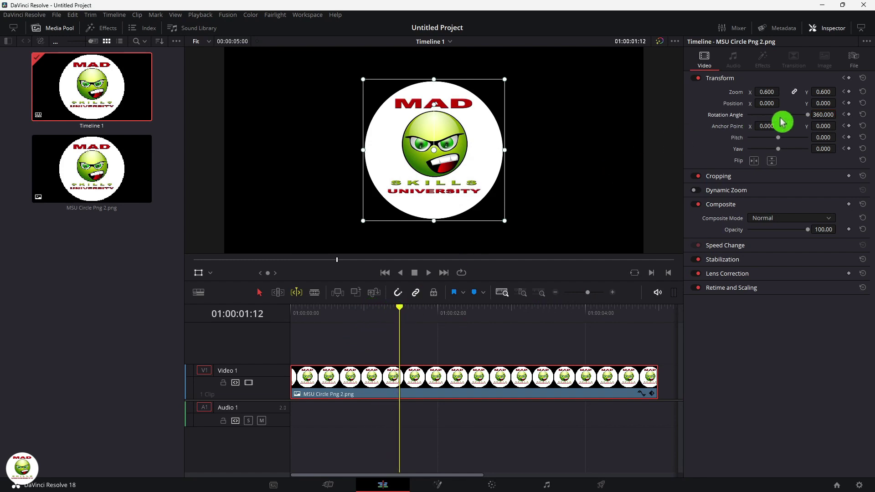
left_click_drag(839, 102, 839, 102)
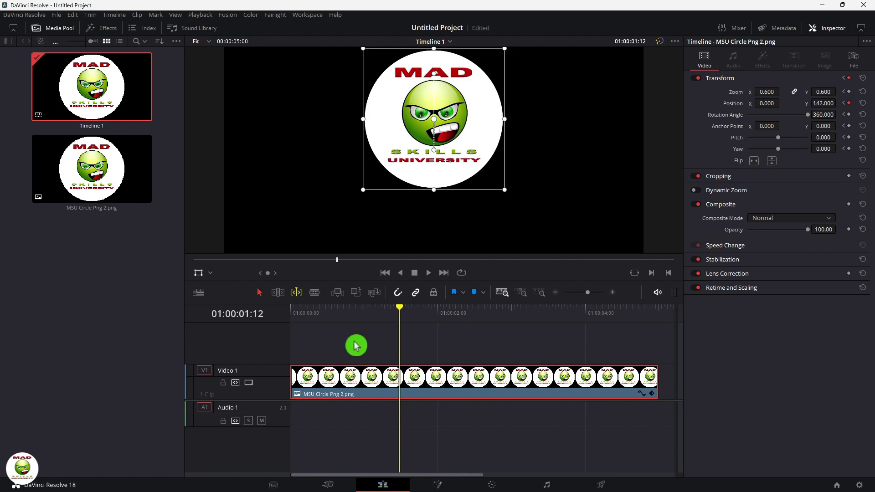
- Set the logo's Pitch to 0.353 at 01:00:02:01 and its Yaw to -0.214 at 01:00:02:22
left_click_drag(402, 309, 440, 313)
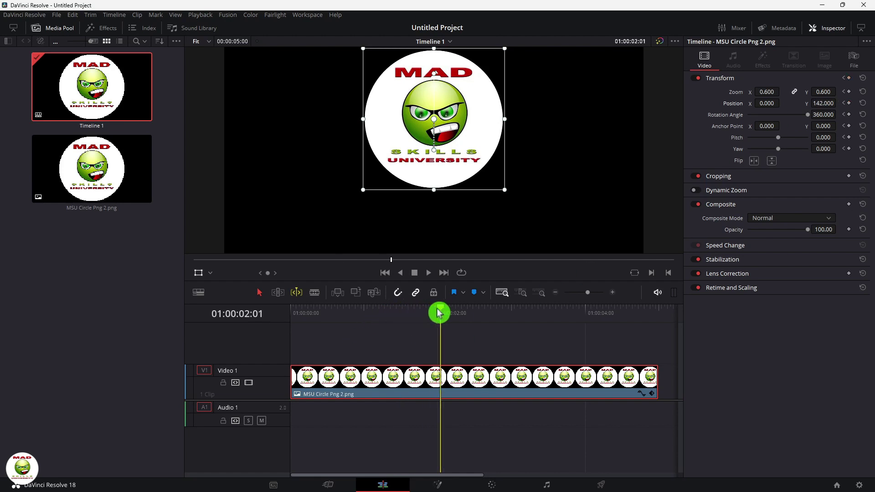
left_click_drag(815, 137, 841, 137)
left_click_drag(444, 310, 502, 310)
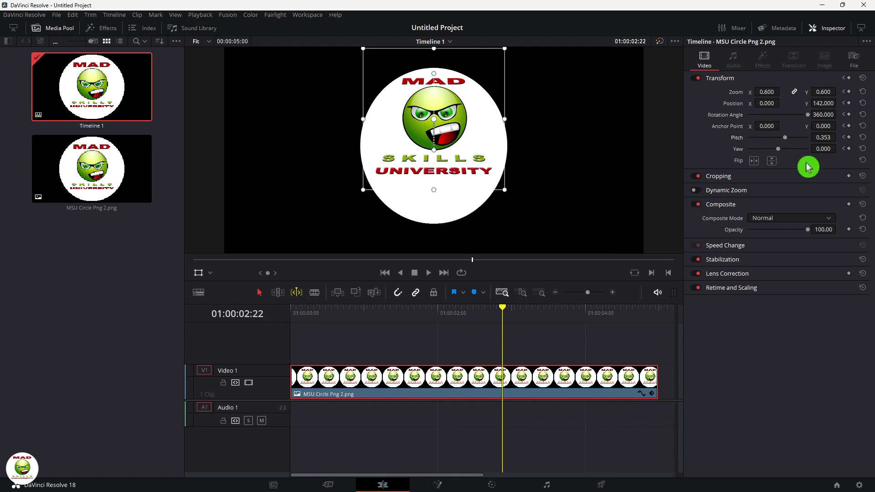
left_click_drag(838, 148, 824, 149)
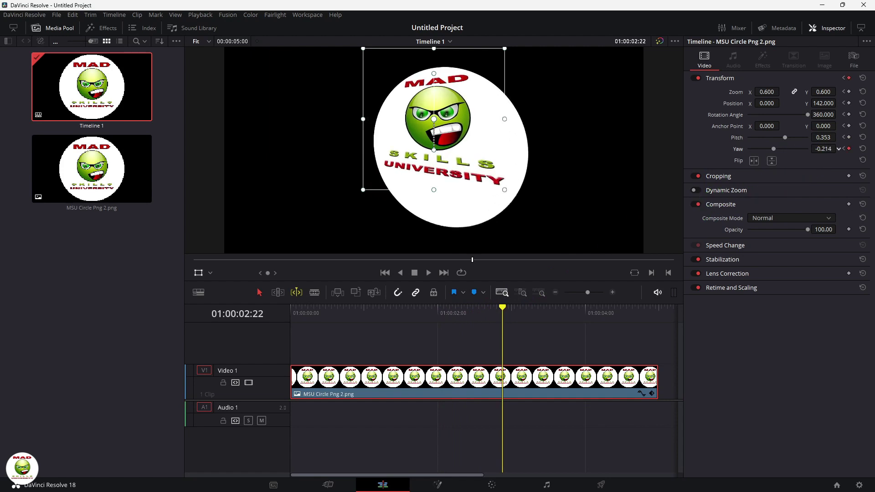
- Flip the logo both ways with Color composite mode, and set its Position Y to -348 at 01:00:04:08
left_click(775, 176)
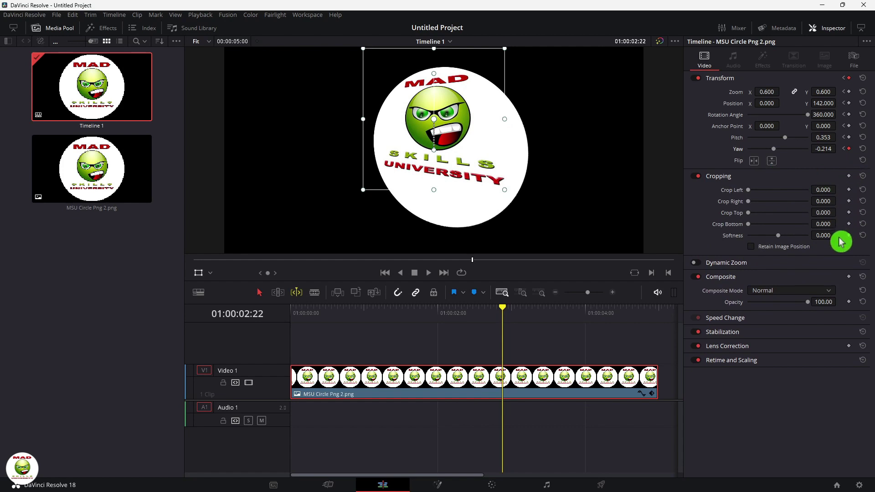
left_click(750, 278)
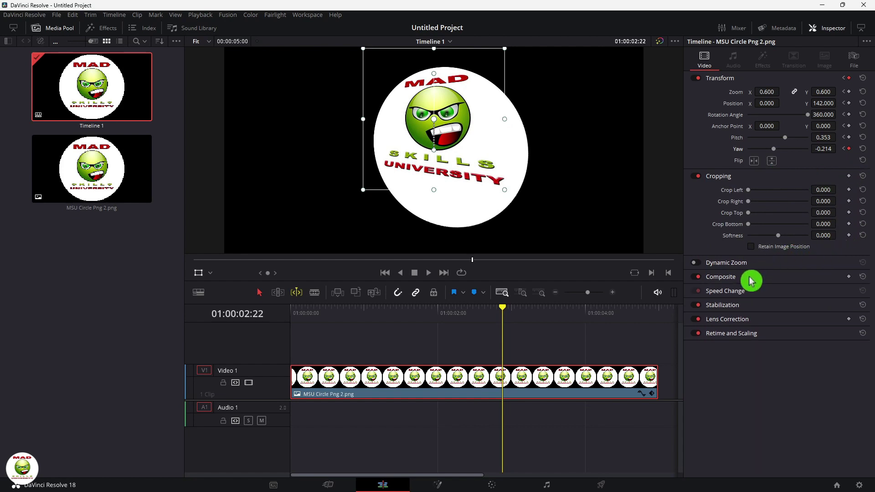
left_click(816, 277)
left_click(609, 313)
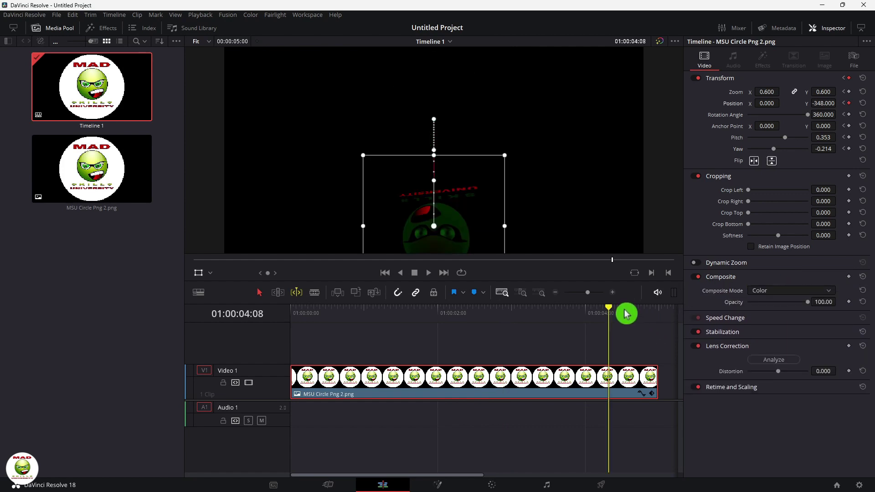
- Try resetting the logo clip's Transform and Composite settings with the playhead at 01:00:04:22
mouse_move(610, 312)
left_mouse_down()
mouse_move(654, 318)
mouse_move(658, 310)
mouse_move(651, 313)
left_mouse_up()
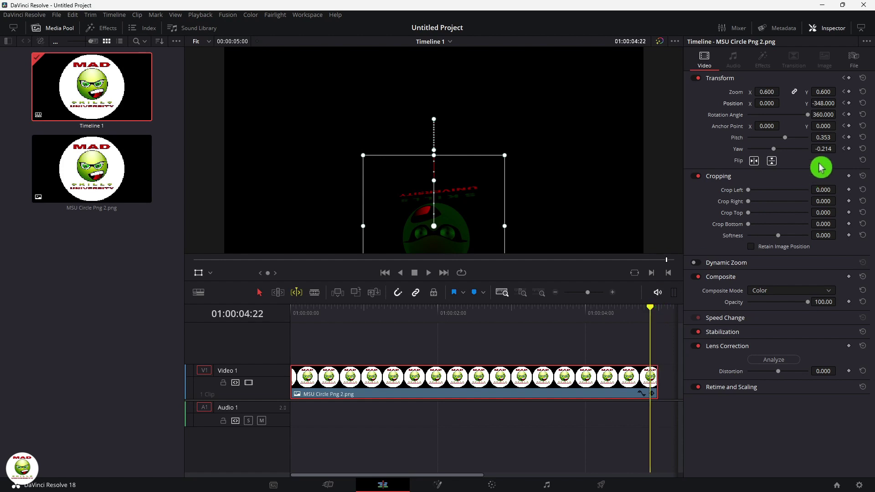
left_click(863, 79)
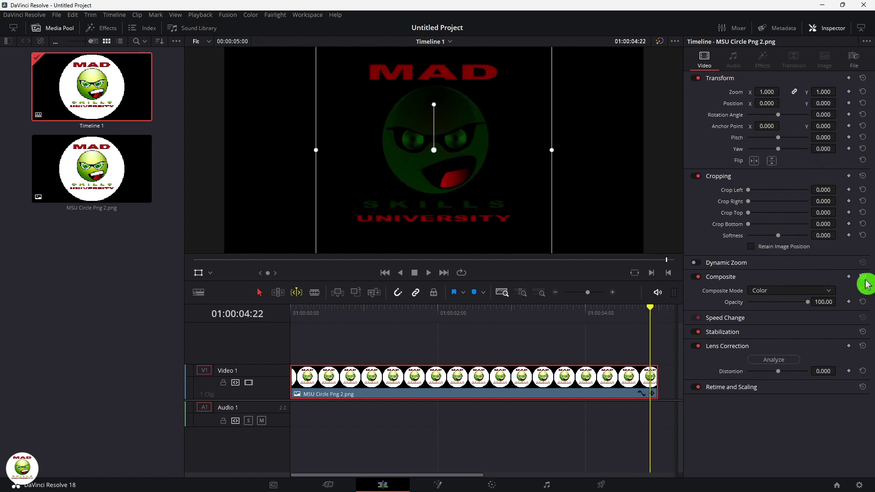
left_click(863, 277)
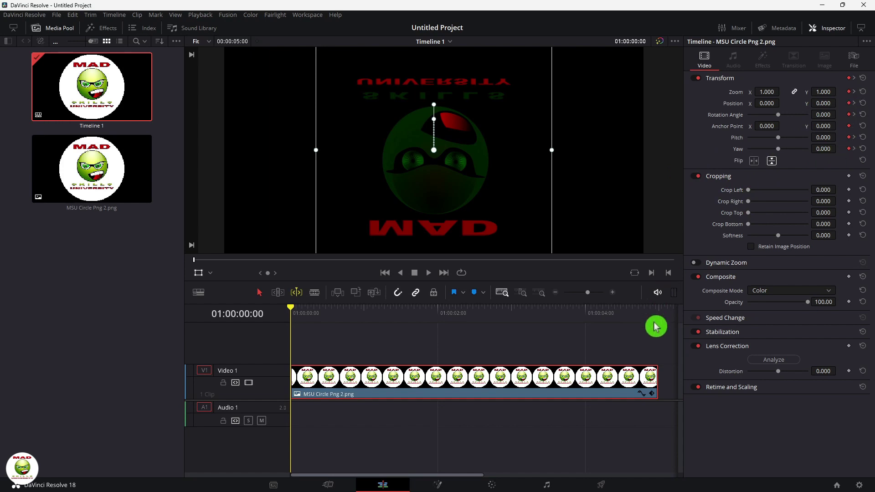
- Show the logo clip's Zoom X curve in the timeline and undo the Color composite mode
left_click(642, 395)
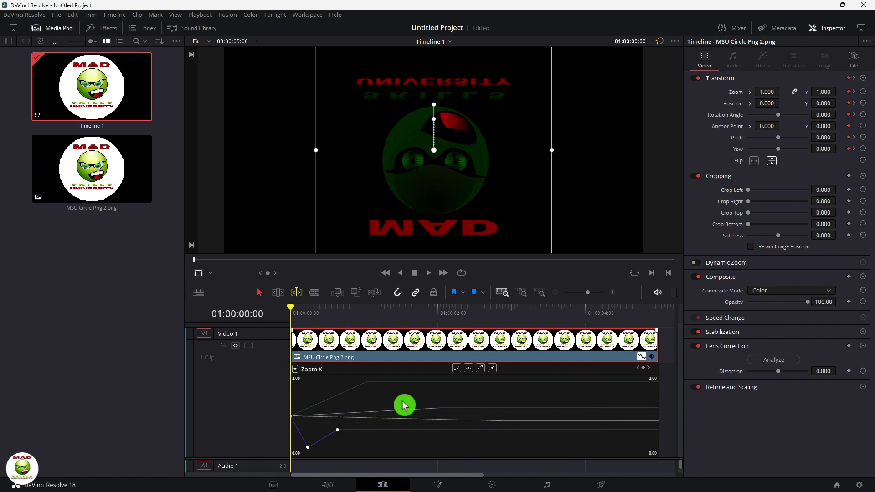
key("ctrl+z")
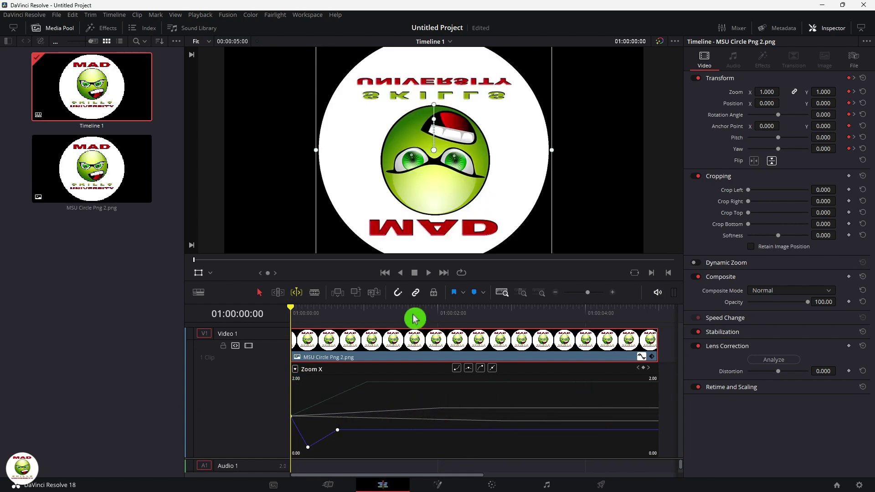
- Preview the logo full screen, and move its last Zoom X keyframe to about the two-second mark
key("ctrl+f")
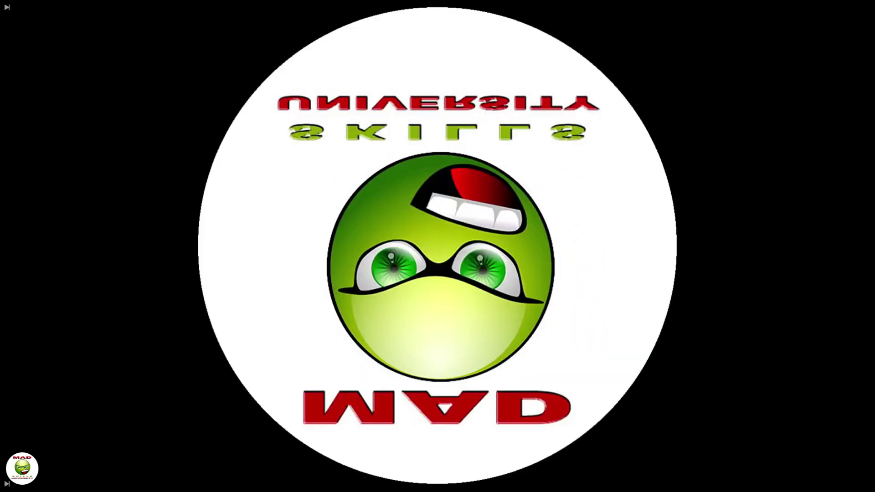
key("Escape")
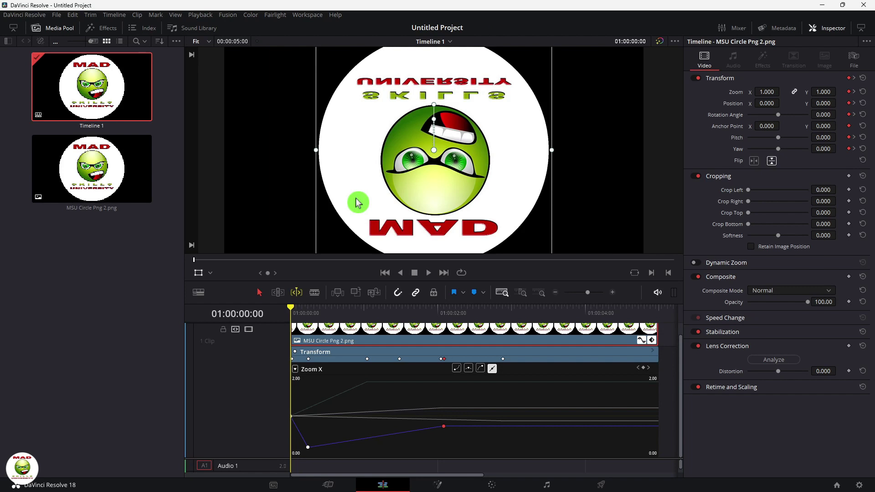
- Play the start of the logo animation and return the playhead to the timeline's beginning
key("space")
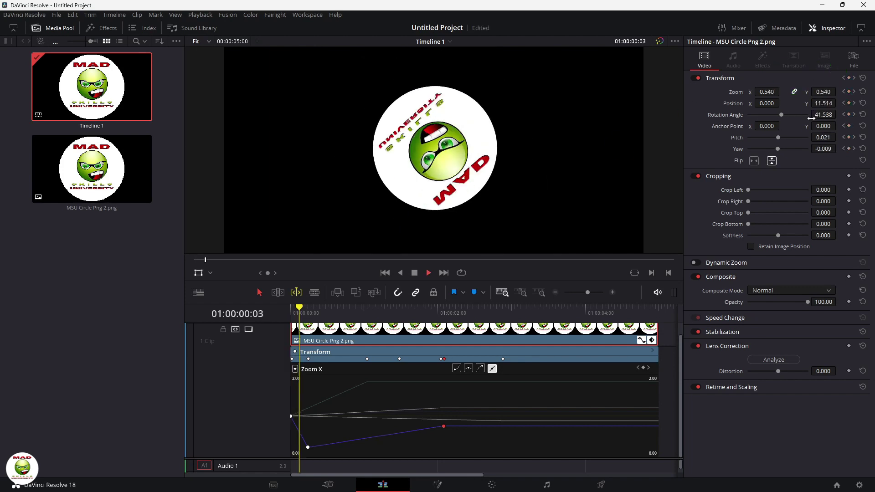
key("space")
key("Home")
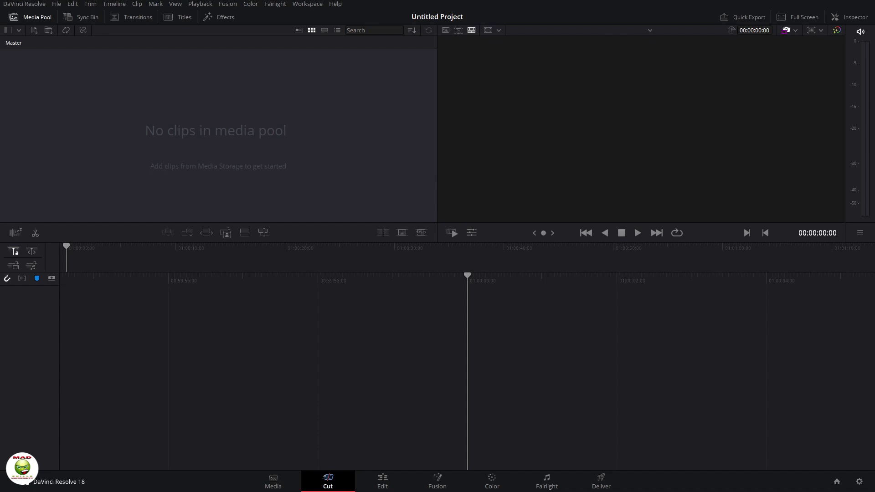
- Add pexels-gabby-k-5302599.mp4 to the timeline, changing the project frame rate to match, and switch to the Edit page
left_click_drag(570, 177, 375, 307)
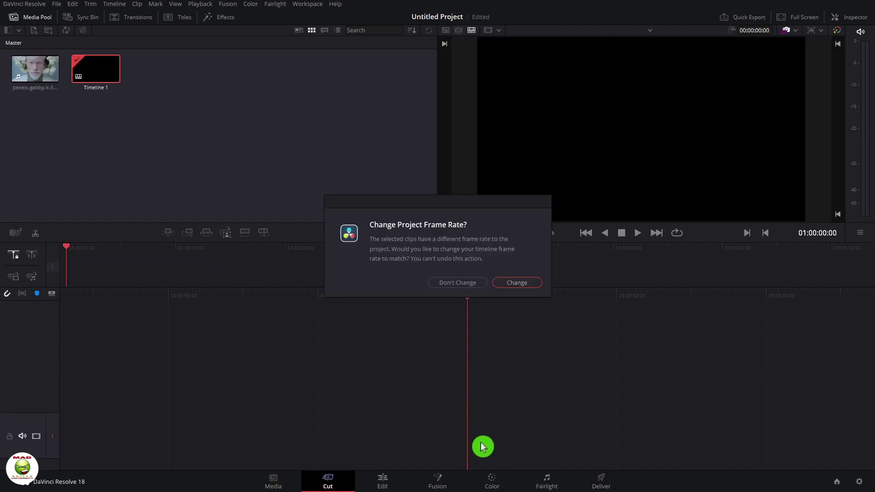
left_click(525, 285)
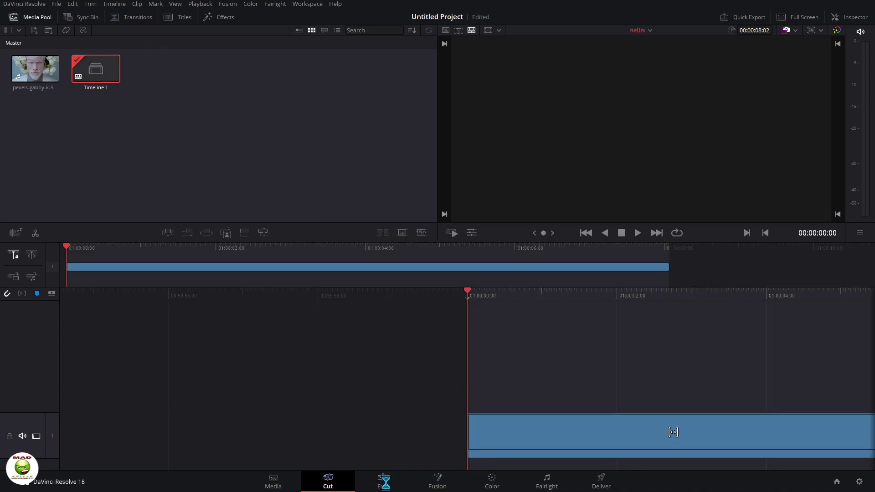
left_click(383, 482)
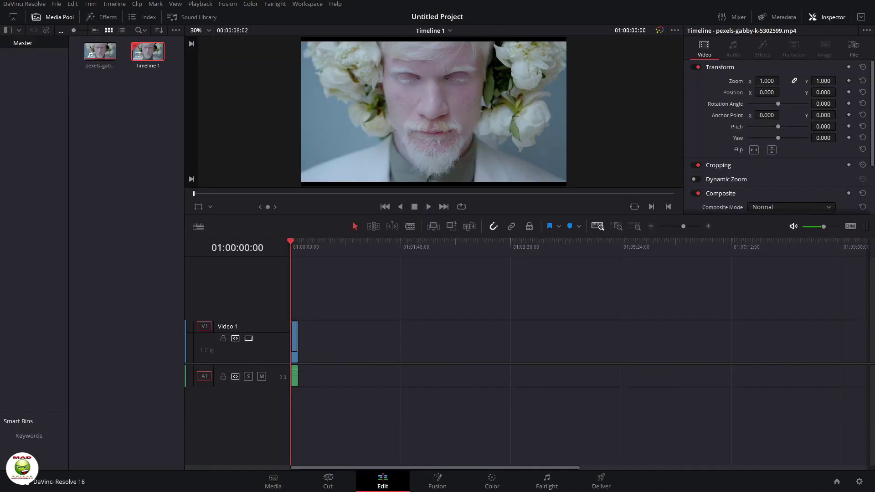
- Add pexels-cottonbro-5427489.mp4 on Video 2 and pexels-cottonbro-5427487.mp4 on Video 3, and adjust the video track height to show all three tracks
left_click_drag(836, 415, 475, 289)
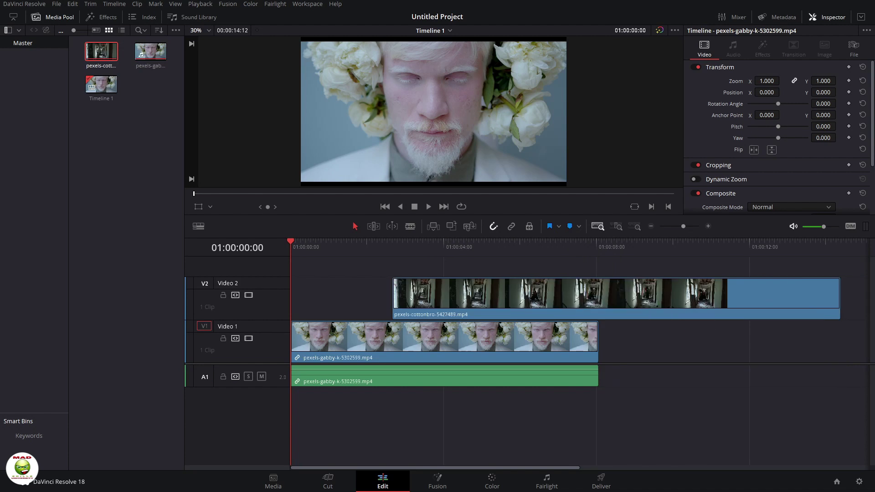
left_click_drag(873, 363, 463, 270)
left_click(682, 384)
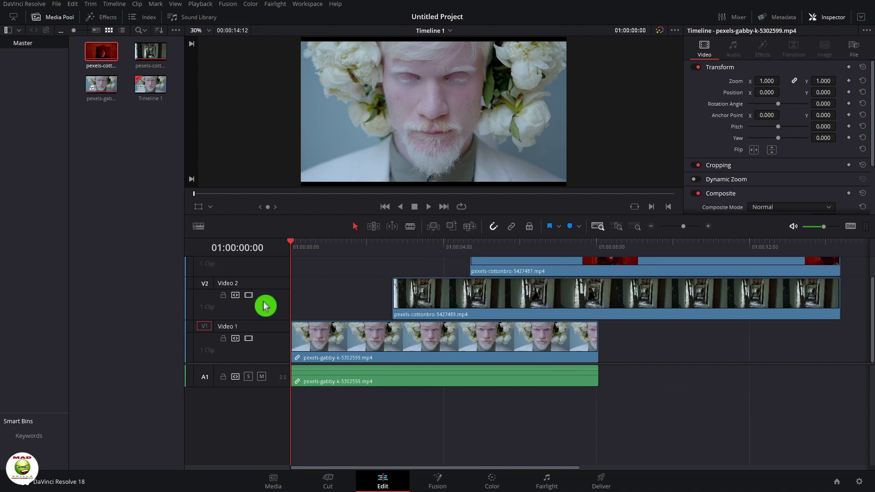
scroll(266, 307, "down", 3)
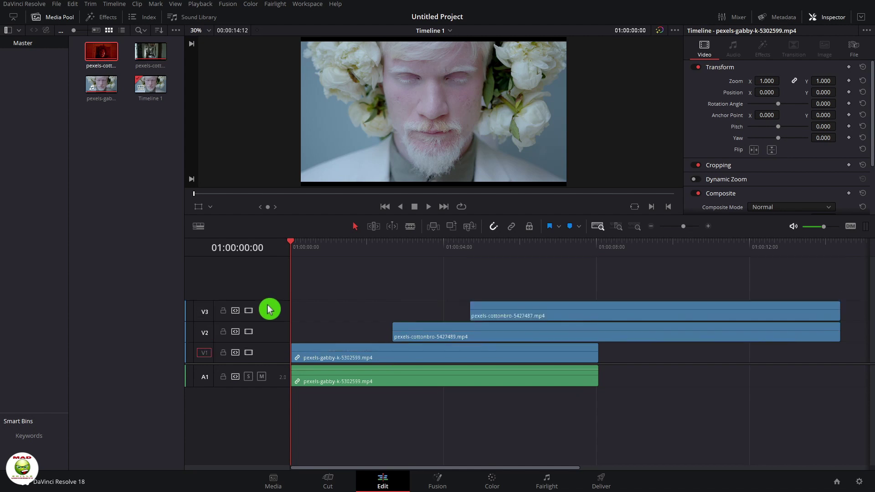
scroll(270, 310, "up", 3)
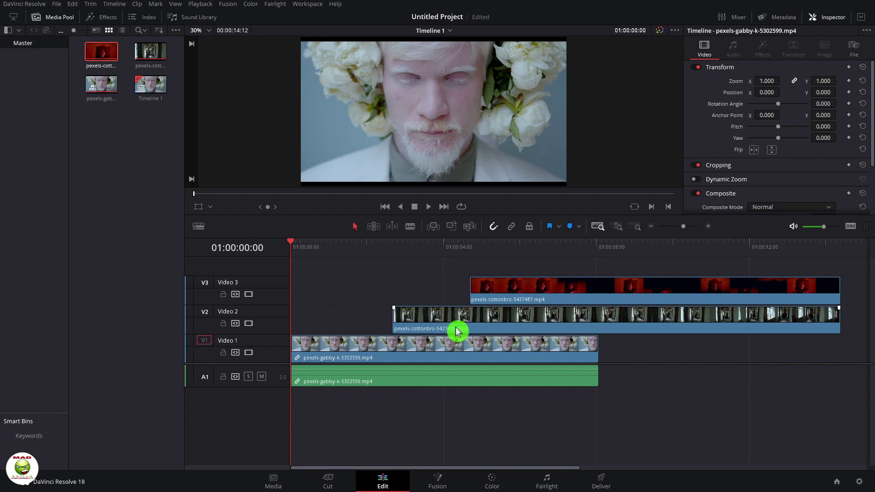
- Delete the portrait clip's audio from track A1 while keeping its video
left_click(447, 382)
left_click_drag(456, 381, 558, 382)
key("Delete")
- Rearrange the clips one after another in time: portrait clip on Video 3, red clip on Video 2, pexels-cottonbro-5427489.mp4 on Video 1
left_click_drag(504, 319, 748, 349)
left_click_drag(469, 337, 469, 320)
left_click(620, 291)
left_click_drag(620, 291, 820, 291)
left_click(572, 352)
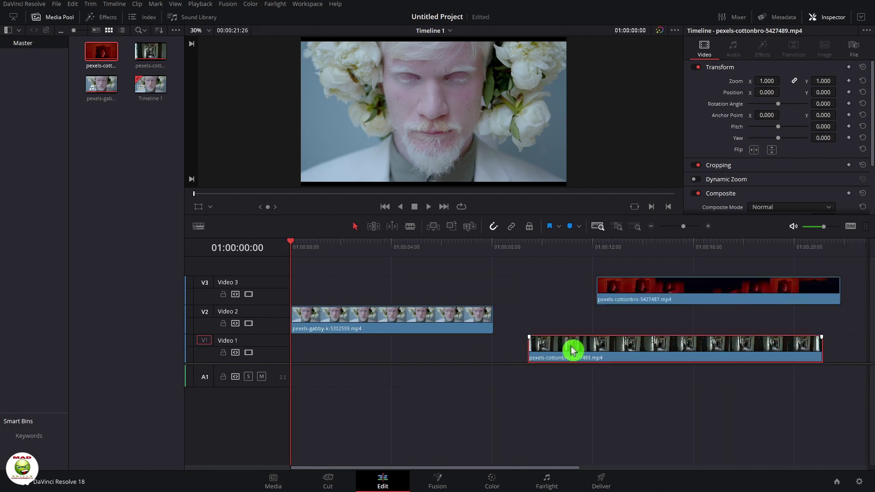
left_click(410, 315)
left_click_drag(408, 315, 408, 286)
left_click_drag(723, 290, 648, 302)
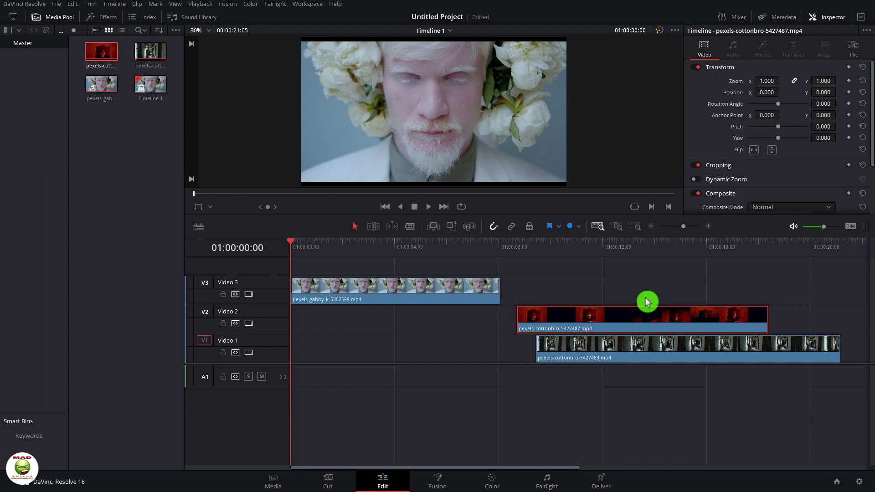
left_click_drag(644, 297, 581, 315)
left_click(344, 300)
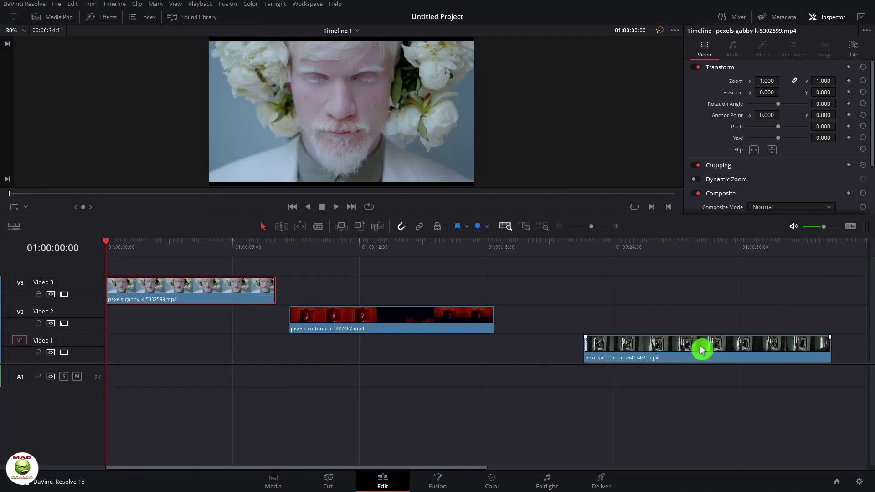
- Scrub the playhead through the portrait clip on Video 3 to preview its frames
left_click(229, 249)
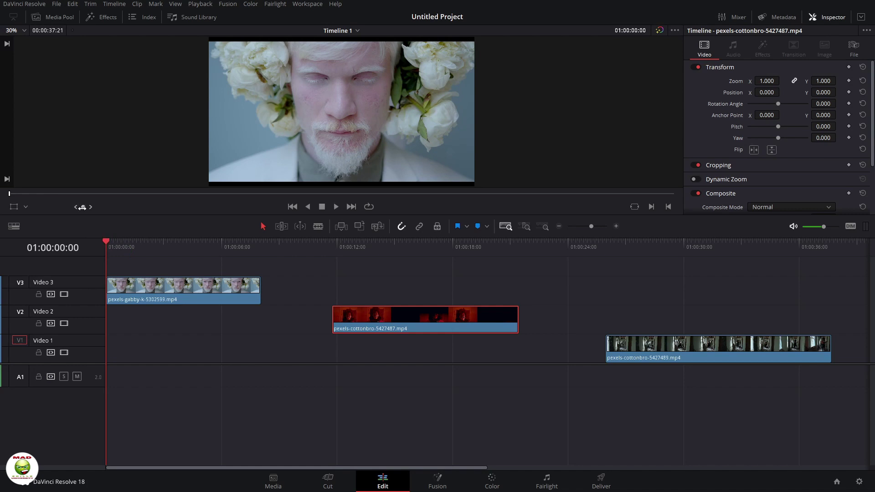
left_click_drag(27, 194, 113, 202)
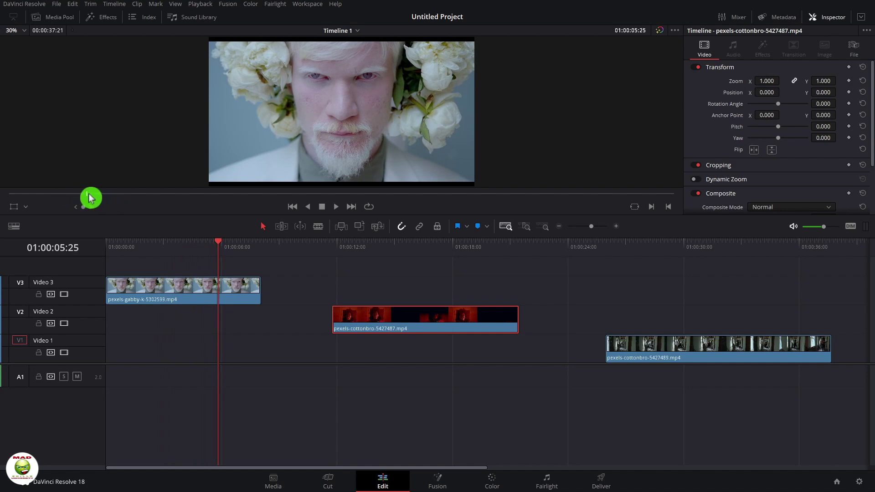
left_click_drag(97, 199, 128, 197)
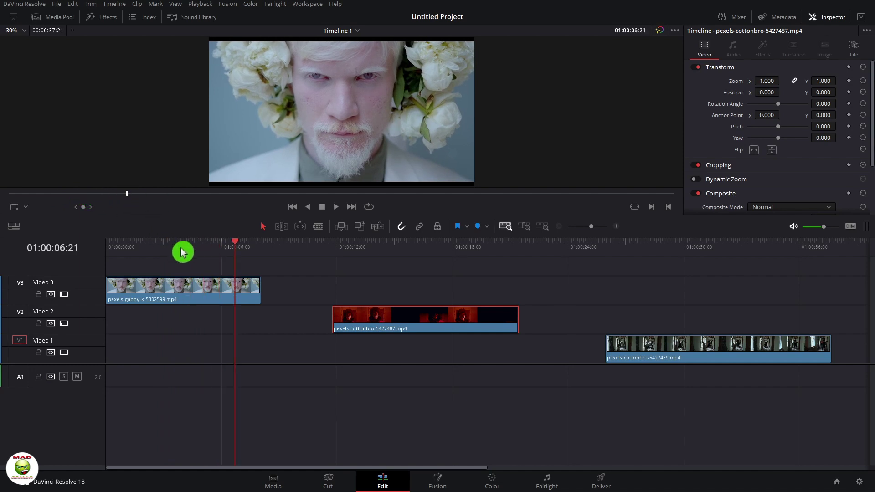
mouse_move(230, 248)
left_mouse_down()
mouse_move(221, 247)
mouse_move(233, 235)
left_mouse_up()
- Step the playhead frame by frame back to 01:00:04:00 and forward to 01:00:04:11 within the portrait clip
key("Left")
key("Left")
key("Left")
key("Left")
key("Left")
key("Left")
key("Left")
key("Left")
key("Left")
key("Left")
key("Left")
key("Left")
key("Left")
key("Left")
key("Left")
key("Left")
key("Left")
key("Left")
key("Left")
key("Left")
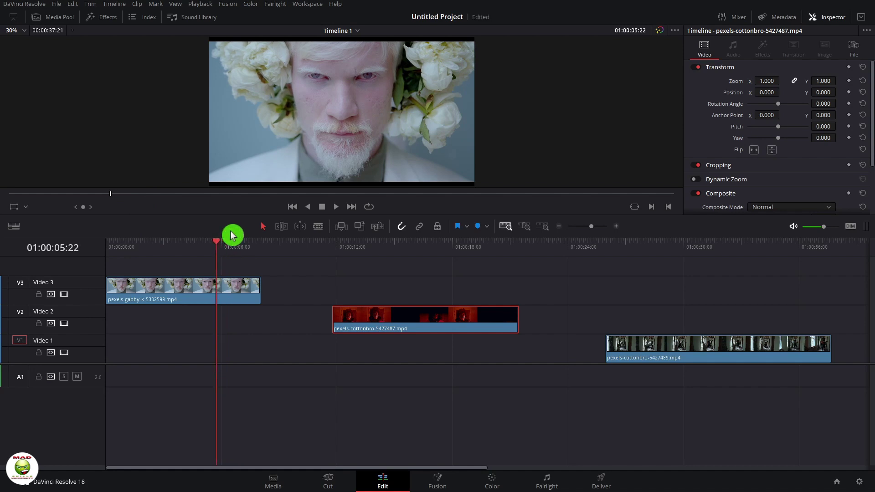
key("Left")
key("Left")
key("Left")
key("Left")
key("Left")
key("Left")
key("Left")
key("Left")
key("Left")
key("Left")
key("Left")
key("Left")
key("Left")
key("Left")
key("Left")
key("Left")
key("Left")
key("Left")
key("Left")
key("Left")
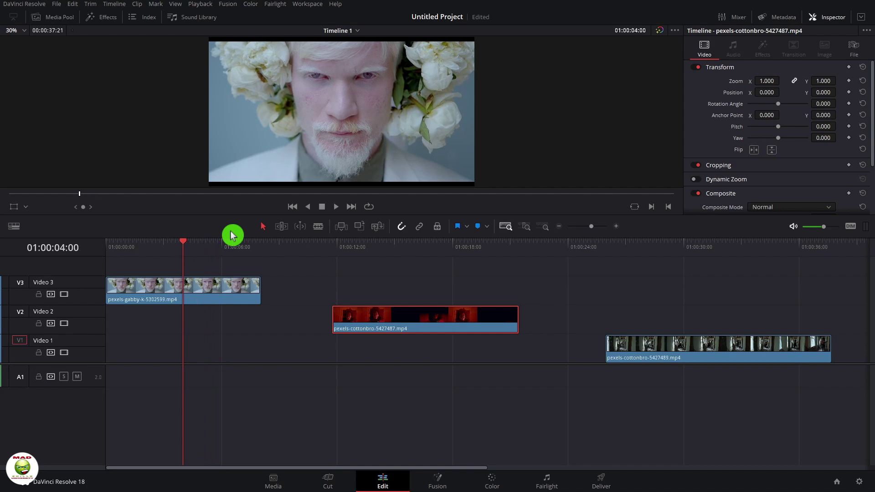
key("Right")
key("Right")
key("Right")
key("Right")
key("Right")
key("Right")
key("Right")
key("Right")
key("Right")
key("Right")
key("Right")
key("Right")
key("Right")
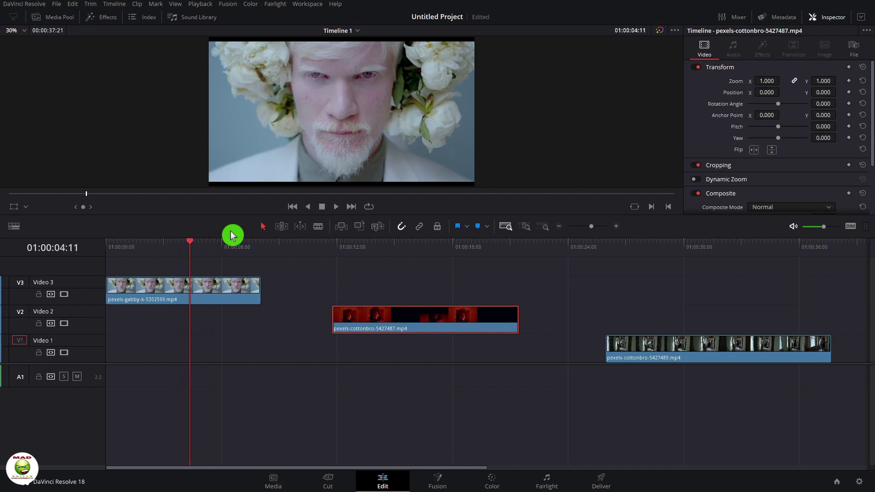
- Split the portrait clip at 01:00:04:11 and remove the part after the cut
left_click(319, 228)
left_click(194, 282)
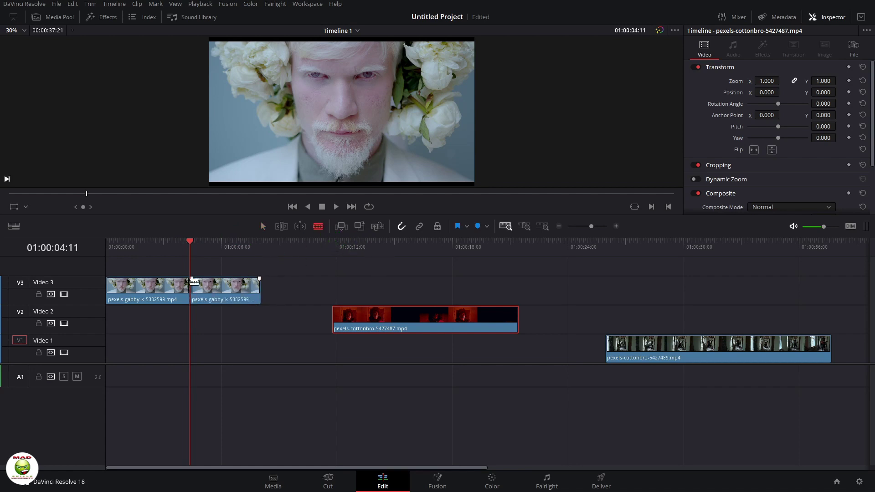
left_click(263, 227)
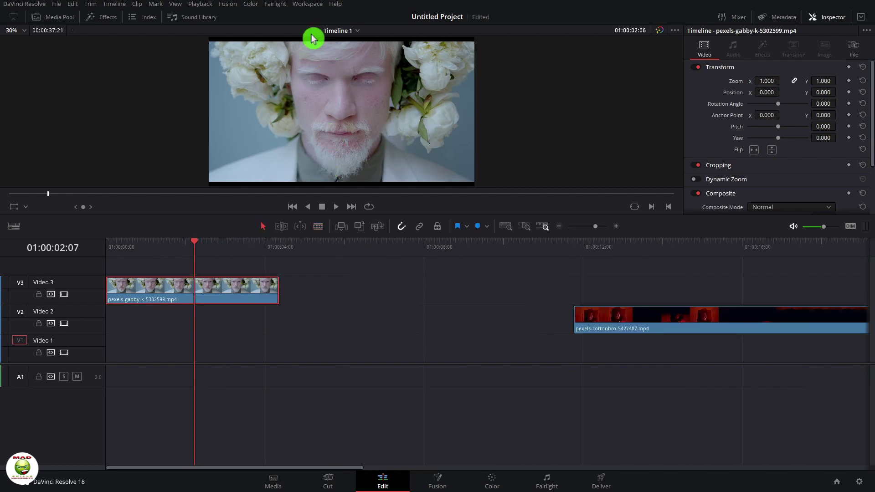
- Enlarge the portrait clip in the viewer with Transform to a zoom of about 1.093 and shift its Position Y to about -42
left_click(26, 207)
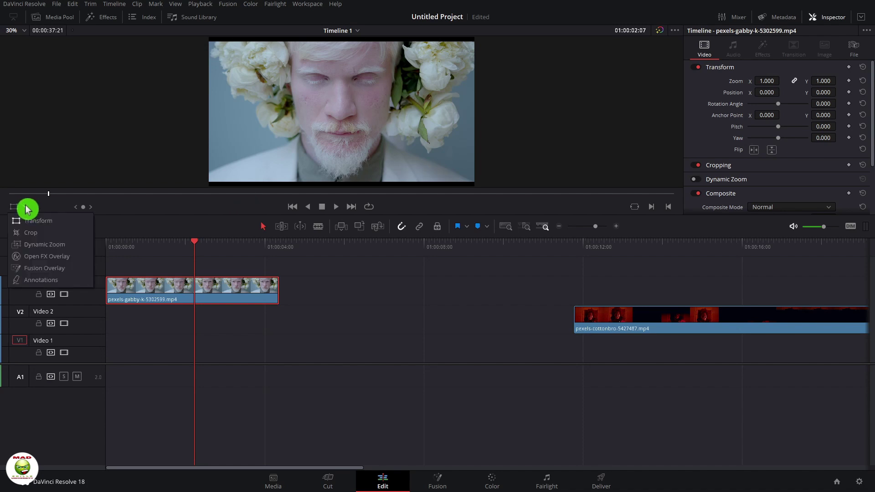
left_click(50, 222)
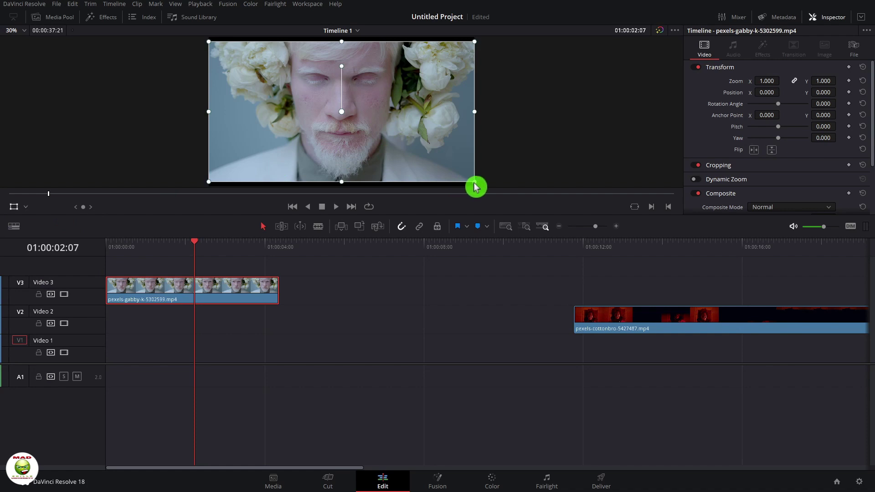
left_click_drag(475, 186, 489, 198)
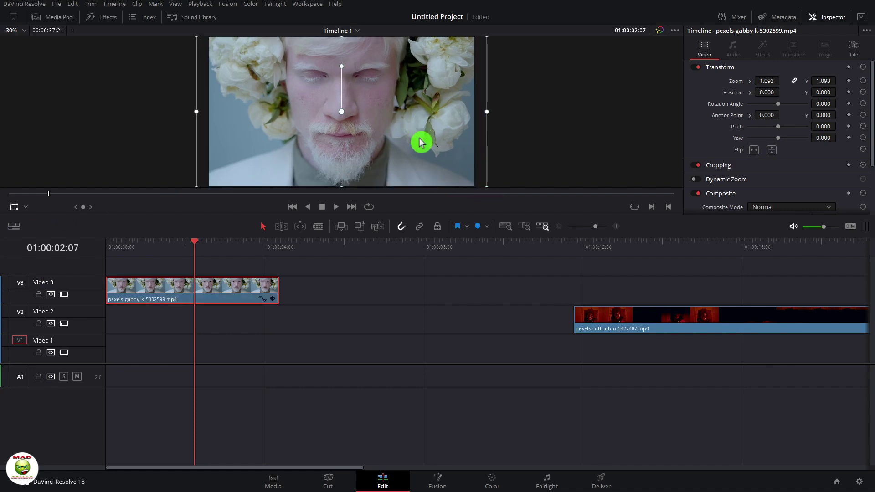
left_click_drag(420, 143, 416, 144)
- Split the portrait clip on Video 3 at 01:00:01:28 and return to the Selection tool
mouse_move(196, 247)
left_mouse_down()
mouse_move(272, 252)
mouse_move(184, 246)
left_mouse_up()
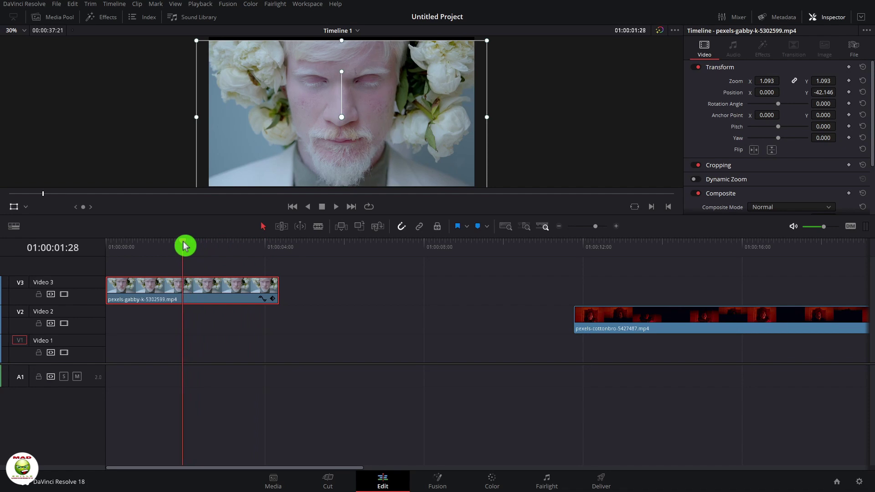
left_click(323, 227)
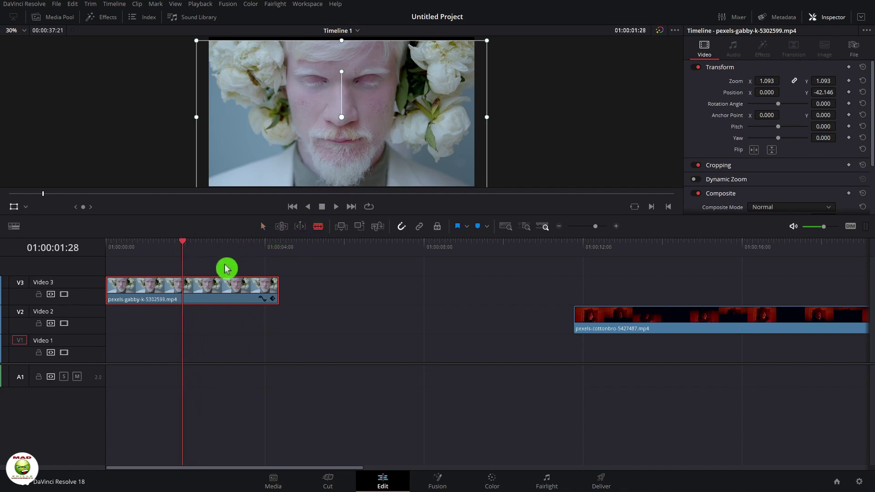
left_click(188, 290)
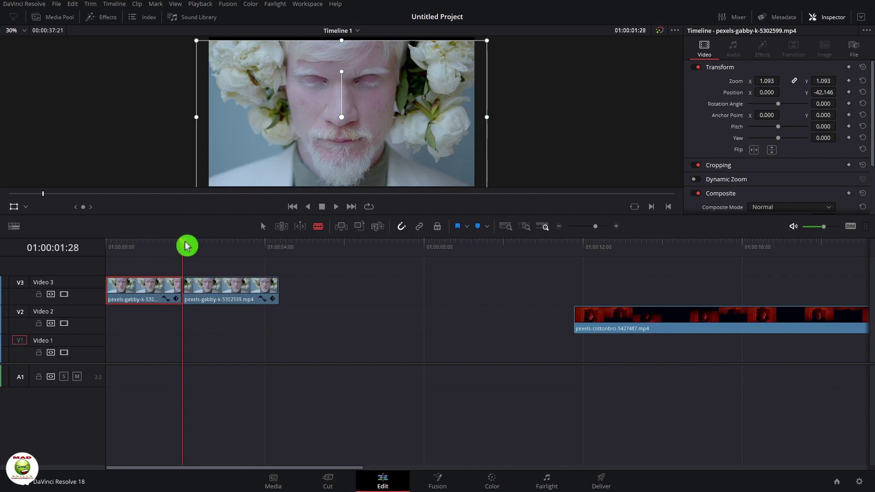
left_click_drag(186, 242, 190, 249)
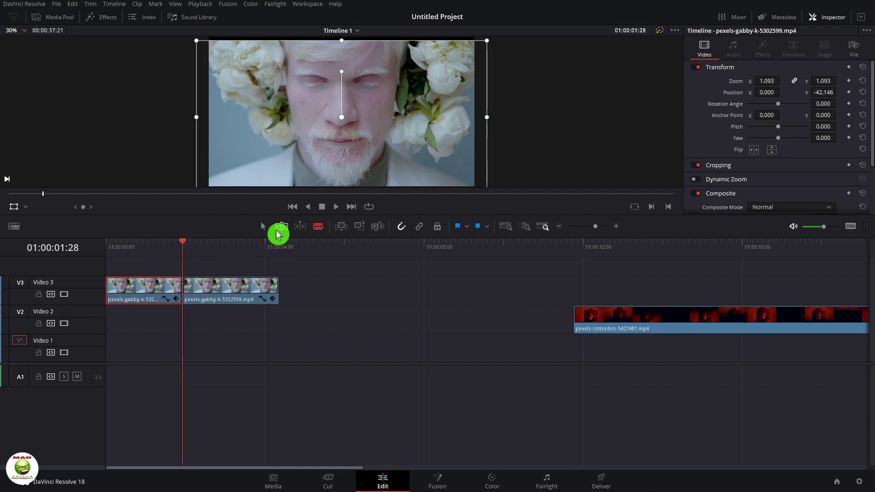
left_click(264, 227)
- Show the Dynamic Zoom frames for the second portrait part and enlarge the green frame to cover almost the whole picture
left_click(243, 290)
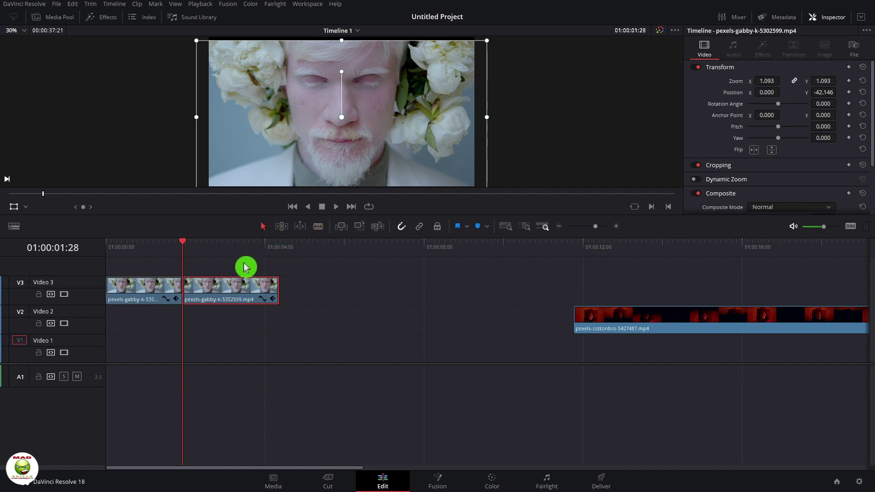
left_click(26, 209)
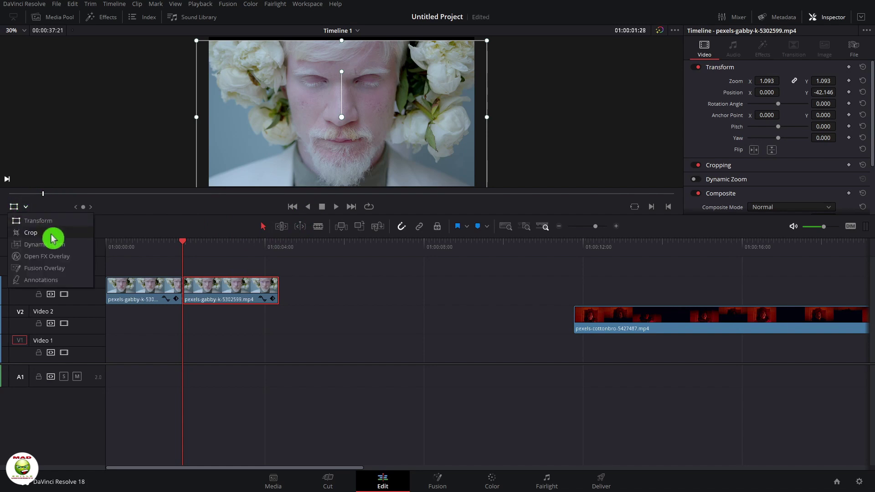
left_click(67, 247)
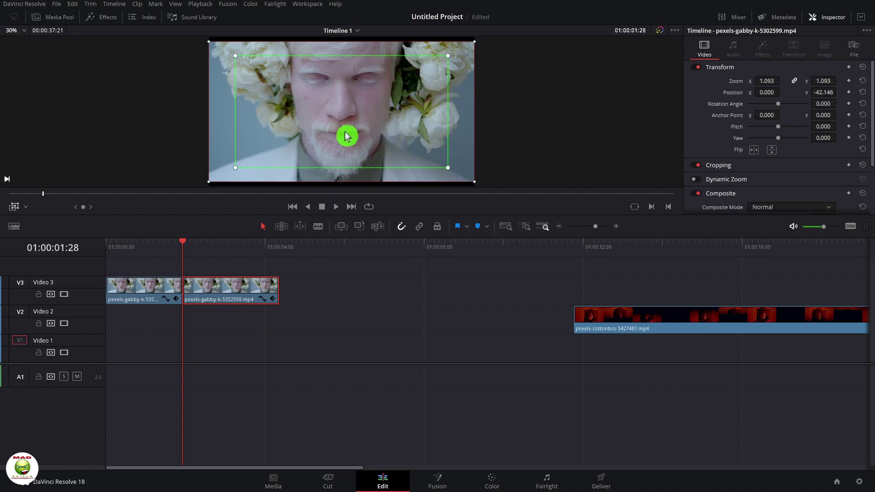
left_click_drag(452, 172, 471, 182)
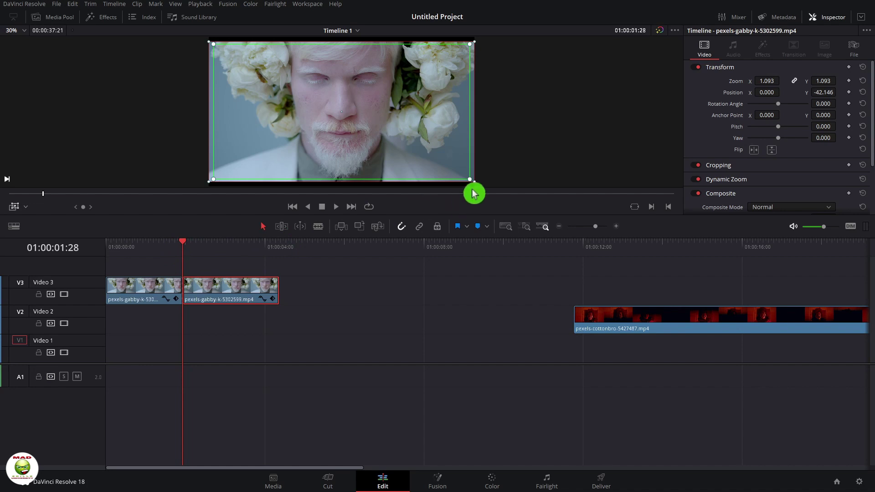
left_click_drag(480, 172, 474, 170)
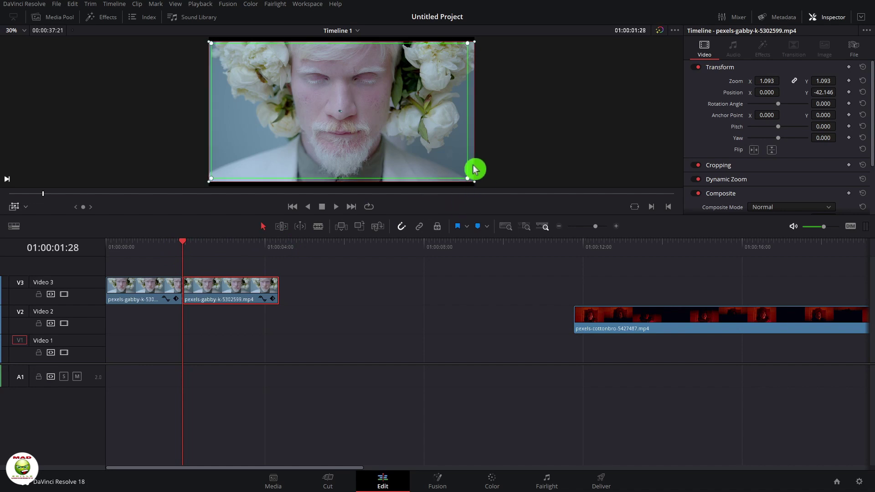
- Save the project, then shrink the red Dynamic Zoom frame to a small box and move it over the subject's eye
key("ctrl+s")
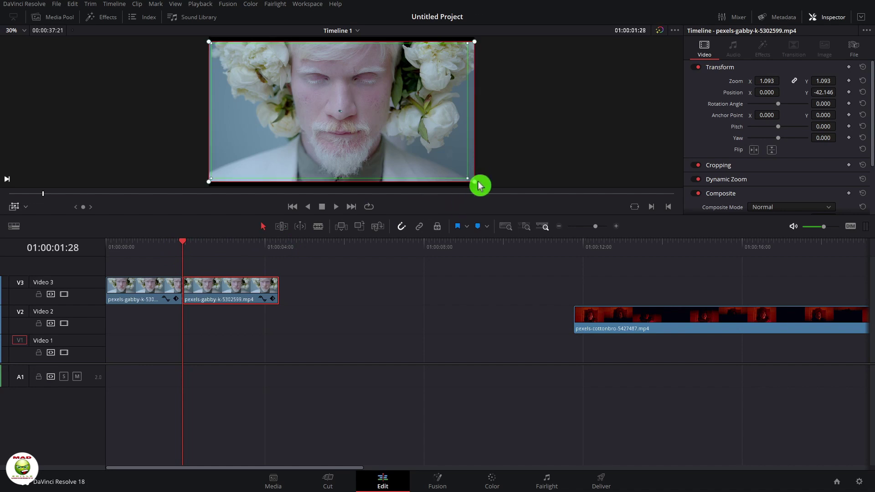
left_click_drag(475, 183, 352, 103)
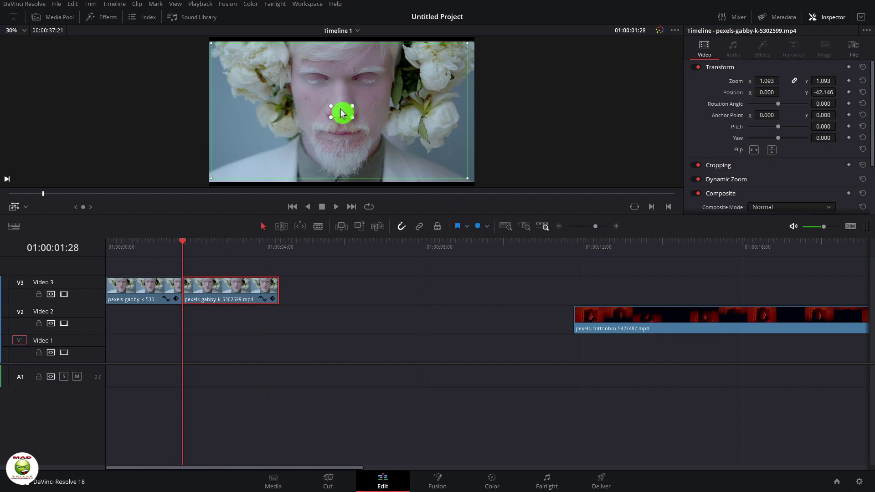
left_click_drag(344, 108, 368, 78)
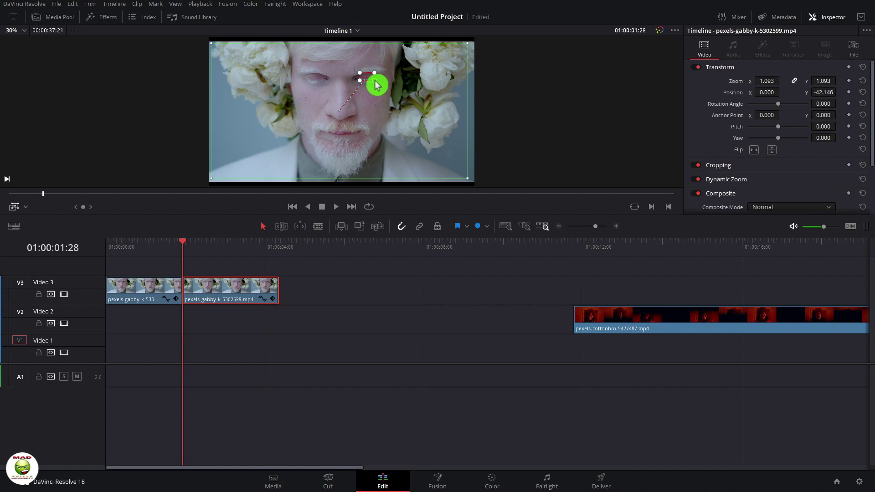
- View the easing options of the red Dynamic Zoom frame and play back the zoom across both portrait parts
right_click(369, 81)
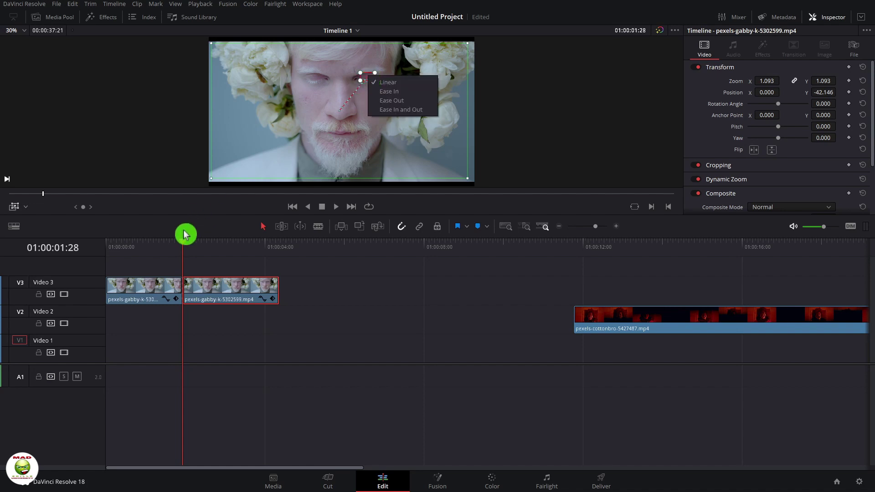
left_click(154, 242)
left_click(158, 242)
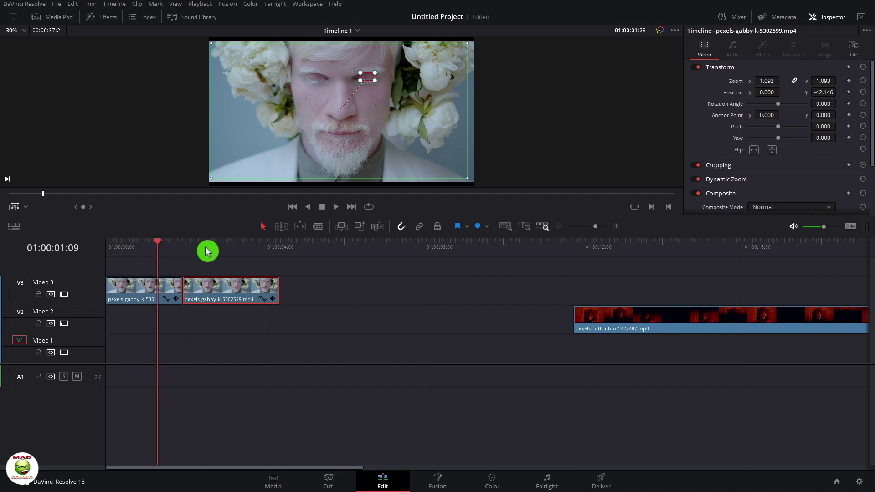
key("space")
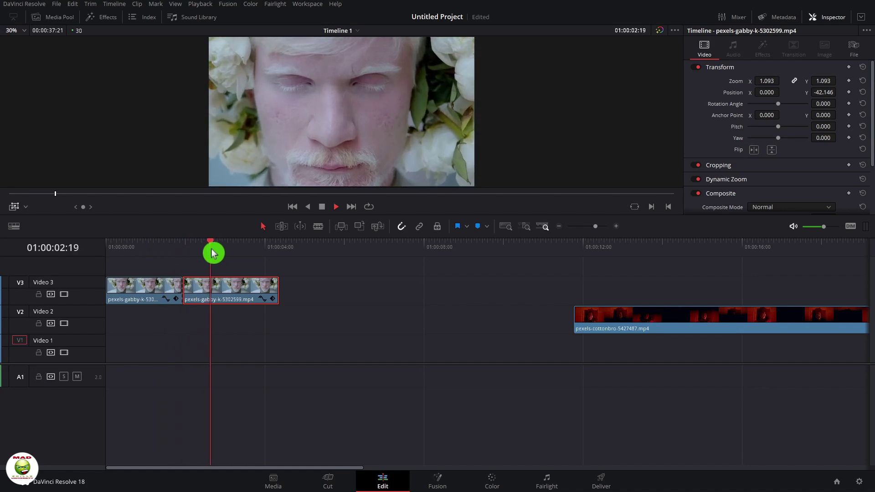
key("space")
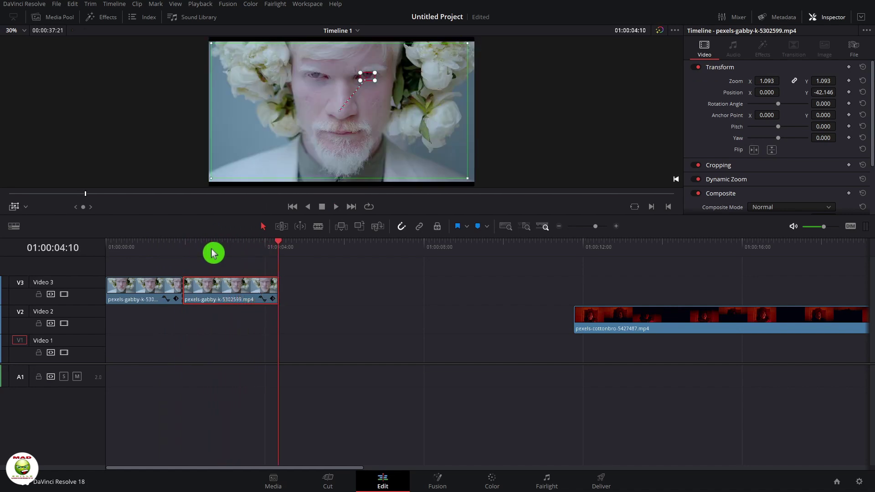
- Move the red-lit clip on Video 2 to start at 01:00:04:10, directly behind the portrait parts, and scrub into it
left_click(625, 322)
left_click_drag(625, 322, 322, 327)
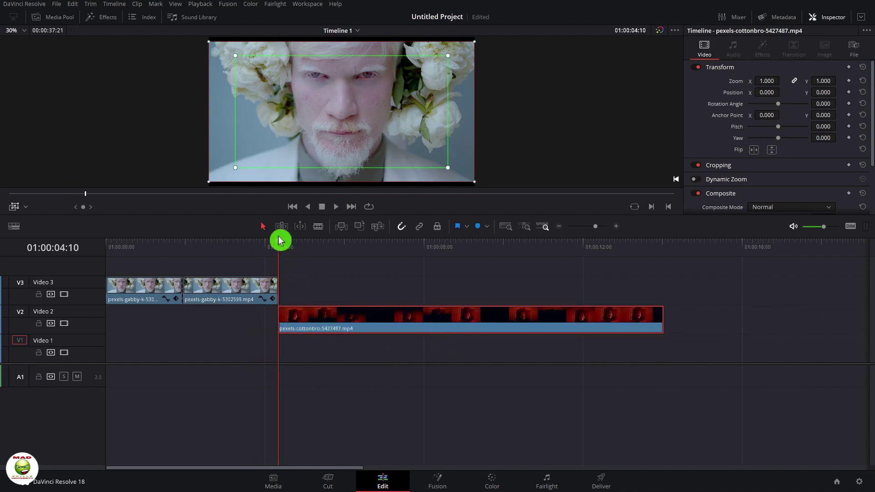
left_click_drag(281, 244, 298, 245)
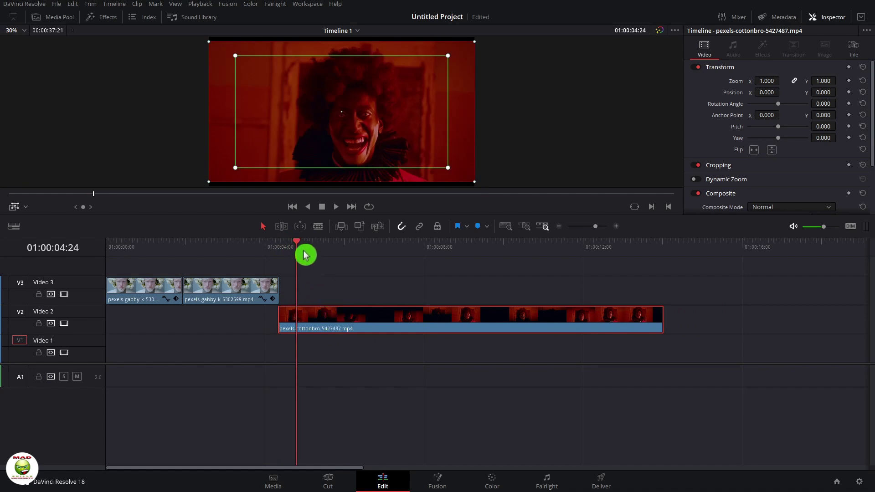
- Enlarge the red-lit clip in the viewer with Transform to a zoom of about 1.101 and play over the cut into it
left_click(28, 209)
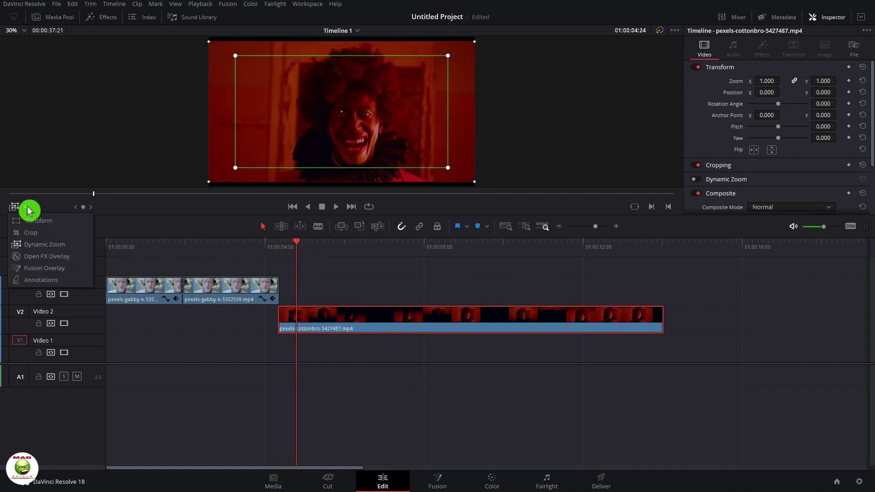
left_click(35, 226)
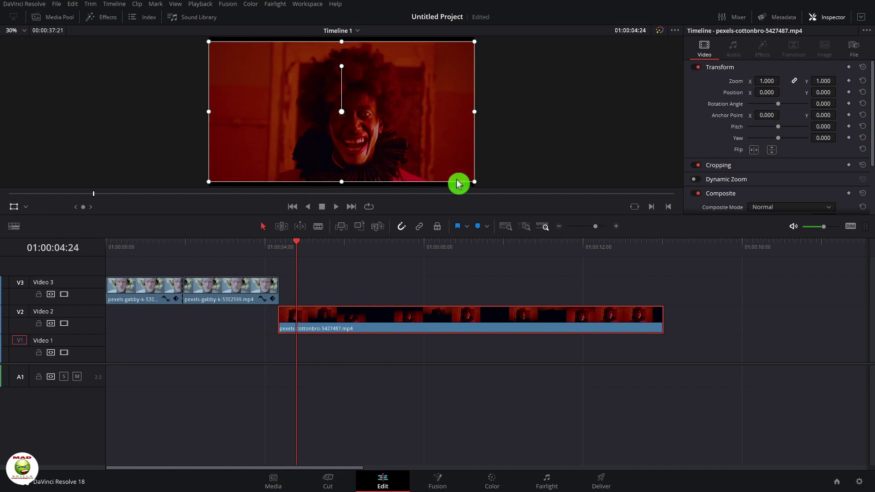
left_click_drag(478, 187, 494, 195)
left_click_drag(299, 248, 332, 250)
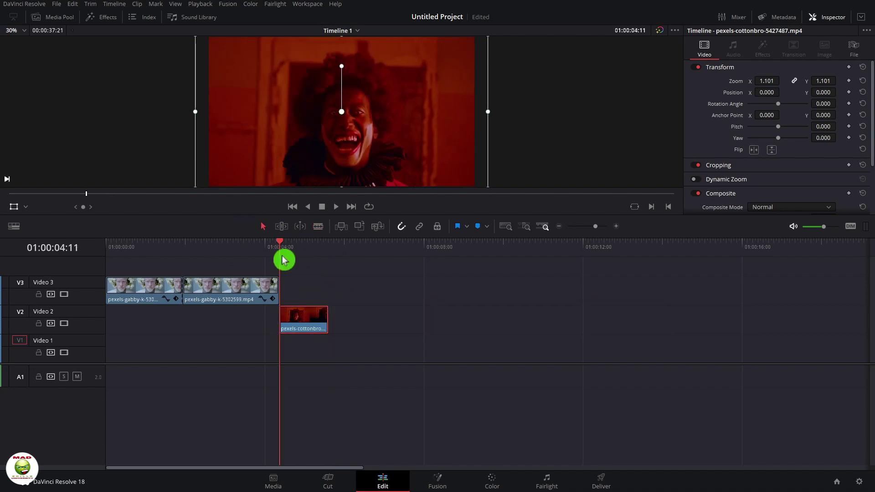
left_click_drag(286, 260, 259, 260)
key("space")
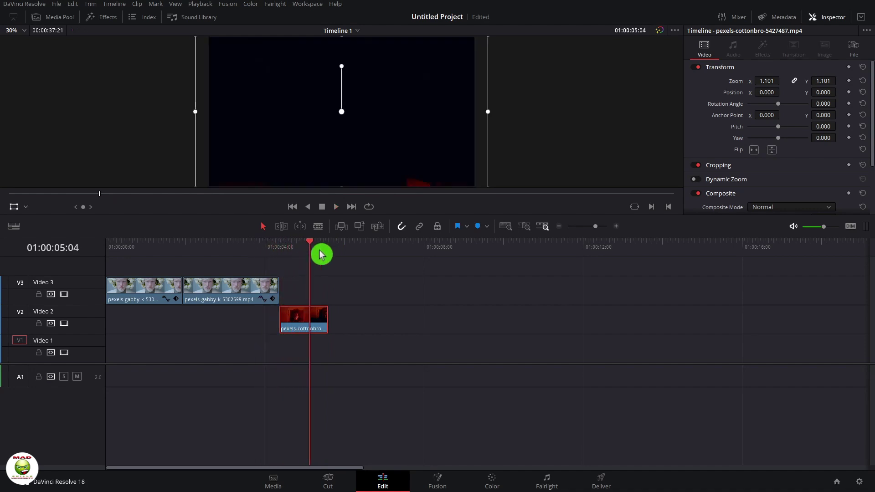
- Try to split the red-lit clip on Video 2 at 01:00:05:00 with the blade
left_click_drag(313, 246, 307, 245)
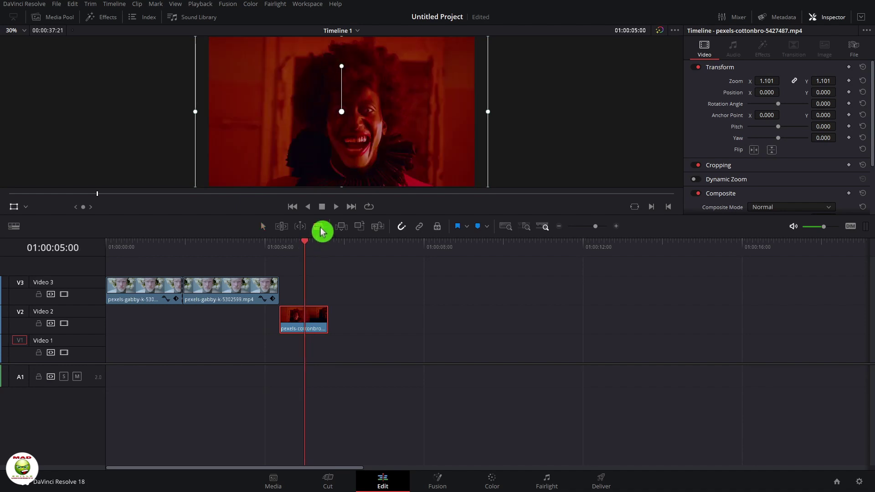
left_click(318, 226)
left_click(297, 305)
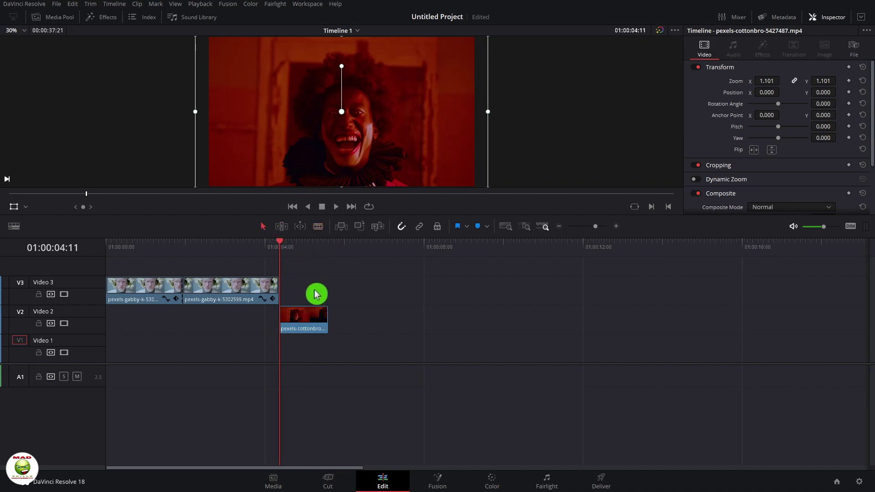
- Undo the red-lit clip's enlargement and shortening, and set its Dynamic Zoom with a full-picture green frame and a small red frame over the eye
left_click(308, 326)
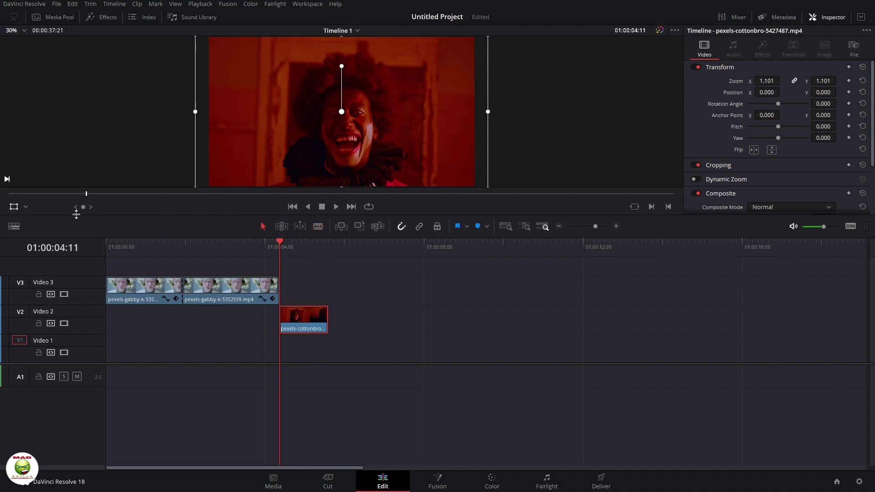
left_click(25, 207)
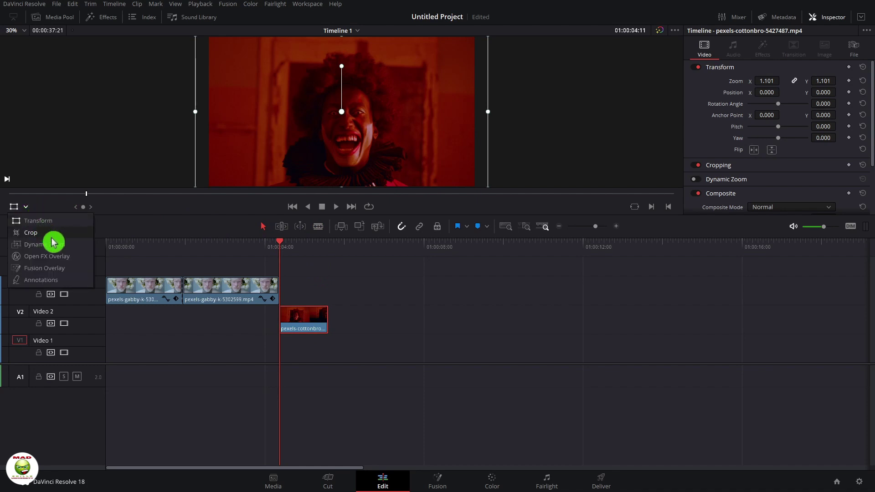
left_click(31, 233)
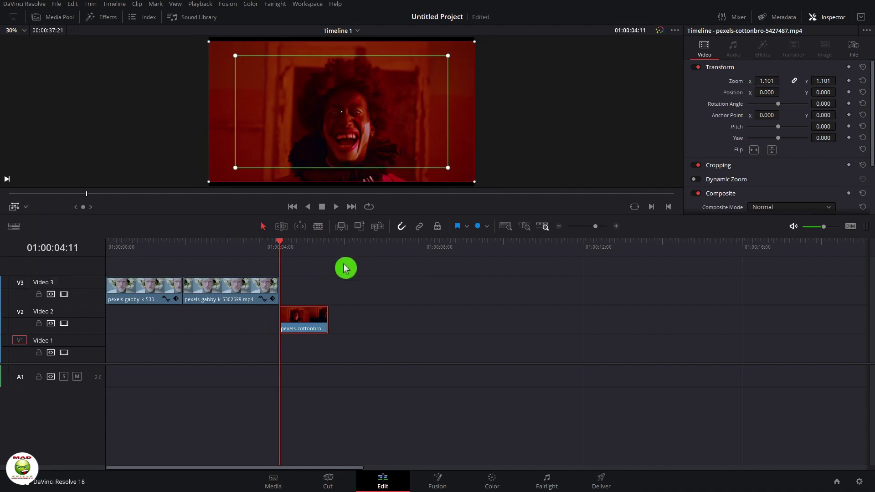
key("ctrl+z")
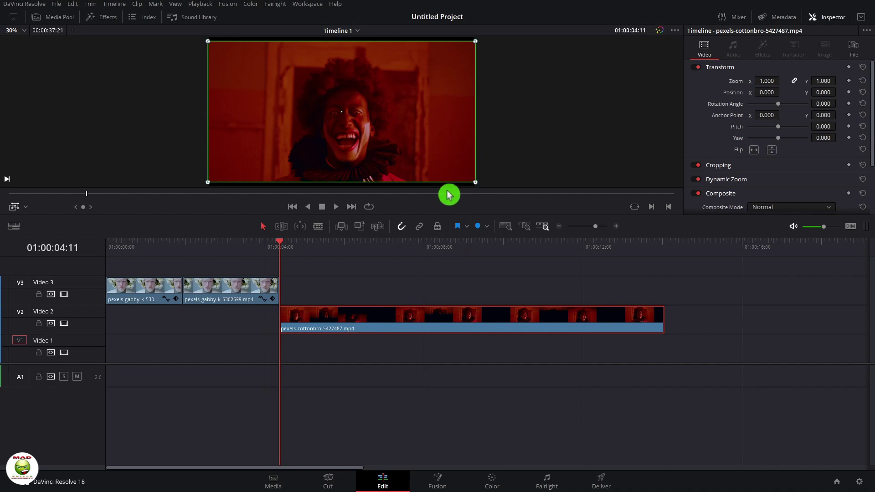
left_click_drag(455, 184, 356, 112)
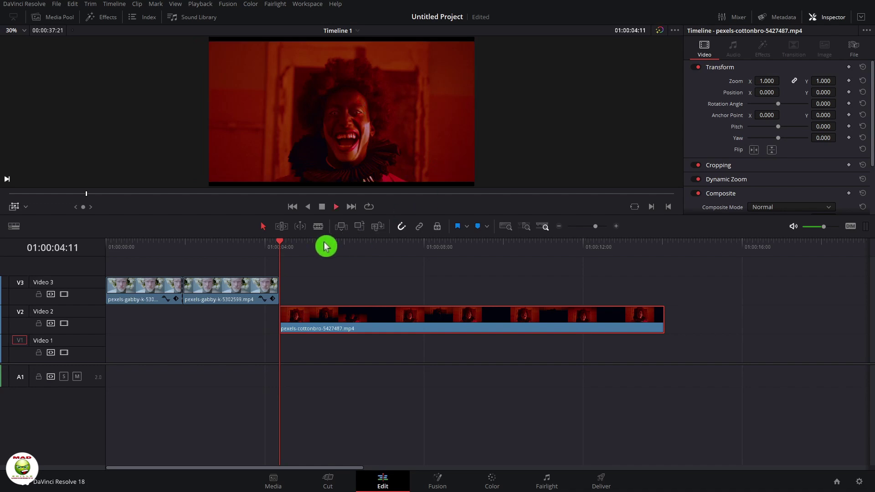
- Play back the red-lit clip's zoom, shorten the clip from its end to roughly a quarter of its length, and replay the transition
key("space")
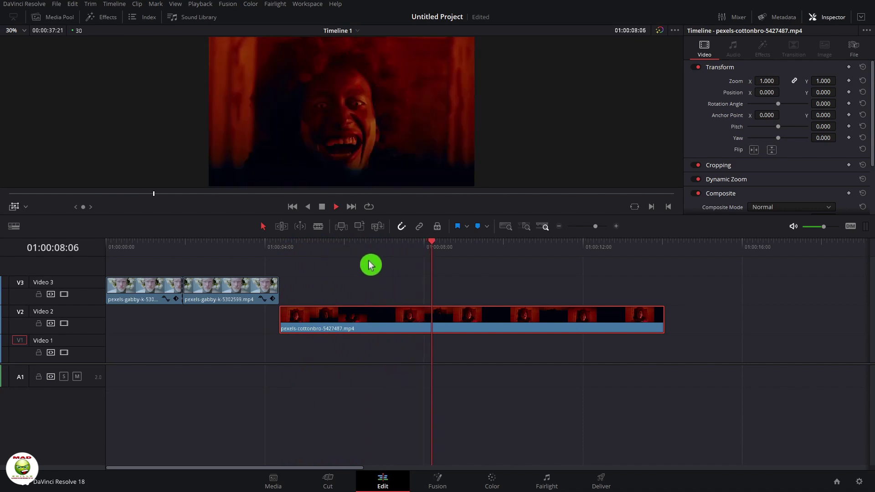
key("space")
left_click_drag(662, 321, 373, 329)
left_click(336, 299)
left_click(271, 250)
key("space")
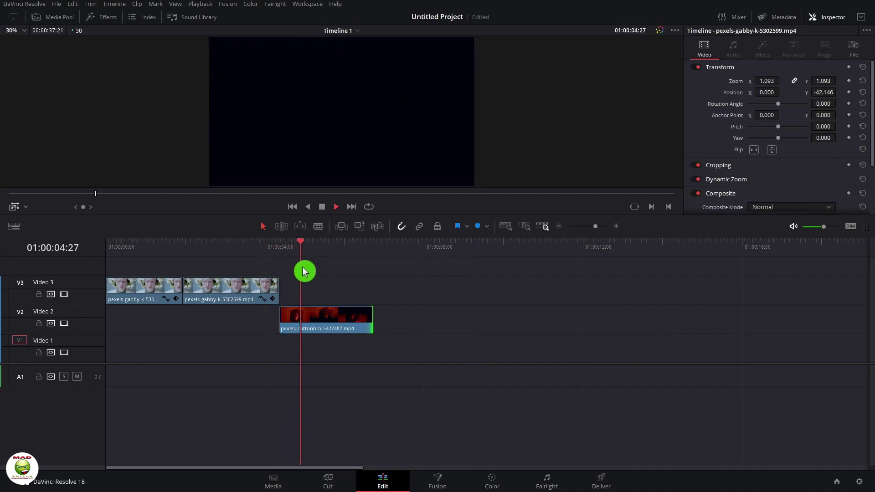
- Trim the red-lit clip's end back further to about 01:00:05:11 and tighten its small Dynamic Zoom frame over the eye
left_click(306, 243)
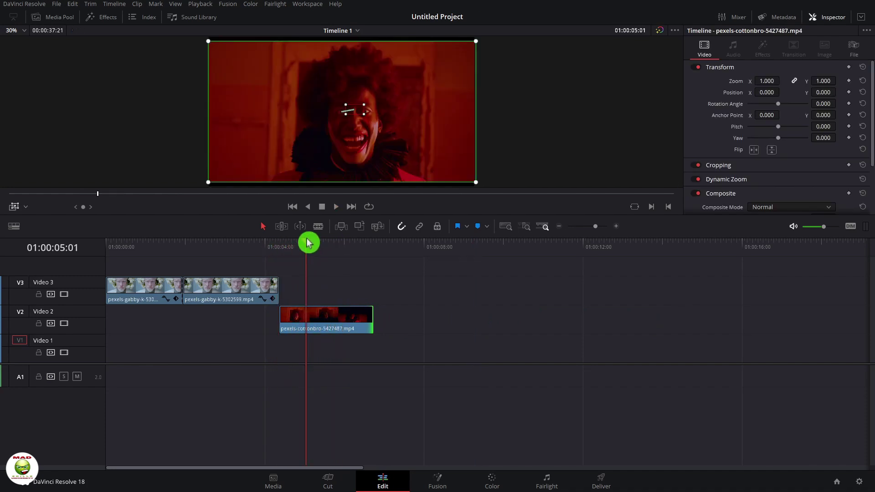
left_click_drag(307, 247, 322, 249)
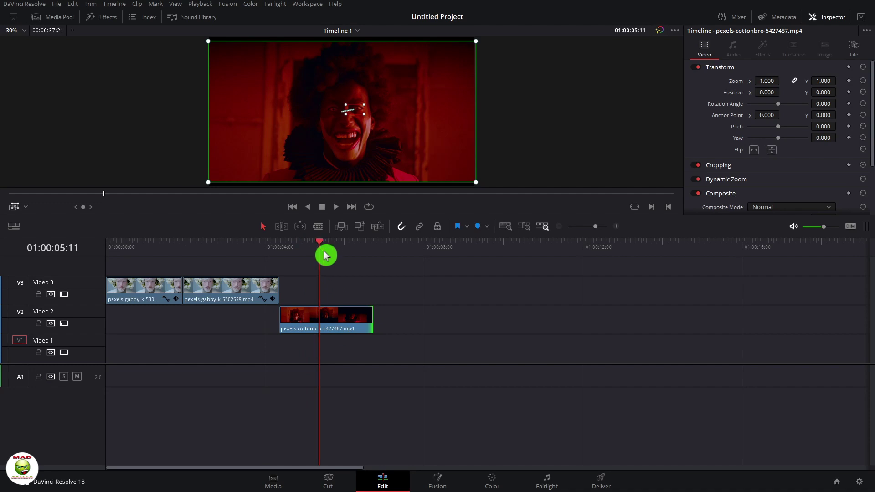
left_click_drag(370, 313, 327, 318)
left_click_drag(318, 258, 318, 259)
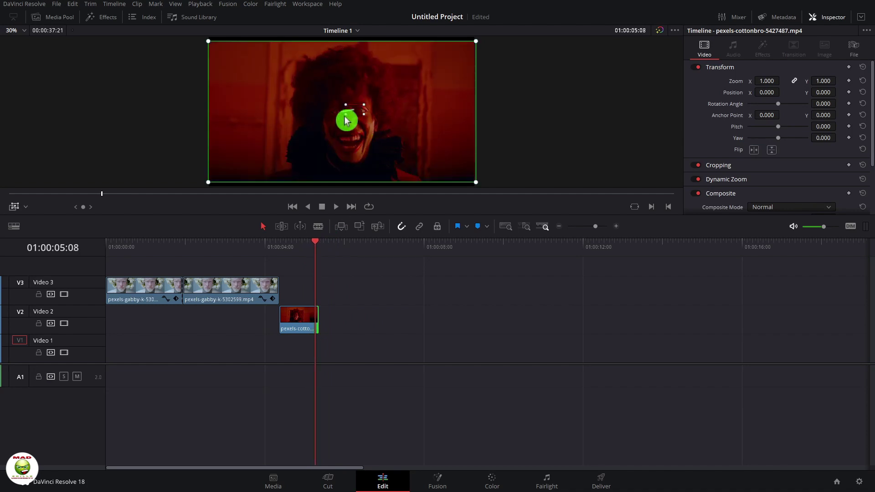
left_click_drag(347, 121, 353, 122)
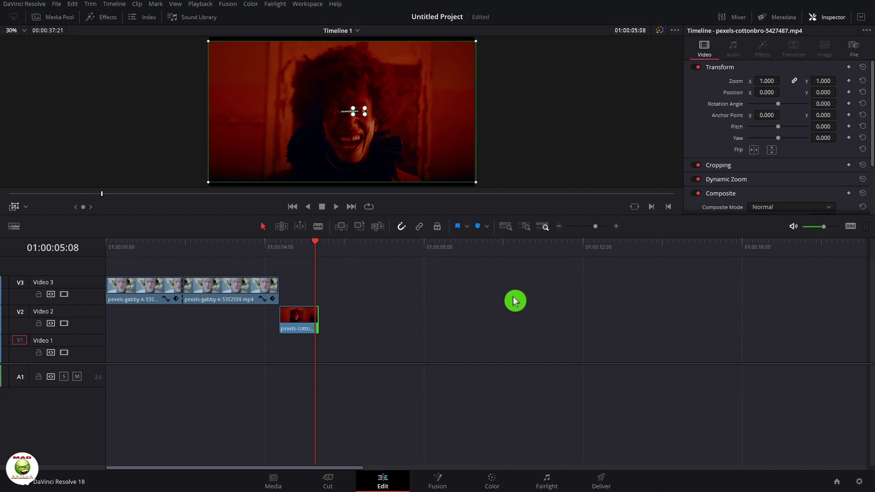
- Fit the whole timeline in view and move the corridor clip on Video 1 directly behind the end of the red-lit clip
left_click(503, 230)
left_click(572, 360)
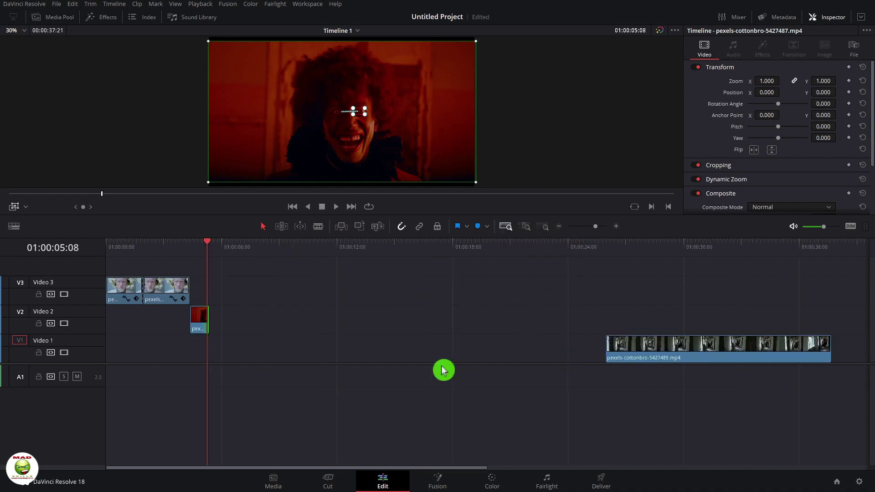
left_click_drag(655, 349, 368, 373)
left_click_drag(546, 349, 364, 350)
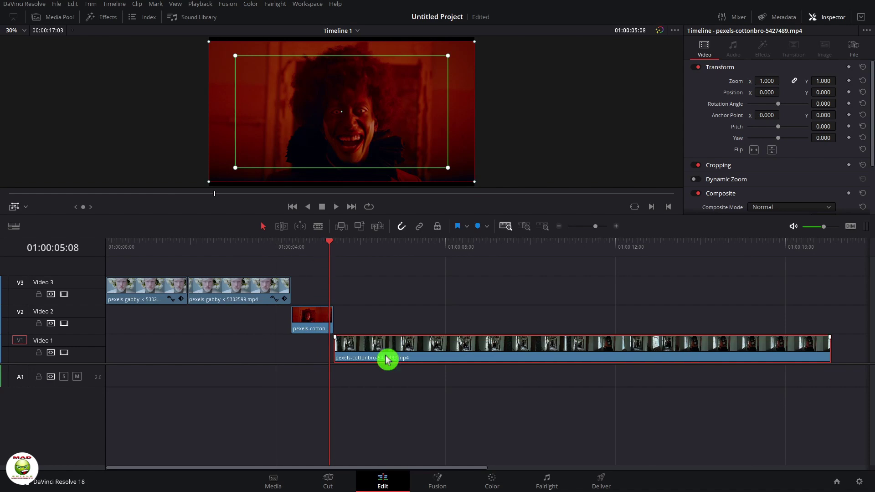
- At 01:00:05:18, shrink the corridor clip's green Dynamic Zoom frame to a small box and move it just right of the corridor's far end
left_click(333, 247)
left_click(344, 246)
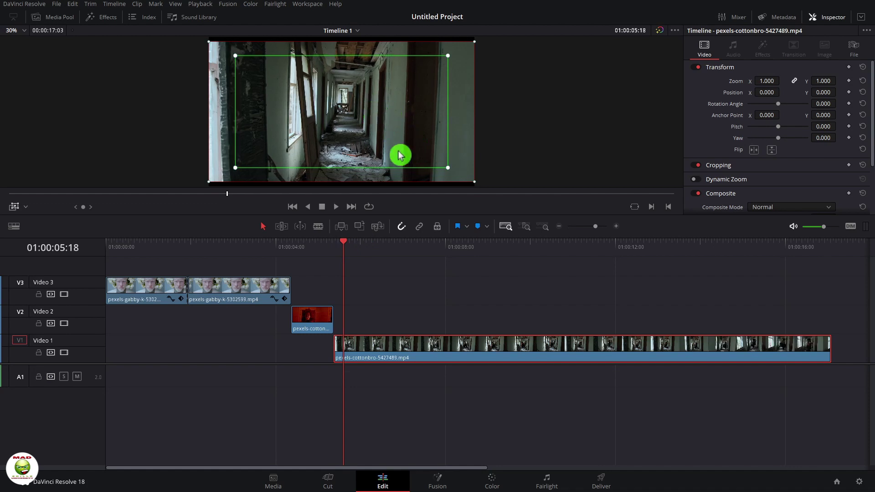
left_click_drag(449, 172, 349, 120)
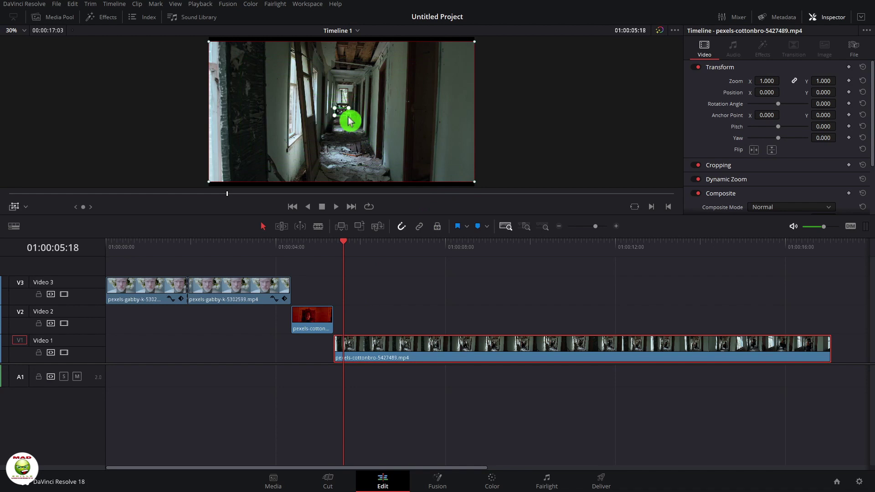
left_click_drag(369, 100, 375, 101)
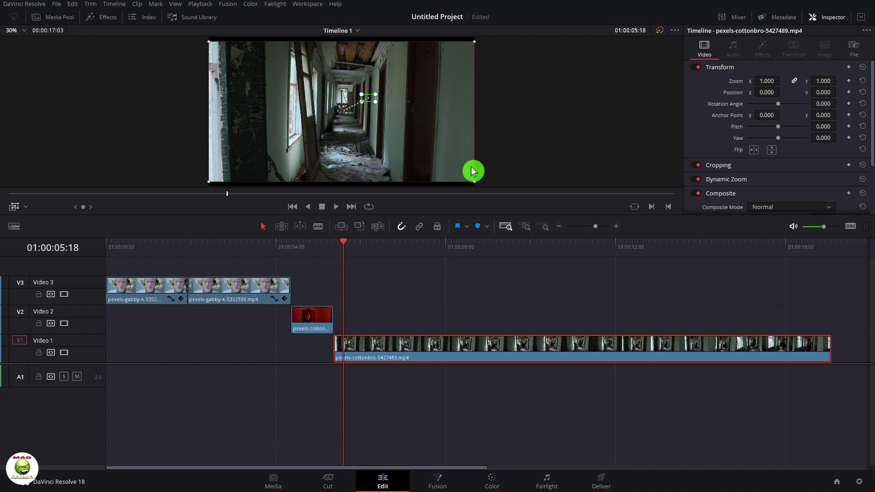
- Play back the corridor clip's Dynamic Zoom and split the clip on Video 1 at 01:00:09:22
key("space")
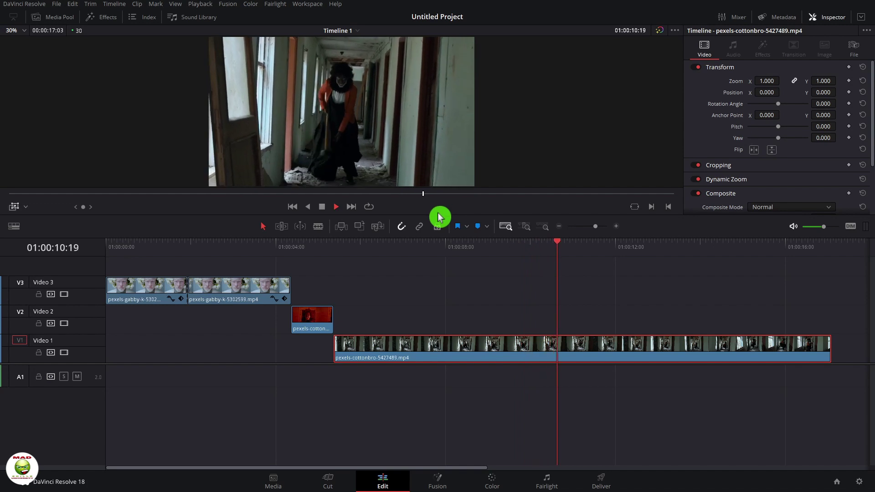
key("space")
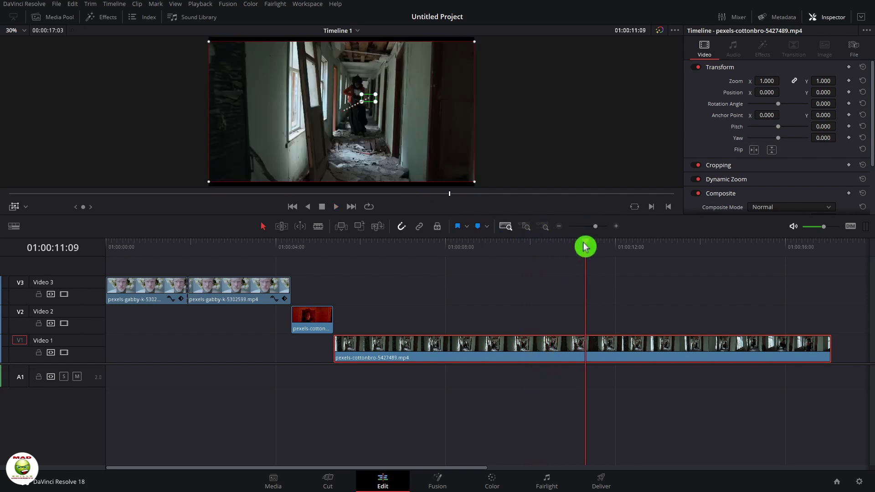
left_click_drag(586, 247, 394, 275)
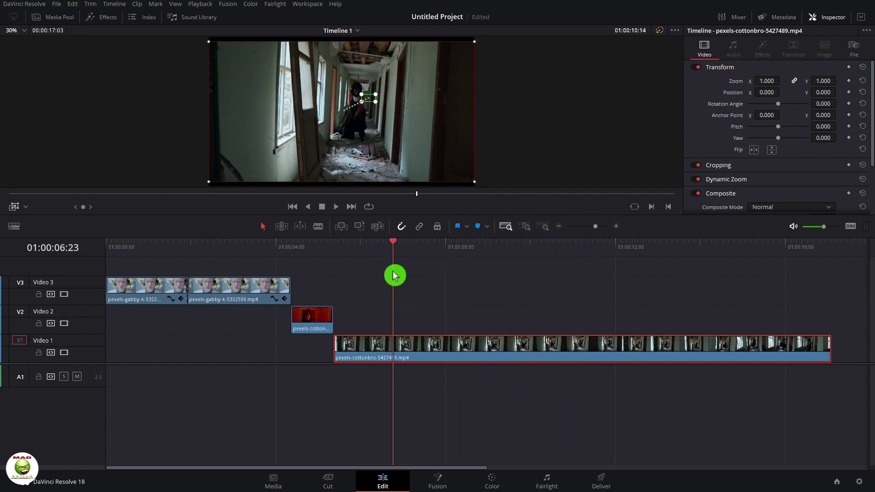
key("space")
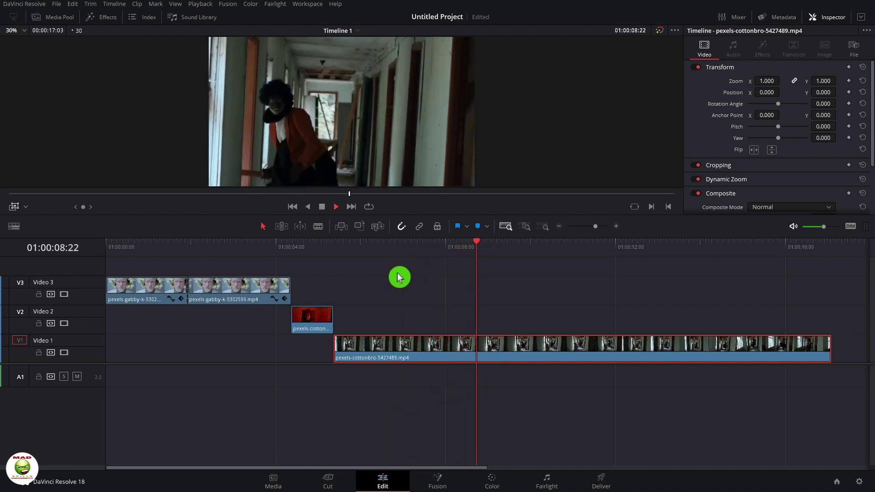
key("space")
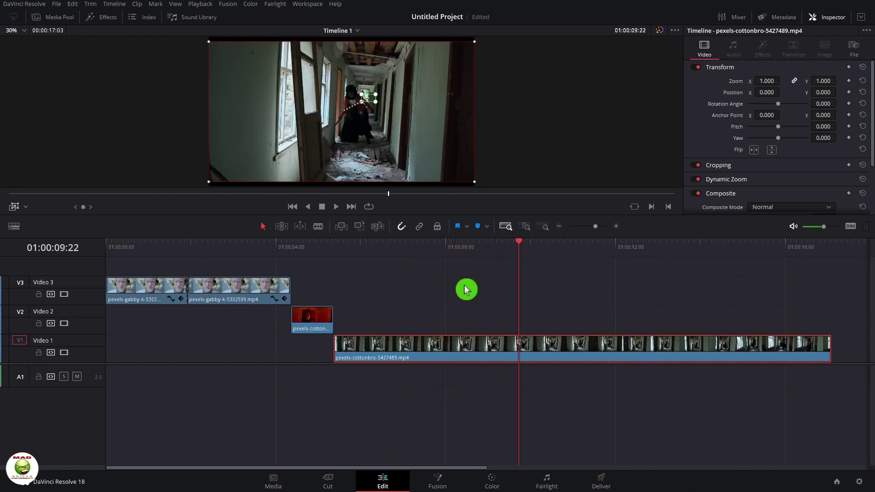
left_click(318, 226)
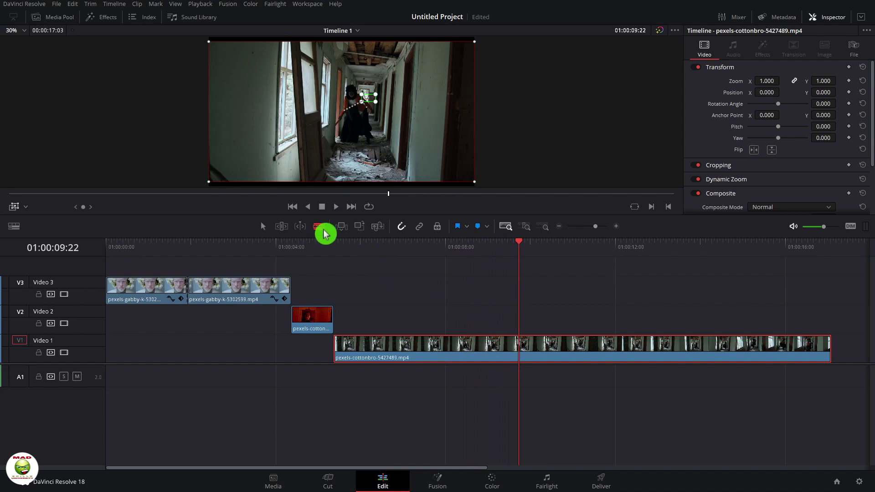
left_click(523, 348)
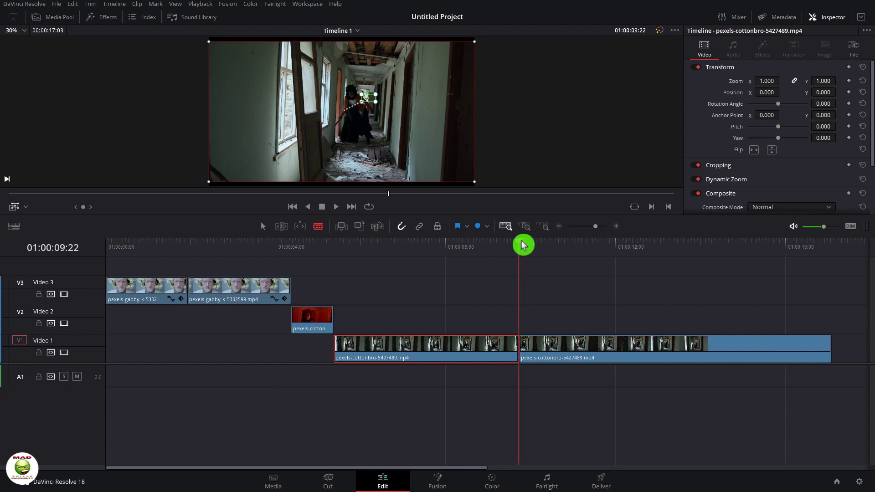
- Split the corridor clip on Video 1 at 01:00:11:06 and ripple-delete the section between 01:00:09:22 and that cut
left_click_drag(523, 247, 581, 250)
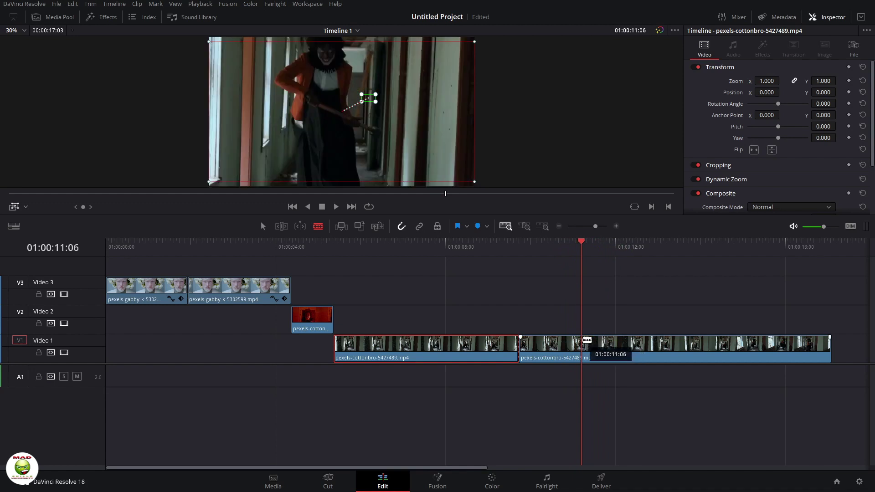
key("ctrl+b")
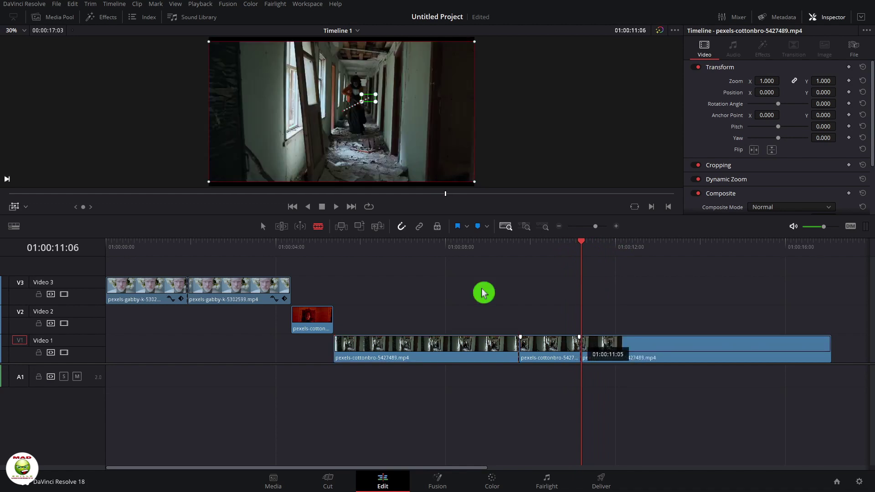
left_click(263, 226)
left_click(564, 351)
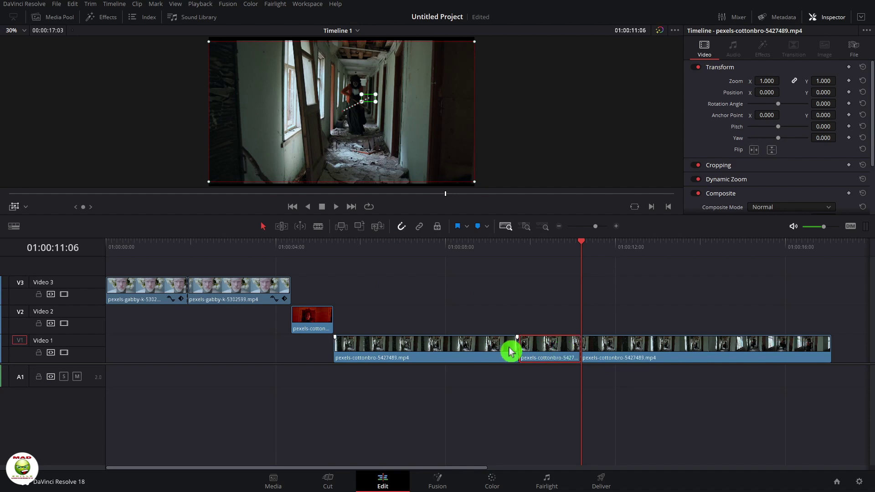
key("Delete")
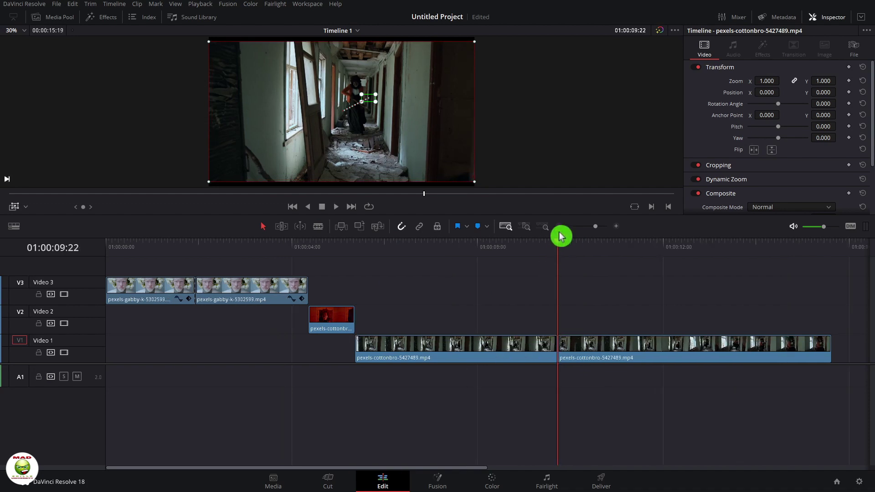
- Switch the viewer overlay to Transform and enlarge the first corridor clip to a zoom of about 1.094 and the second to about 1.085
mouse_move(559, 244)
left_mouse_down()
mouse_move(686, 248)
mouse_move(564, 261)
left_mouse_up()
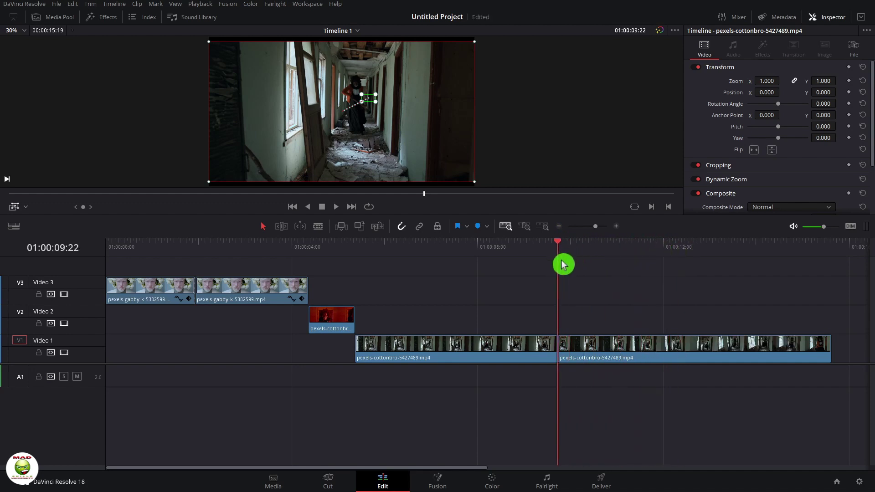
left_click_drag(564, 264, 611, 274)
left_click(479, 356)
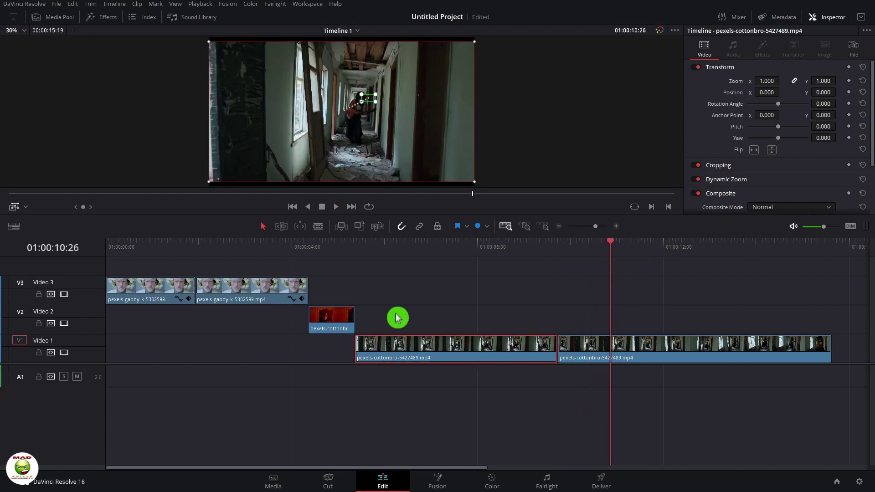
left_click(28, 210)
left_click(46, 230)
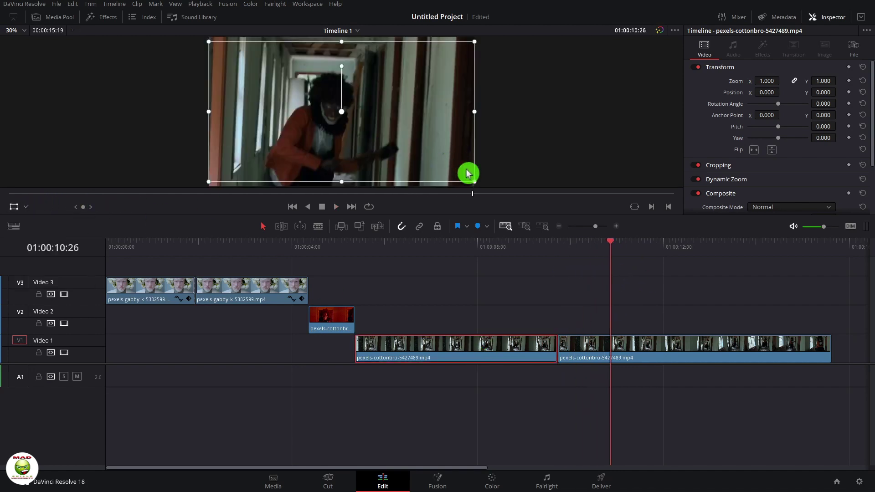
left_click_drag(474, 186, 488, 195)
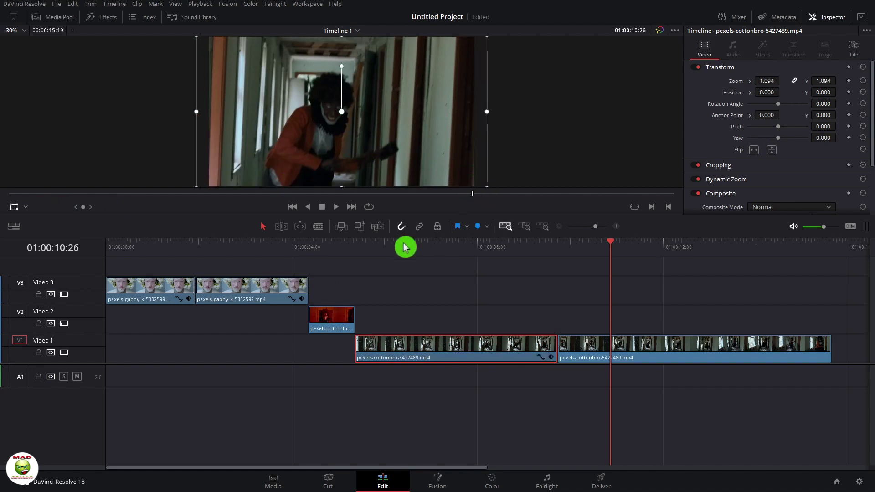
left_click(672, 354)
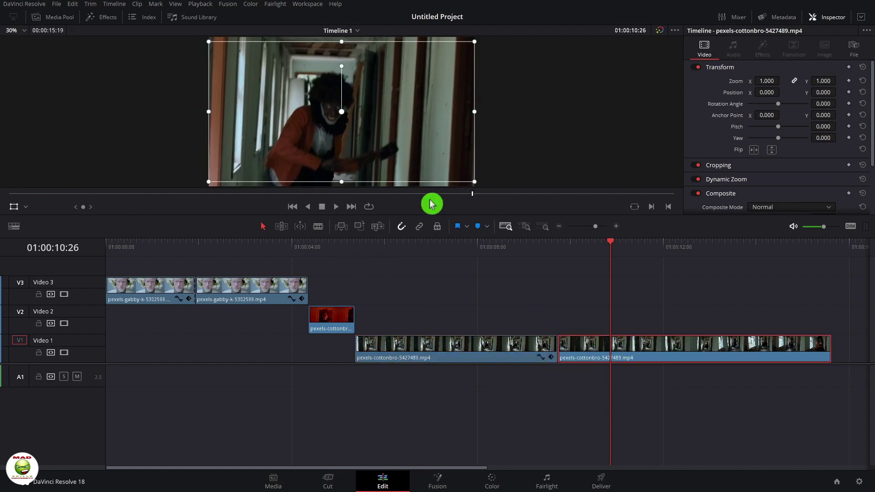
left_click_drag(474, 185, 486, 191)
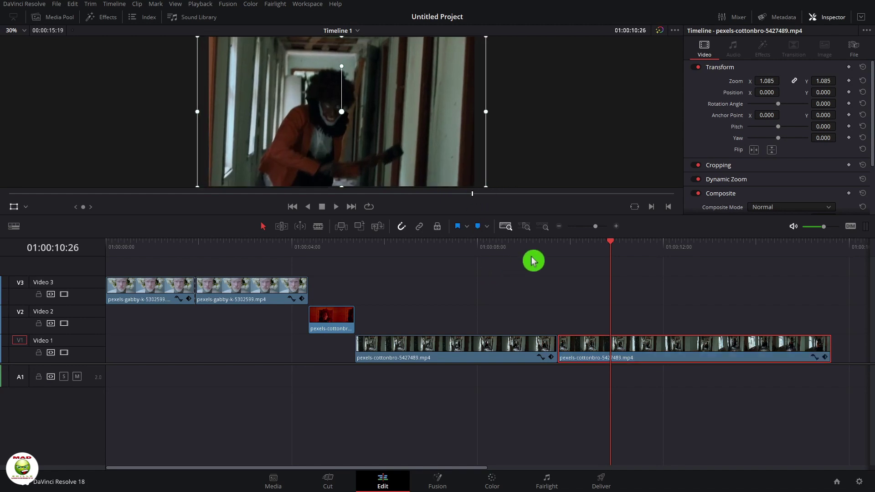
- Show the retime controls and the retime curve on the first corridor clip, with Retime Speed as the displayed curve
left_click_drag(545, 247, 509, 292)
left_click(478, 348)
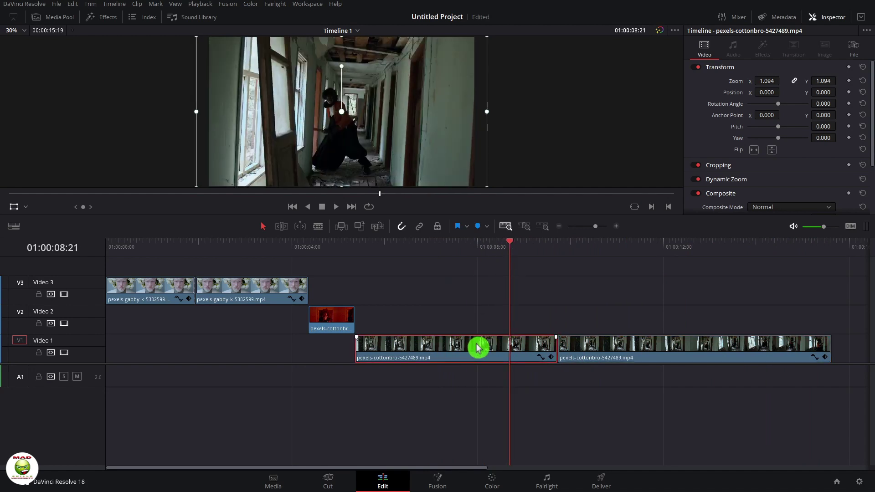
key("ctrl+r")
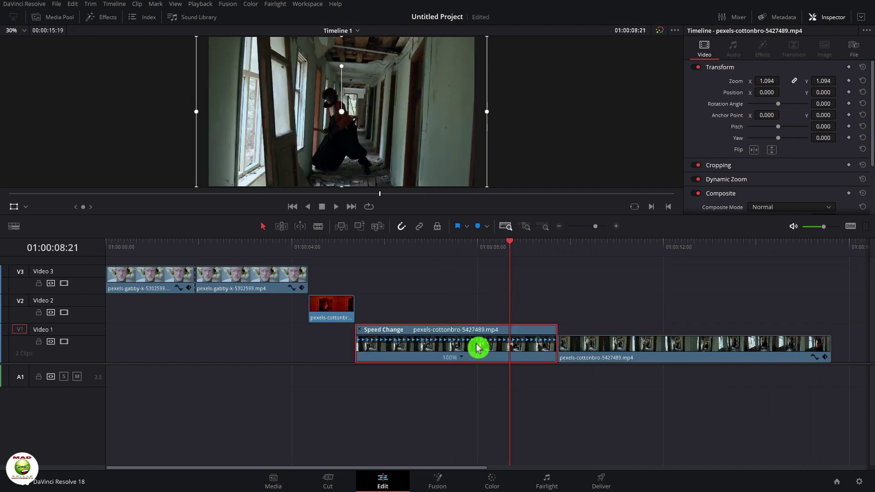
right_click(394, 336)
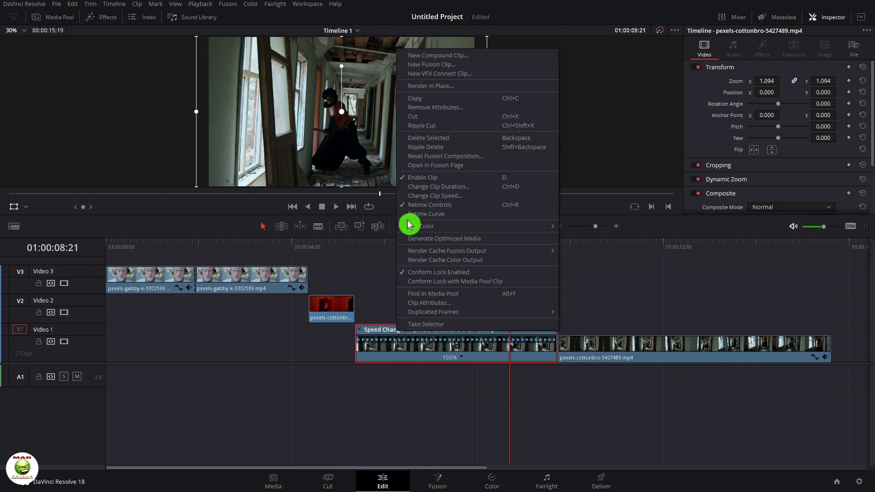
left_click(424, 214)
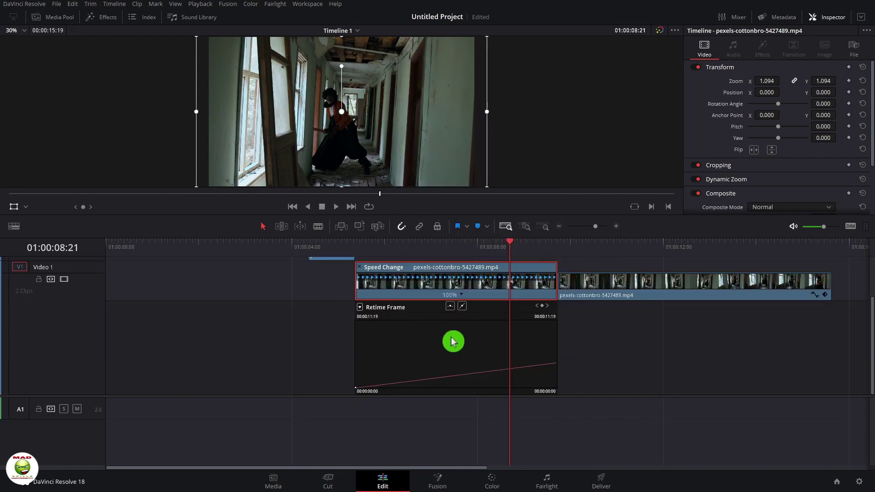
left_click(360, 308)
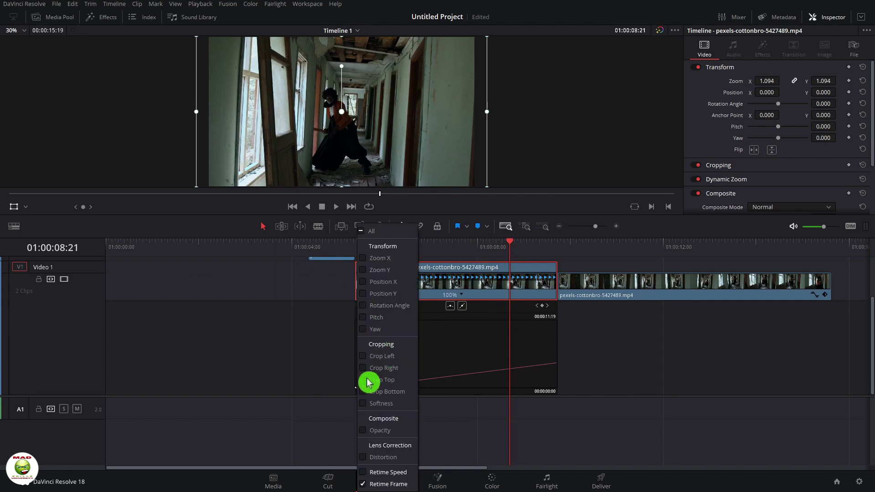
left_click(364, 473)
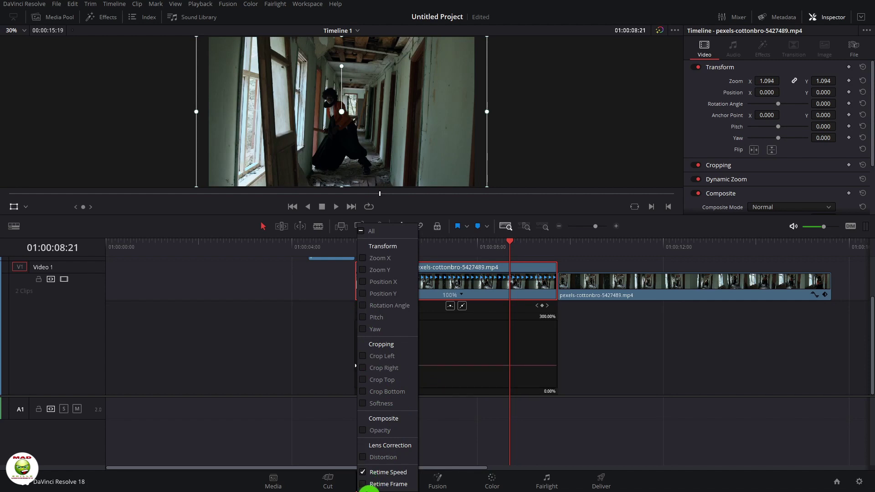
- Raise the first corridor clip's Retime Speed curve to about 256%
left_click(464, 377)
left_click_drag(462, 372, 462, 343)
left_click_drag(437, 208, 431, 192)
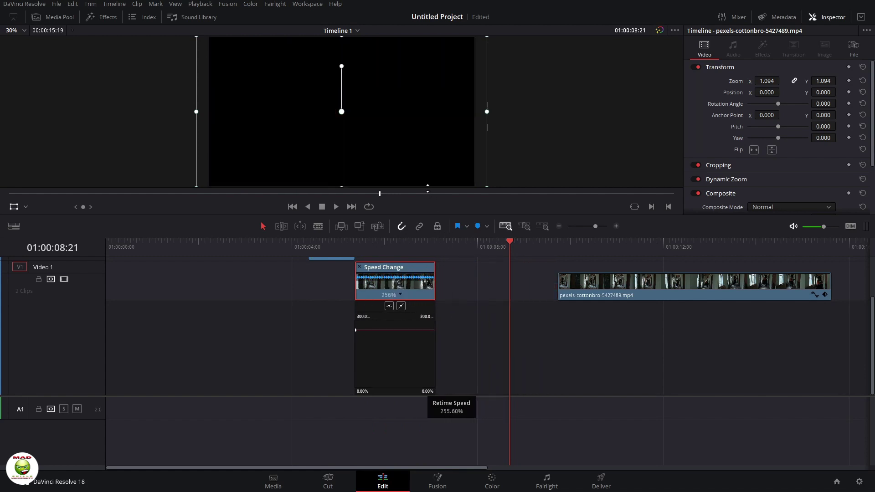
- Close the gap between the two corridor clips on Video 1 and play back from 01:00:05:11
left_click(356, 248)
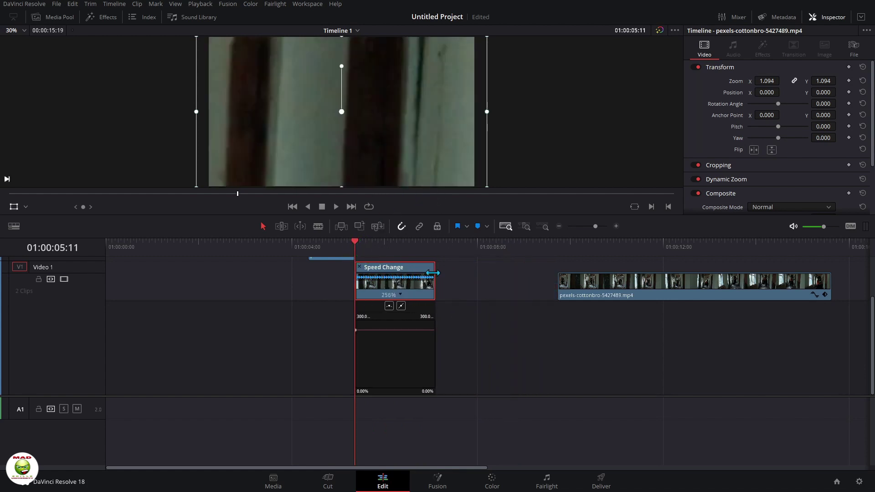
left_click(485, 280)
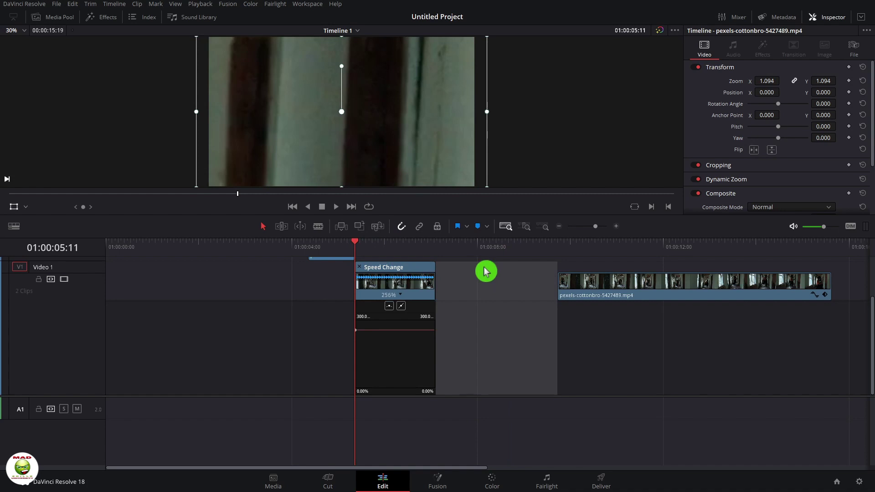
key("Delete")
key("space")
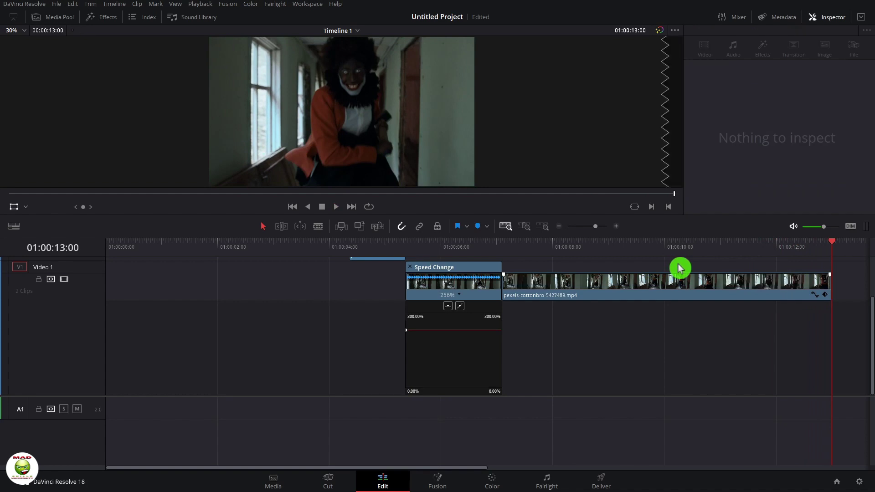
- Show the retime controls and the Retime Speed curve on the second corridor clip instead of the Retime Frame curve
left_click(634, 283)
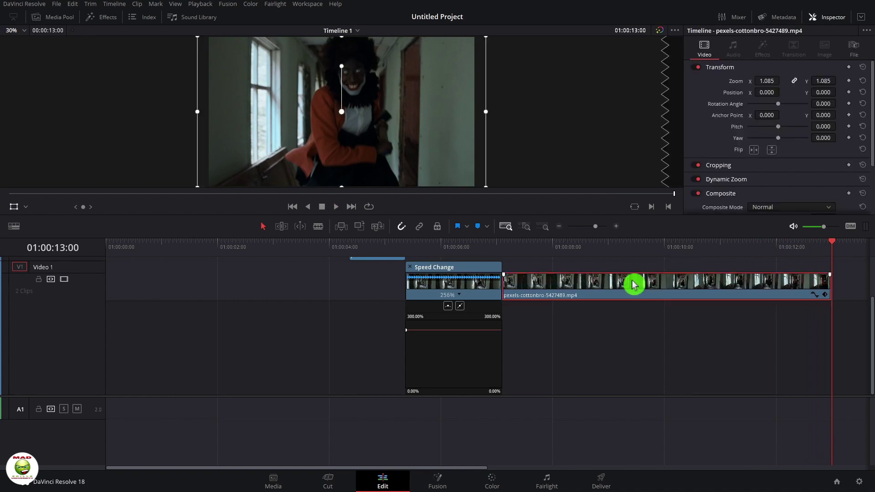
right_click(634, 284)
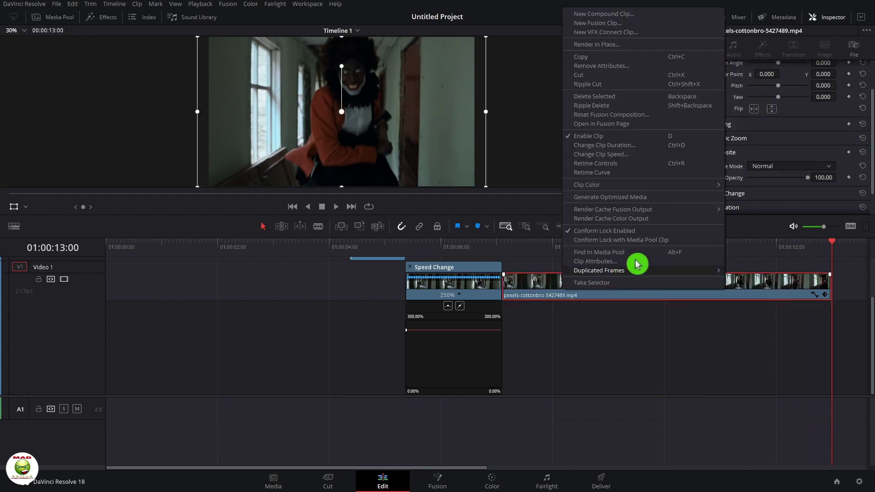
left_click(631, 176)
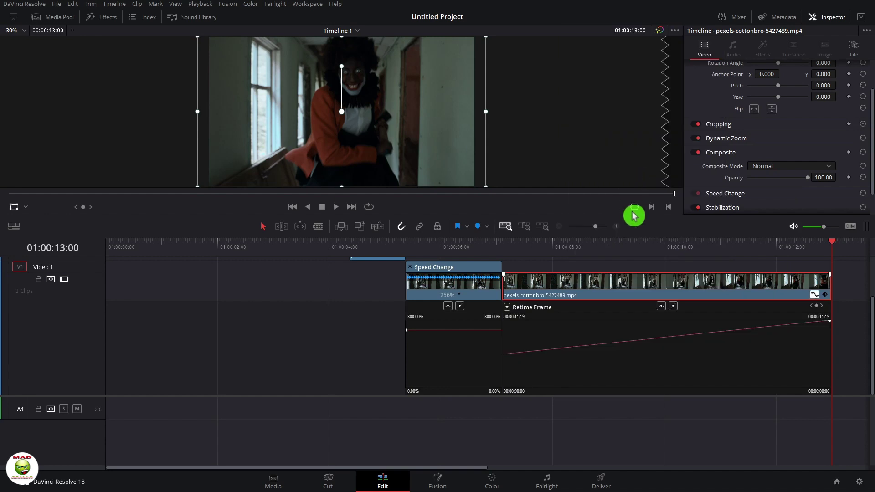
right_click(624, 281)
left_click(605, 287)
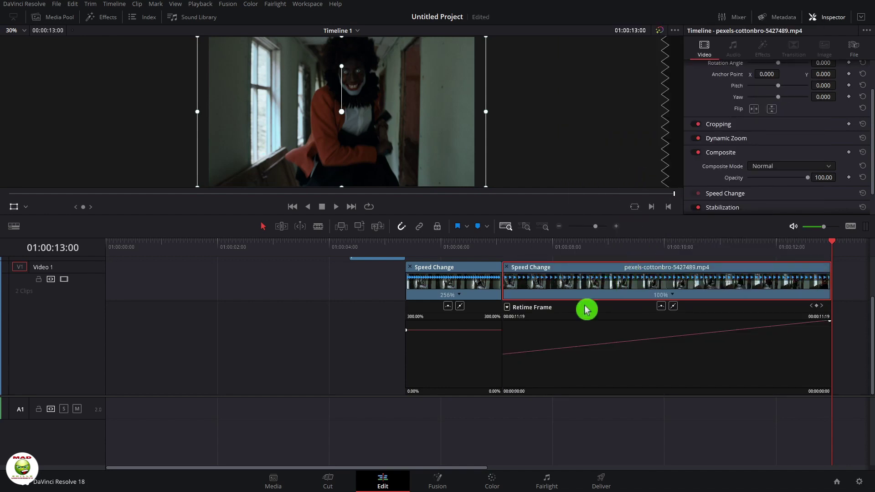
left_click(509, 309)
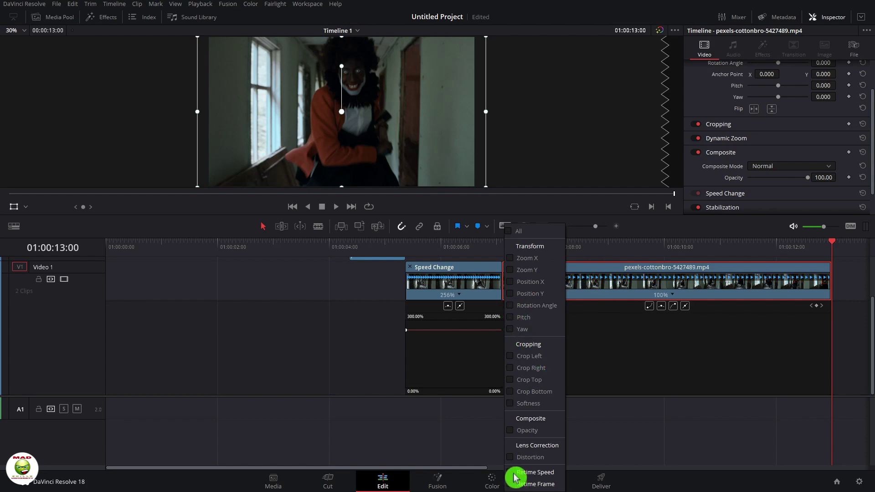
left_click(514, 475)
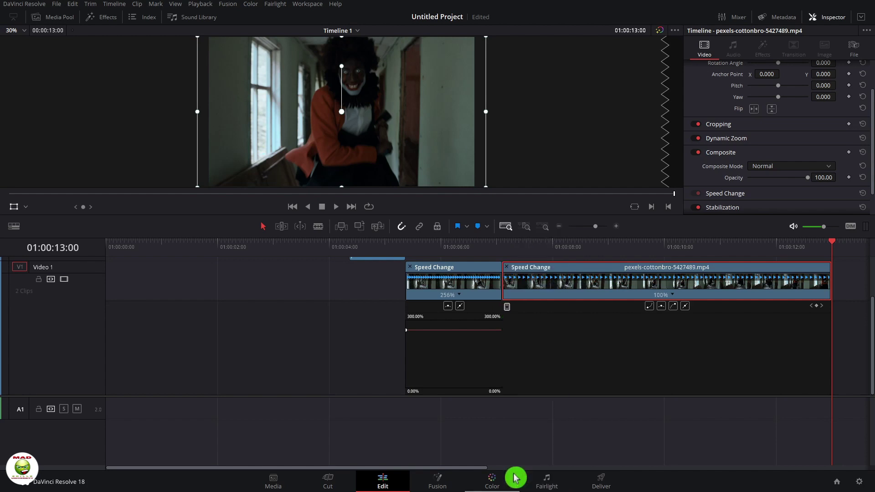
left_click(509, 306)
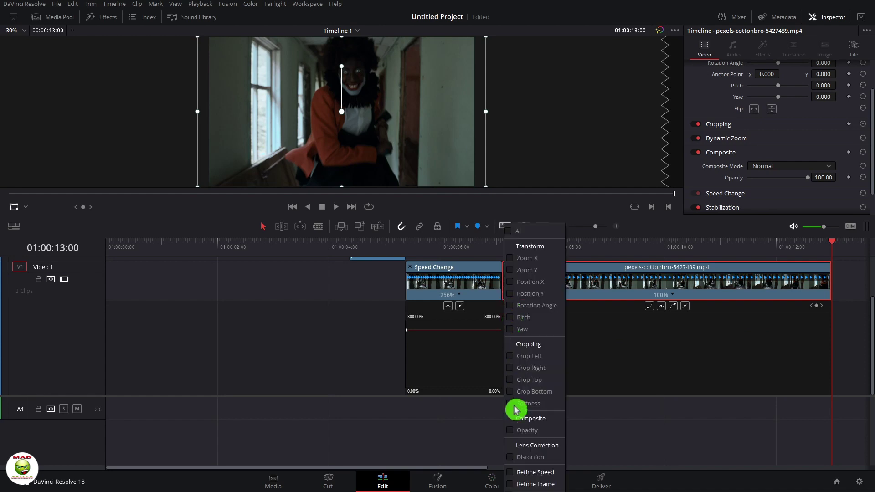
left_click(514, 475)
- Add a Retime Speed keyframe at 01:00:09:17 on the second corridor clip and adjust the speed curve there
left_click(510, 245)
left_click_drag(506, 244, 642, 274)
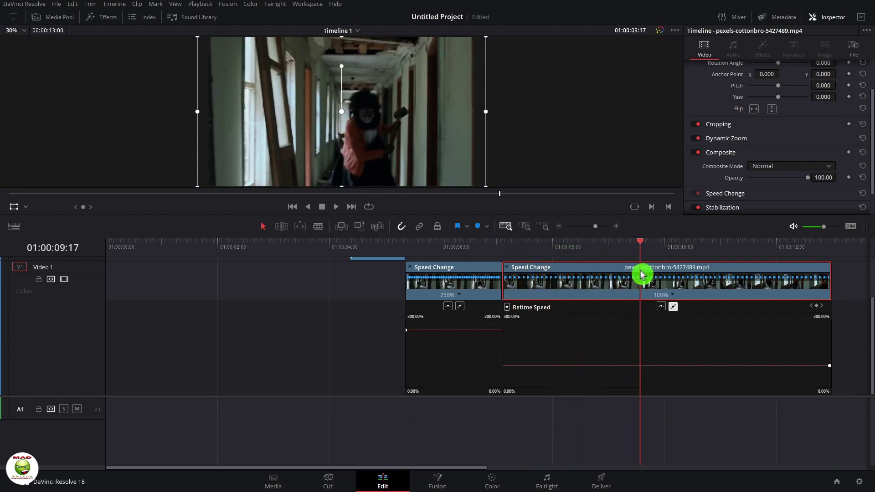
left_click(817, 309)
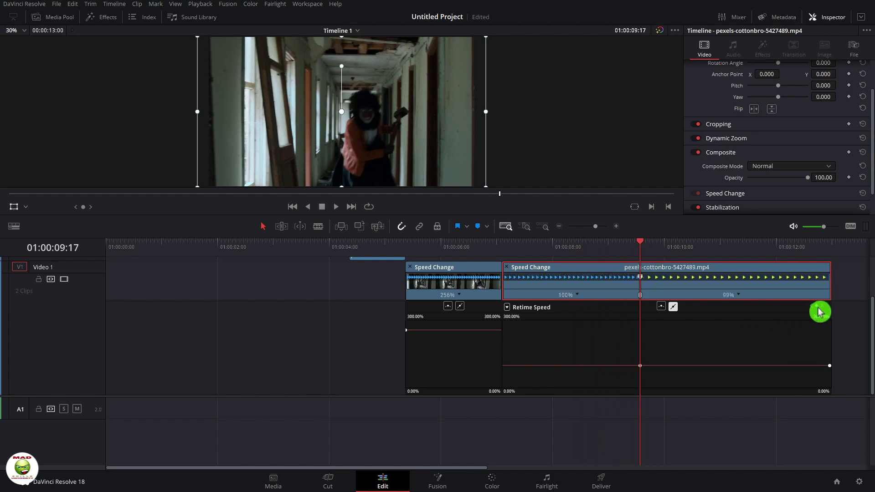
left_click_drag(816, 282, 731, 286)
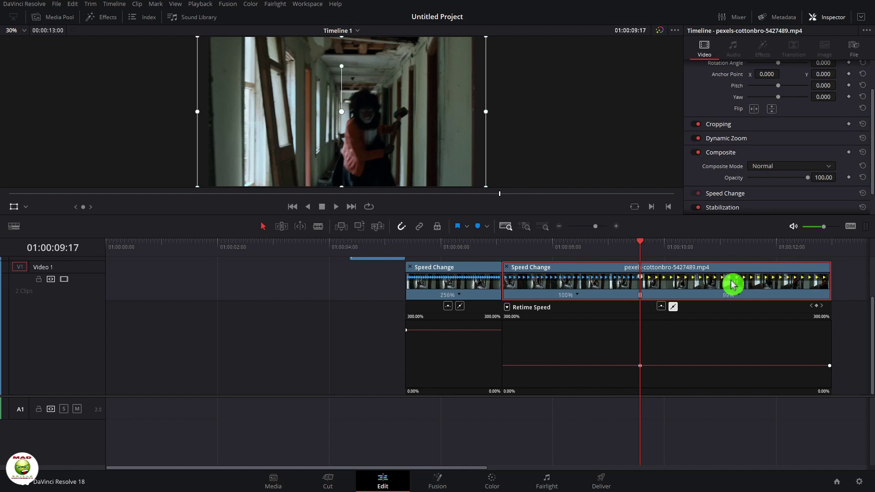
left_click_drag(719, 290, 646, 368)
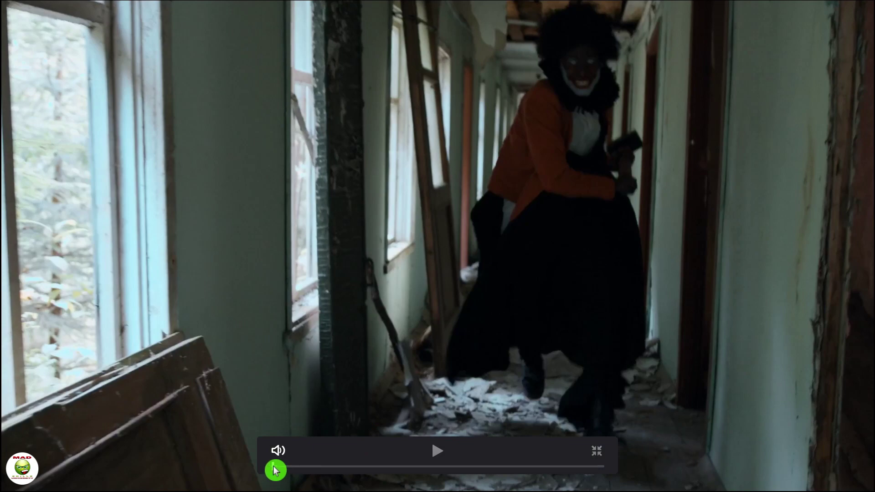
- Play the edit full screen and replay its opening with the music track from the timeline start to about 01:00:04:13
key("space")
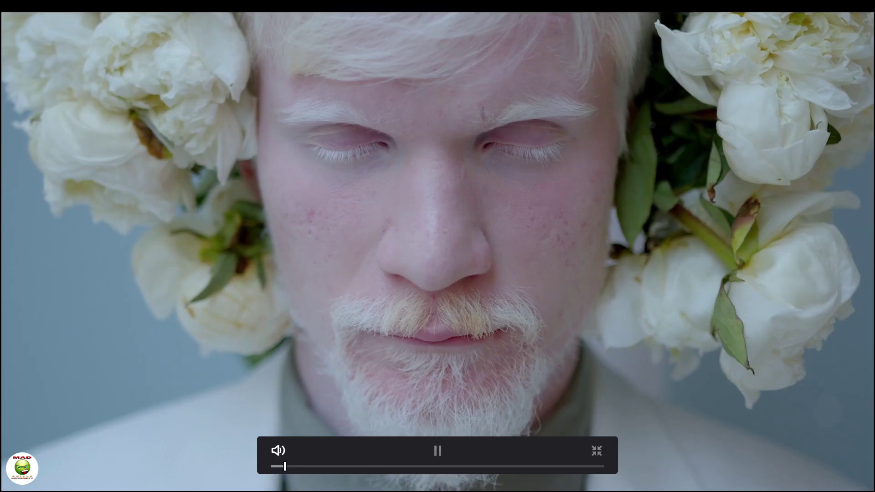
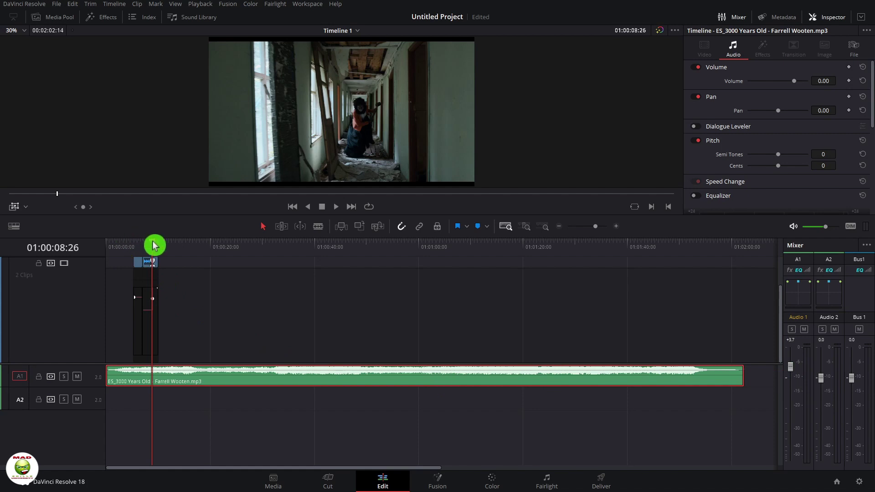
key("Home")
key("space")
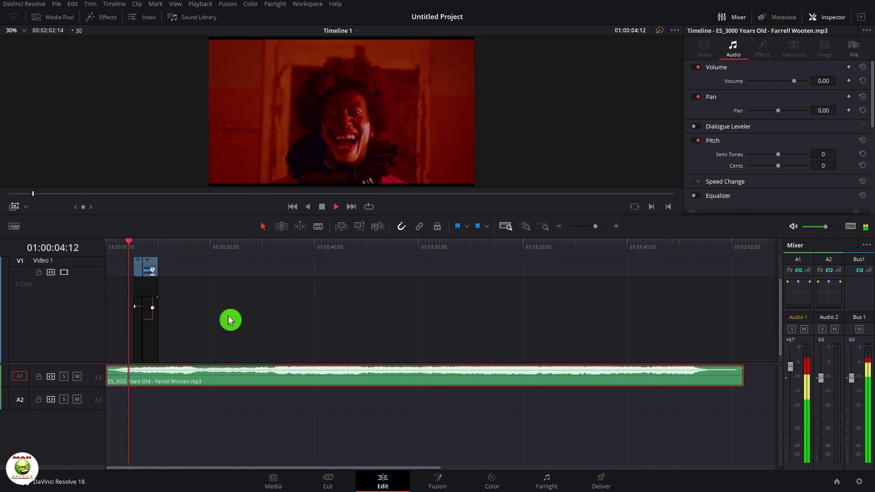
key("space")
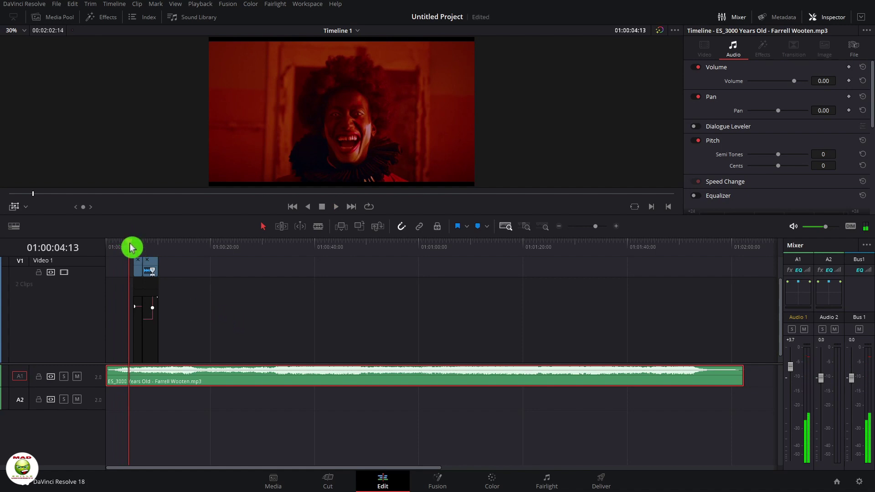
- Close the VLC audio preview and place the Horror Hit Metal sound effect on Audio 2 at about 01:00:04:13
left_click_drag(130, 246, 123, 246)
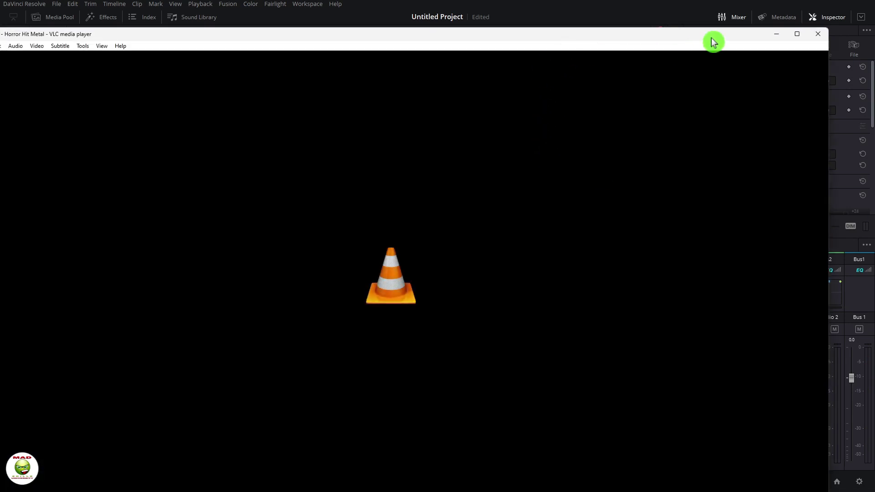
left_click(816, 33)
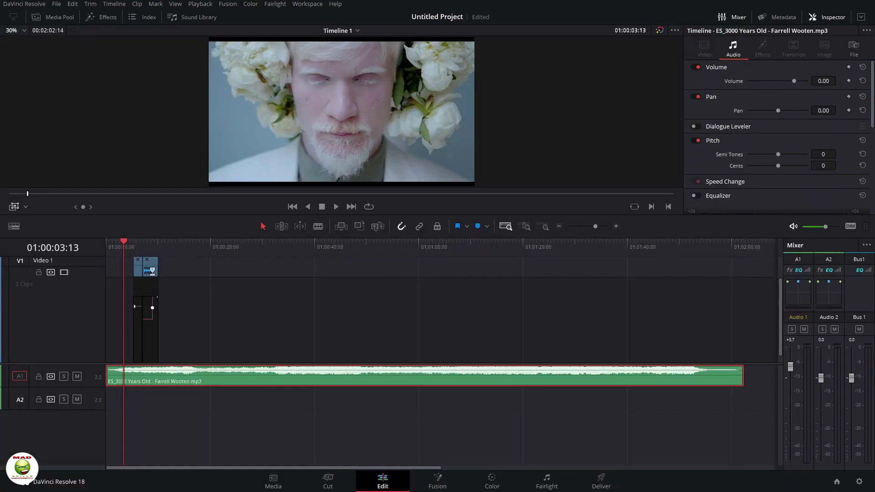
left_click_drag(873, 301, 131, 411)
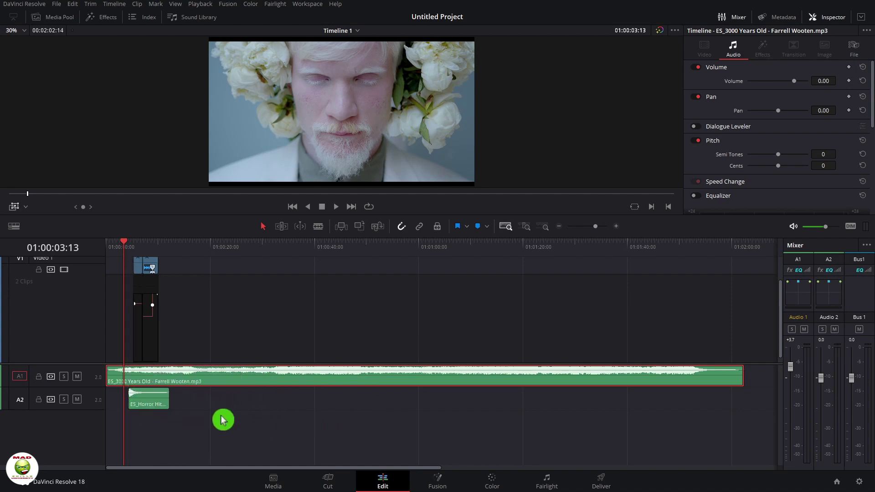
- Shift the Horror Hit Metal sound effect slightly earlier on Audio 2 and play the timeline from the start to check the sync
left_click(159, 404)
key("Home")
key("space")
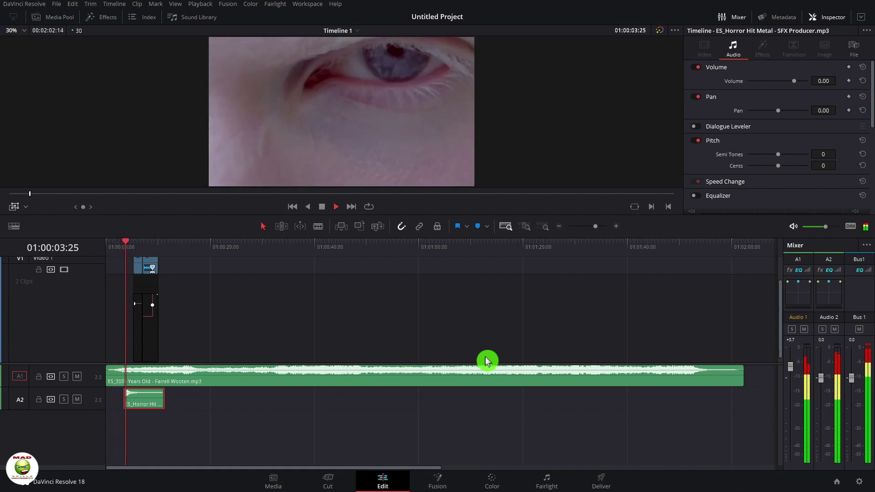
key("space")
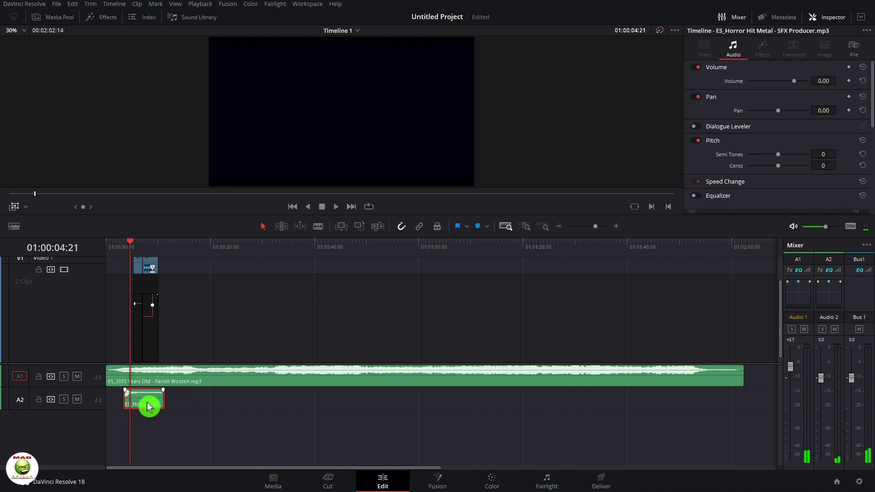
- Move the Horror Hit Metal sound effect slightly later on Audio 2, to about 01:00:04:13, and play back the edit
mouse_move(148, 405)
left_mouse_down()
mouse_move(163, 410)
mouse_move(149, 408)
left_mouse_up()
key("space")
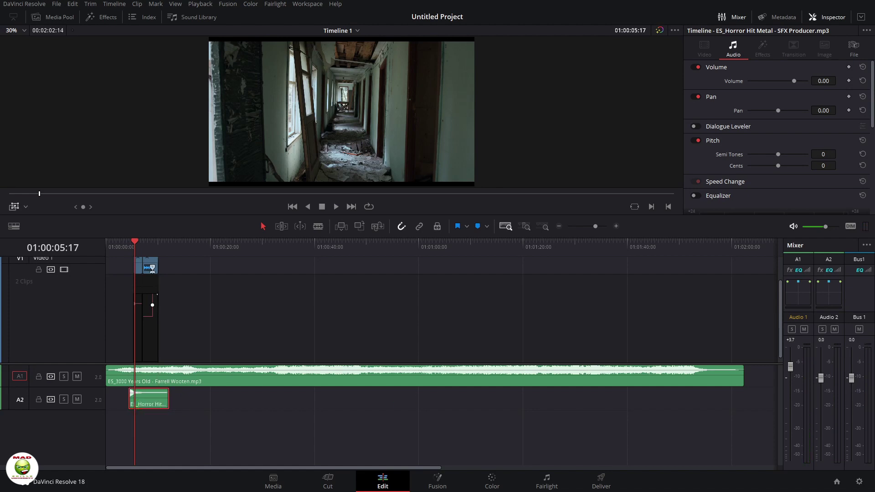
- Bring another sound file into the timeline below the Horror Hit Metal clip on Audio 2
left_click_drag(639, 360, 182, 447)
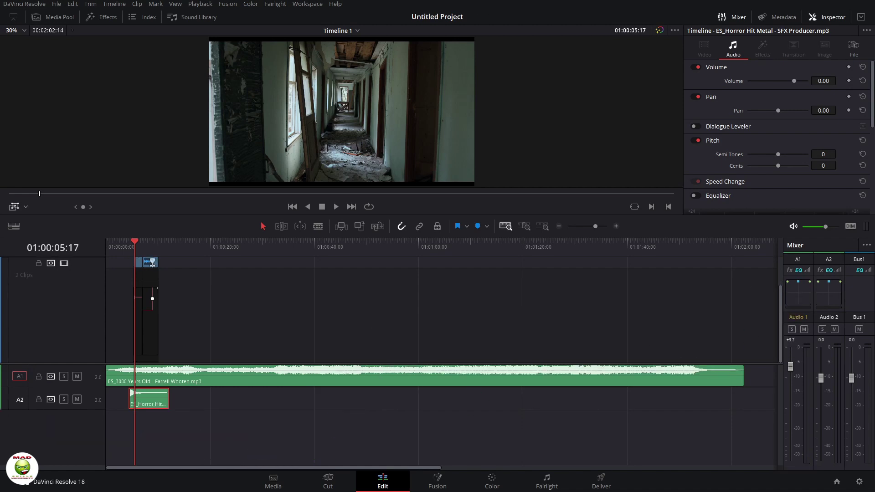
- Cut the 3000 Years Old music on A1 at 01:00:12:07, the end of the Horror Hit Metal clip, and delete the remainder
left_click(320, 230)
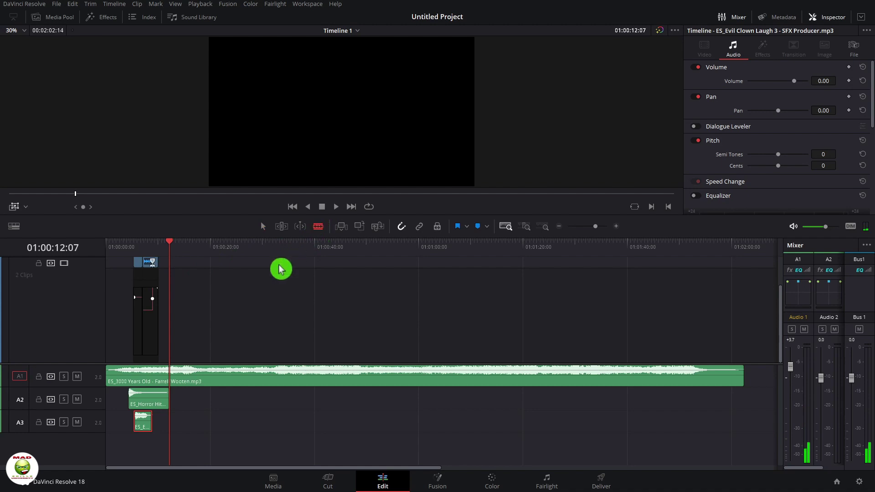
left_click(177, 378)
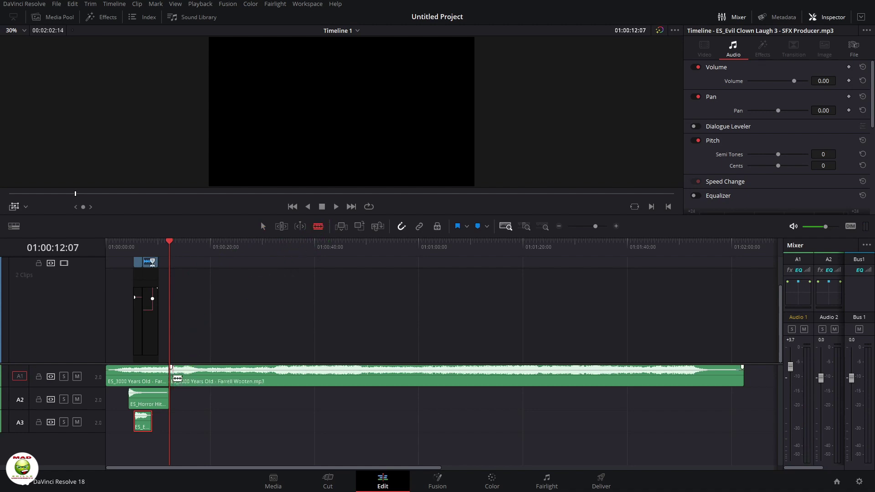
left_click(265, 227)
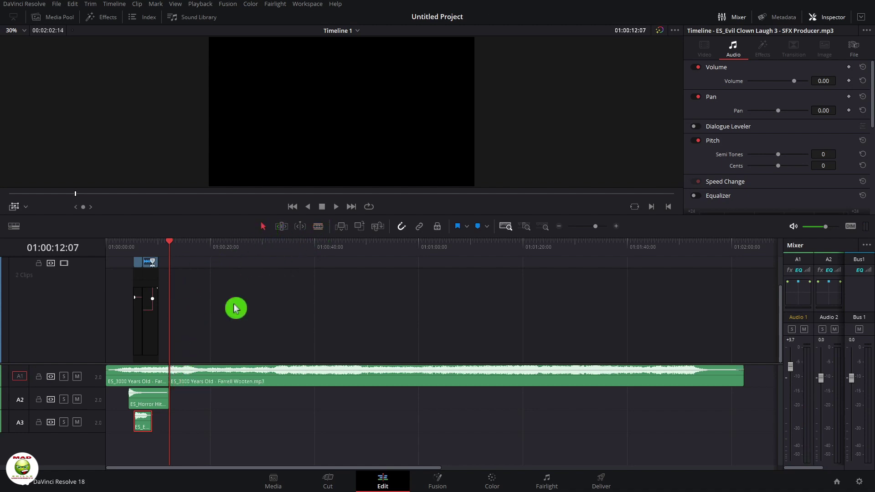
left_click(270, 381)
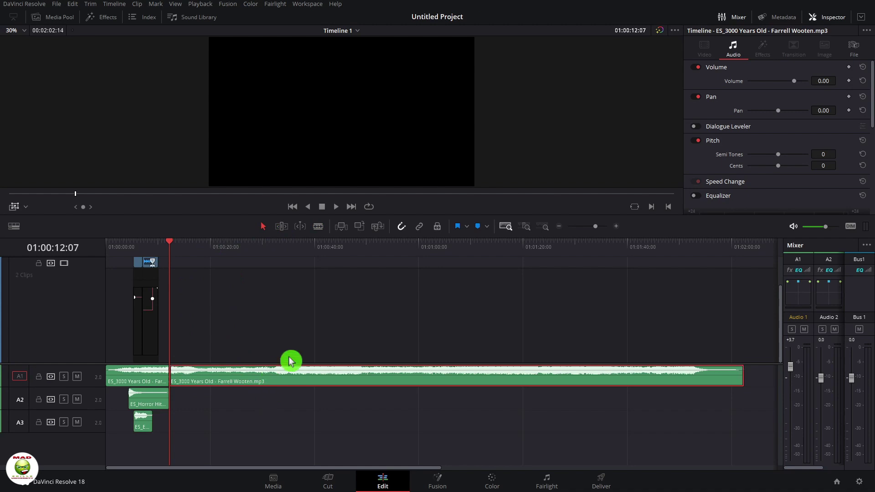
key("Delete")
scroll(283, 256, "up", 2)
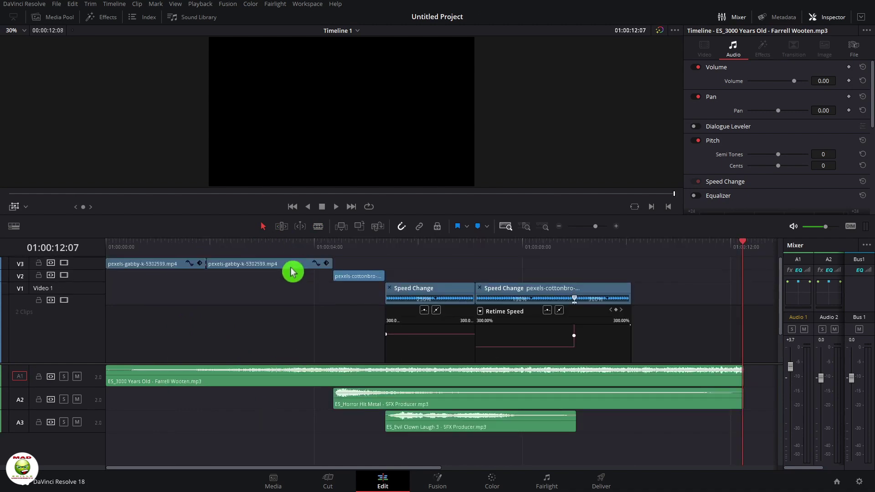
- Move the Evil Clown Laugh clip earlier on A3, starting just after the Horror Hit Metal clip begins, and check its timing by playback
left_click(252, 250)
key("space")
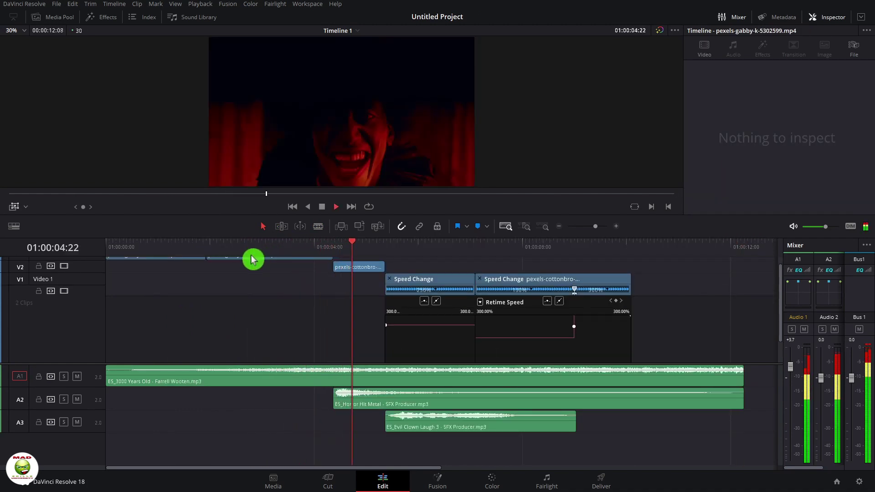
key("space")
left_click_drag(465, 420, 432, 419)
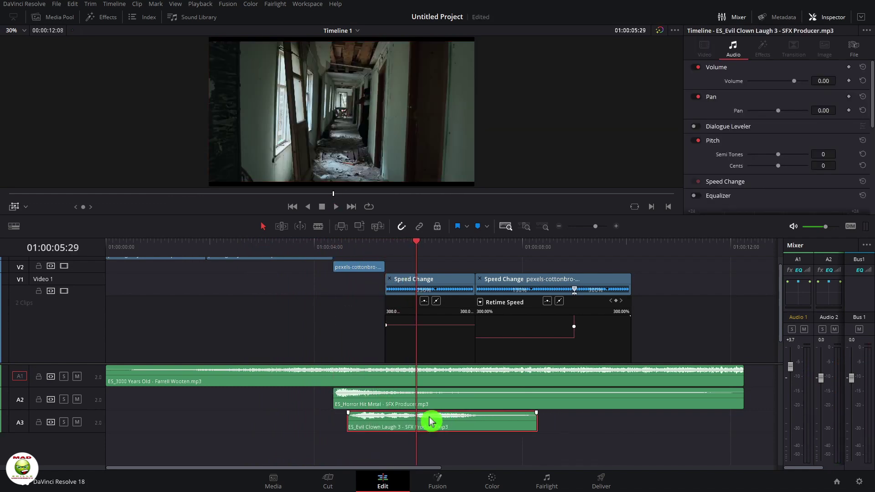
left_click(307, 249)
key("space")
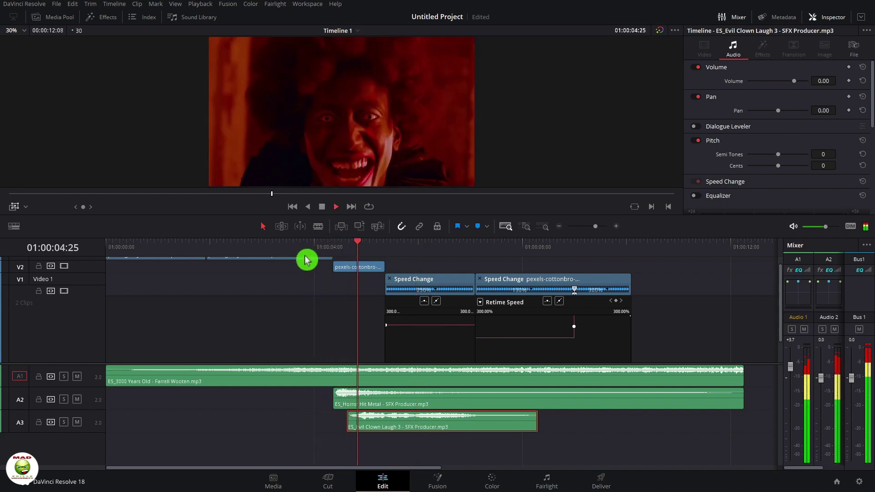
key("space")
- Add ES_Hit Haunting 3 on A4 at the start of the Horror Hit Metal clip and trim its end to about the Evil Clown Laugh's end
scroll(524, 351, "down", 2)
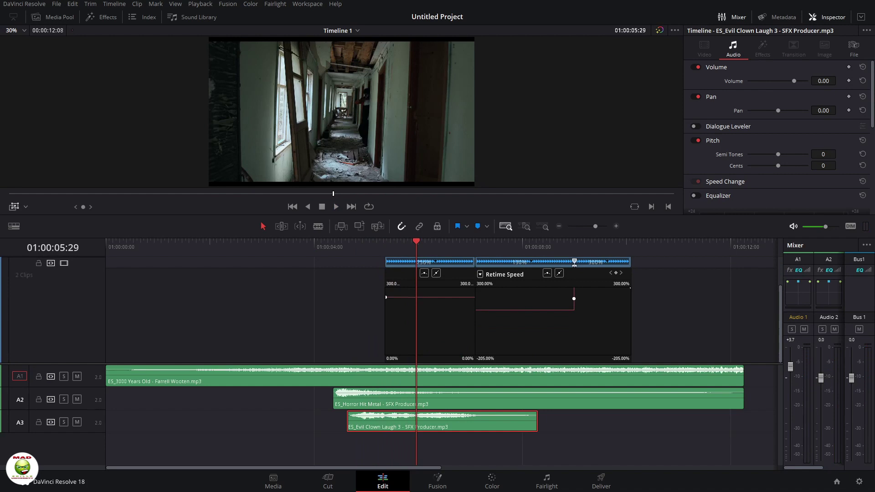
left_click_drag(873, 319, 337, 455)
left_click(450, 451)
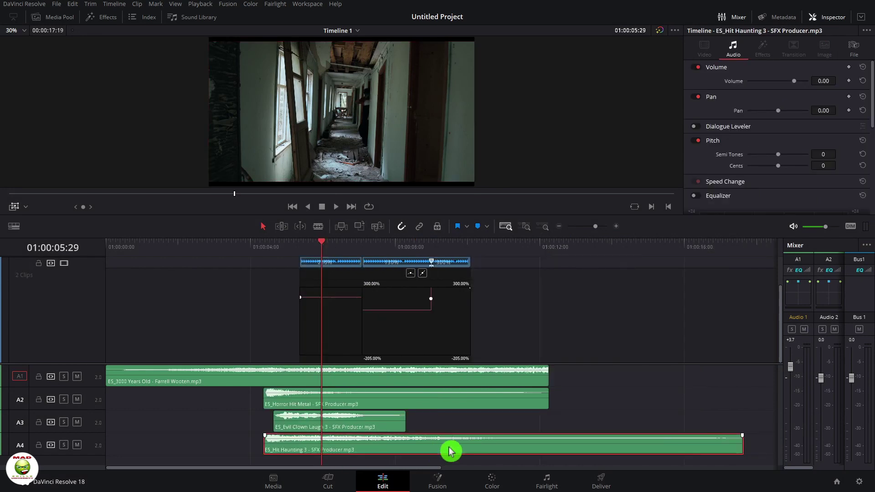
left_click_drag(741, 445, 401, 455)
- Play the edited timeline from the beginning in full screen to review the picture and sound effects together
left_click(301, 282)
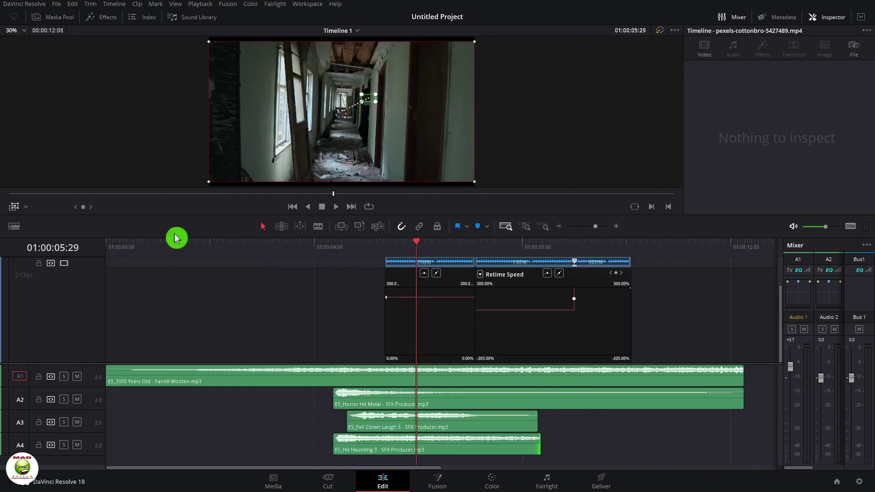
left_click(118, 242)
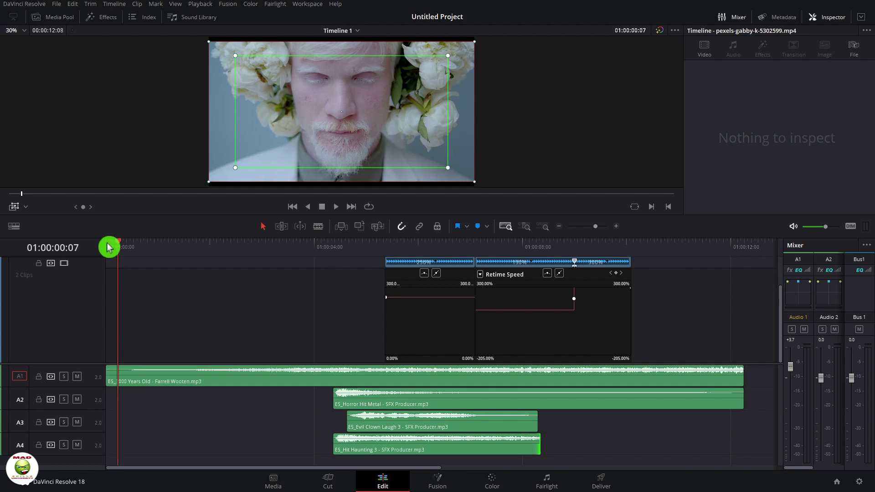
left_click(109, 246)
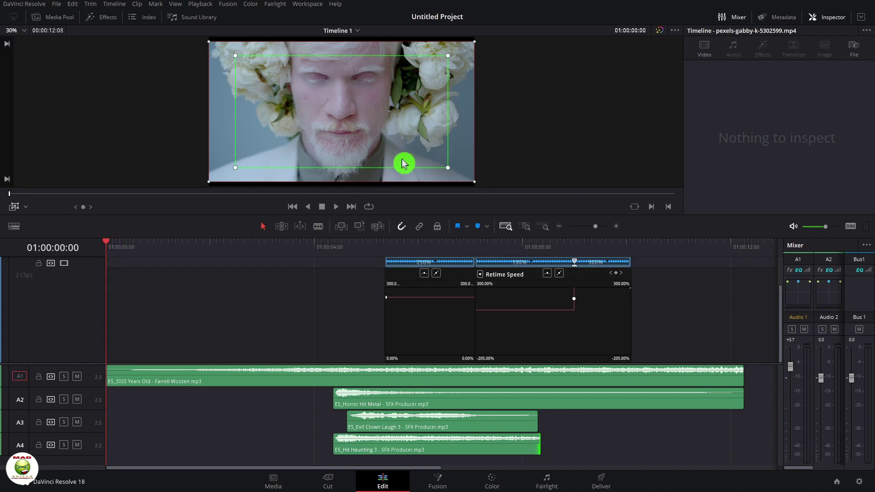
key("ctrl+f")
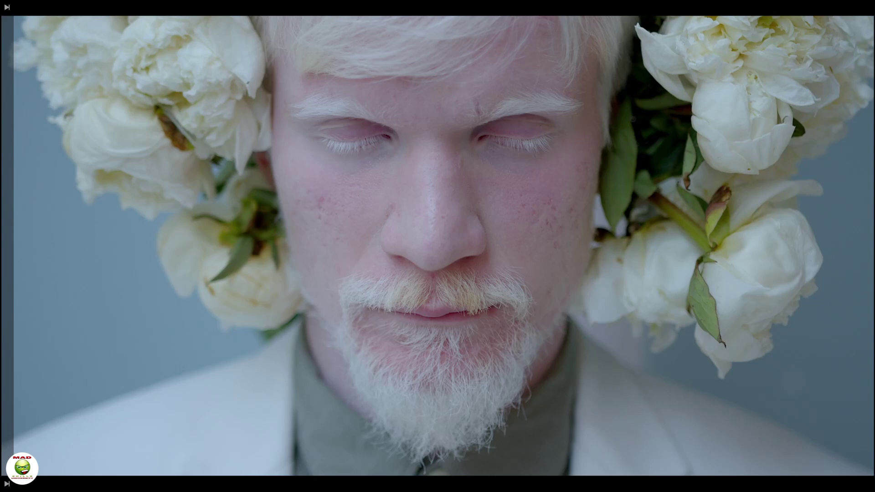
key("space")
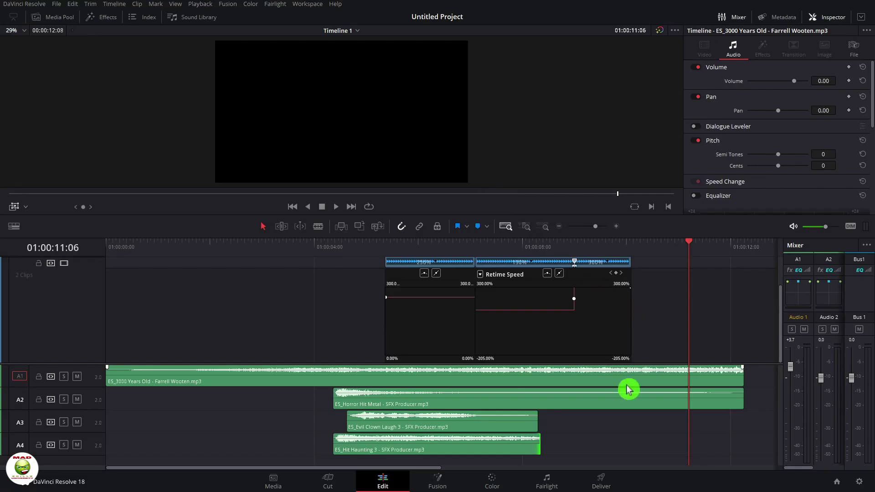
left_click_drag(628, 389, 549, 449)
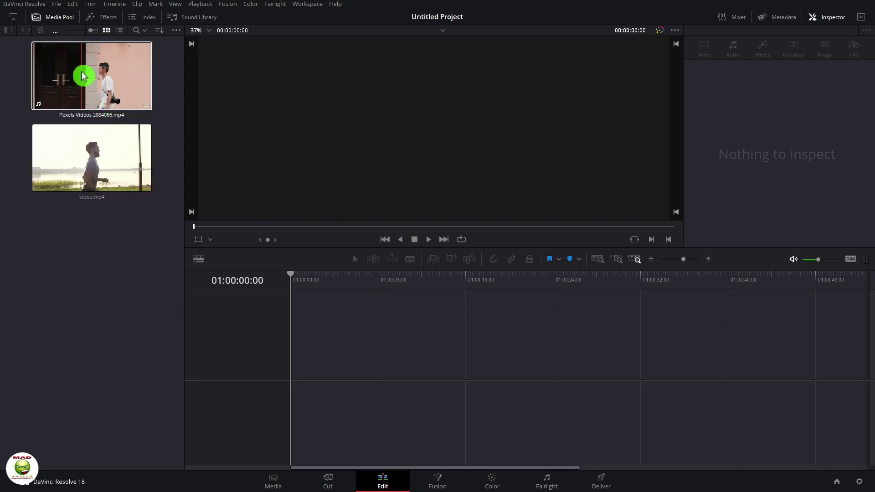
- Place Pexels Videos 2084066.mp4 at the start of a new timeline and delete its audio
left_click_drag(84, 78, 293, 386)
left_click(489, 405)
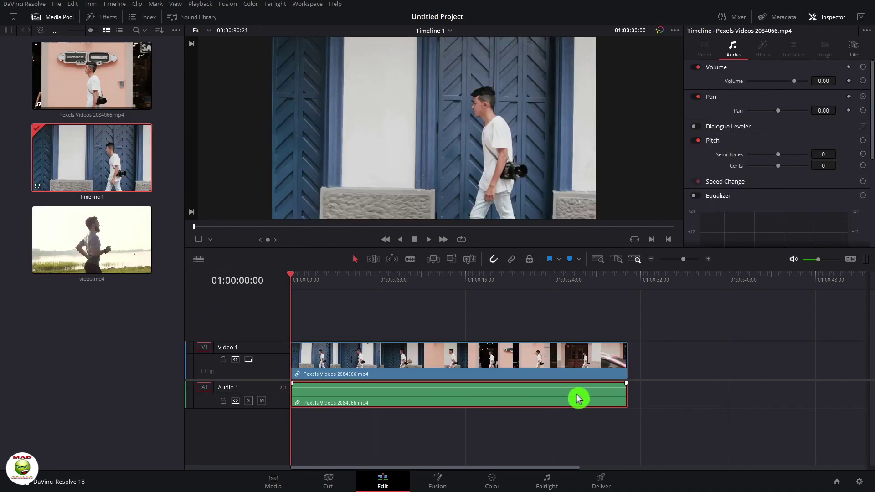
left_click_drag(577, 400, 737, 388)
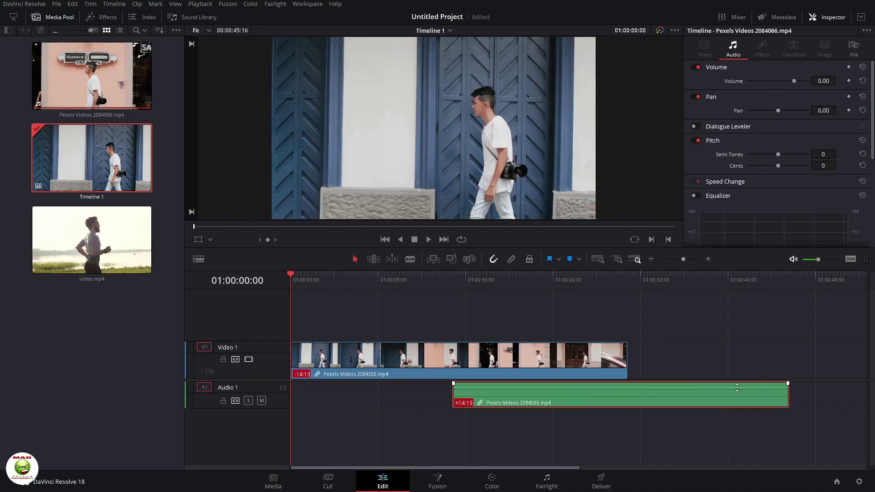
key("Delete")
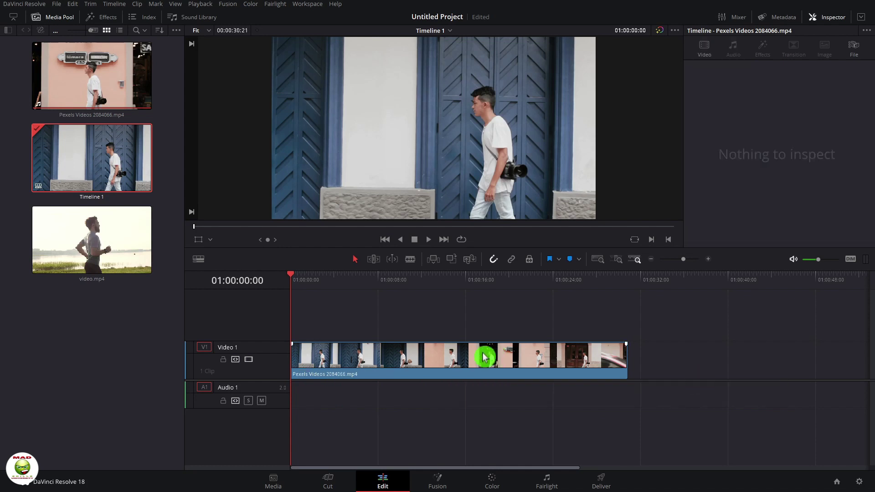
- Add video.mp4 to Video 1, overlapping beneath the end of the Pexels clip, which is moved up to Video 2
left_click_drag(84, 241, 707, 398)
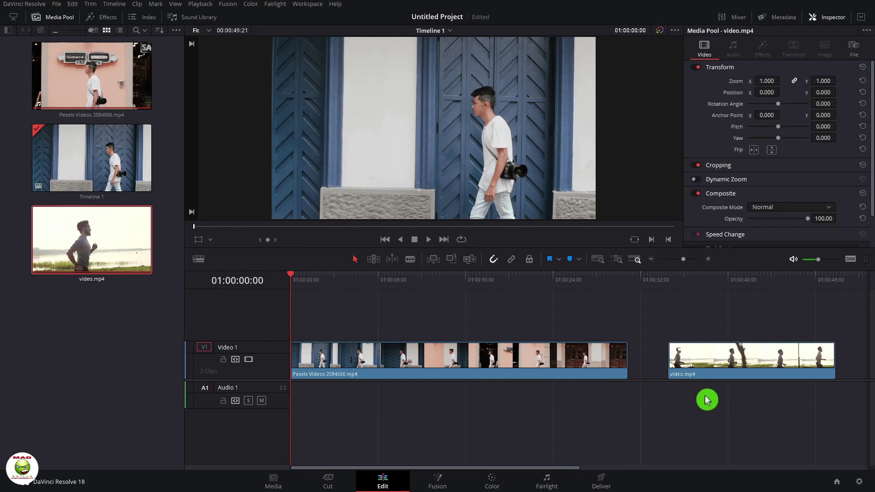
left_click_drag(488, 369, 477, 328)
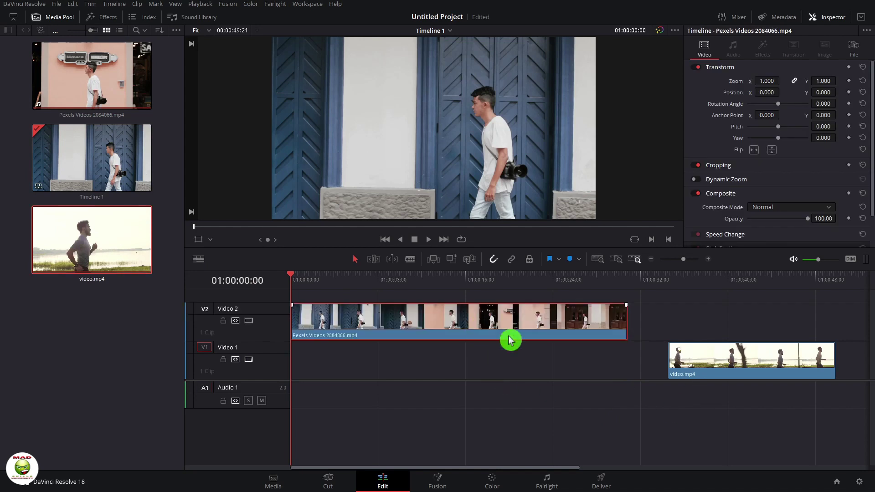
left_click_drag(735, 355, 633, 361)
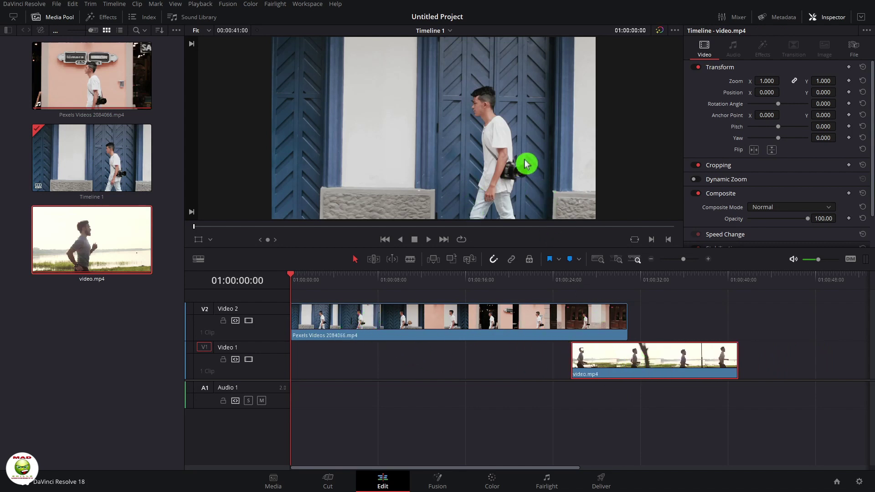
- Split the Pexels clip on Video 2 at 01:00:06:22 and ripple-delete its first part
left_click(397, 322)
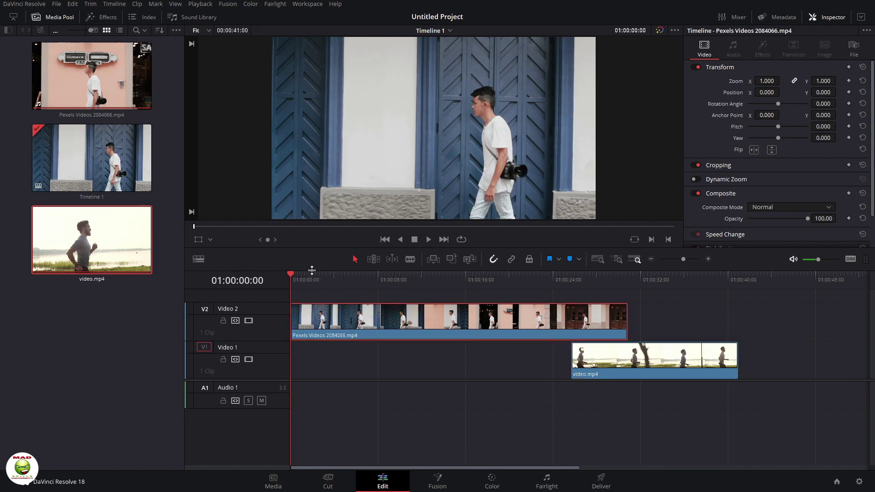
left_click(312, 276)
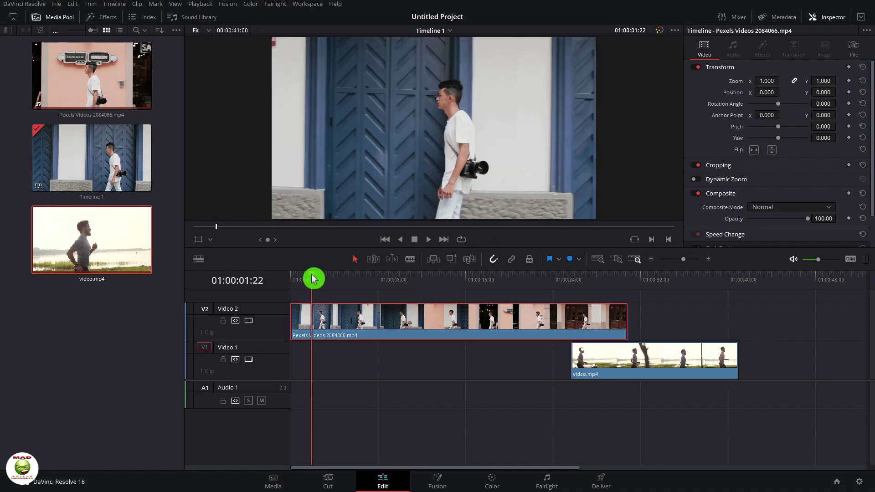
left_click(362, 276)
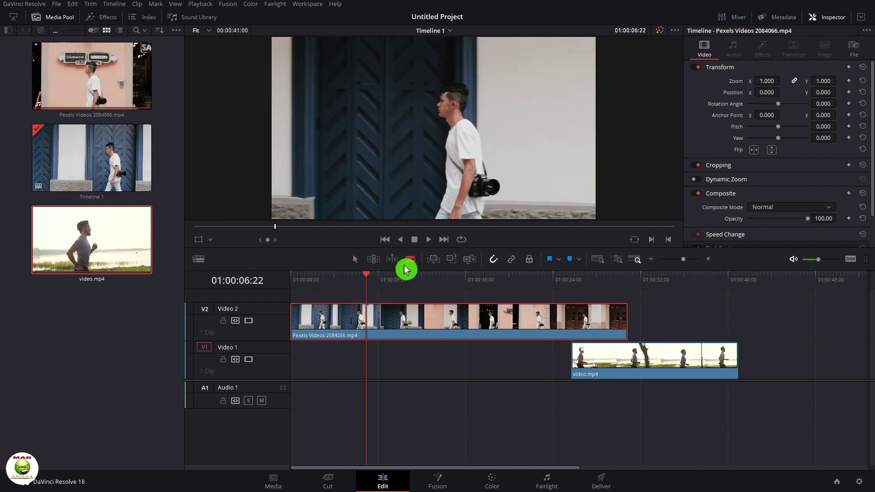
left_click(367, 324)
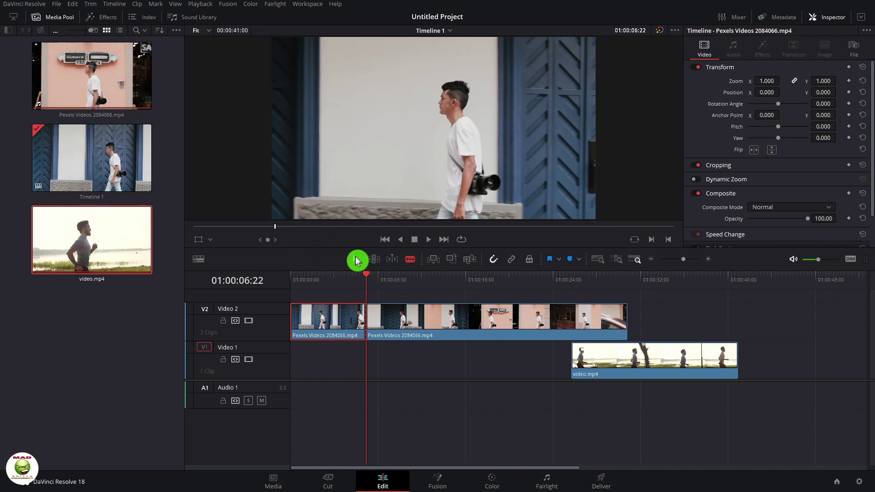
left_click(331, 328)
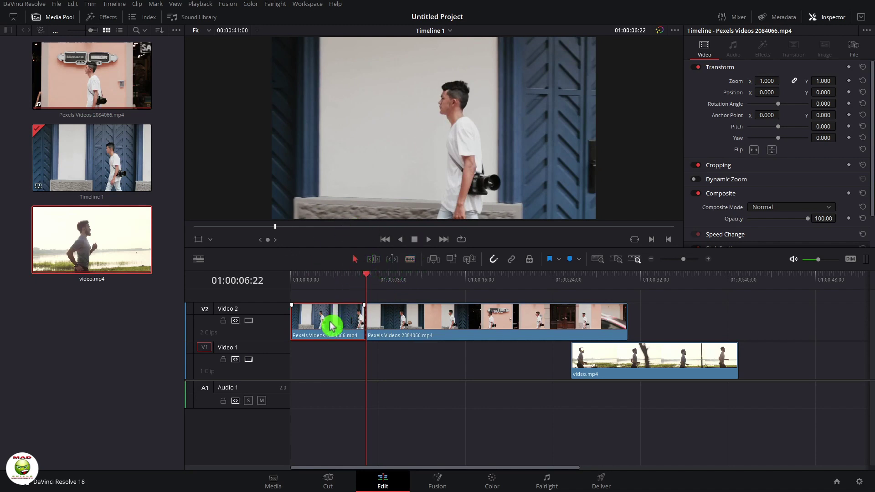
key("Delete")
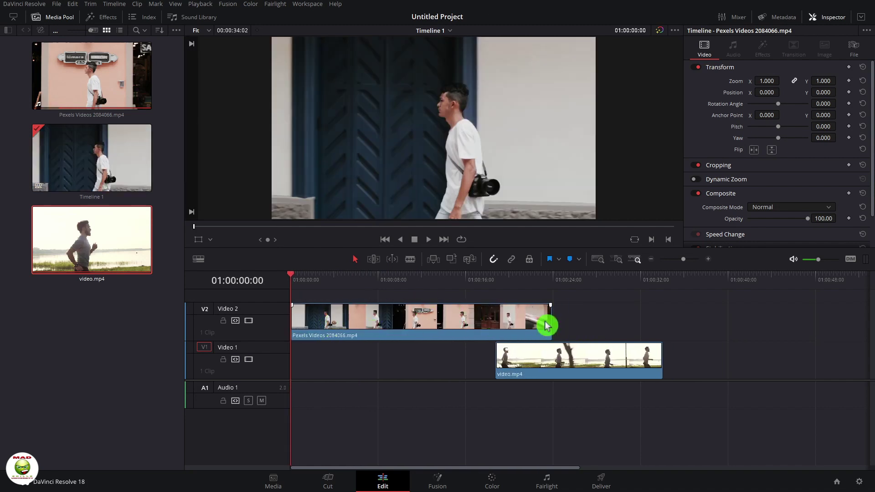
- Flip the video.mp4 clip on Video 1 horizontally so the runner faces the same way as the walking man
left_click(533, 358)
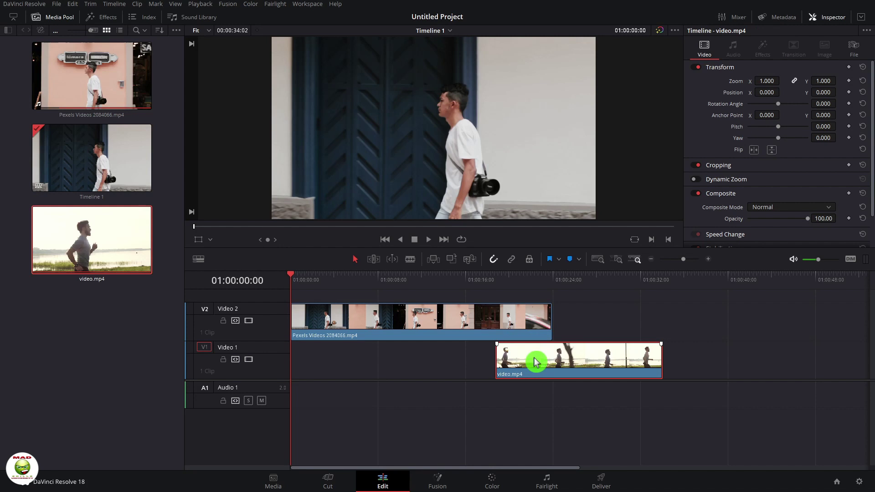
left_click(570, 279)
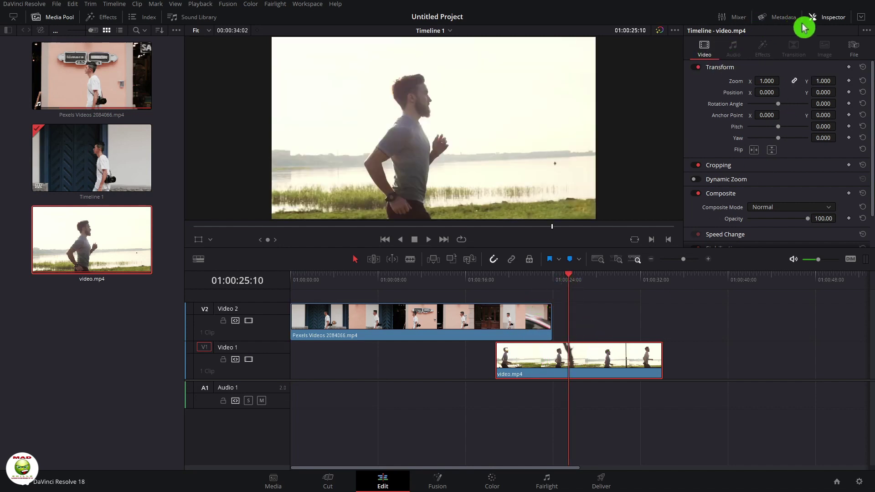
left_click(829, 20)
left_click(828, 20)
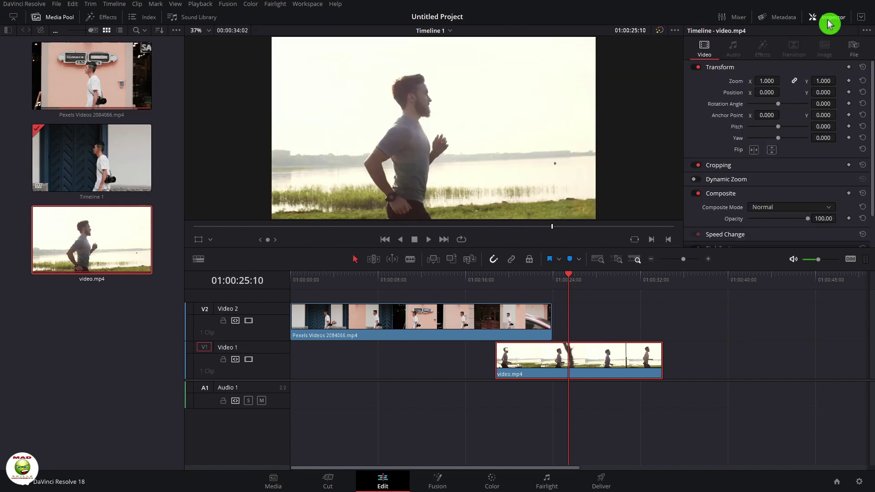
left_click(755, 150)
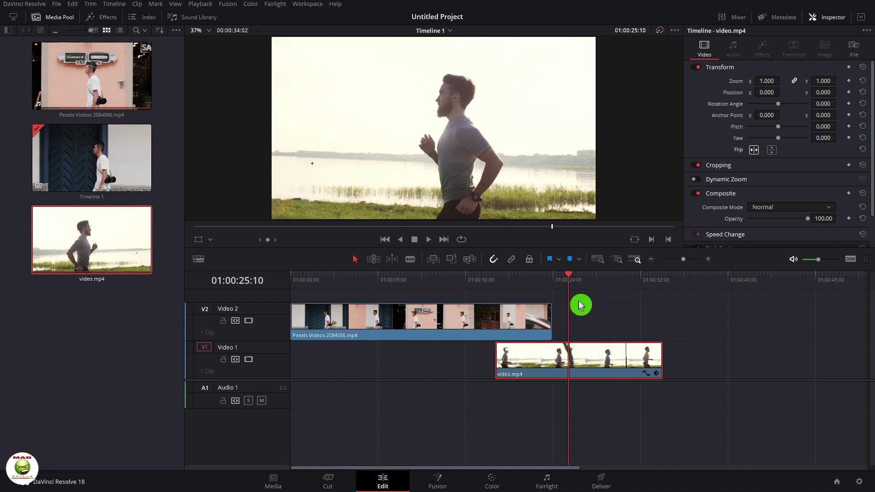
- Move video.mp4 on Video 1 to start at 01:00:25:10, and scrub the Pexels clip to the dark doorway around 01:00:15:06
left_click_drag(611, 370, 680, 358)
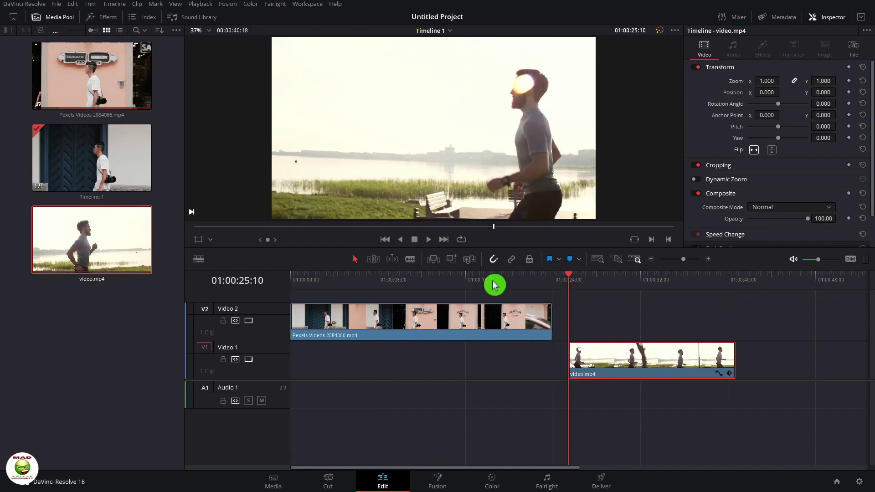
left_click(487, 280)
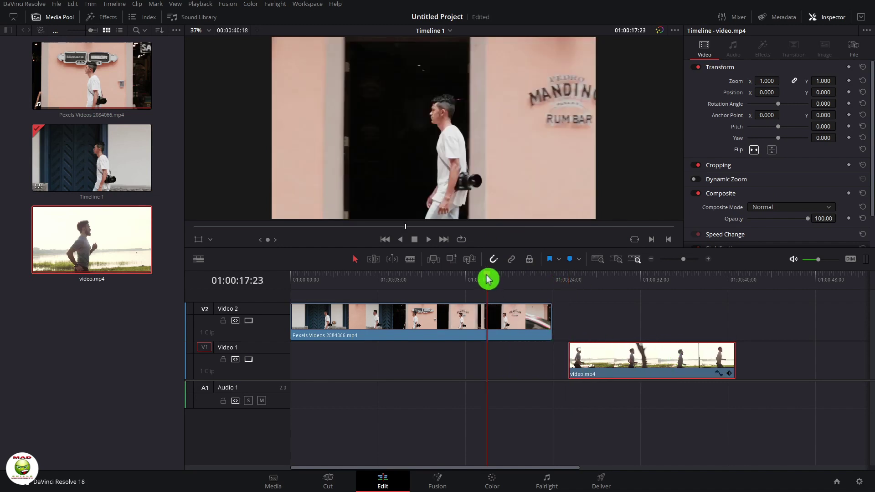
left_click(458, 279)
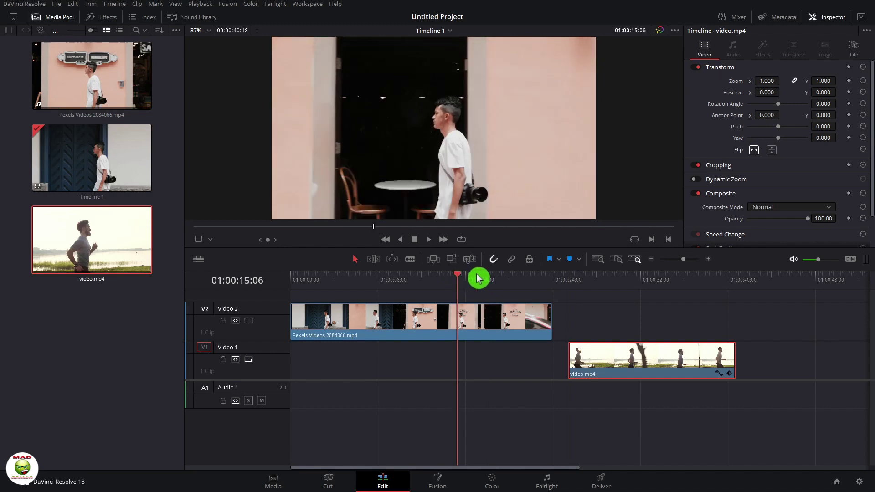
- Cut off the part of video.mp4 before 01:00:27:01 and move the remaining clip to start right after the Pexels clip ends
left_click(514, 279)
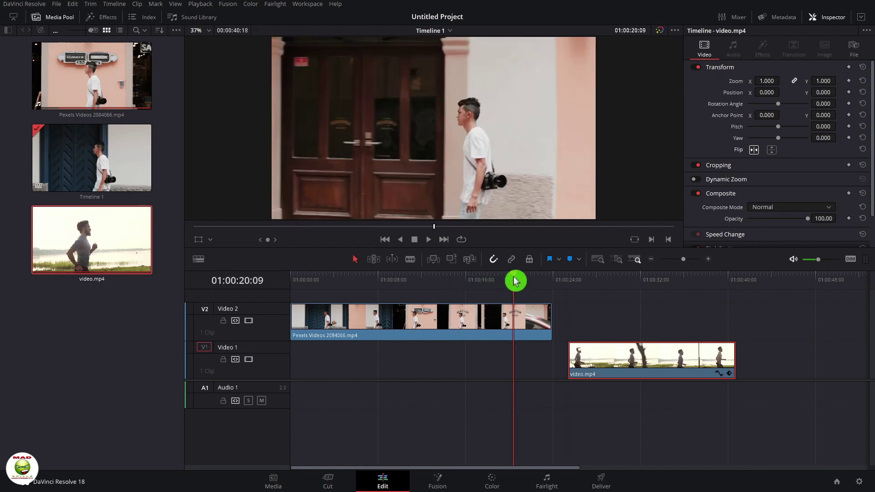
left_click(569, 279)
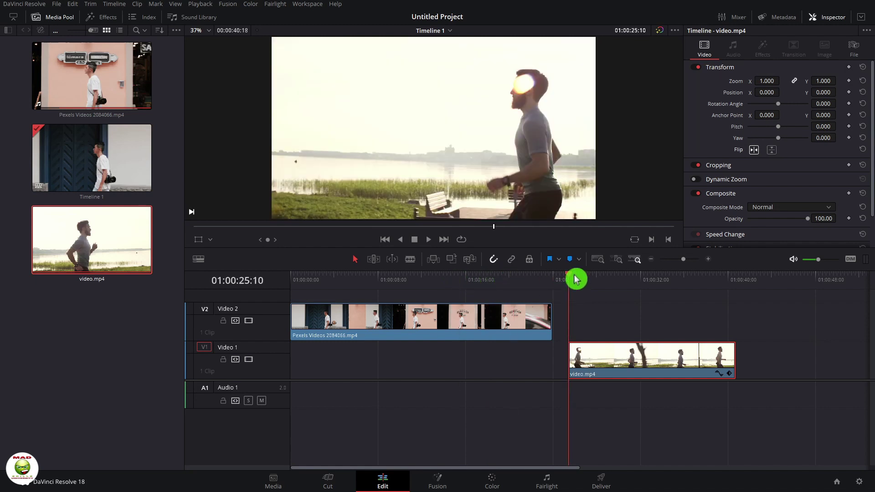
left_click(577, 279)
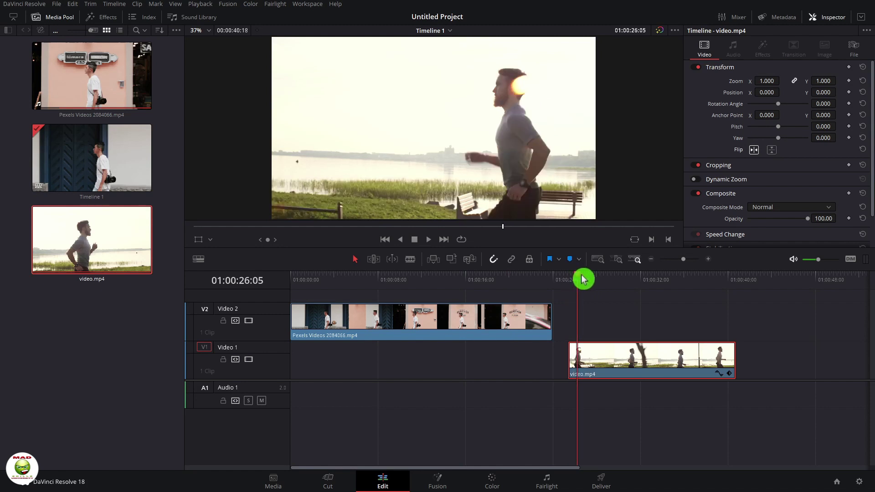
left_click_drag(587, 279, 589, 277)
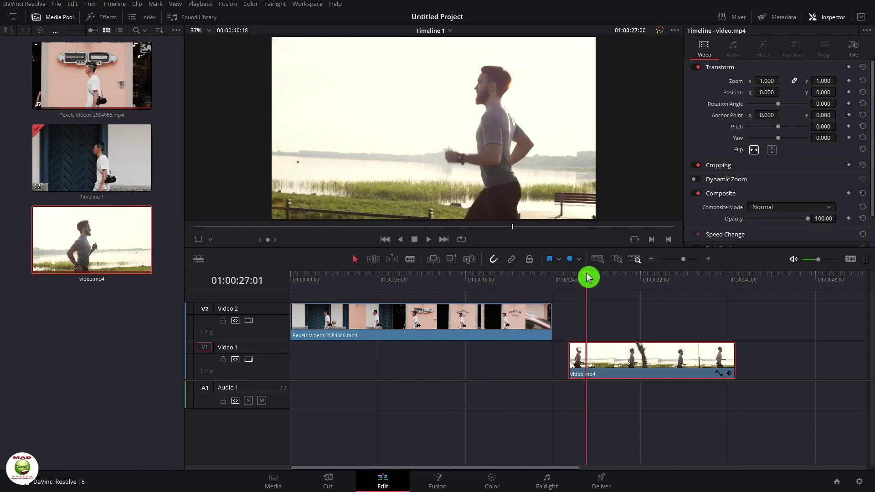
left_click(410, 261)
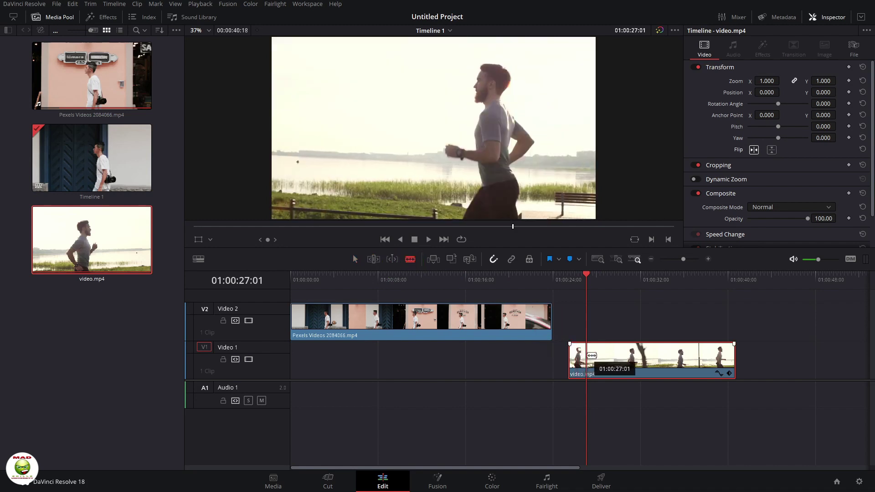
left_click(588, 356)
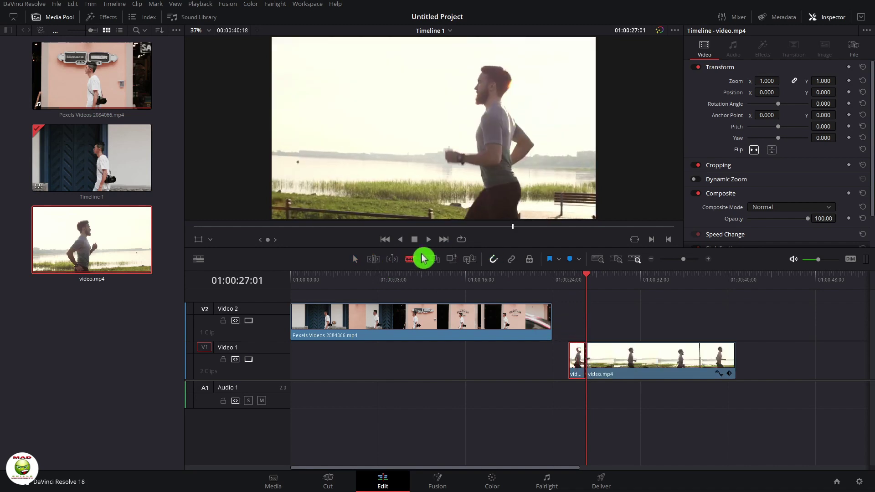
left_click(356, 260)
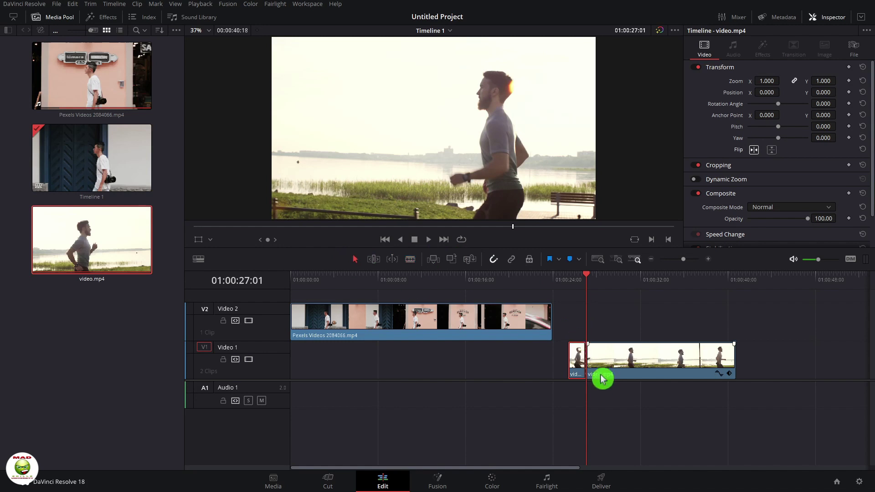
key("Delete")
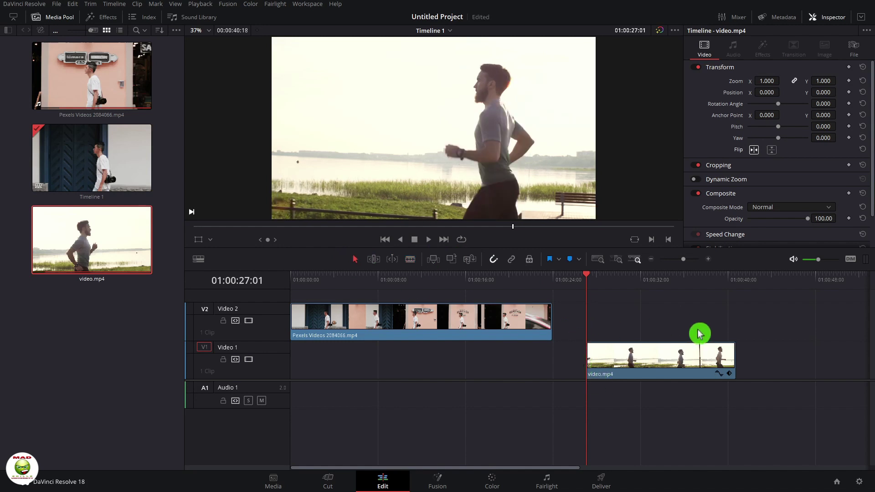
left_click_drag(696, 357, 659, 358)
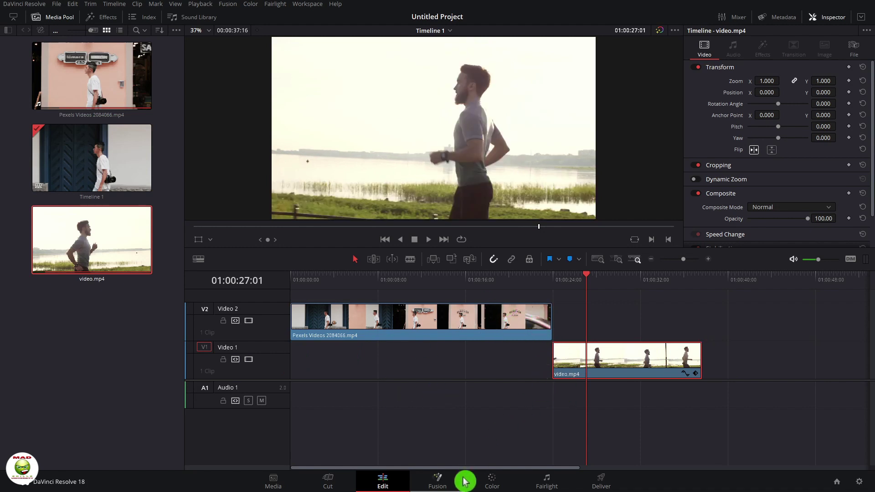
- Open video.mp4 on the Color page and place node 01 midway between the graph's source and output
left_click(492, 483)
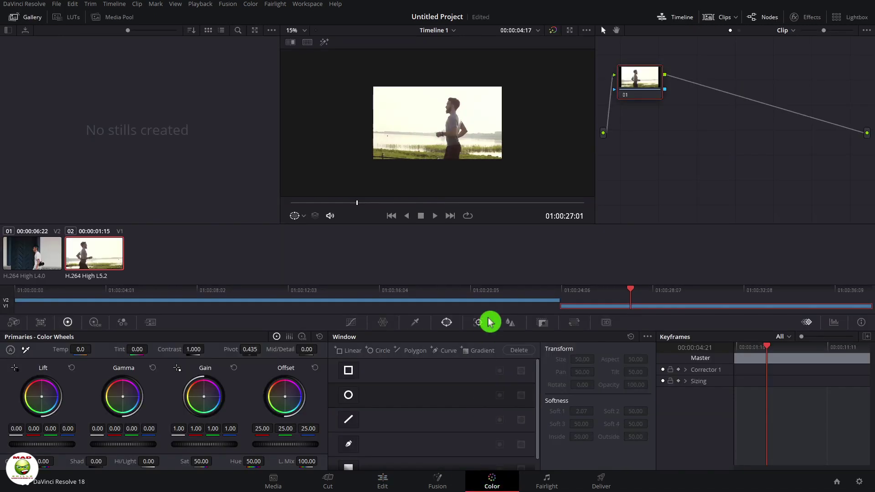
left_click_drag(635, 89, 719, 144)
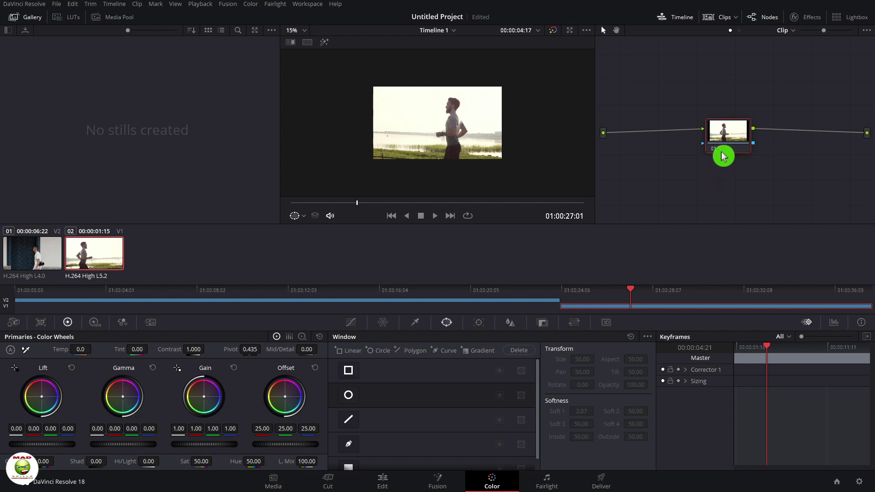
- Add a serial node after node 01 in the running clip's graph and delete it again
right_click(727, 139)
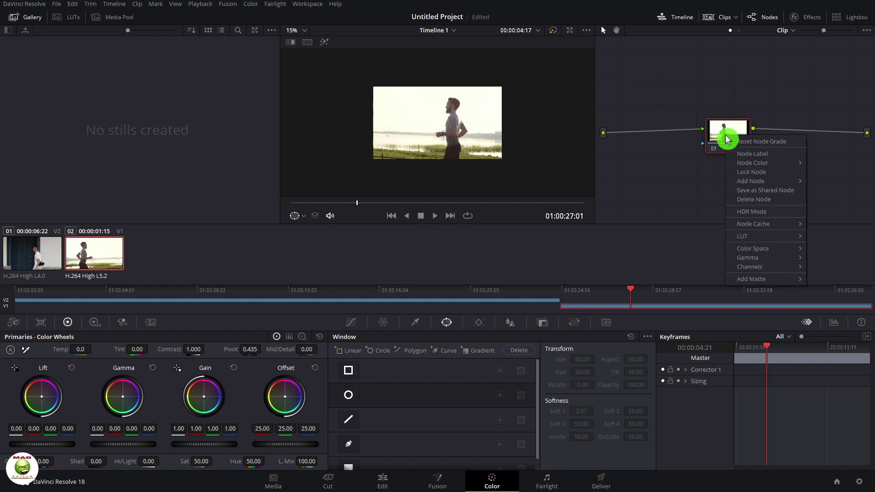
mouse_move(766, 186)
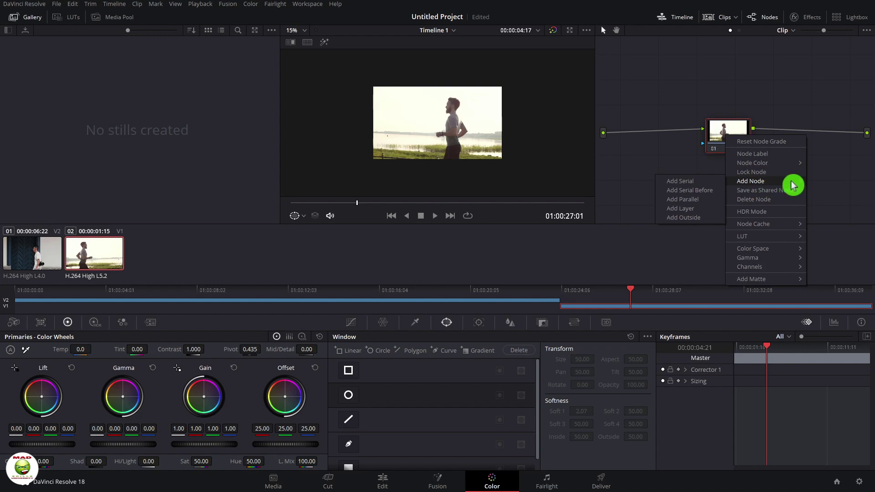
left_click(671, 148)
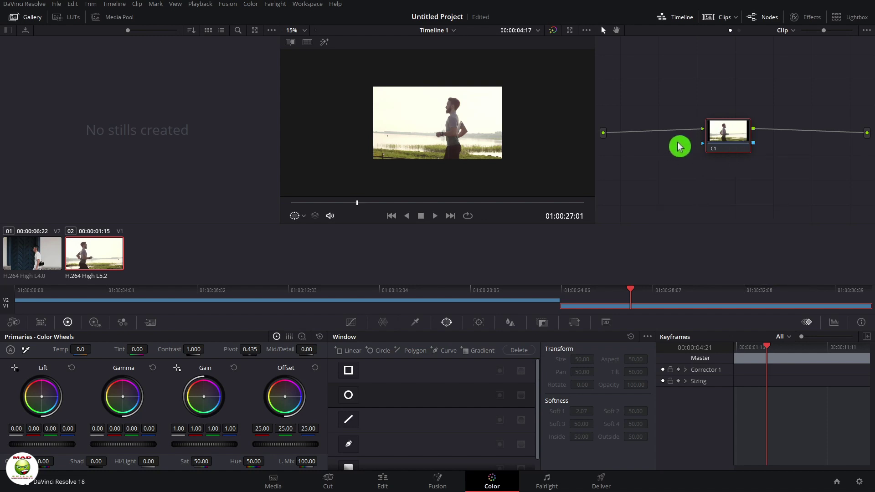
key("alt+s")
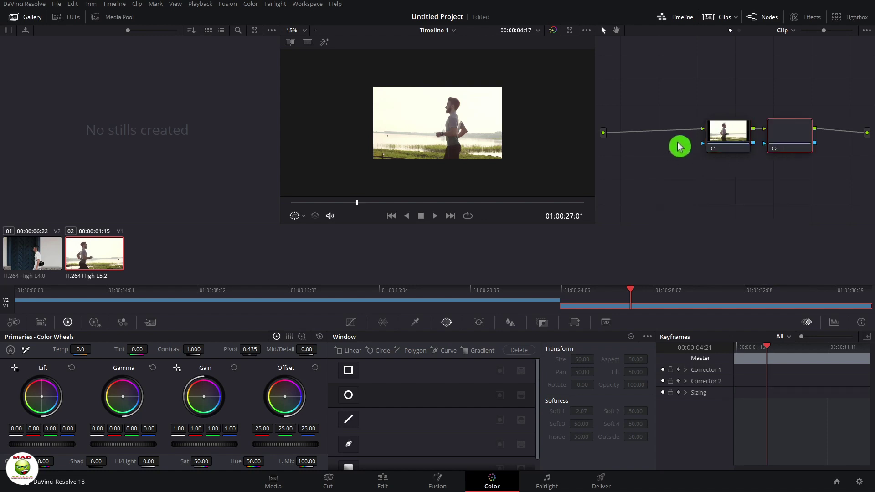
left_click(720, 138)
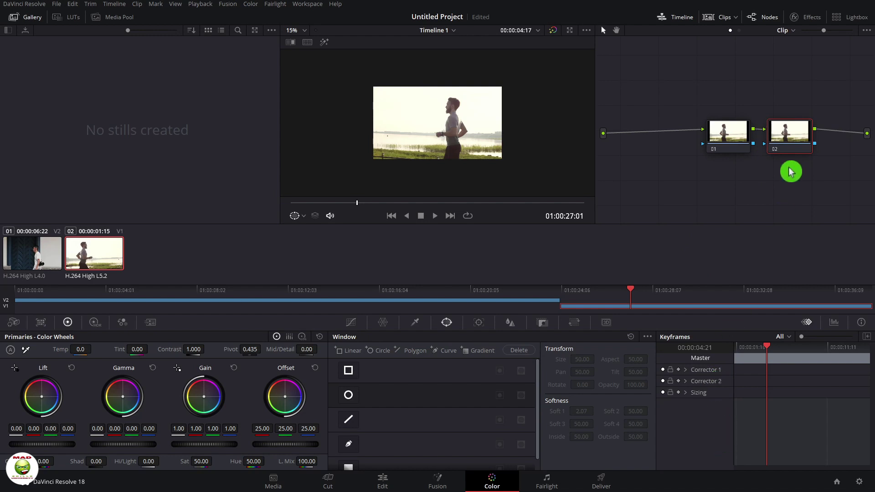
key("Delete")
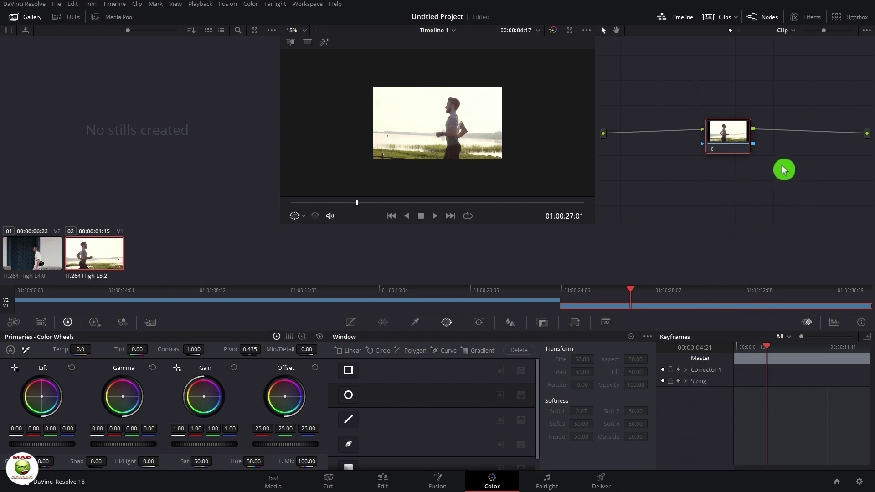
- Add an alpha output to the running clip's graph and enable a curve window with inside and outside softness of 1.00
right_click(664, 171)
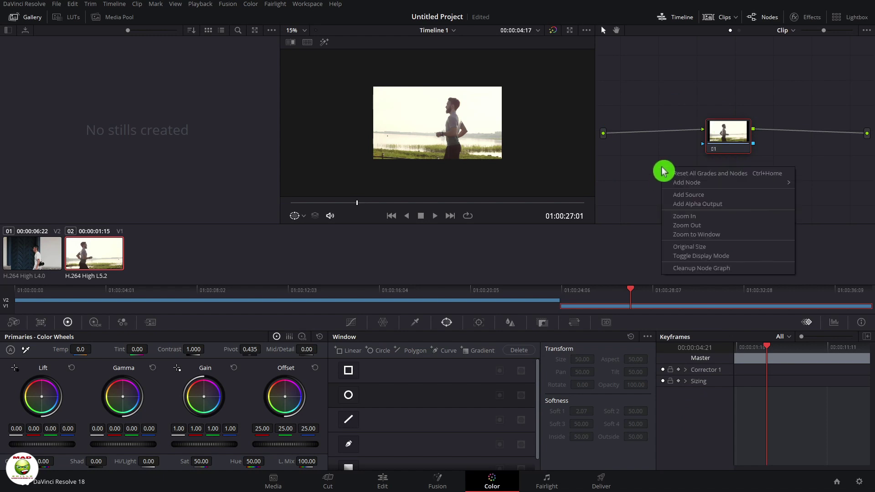
left_click(764, 205)
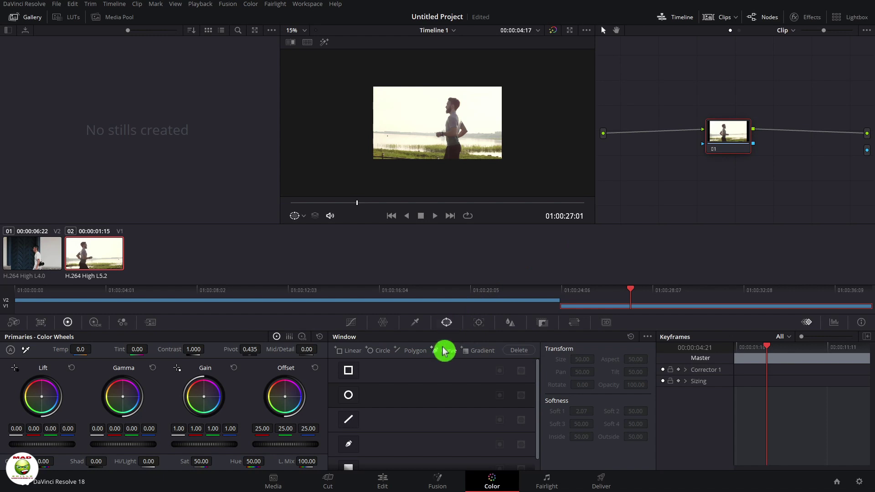
left_click(348, 447)
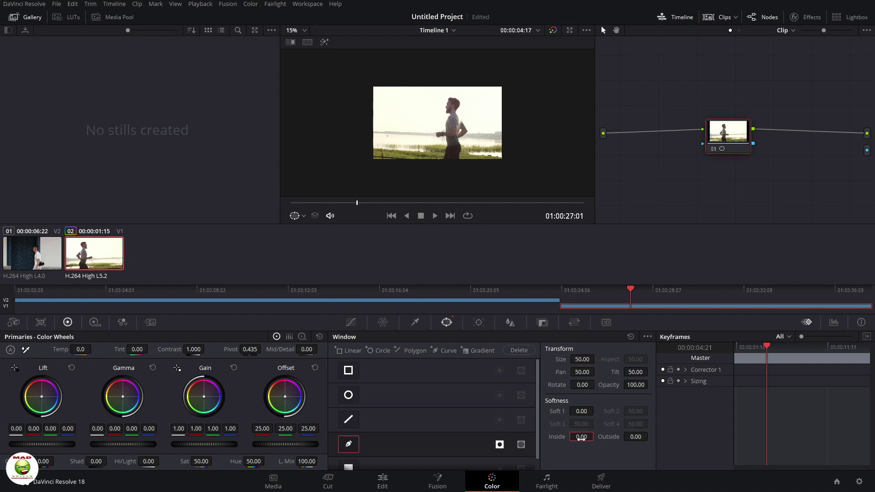
left_click_drag(581, 438, 601, 438)
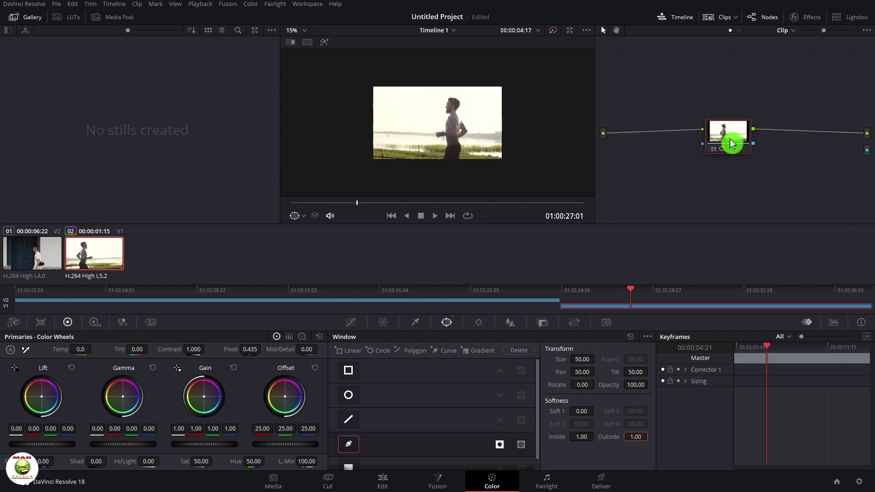
- For the walking clip, reposition node 01, add an alpha output to the graph and enable a curve window
left_click(36, 256)
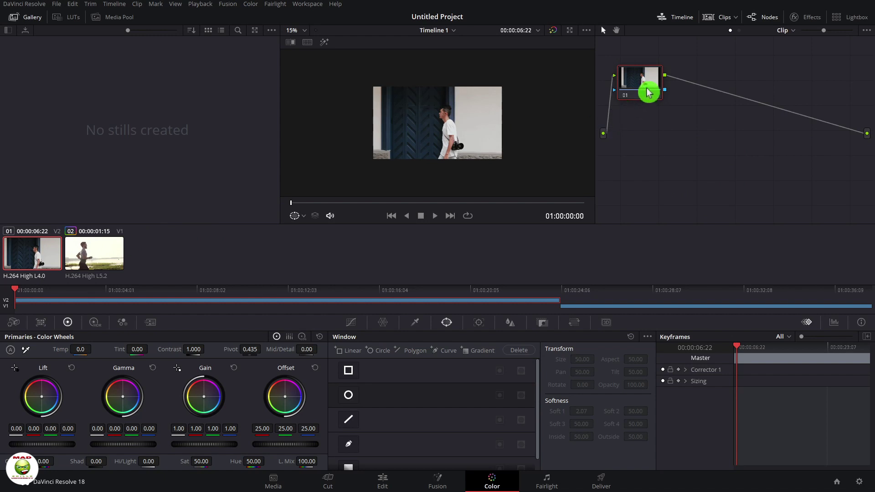
left_click_drag(647, 92, 687, 132)
right_click(765, 163)
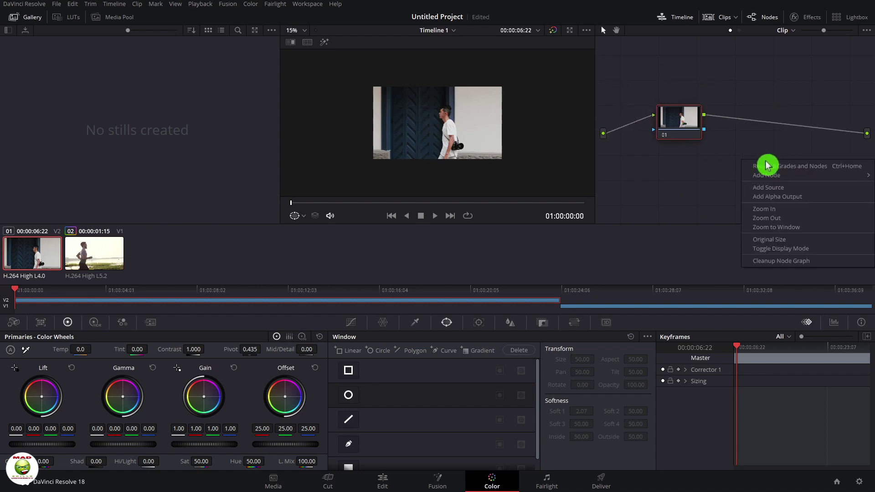
left_click(825, 199)
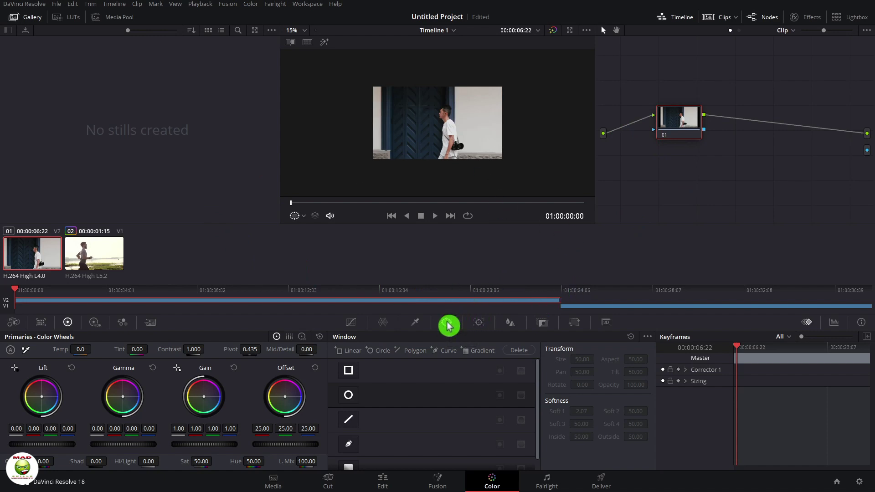
left_click(352, 446)
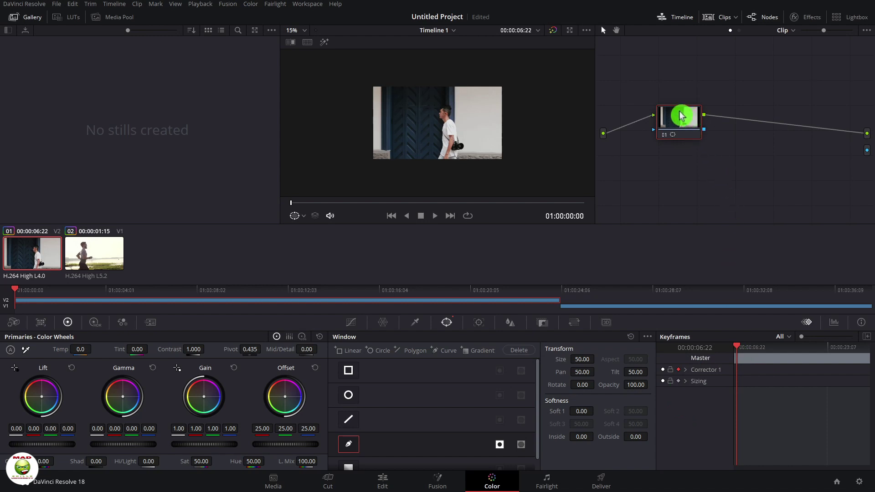
left_click_drag(681, 116, 684, 122)
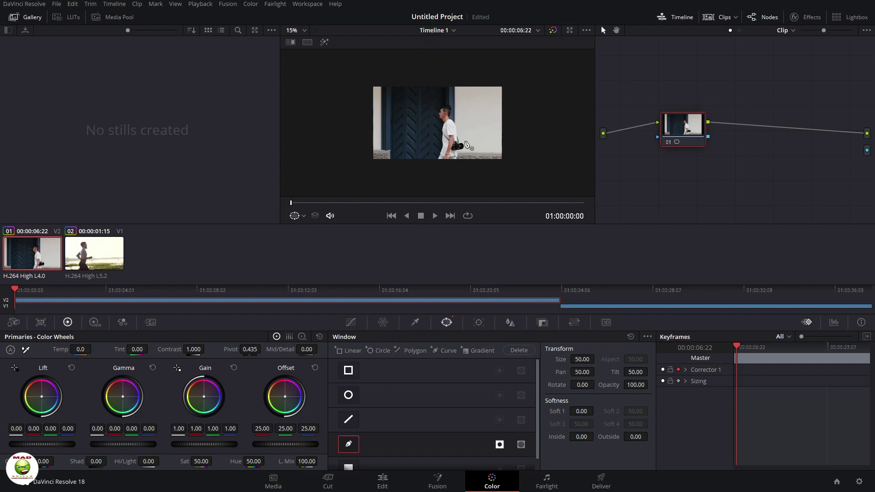
- At 01:00:11:00, draw a closed four-point window over the dark doorway behind the walking man, extending beyond the frame
scroll(467, 146, "up", 6)
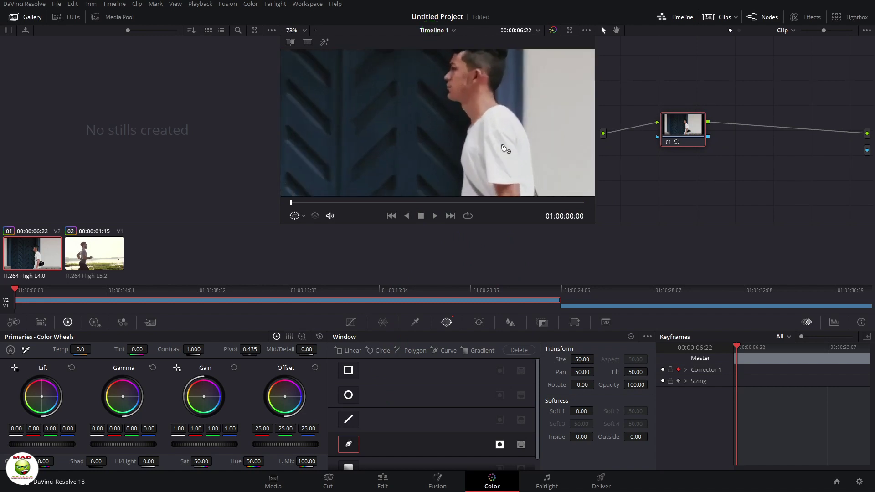
scroll(504, 147, "up", 3)
scroll(506, 139, "down", 6)
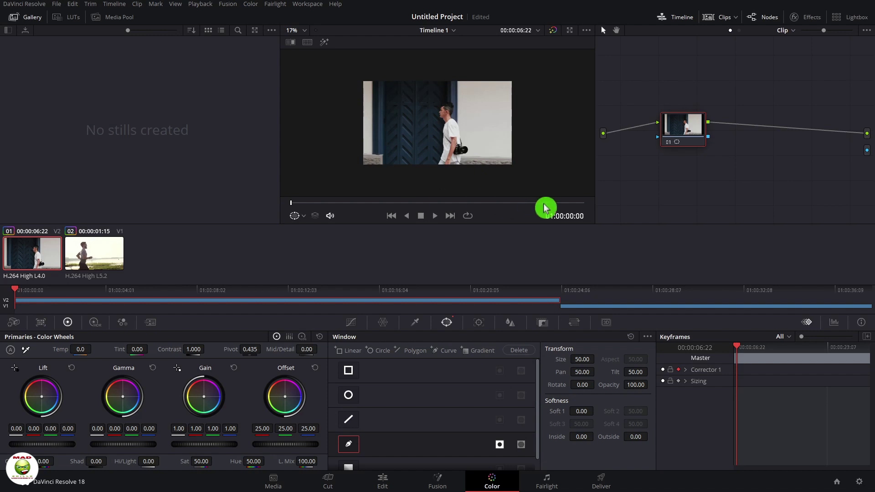
left_click(398, 203)
left_click_drag(398, 207, 429, 206)
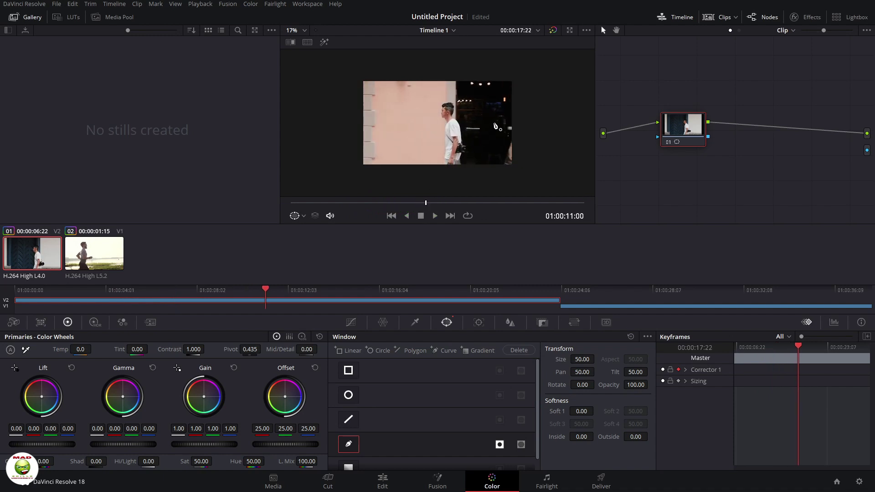
left_click(469, 232)
left_click(468, 174)
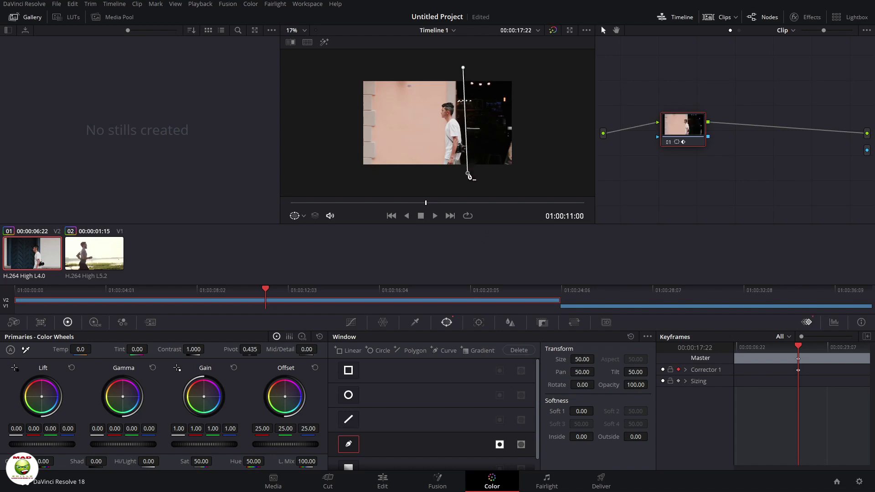
scroll(566, 177, "down", 3)
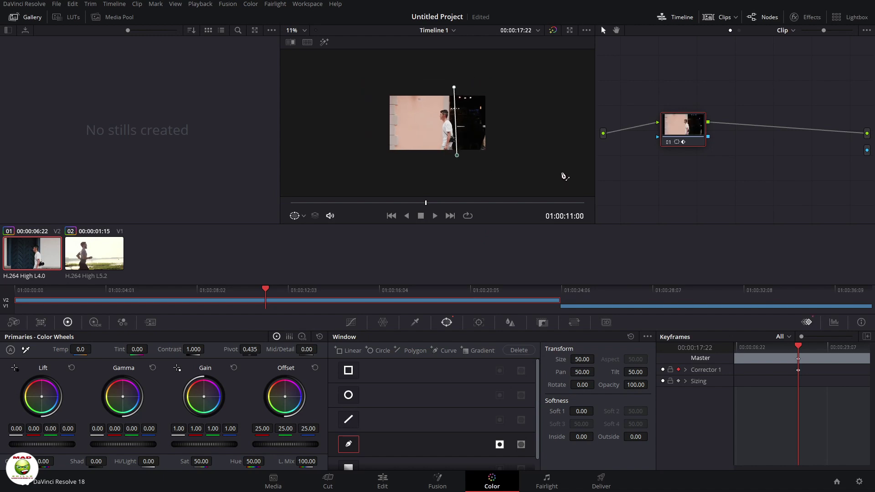
left_click(534, 147)
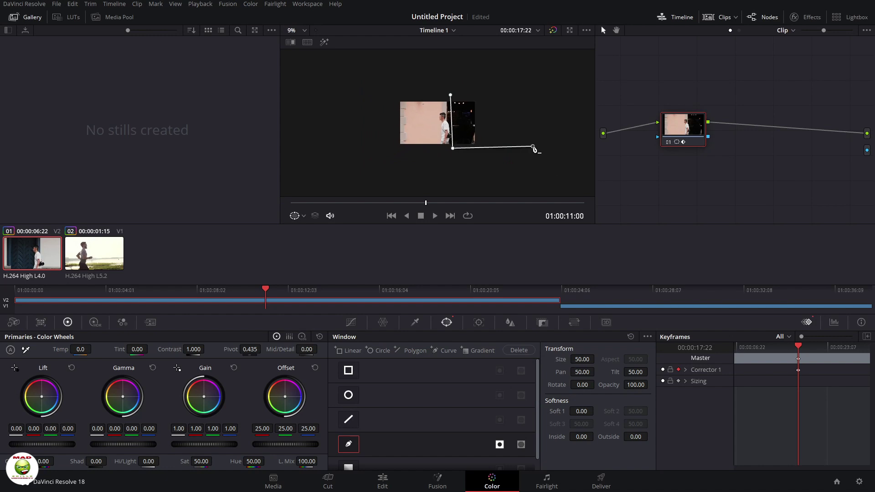
left_click(529, 94)
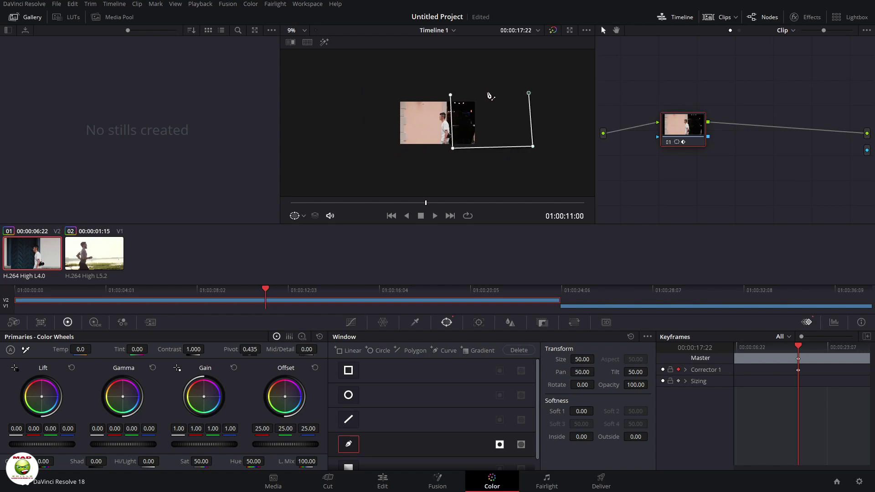
left_click(451, 95)
scroll(515, 122, "up", 3)
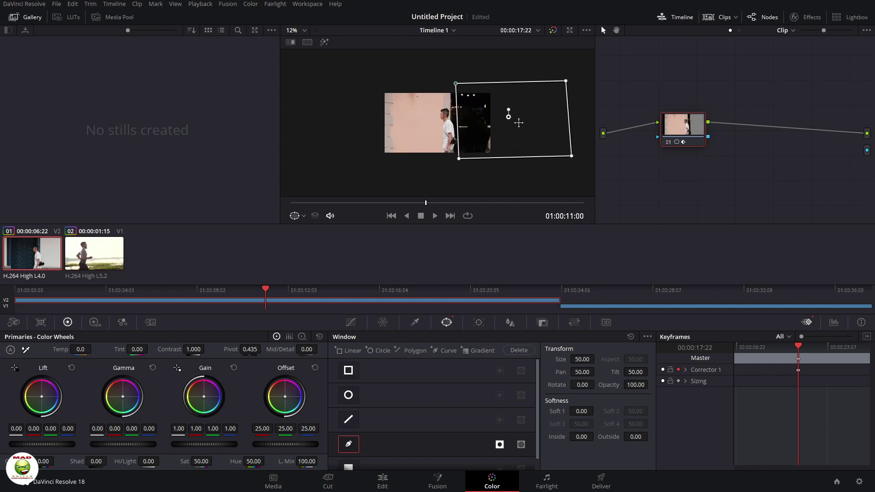
scroll(525, 130, "up", 2)
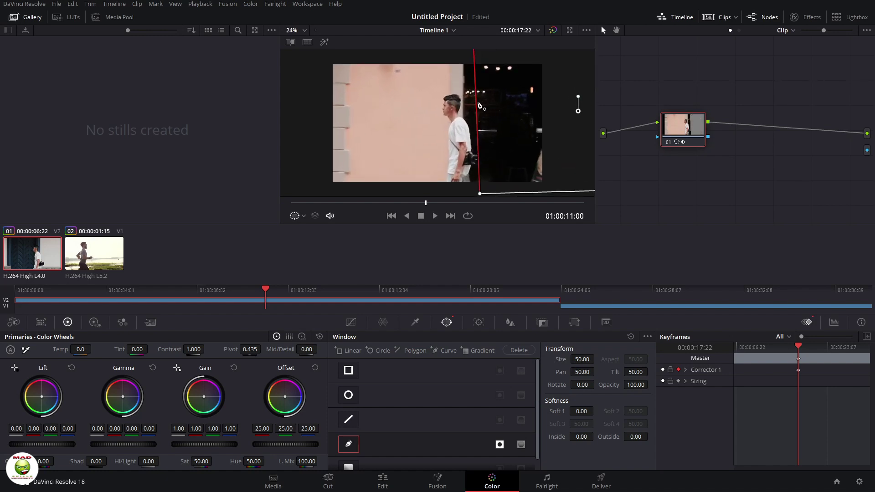
- At 01:00:11:00, tilt the window's edge beside the man by shifting its upper corner towards him and its lower corner slightly away
left_click_drag(477, 106, 447, 83)
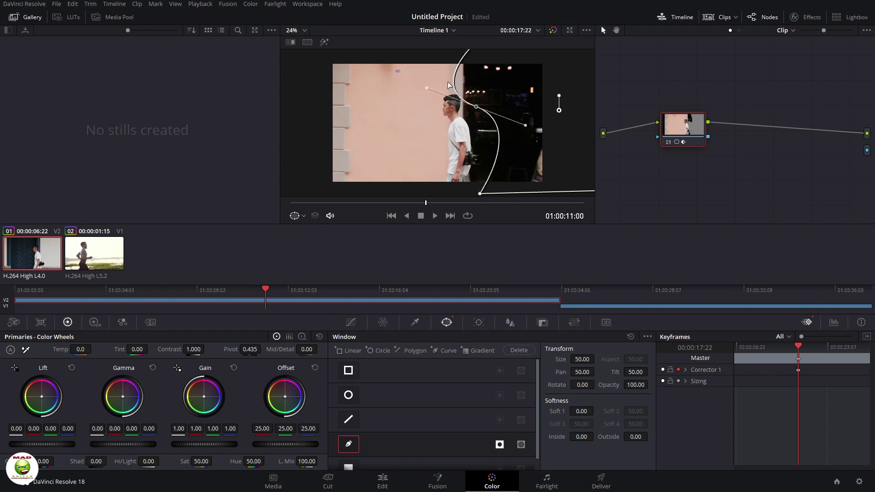
key("ctrl+z")
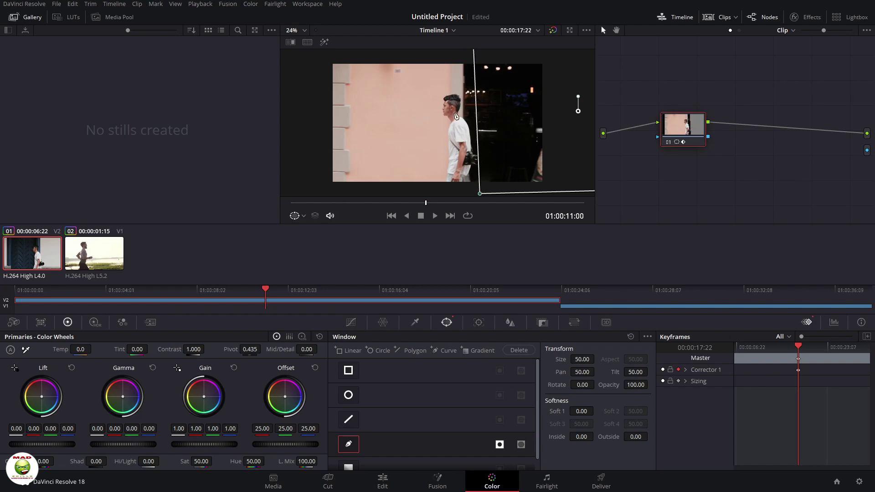
scroll(456, 116, "down", 3)
scroll(515, 114, "up", 3)
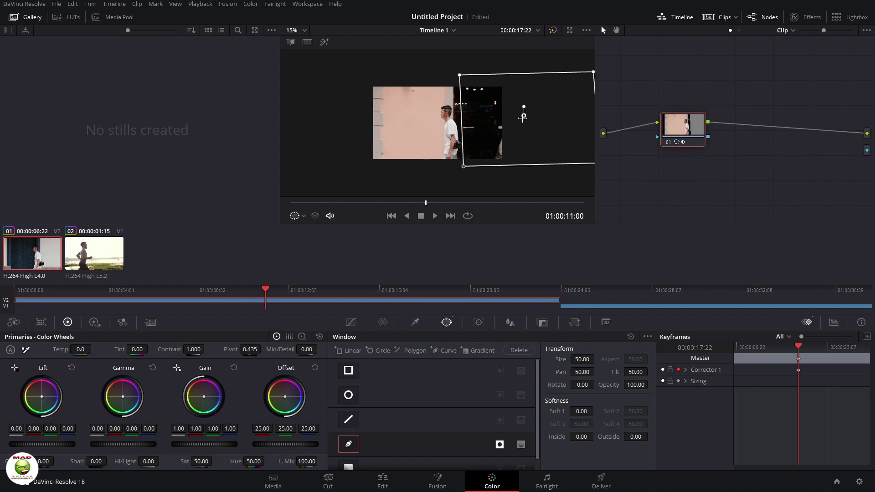
scroll(469, 63, "up", 1)
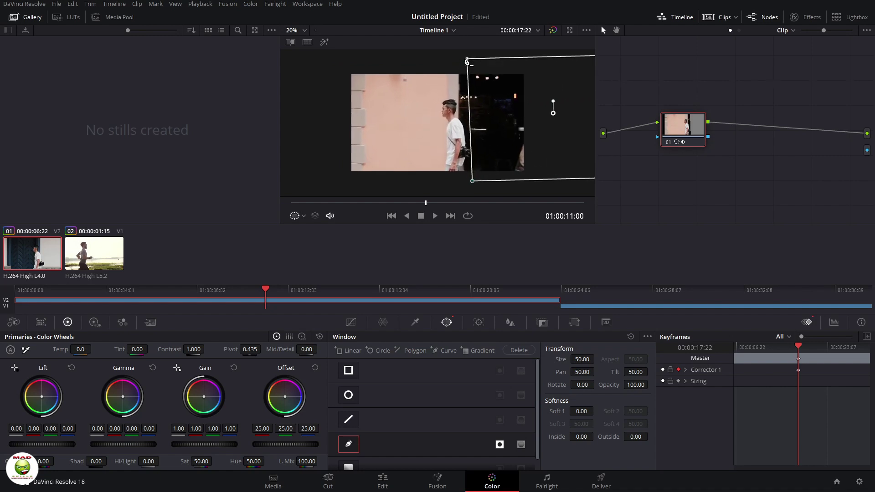
mouse_move(469, 59)
left_mouse_down()
mouse_move(459, 61)
mouse_move(460, 77)
mouse_move(457, 62)
left_mouse_up()
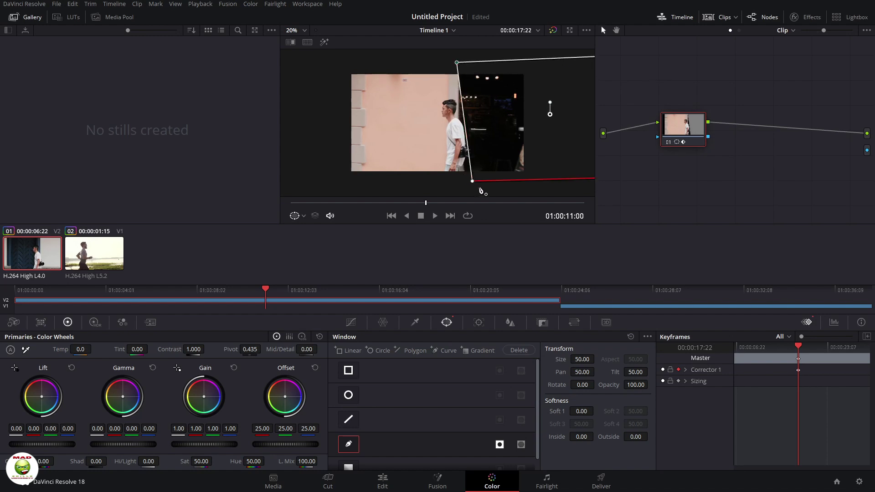
left_click_drag(473, 185, 478, 186)
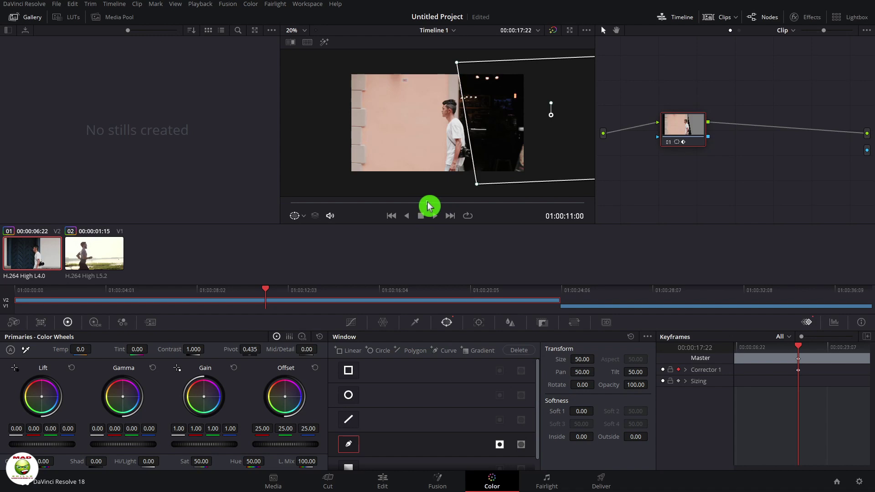
- At 01:00:10:08, move the window over the pink wall ahead of the man, to about pan 52.73 and tilt 50.25
mouse_move(428, 206)
left_mouse_down()
mouse_move(438, 206)
mouse_move(418, 205)
left_mouse_up()
left_click_drag(538, 100, 558, 98)
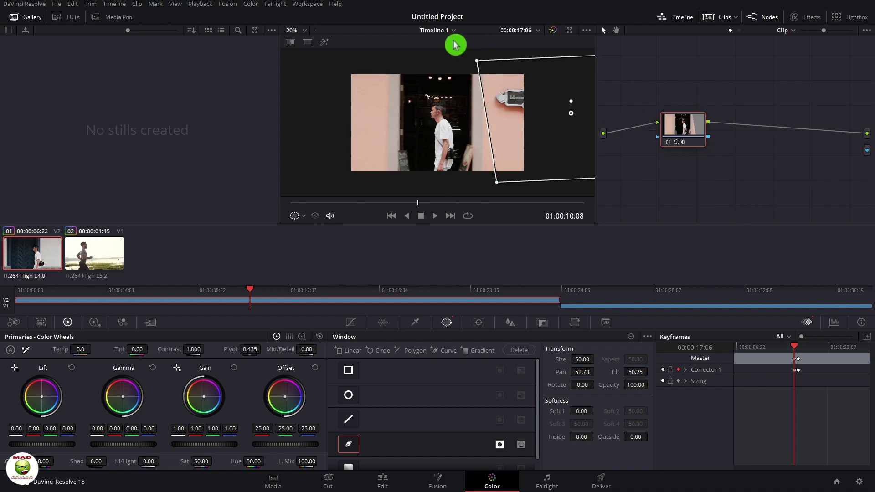
left_click(385, 49)
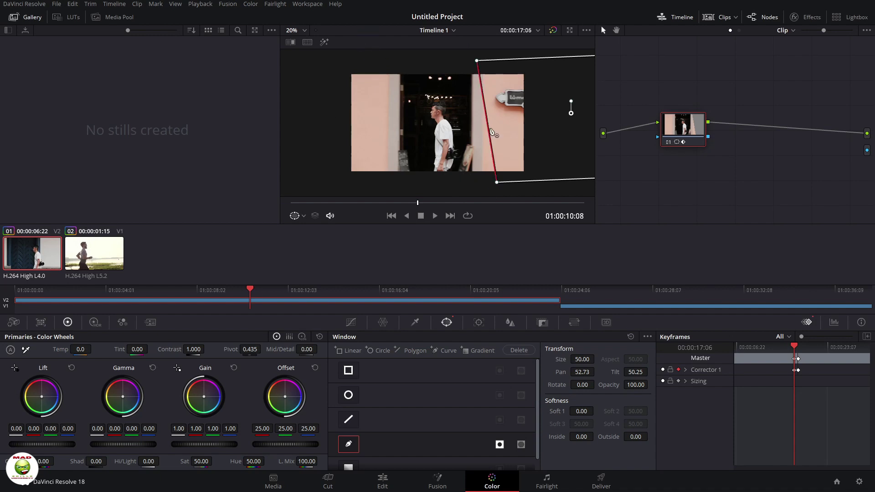
- At 01:00:10:08, adjust the window's four corners so its near edge stands vertical and its shape is nearly rectangular
left_click_drag(497, 182, 481, 180)
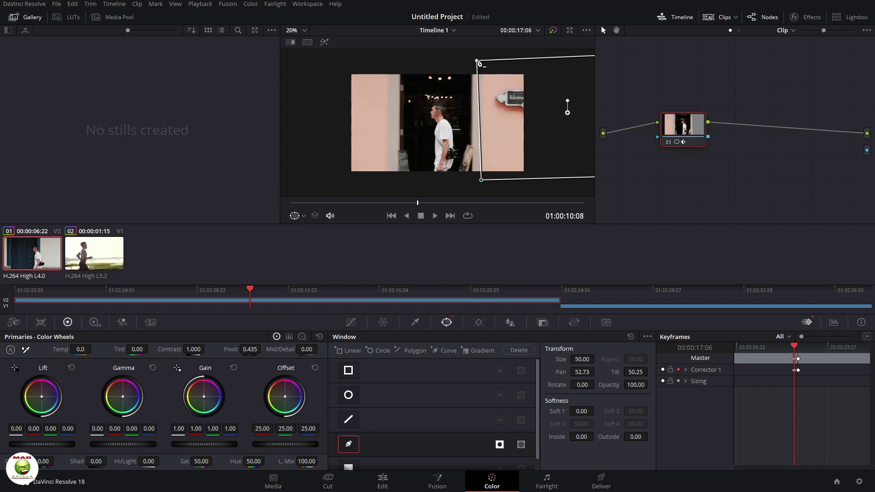
left_click_drag(478, 61, 480, 60)
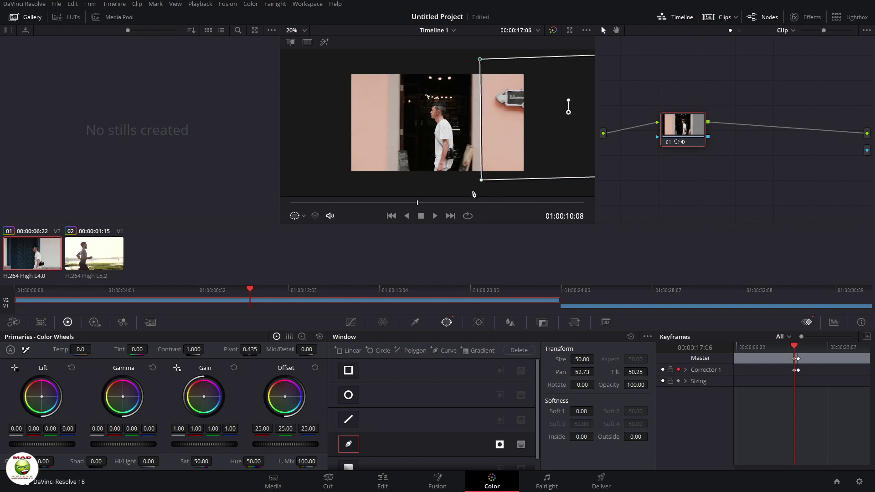
scroll(480, 179, "down", 3)
scroll(481, 176, "down", 1)
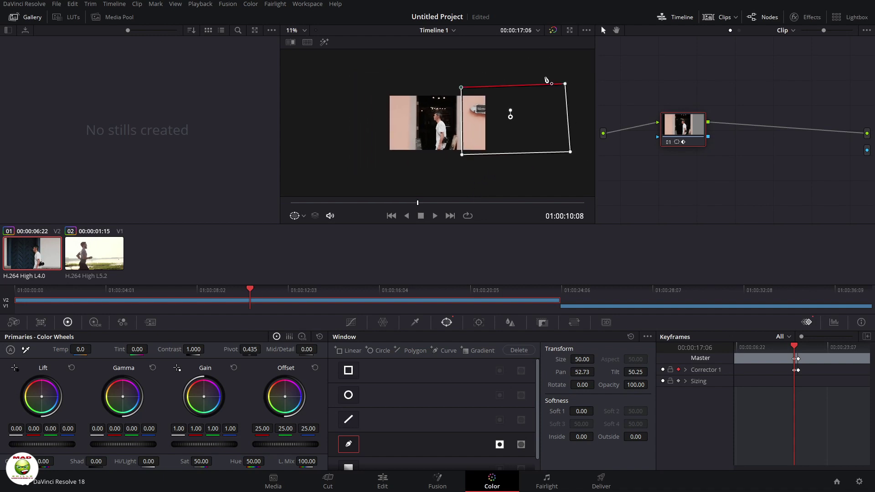
left_click_drag(566, 85, 570, 89)
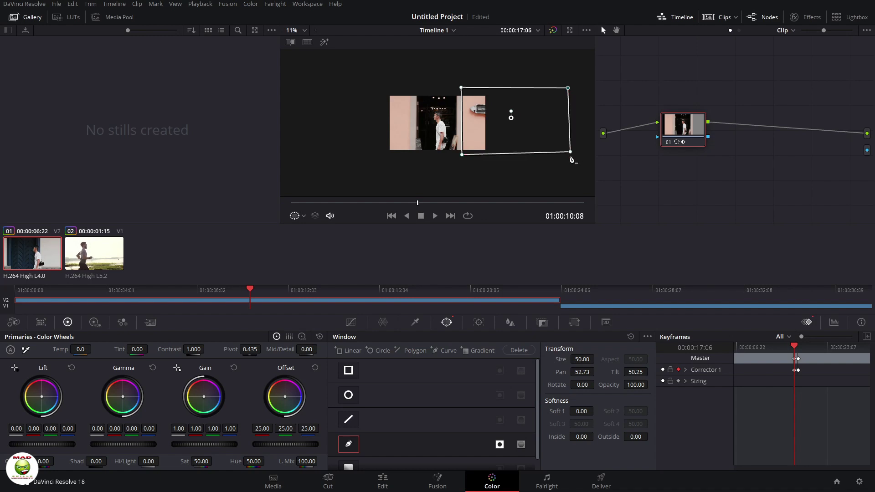
left_click_drag(570, 153, 572, 157)
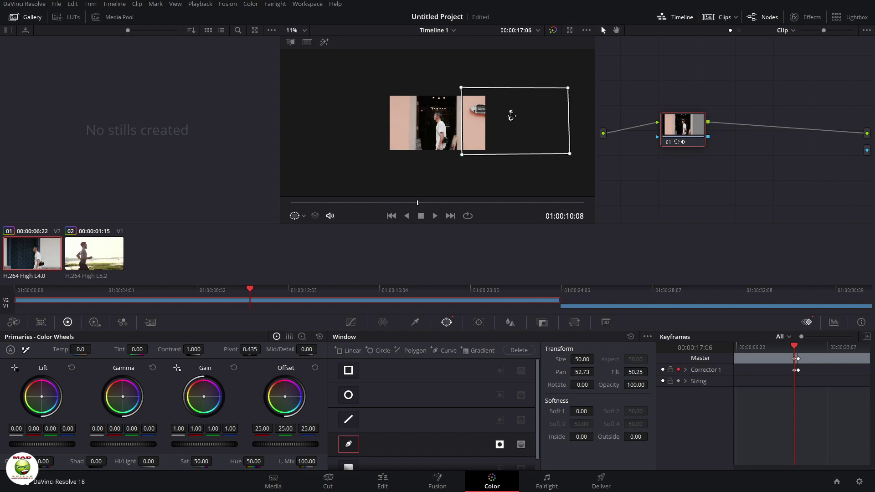
- Rotate the window to about 1.37 and move it just outside the frame ahead of the man, to about pan 59.30 and tilt 49.91
left_click_drag(511, 117, 514, 123)
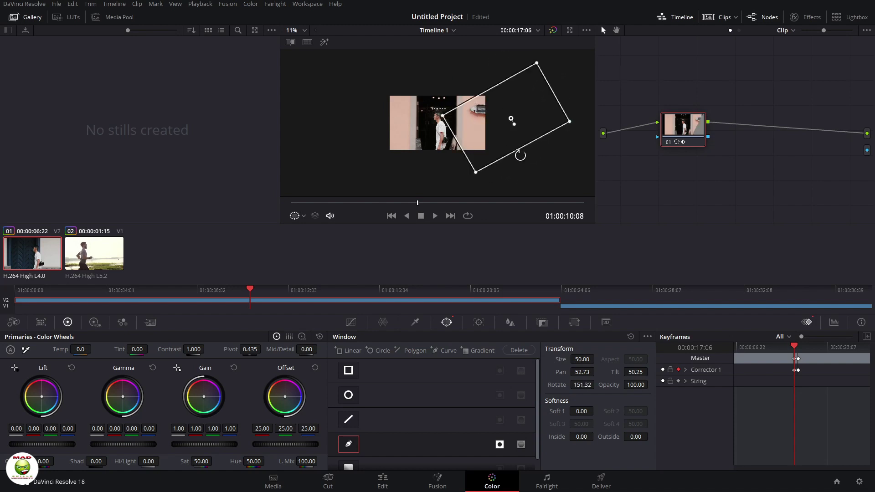
left_click_drag(520, 156, 464, 119)
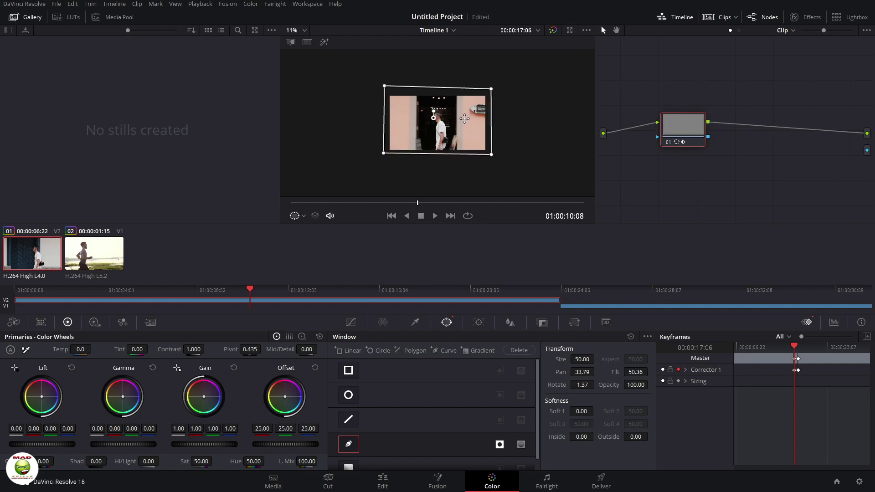
left_click(678, 139)
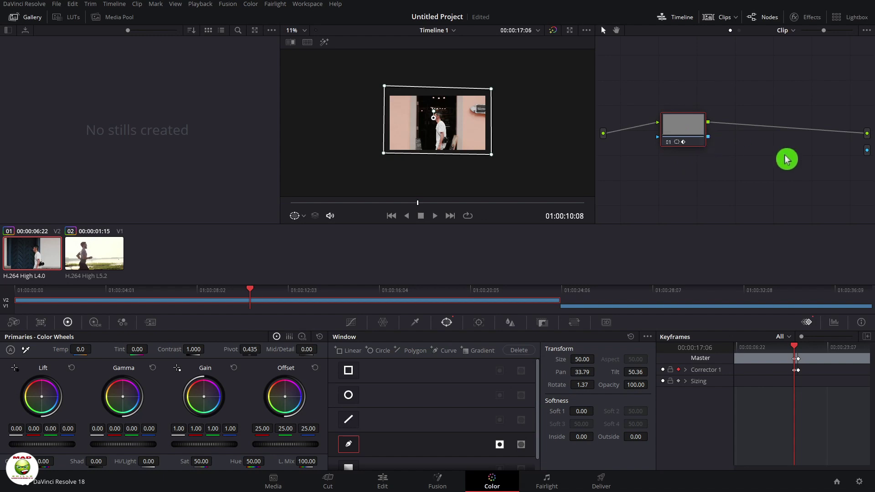
left_click_drag(458, 123, 552, 122)
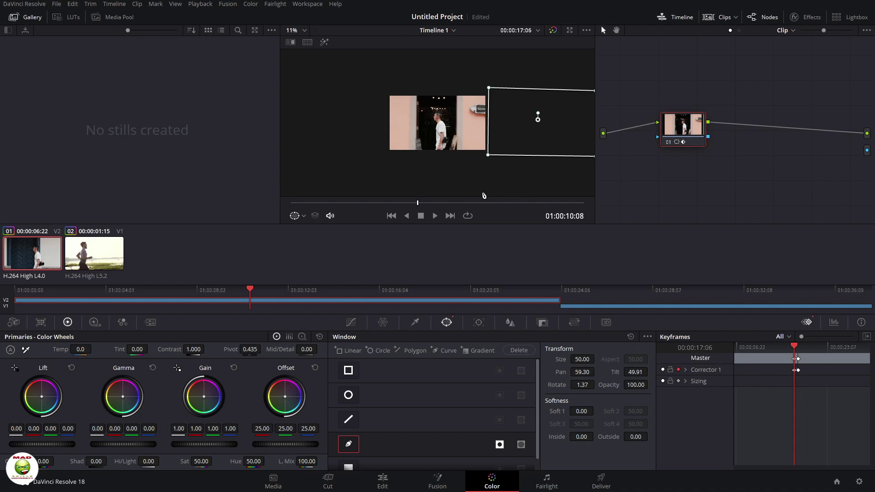
key("Right")
key("Right")
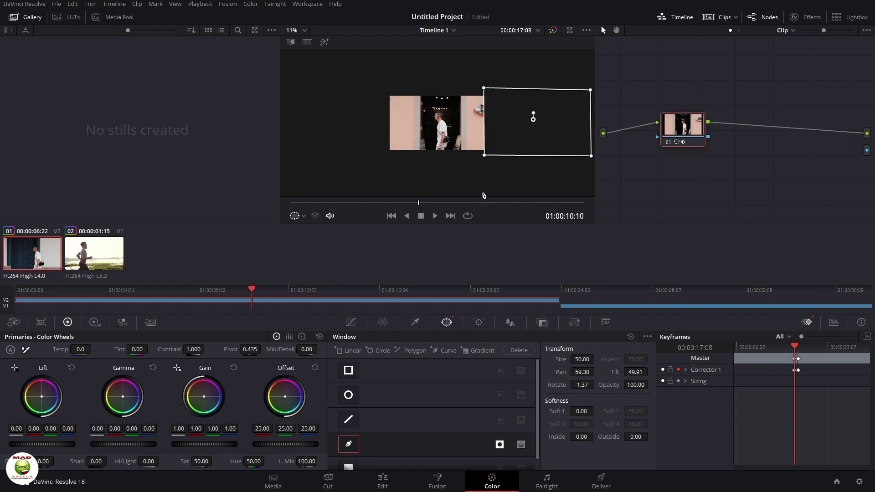
key("Left")
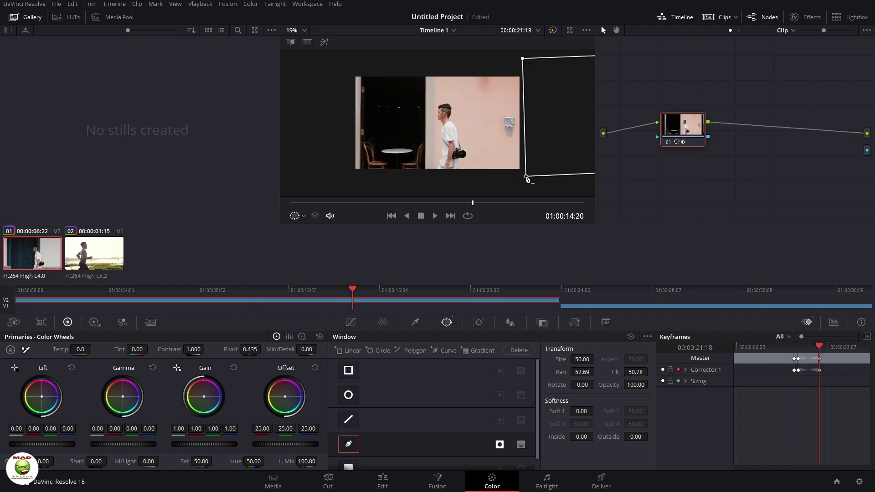
- Adjust the window's lower near corner at 01:00:14:20, and move the window just outside the frame at 01:00:15:13, to about pan 57.82
left_click_drag(531, 184, 523, 180)
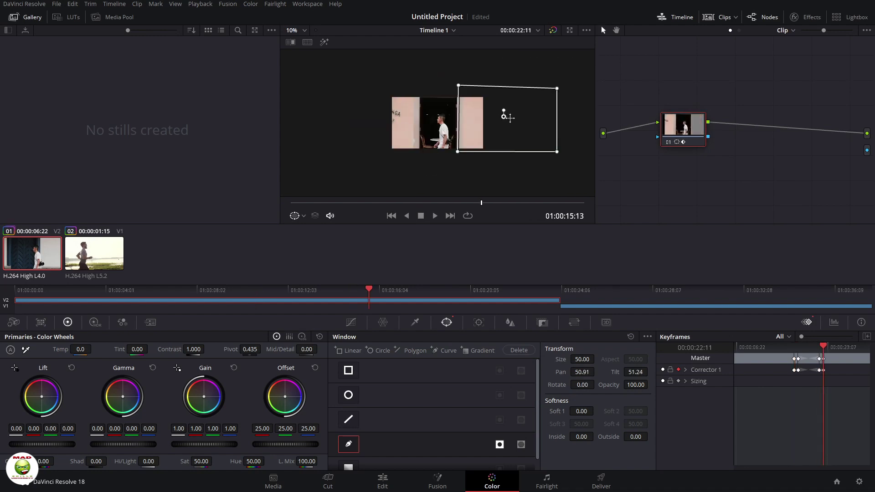
left_click_drag(513, 118, 548, 123)
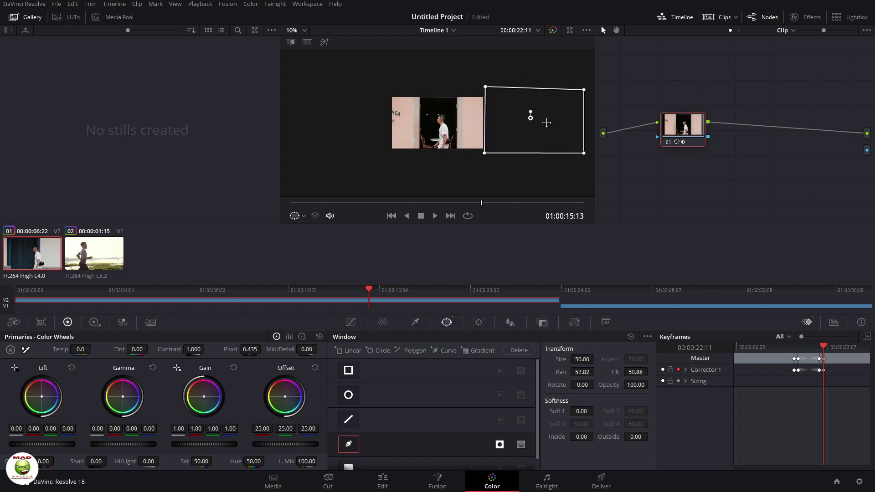
- Slide the window slightly into the frame, to about pan 56.78 at 01:00:15:14 and about 56.10 at 01:00:15:15
key("Right")
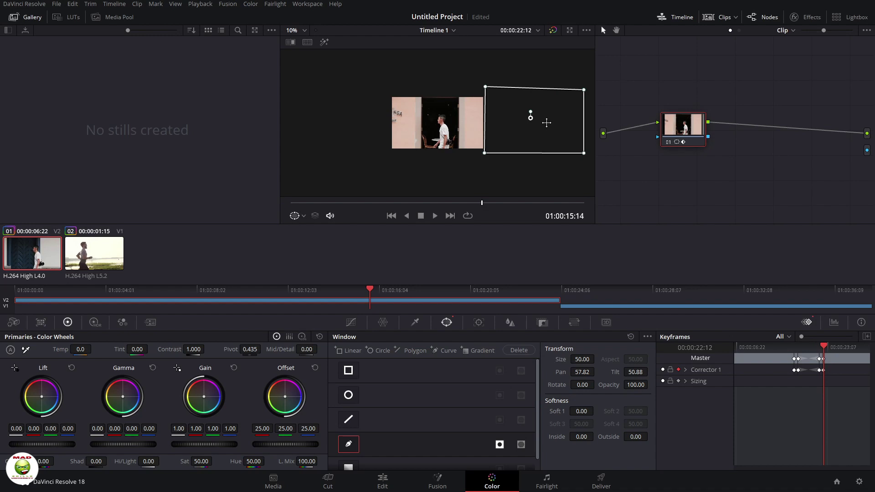
left_click_drag(545, 116, 562, 138)
scroll(543, 118, "up", 3)
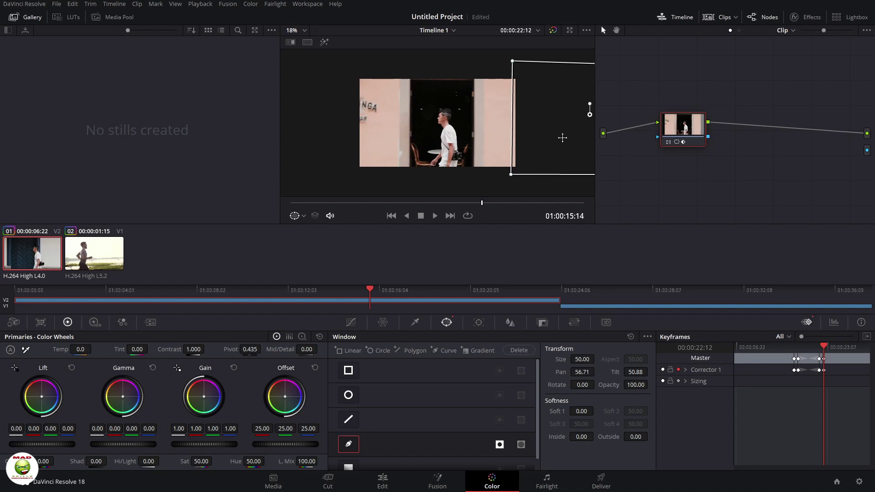
left_click(641, 128)
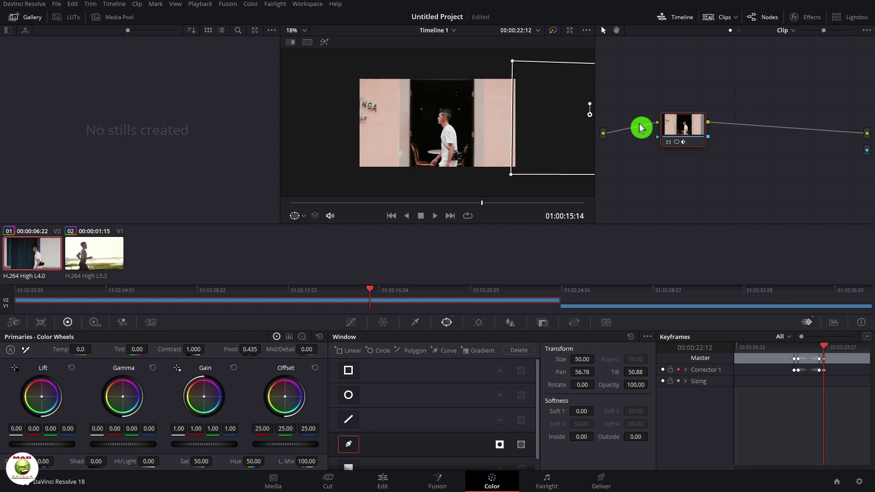
key("Right")
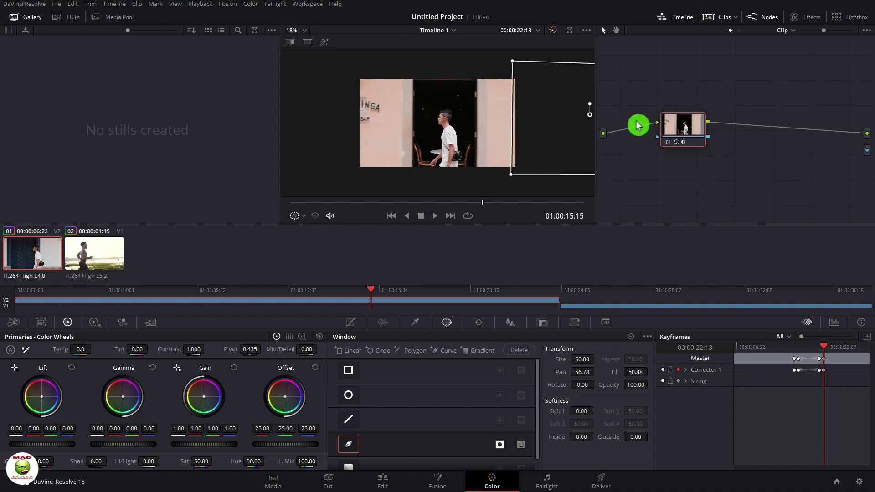
left_click_drag(553, 130, 549, 130)
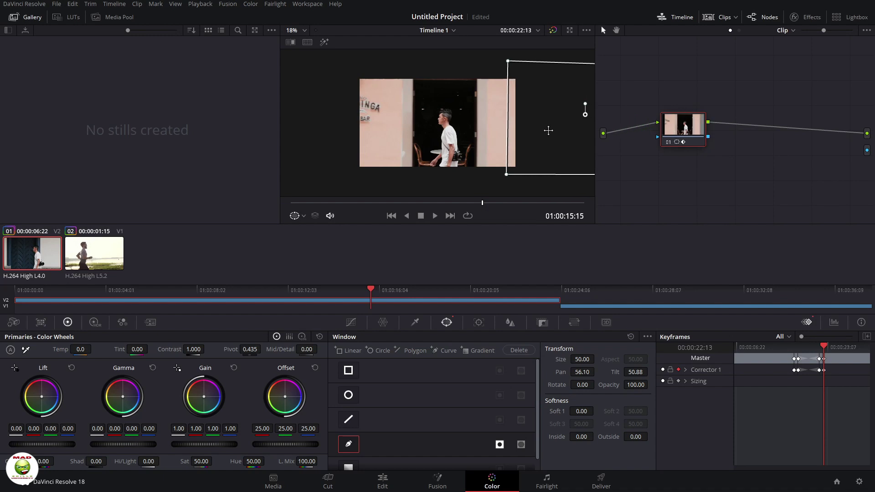
- Connect node 01's alpha output to the graph's alpha output and remove the link again
mouse_move(660, 133)
left_mouse_down()
mouse_move(710, 139)
mouse_move(752, 166)
mouse_move(830, 158)
mouse_move(830, 147)
mouse_move(749, 182)
mouse_move(716, 164)
mouse_move(723, 168)
mouse_move(720, 155)
mouse_move(746, 145)
mouse_move(837, 160)
mouse_move(868, 150)
left_mouse_up()
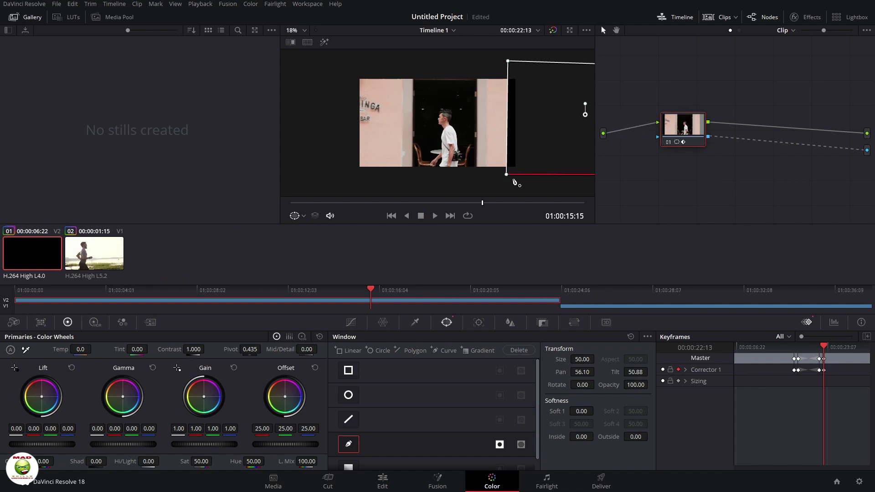
left_click(572, 205)
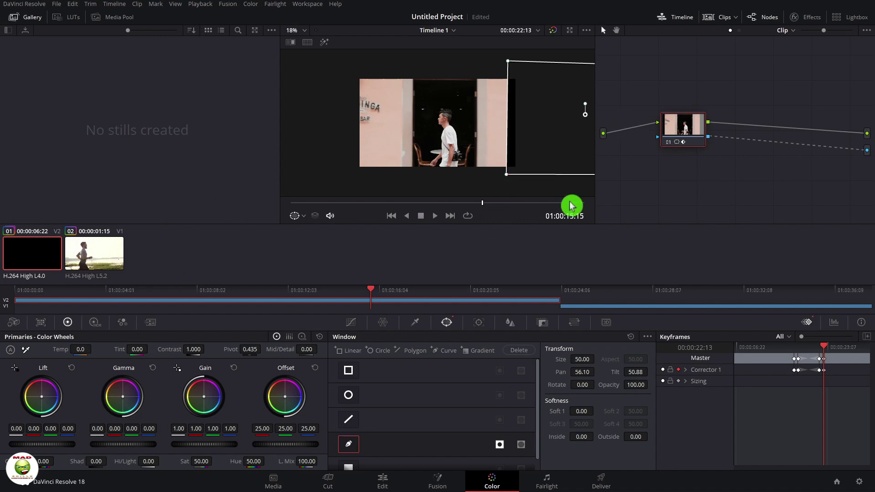
left_click(845, 150)
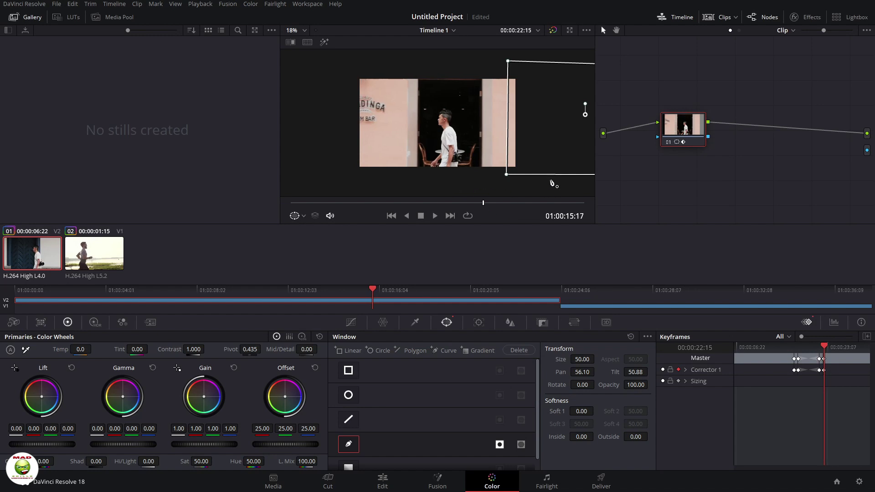
- Step frame by frame from 01:00:15:17 to 01:00:16:02 while sliding the window further into the frame, to about pan 53.98
left_click_drag(545, 139, 560, 138)
key("Right")
key("Right")
key("Right")
key("Right")
key("Right")
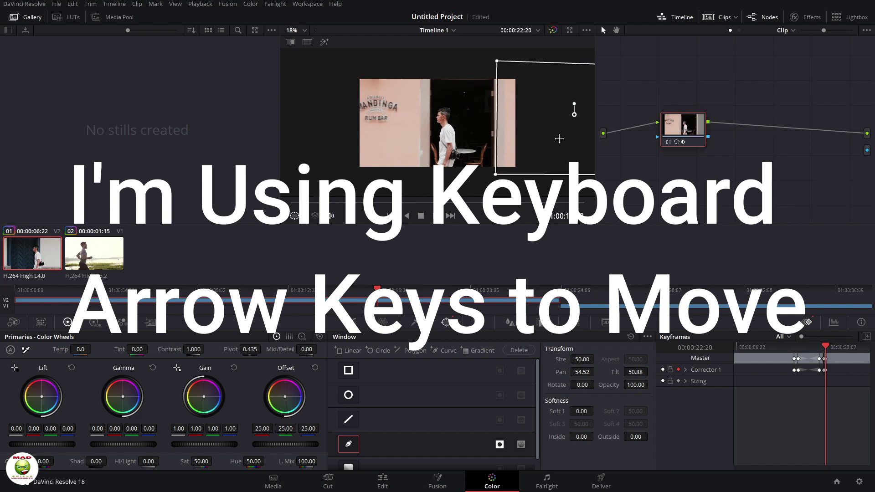
key("Right")
key("Right")
key("Right")
key("Right")
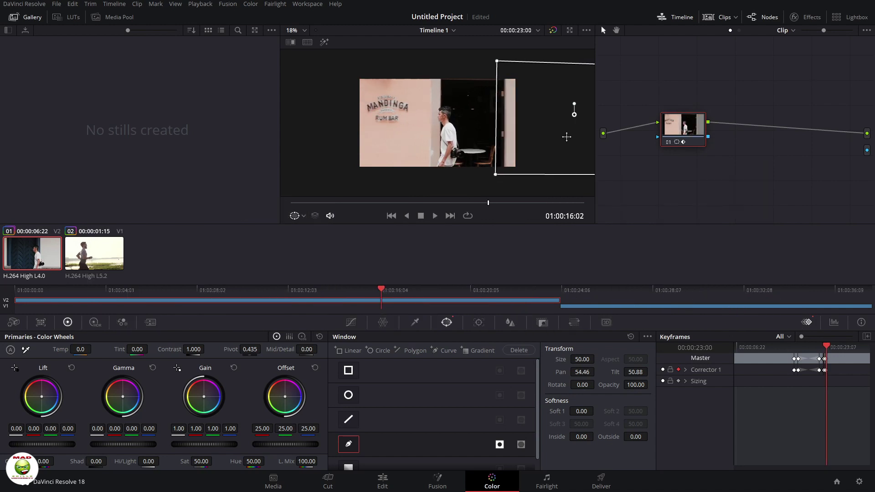
left_click_drag(566, 137, 564, 137)
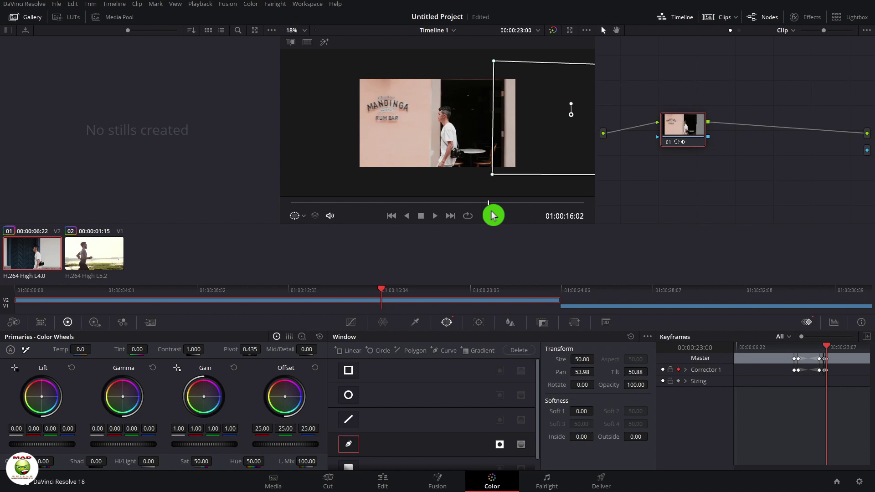
- Advance to about 01:00:18:15 and move the window over the dark doorway ahead of the man, to about pan 52.27 and tilt 51.23
left_click_drag(494, 216, 515, 211)
mouse_move(551, 118)
left_mouse_down()
mouse_move(529, 119)
mouse_move(546, 114)
left_mouse_up()
key("Right")
key("Right")
key("Right")
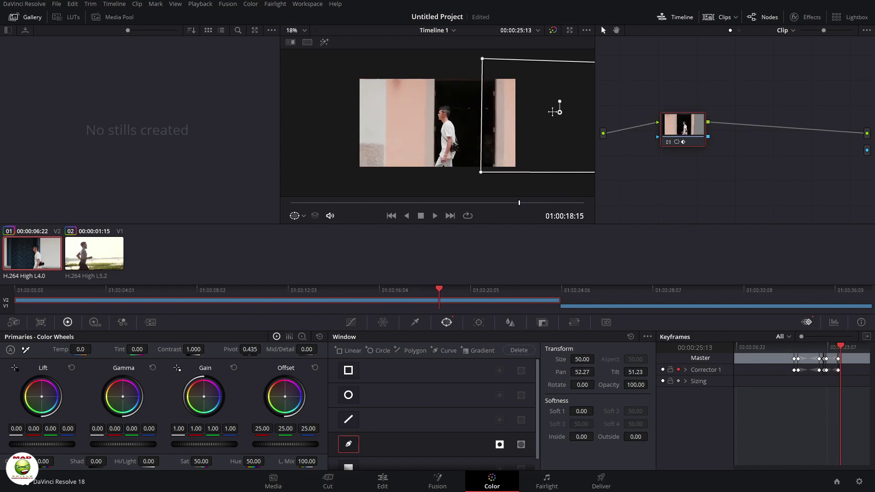
- Step frame by frame to 01:00:19:06 while aligning the window's edge with the near side of the dark doorway, to about pan 51.17
key("Right")
key("Right")
key("Right")
key("Right")
key("Right")
key("Right")
key("Right")
key("Right")
key("Right")
key("Right")
key("Right")
key("Right")
key("Right")
key("Right")
key("Right")
left_click_drag(556, 108, 547, 101)
scroll(548, 101, "up", 1)
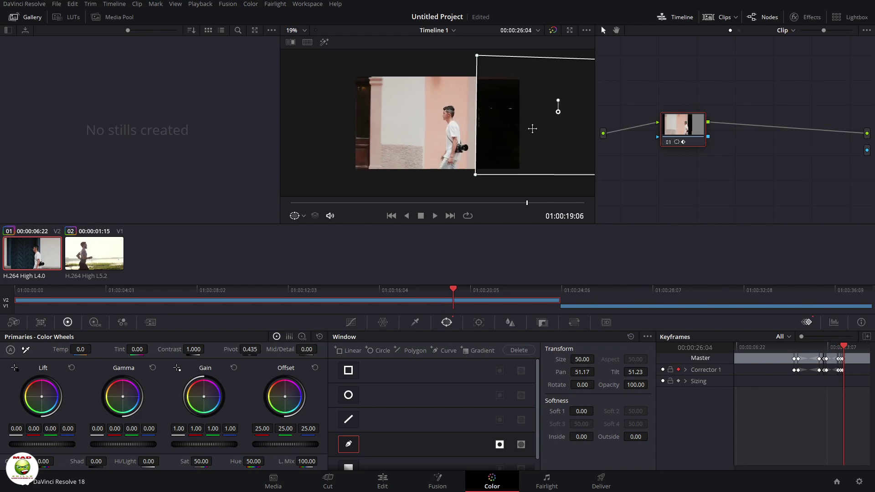
- Step frame by frame from 01:00:19:06 to 01:00:20:06 while sliding the window over the walking man, to about pan 48.52
key("Right")
key("Right")
key("Right")
key("Right")
key("Right")
key("Right")
key("Right")
key("Right")
key("Right")
key("Right")
key("Right")
key("Right")
key("Right")
key("Right")
scroll(531, 129, "up", 2)
key("Right")
key("Right")
key("Right")
key("Right")
key("Right")
key("Right")
key("Right")
key("Right")
key("Right")
key("Right")
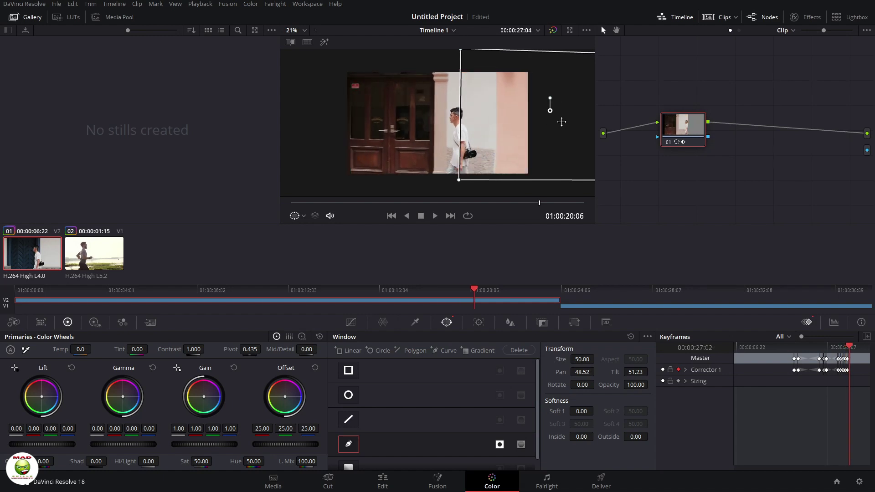
- Continue frame by frame to 01:00:21:02 while moving the window's edge just ahead of the man, to about pan 47.11
left_click_drag(560, 121, 553, 121)
key("Right")
key("Right")
key("Right")
key("Right")
key("Right")
key("Right")
key("Right")
key("Right")
key("Right")
key("Right")
key("Right")
key("Right")
key("Right")
key("Right")
key("Right")
key("Right")
key("Right")
key("Right")
key("Right")
key("Right")
key("Right")
key("Right")
key("Right")
key("Right")
key("Right")
key("Right")
key("Right")
key("Right")
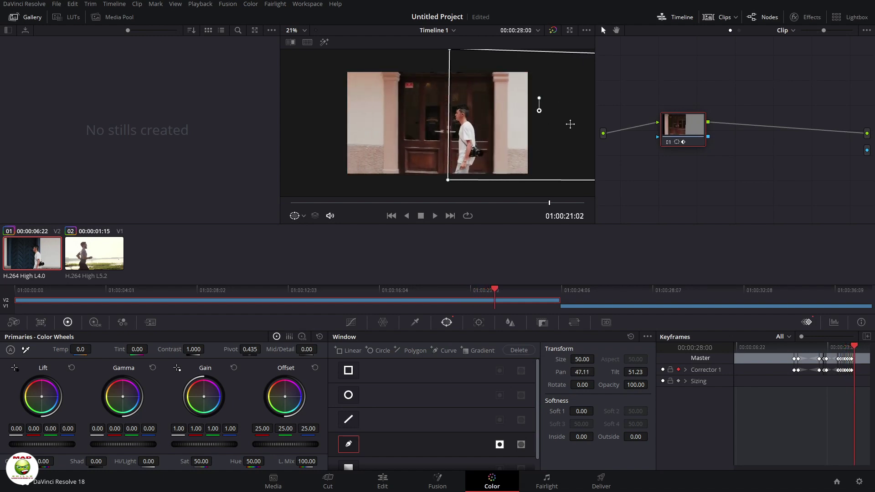
- Advance frame by frame to 01:00:21:22 as the car passes, moving the window to about pan 43.09 and tilt 50.87
left_click(638, 116)
key("Right")
key("Right")
key("Right")
key("Right")
key("Right")
key("Right")
key("Right")
key("Right")
key("Right")
key("Right")
key("Right")
key("Right")
key("Right")
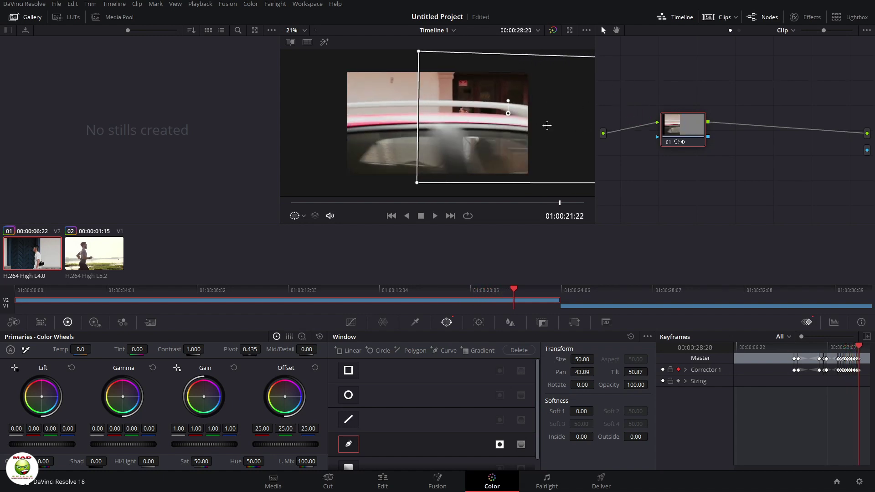
- Advance to 01:00:22:12 while extending the window across the wall ahead of the man, to about pan 39.68 and tilt 50.93
key("Right")
key("Right")
key("Right")
key("Right")
key("Right")
key("Right")
key("Right")
key("Right")
key("Right")
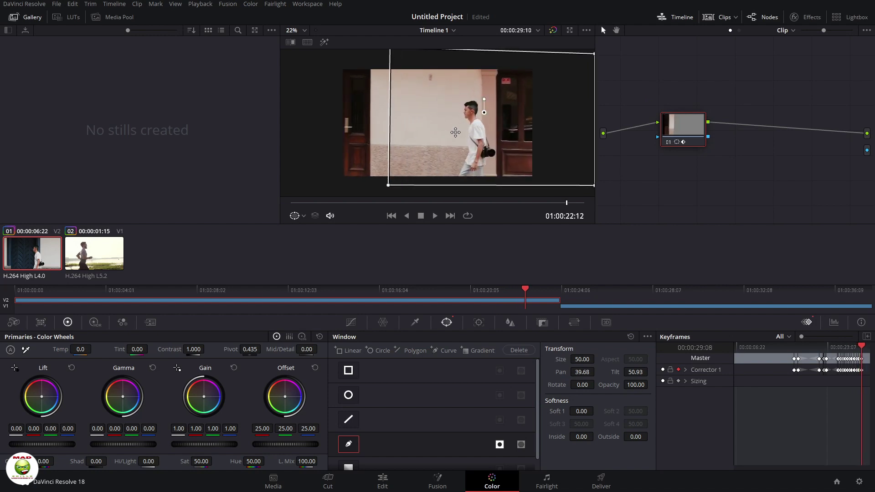
- Step frame by frame to 01:00:22:22 while sliding the window over most of the picture, to about pan 35.60
scroll(478, 130, "up", 1)
key("Right")
key("Right")
key("Right")
key("Right")
key("Right")
key("Right")
key("Right")
key("Right")
key("Right")
key("Right")
key("Right")
key("Right")
key("Right")
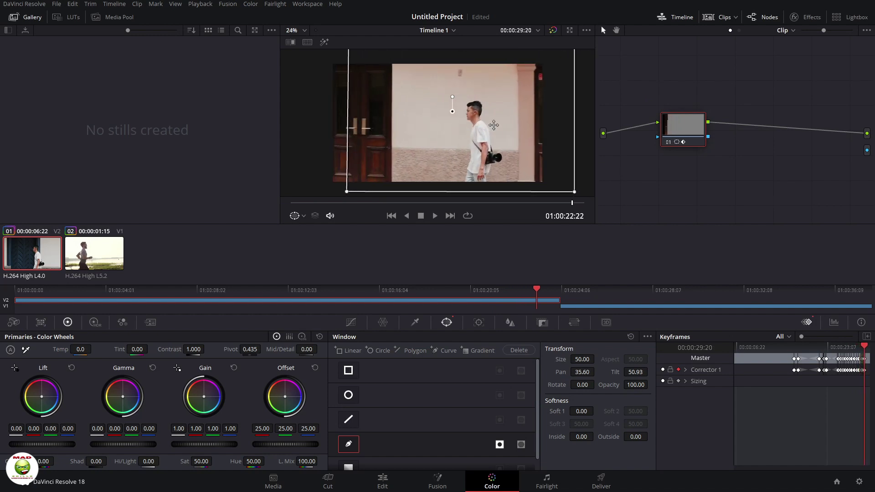
- Advance to 01:00:23:08 while moving the window's edge near the picture's border, to about pan 34.52 and tilt 50.98
key("Right")
key("Right")
key("Right")
key("Right")
key("Right")
key("Right")
key("Right")
key("Right")
key("Right")
key("Right")
key("Right")
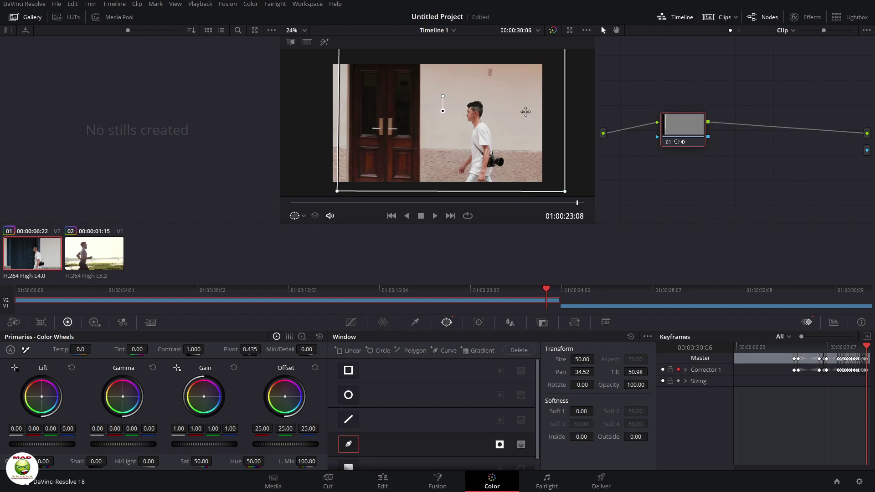
- Step on past 01:00:23:20 to the clip's end, covering the whole picture with the window at about pan 33.13 and tilt 50.94
scroll(524, 111, "up", 1)
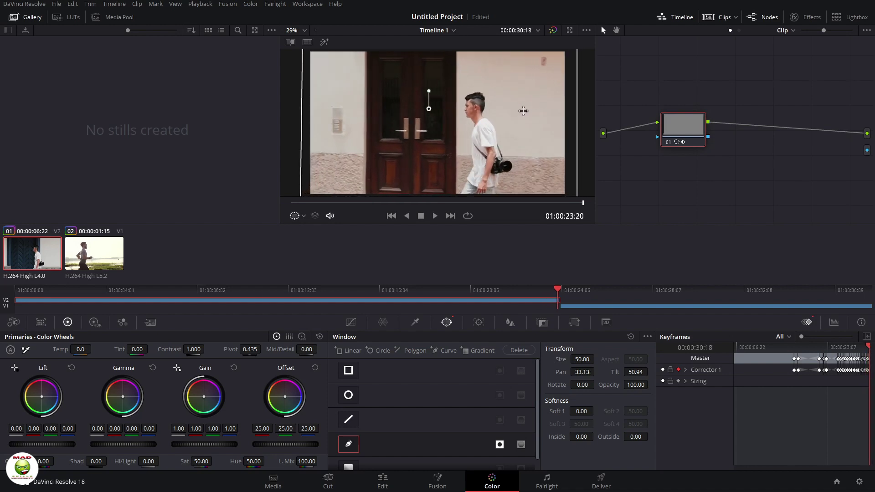
key("Right")
key("Right")
key("Right")
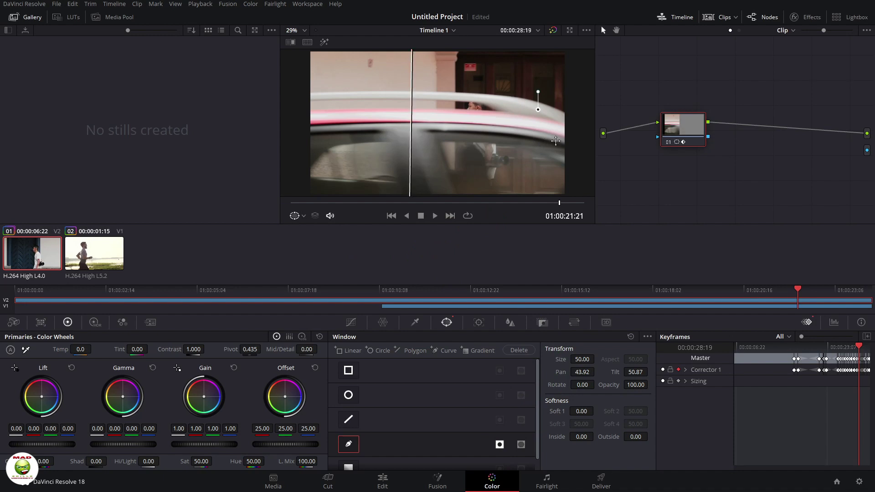
- Connect node 01's alpha output to the node graph's alpha output
left_click(704, 143)
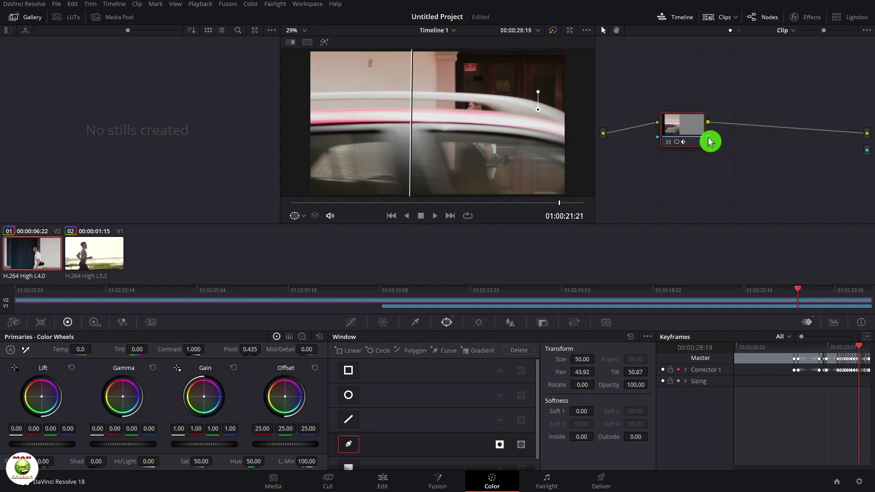
left_click_drag(714, 142, 865, 158)
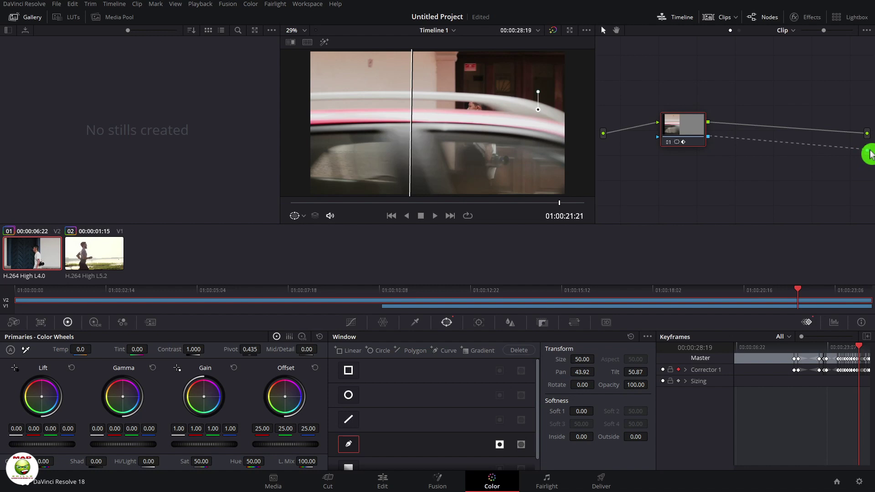
left_click_drag(870, 157, 867, 150)
- At the clip's first frame, move the window completely out of the picture, to about pan 59.30 and tilt 50.09
key("Home")
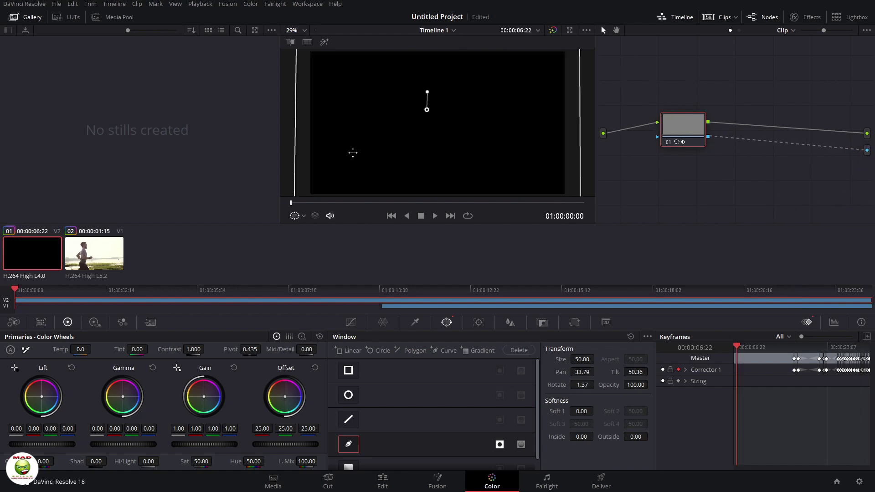
left_click_drag(402, 117, 592, 108)
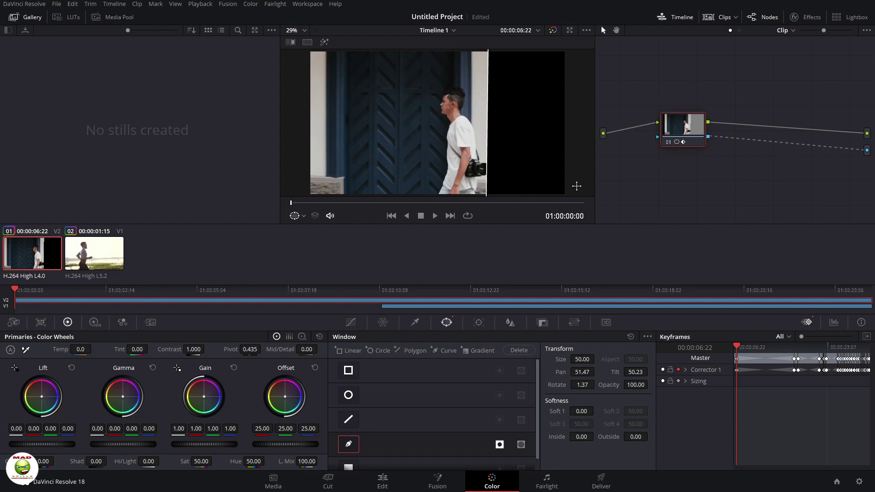
left_click_drag(472, 152, 551, 135)
scroll(513, 141, "down", 3)
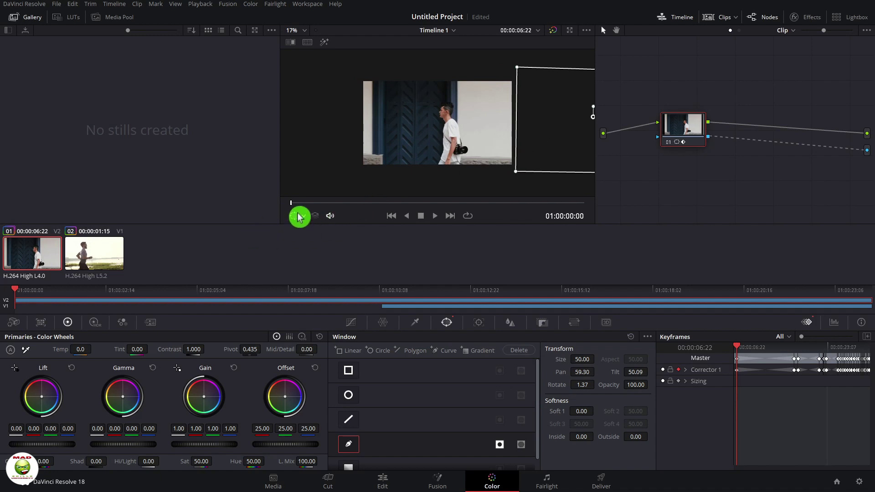
- Play the masked clip, then review the transition full screen from the start on the Edit page
key("space")
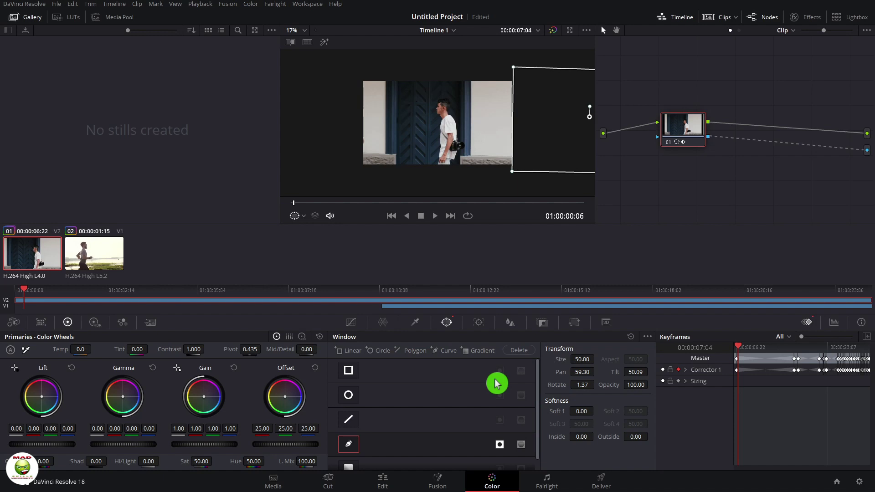
left_click(382, 485)
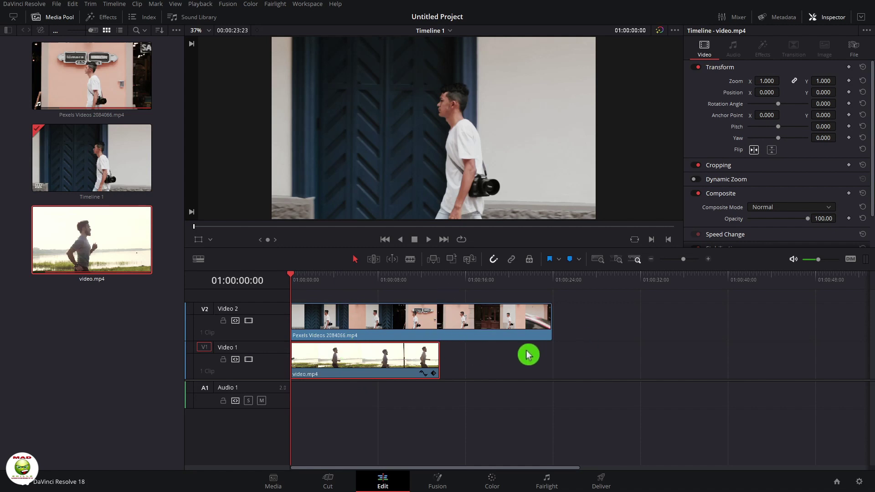
key("ctrl+f")
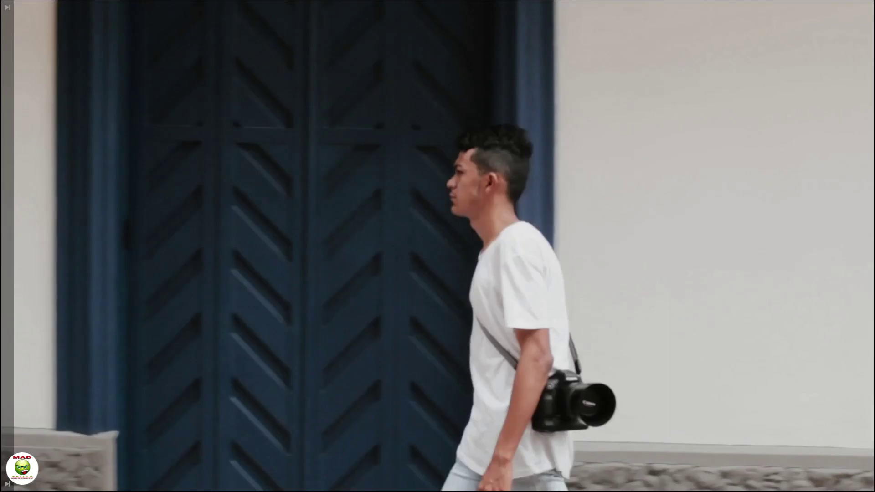
key("space")
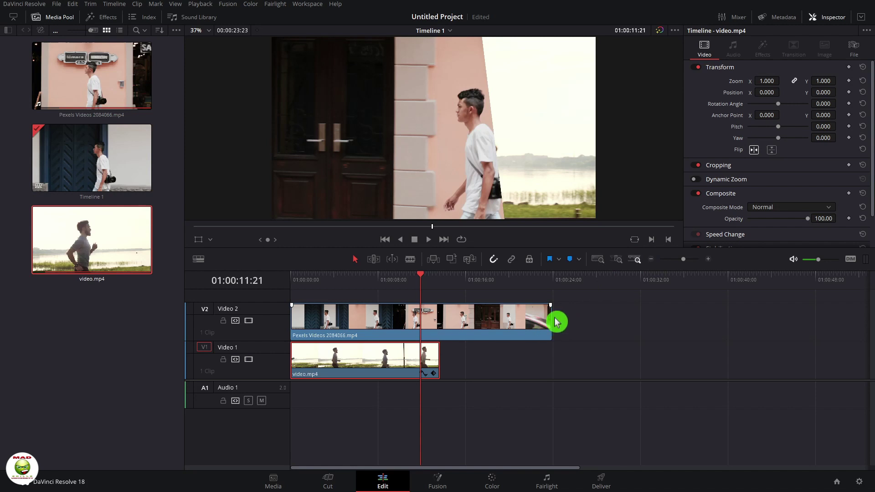
- Trim the end of the walking clip on Video 2 to the running clip's end and play the transition
left_click_drag(549, 316, 439, 316)
left_click_drag(428, 278, 379, 280)
key("space")
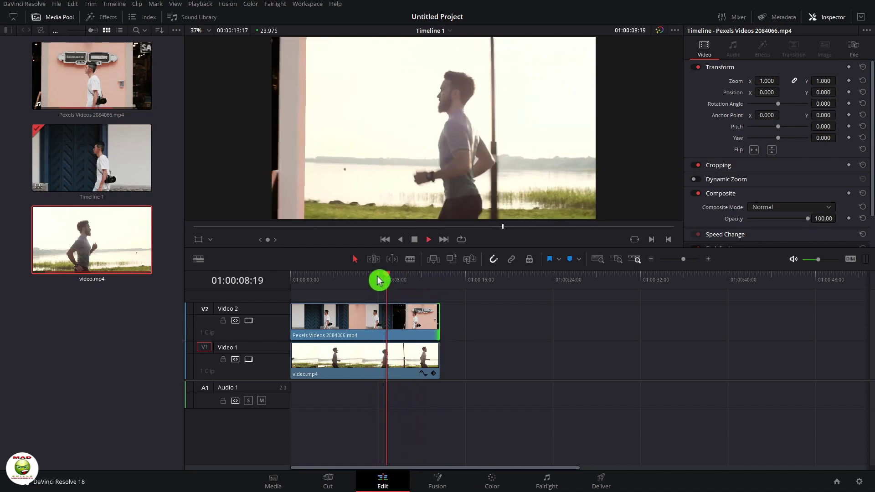
key("space")
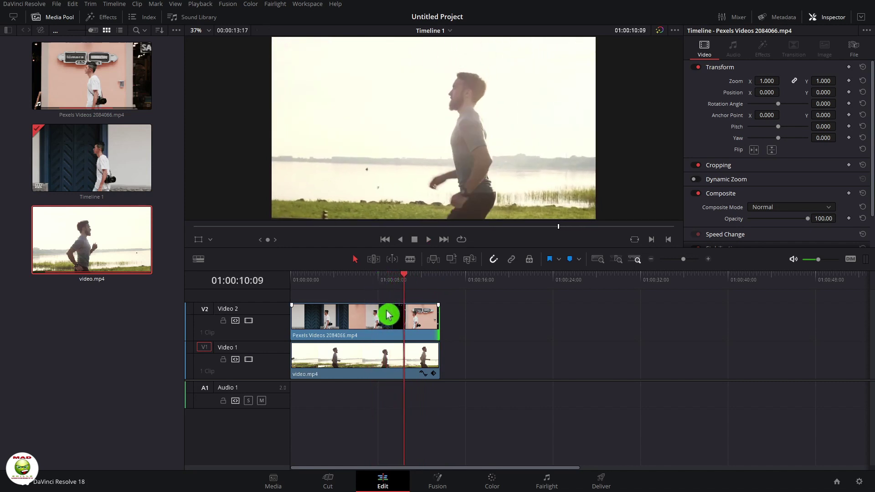
- Trim the walking clip on Video 2 to end at about 01:00:10:09 and play across the new cut
left_click_drag(435, 321, 402, 321)
left_click(371, 275)
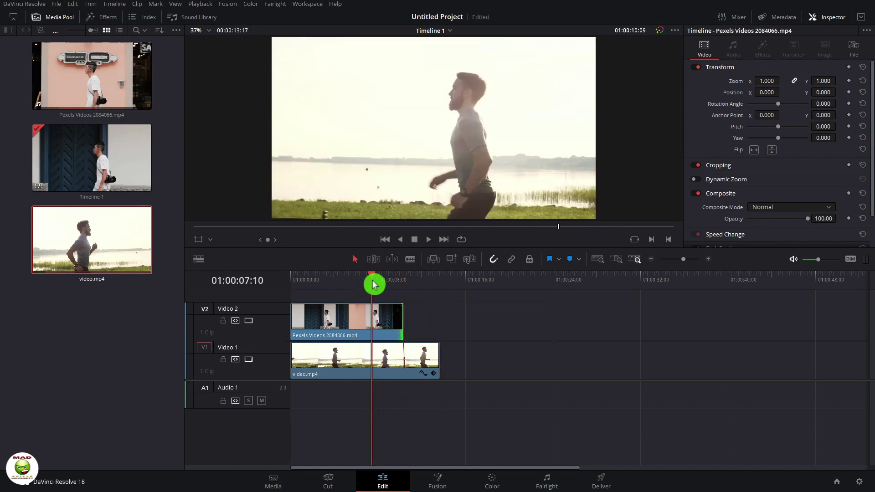
key("space")
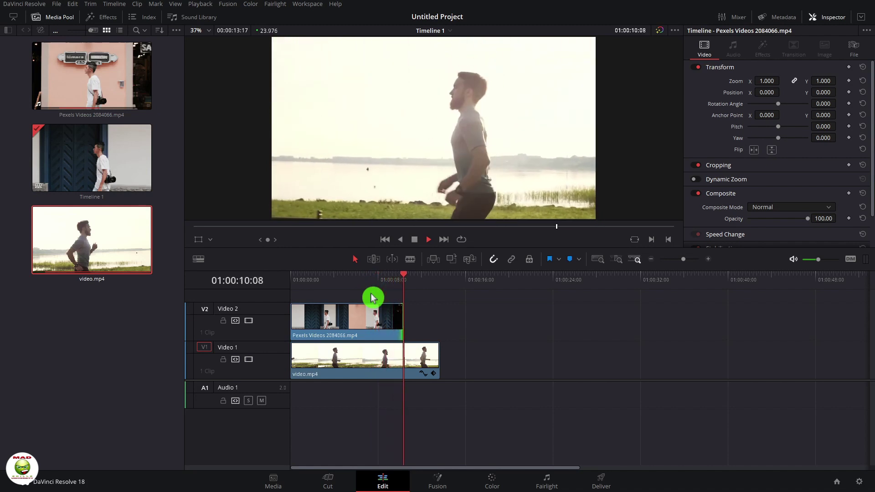
key("space")
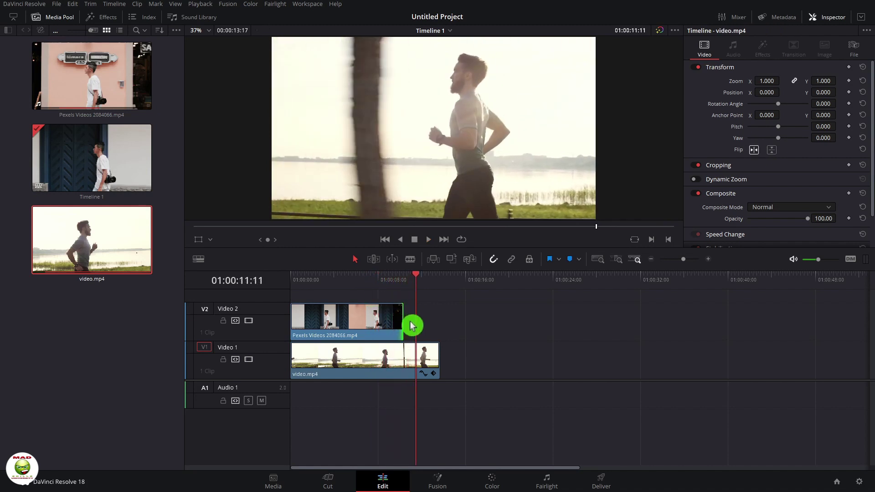
- Select the clips on Video 1 and Video 2 and enable Retime Controls and the Retime Curve for both
left_click_drag(485, 369, 297, 307)
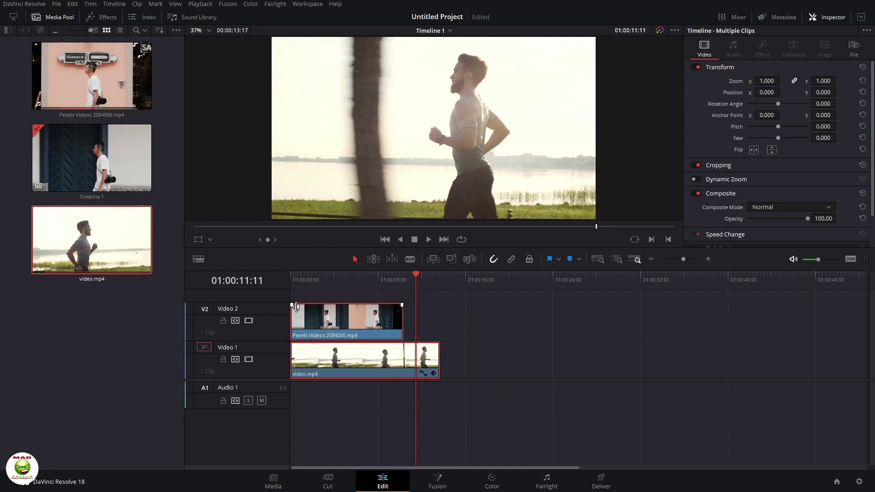
key("ctrl+r")
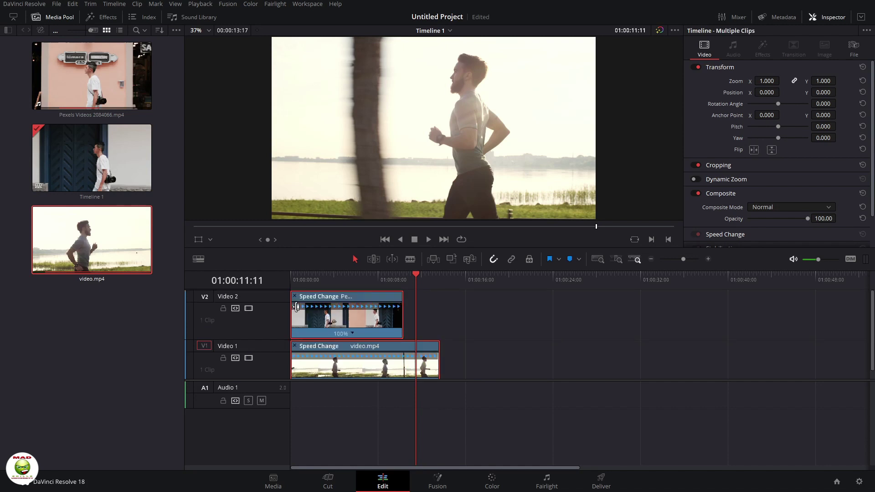
right_click(357, 319)
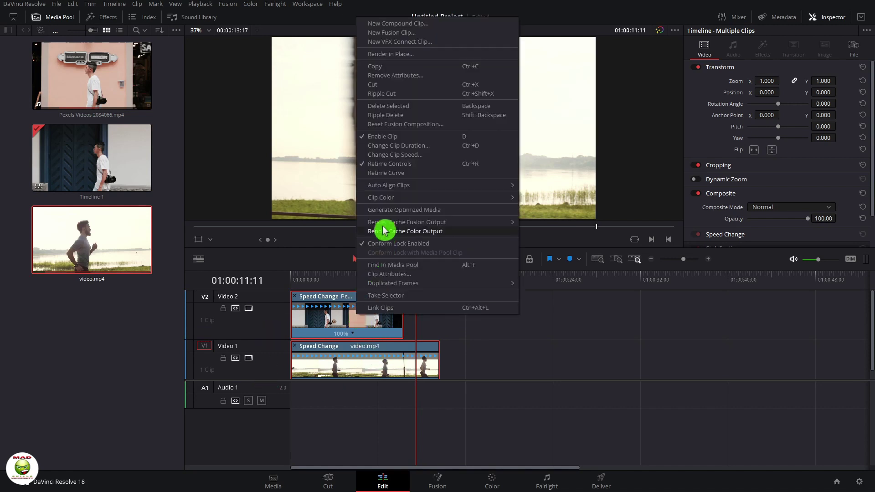
left_click(444, 177)
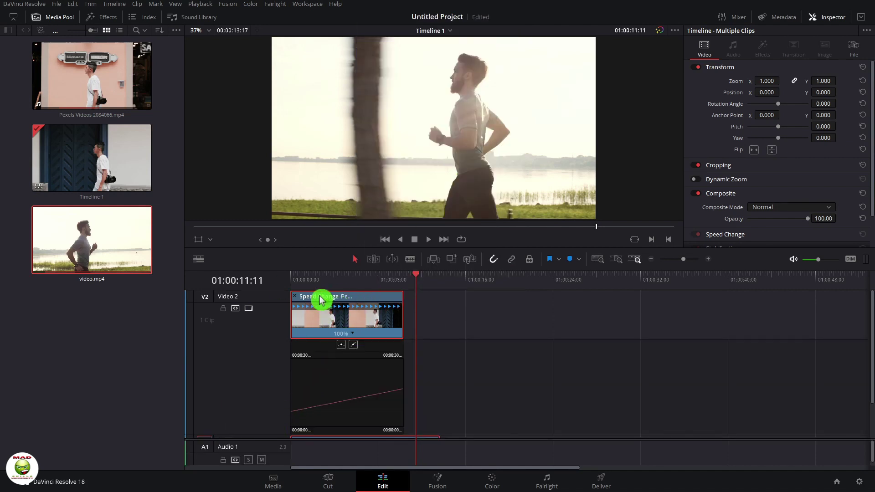
- Switch the walking clip's curve display from Retime Frame to Retime Speed
left_click(321, 300)
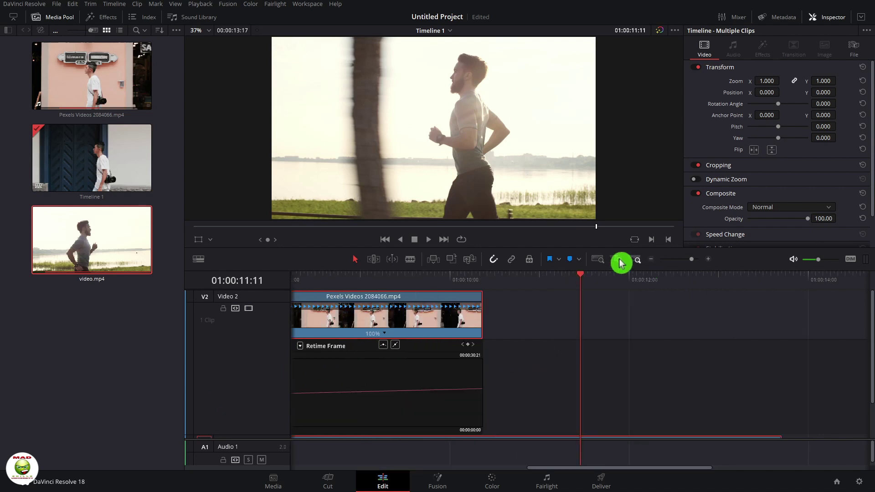
left_click(598, 259)
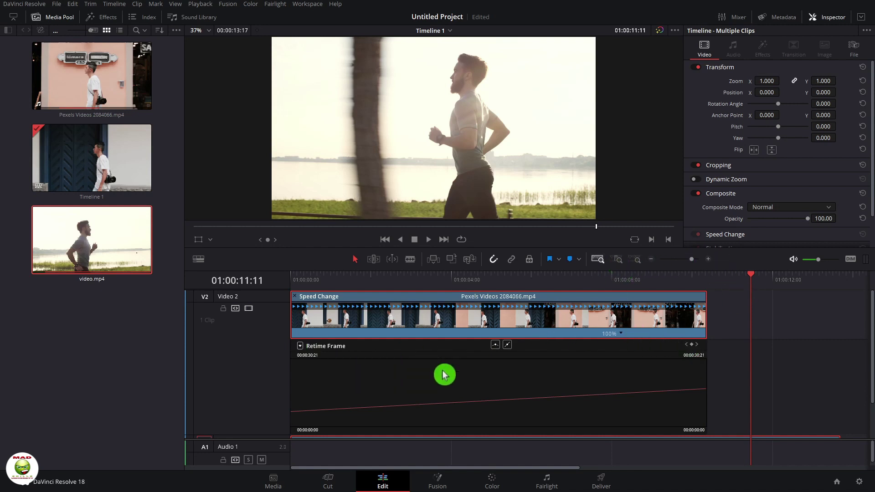
scroll(485, 332, "down", 2)
scroll(483, 379, "up", 2)
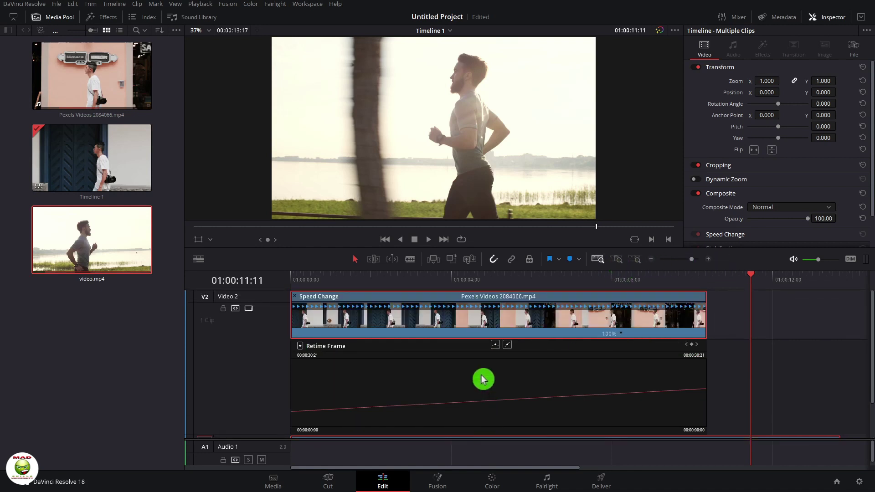
left_click(300, 347)
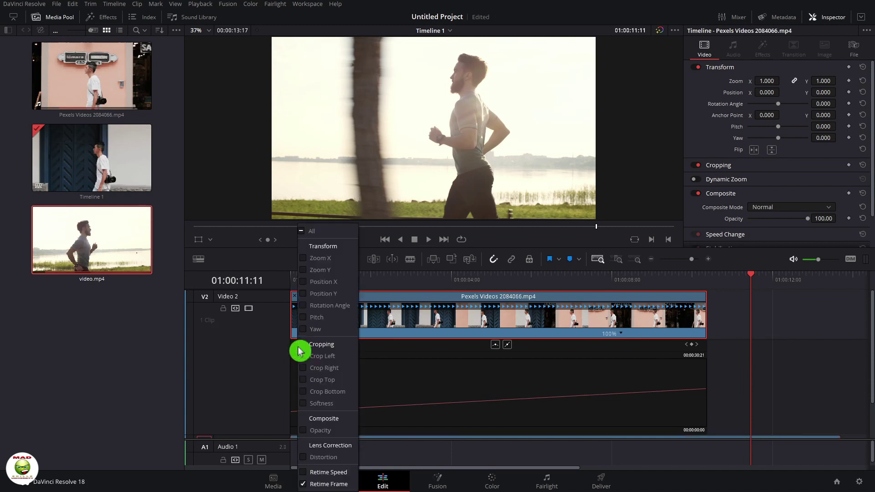
left_click(304, 485)
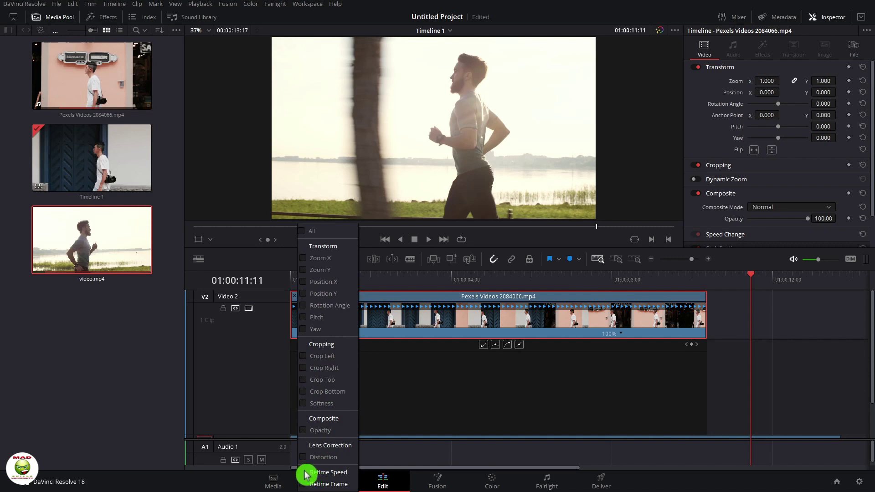
left_click(304, 472)
left_click(519, 380)
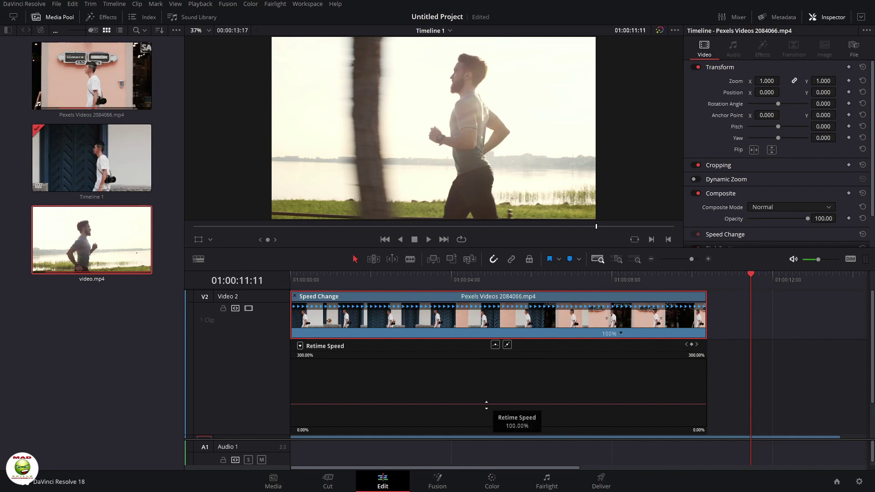
- Raise the walking clip's Retime Speed curve to about 135.60%
left_click_drag(487, 404, 487, 396)
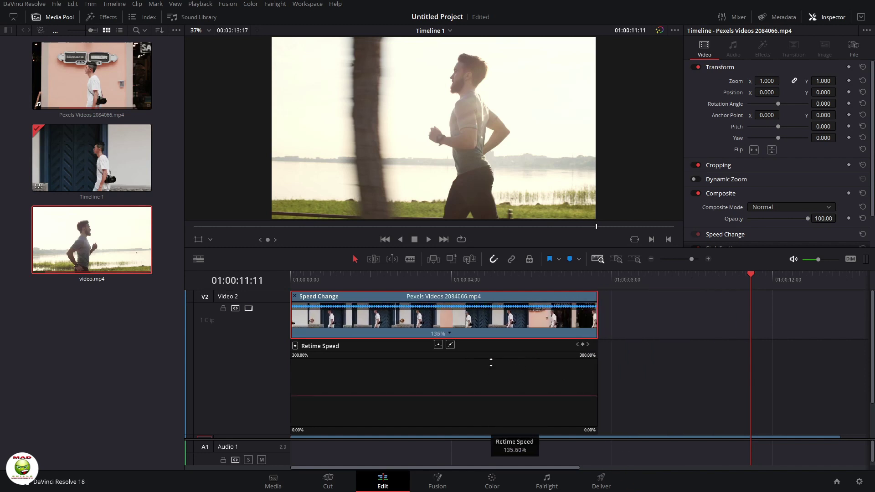
scroll(552, 385, "down", 2)
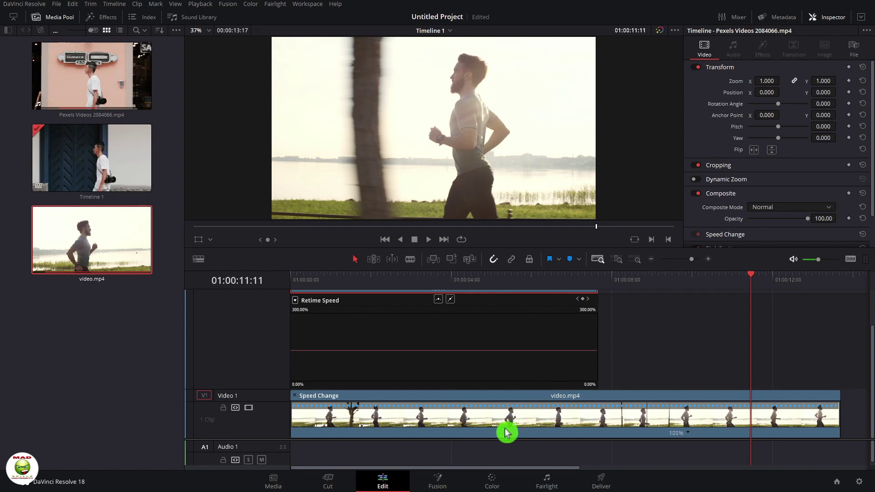
scroll(502, 434, "up", 2)
scroll(524, 426, "down", 2)
scroll(551, 413, "up", 2)
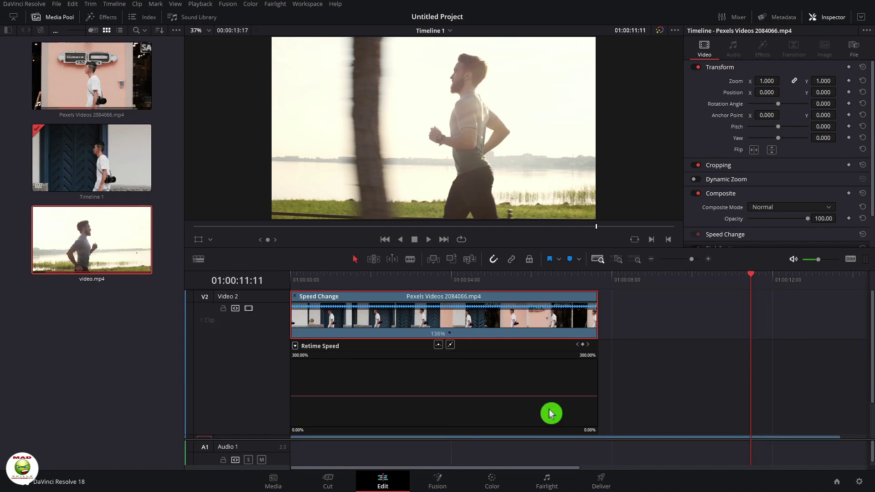
- Select the running clip on Video 1 and display its Retime Curve
scroll(506, 351, "down", 2)
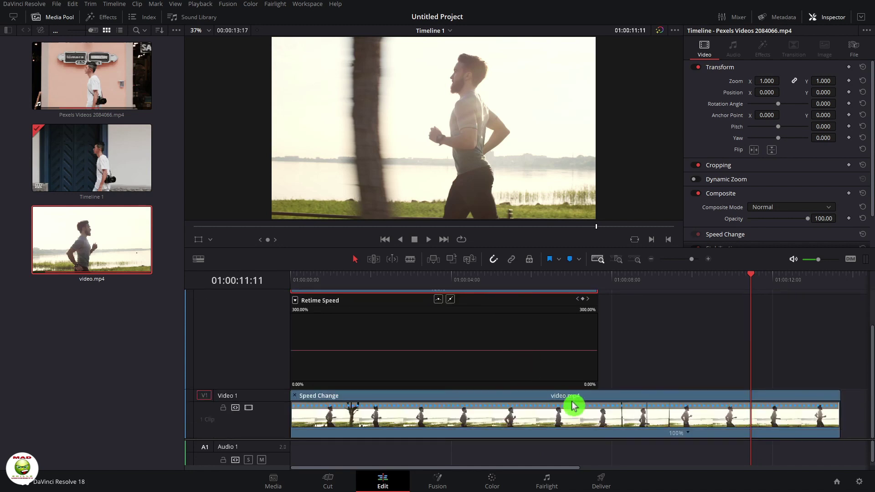
left_click(516, 418)
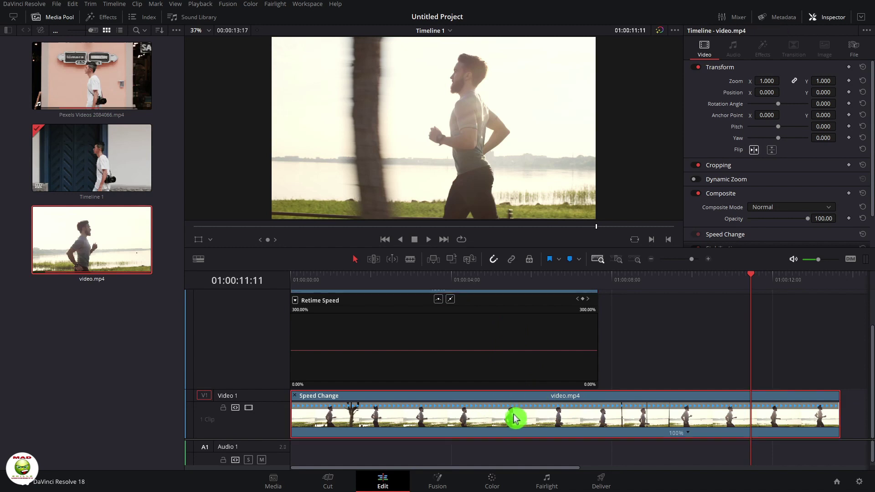
right_click(519, 413)
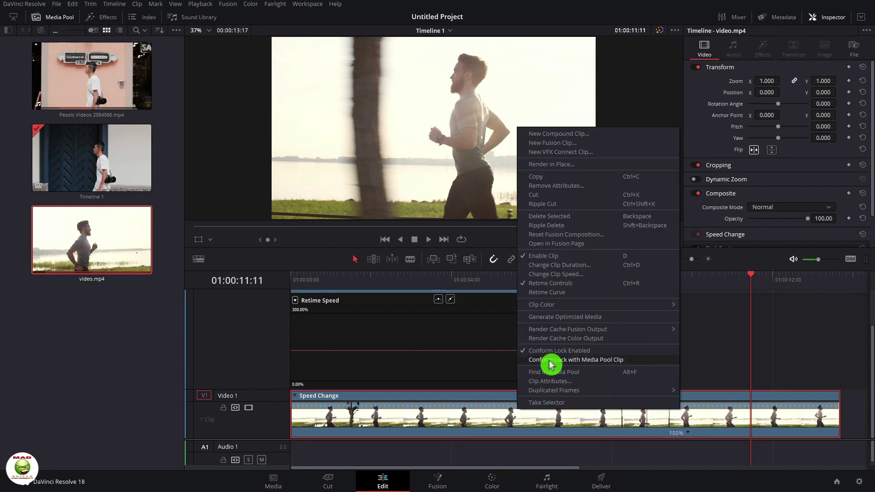
left_click(547, 292)
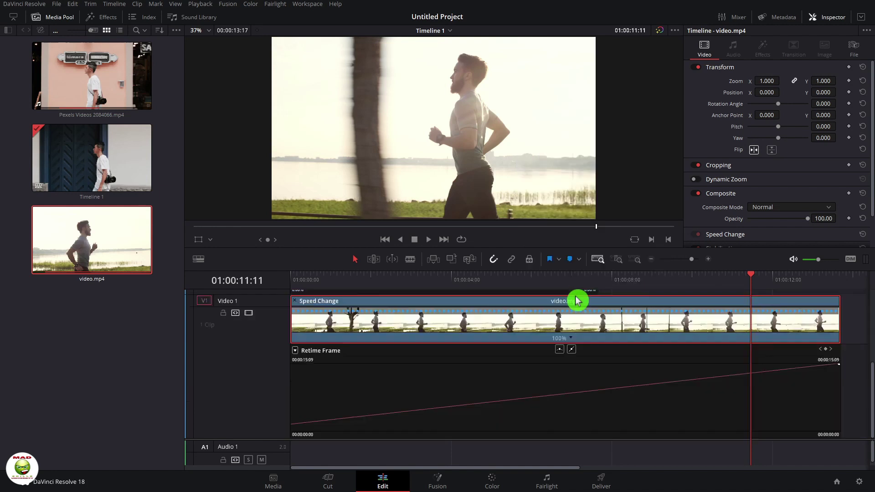
- Switch the running clip's curve display from Retime Frame to Retime Speed
left_click(295, 352)
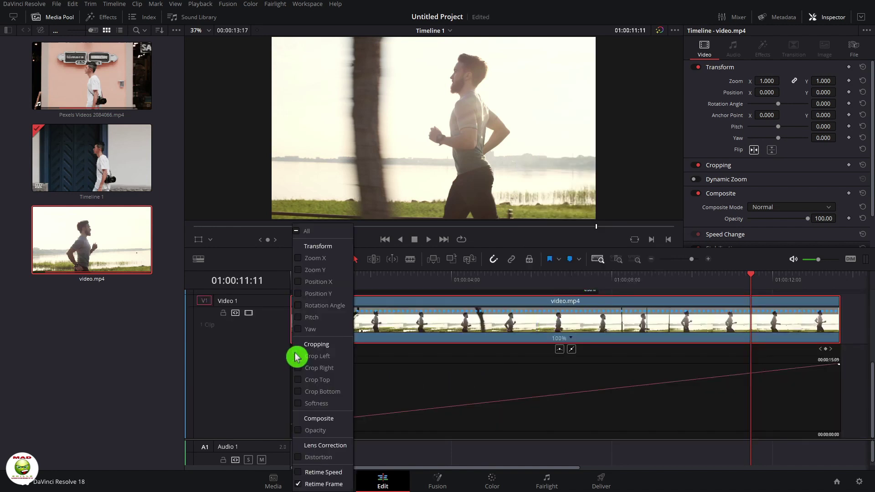
left_click(299, 486)
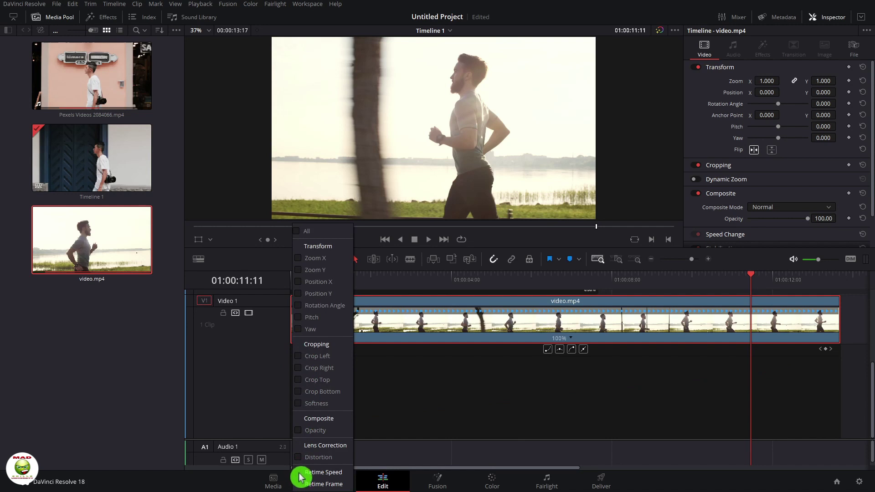
left_click(299, 474)
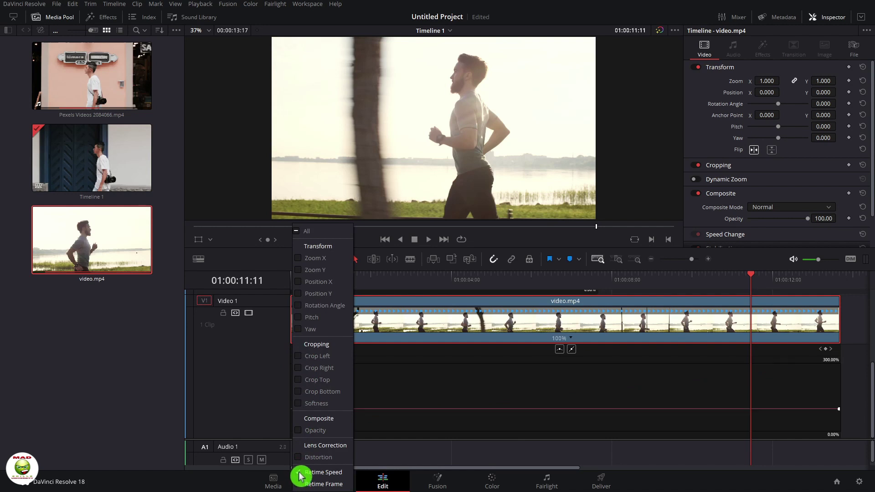
left_click(538, 411)
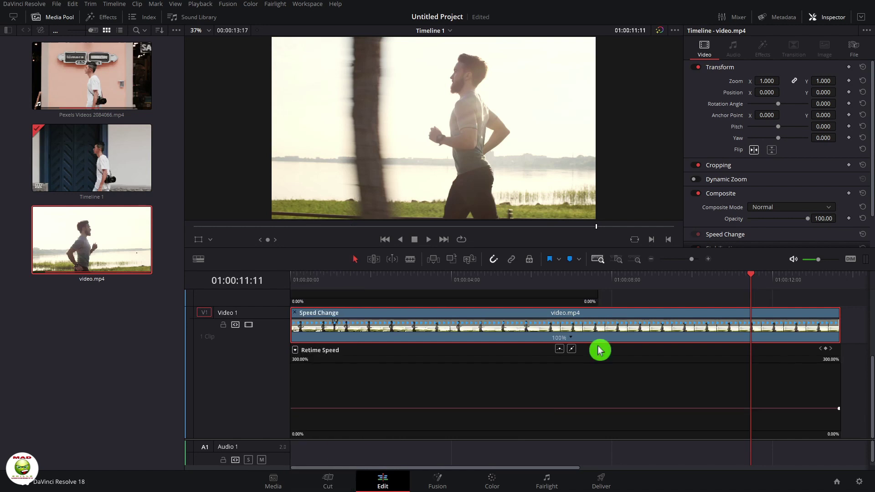
- Raise the running clip's Retime Speed curve to about 140%
left_click(581, 408)
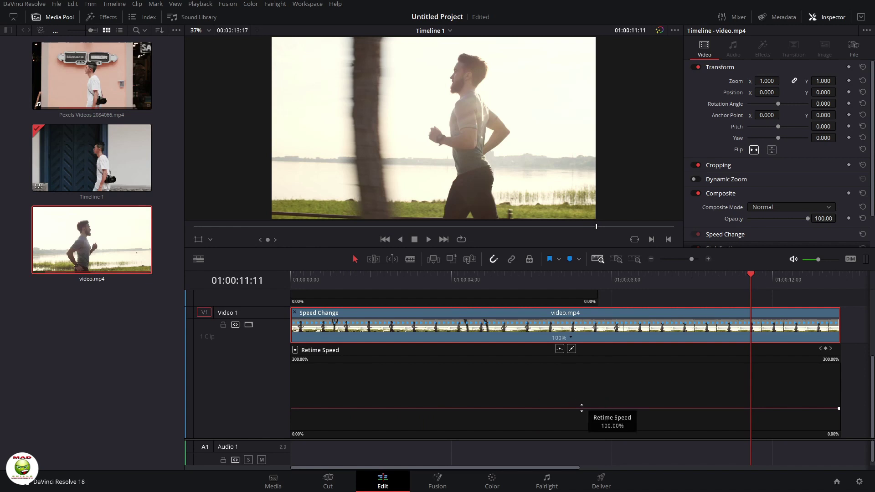
left_click_drag(582, 408, 581, 367)
left_click_drag(580, 363, 579, 363)
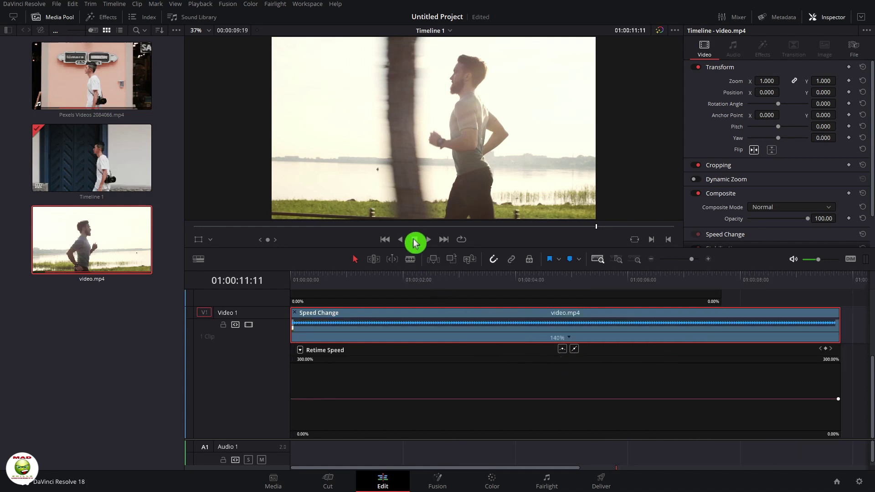
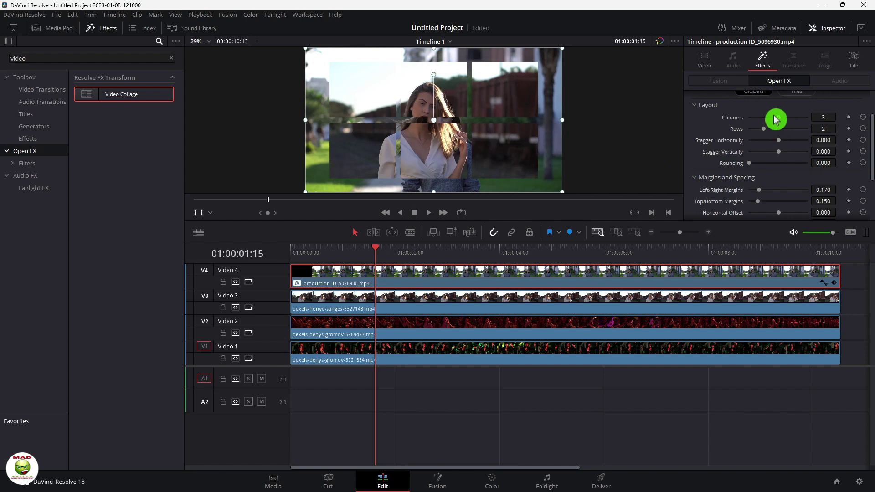
- Adjust the Columns value in the Video Collage layout of the Video 4 clip
mouse_move(776, 119)
left_mouse_down()
mouse_move(782, 129)
mouse_move(766, 134)
left_mouse_up()
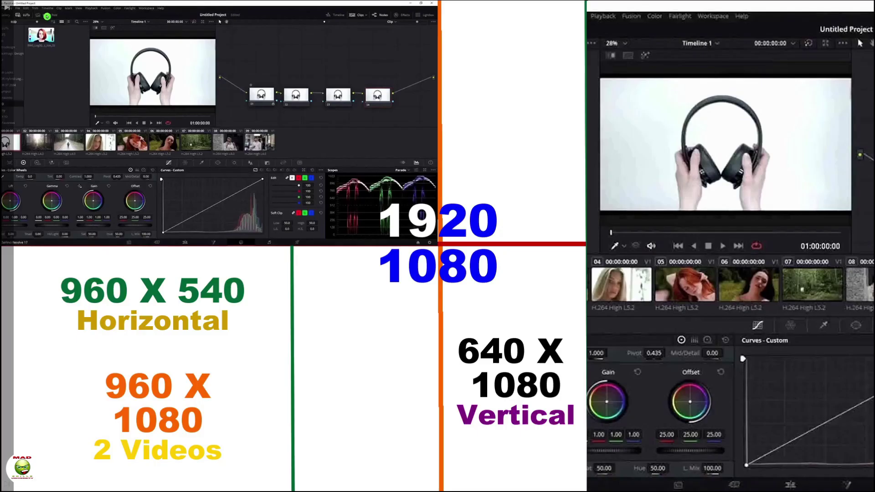
- Examine the split-screen dimensions in the timeline image and in Split Screen Numbers GRID.jpg at full-screen size
mouse_move(612, 6)
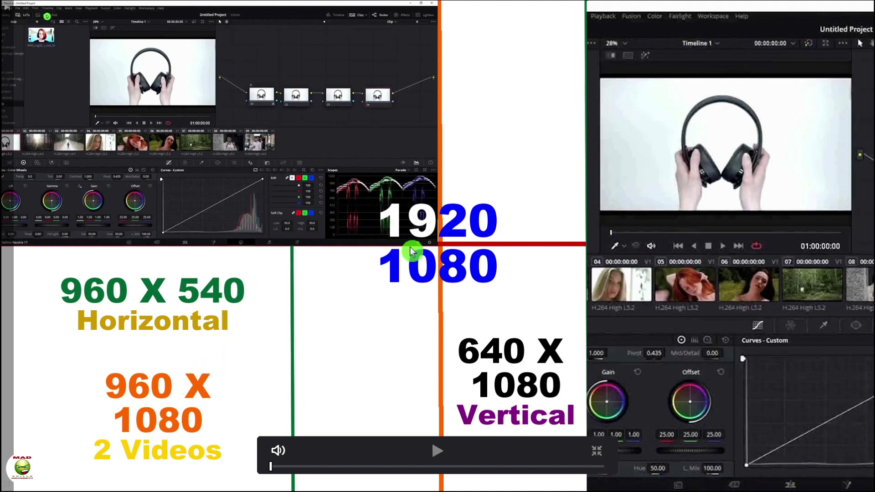
key("Escape")
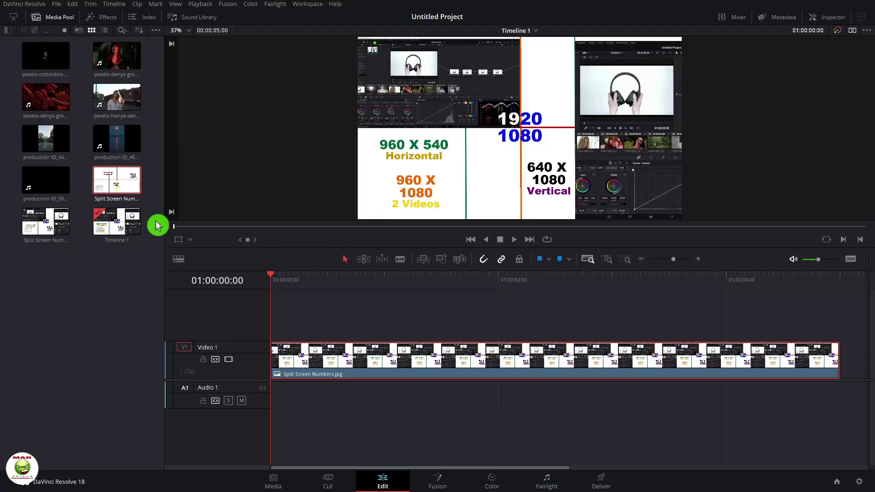
left_click(112, 185)
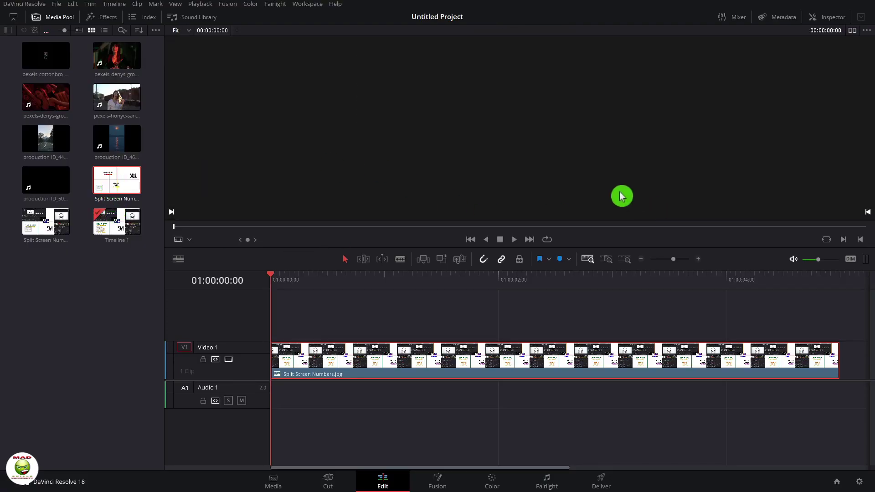
key("ctrl+f")
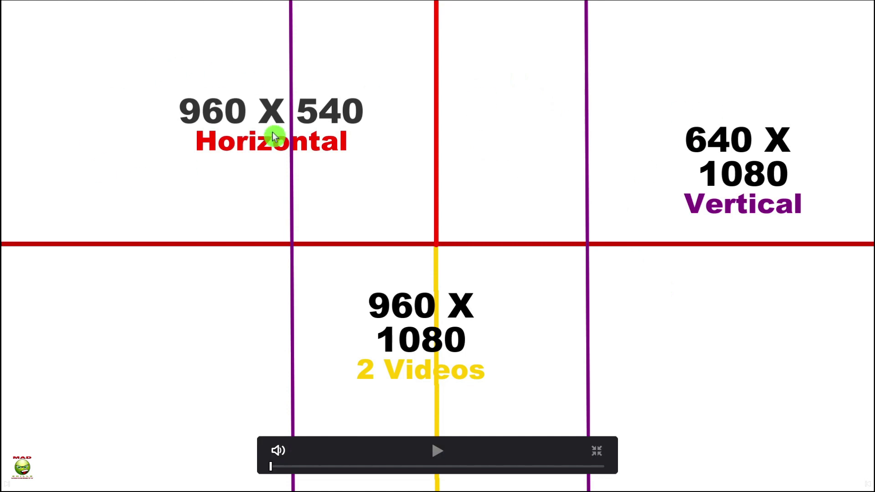
key("Escape")
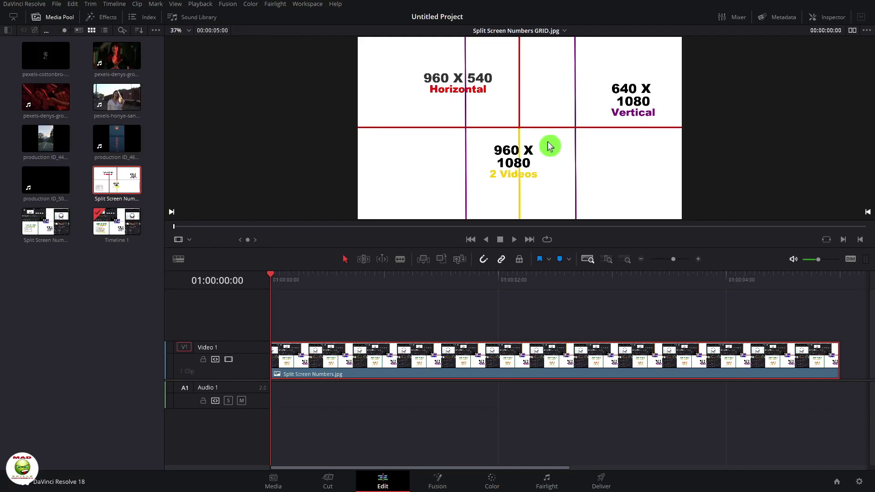
- Delete the Split Screen Numbers.jpg clip from Video 1
left_click(369, 364)
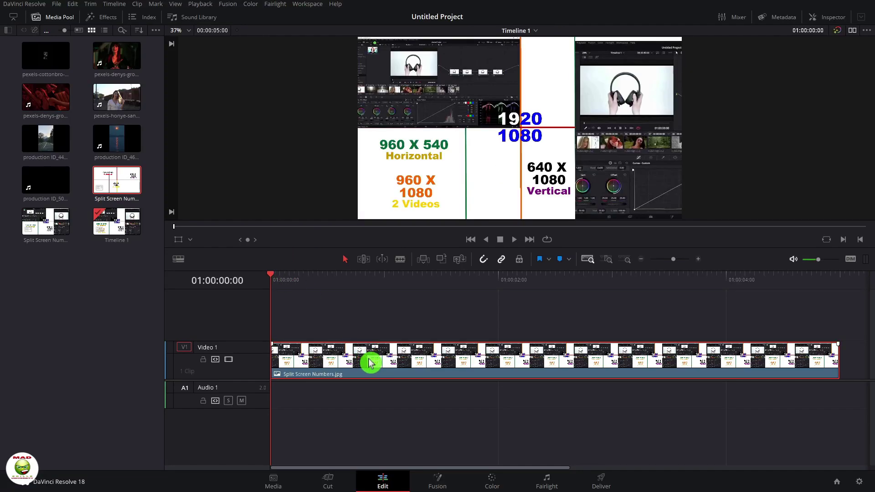
key("Delete")
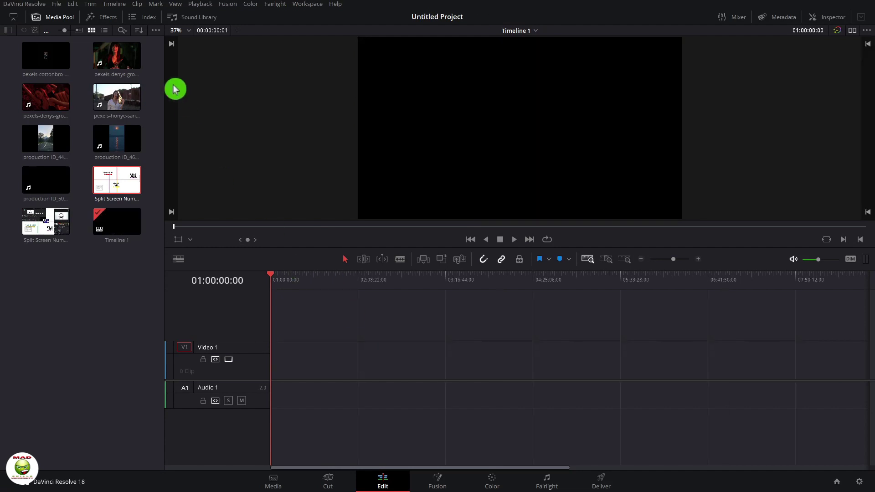
- Find the Adjustment Clip in the effects library, place it at the start of Video 1 and select it
left_click(99, 43)
left_click(95, 20)
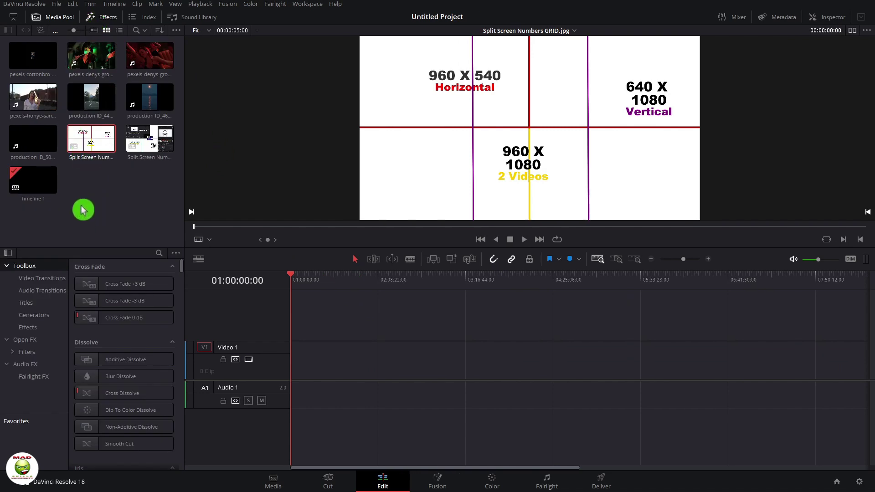
left_click(36, 328)
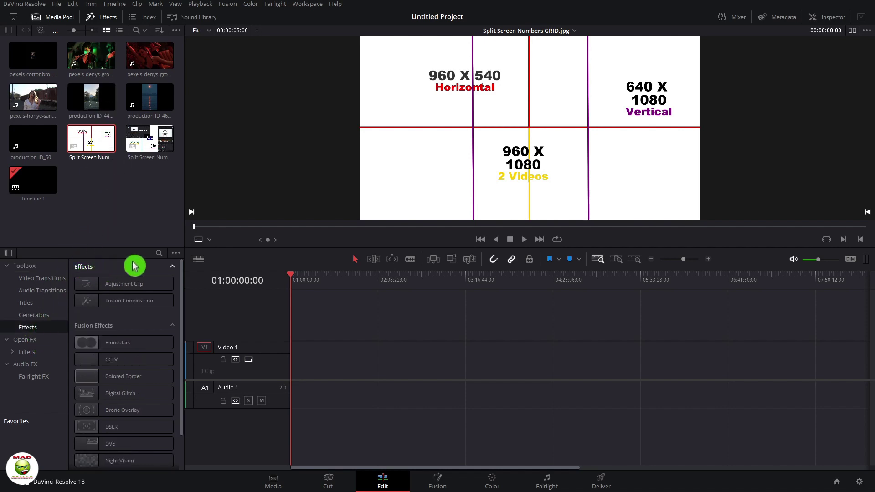
left_click(160, 254)
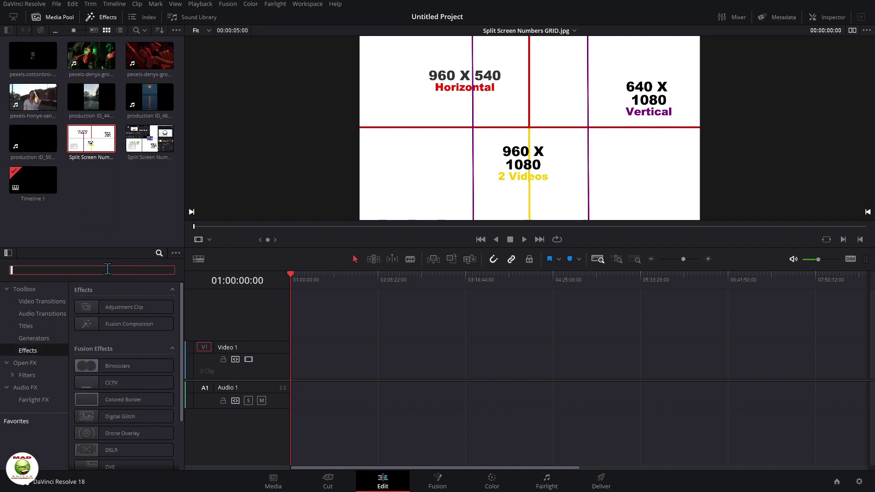
type("ad")
left_click_drag(121, 312, 333, 367)
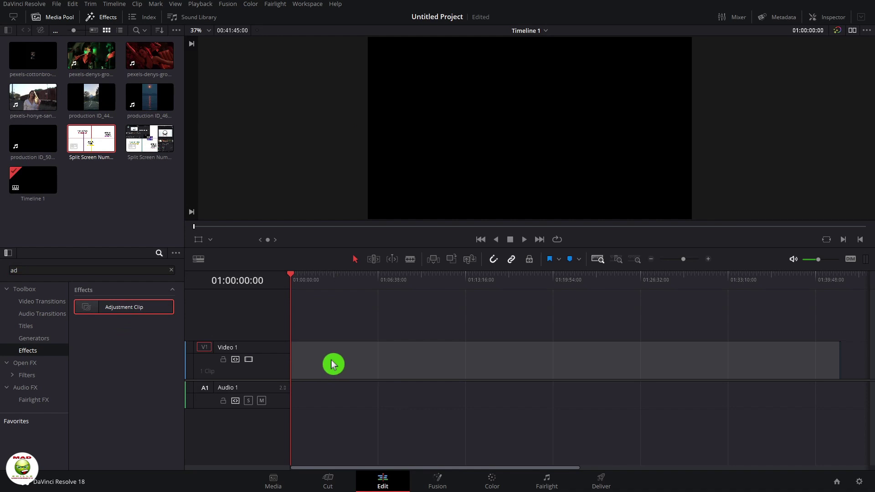
left_click(393, 368)
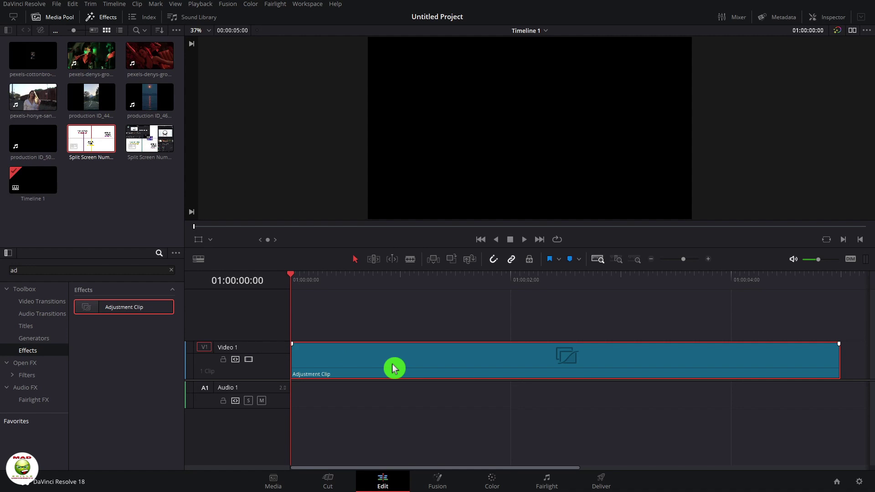
- Find the Grid effect among the Open FX and apply it to the Adjustment Clip on Video 1
left_click(61, 267)
key("BackSpace")
key("BackSpace")
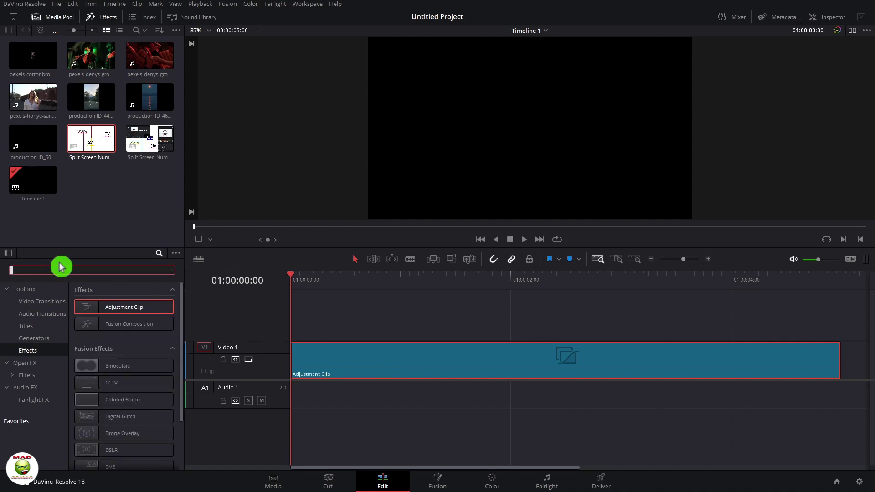
left_click(19, 365)
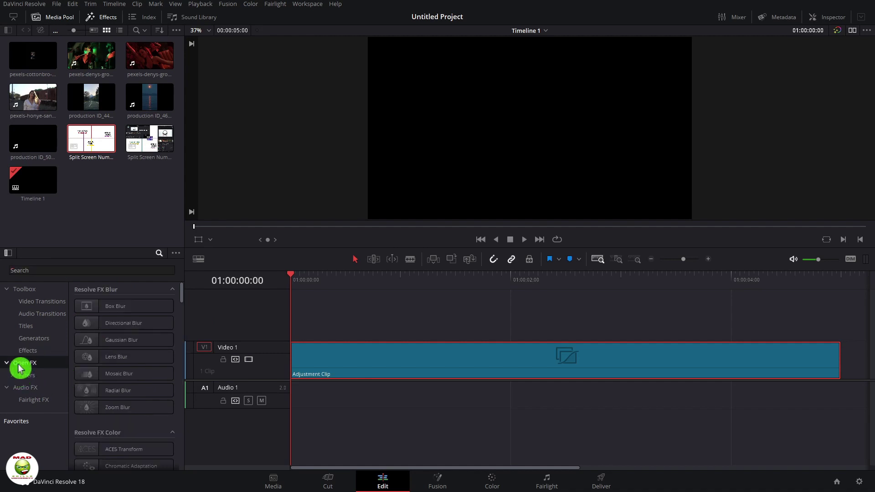
left_click(107, 271)
type("grid")
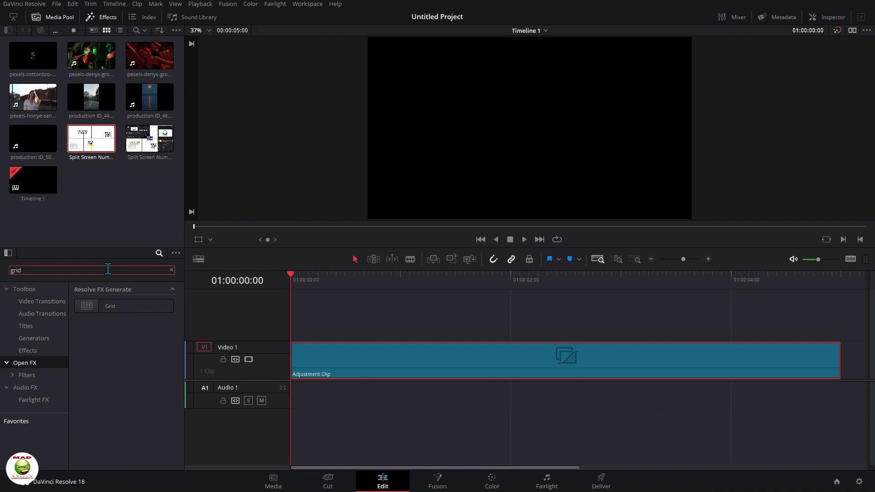
left_click_drag(112, 304, 387, 370)
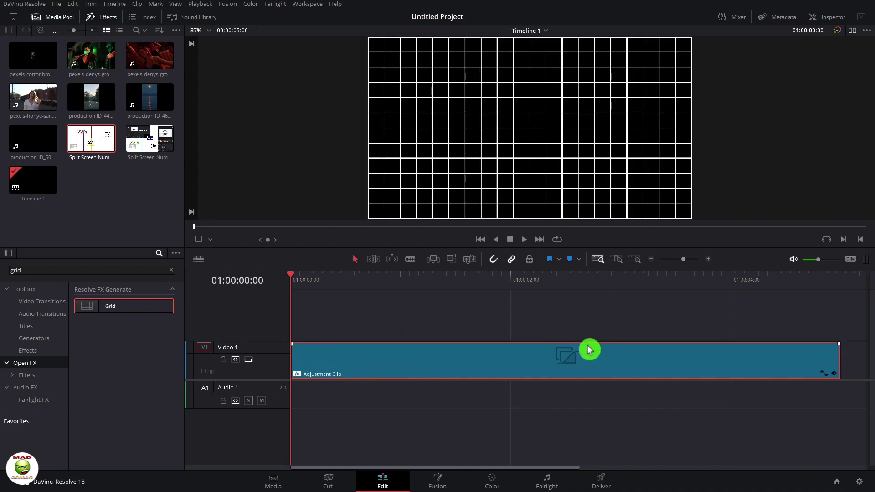
- Set the Grid effect's Row Cells to 41 and review its line and transform settings
left_click(837, 19)
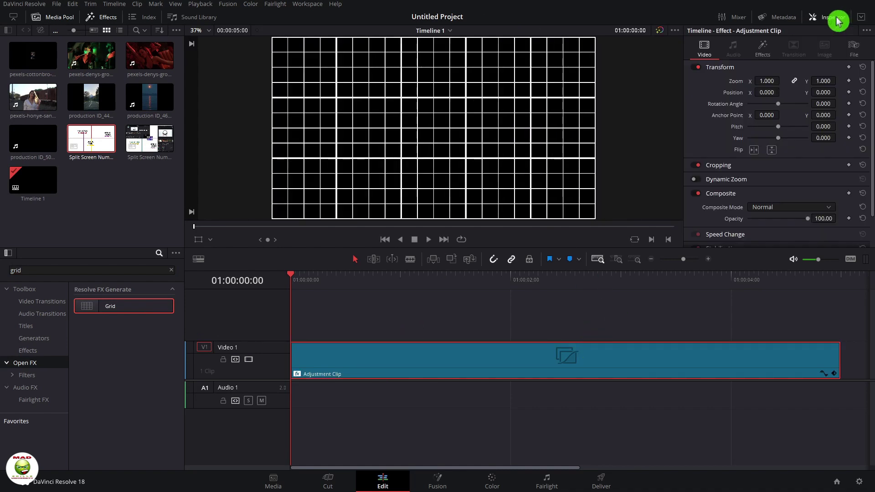
left_click(762, 57)
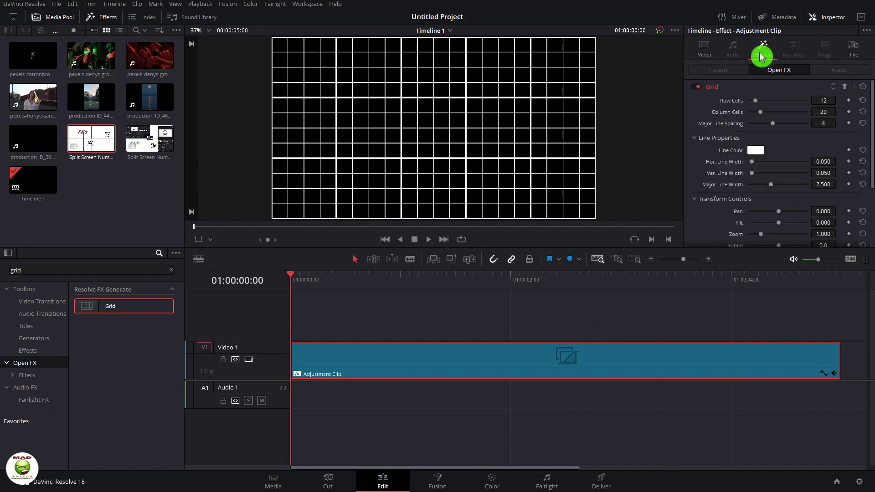
left_click_drag(757, 105, 774, 106)
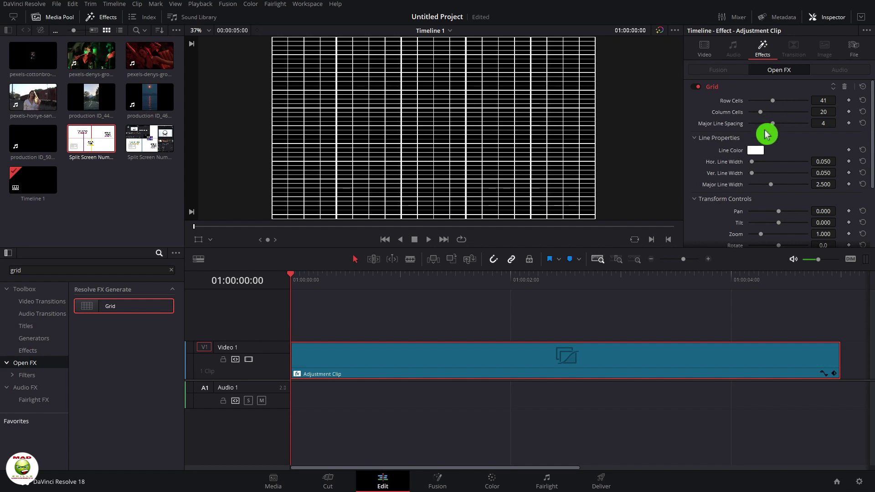
scroll(777, 178, "down", 3)
scroll(783, 175, "up", 4)
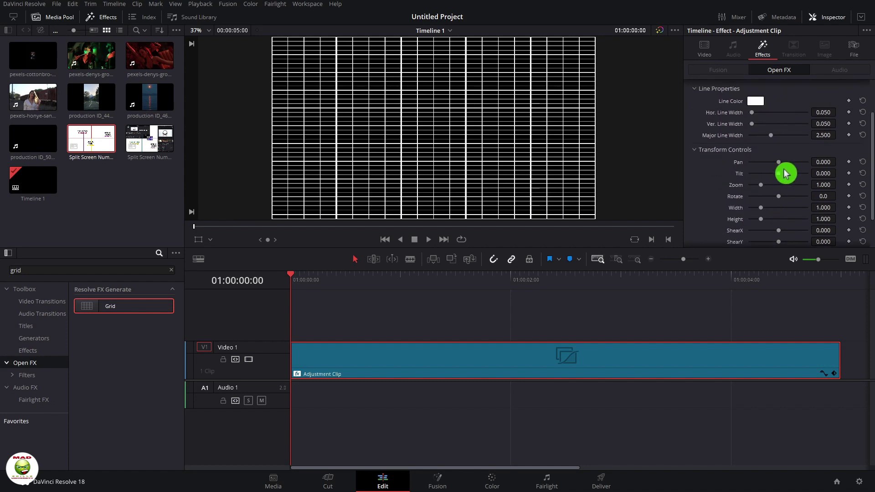
scroll(782, 159, "down", 4)
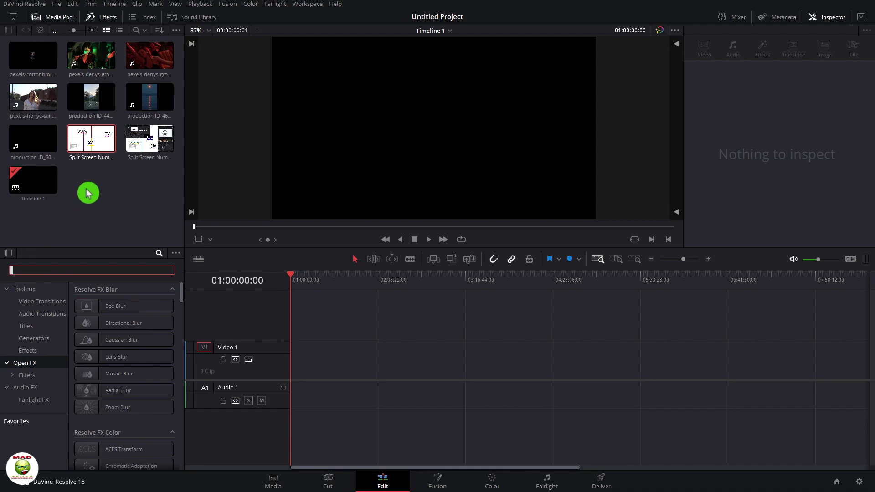
- Find the Solid Color generator, place it at the start of Video 1 and select it
left_click(111, 135)
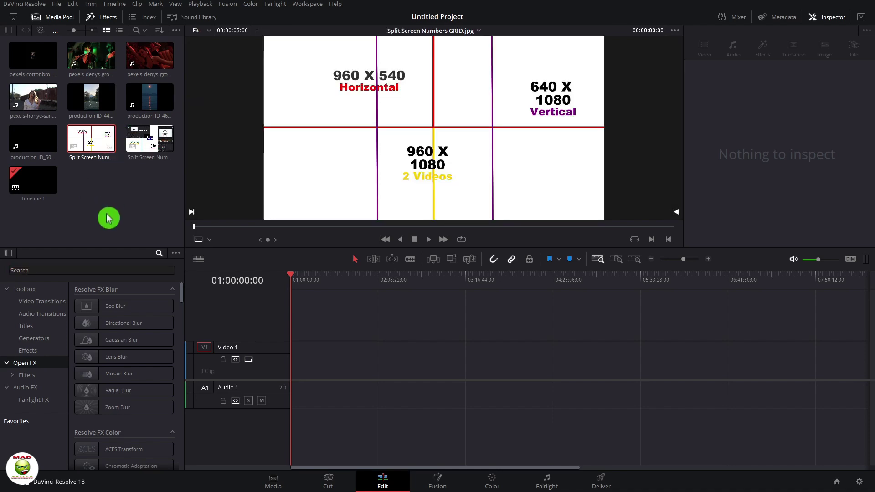
left_click(44, 328)
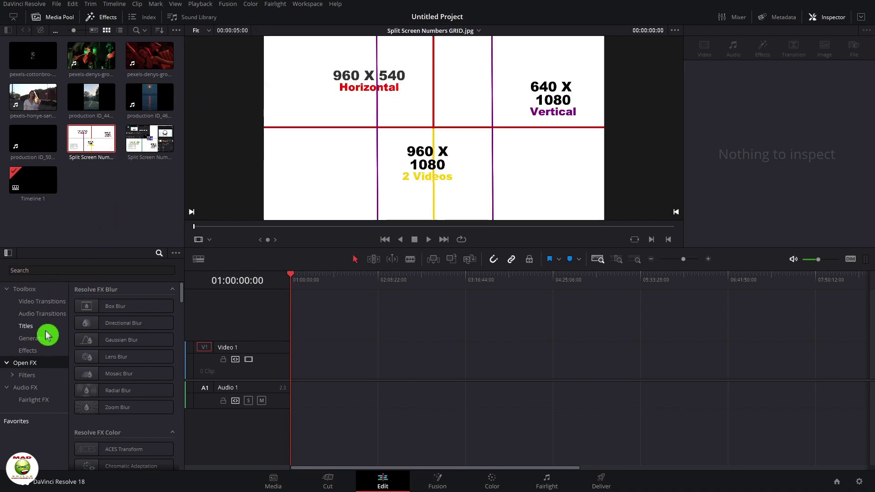
left_click(44, 341)
scroll(123, 410, "down", 3)
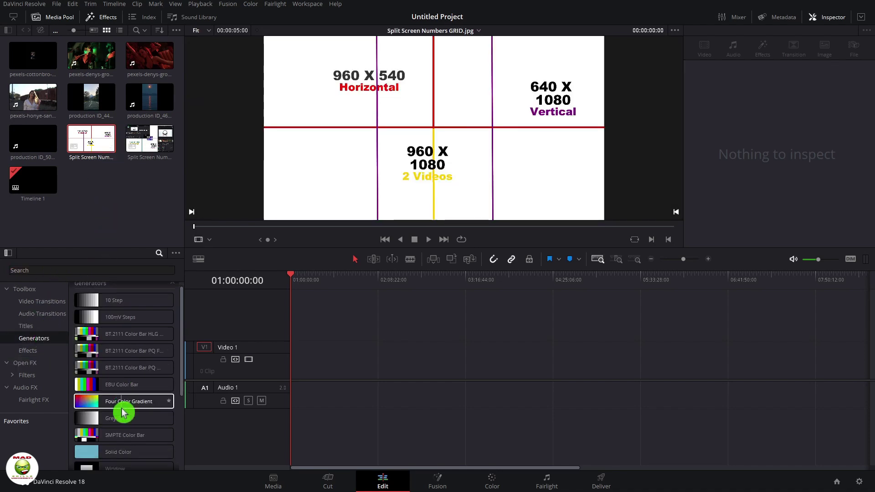
left_click(118, 362)
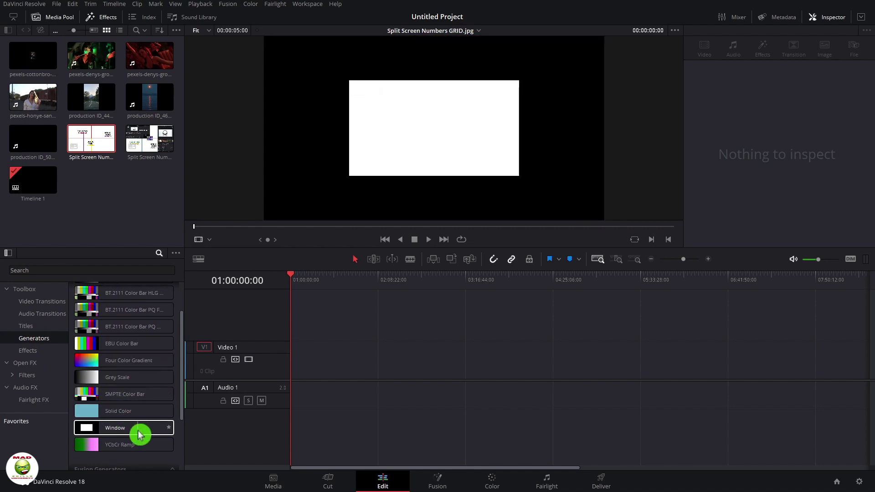
left_click_drag(137, 412, 313, 369)
left_click(372, 365)
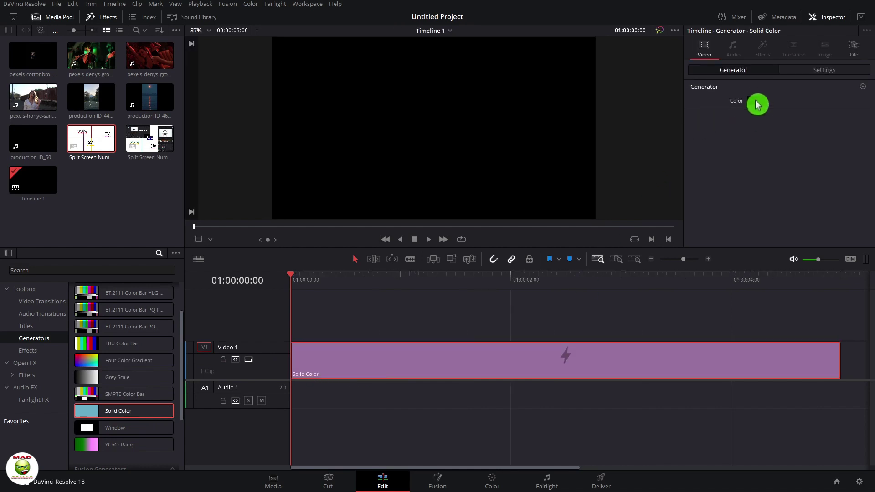
- Set the Solid Color generator's color to dark red #550000
left_click(757, 101)
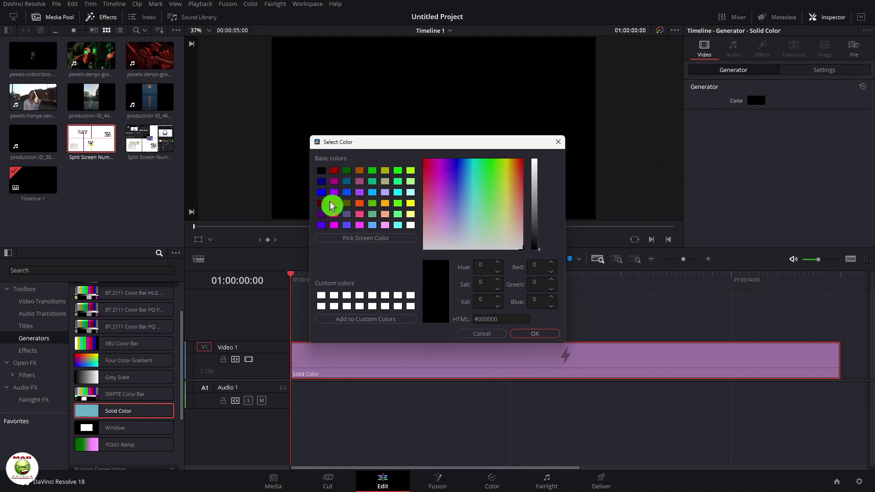
left_click(322, 204)
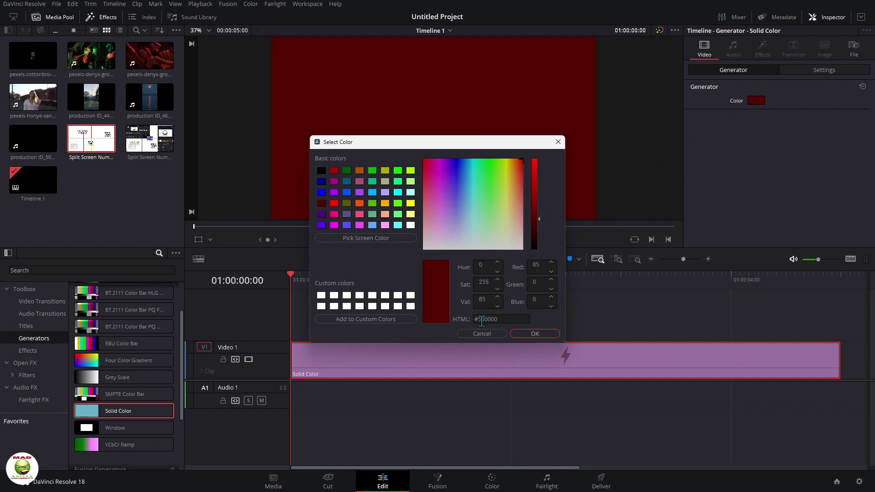
left_click(545, 334)
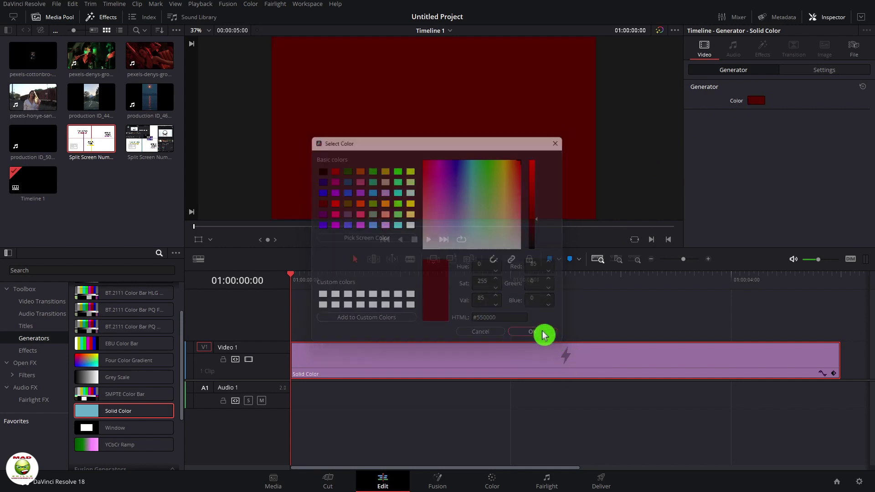
- Place the Pexels 5921854.mp4 clip at the start of Video 2, then delete its audio and the empty tracks
left_click(139, 144)
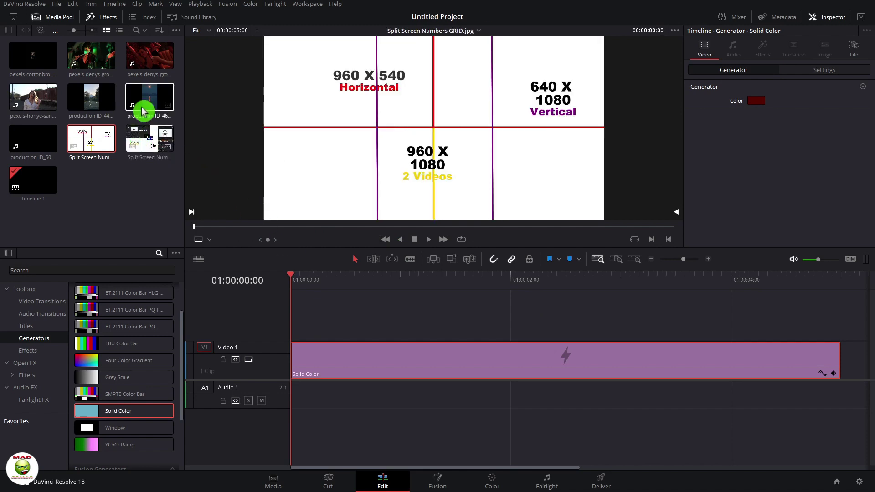
left_click_drag(91, 61, 292, 324)
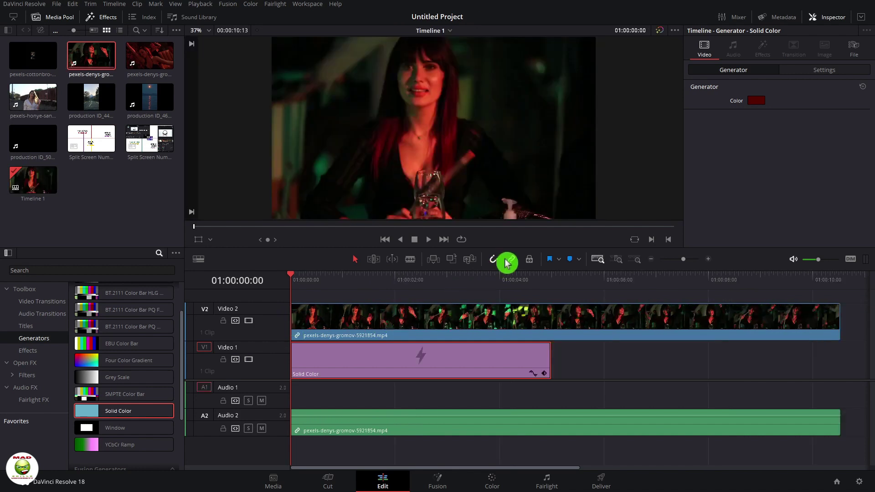
left_click(512, 427)
key("Delete")
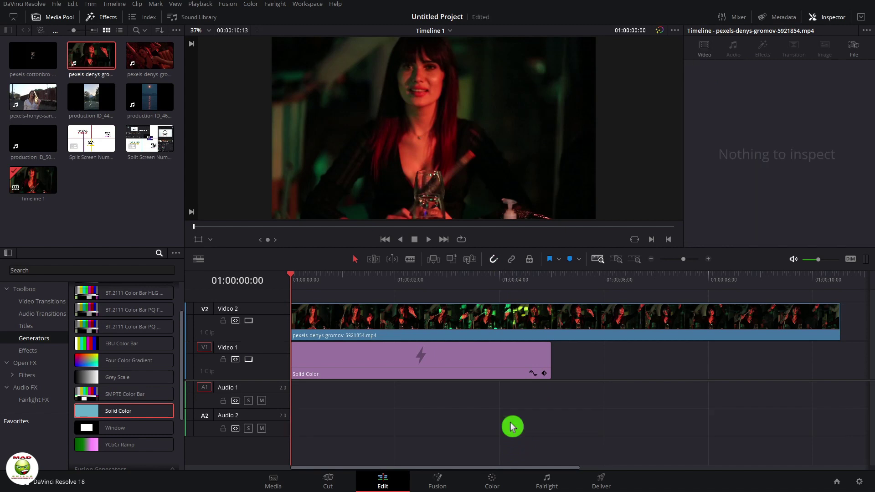
right_click(237, 395)
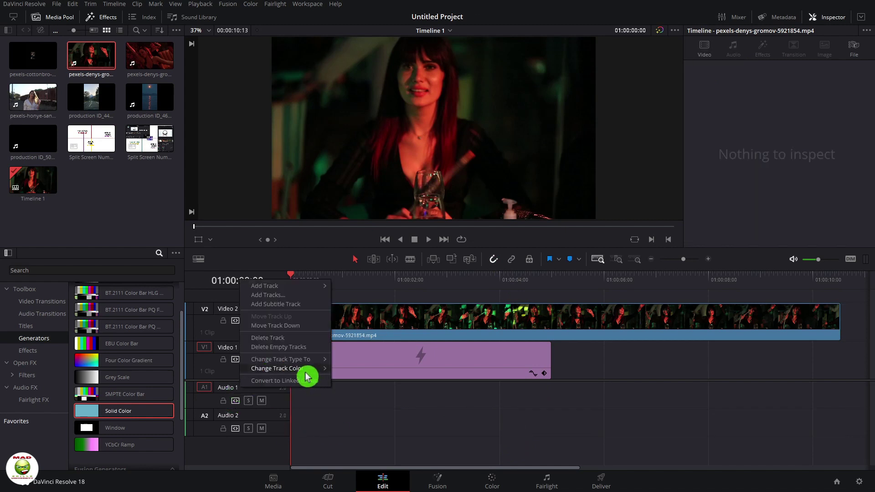
left_click(297, 348)
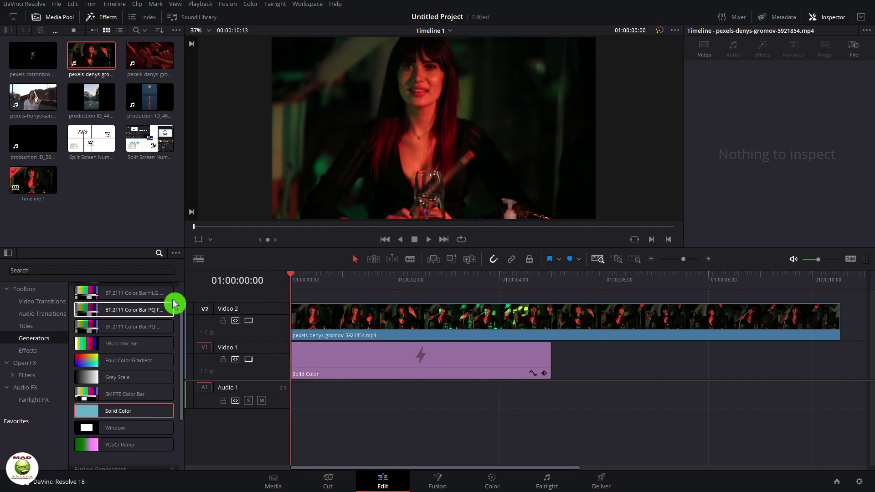
- Place the Pexels 6969497.mp4 clip at the start of Video 3 and delete its audio
left_click(98, 73)
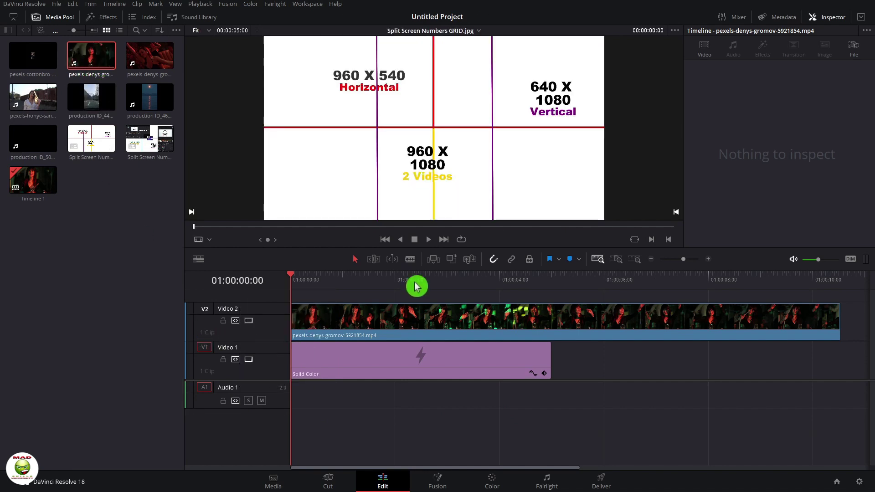
scroll(449, 377, "down", 3)
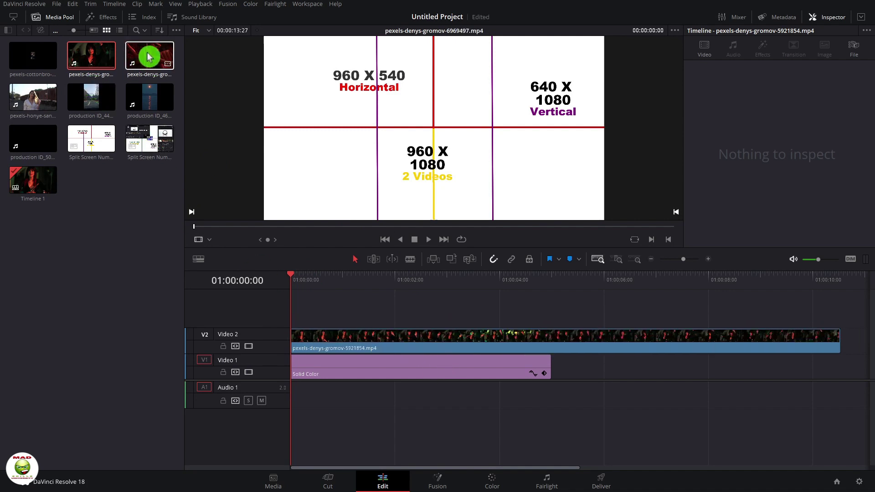
left_click_drag(143, 52, 287, 322)
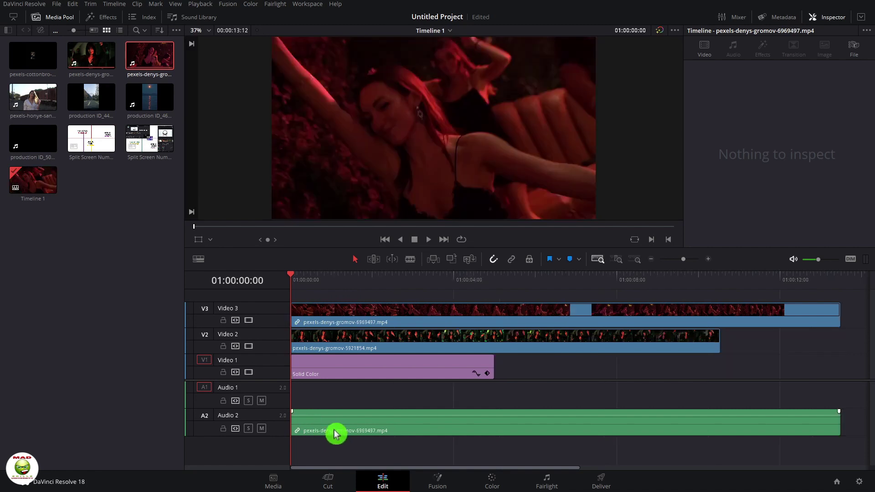
left_click(336, 434)
left_click(253, 370)
- Place the Pexels 5327148.mp4 clip at the start of Video 4 and delete its audio
left_click(102, 164)
left_click_drag(33, 97, 331, 314)
left_click(371, 460)
key("Delete")
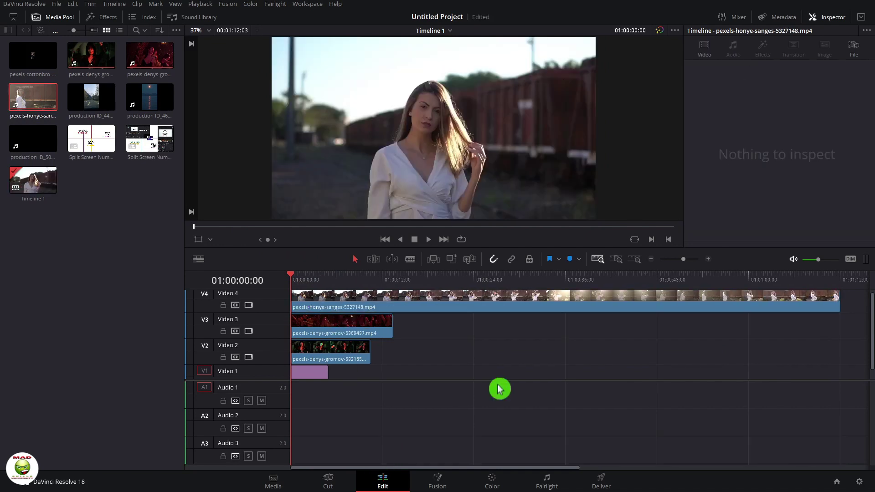
- Delete the empty tracks and place production ID_5096930.mp4 without its audio at the start of Video 5
right_click(200, 296)
left_click(283, 367)
left_click(21, 63)
left_click_drag(33, 138, 589, 379)
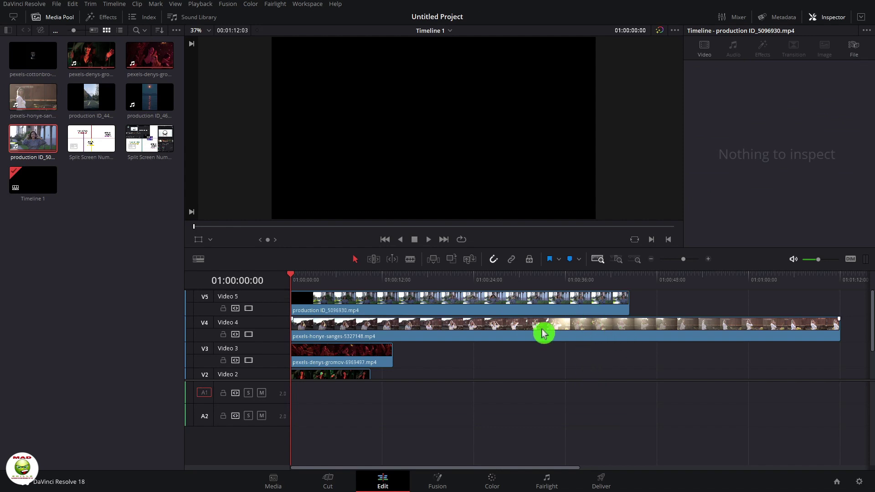
- Trim the ends of the clips on Video 5, Video 4 and Video 3 to match the end of the Video 2 clip
scroll(460, 376, "down", 3)
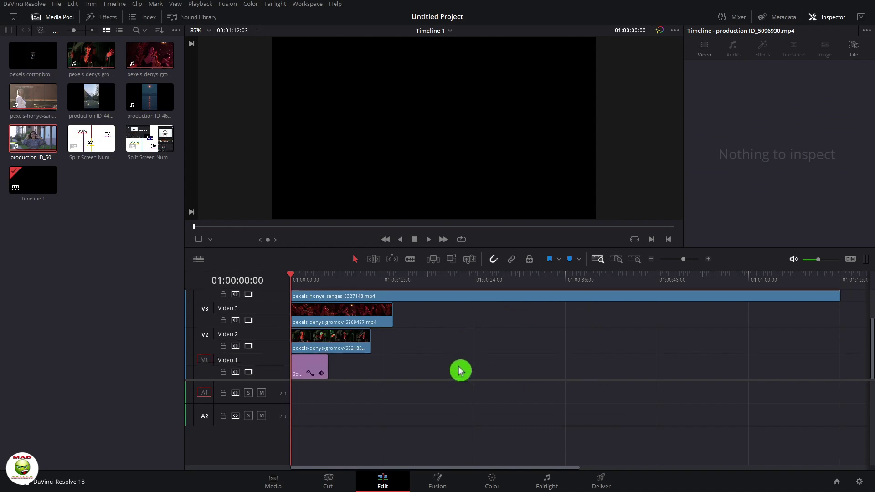
scroll(462, 369, "up", 3)
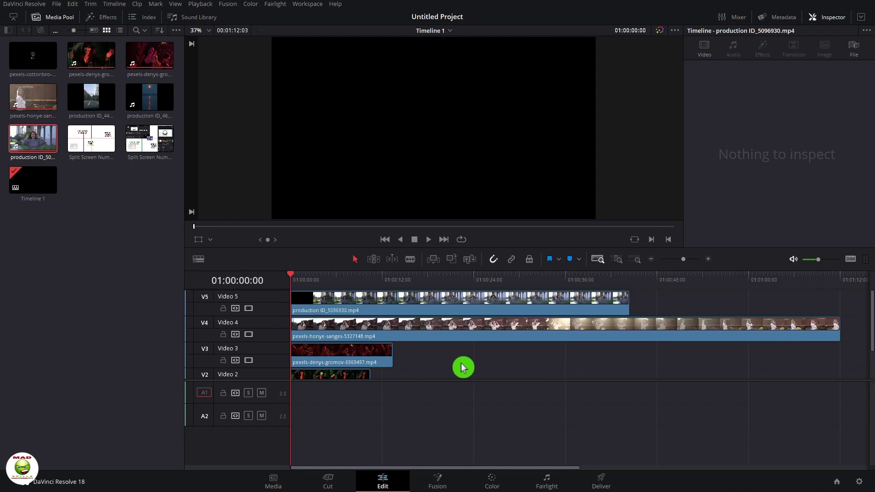
scroll(464, 367, "down", 3)
scroll(483, 359, "up", 3)
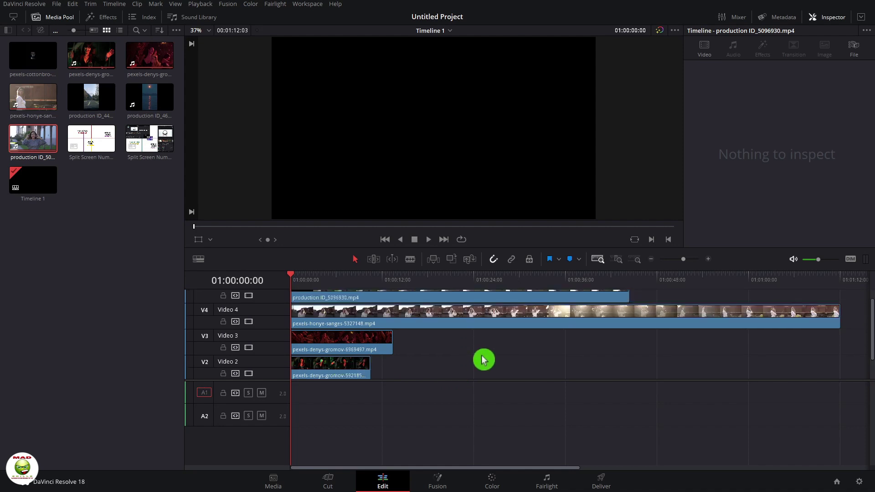
scroll(475, 366, "down", 3)
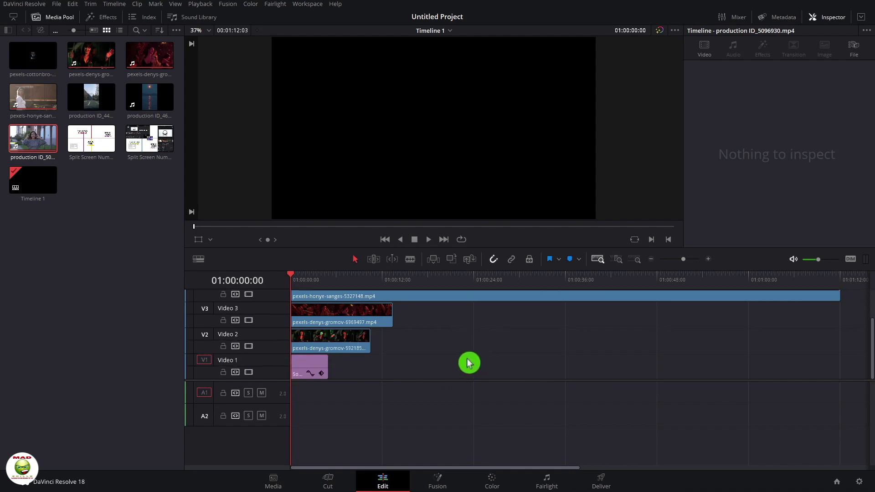
scroll(429, 338, "up", 3)
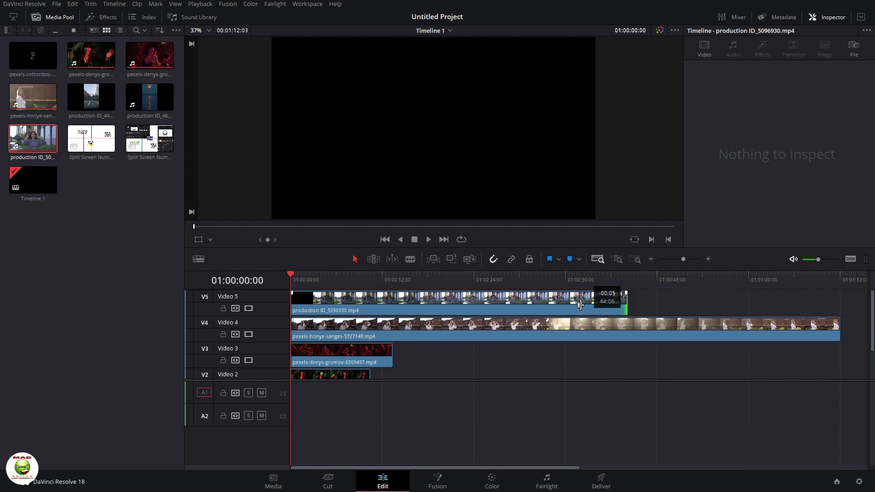
left_click_drag(581, 305, 371, 305)
left_click_drag(844, 330, 371, 330)
left_click_drag(851, 354, 718, 354)
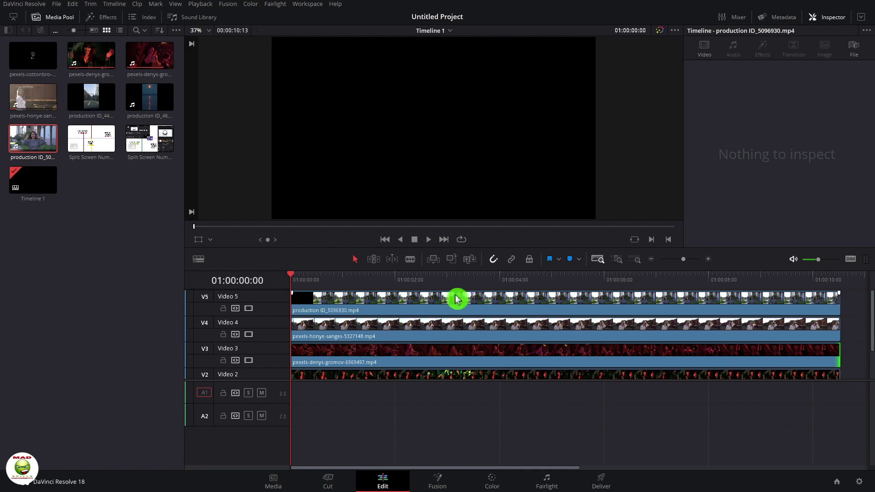
- Hide the Media Pool and reduce the video track height until all five video tracks fit in the timeline
scroll(456, 360, "down", 3)
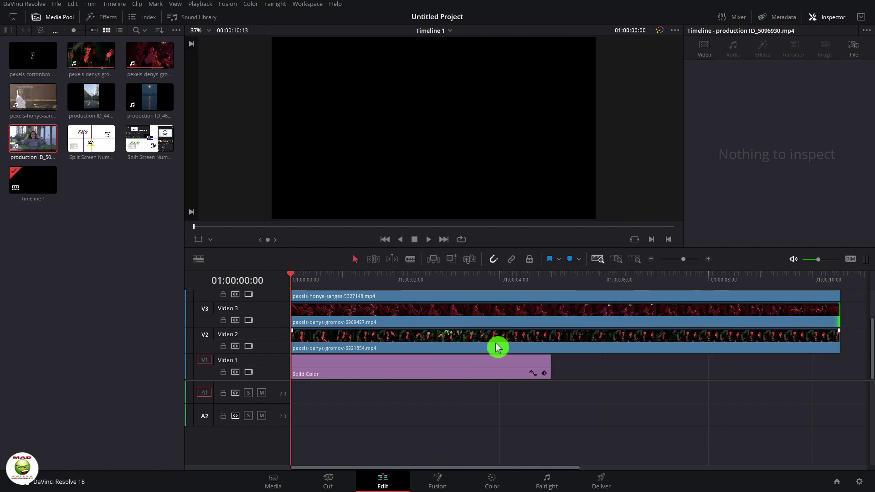
scroll(499, 348, "up", 2)
scroll(498, 348, "down", 4)
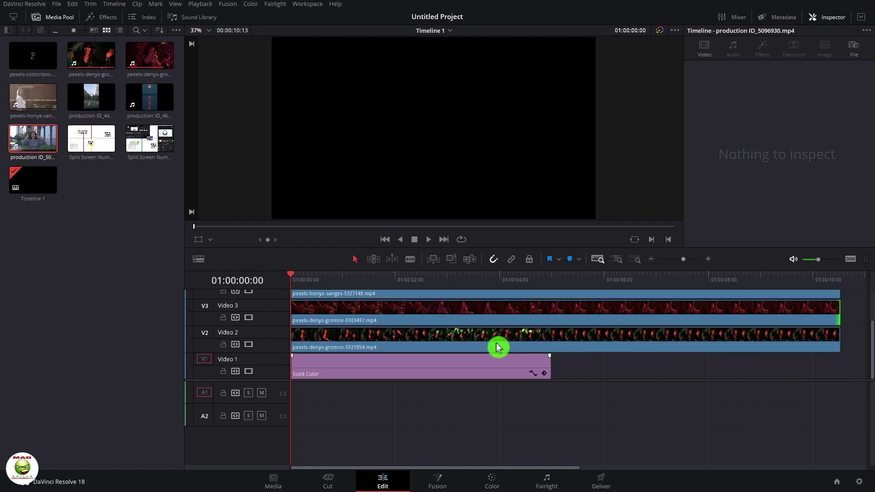
double_click(136, 69)
left_click(56, 22)
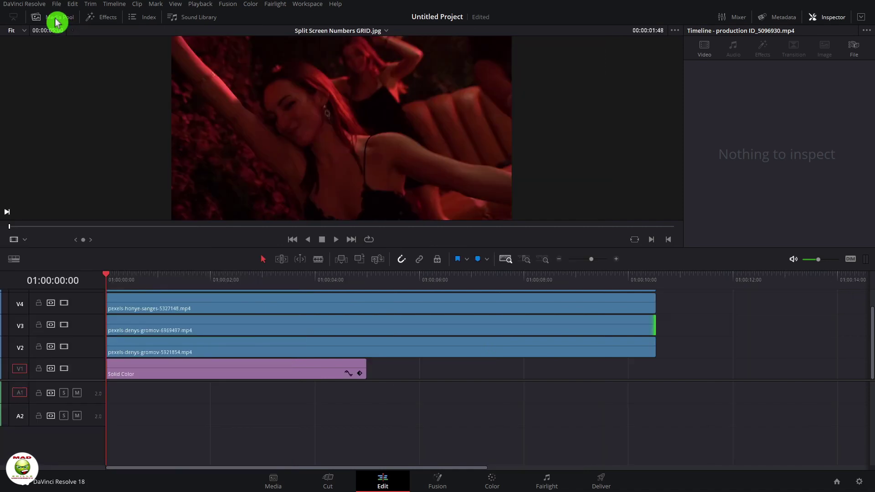
scroll(469, 328, "up", 2)
scroll(490, 348, "up", 2)
scroll(489, 346, "down", 3)
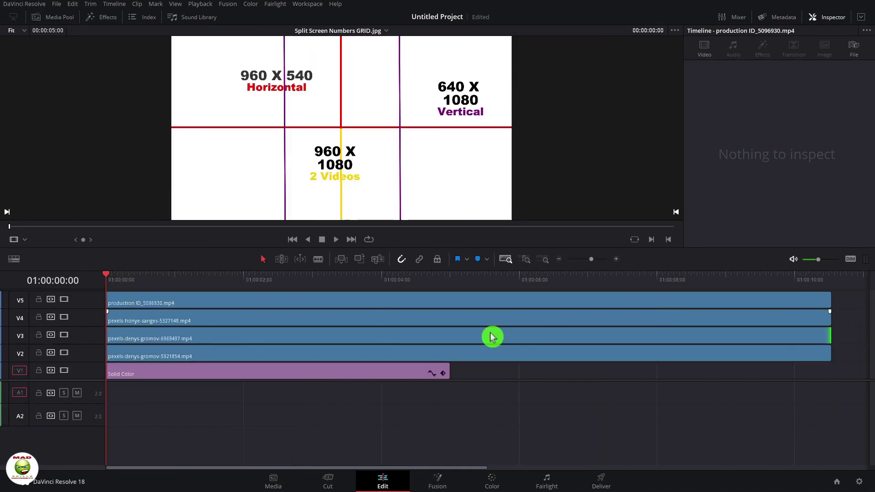
scroll(491, 337, "down", 1)
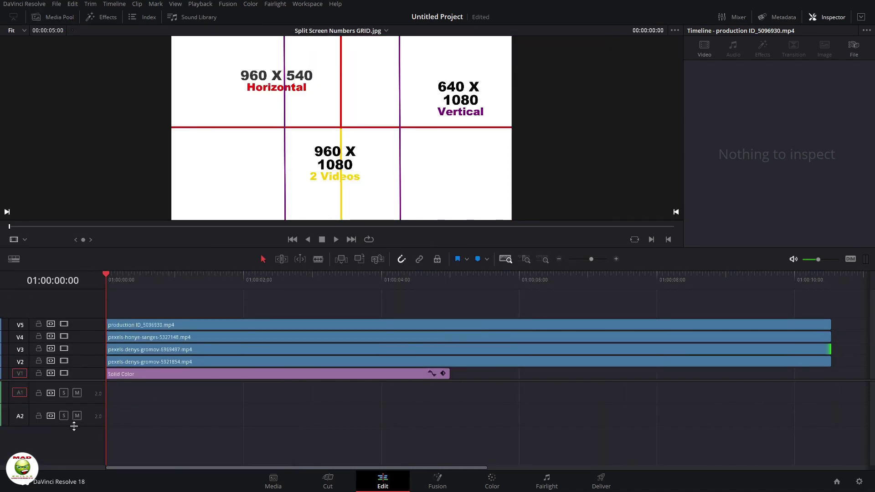
- Delete the empty audio track from the timeline
right_click(86, 421)
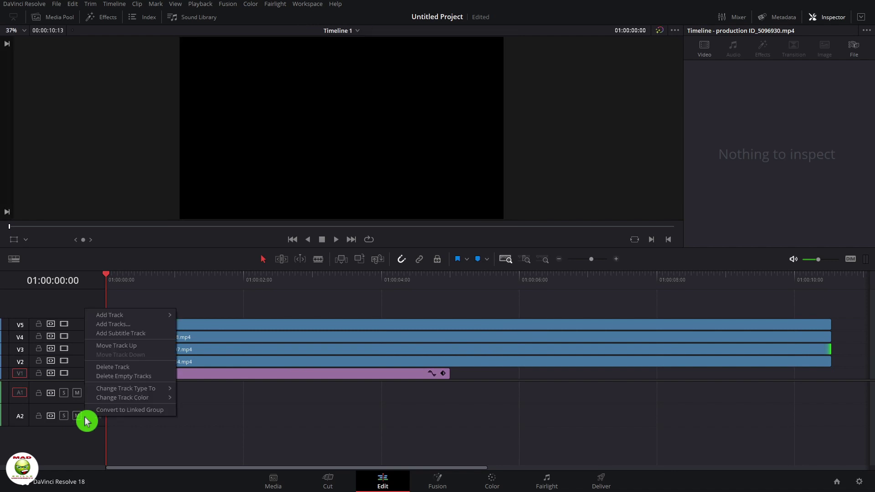
left_click(121, 377)
- Show the viewer's Transform overlay for the Video 5 clip and, at 01:00:00:09, scale it to about 0.45 in the frame's upper-left corner
left_click(246, 326)
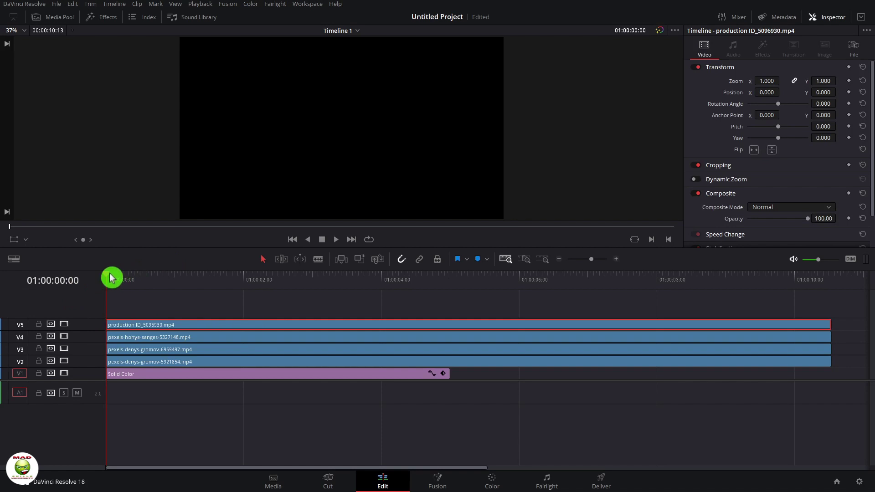
mouse_move(108, 278)
left_mouse_down()
mouse_move(131, 276)
mouse_move(106, 279)
left_mouse_up()
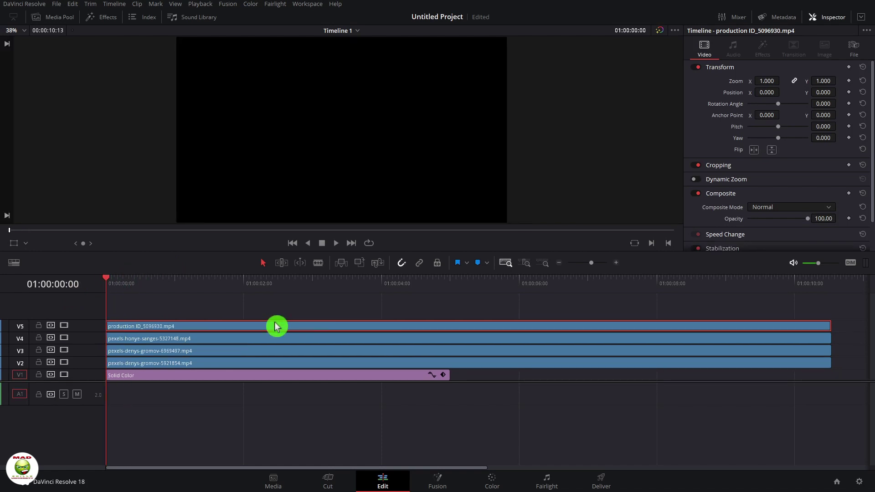
left_click(26, 244)
left_click(58, 257)
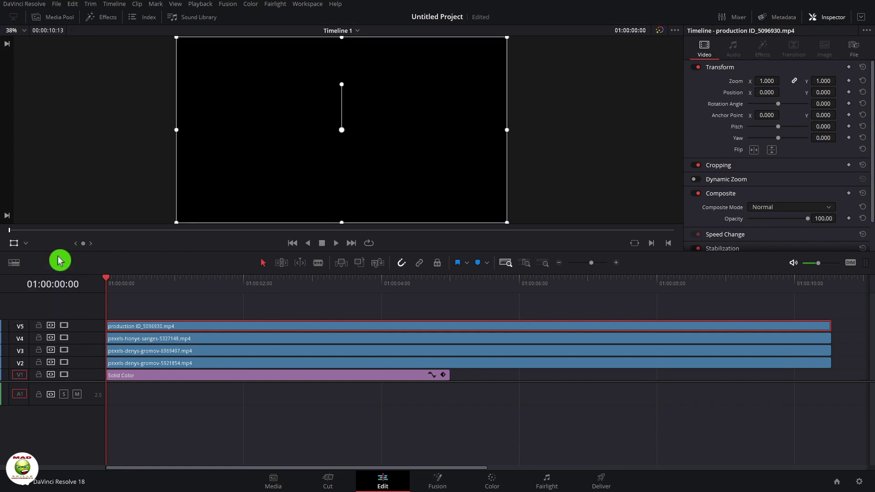
left_click(132, 284)
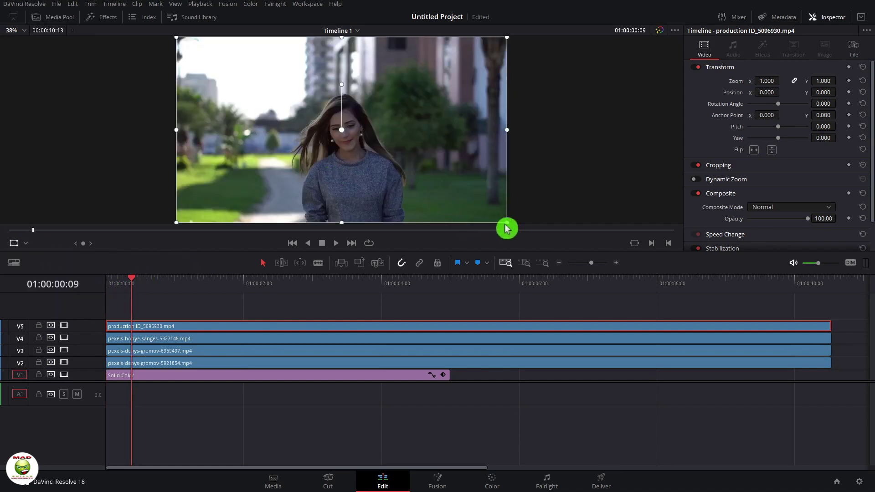
left_click_drag(509, 224, 325, 122)
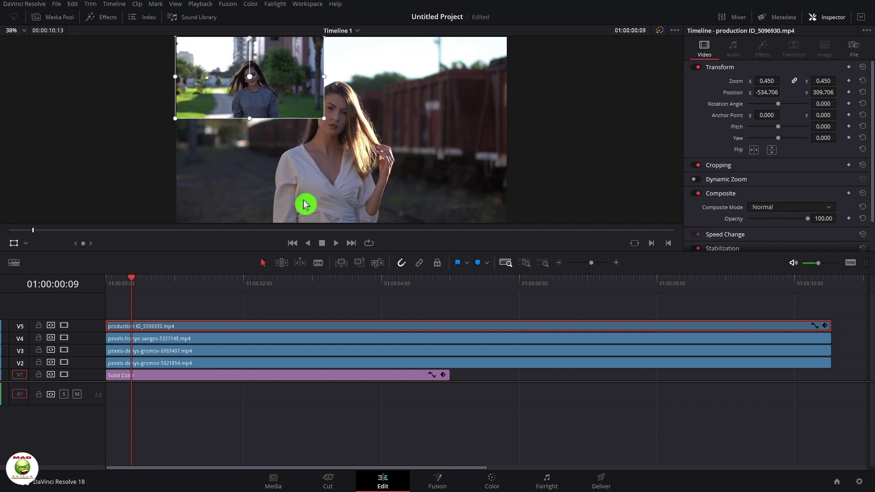
- Scale the Video 4 clip to about 0.52 in the frame's upper-right corner and enlarge the Video 5 clip to about 0.48
left_click(212, 342)
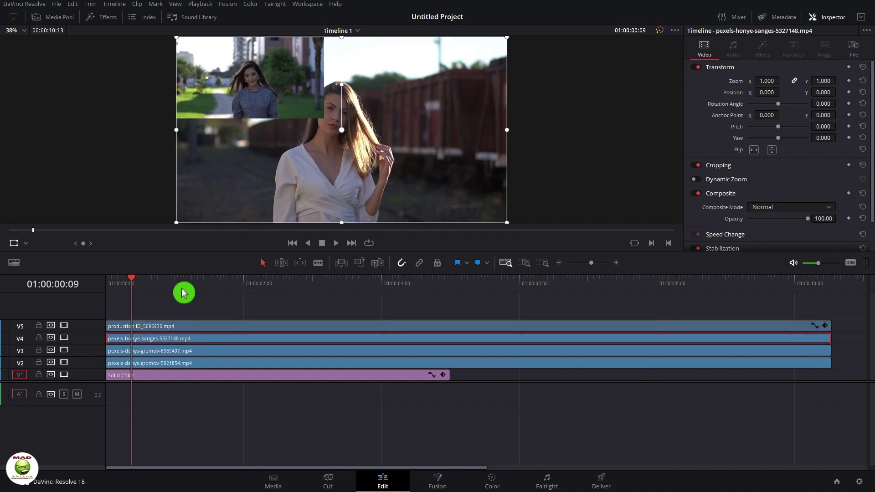
left_click(26, 244)
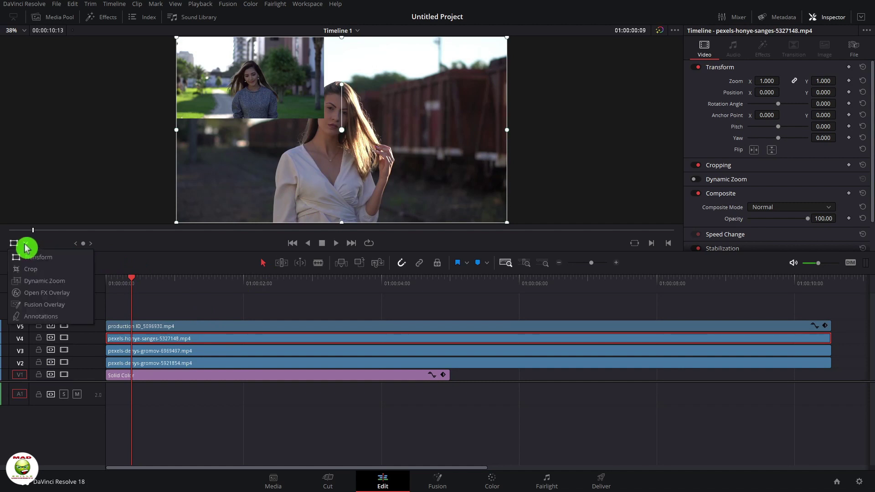
left_click(38, 258)
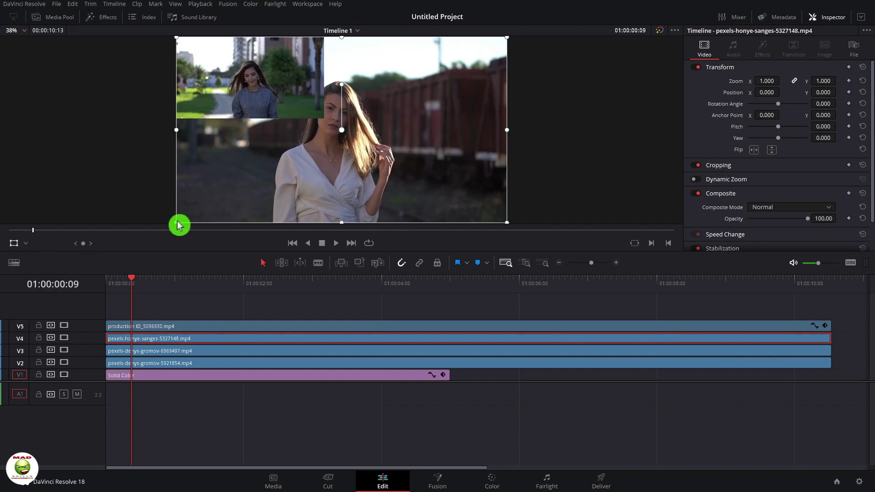
left_click_drag(178, 224, 355, 123)
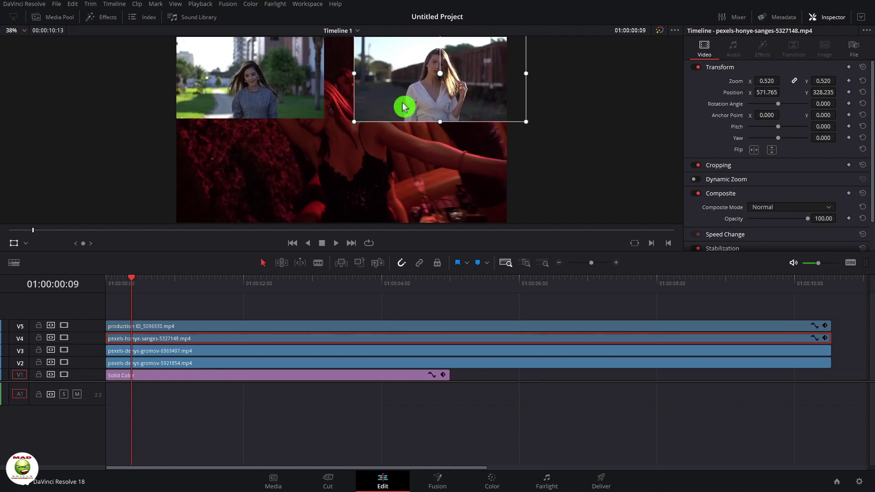
left_click_drag(404, 107, 389, 106)
left_click(321, 108)
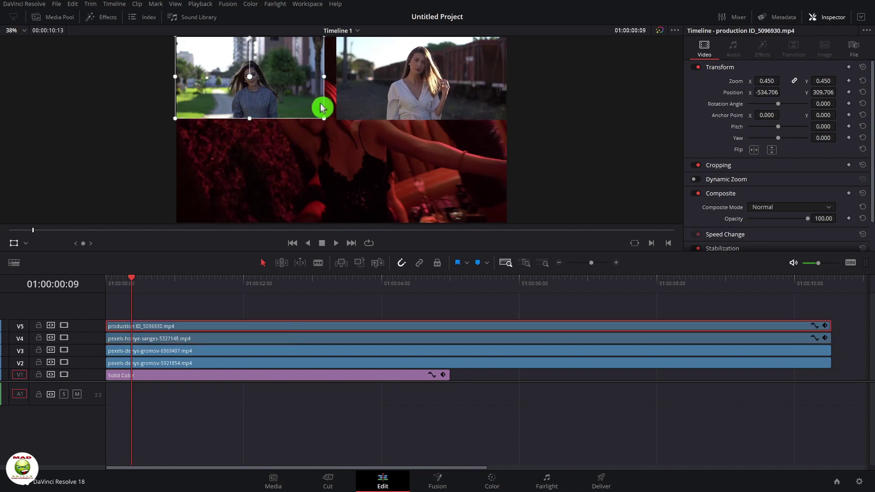
mouse_move(322, 108)
left_mouse_down()
mouse_move(302, 108)
mouse_move(310, 108)
left_mouse_up()
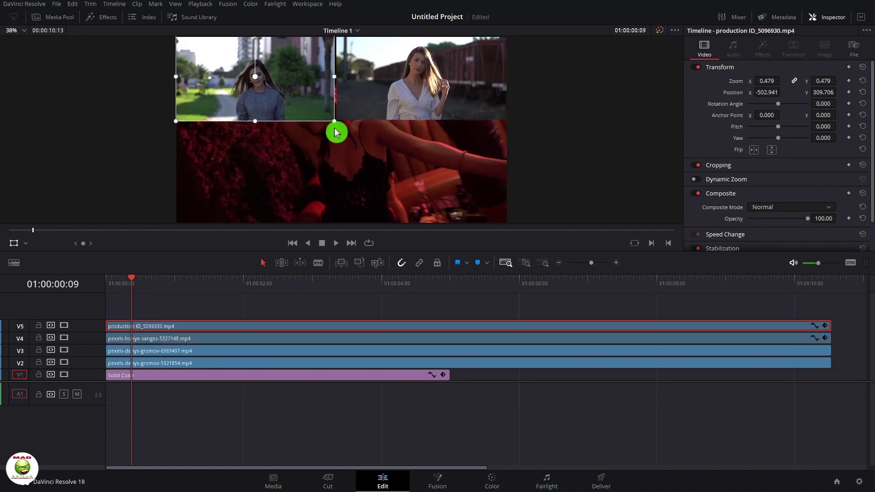
- Scale the Video 3 clip into the frame's lower-right corner and the Video 2 clip to about 0.48 in the lower-left corner
left_click(199, 382)
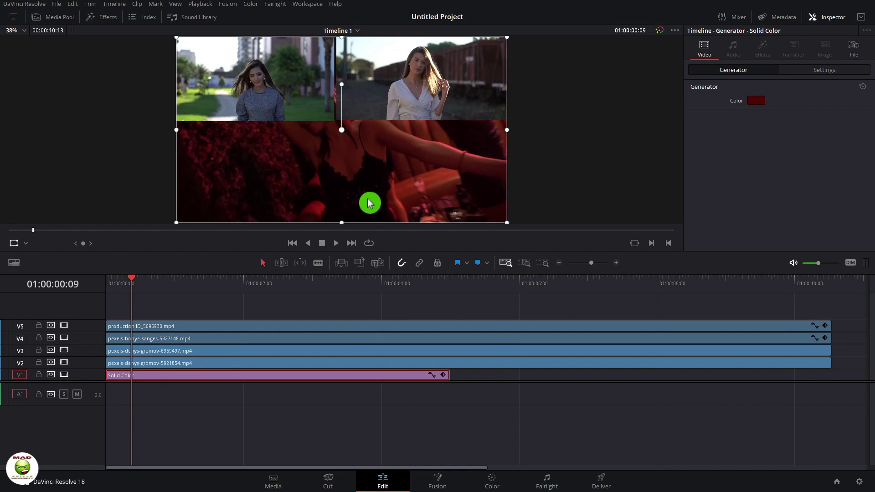
scroll(367, 201, "up", 1)
scroll(355, 201, "down", 2)
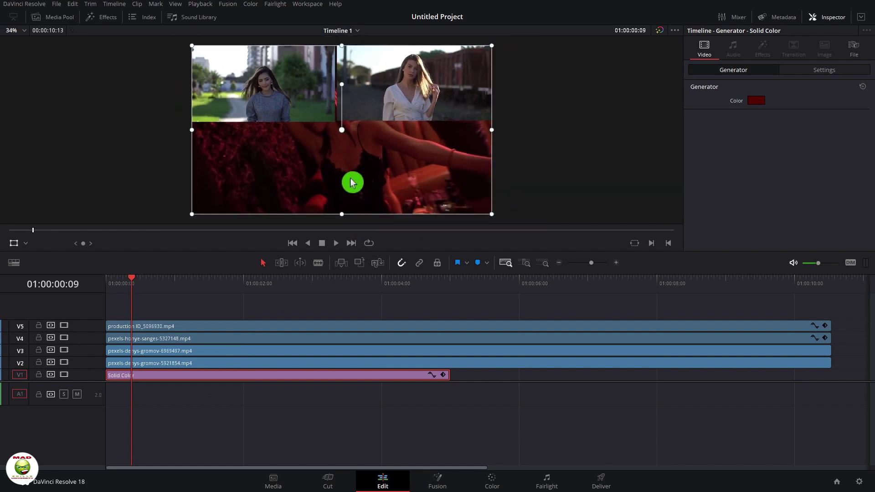
left_click(179, 353)
left_click_drag(392, 158, 343, 133)
left_click_drag(305, 186, 428, 190)
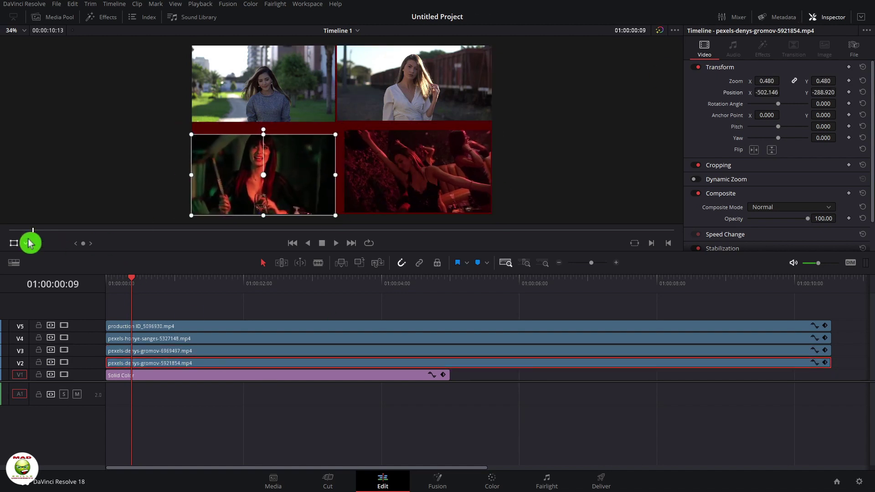
- At 01:00:00:06, enlarge the Video 3 clip to about 0.50, keeping it in the frame's lower-right corner
left_click(25, 243)
left_click(414, 188)
key("Left")
key("Left")
key("Left")
left_click(25, 243)
left_click(32, 256)
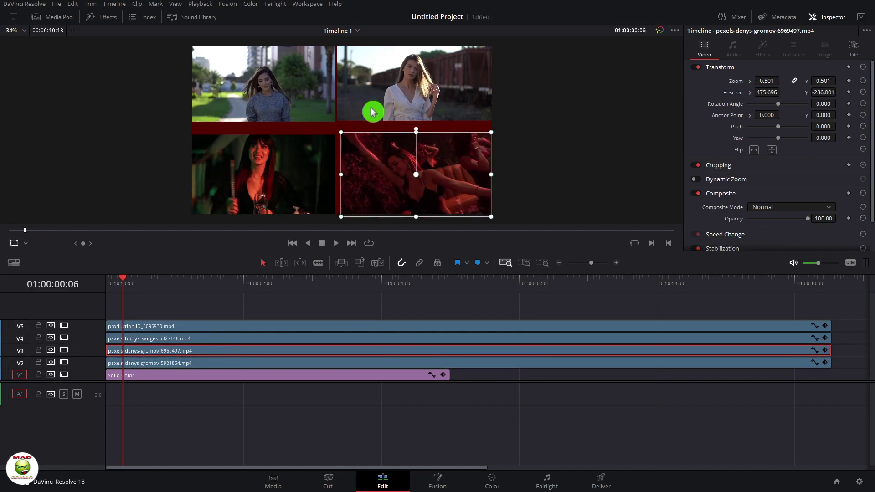
- Adjust the Video 4 and Video 2 clips to narrow the red gaps between pictures, and scale the Video 5 clip to about 0.49
left_click(418, 98)
left_click(173, 340)
left_click(314, 123)
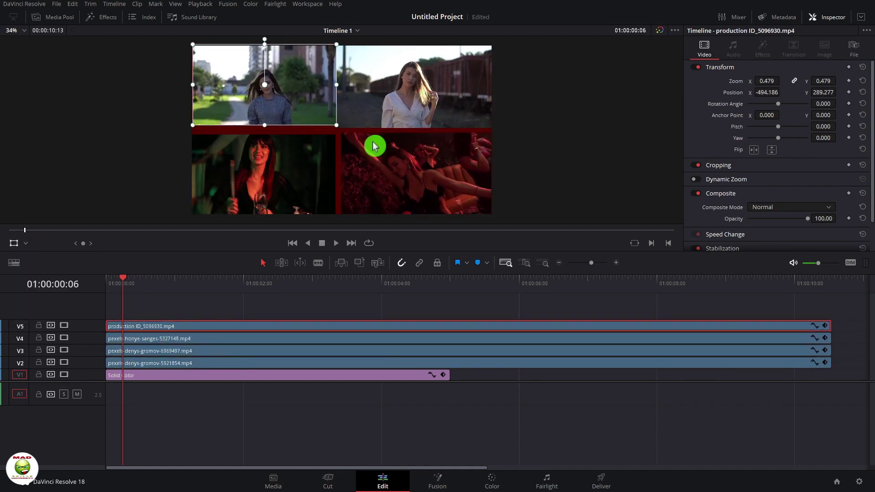
left_click(373, 146)
left_click(307, 158)
left_click(299, 88)
left_click_drag(299, 88, 310, 110)
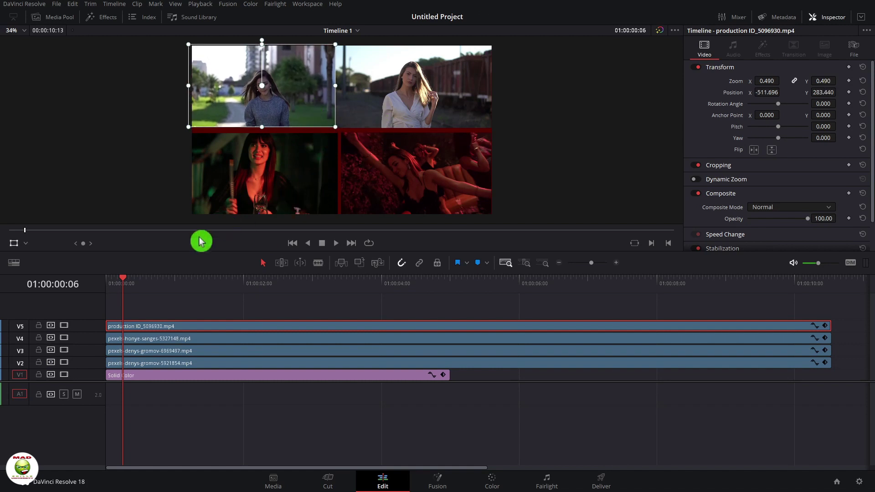
- Extend the Solid Color clip on Video 1 to the end of the clips above it and check the layout at 01:00:06:01
left_click_drag(23, 235, 17, 227)
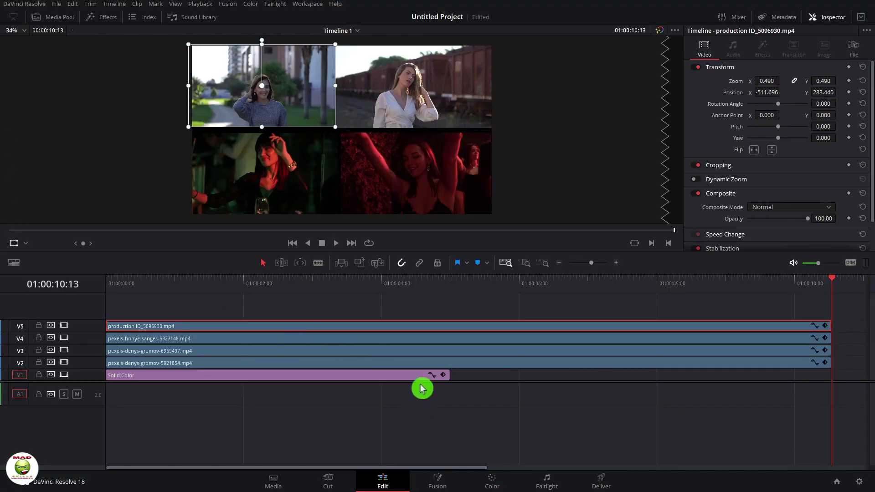
left_click(419, 377)
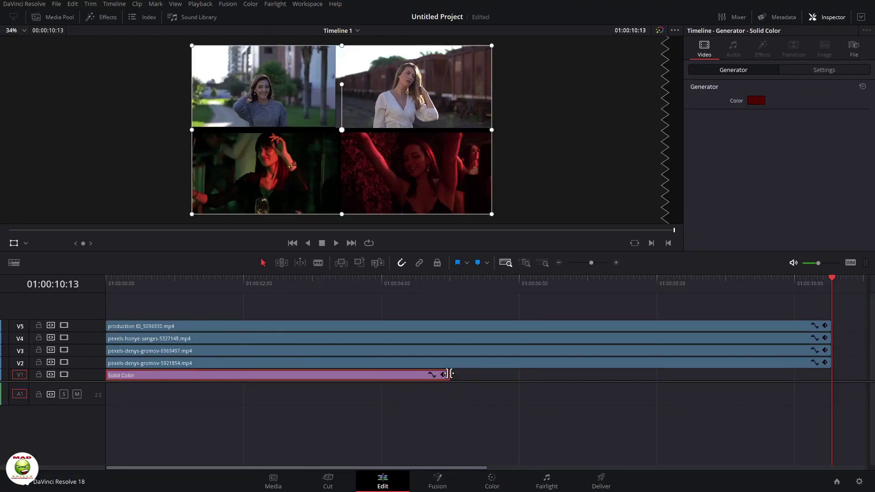
left_click_drag(451, 374, 846, 376)
left_click(523, 281)
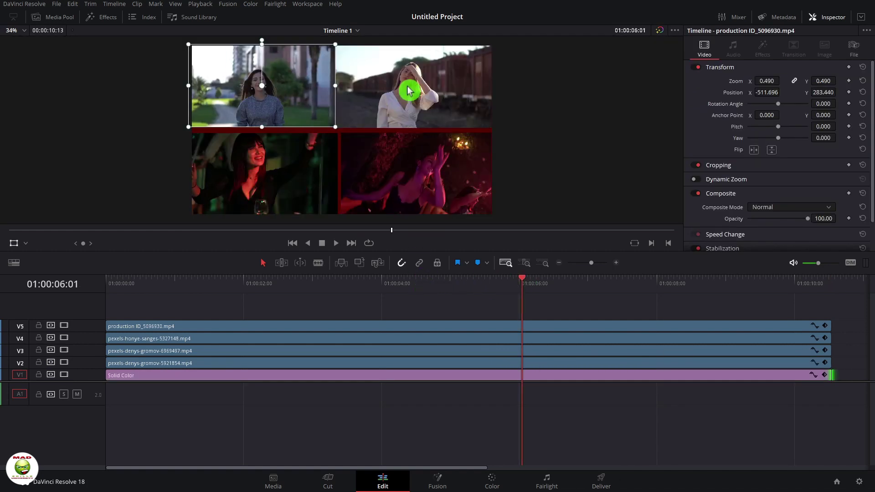
- Delete the three lowest video tracks and increase the height of the two remaining ones until their thumbnails show
scroll(787, 192, "down", 2)
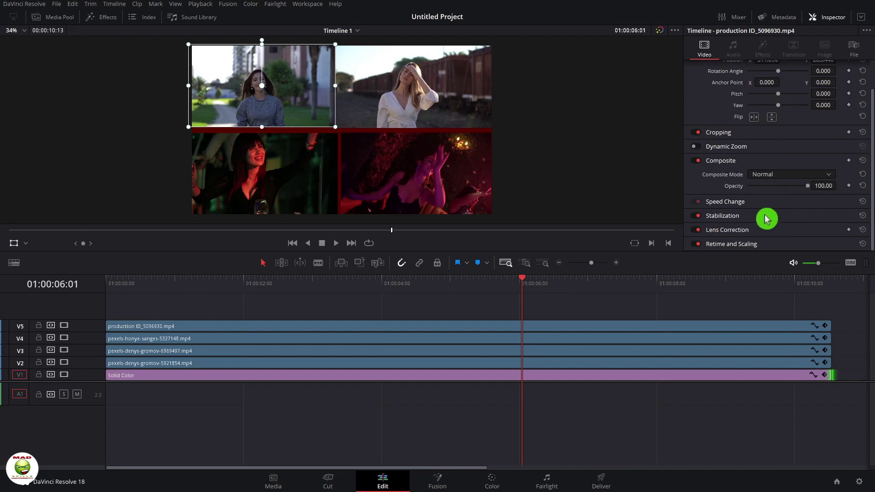
scroll(770, 215, "up", 2)
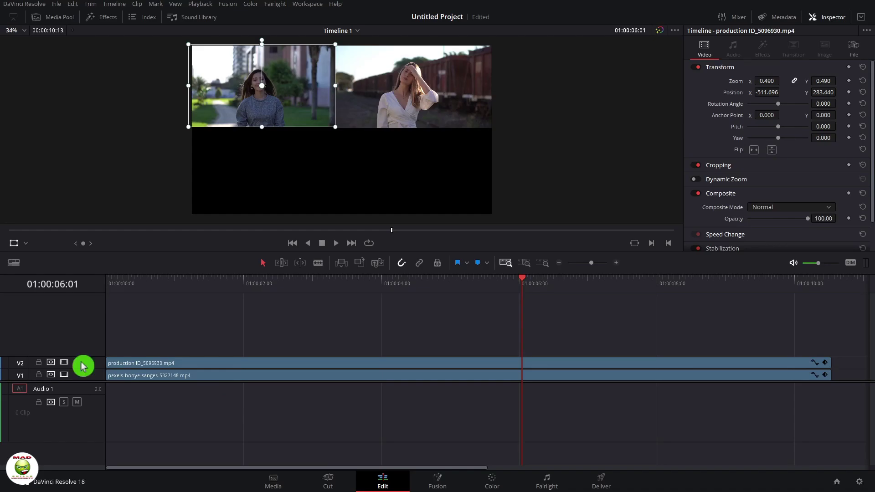
scroll(111, 360, "up", 5)
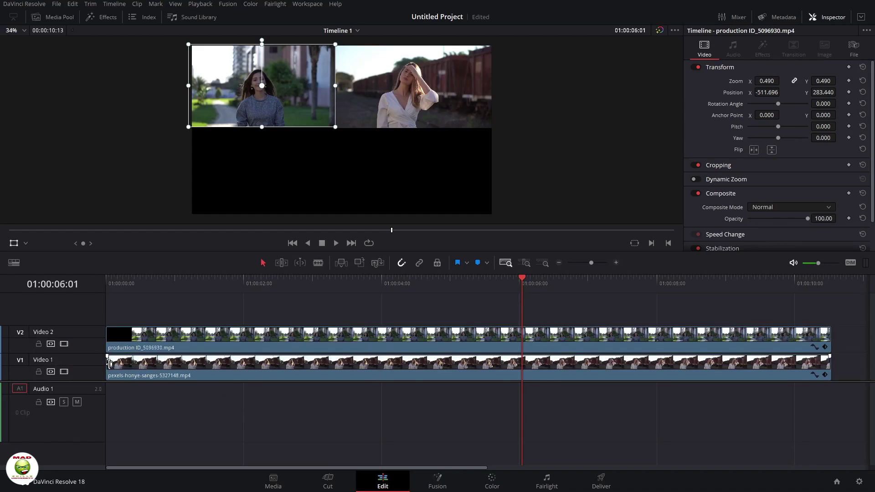
scroll(111, 361, "down", 5)
left_click(185, 371)
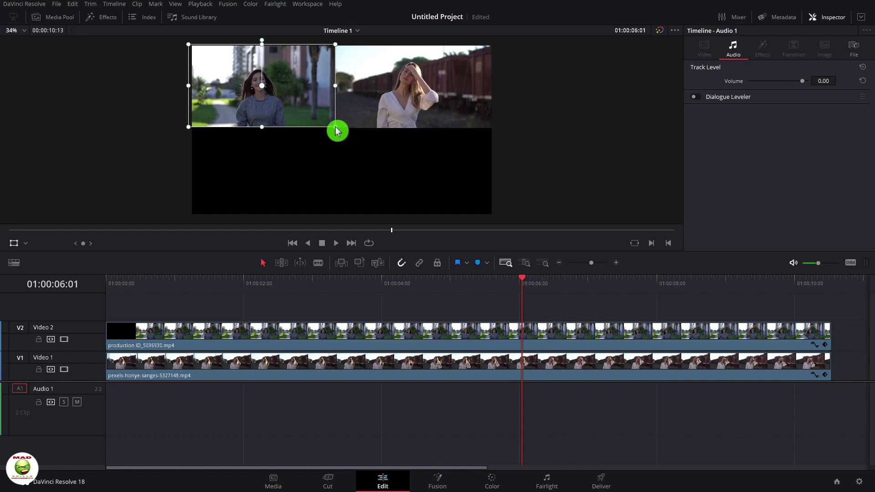
- Place the clips side by side, scaling the Video 2 clip to about 1.06 on the frame's left and the Video 1 clip to about 1.00 on the right
left_click_drag(337, 131, 420, 236)
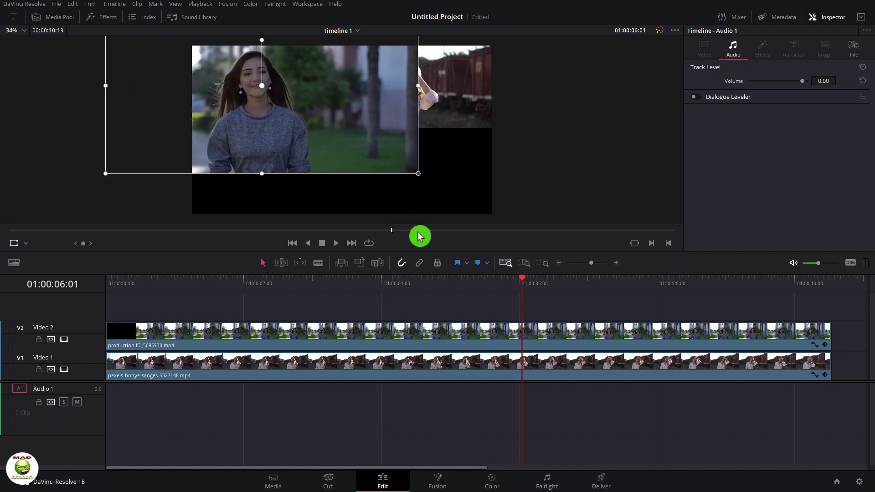
left_click_drag(324, 129, 292, 173)
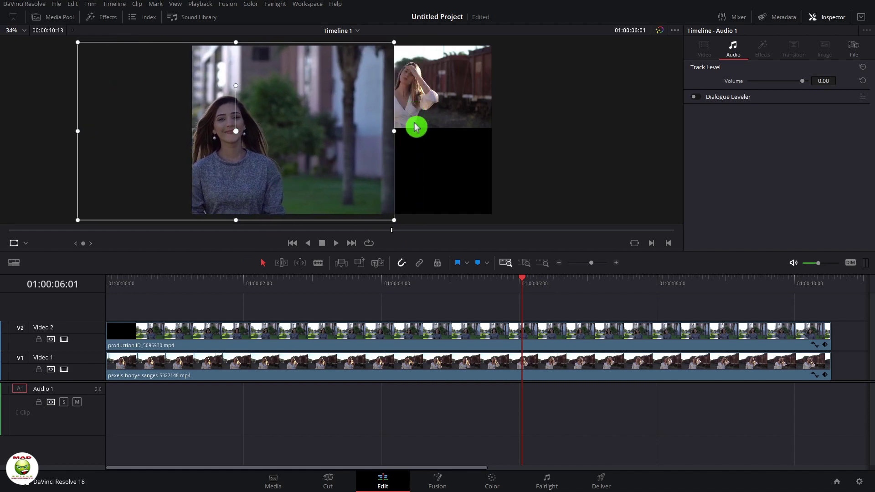
left_click(520, 368)
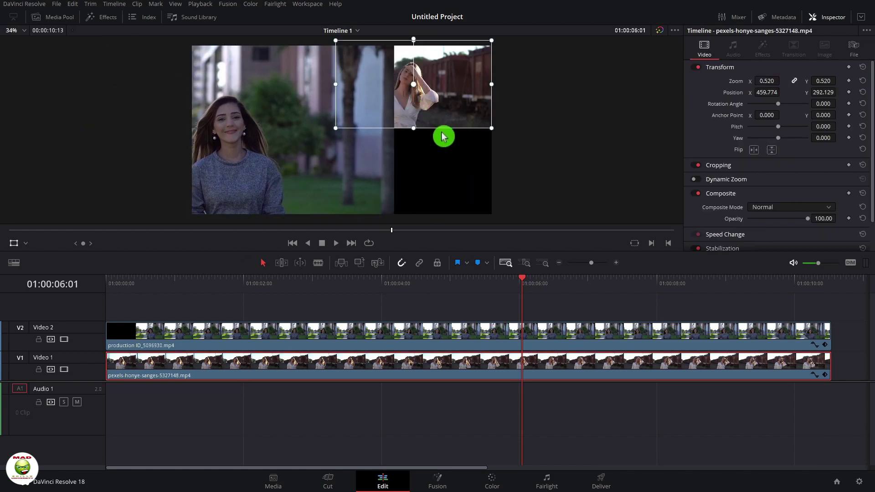
left_click_drag(333, 133, 249, 201)
left_click_drag(377, 106, 420, 153)
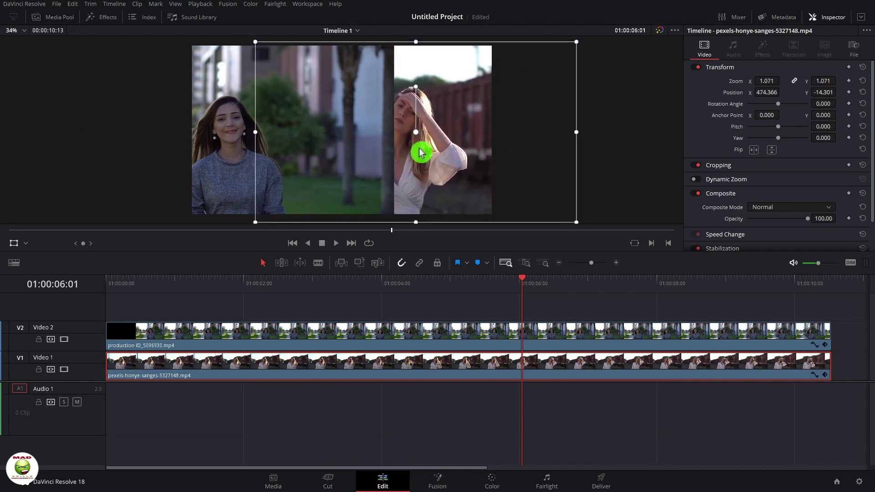
left_click_drag(253, 227, 266, 222)
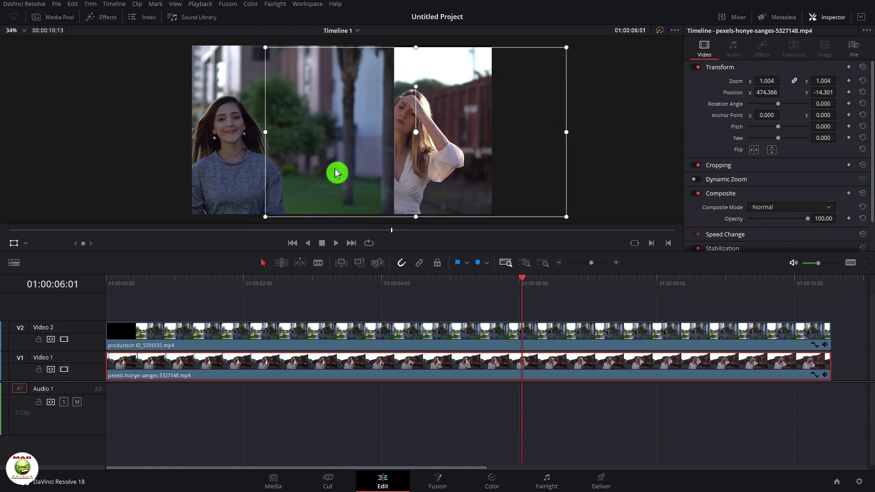
left_click_drag(387, 152, 414, 157)
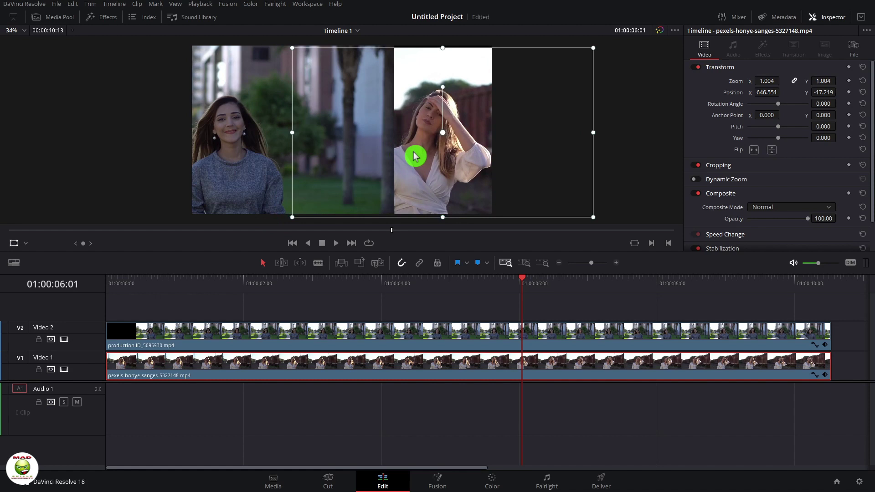
- Shift the Video 1 clip along the timeline to start just before the Video 2 clip ends, and set the playhead to 01:00:06:18
scroll(252, 369, "down", 3)
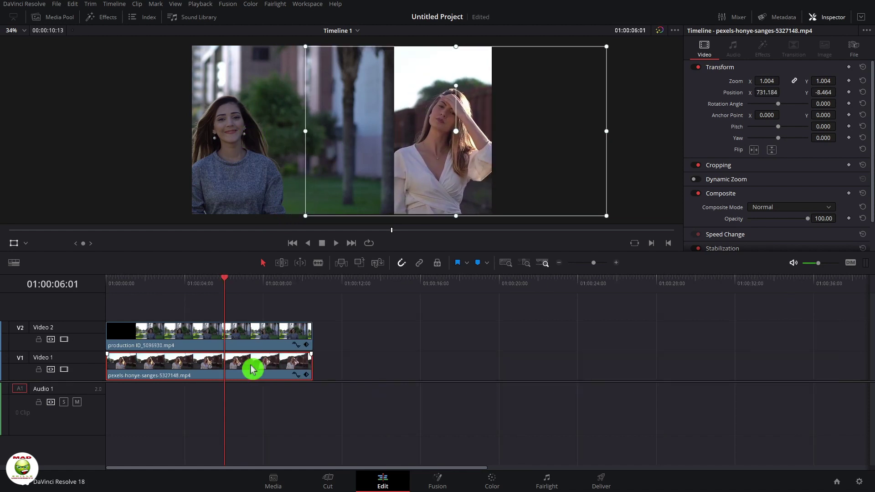
left_click_drag(304, 369, 439, 368)
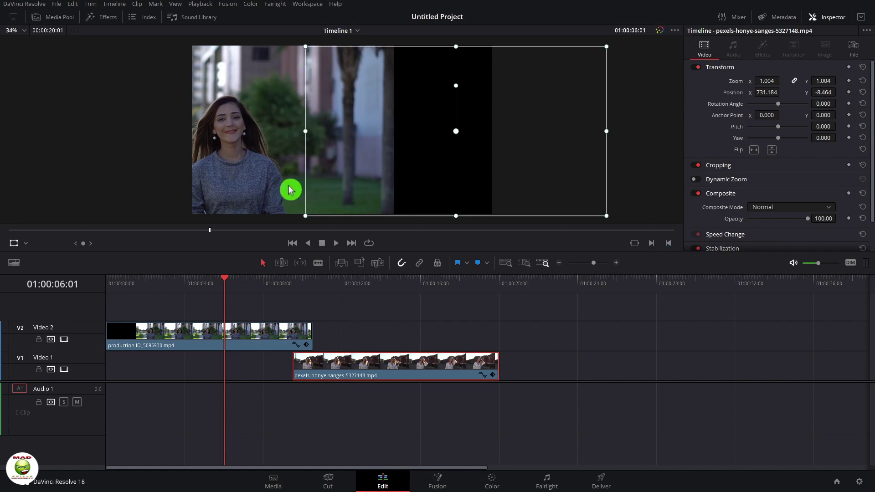
left_click(238, 279)
left_click_drag(458, 168, 510, 165)
left_click_drag(576, 159, 407, 157)
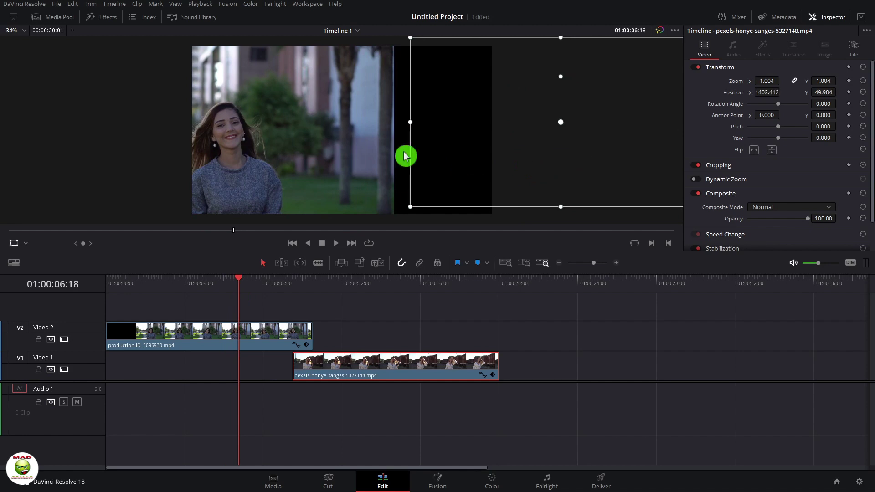
left_click_drag(301, 148, 353, 147)
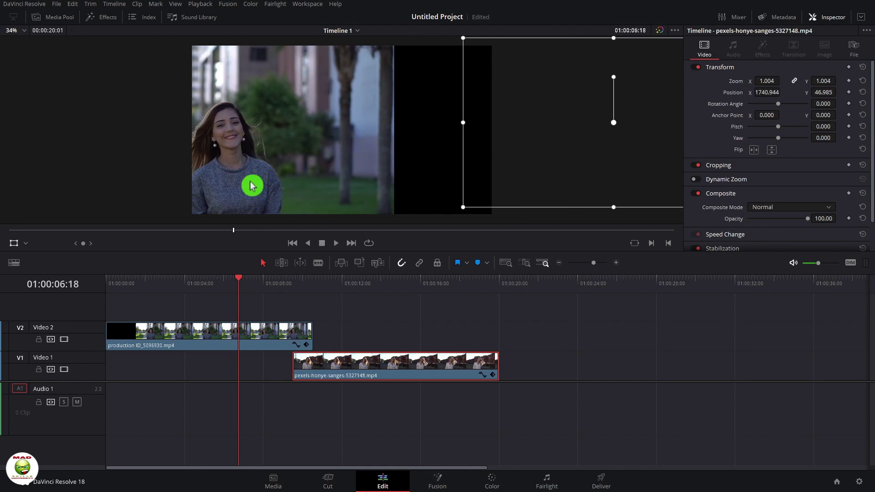
- Center the Video 2 clip in the frame with the Transform overlay and scale it to about 1.00
left_click(148, 346)
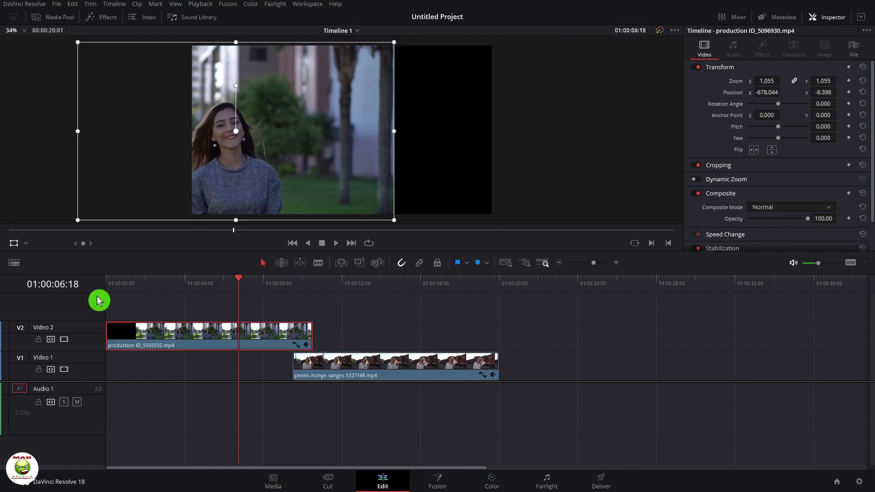
left_click(26, 244)
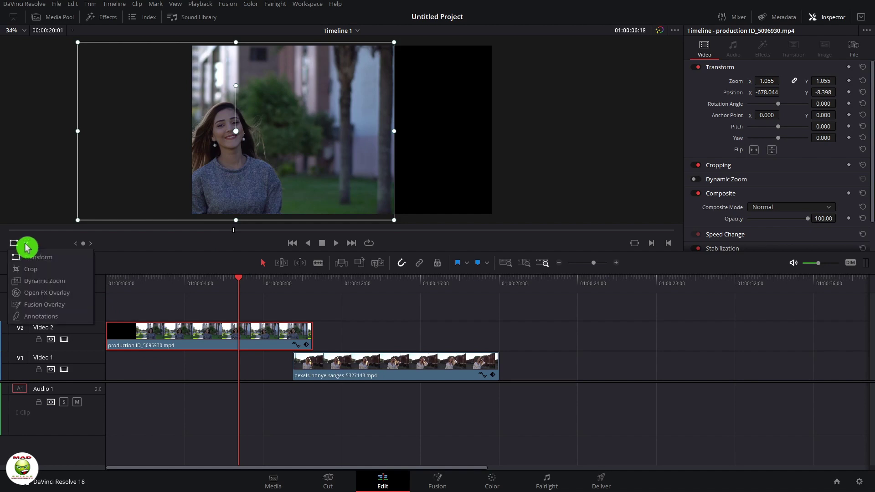
left_click(48, 258)
left_click_drag(381, 156, 450, 152)
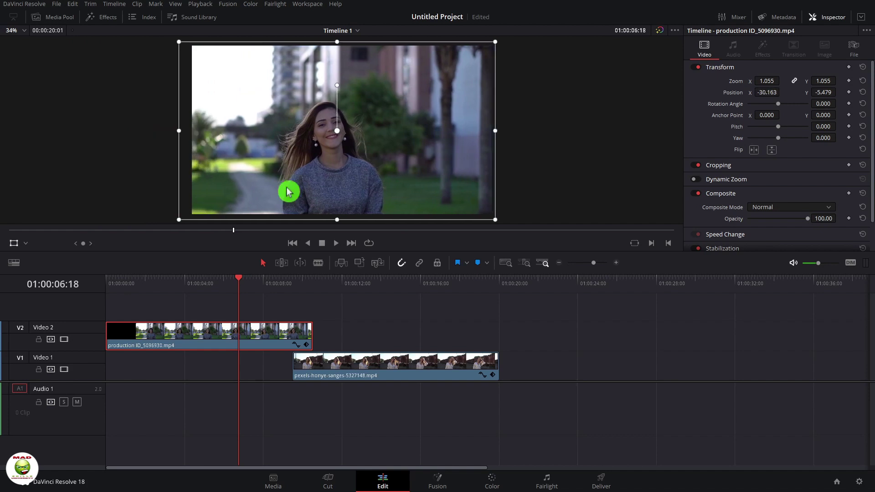
left_click_drag(179, 224, 189, 220)
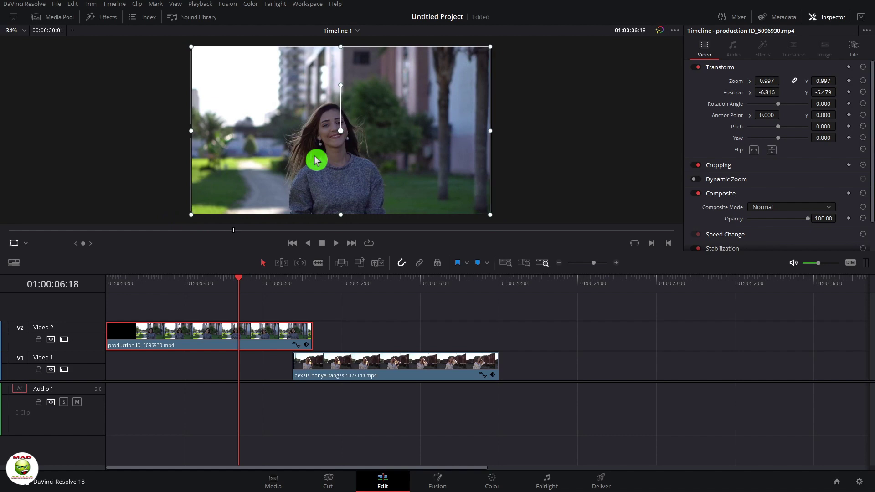
- At 01:00:13:19, move the Video 1 clip back to the center of the frame
left_click(540, 155)
left_click(376, 279)
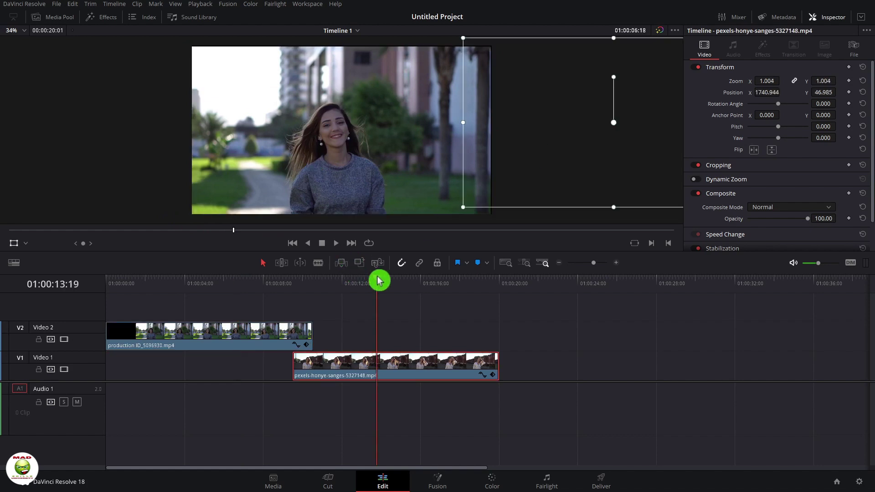
left_click_drag(568, 151, 342, 147)
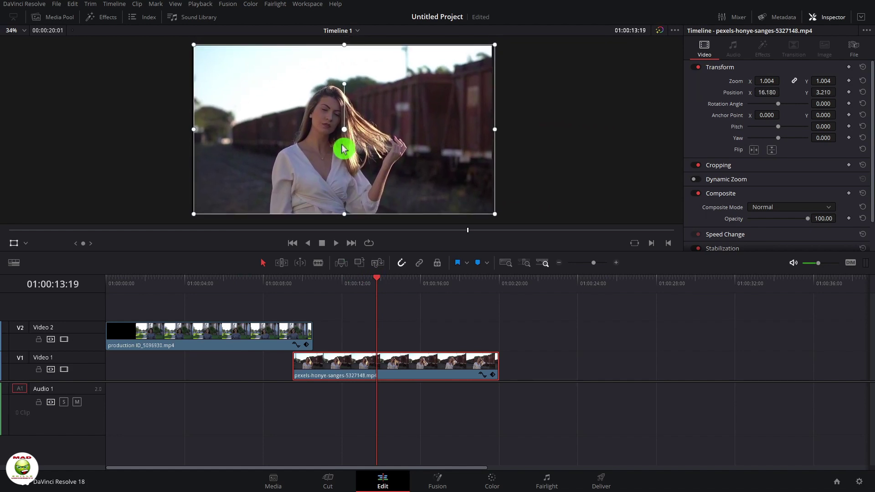
- At 01:00:05:19, raise the Video 2 clip in the frame to about Y 58.7 and scale it to about 1.10
left_click(203, 280)
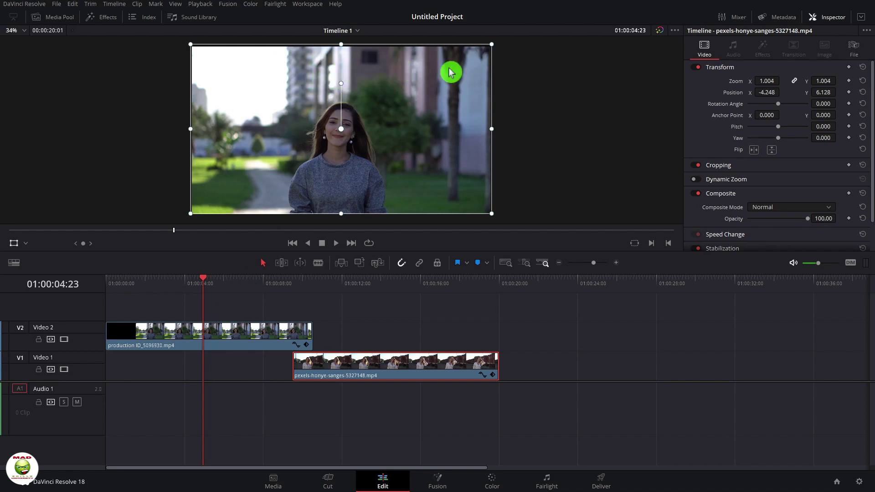
left_click(373, 277)
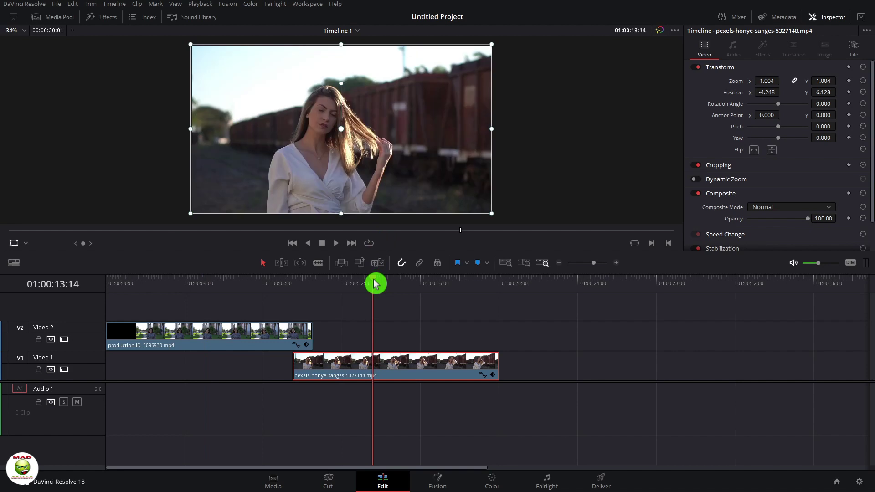
left_click(274, 335)
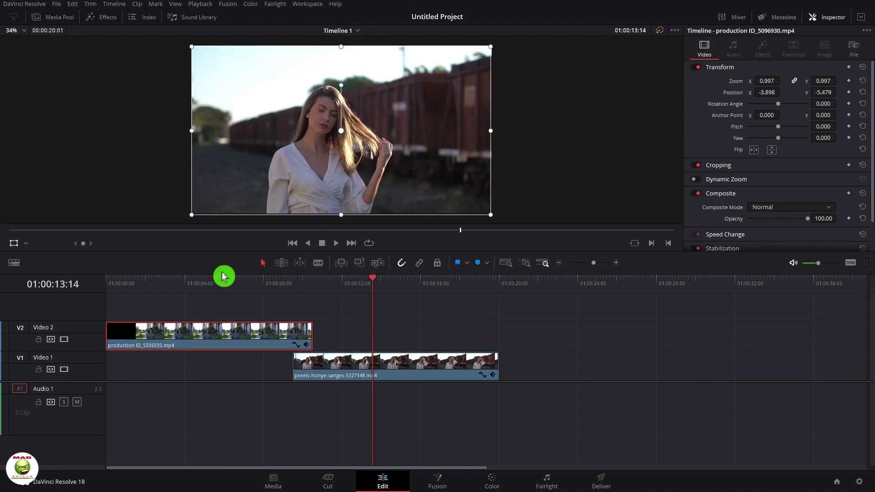
left_click(219, 279)
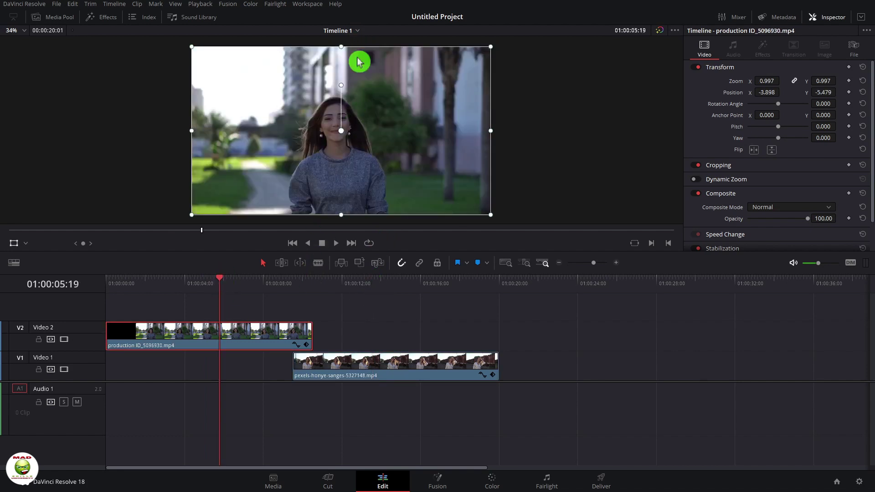
left_click_drag(387, 140, 390, 128)
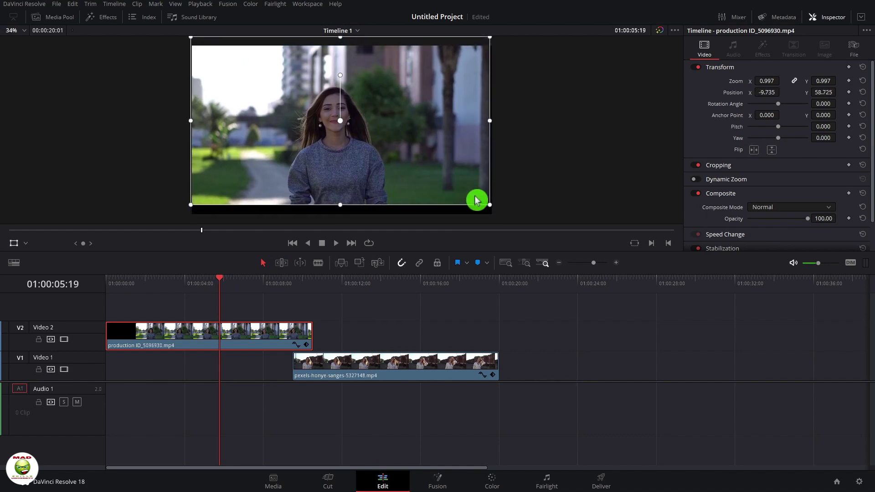
left_click_drag(492, 210, 507, 229)
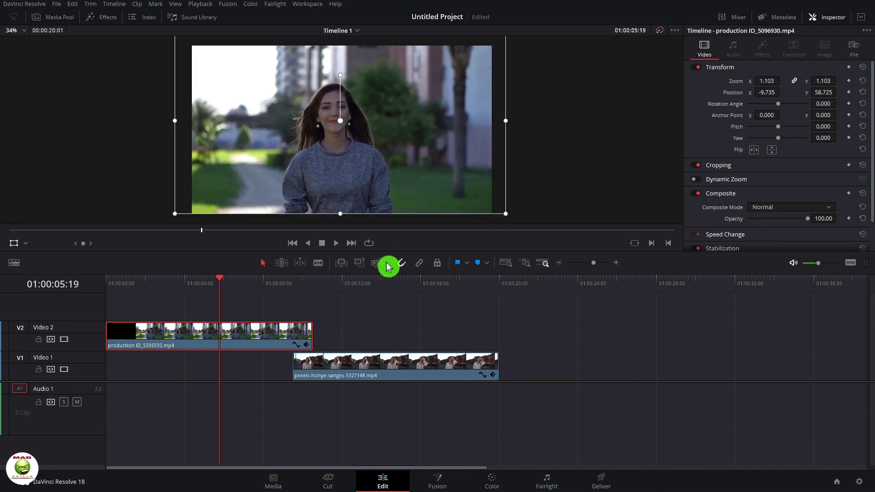
- At 01:00:07:14, move the Video 2 clip up to about Y 87.9 and scale it to about 1.17
left_click(386, 281)
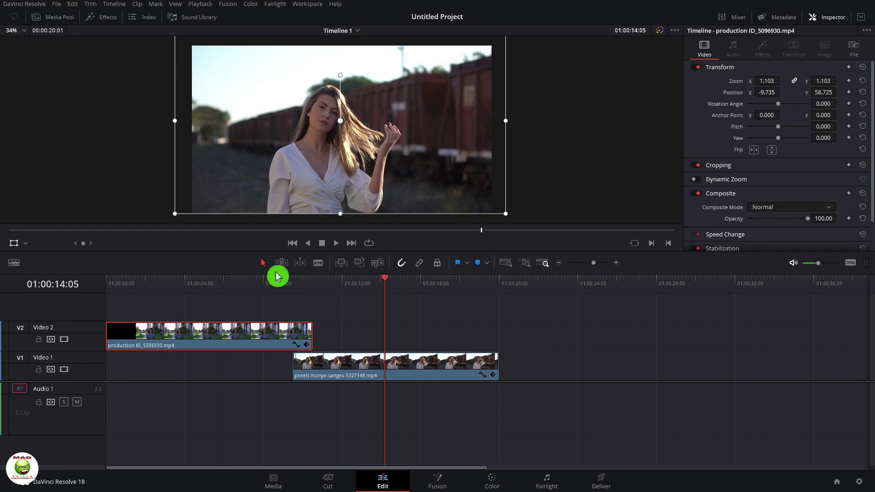
left_click(255, 281)
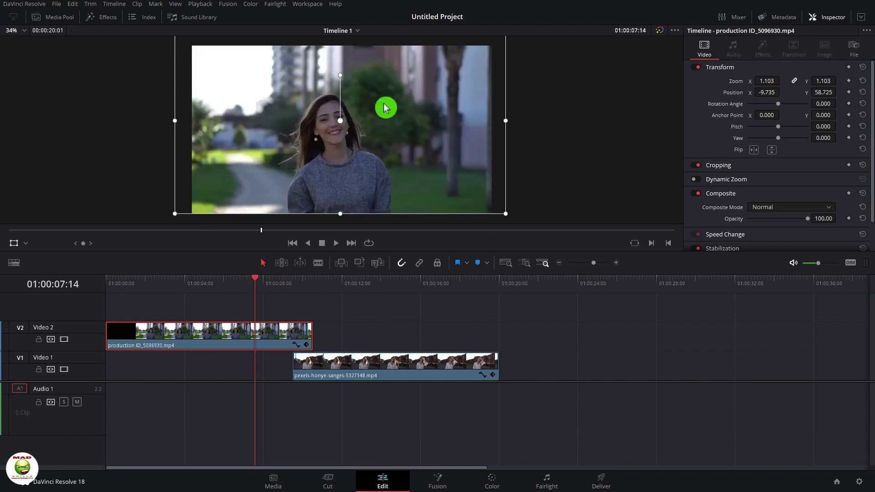
left_click_drag(442, 86, 442, 82)
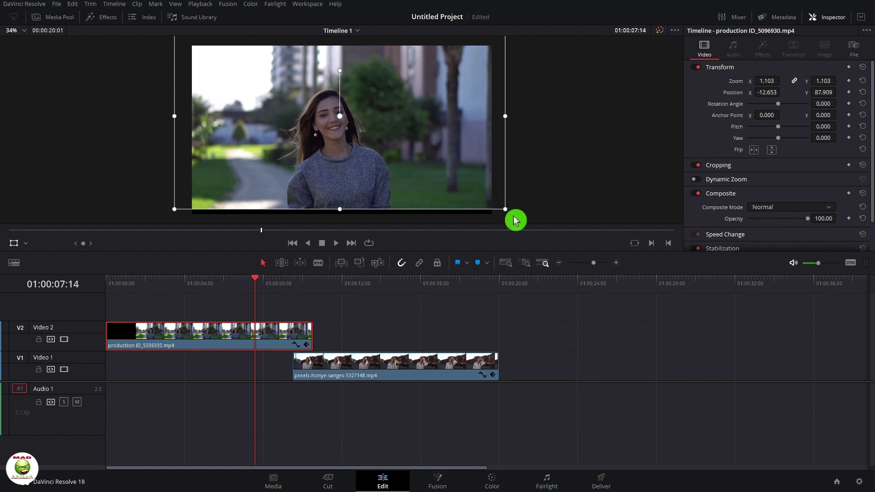
left_click_drag(506, 211, 518, 219)
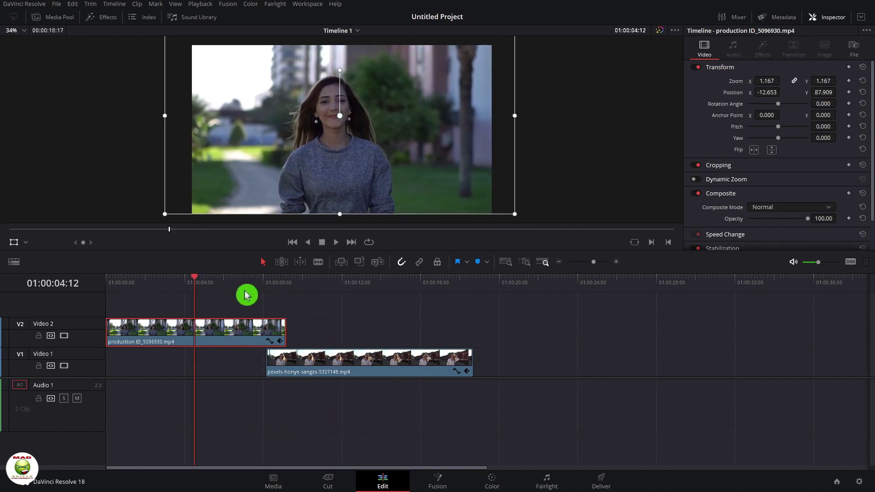
- Find the Drop Shadow filter with the search term "drop", apply it to the Video 2 clip, and set its shadow color to blue (#0000ff)
left_click(108, 18)
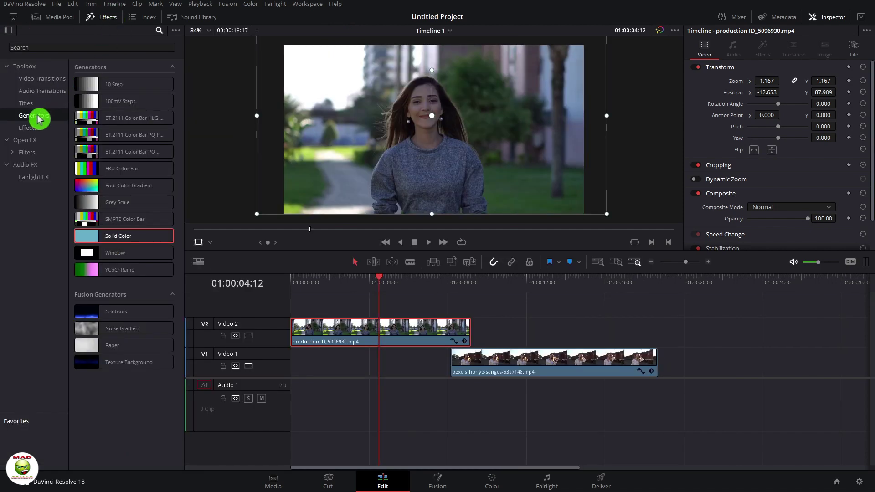
left_click(30, 152)
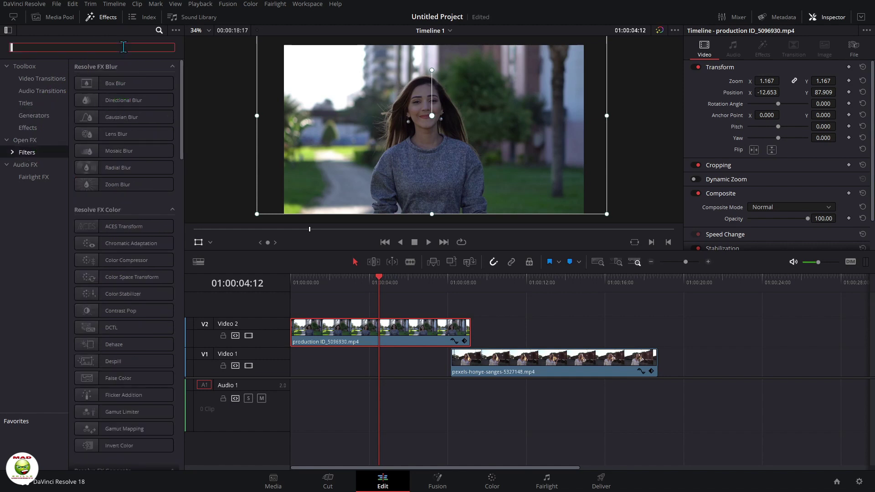
type("drop")
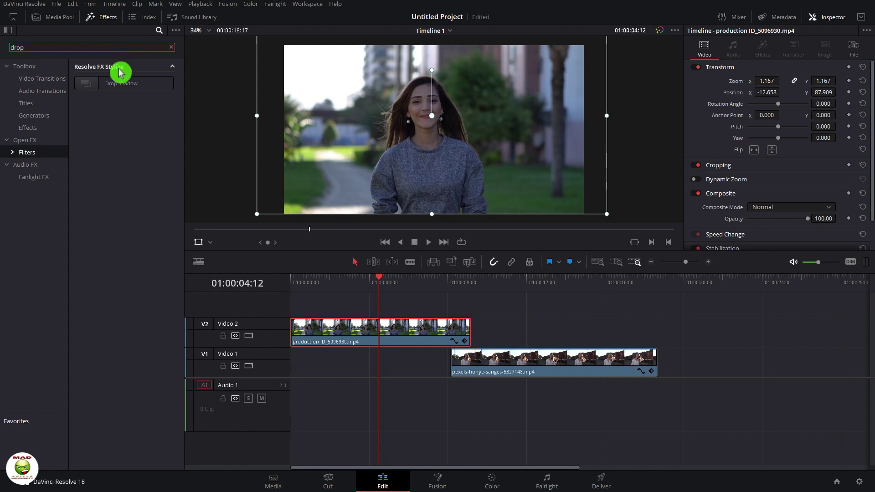
left_click_drag(129, 85, 371, 354)
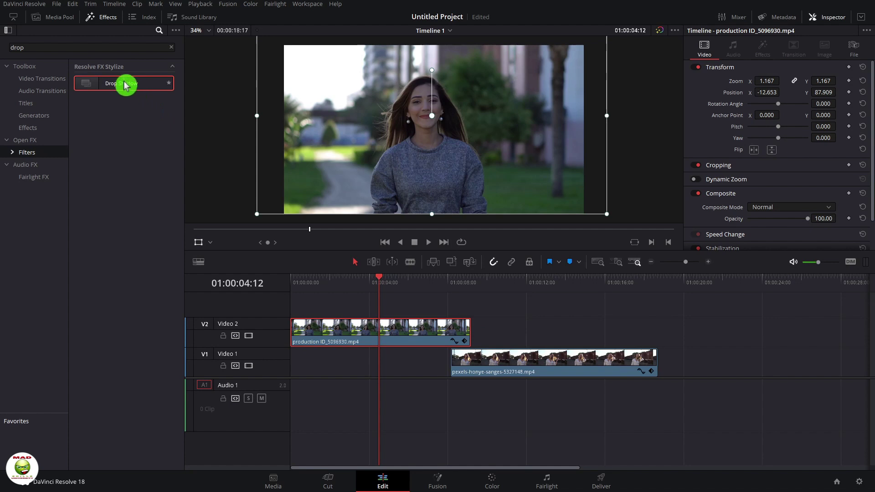
left_click_drag(126, 85, 385, 342)
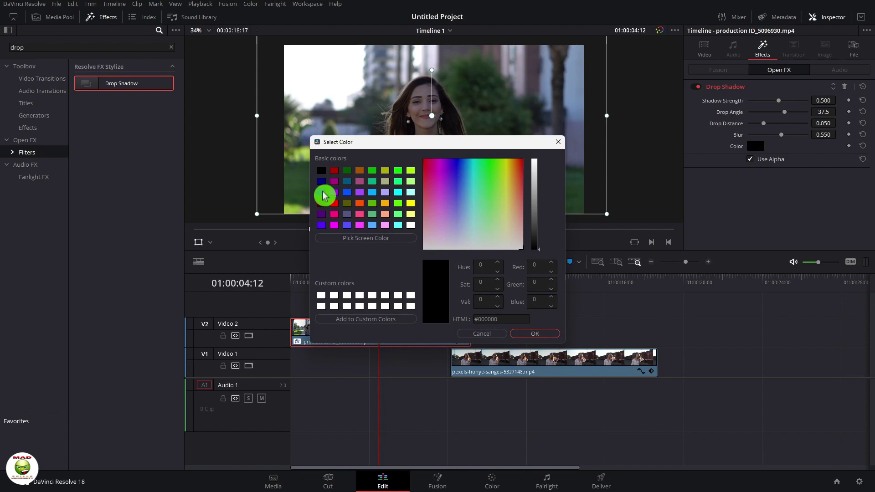
left_click(322, 193)
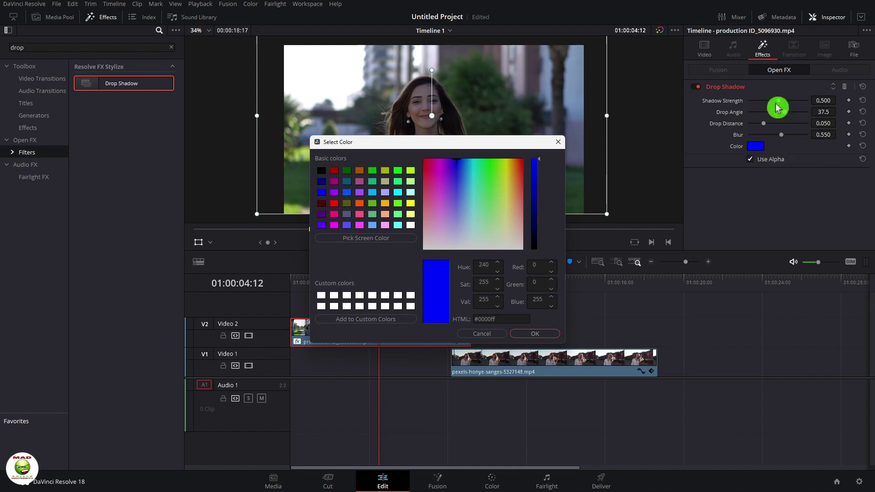
left_click(535, 336)
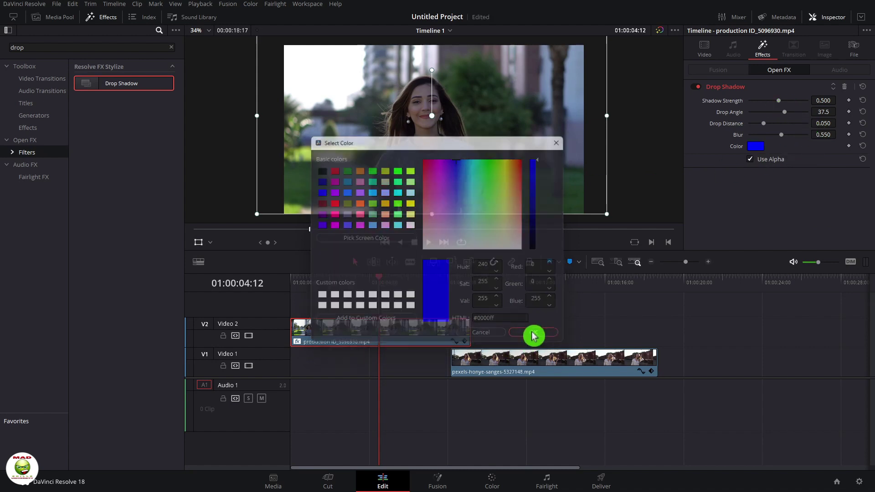
- At 01:00:05:23, set the drop shadow's blur to 0, angle to -4.1, distance to 0.062 and strength to 0.419
left_click_drag(381, 283, 407, 285)
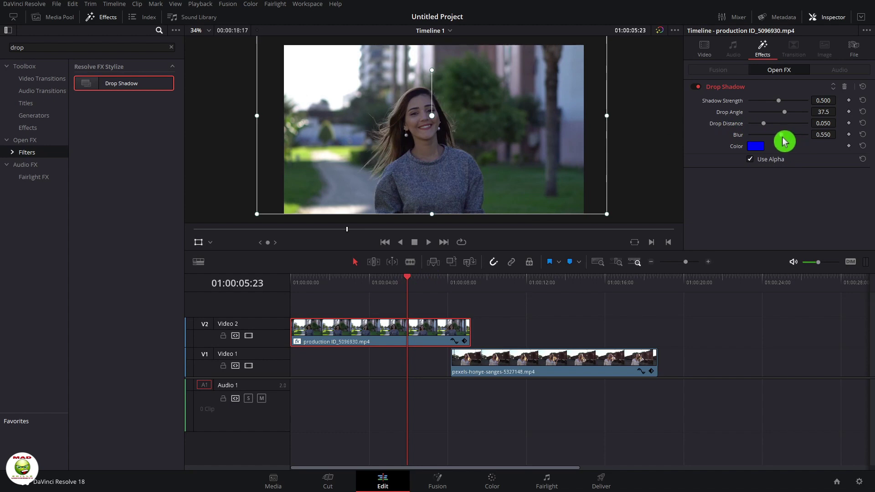
left_click_drag(781, 140, 735, 140)
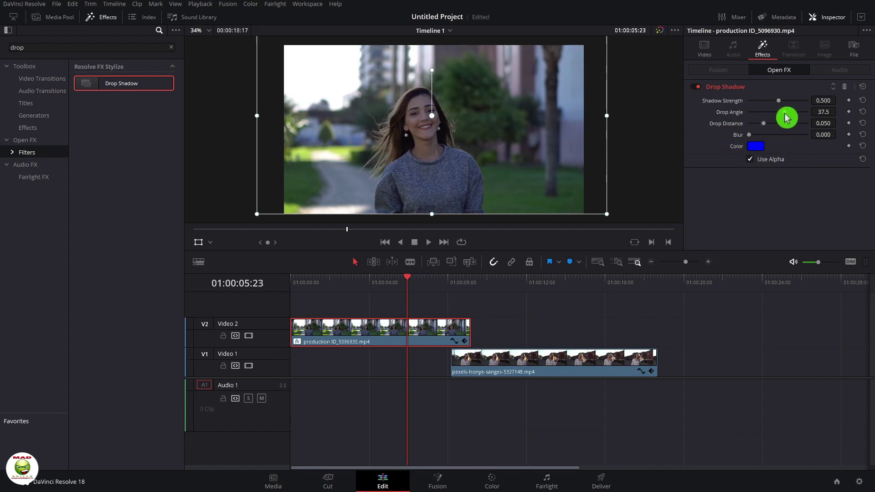
mouse_move(769, 117)
left_mouse_down()
mouse_move(795, 114)
mouse_move(777, 115)
left_mouse_up()
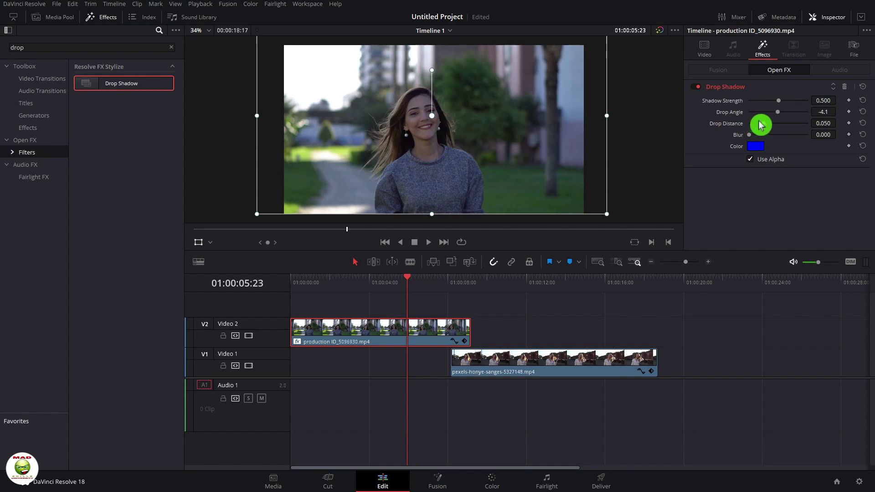
left_click_drag(773, 126, 774, 101)
left_click(426, 352)
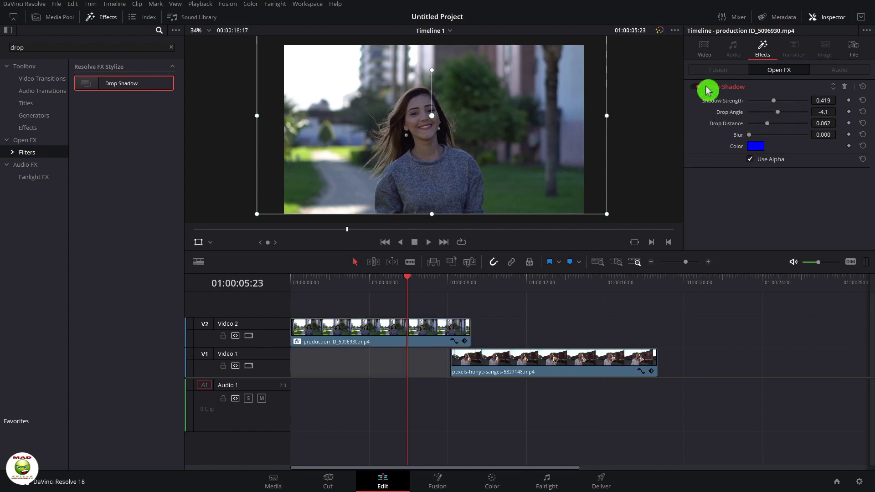
- Crop the Video 2 clip by about 484 on the left and 519 on the right, and move it to about X -404
left_click(705, 46)
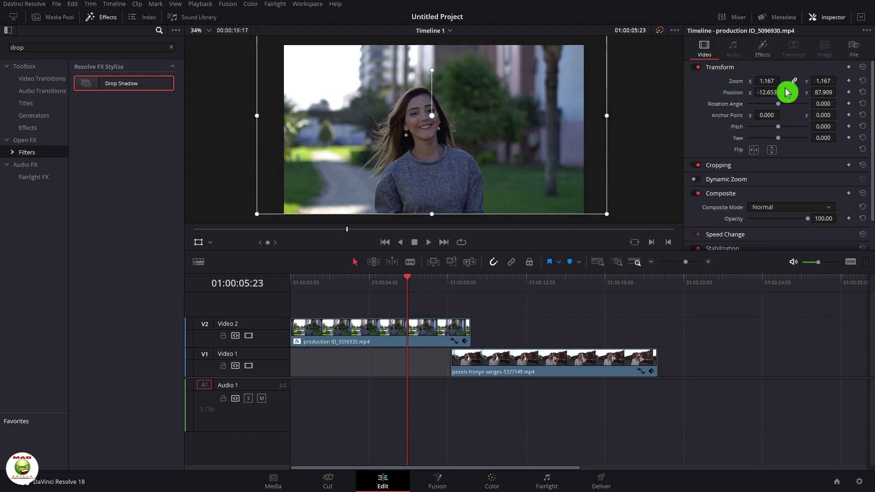
scroll(775, 114, "down", 1)
left_click(704, 134)
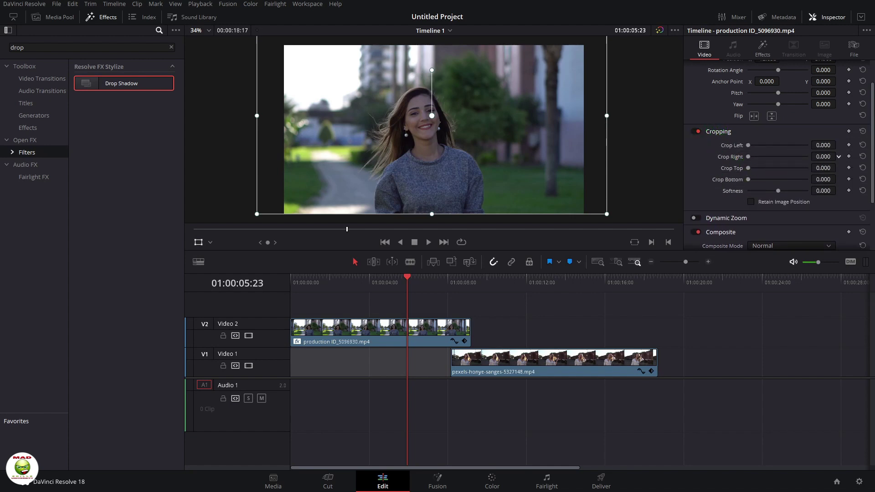
left_click_drag(837, 156, 811, 146)
scroll(804, 114, "up", 2)
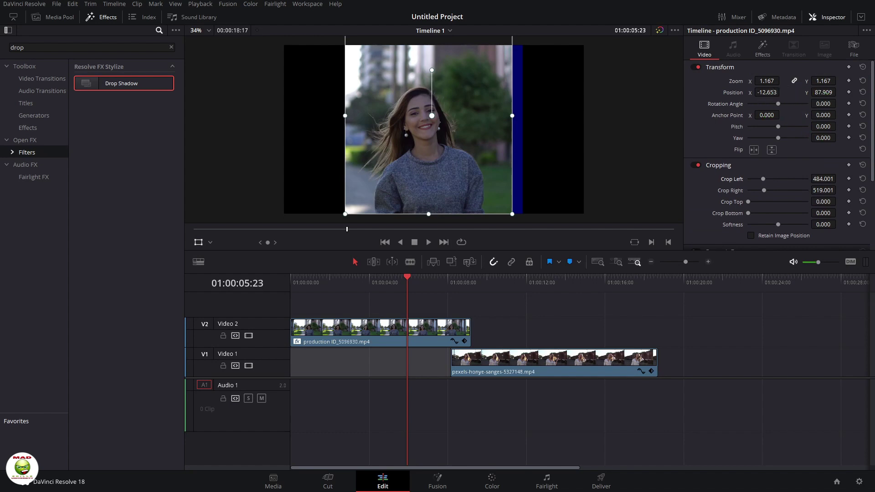
left_click_drag(767, 92, 746, 92)
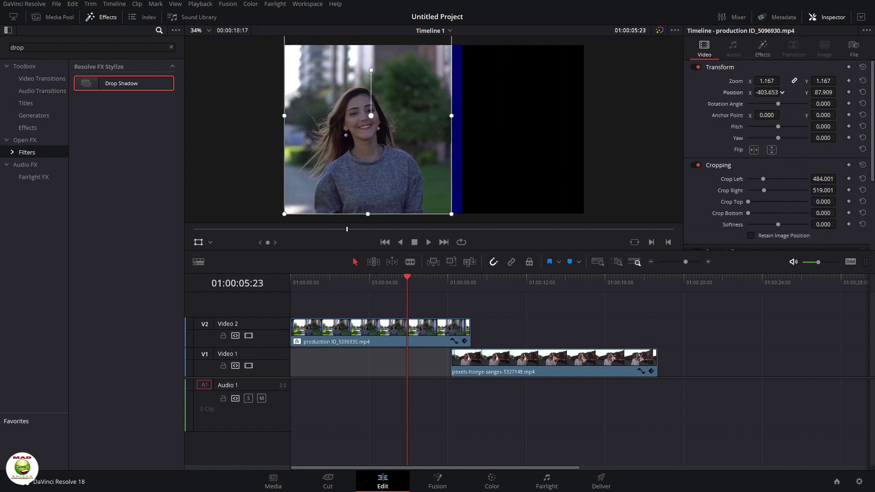
- Crop the Video 1 clip by 308 on the left and 507 on the right, and move it to the frame's right half at about X 536
left_click(523, 284)
left_click(529, 377)
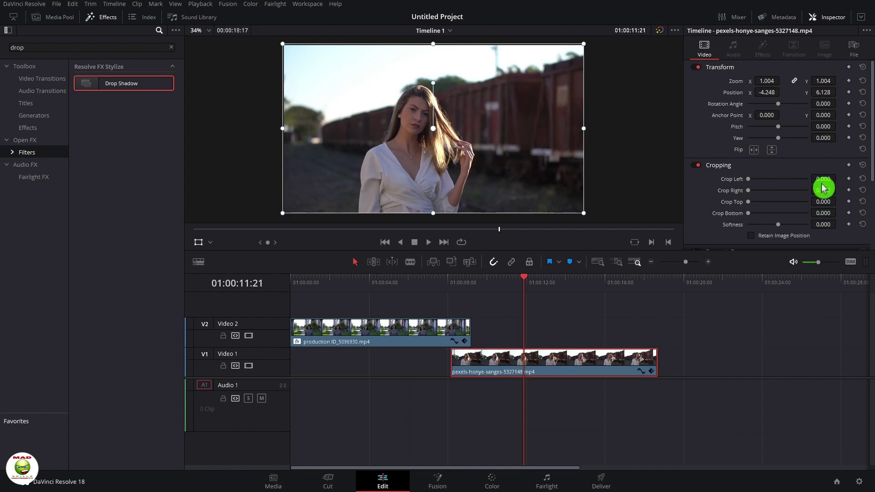
left_click_drag(823, 178, 351, 144)
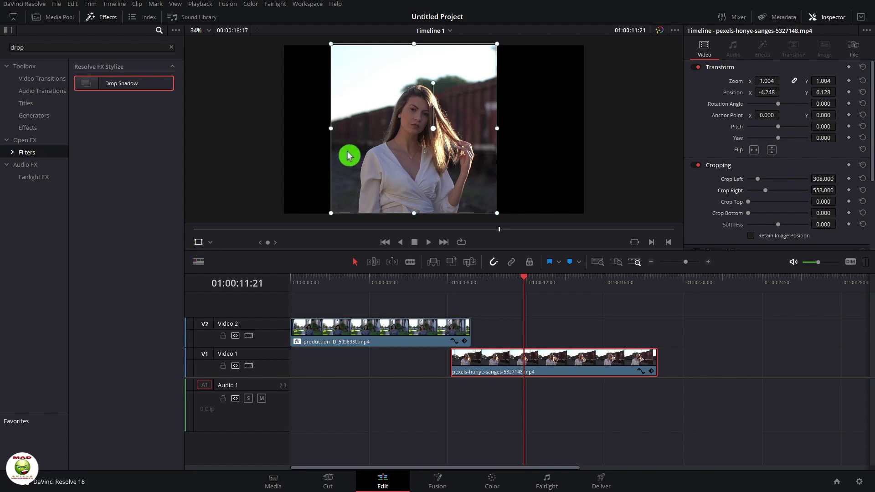
left_click_drag(497, 132, 500, 132)
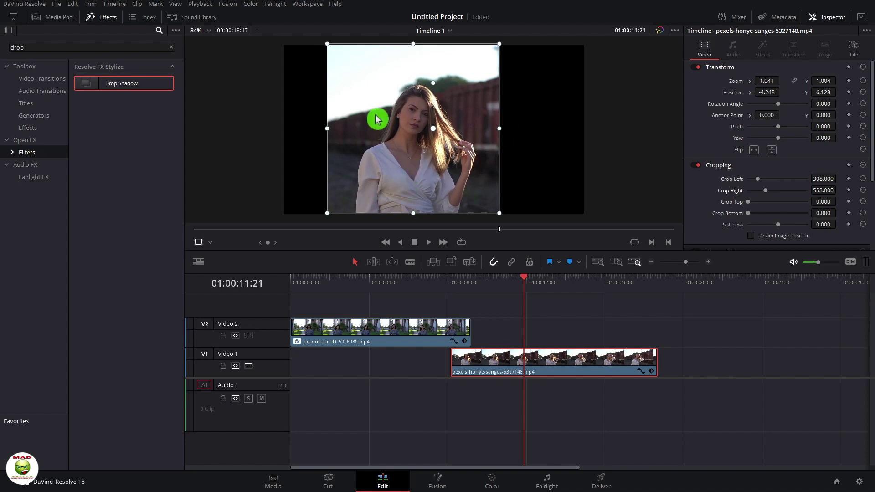
key("ctrl+z")
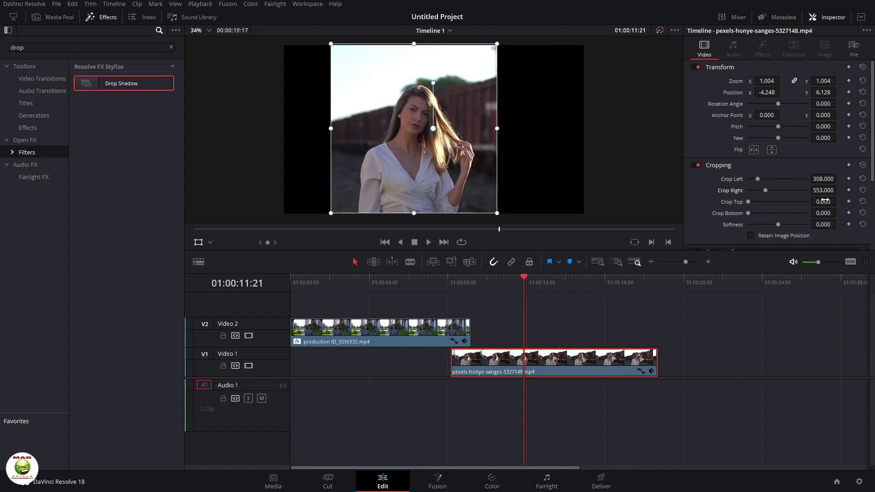
mouse_move(823, 190)
left_mouse_down()
mouse_move(839, 189)
mouse_move(811, 190)
left_mouse_up()
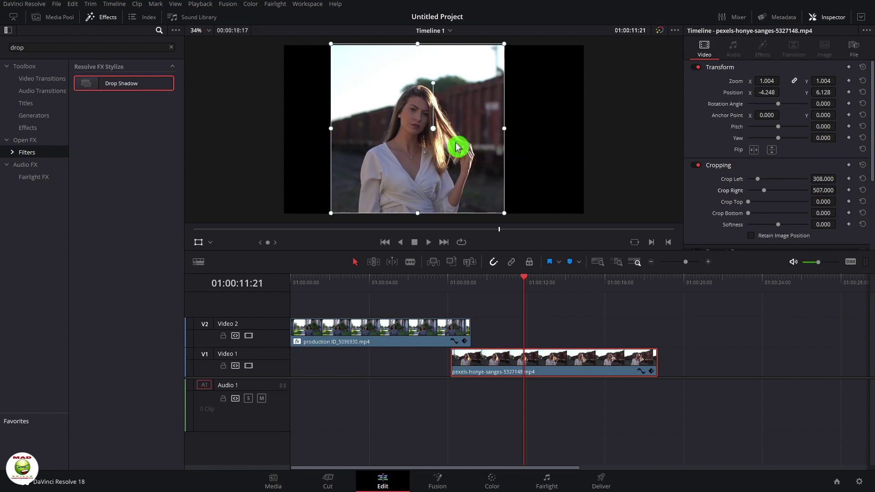
left_click_drag(454, 146, 542, 149)
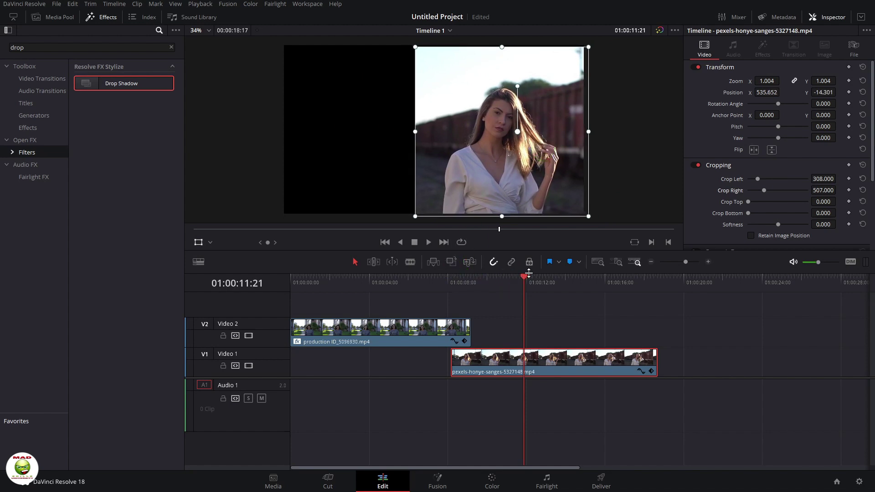
left_click_drag(523, 279, 458, 279)
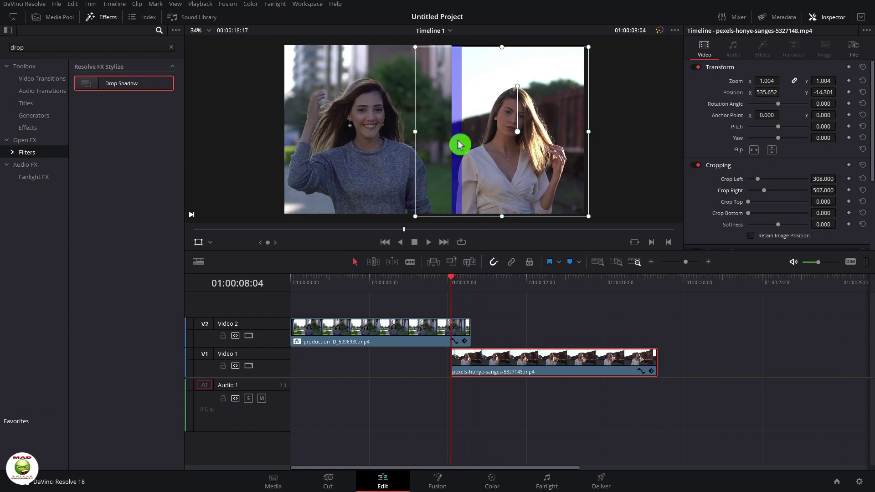
- Stack the pexels clip on the track above the production clip at the timeline start, and trim its end to match the clip below
left_click_drag(506, 361, 325, 291)
left_click(318, 280)
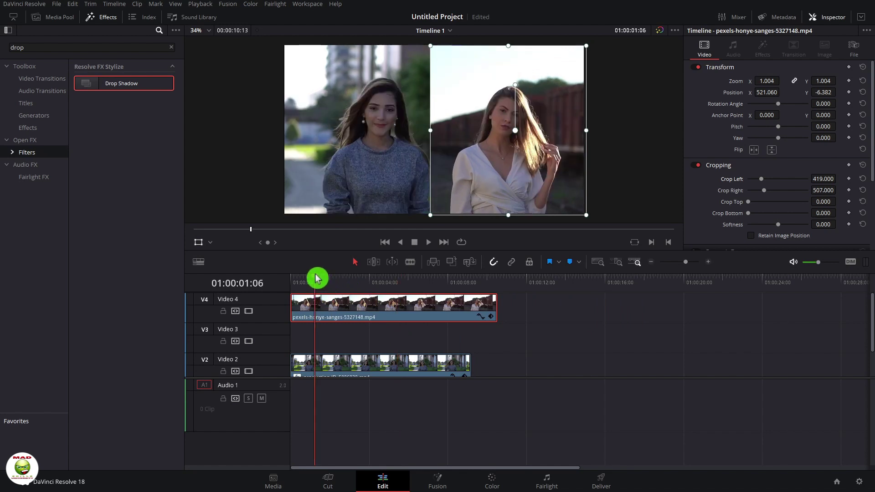
left_click_drag(413, 306, 416, 318)
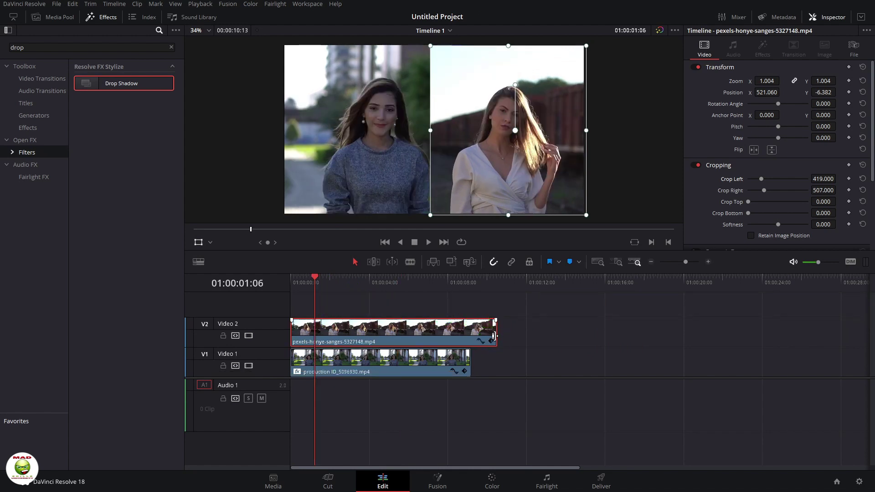
left_click_drag(494, 337, 470, 337)
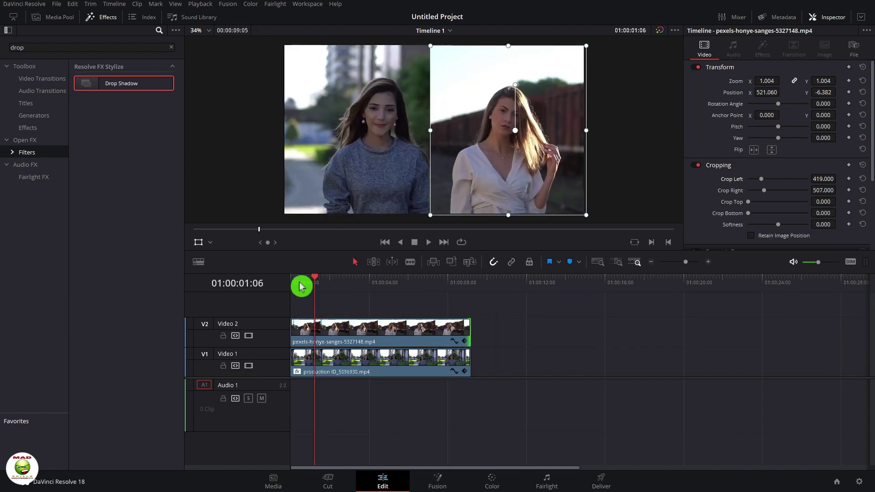
- Play the two-clip split screen from the timeline start and review it in the full-screen viewer
left_click_drag(307, 281, 290, 281)
key("space")
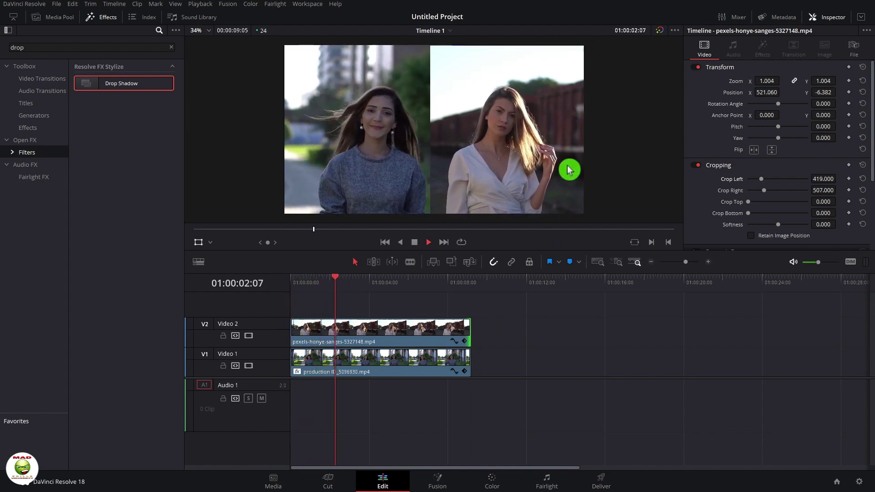
key("p")
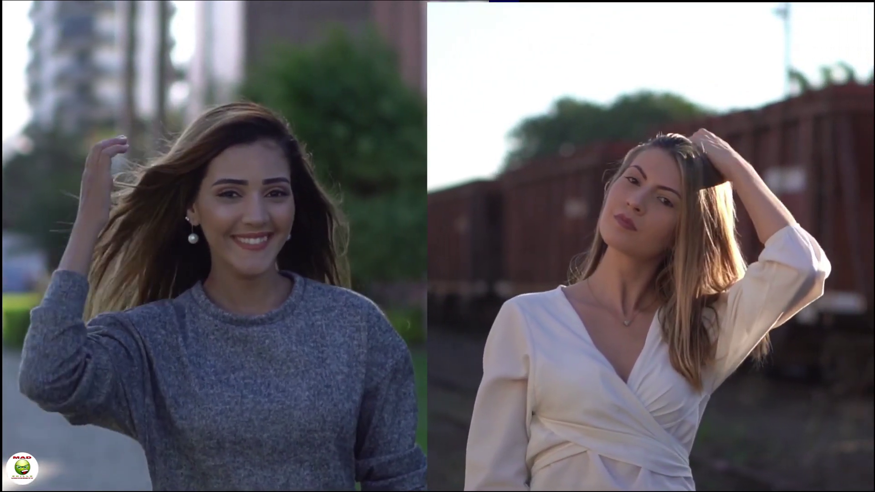
key("Escape")
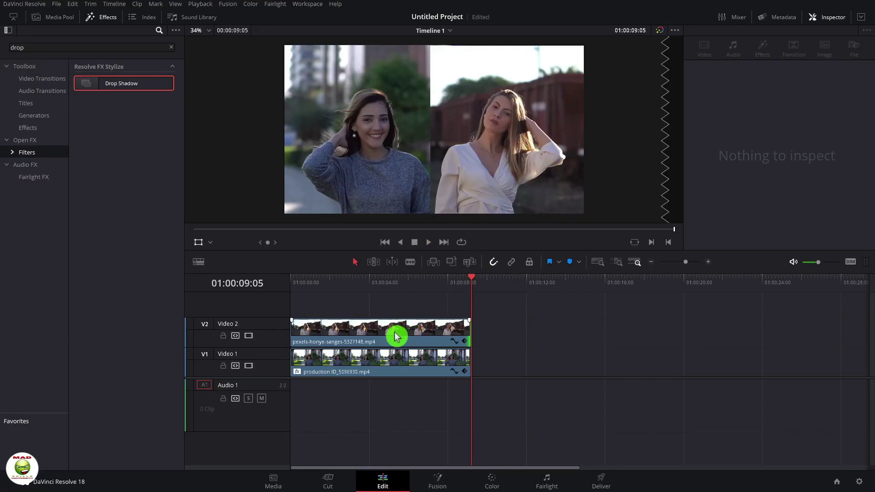
- Move the pexels clip along Video 2 so it starts at about 01:00:07:08, over the end of the production clip
left_click_drag(395, 336, 555, 328)
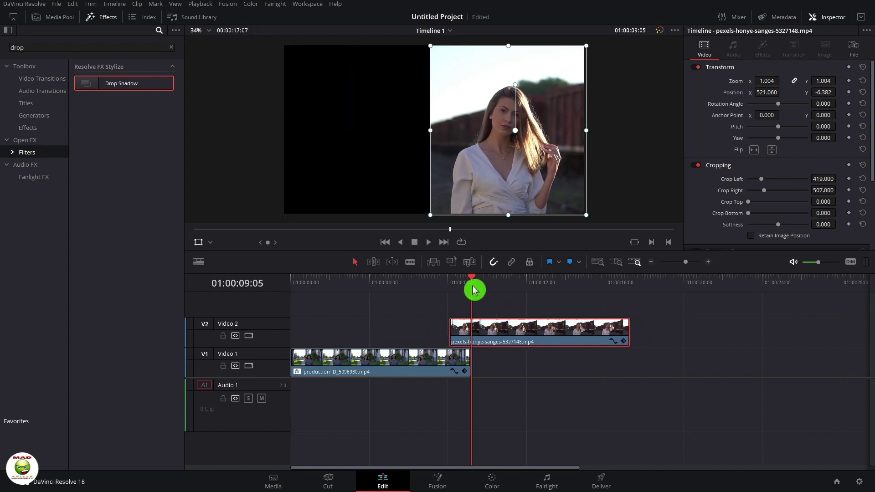
left_click_drag(471, 283, 391, 296)
mouse_move(535, 334)
left_mouse_down()
mouse_move(474, 333)
mouse_move(518, 332)
left_mouse_up()
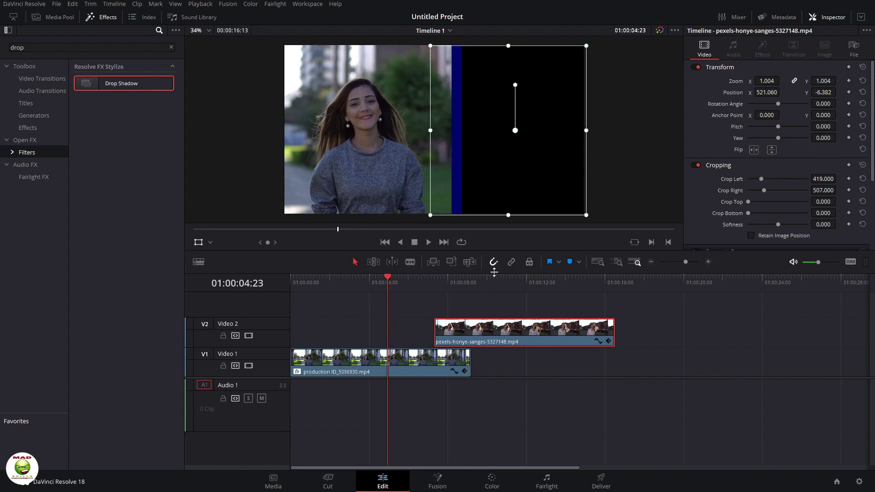
- Keyframe the pexels clip's position at 01:00:07:08, and five frames further on set it to X 495.060 and Y 4.618
left_click(443, 279)
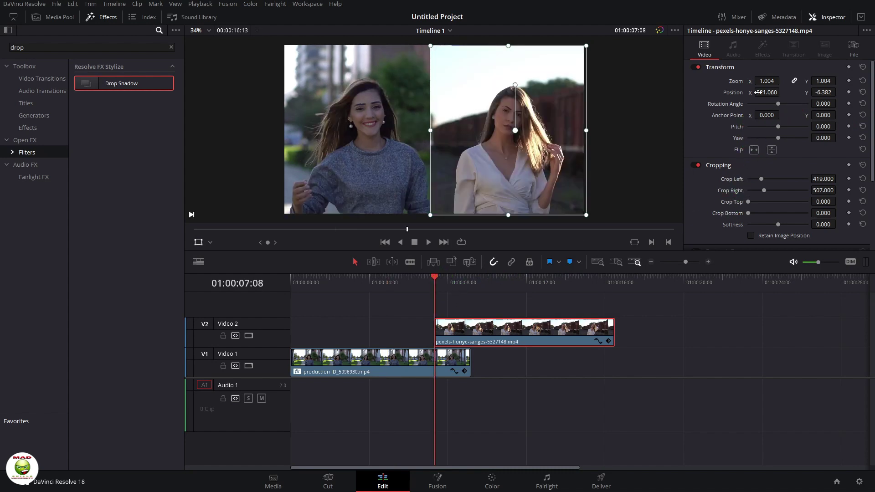
left_click(850, 92)
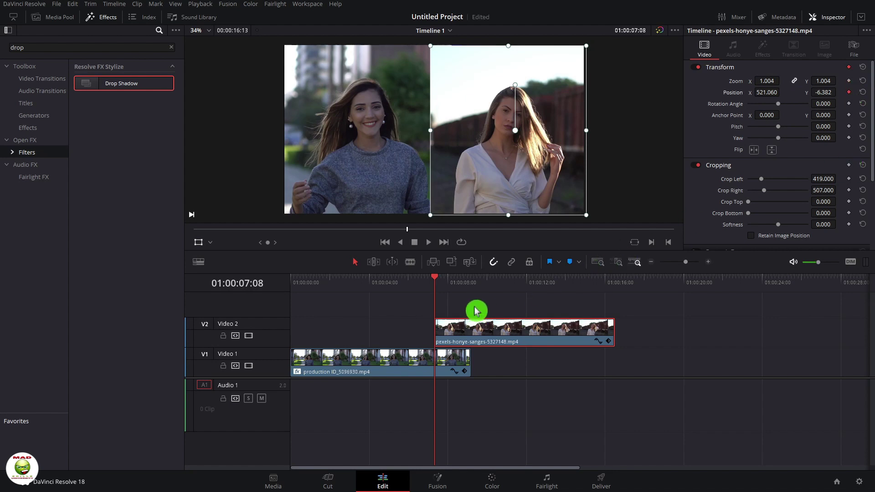
key("Right")
key("Right")
key("Right")
key("Right")
key("Right")
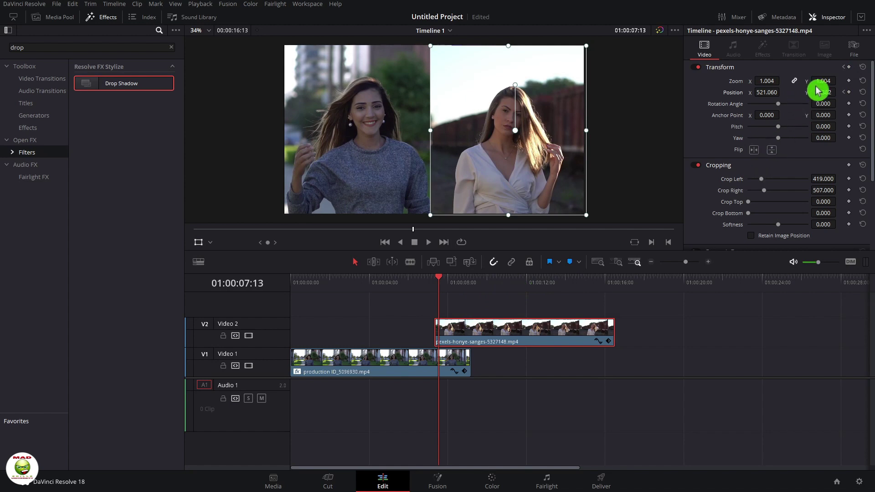
left_click_drag(822, 90, 833, 91)
left_click_drag(771, 93, 782, 92)
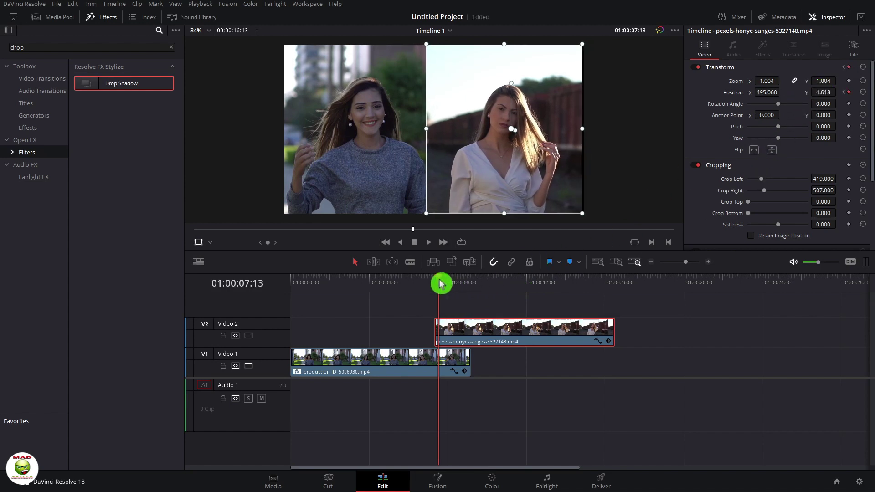
- At 01:00:08:04, set the pexels clip's position to X 464.060, and play back the keyframed movement
left_click_drag(440, 284, 451, 282)
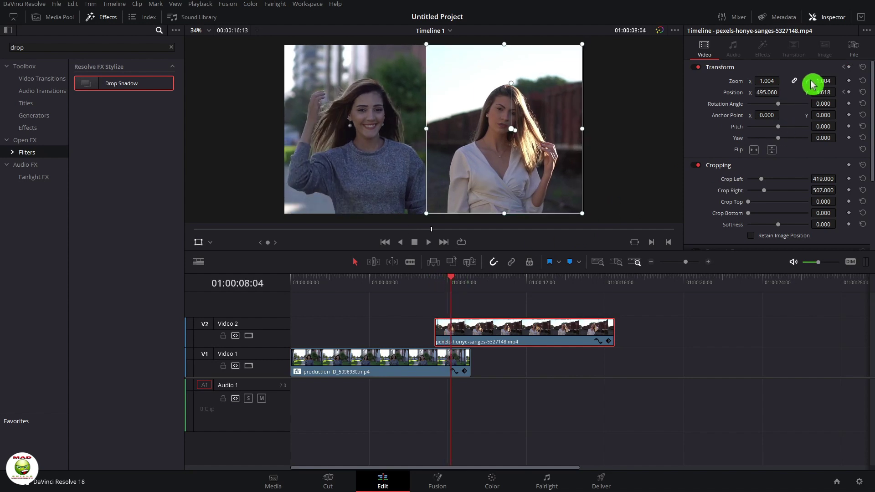
left_click_drag(769, 89, 631, 125)
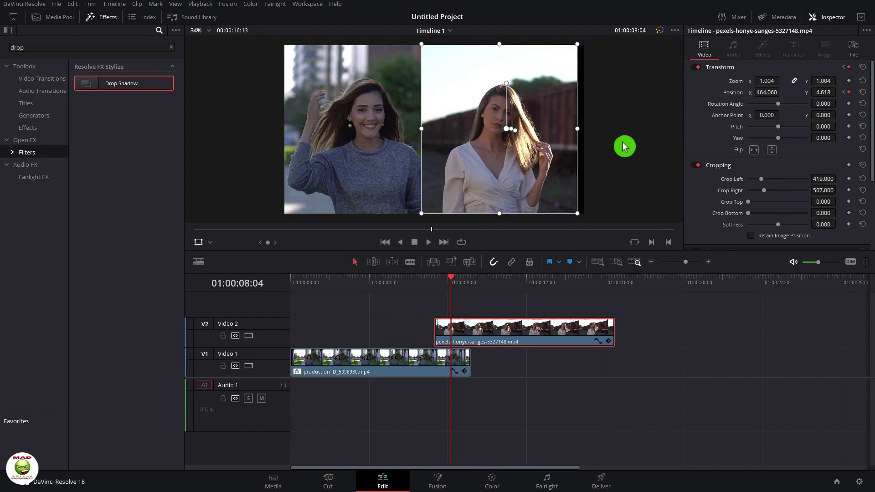
left_click(425, 283)
key("space")
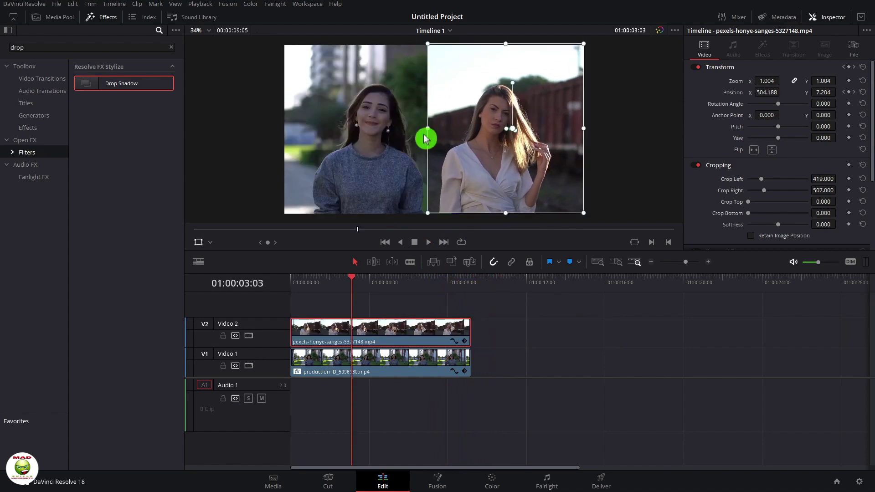
- Change the drop shadow colour on the production clip to black
left_click(397, 368)
scroll(809, 159, "down", 3)
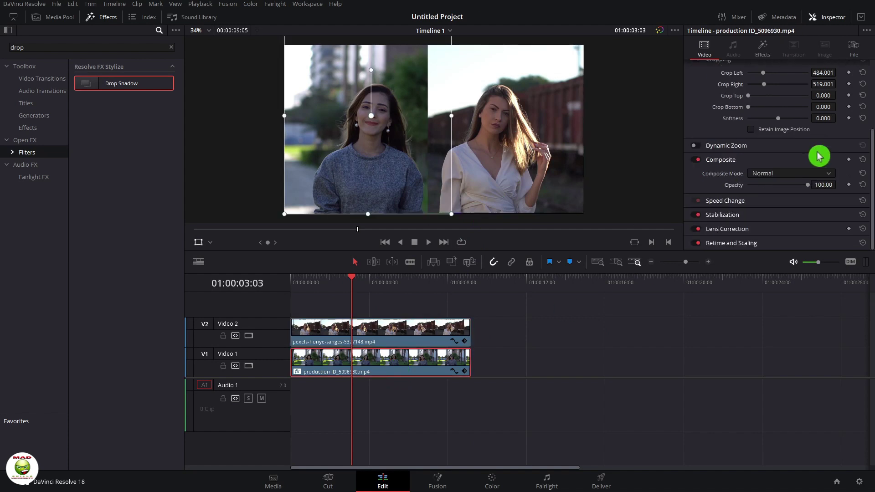
scroll(782, 166, "up", 1)
scroll(766, 114, "down", 1)
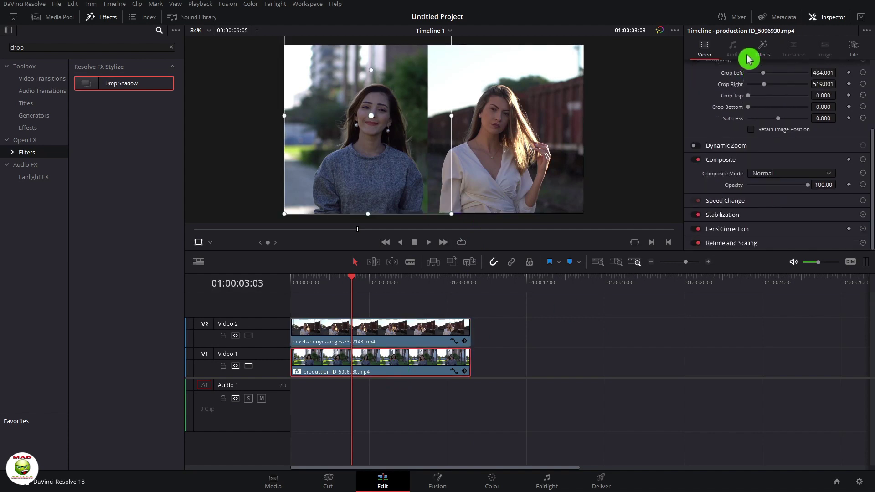
left_click(764, 45)
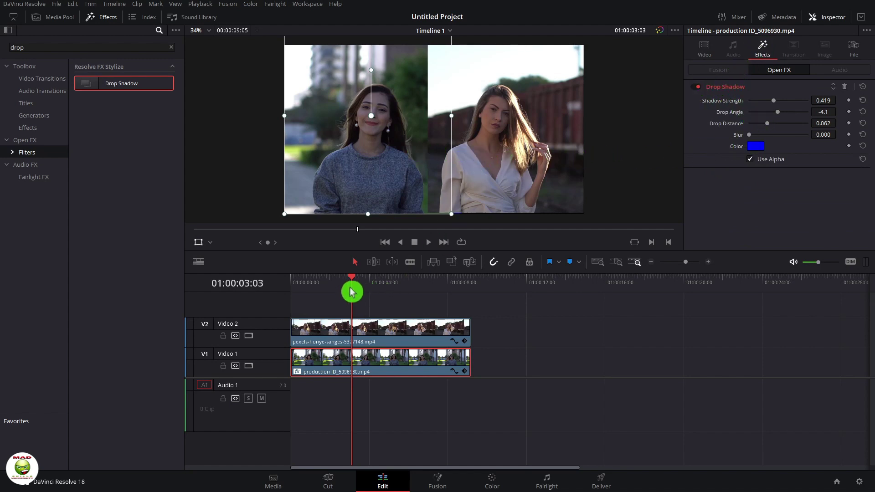
left_click_drag(356, 280, 336, 284)
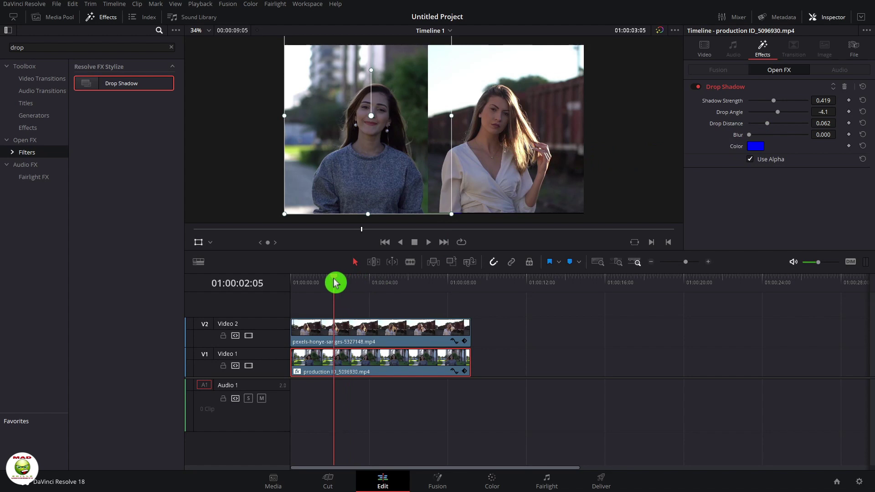
left_click(758, 146)
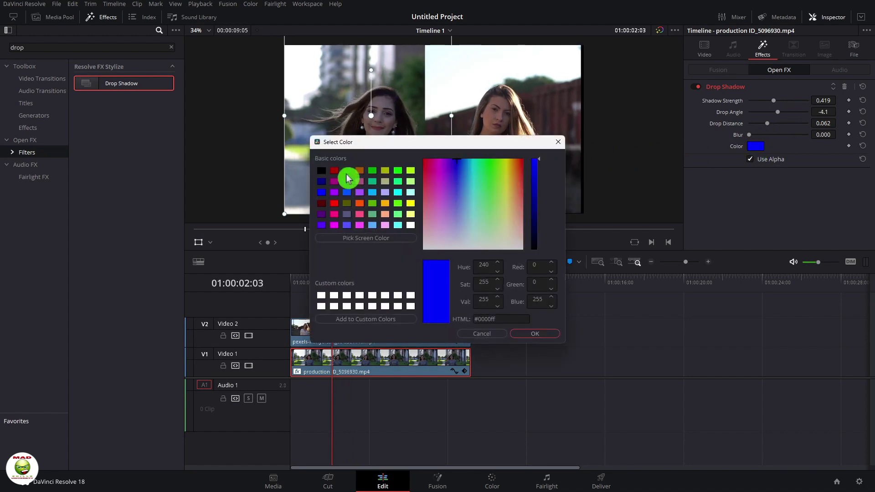
left_click(321, 171)
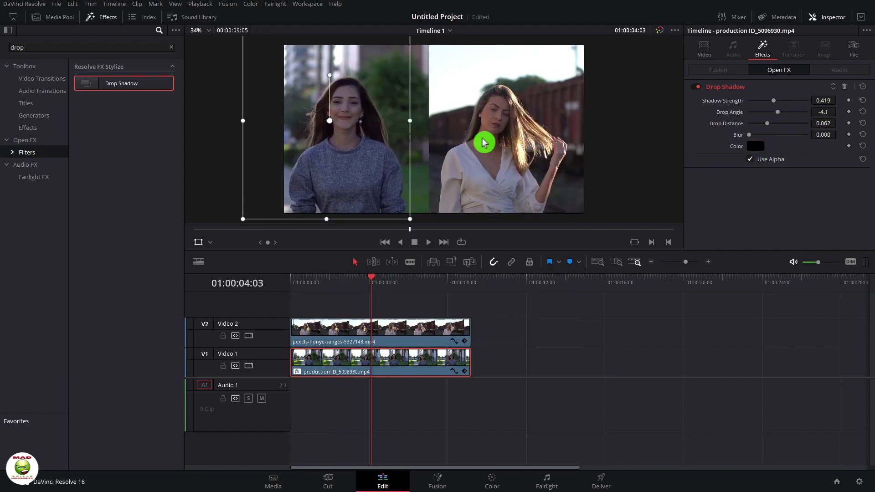
- At 01:00:04:03, shift the pexels clip slightly right and the production clip right, leaving a narrow black divider between them
left_click(426, 331)
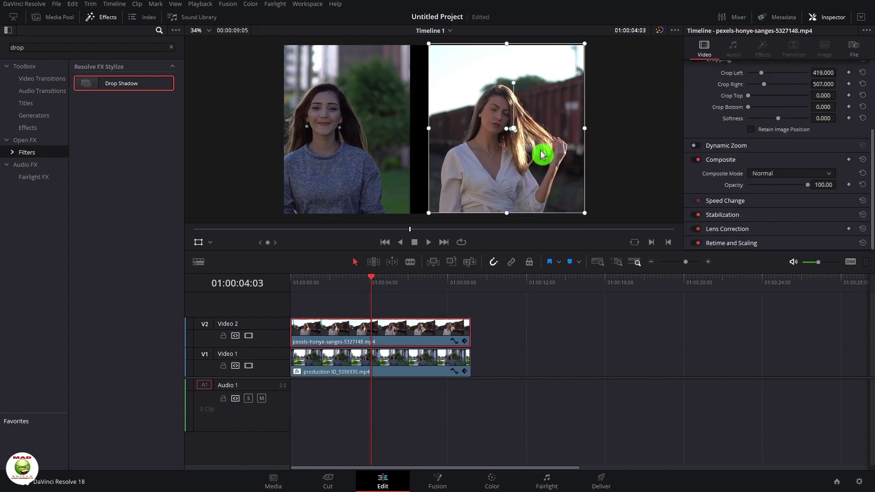
left_click_drag(543, 155, 551, 154)
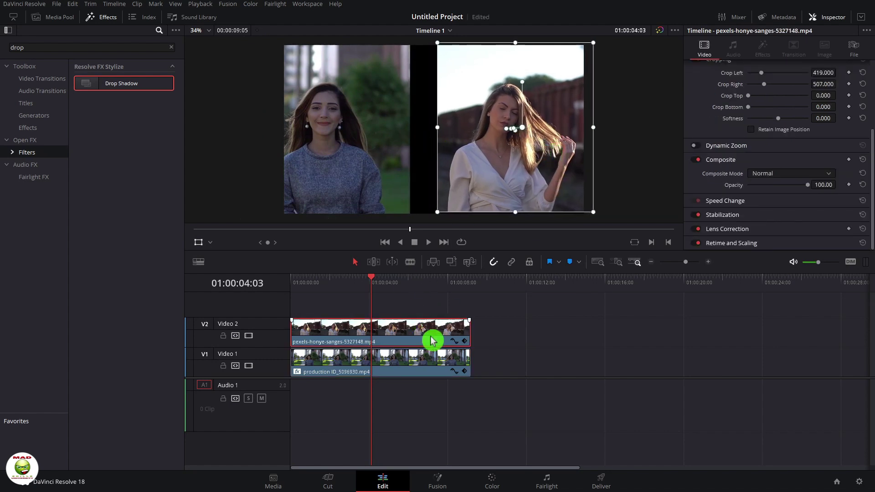
left_click_drag(348, 193, 375, 195)
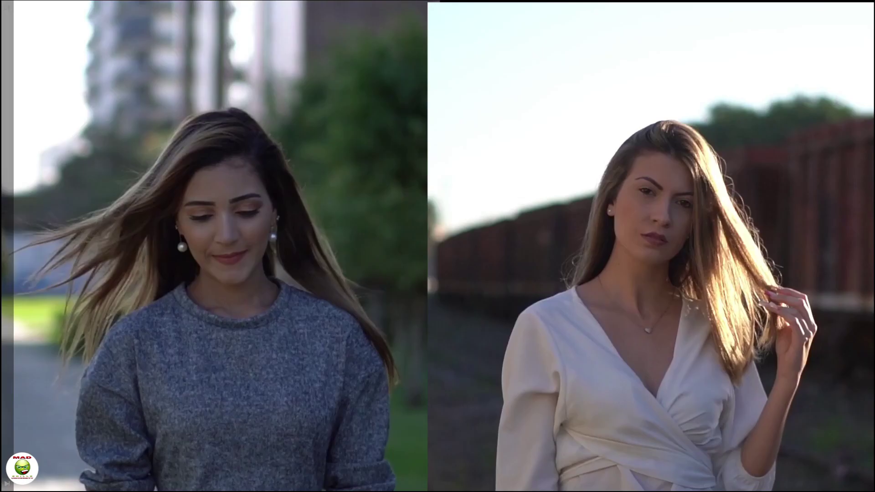
- Review the black divider during full-screen playback, and play the split screen again from 01:00:01:19
left_click(858, 141)
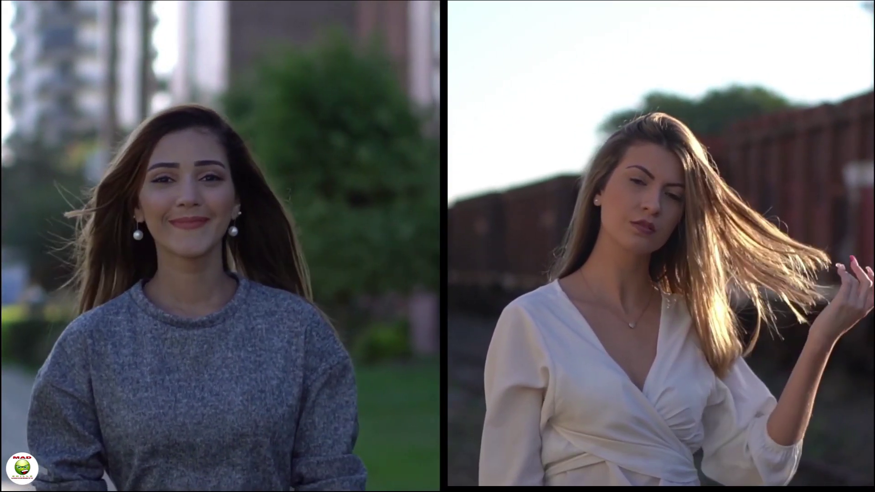
mouse_move(532, 82)
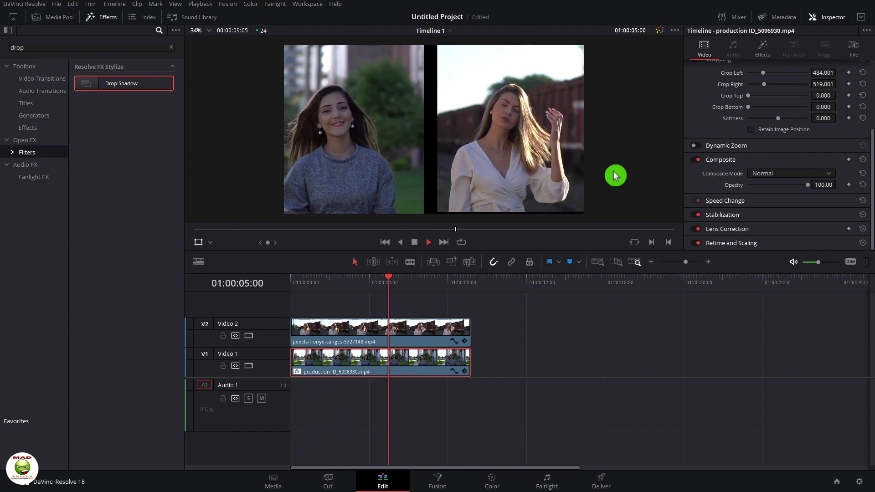
key("space")
left_click(558, 165)
left_click(326, 279)
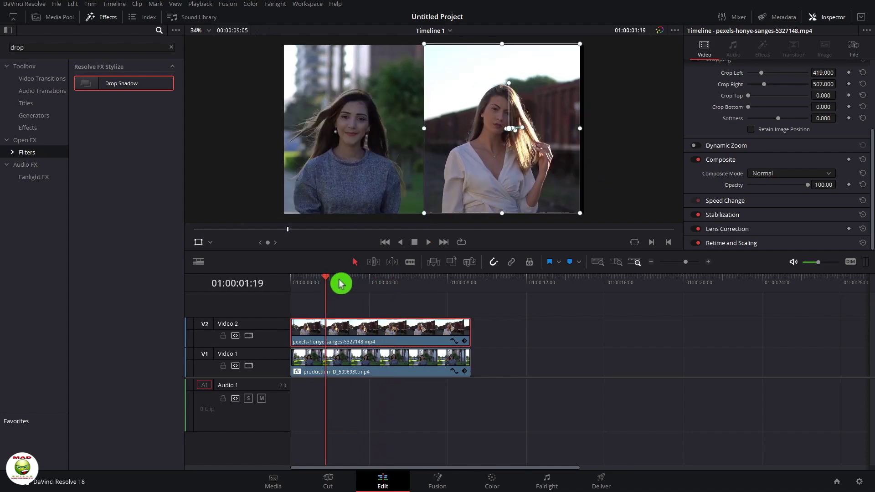
key("space")
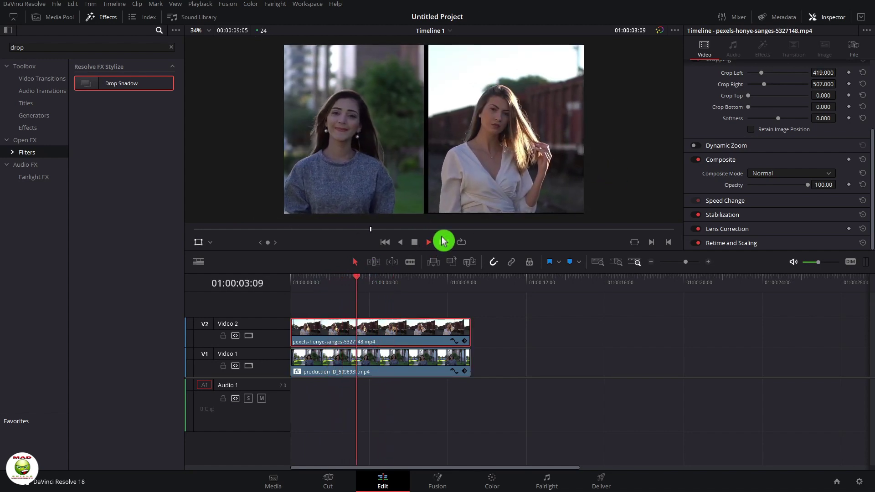
key("space")
left_click(505, 174)
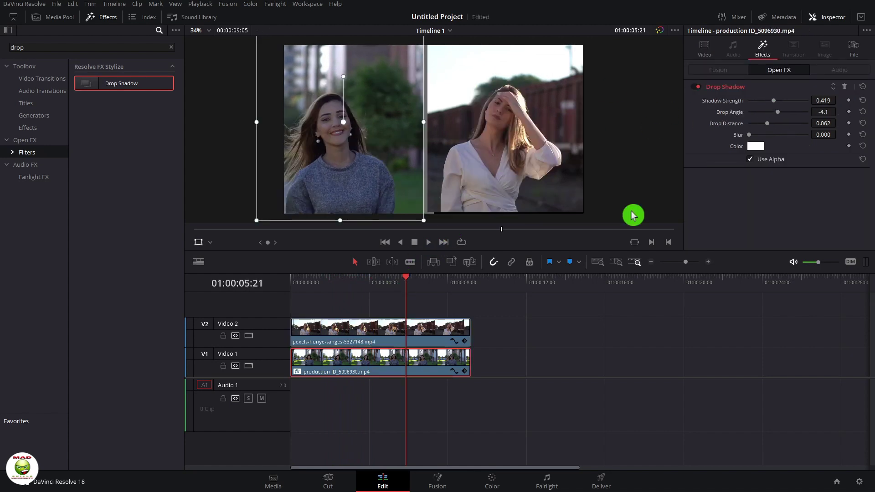
- Import the three vertical clips into the media pool and place all of them on a new timeline
left_click_drag(493, 368, 372, 322)
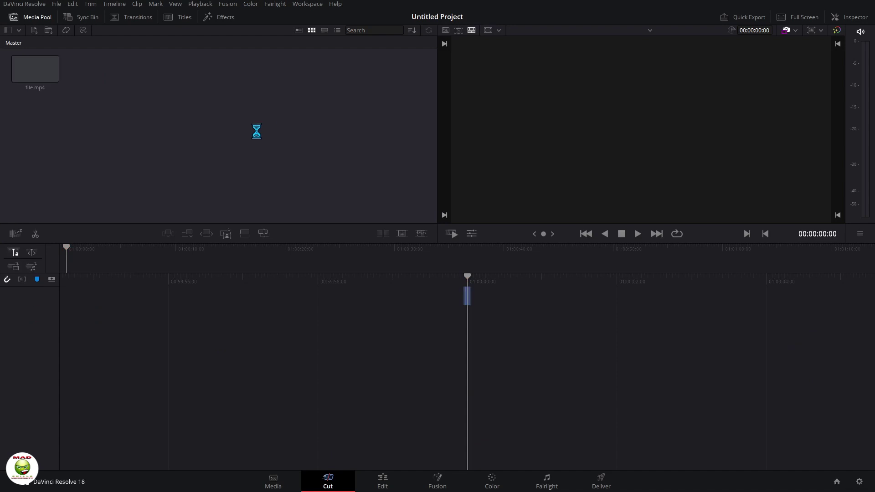
left_click_drag(256, 131, 279, 122)
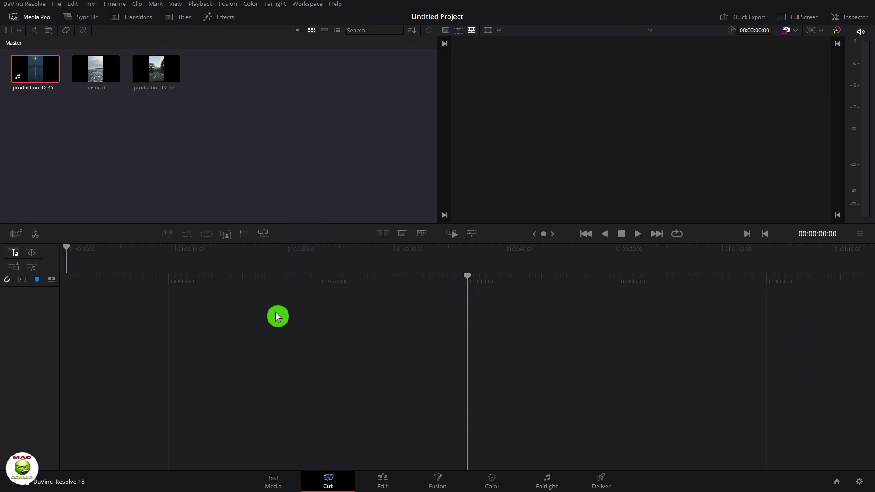
left_click_drag(210, 79, 35, 82)
left_click_drag(155, 73, 170, 337)
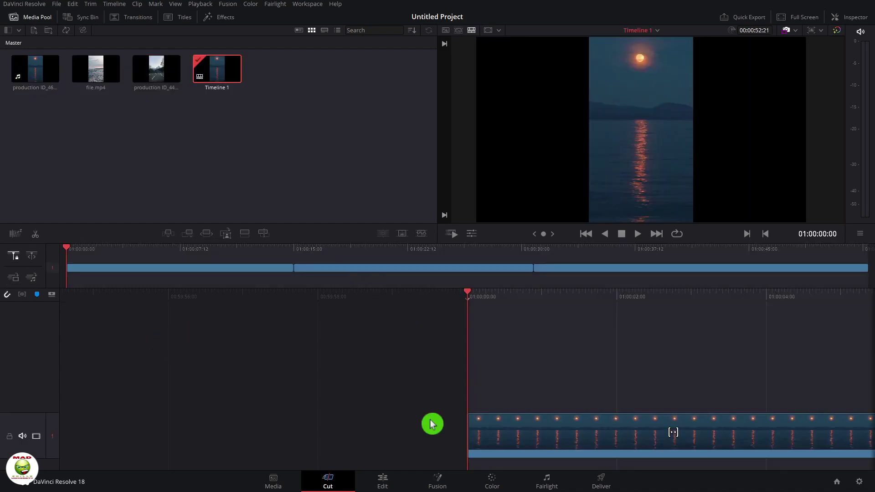
- Switch to the Edit page and delete only the audio of the first production clip, keeping its video
left_click(382, 487)
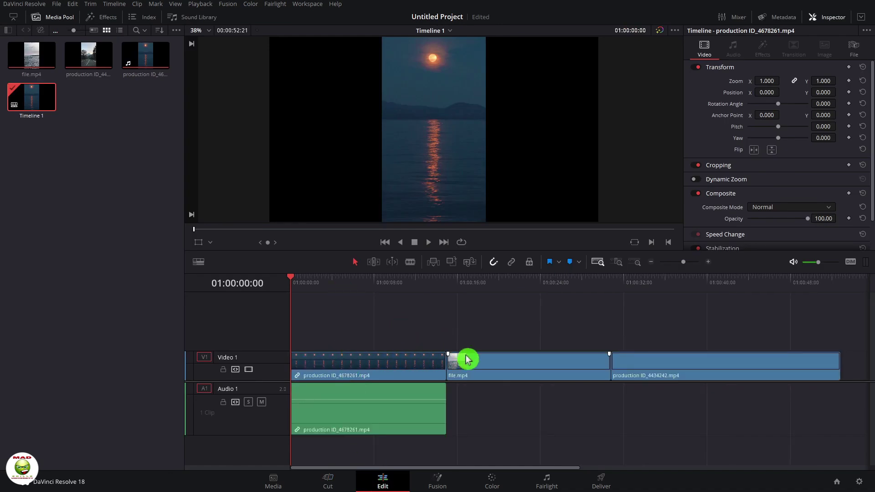
left_click_drag(485, 432, 375, 400)
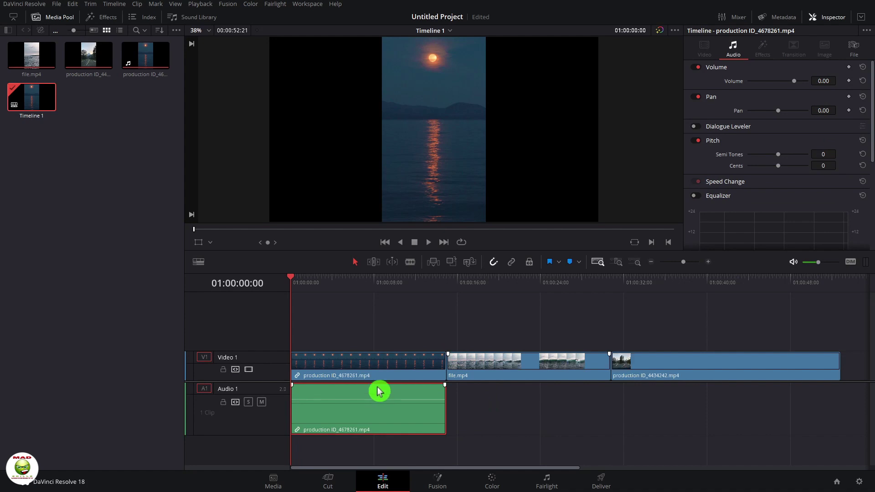
key("Delete")
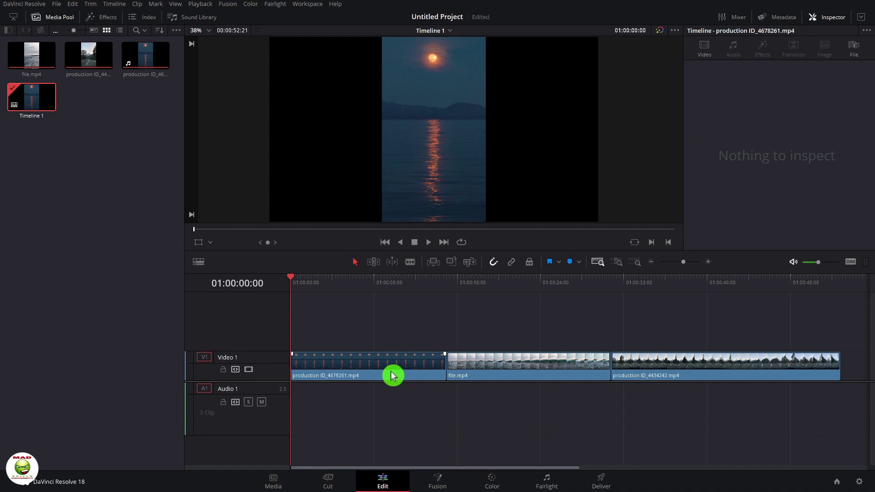
- Stack file.mp4 on Video 2 and production ID_4434242.mp4 on Video 3 at the timeline start, and trim the Video 3 clip's end to match Video 1
left_click_drag(489, 367, 334, 329)
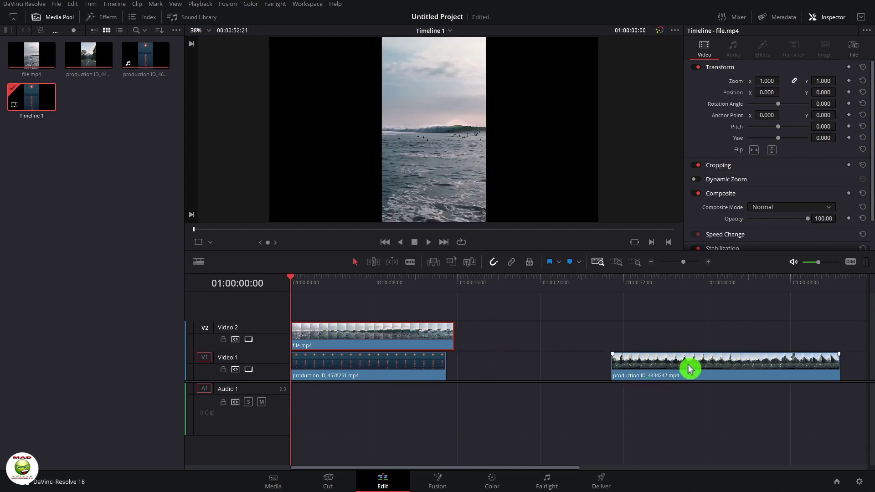
left_click_drag(690, 370, 351, 322)
key("shift+z")
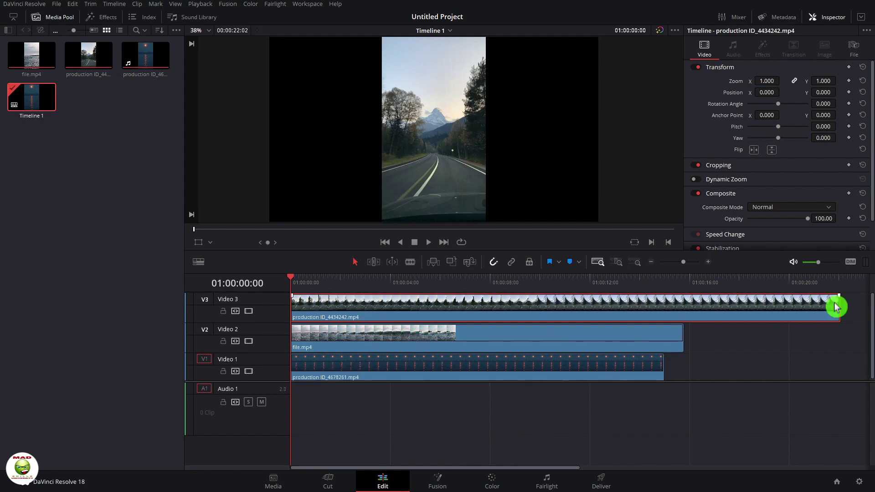
left_click_drag(836, 302, 662, 301)
key("shift+z")
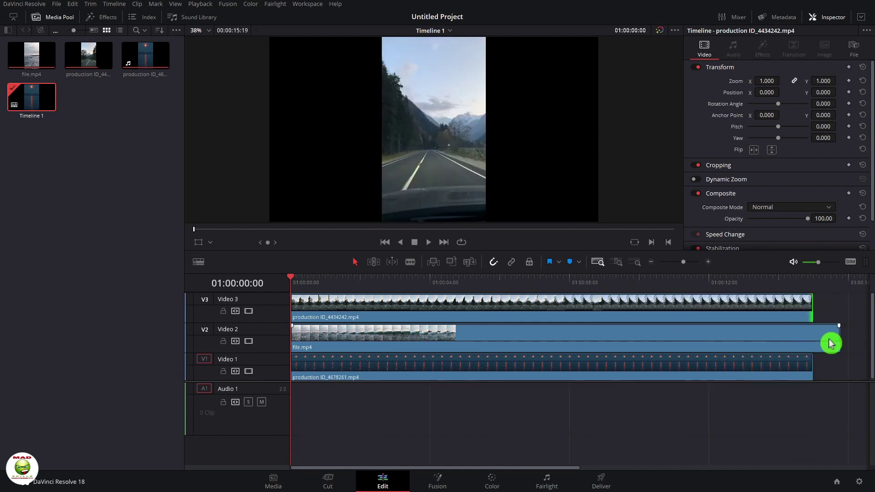
- Trim the end of file.mp4 on Video 2 to match the other clips, and disable the Video 1 and Video 2 tracks
left_click_drag(838, 336, 809, 346)
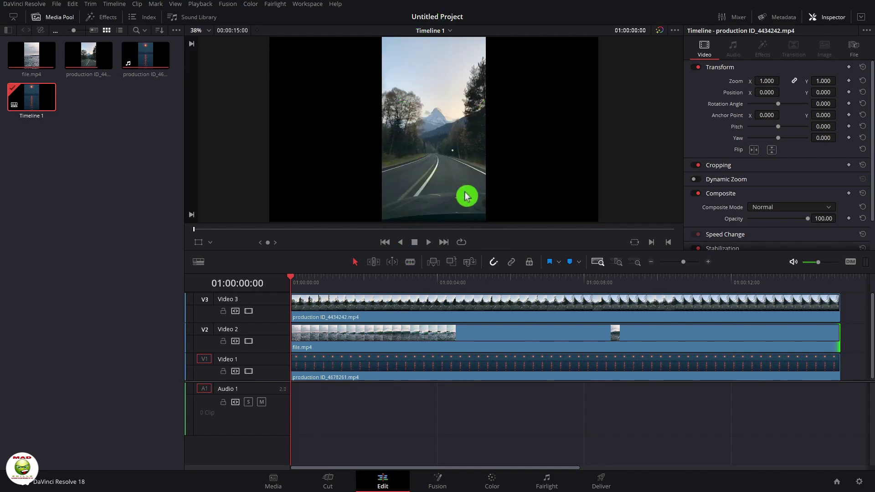
left_click(372, 338)
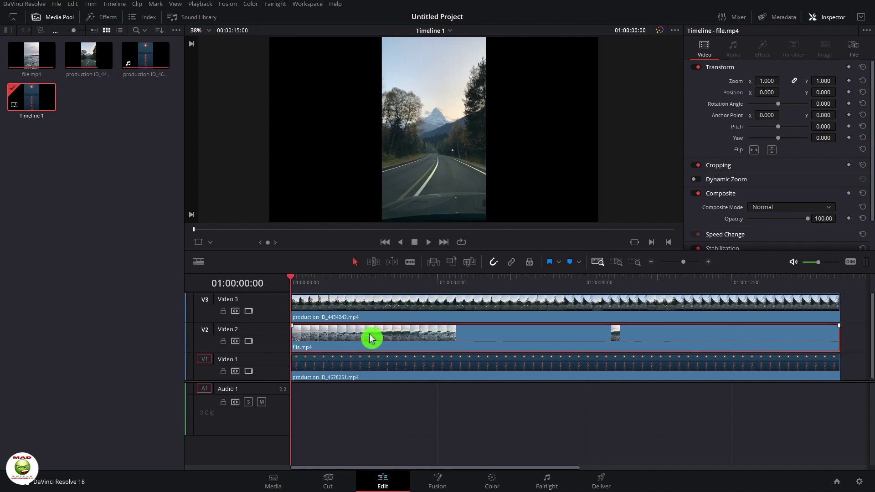
left_click(250, 372)
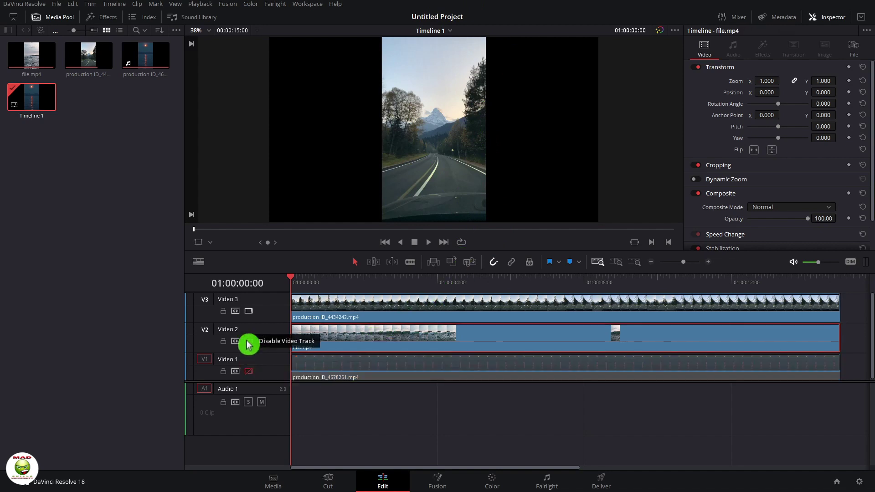
left_click(249, 342)
- Place the Video 3 road clip at full size on the right side of the frame with Transform, Position X about 2009 and Y 0
left_click(375, 317)
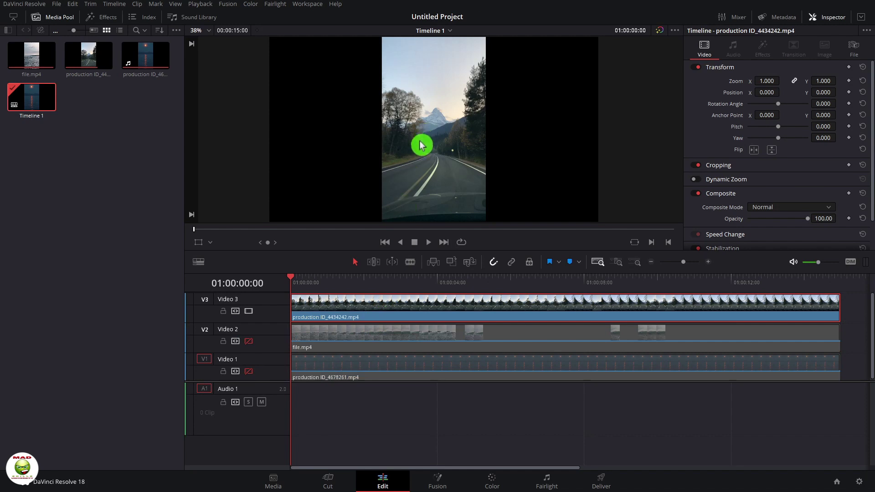
left_click(211, 243)
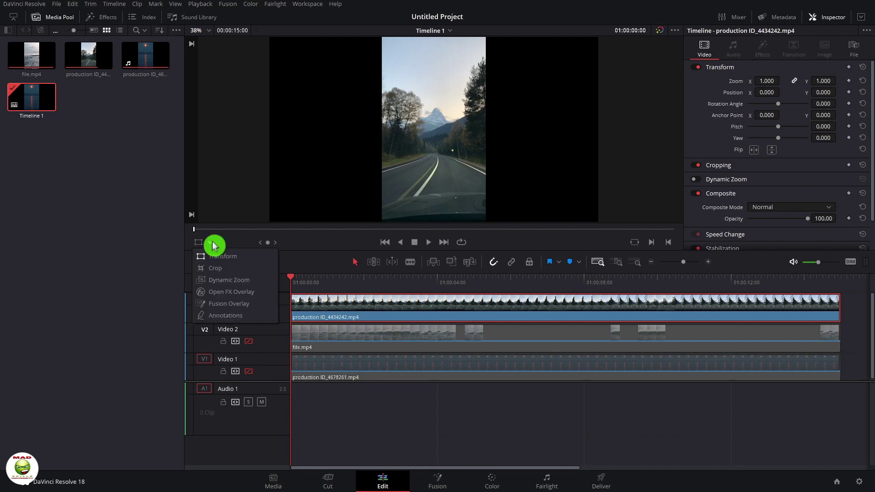
left_click(218, 259)
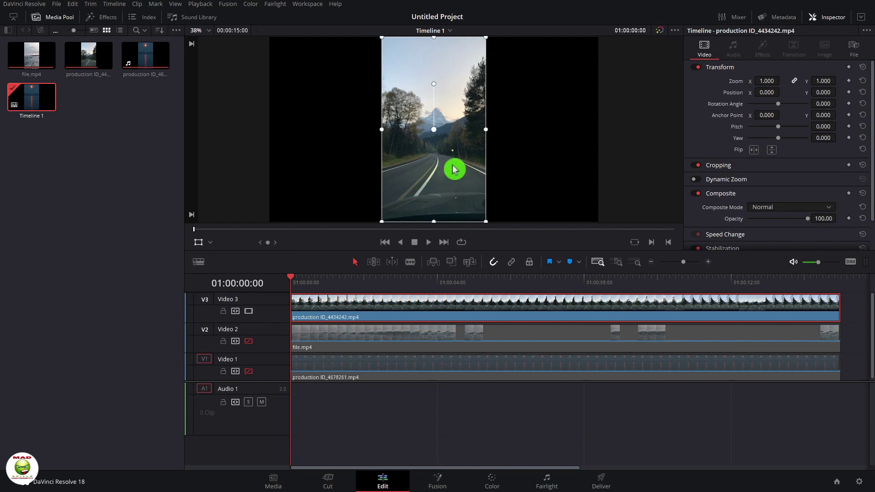
left_click_drag(470, 155, 593, 154)
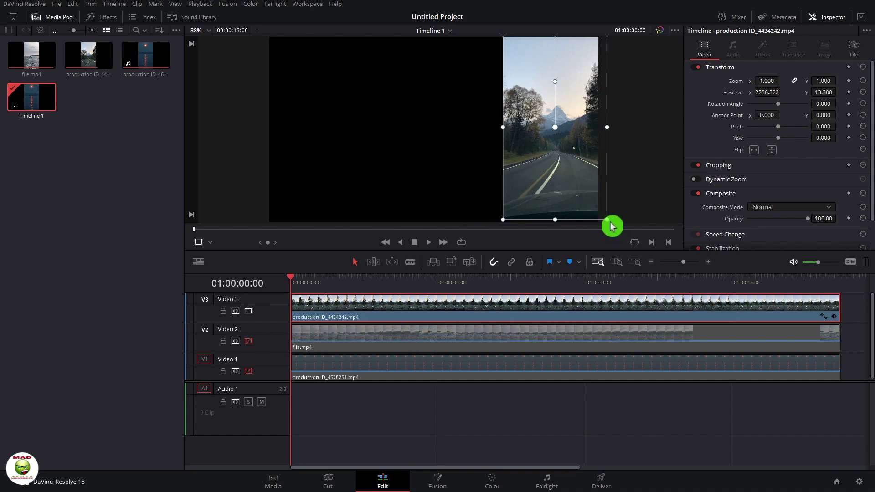
left_click_drag(608, 223, 600, 213)
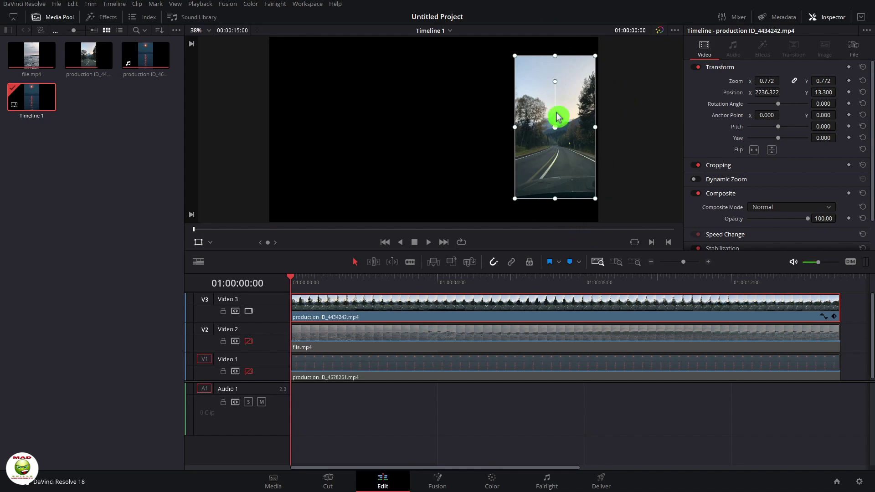
key("ctrl+z")
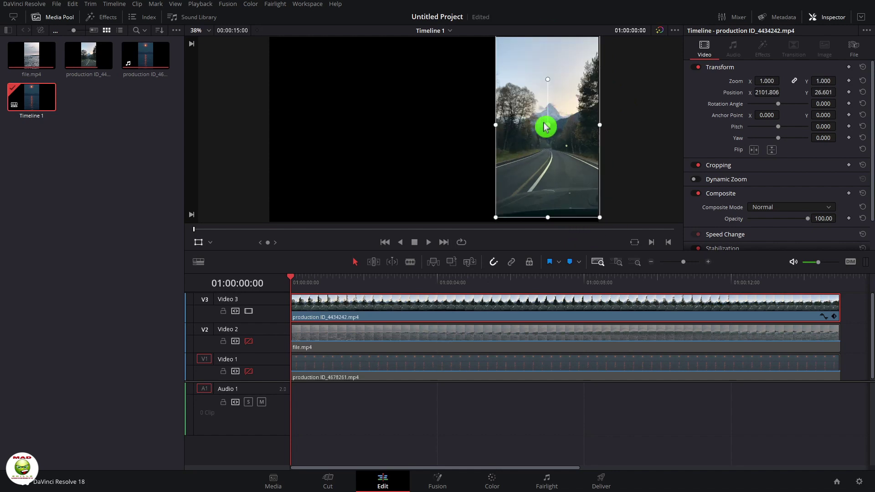
left_click_drag(545, 127, 547, 132)
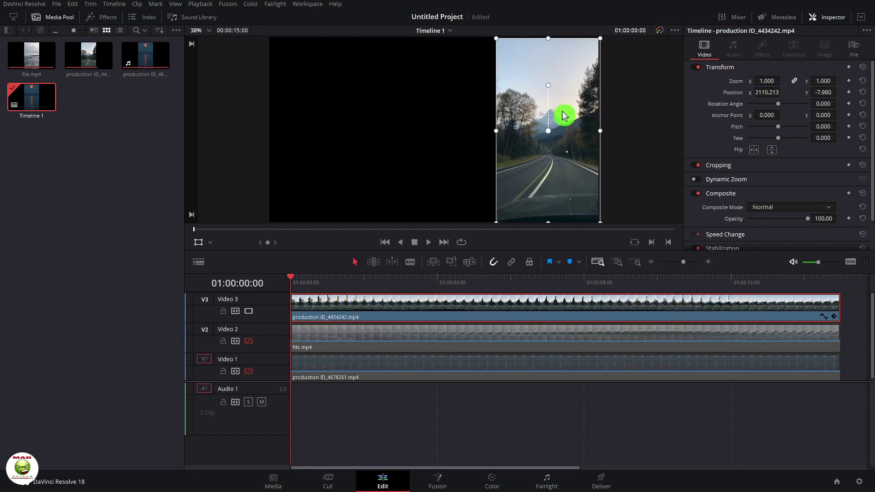
left_click_drag(585, 65, 581, 64)
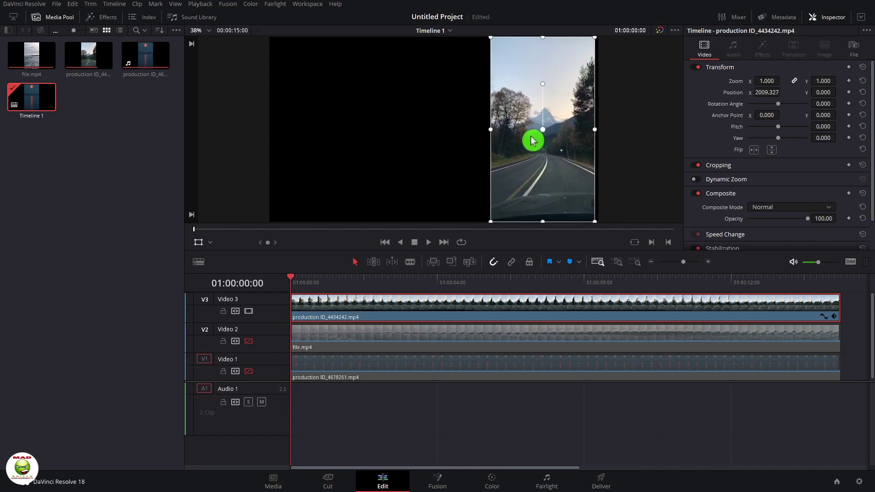
- Disable Video 3, enable Video 2 and select file.mp4 to check its placement in the centre of the frame
left_click(249, 312)
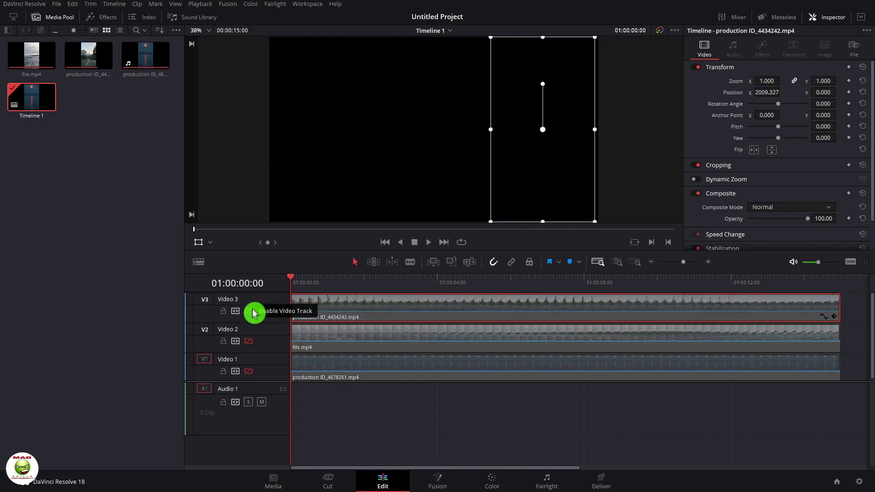
left_click(251, 341)
left_click(392, 351)
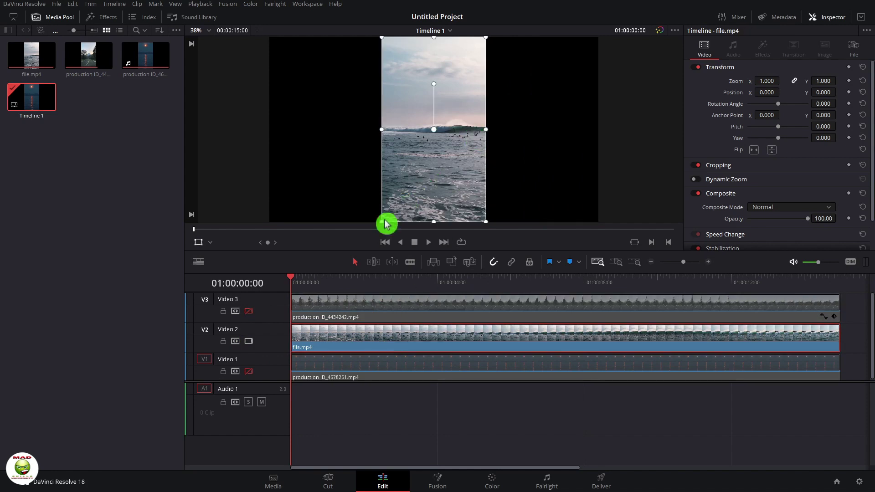
- Show only Video 1 and move its moon clip to the left side of the frame, Position X about -2001 and Y about 2.7
left_click(249, 341)
left_click(249, 372)
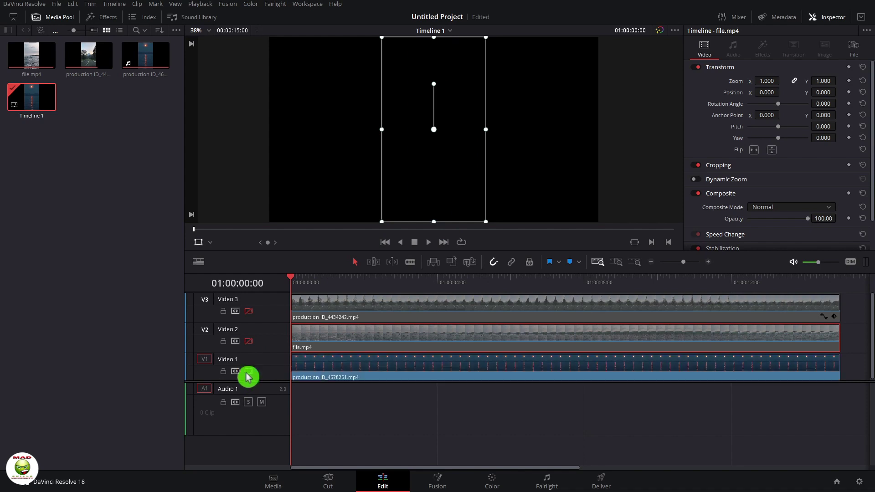
left_click(360, 369)
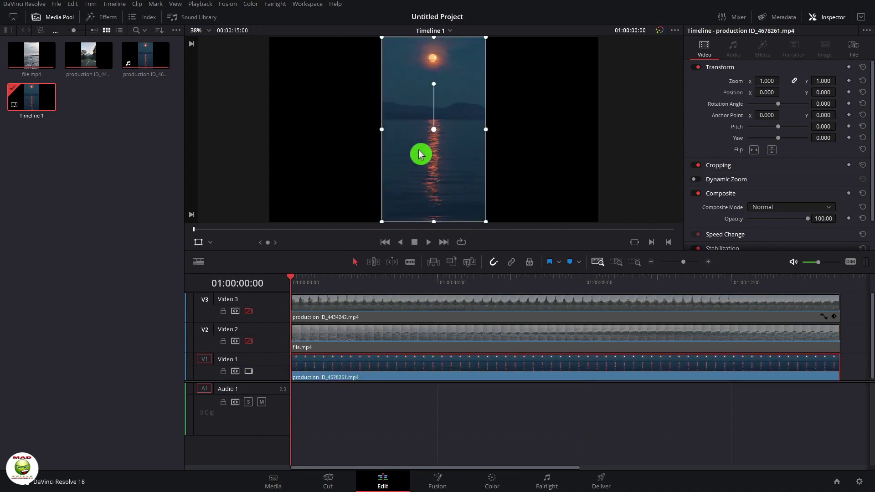
left_click_drag(420, 154, 312, 154)
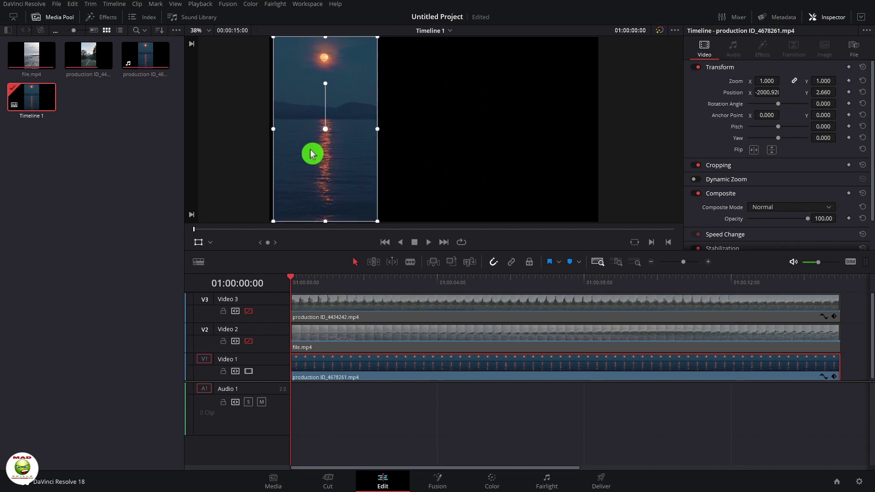
- Enable Video 2 and Video 3, and enlarge the moon clip to zoom 1.095 at Position X about -2026 and Y about 24
left_click(251, 341)
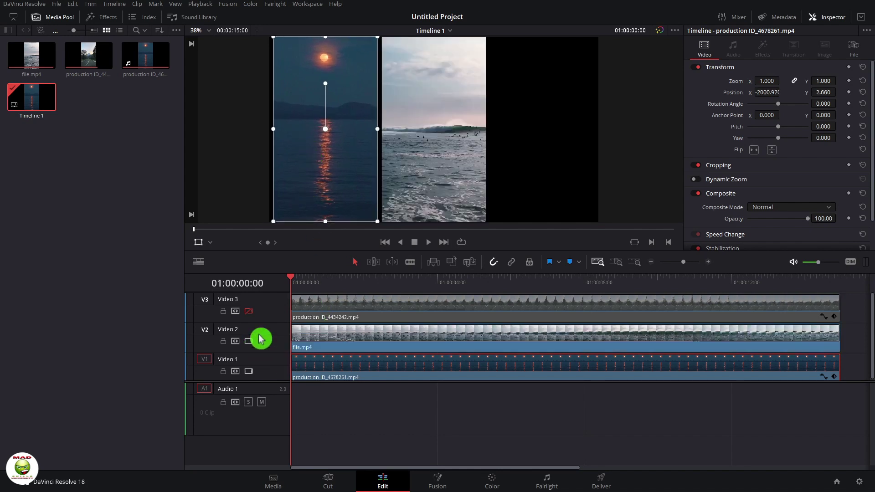
left_click(250, 312)
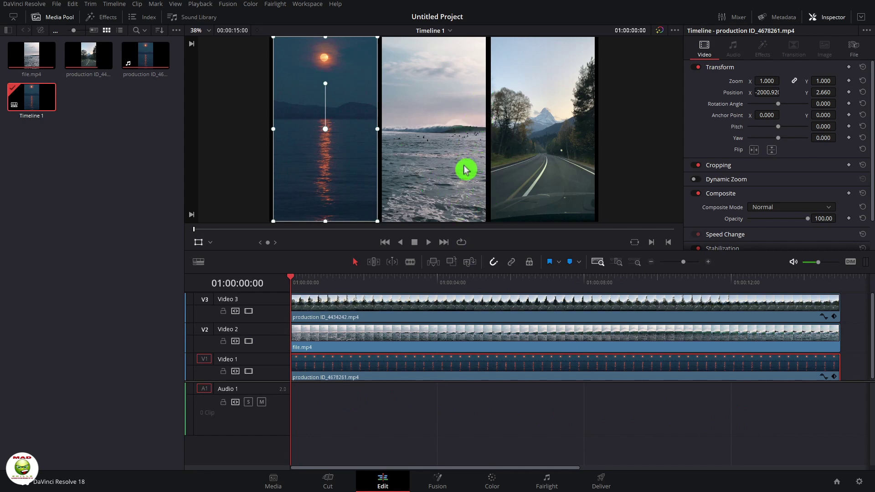
mouse_move(559, 165)
left_mouse_down()
mouse_move(574, 164)
mouse_move(566, 163)
left_mouse_up()
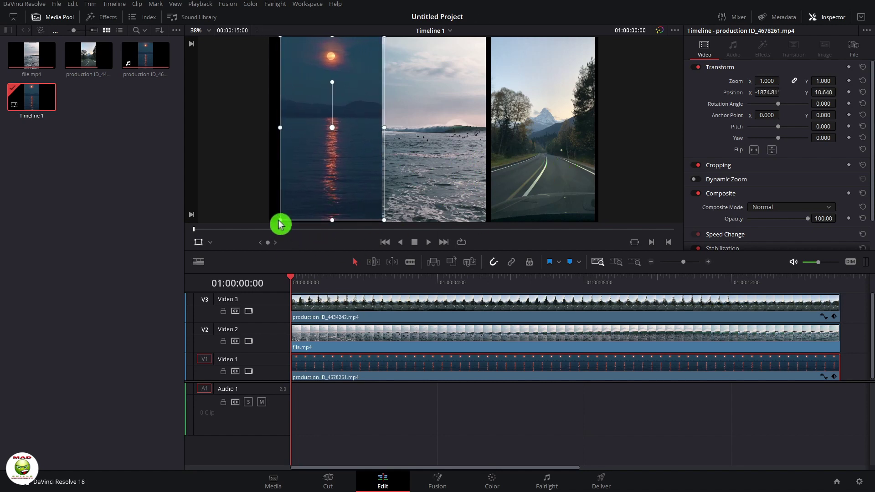
left_click_drag(279, 223, 267, 232)
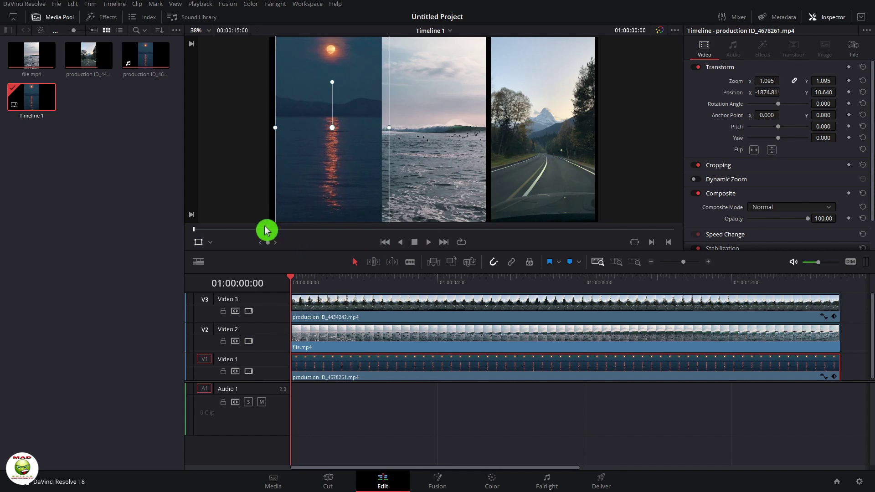
left_click_drag(297, 190, 289, 187)
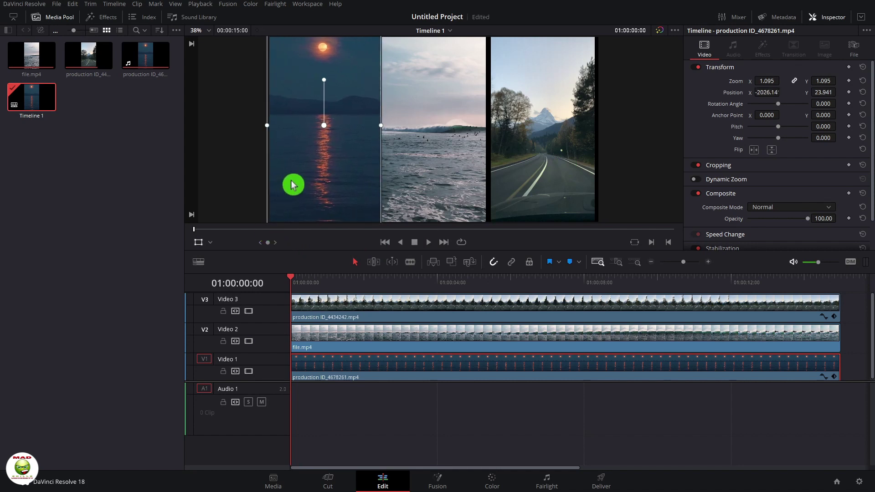
- Play the three-clip layout full screen and inspect the gaps between the clips
key("ctrl+f")
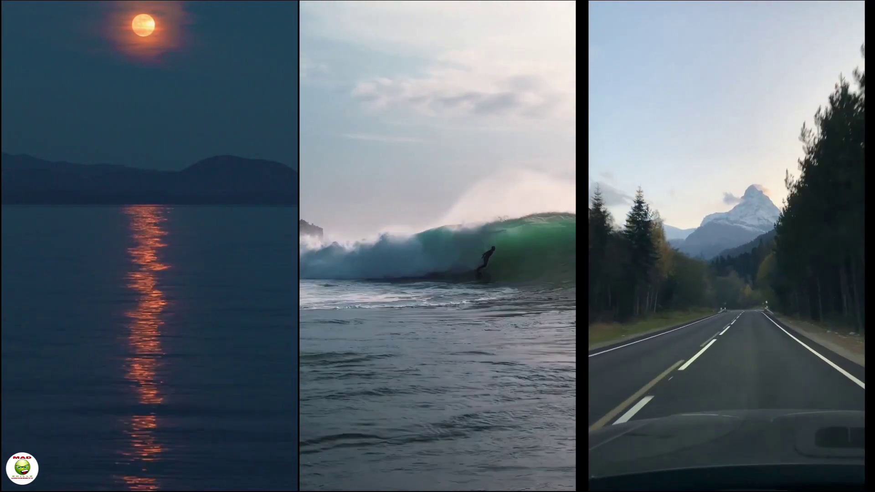
mouse_move(556, 104)
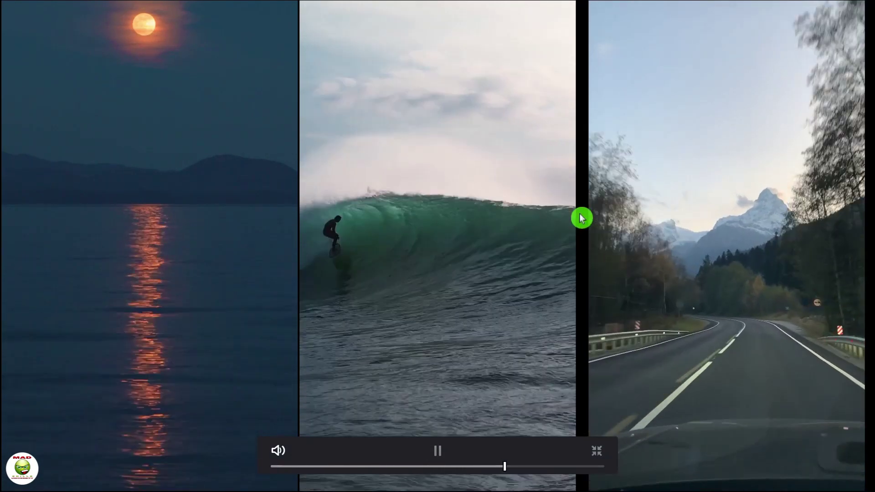
left_click(412, 219)
key("Escape")
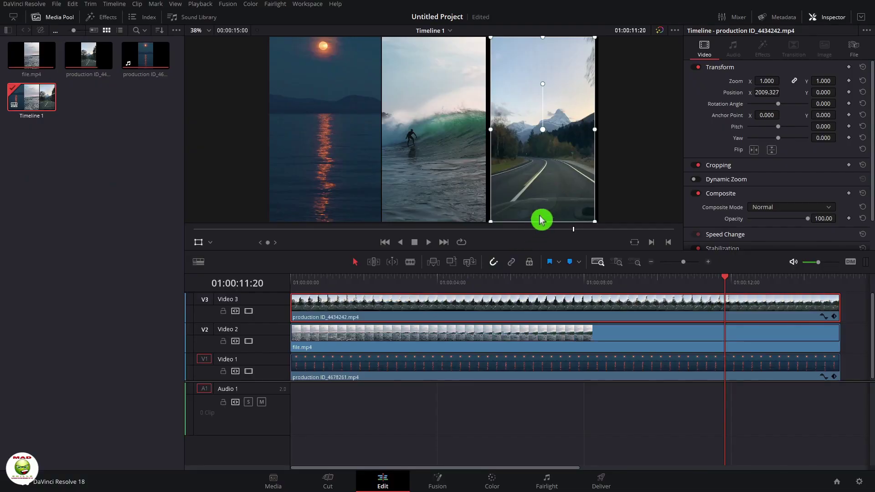
- Move the Video 3 road clip against the surfing clip and enlarge it to reach the frame's right edge, and review the layout full screen
left_click(449, 346)
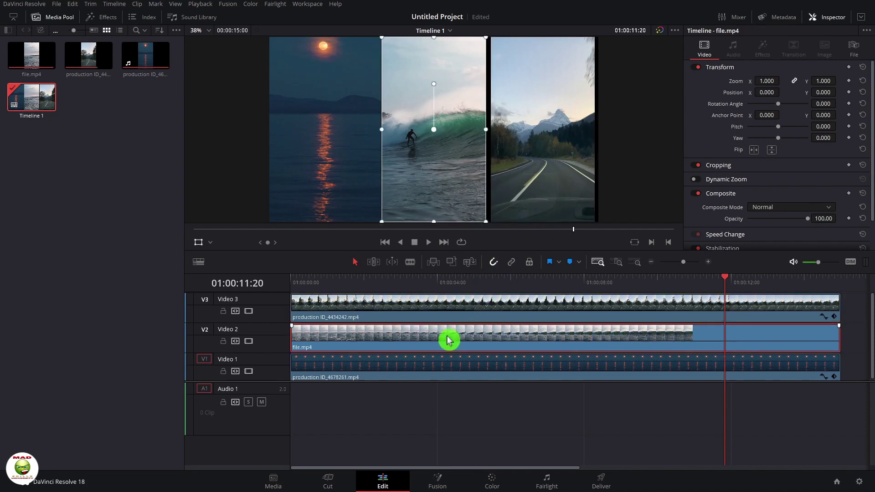
left_click(412, 359)
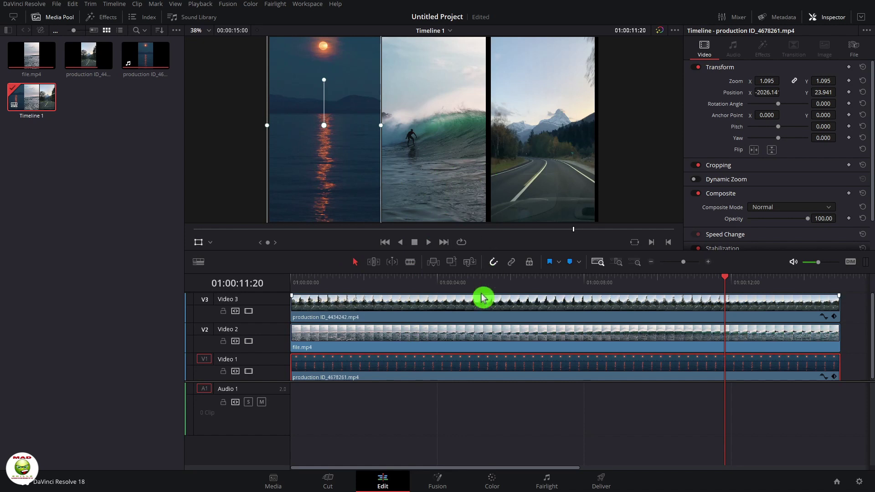
left_click(476, 310)
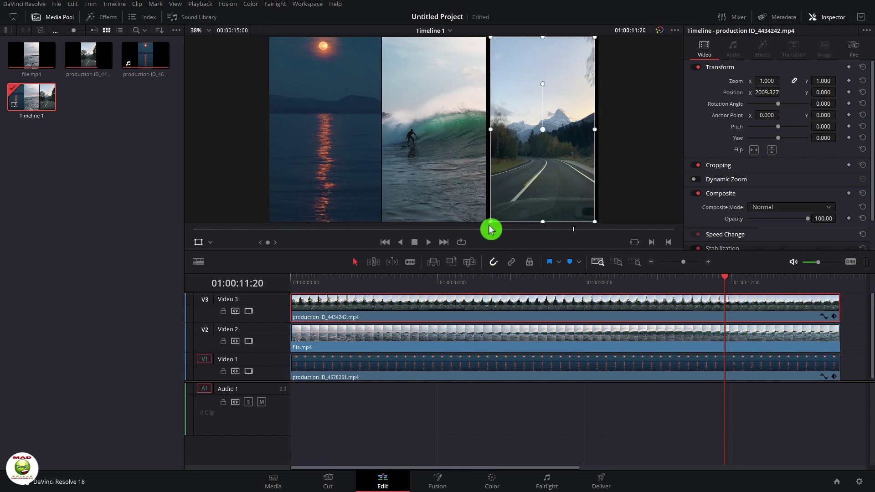
left_click_drag(495, 223, 490, 221)
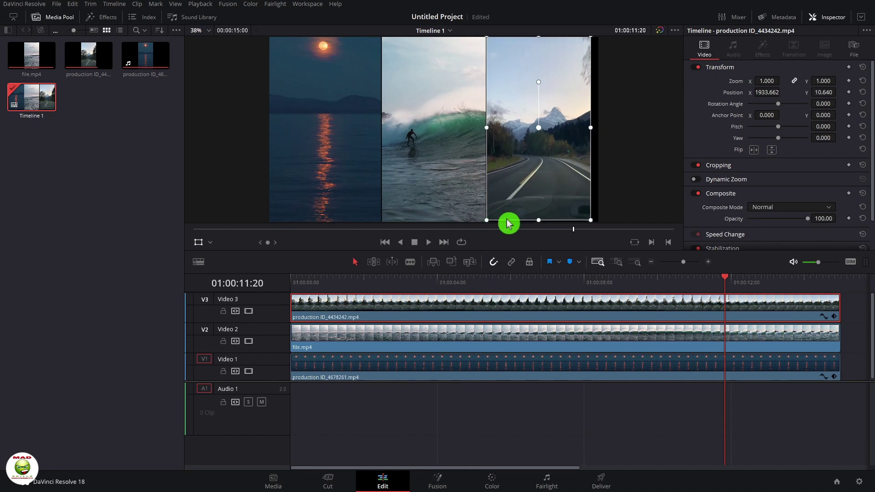
left_click_drag(592, 222, 606, 227)
left_click_drag(578, 196, 573, 190)
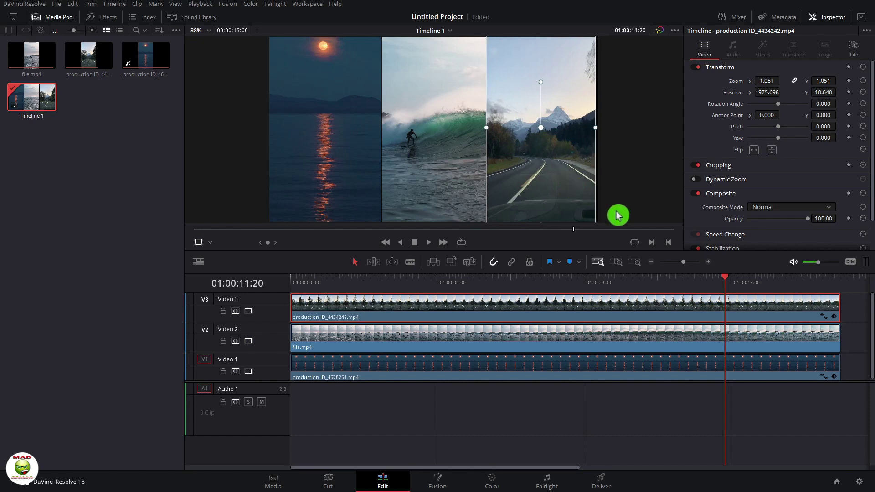
left_click_drag(594, 131, 601, 127)
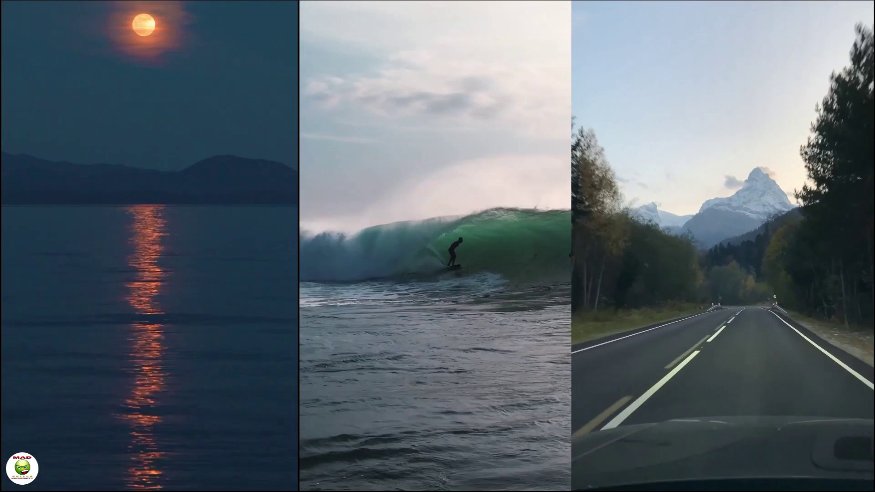
key("Escape")
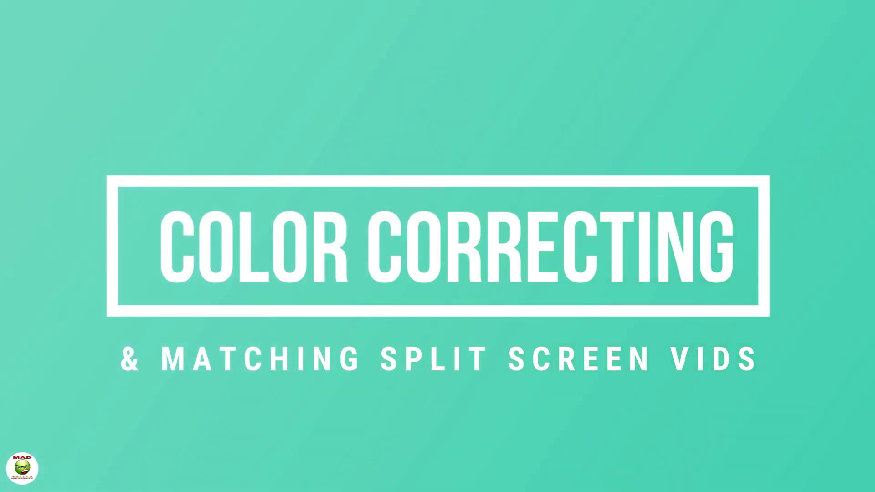
- Grade the Video 1 moon clip on the Color page with an S-shaped custom curve that raises the highlights, and set blue Gamma to 0.07
left_click(492, 486)
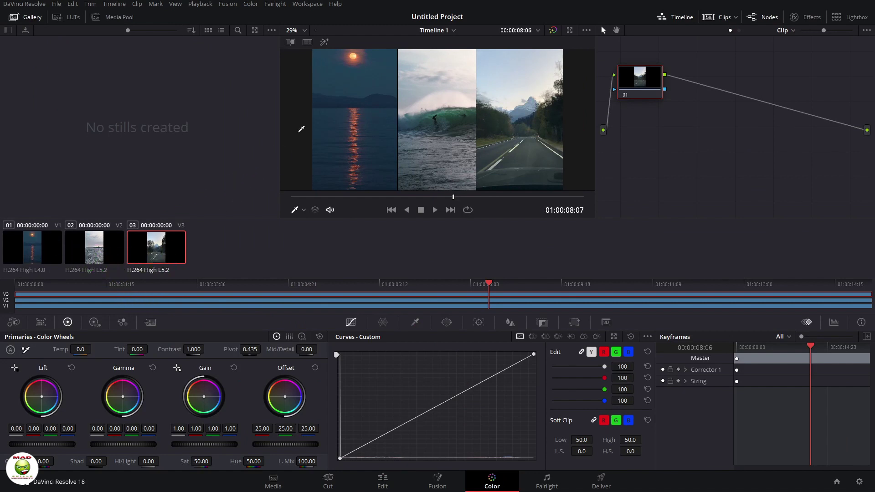
left_click(30, 252)
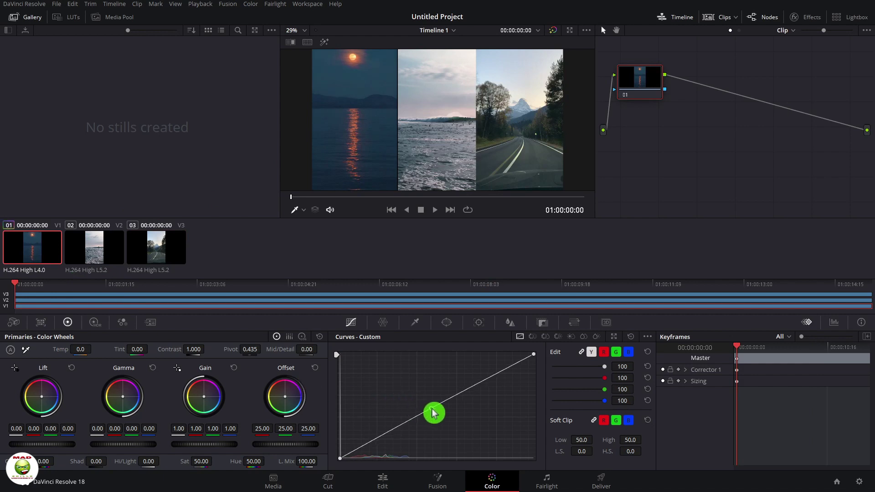
left_click_drag(432, 411, 438, 415)
left_click(488, 391)
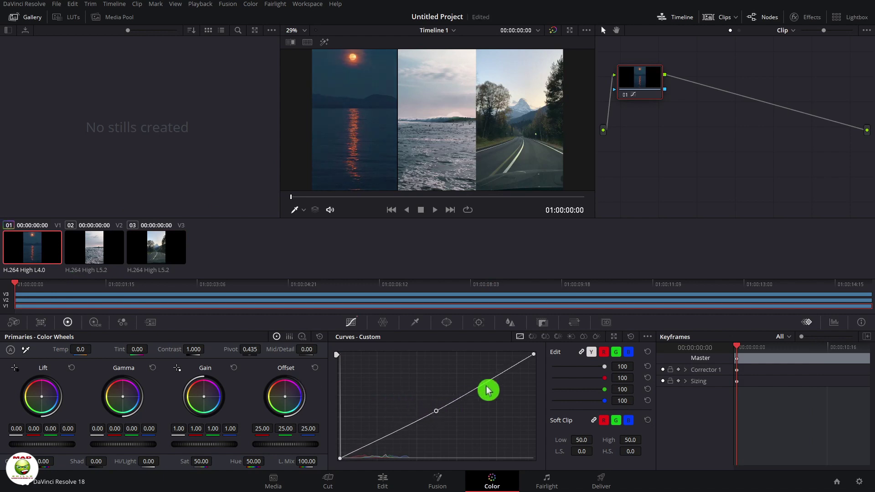
left_click_drag(500, 377, 500, 360)
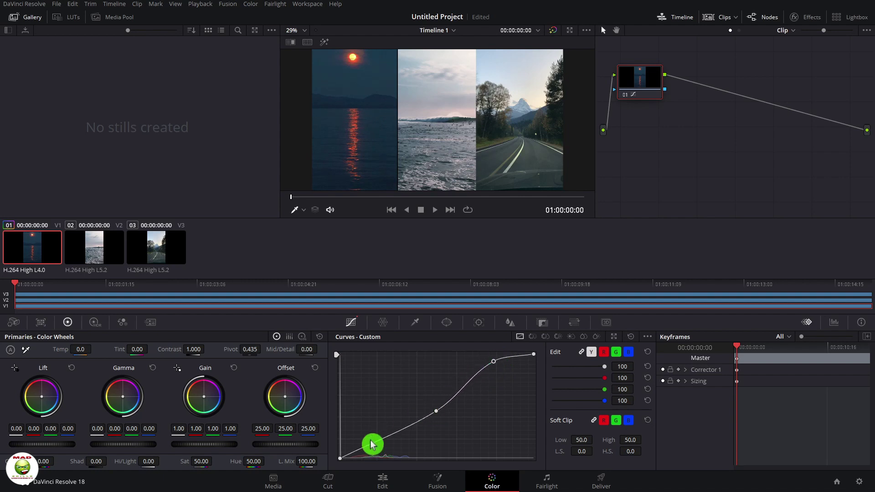
left_click_drag(373, 444, 380, 441)
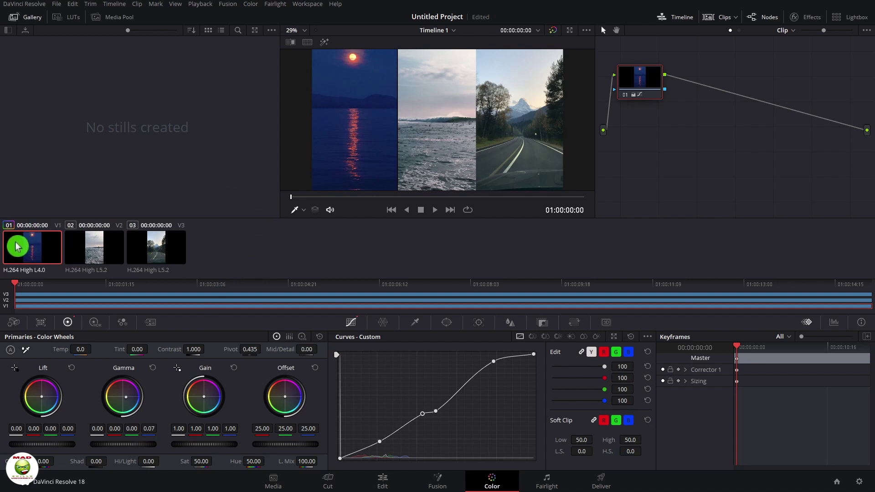
- Copy the moon clip's grade onto the surfing clip on Video 2 and the road clip on Video 3
left_click(76, 249)
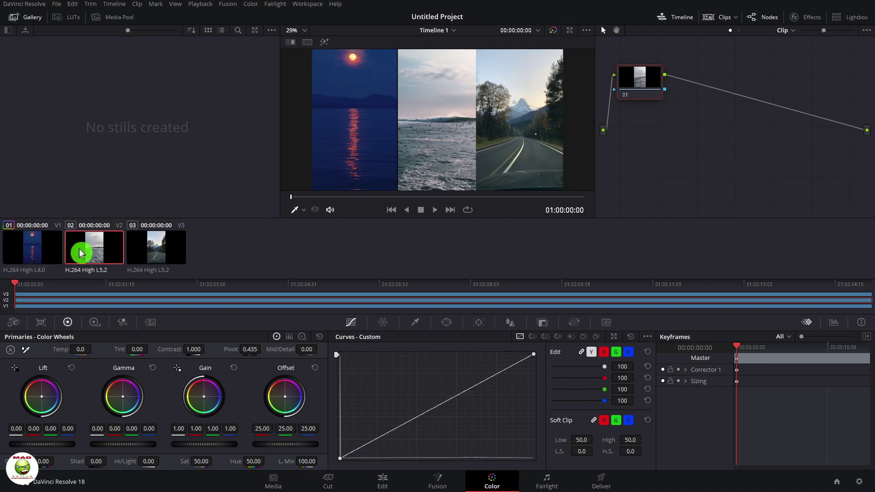
key("ctrl+v")
left_click(145, 252)
key("ctrl+v")
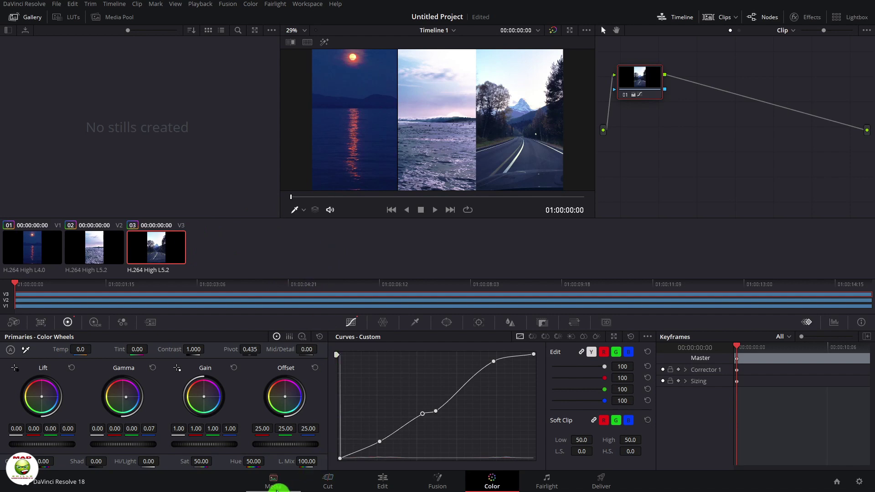
- Return to the Edit page and play the graded three-clip layout full screen to review the matched colours
left_click(393, 481)
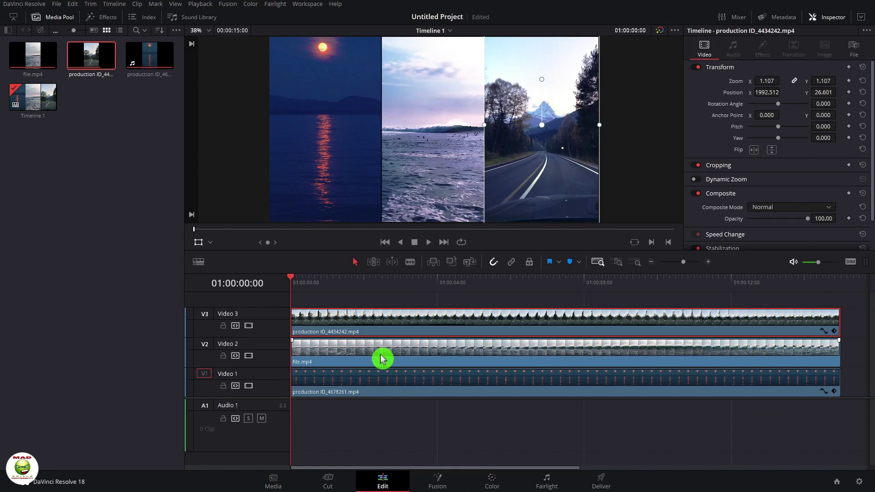
key("ctrl+f")
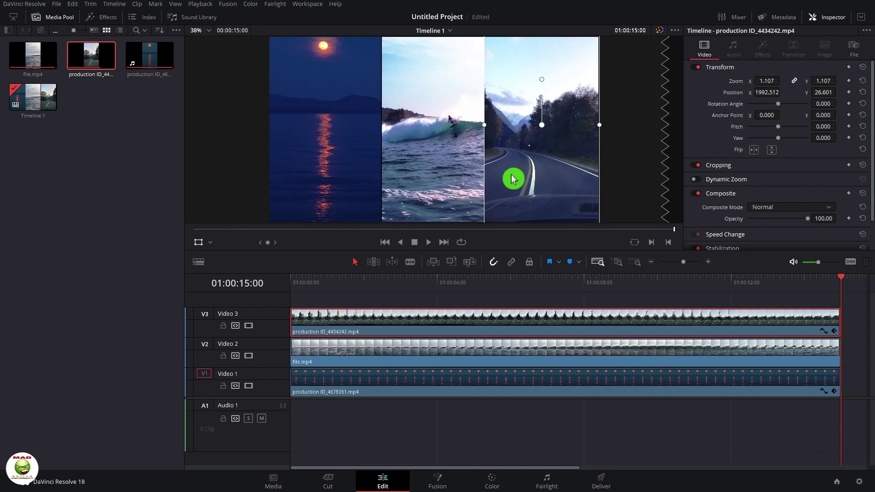
scroll(777, 151, "down", 2)
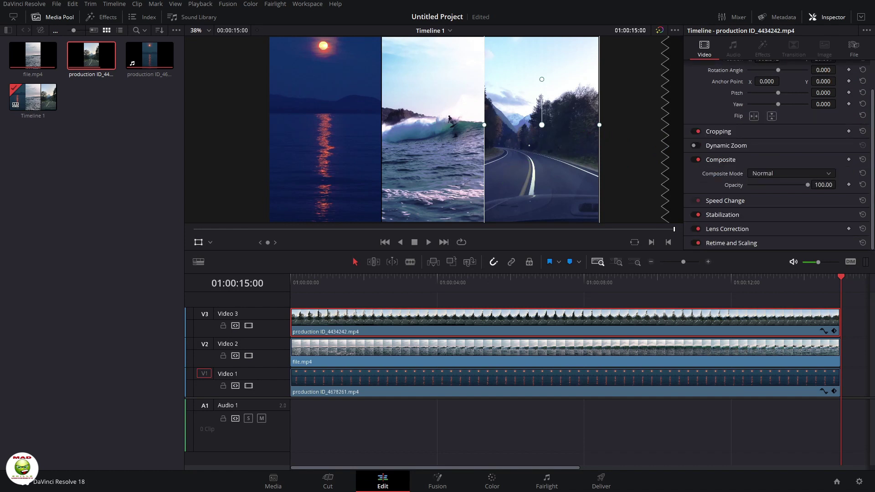